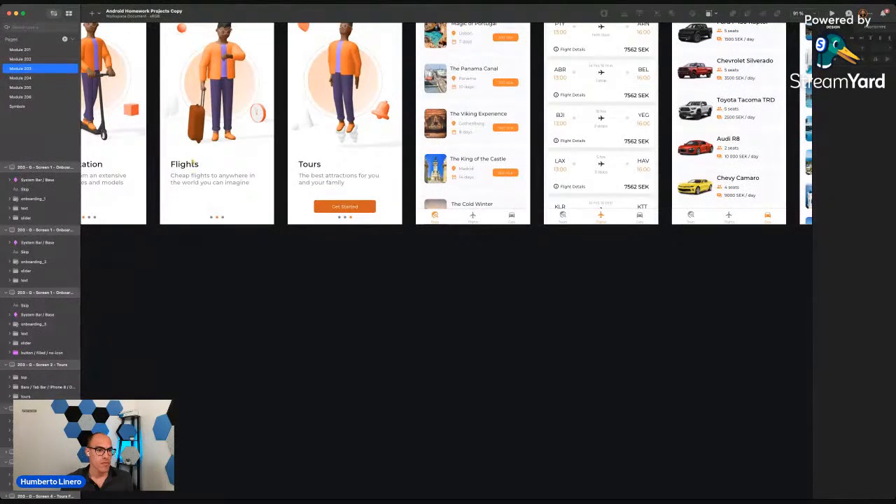
Add a Galaxy S10 artboard to the empty Module 204 page.
scroll(230, 287, "down", 5)
scroll(230, 286, "left", 3)
left_click(23, 78)
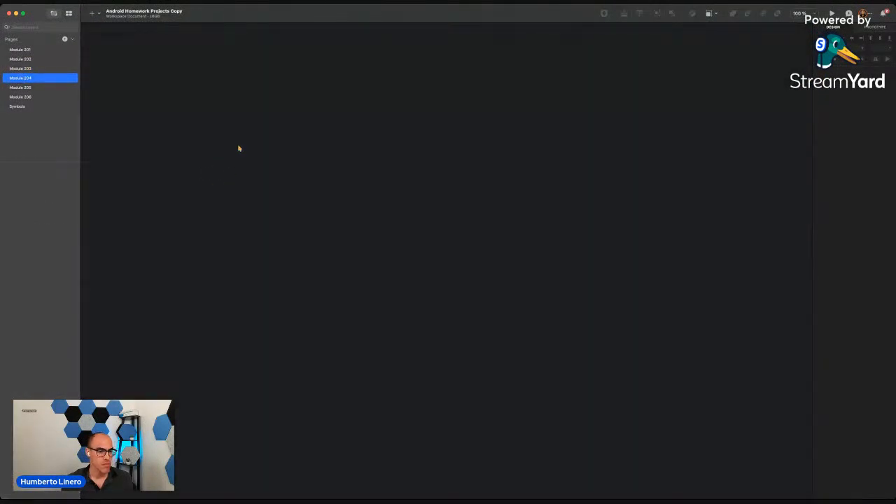
key("a")
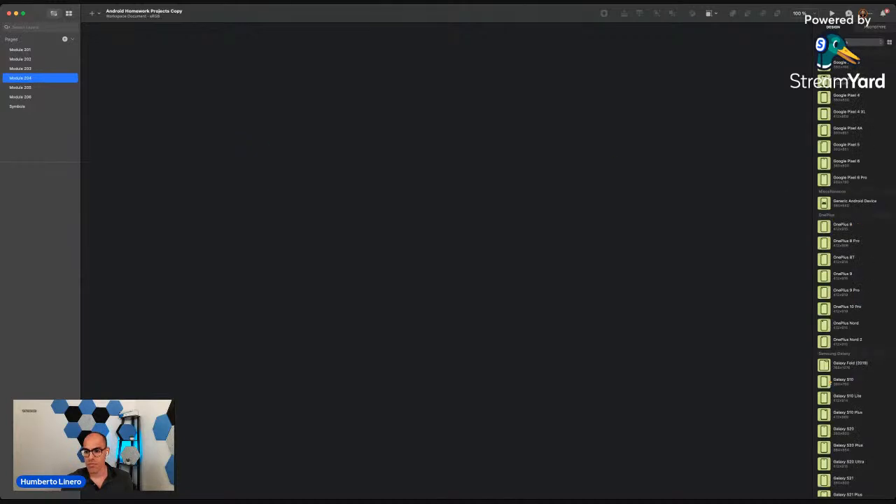
left_click(852, 380)
left_click(279, 210)
scroll(320, 189, "down", 5)
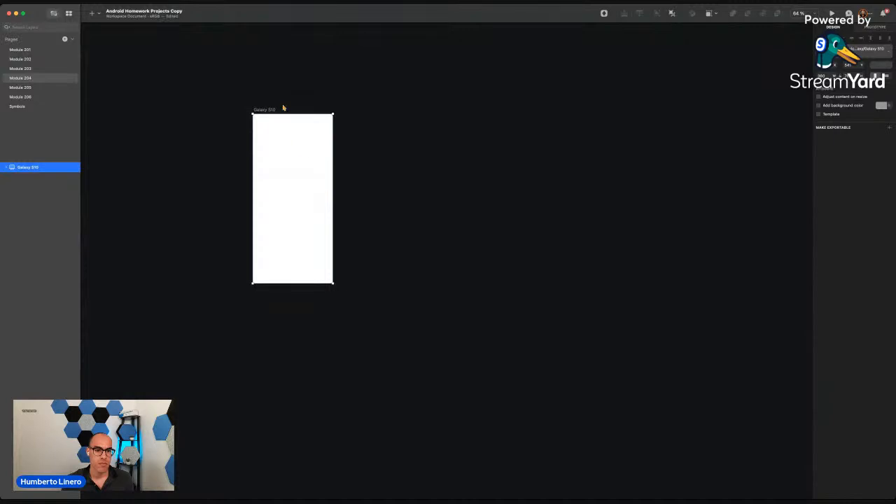
Widen the layer list and move the Galaxy S10 artboard from the Module 204 page to the Module 203 page.
left_click(30, 69)
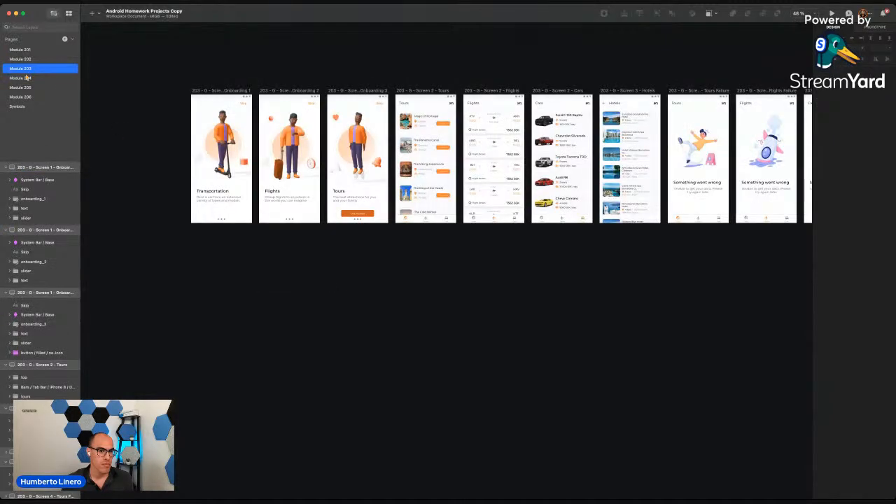
left_click_drag(80, 140, 127, 133)
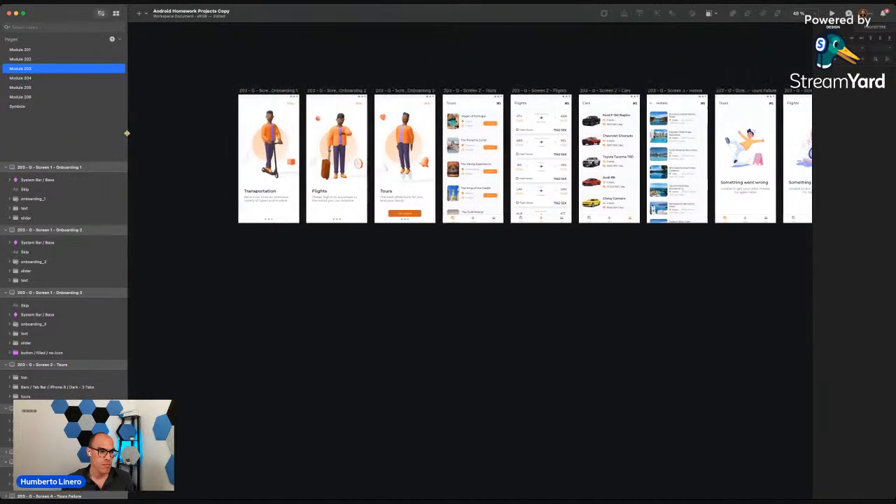
left_click(28, 78)
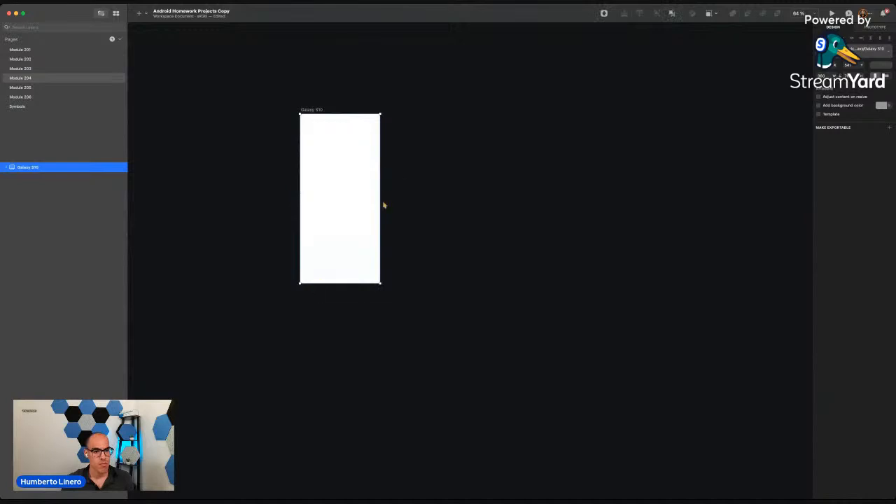
key("BackSpace")
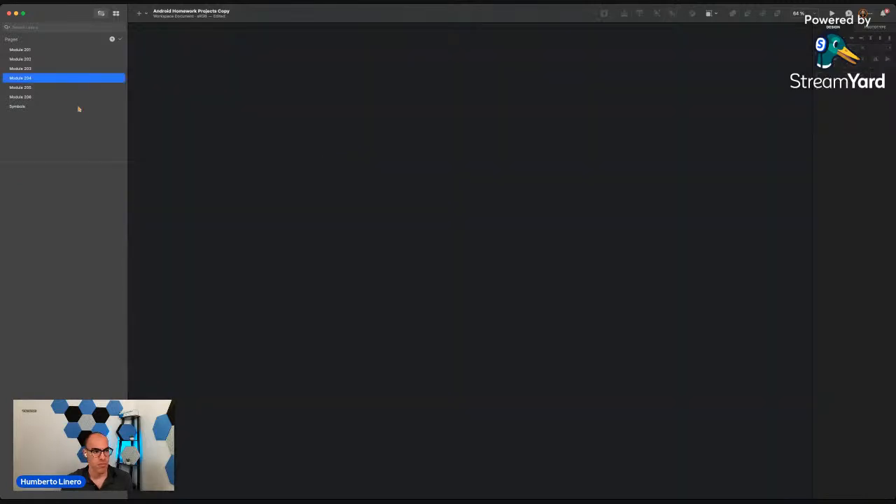
left_click(35, 69)
key("super+v")
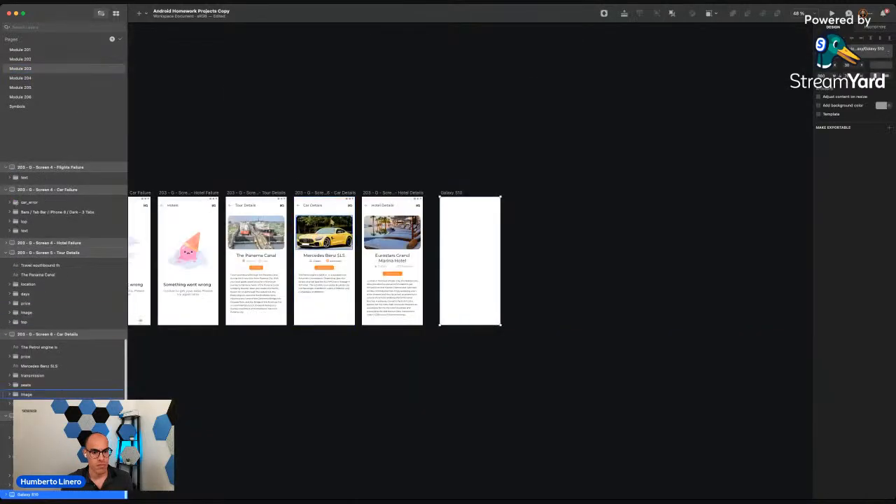
Position the Galaxy S10 artboard directly below the first onboarding screen, aligned with its left edge.
key("super+minus")
scroll(470, 160, "left", 5)
scroll(470, 159, "down", 1)
left_click_drag(563, 168, 245, 306)
scroll(290, 283, "left", 7)
scroll(290, 283, "down", 2)
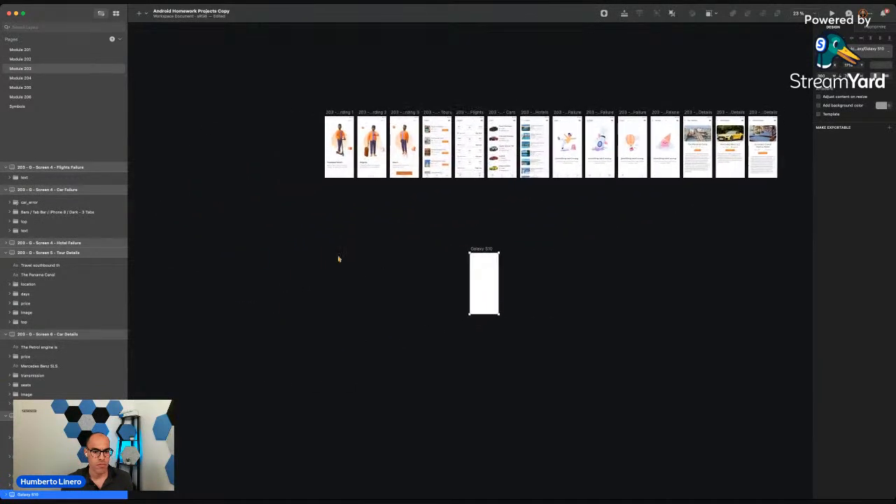
left_click_drag(485, 250, 342, 192)
scroll(341, 196, "up", 5)
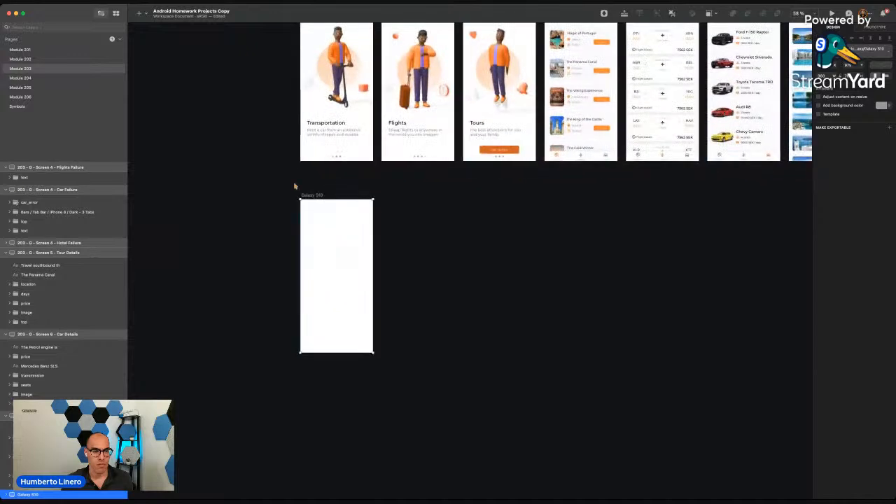
Collapse all expanded 203 - G artboards in the layer list, from Onboarding 1 through Hotel Details.
left_click(6, 167)
scroll(7, 179, "up", 6)
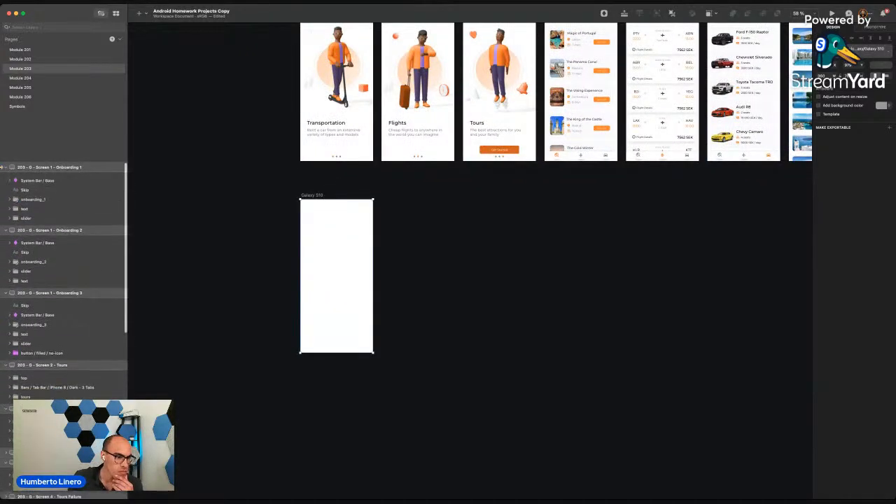
left_click(7, 178)
left_click(7, 187)
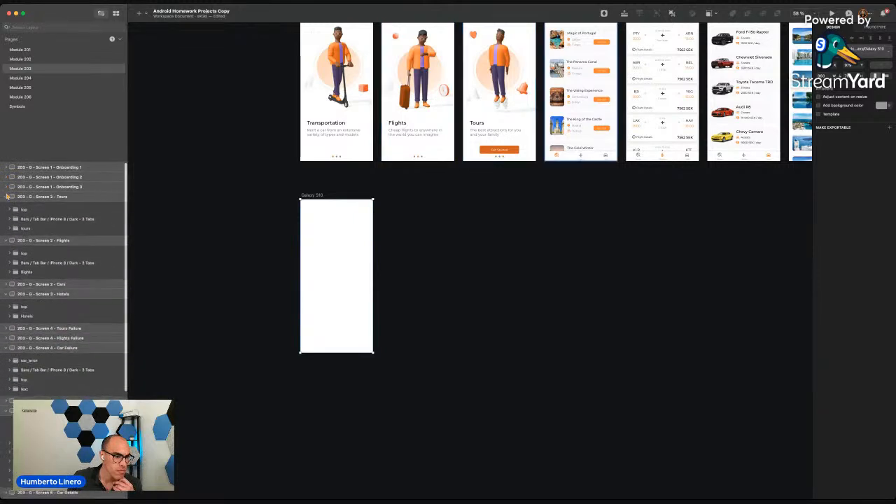
left_click(7, 197)
left_click(7, 208)
left_click(6, 226)
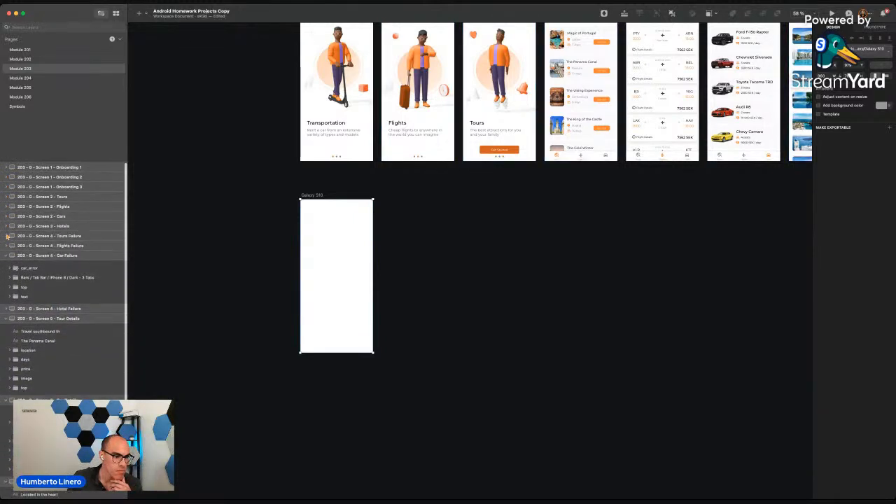
left_click(6, 255)
left_click(6, 275)
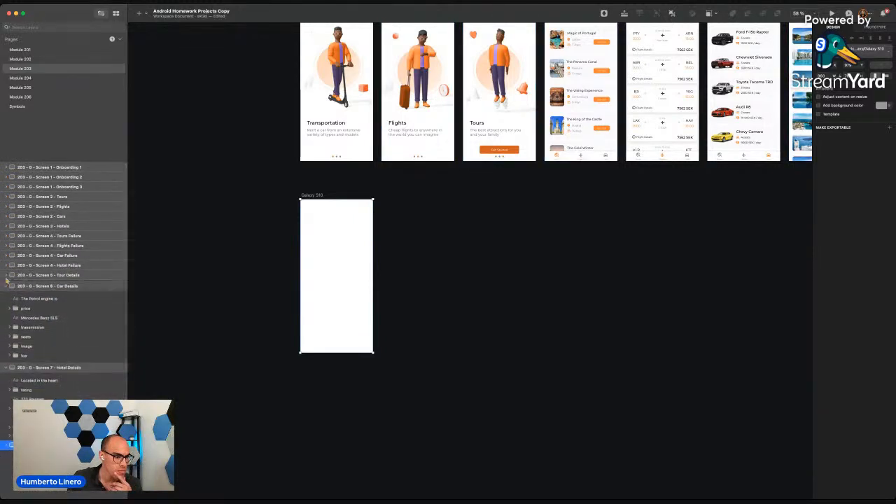
left_click(7, 285)
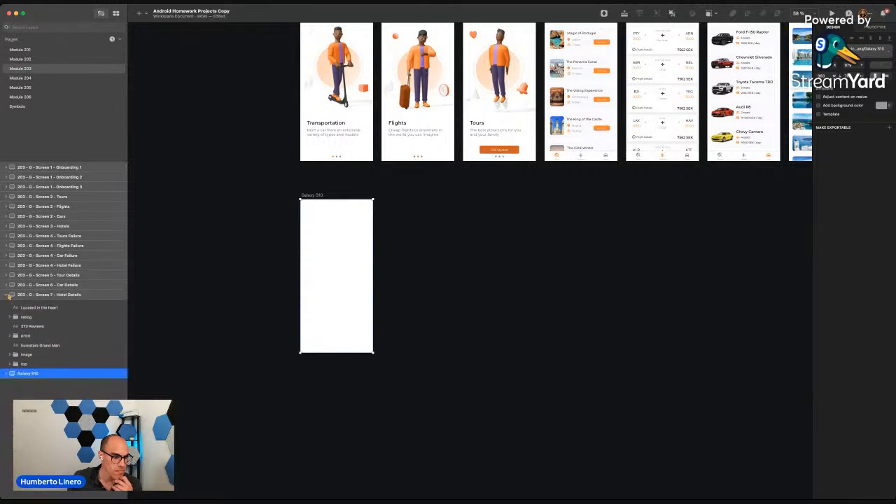
left_click(9, 294)
left_click(7, 294)
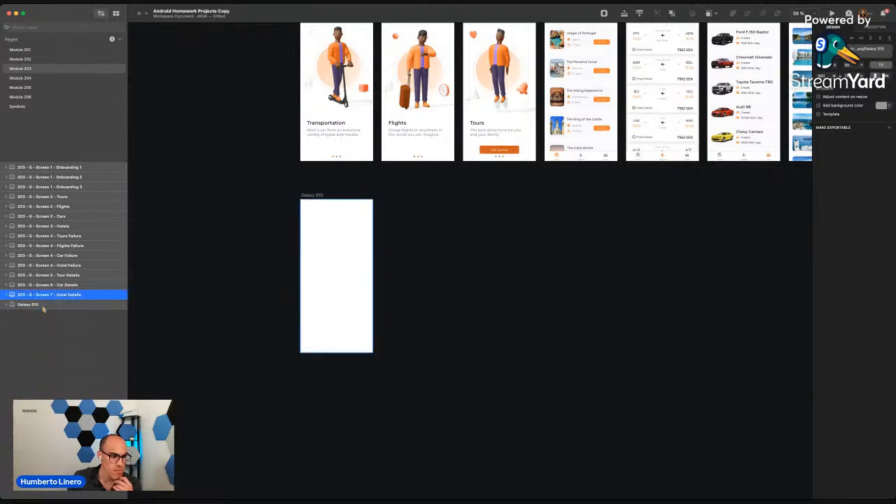
Rename the Galaxy S10 artboard to "203 - P1 - Screen 1".
double_click(37, 306)
type("203 - P1 - Sc")
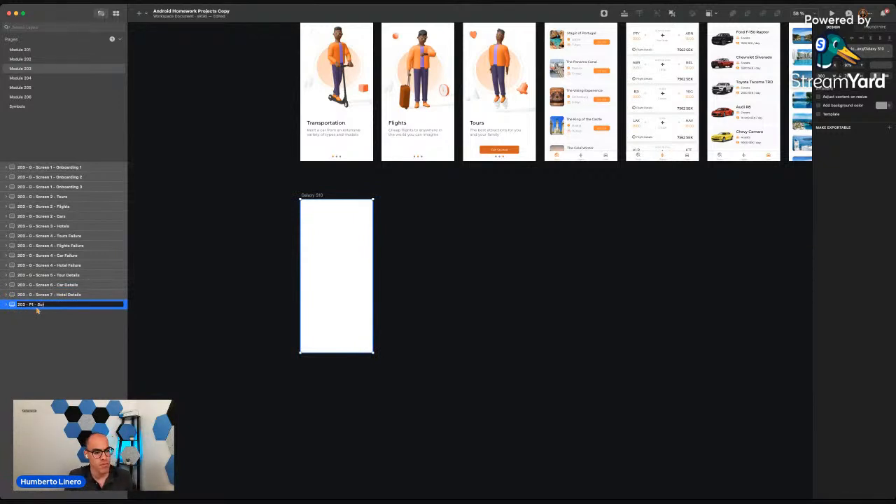
key("Return")
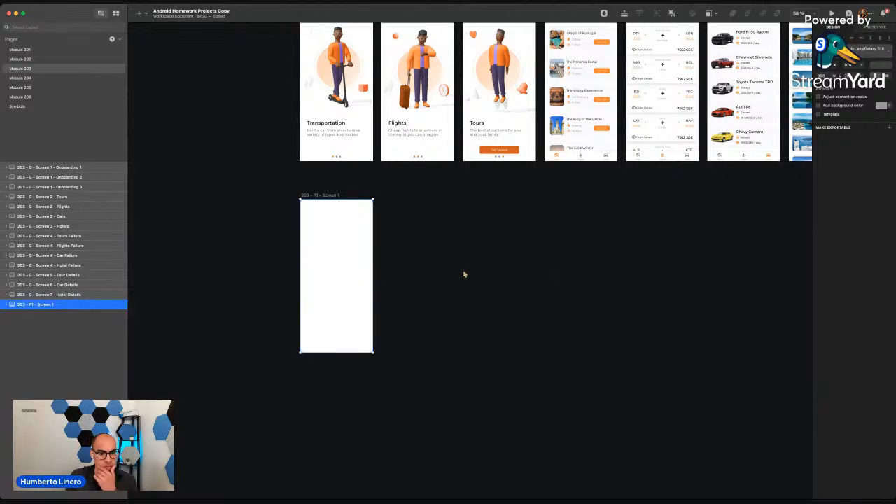
left_click(464, 274)
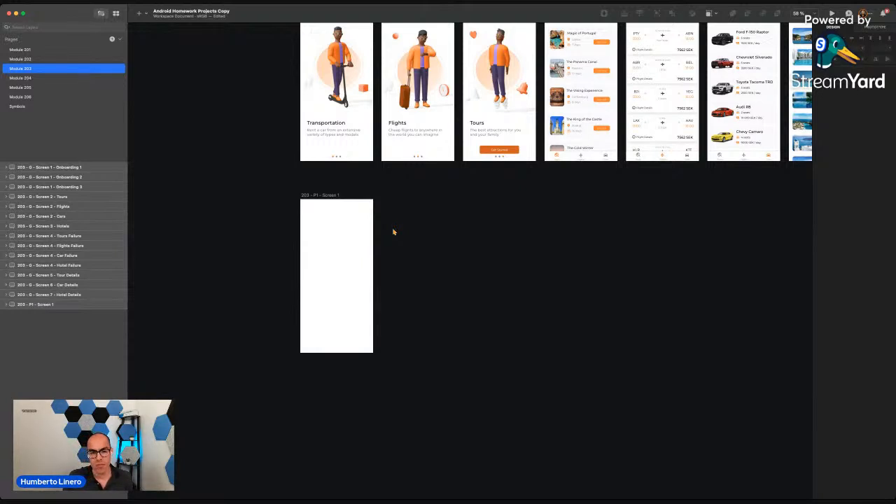
Copy the bottom tab bar from the Screen 2 - Tours artboard into the 203 - P1 - Screen 1 artboard.
scroll(383, 275, "up", 5)
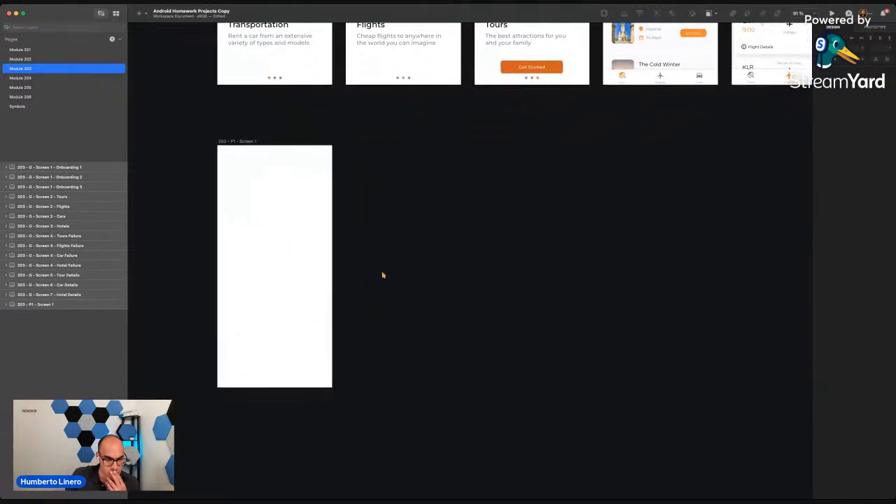
left_click(638, 79)
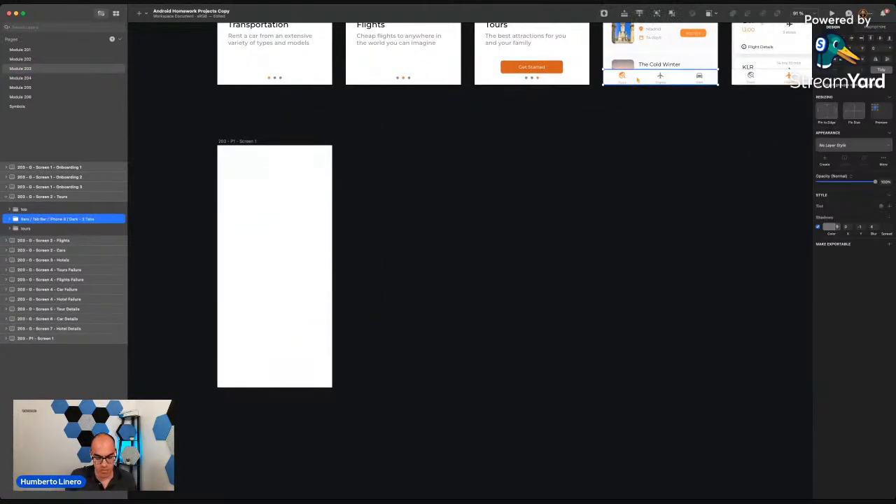
left_click(241, 142)
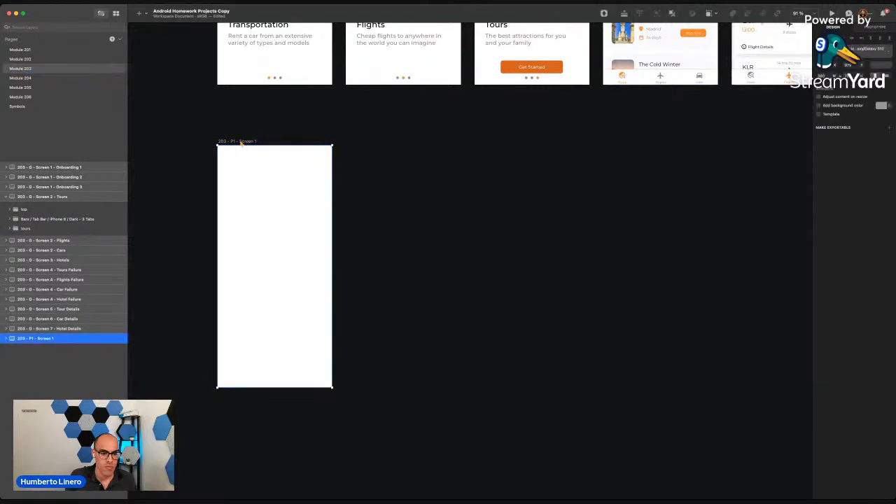
key("super+v")
scroll(281, 366, "up", 8)
scroll(280, 368, "down", 2)
scroll(280, 368, "left", 1)
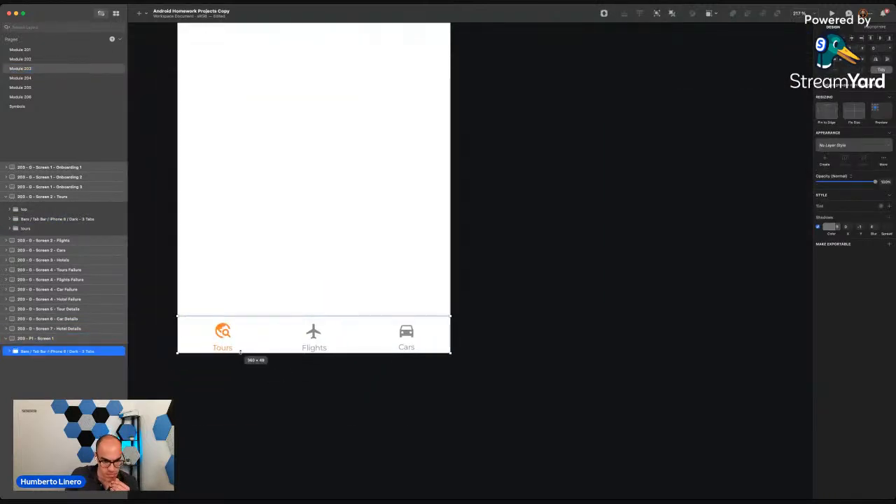
double_click(223, 350)
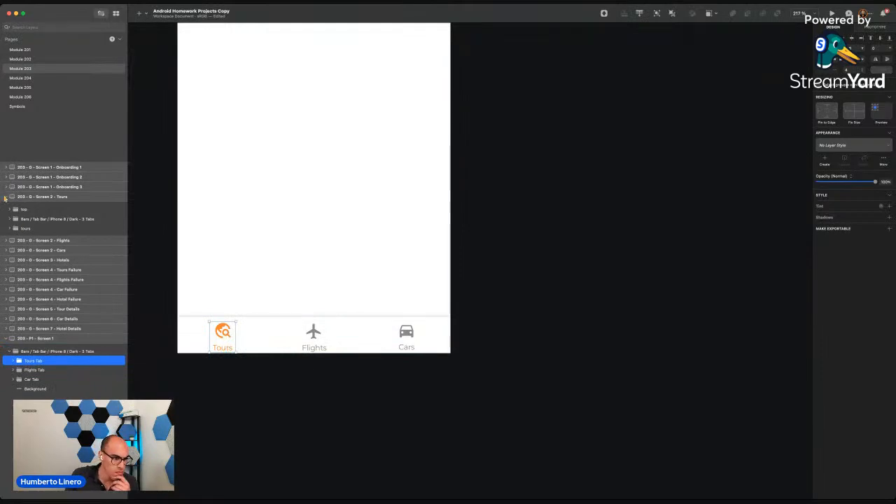
left_click(6, 196)
Copy the top group with the status bar and app bar from the Tours screen into 203 - P1 - Screen 1.
scroll(216, 184, "down", 6)
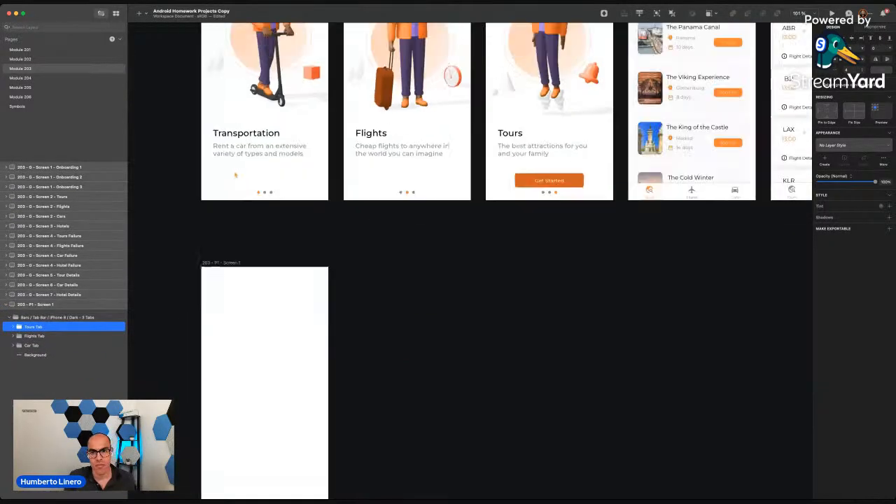
scroll(646, 103, "up", 3)
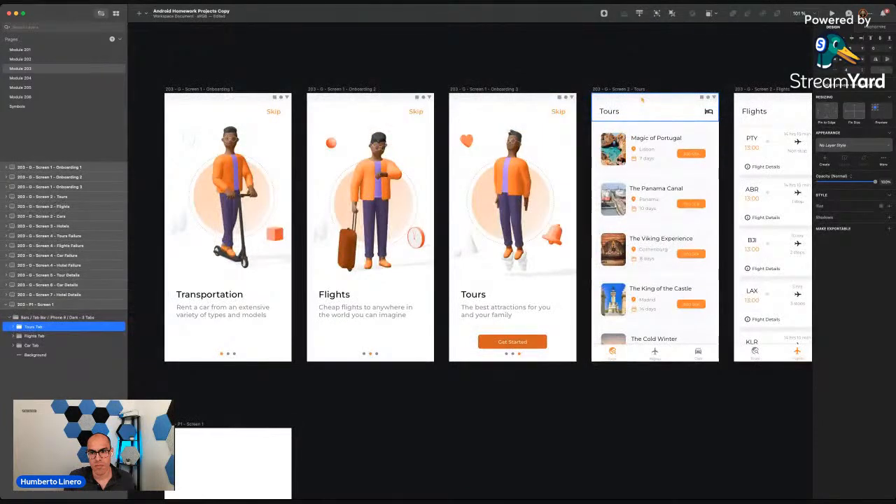
left_click(642, 99)
key("super+c")
left_click(189, 425)
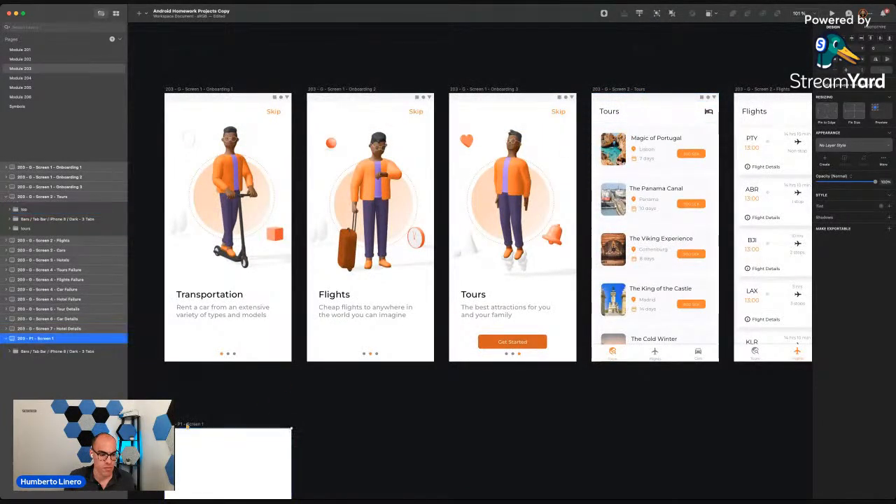
key("super+v")
scroll(233, 409, "down", 4)
scroll(236, 316, "up", 4)
scroll(236, 317, "left", 2)
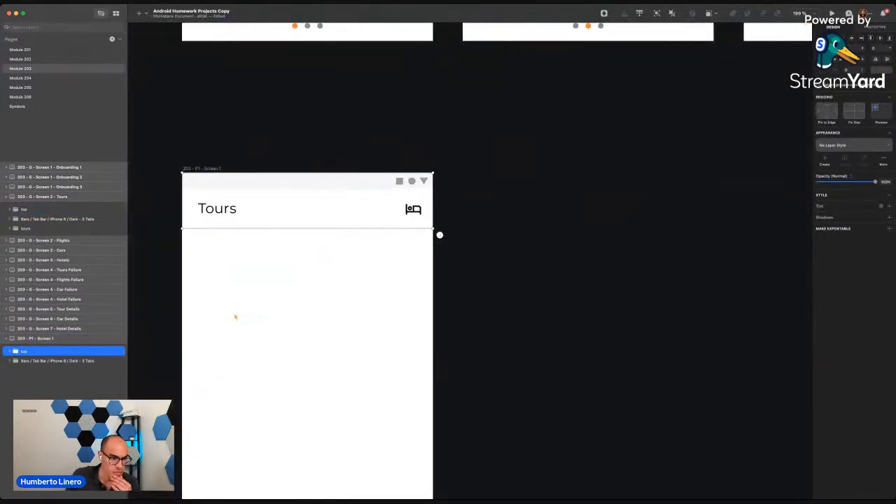
scroll(236, 317, "down", 2)
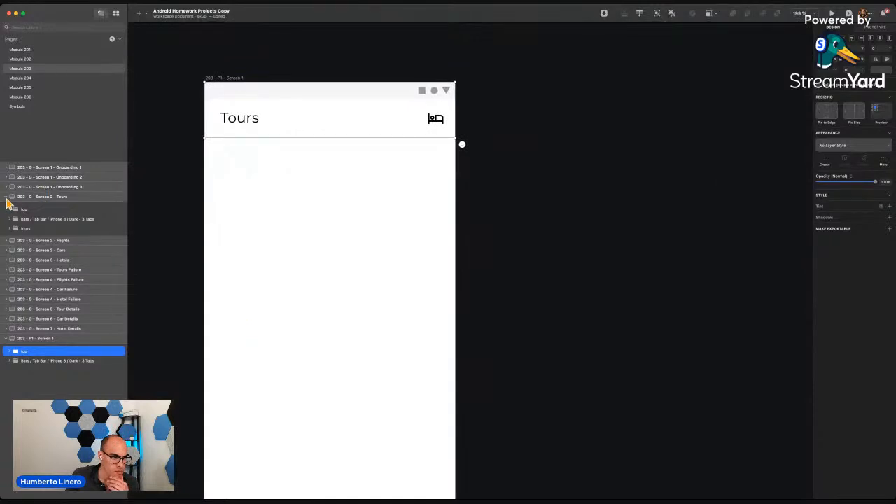
left_click(6, 196)
Delete the hotel_icon layer from the app bar of 203 - P1 - Screen 1.
left_click(10, 318)
left_click(32, 327)
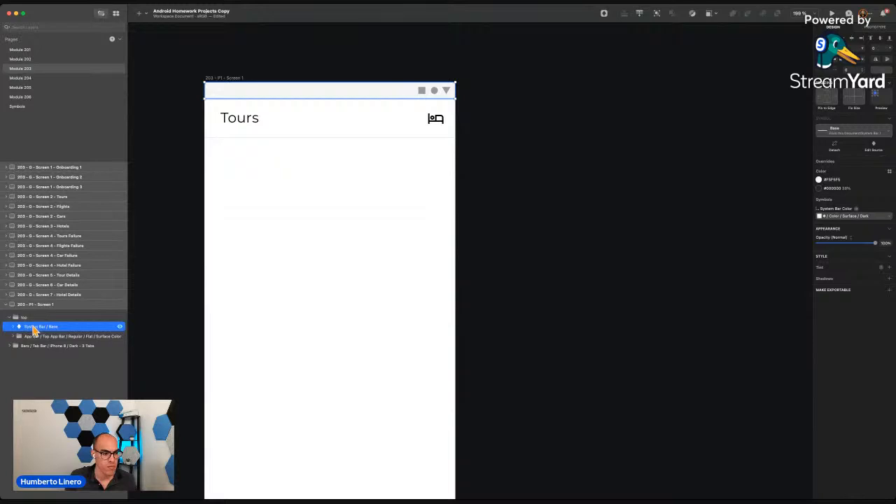
left_click(13, 337)
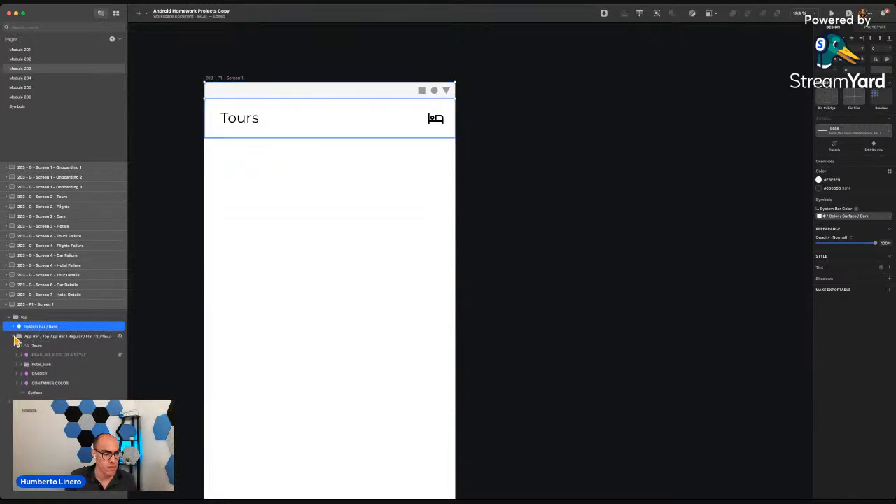
left_click(44, 367)
key("Delete")
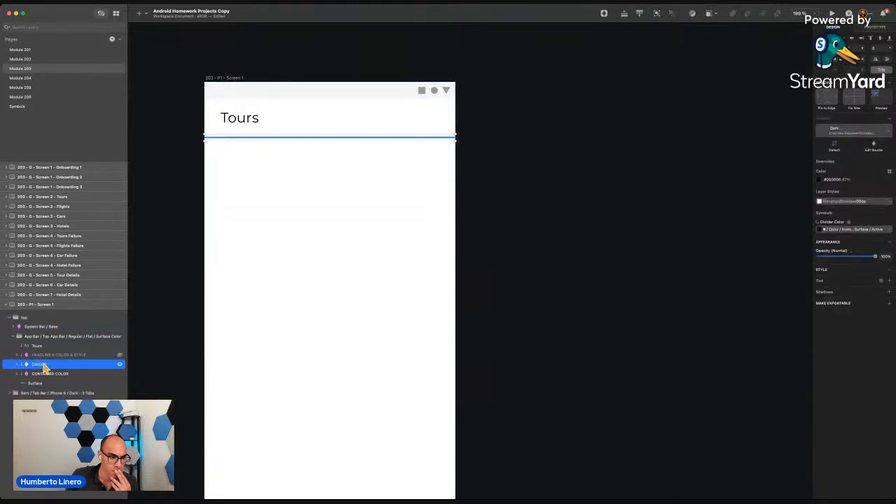
Change the app bar title text of 203 - P1 - Screen 1 to "Discover".
left_click(34, 346)
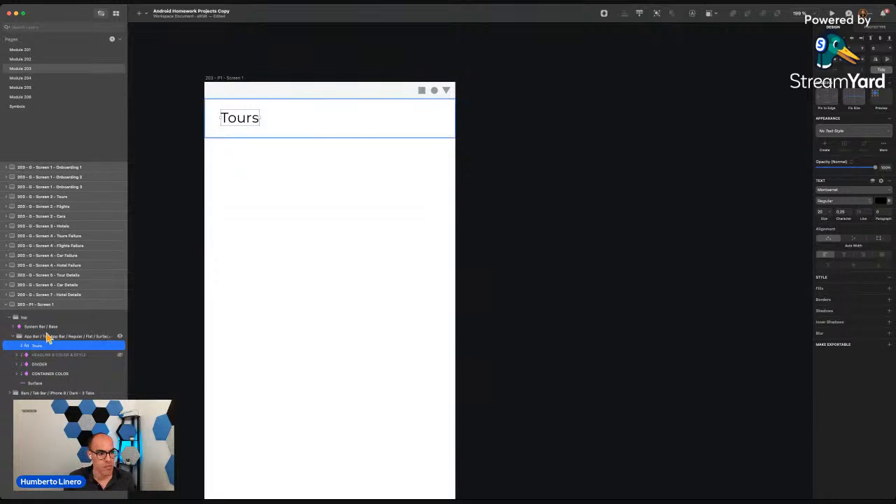
double_click(239, 121)
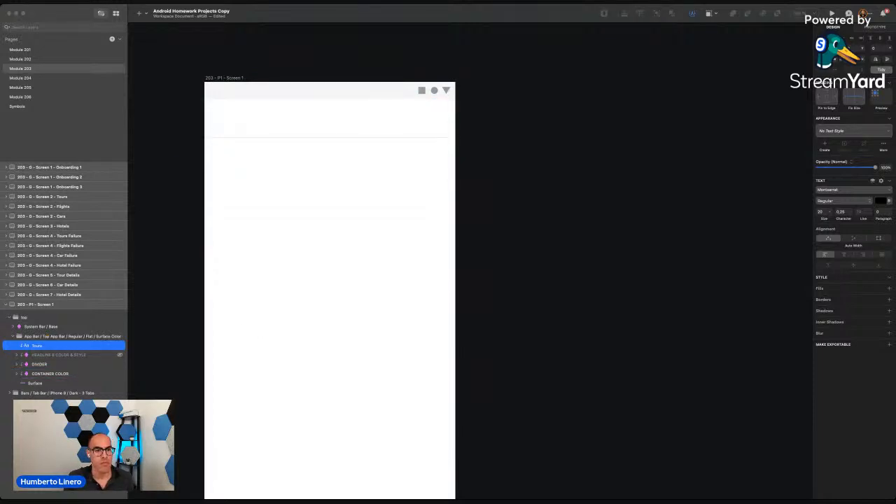
type("Discover")
left_click(176, 117)
scroll(175, 117, "down", 5)
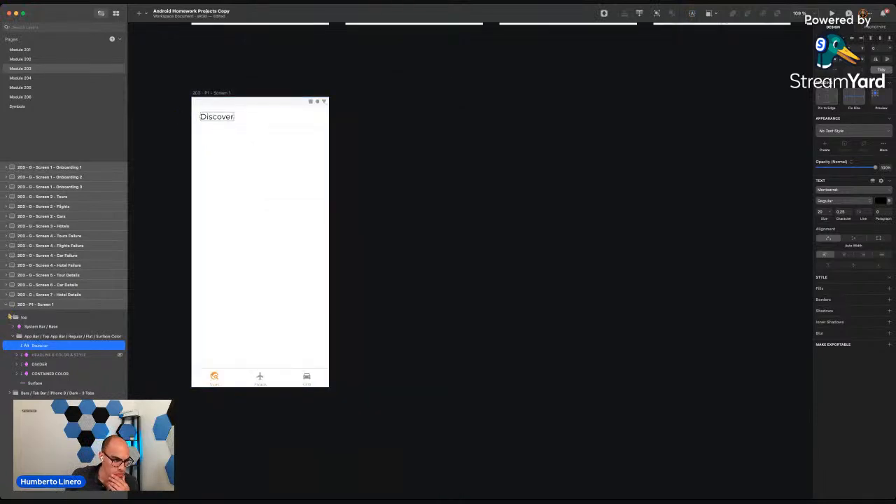
Rename the Tours Tab group in the bottom tab bar to "Discover Tab" and the Flights Tab group to "Library Tab".
left_click(10, 318)
left_click(57, 327)
scroll(227, 385, "up", 5)
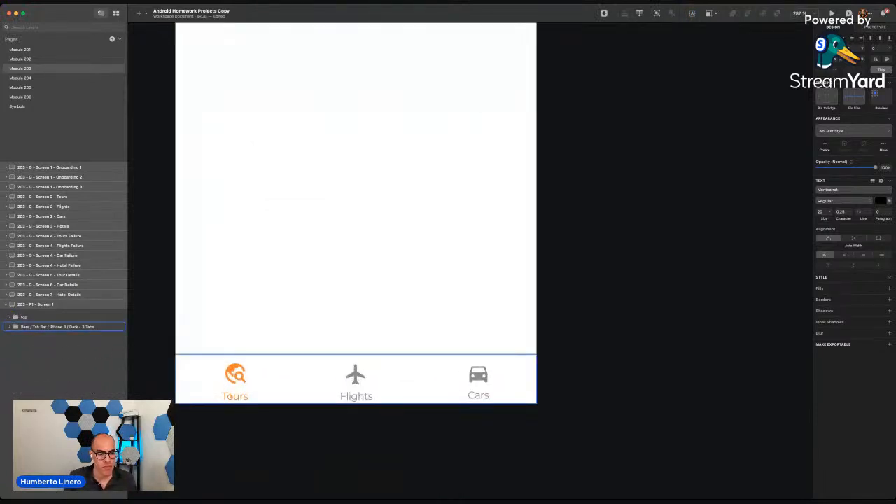
double_click(228, 387)
double_click(29, 336)
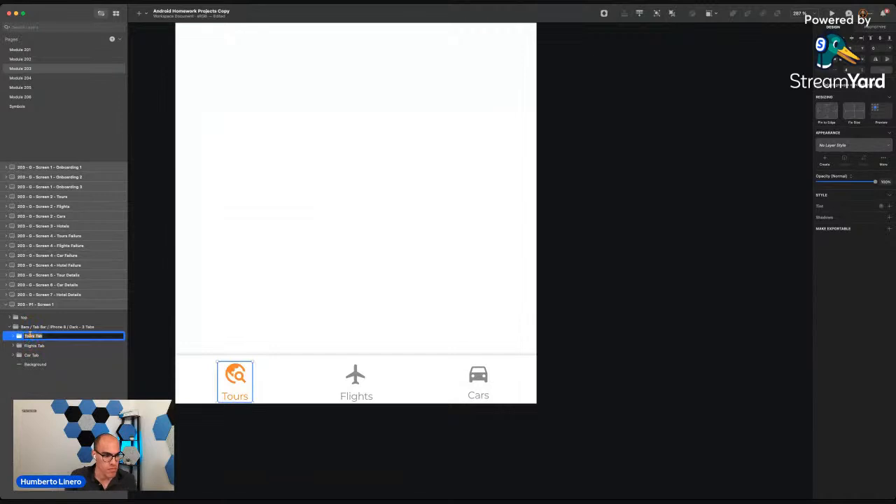
type("Discover")
double_click(29, 346)
double_click(30, 345)
type("Library")
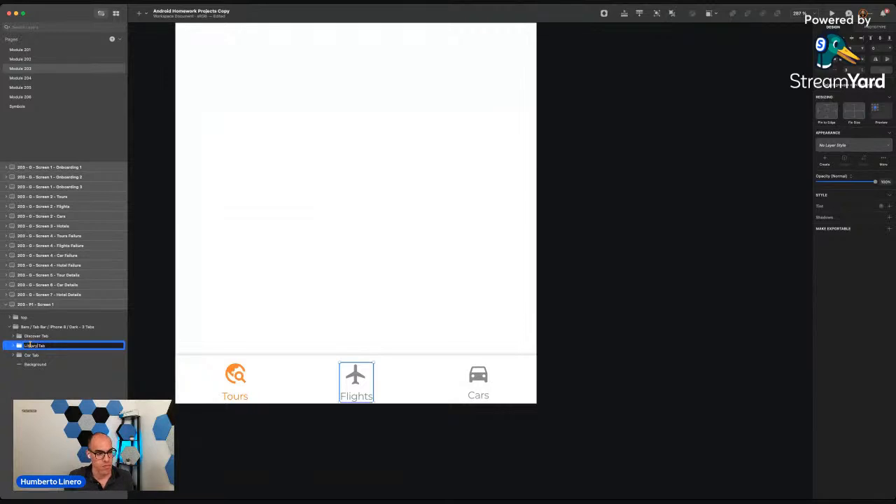
key("Return")
left_click(31, 355)
double_click(30, 355)
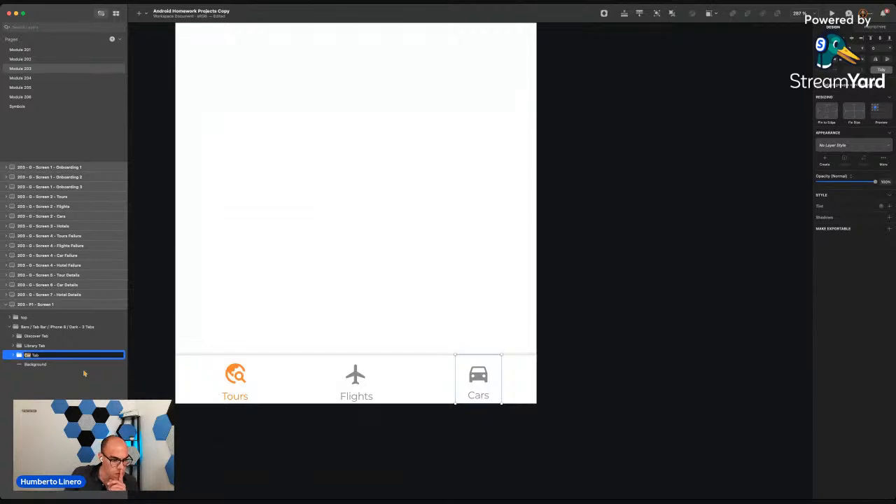
left_click(166, 370)
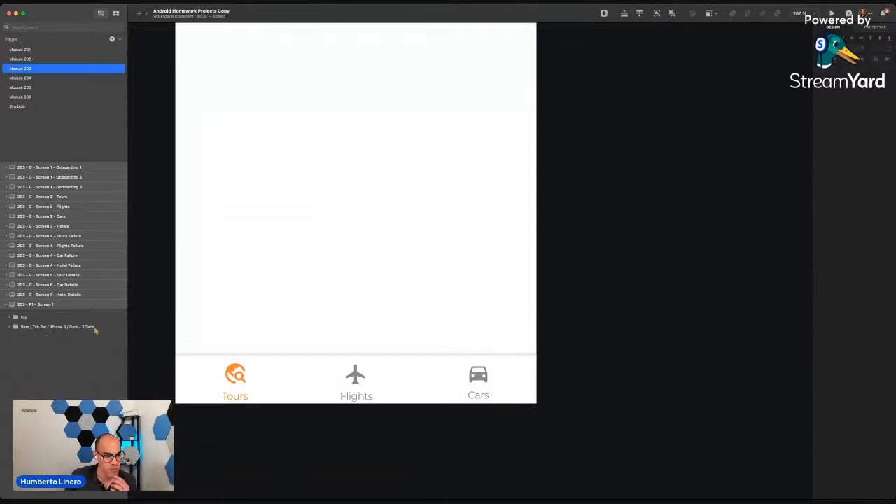
Change the text of the Tours label in the tab bar to "Discover" and centre it under its icon.
left_click(9, 327)
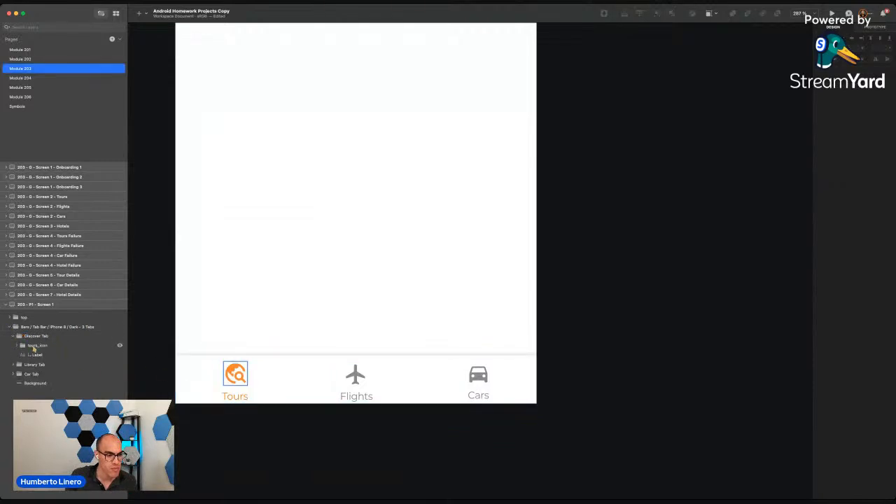
left_click(34, 345)
left_click(37, 355)
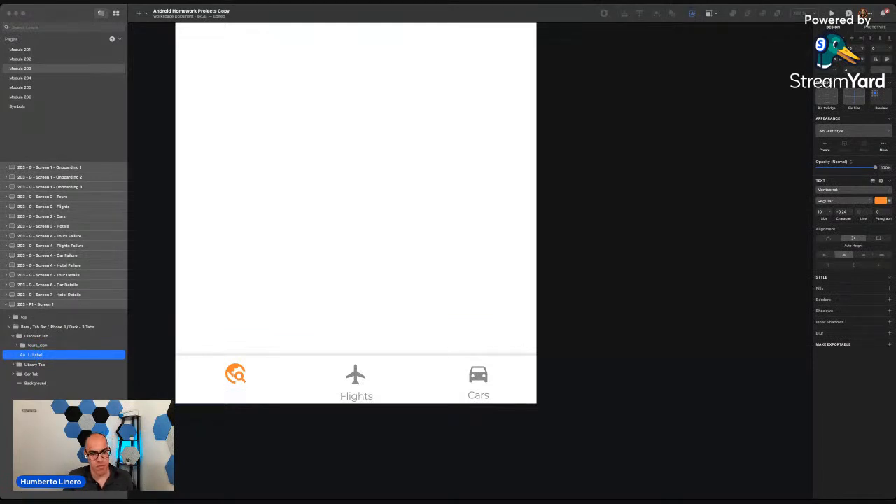
left_click(256, 425)
left_click_drag(255, 398, 235, 397)
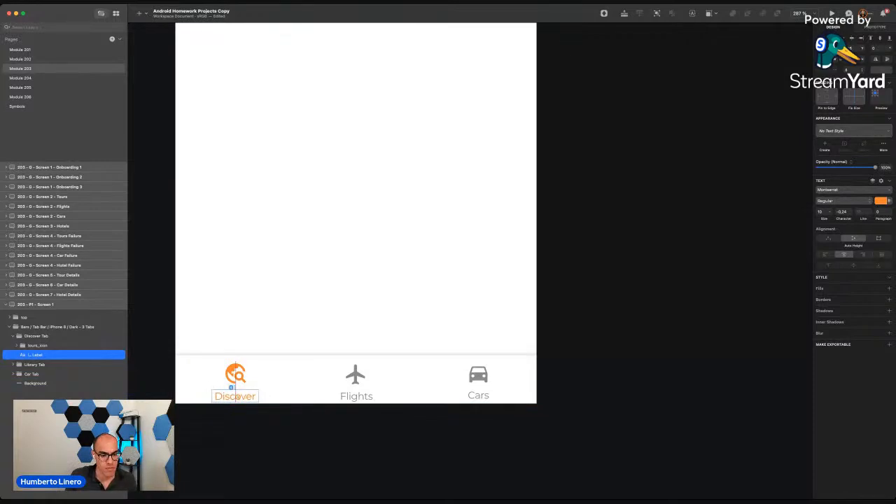
key("super+z")
key("super+shift+z")
left_click(246, 423)
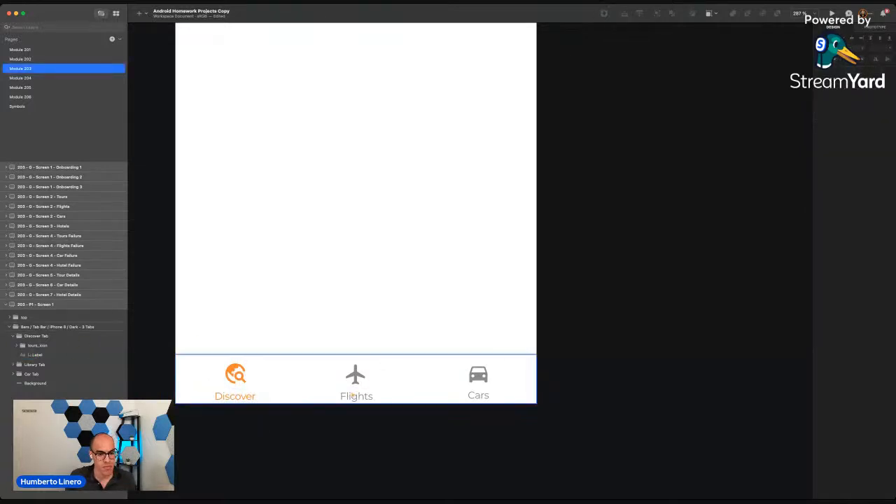
Change the text of the Flights label in the tab bar to "Library".
double_click(353, 397)
double_click(353, 396)
double_click(353, 397)
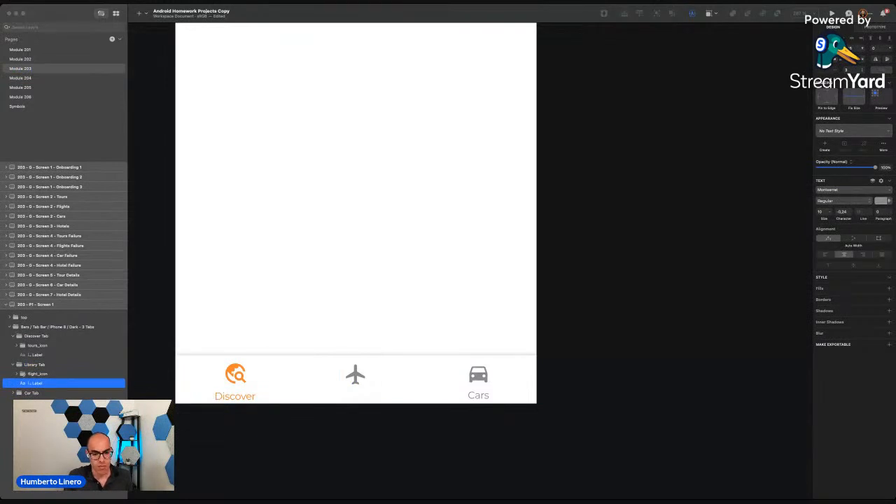
left_click(368, 423)
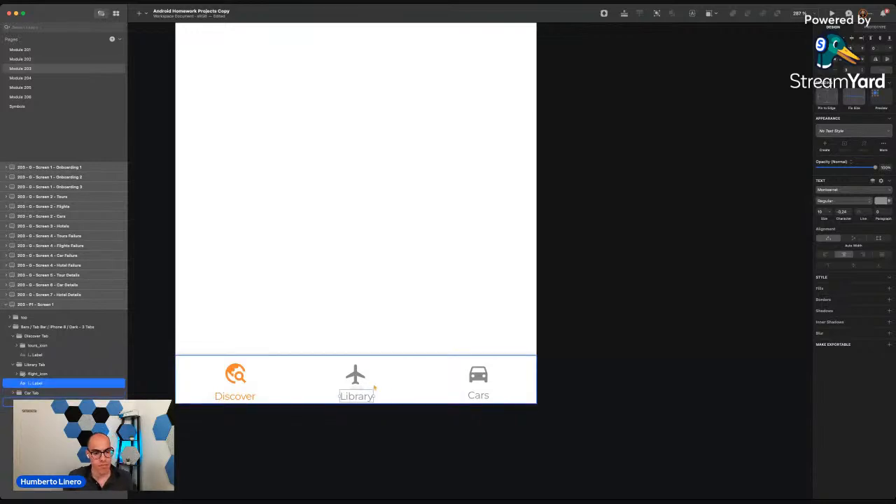
Change the text colour of the Discover label in the tab bar from orange to pink.
scroll(238, 420, "down", 3)
scroll(237, 397, "up", 6)
scroll(236, 398, "down", 4)
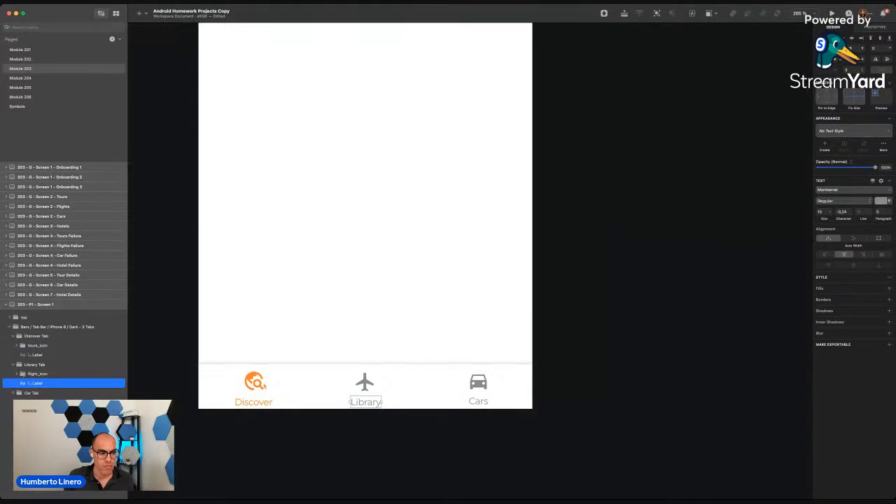
key("super+Tab")
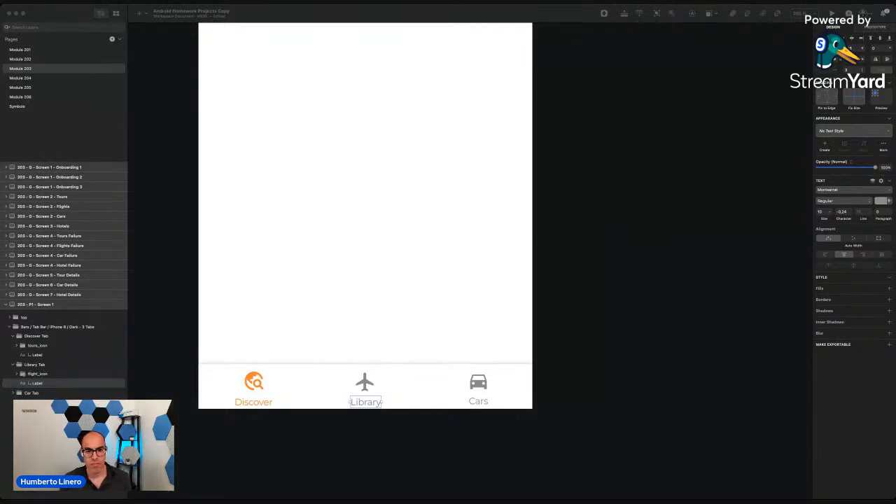
left_click(309, 370)
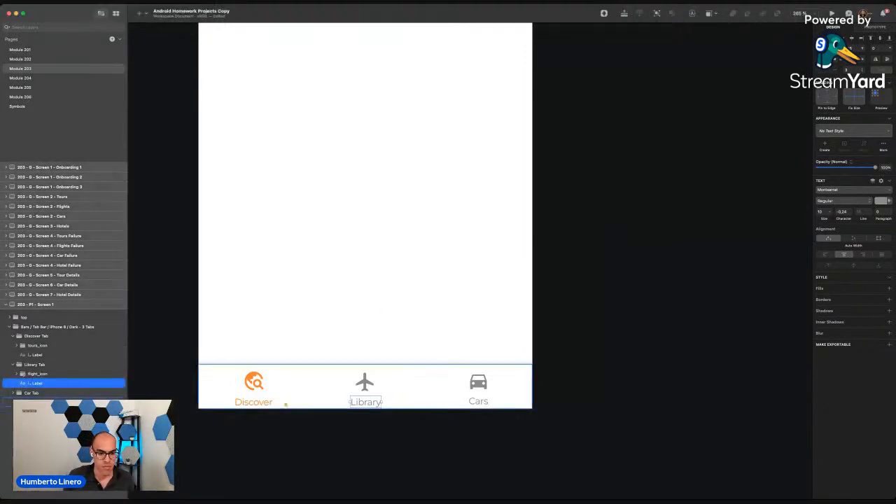
left_click(253, 403, "super")
left_click(883, 204)
left_click(883, 203)
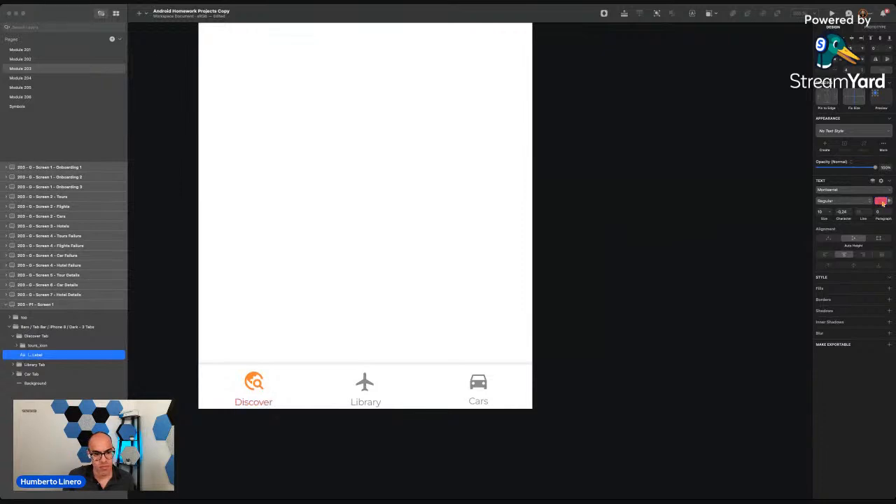
Switch to Microsoft Edge, open material.io/icons in a new tab, and enlarge the browser window.
left_click(254, 388)
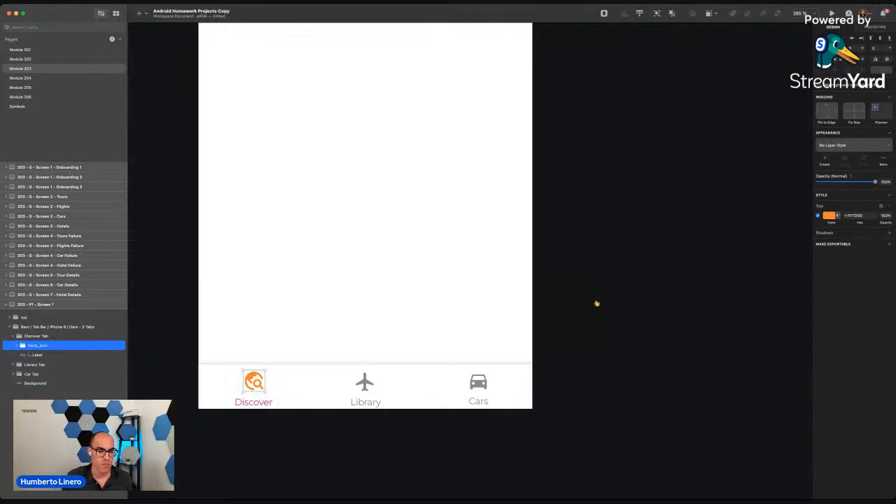
key("super+Tab")
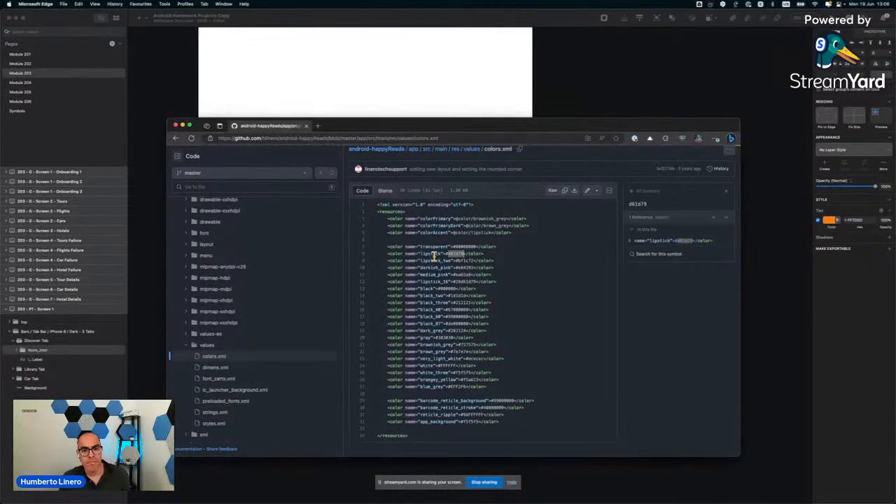
left_click_drag(368, 130, 292, 68)
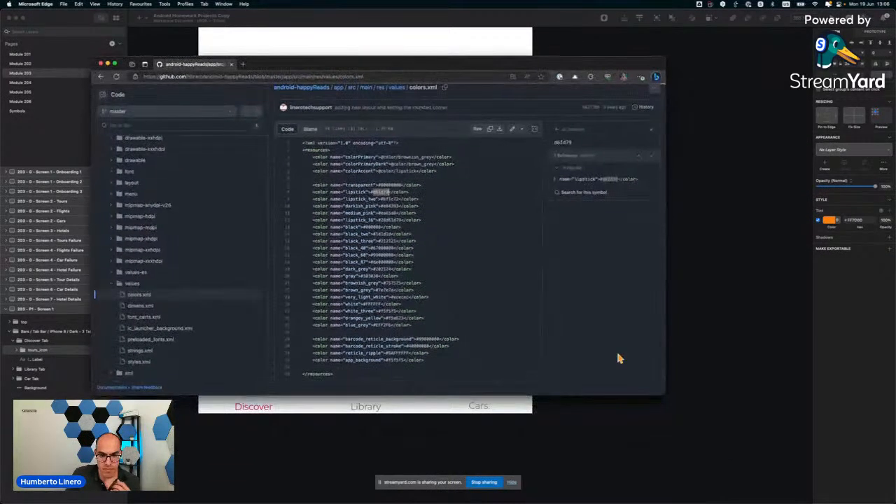
left_click_drag(666, 396, 699, 418)
left_click(726, 344)
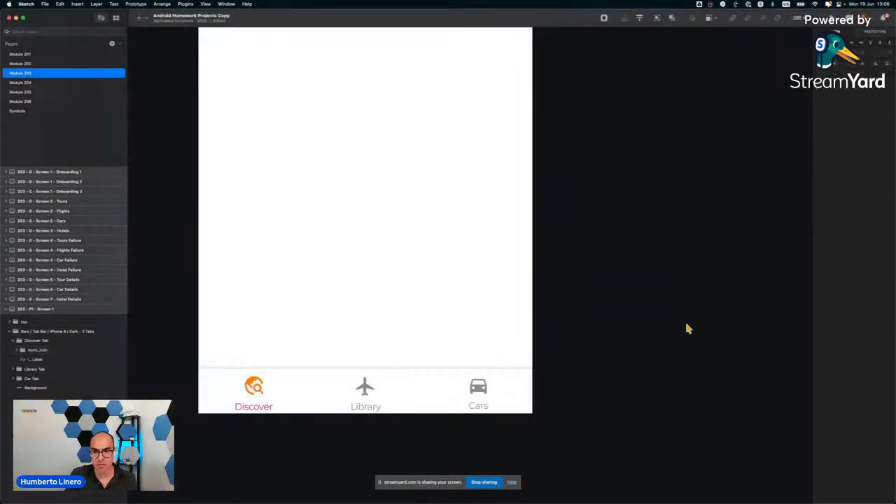
key("super+Tab")
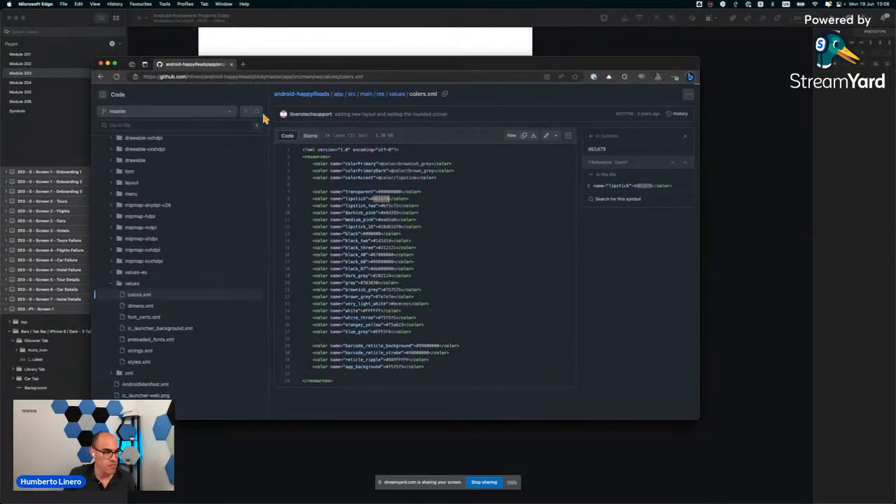
key("super+t")
type("material.io/i")
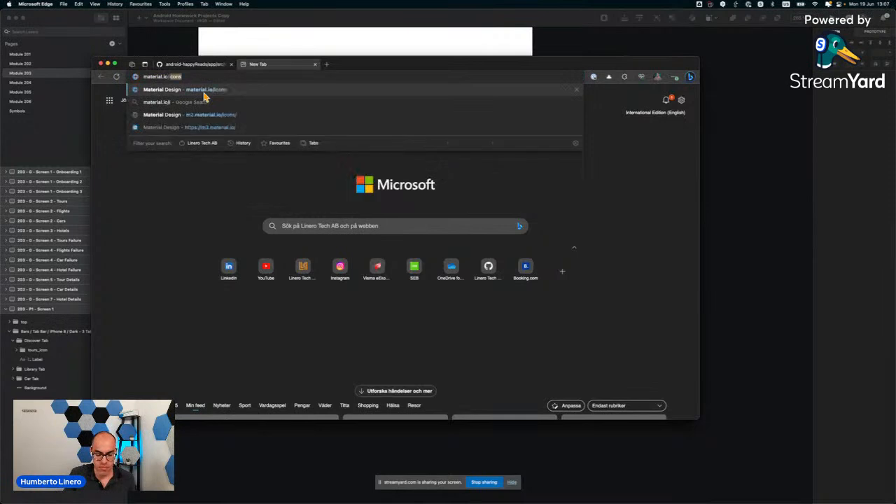
left_click(203, 96)
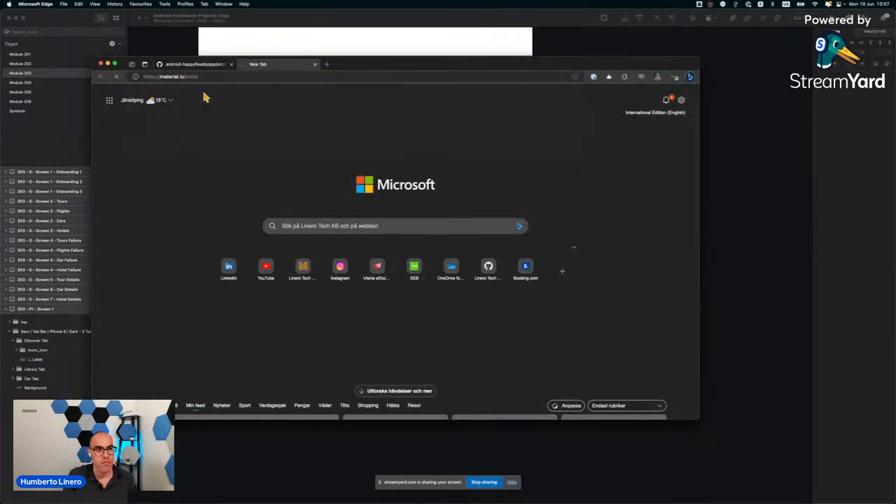
left_click_drag(350, 64, 306, 32)
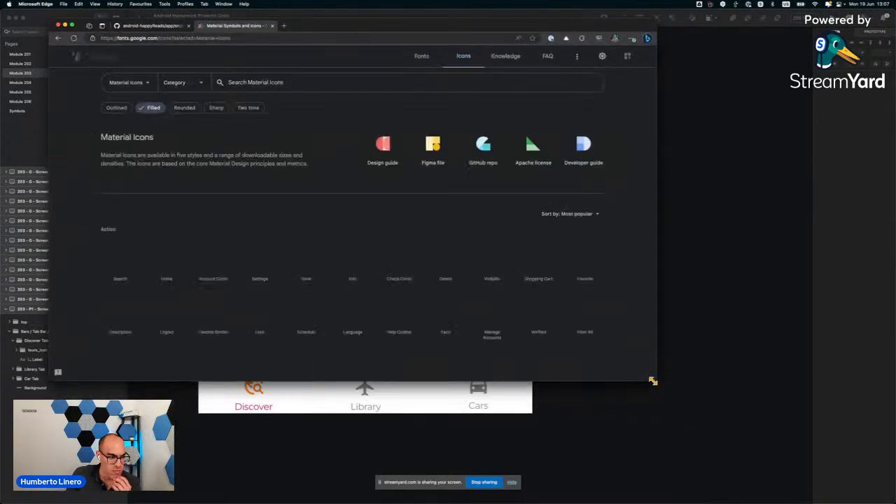
left_click_drag(657, 382, 742, 441)
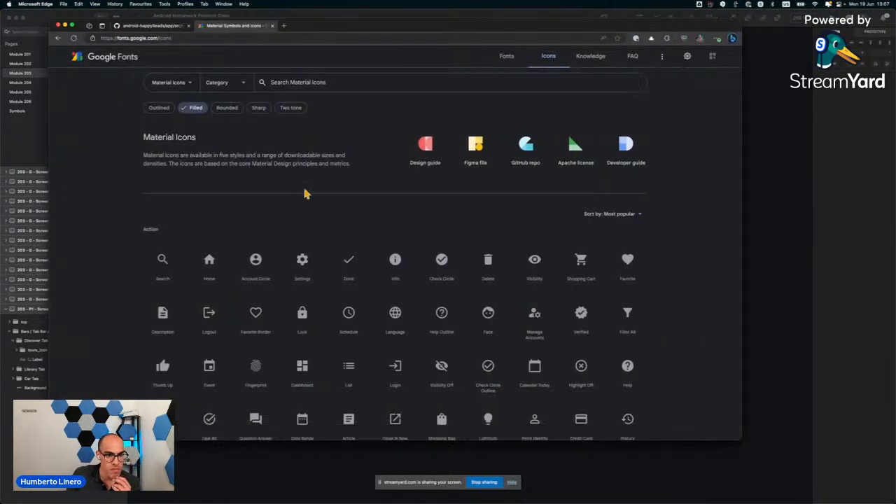
Search Material Icons for "discover" and "explore", and download the filled Explore icon as an SVG.
left_click(313, 84)
type("discover")
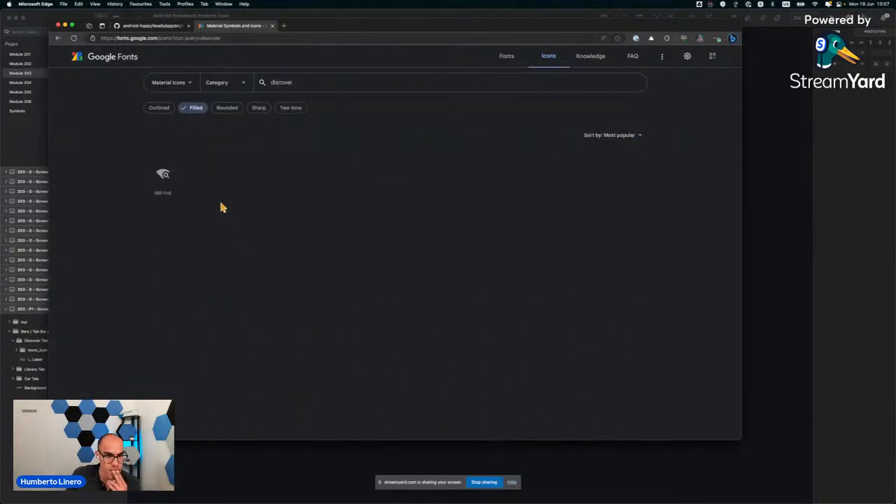
double_click(282, 81)
type("explore")
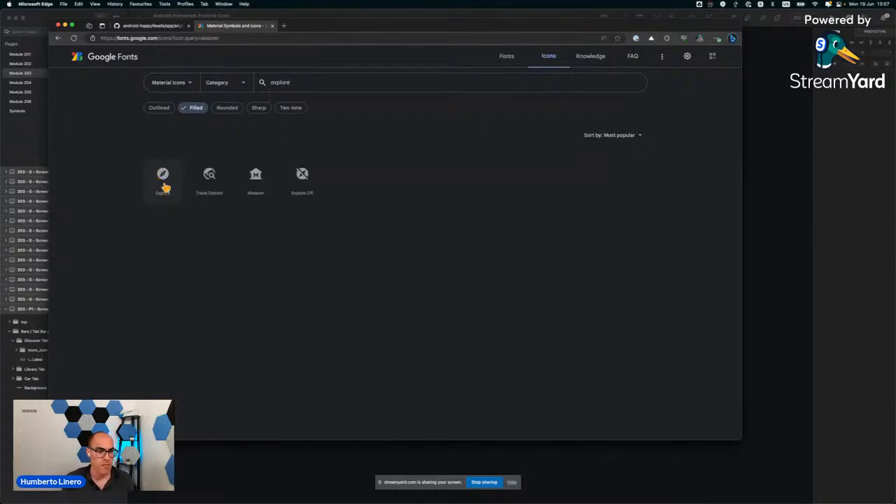
left_click(168, 189)
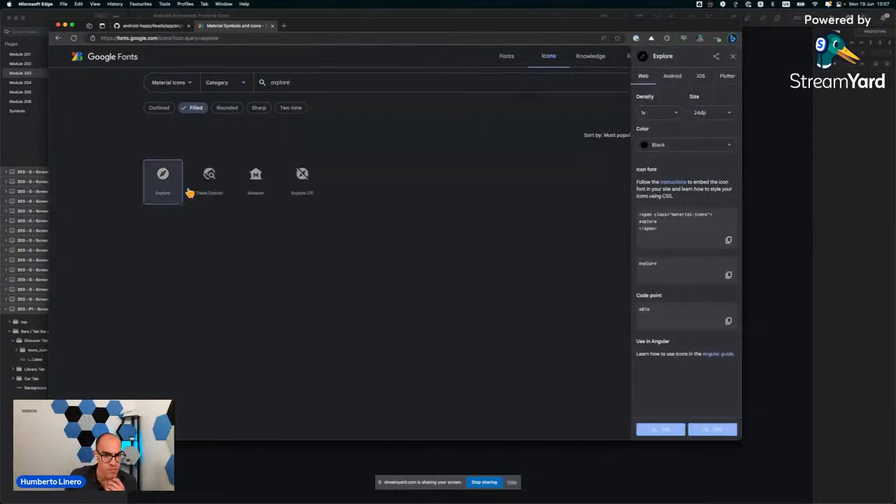
left_click(662, 429)
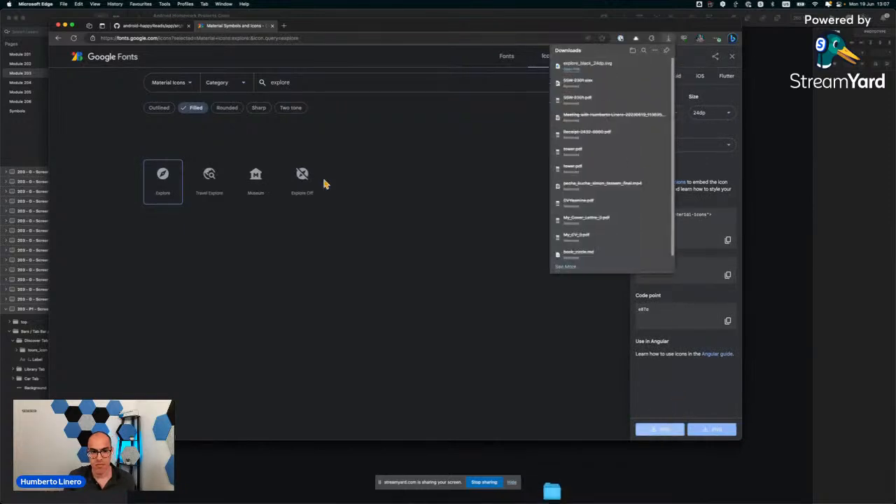
Search Material Icons for "library" and download the filled Bookmark icon as an SVG.
double_click(278, 82)
type("library")
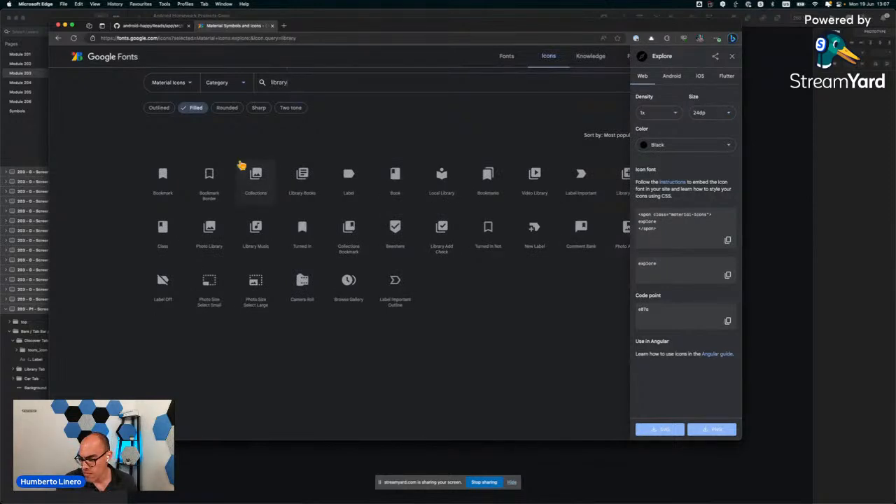
left_click(160, 182)
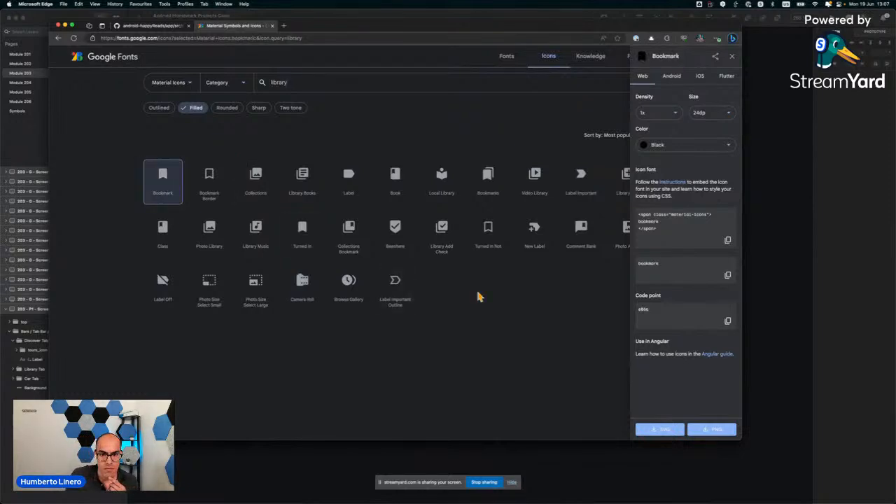
left_click(732, 57)
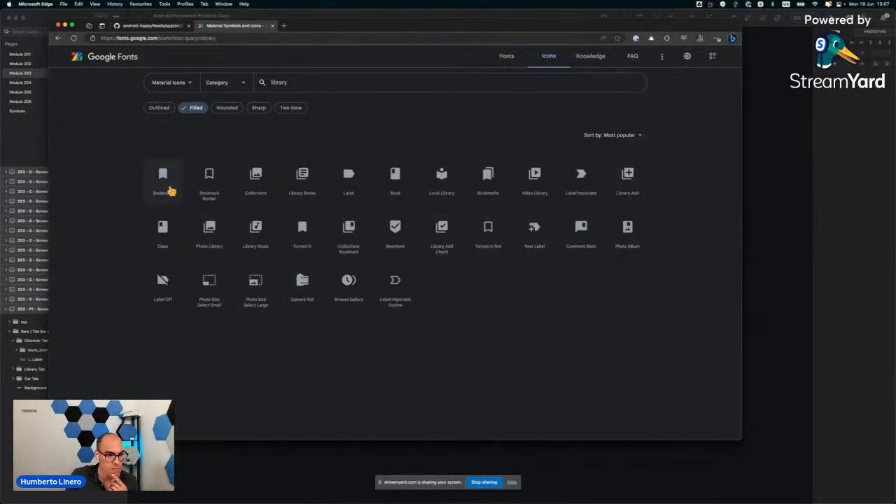
left_click(171, 189)
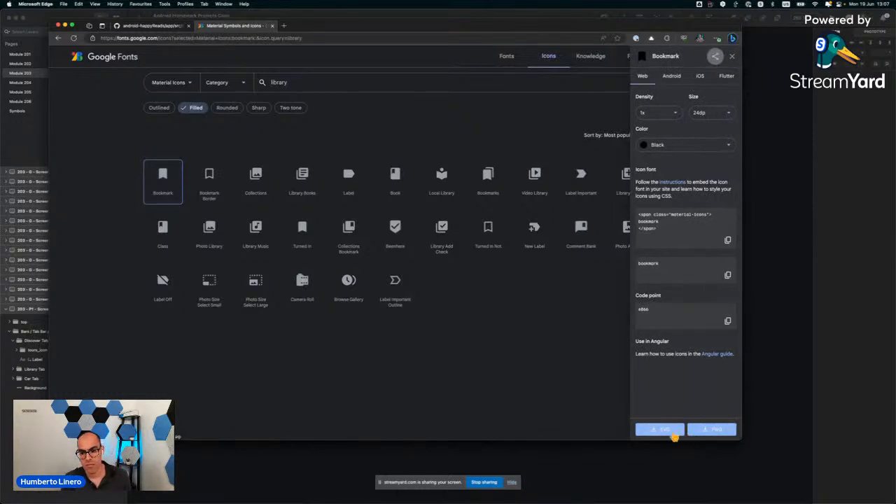
left_click(673, 434)
Return to Sketch and delete the tours_icon layer from the Discover Tab group.
key("super+Tab")
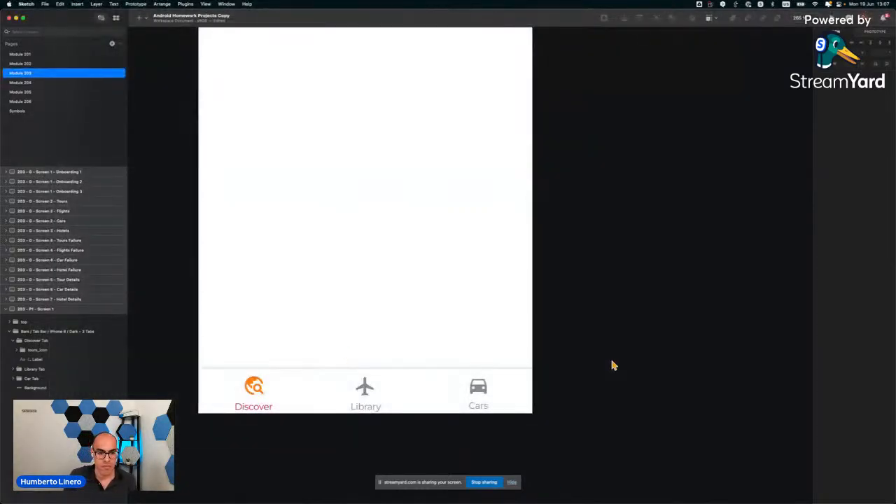
left_click(254, 387)
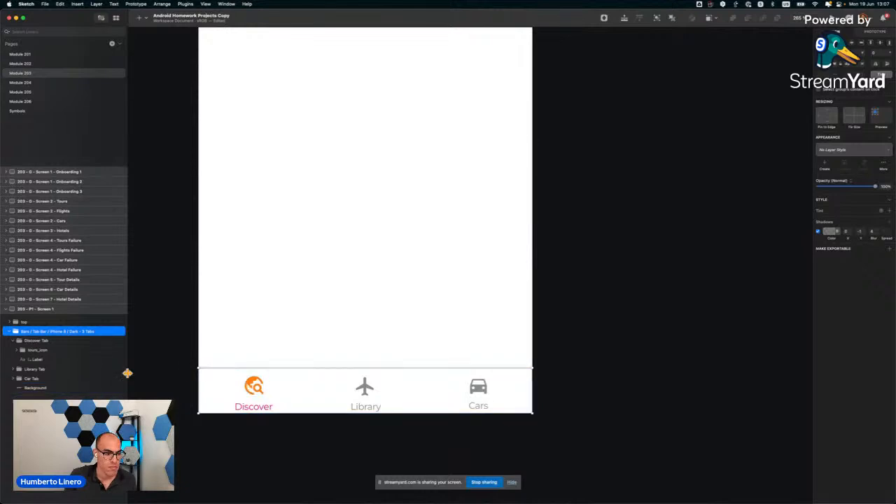
left_click(17, 351)
left_click(61, 351)
key("Tab")
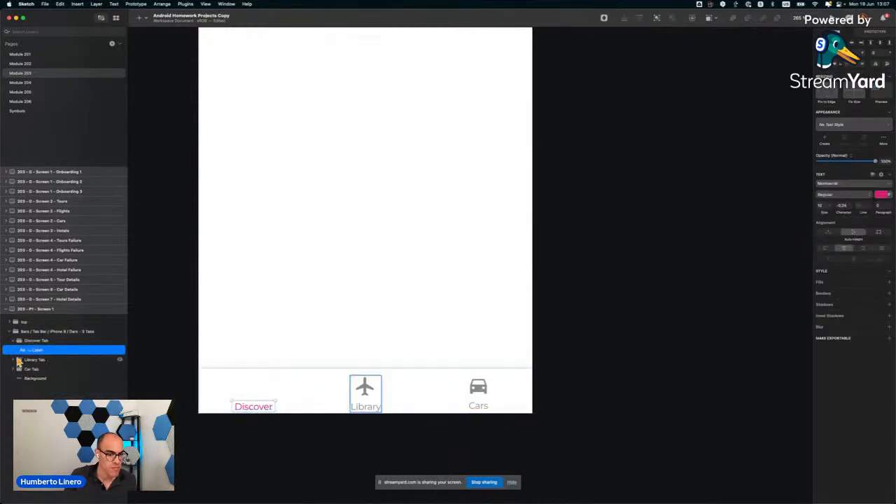
Delete the flight_icon layer from the Library Tab group.
left_click(17, 360)
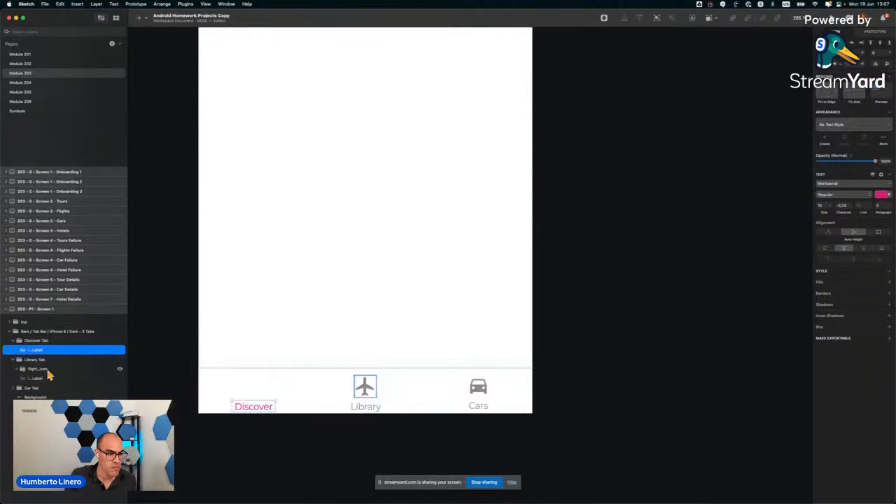
left_click(47, 370)
key("BackSpace")
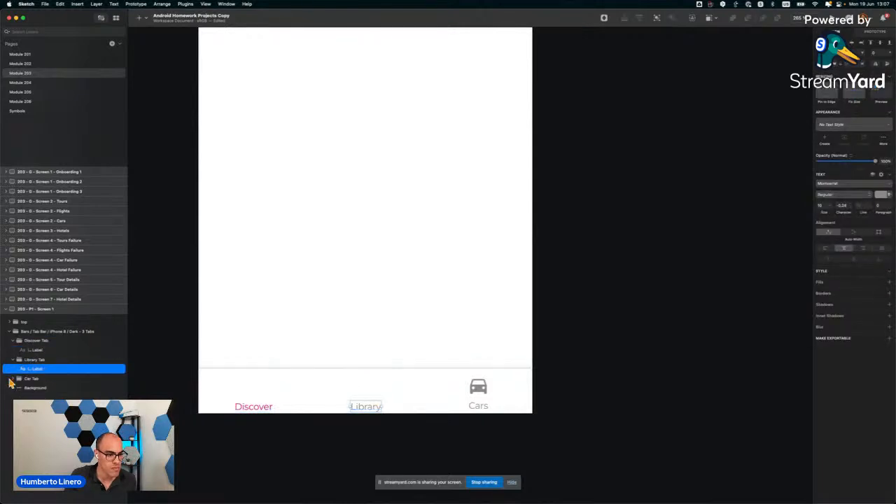
left_click(14, 380)
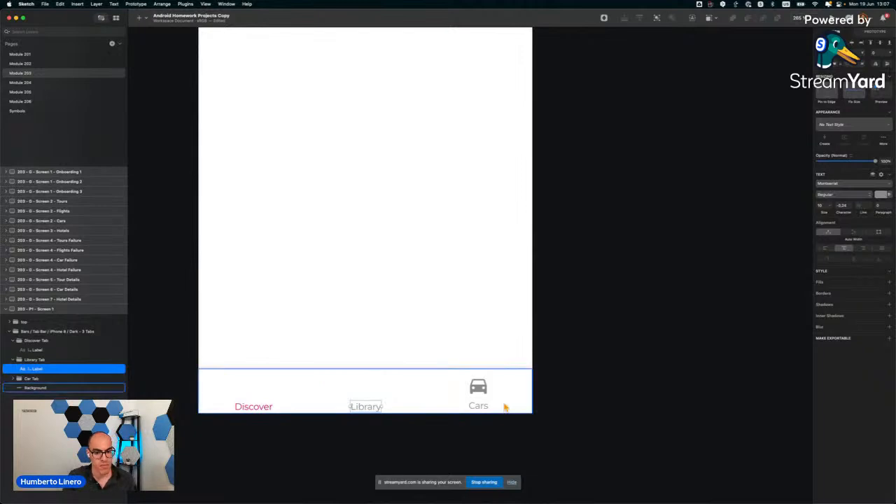
Place the downloaded bookmark and explore SVG icons from the Downloads folder onto the 203 - P1 - Screen 1 artboard.
left_click(550, 493)
left_click_drag(477, 392, 432, 273)
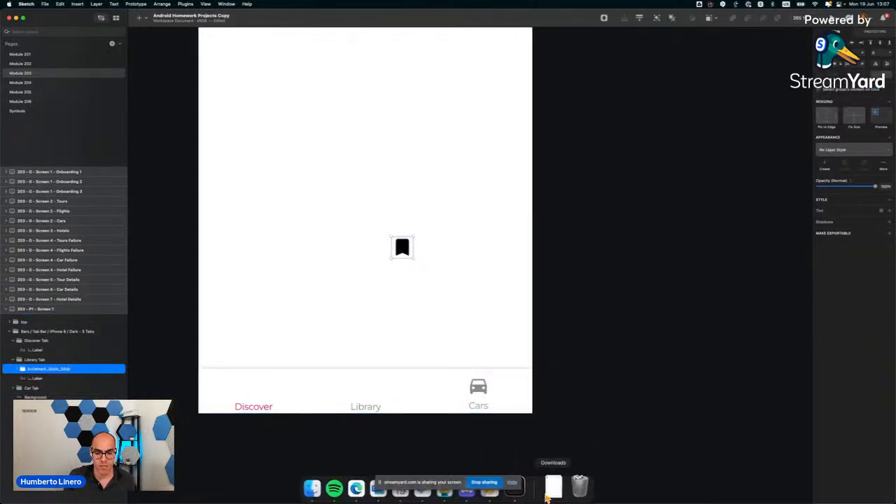
left_click(552, 485)
left_click_drag(530, 392, 336, 268)
left_click(325, 294)
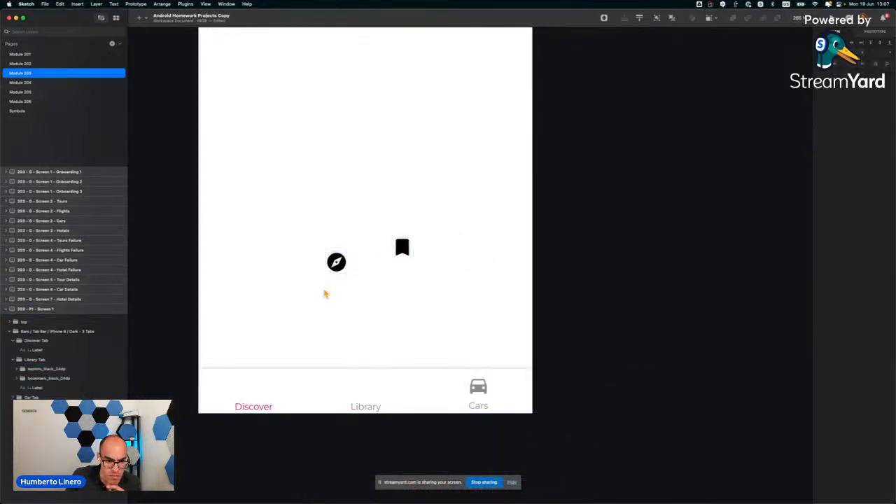
Move the explore_black_24dp layer out of Library Tab into the Discover Tab group, above its label.
scroll(329, 270, "up", 5)
scroll(330, 271, "down", 5)
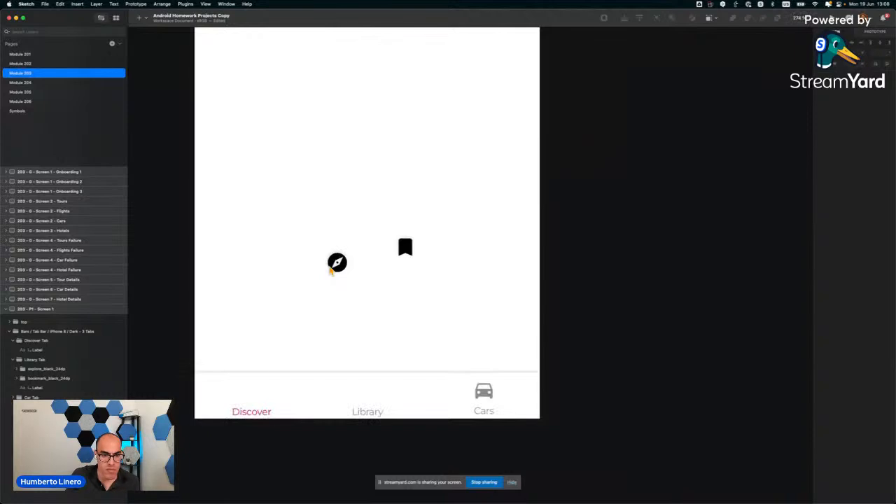
left_click(331, 267)
double_click(337, 263)
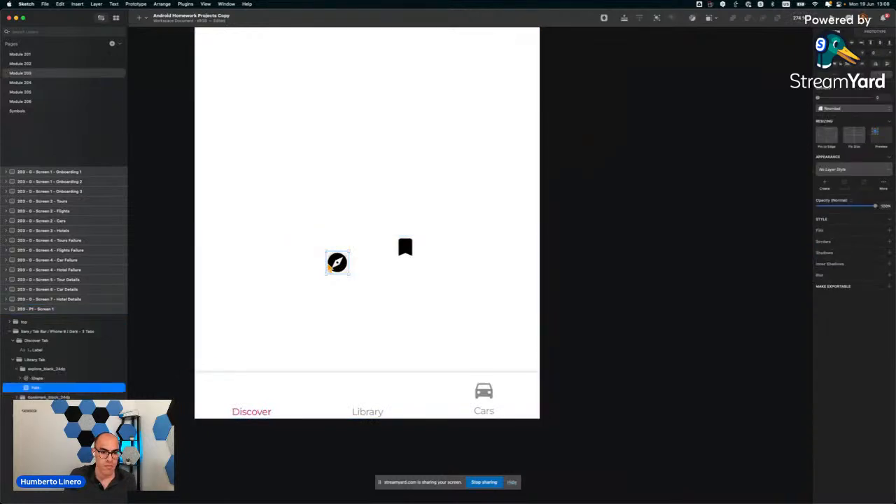
left_click(248, 282)
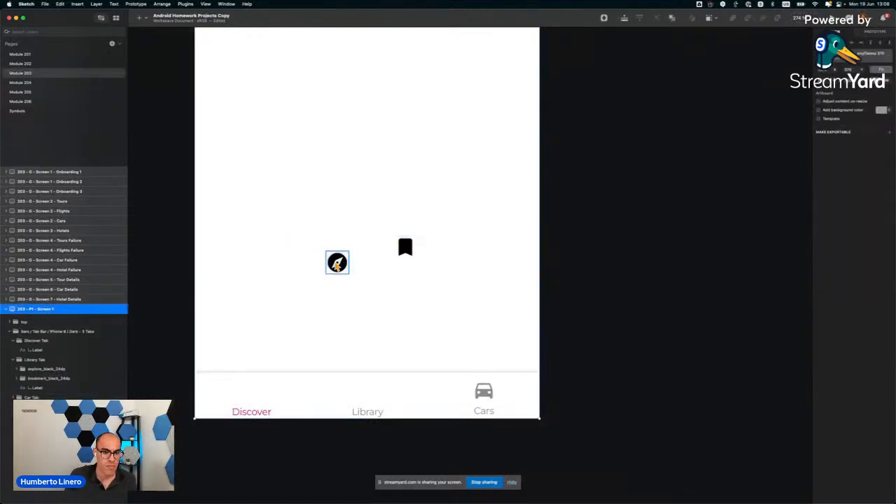
double_click(337, 263)
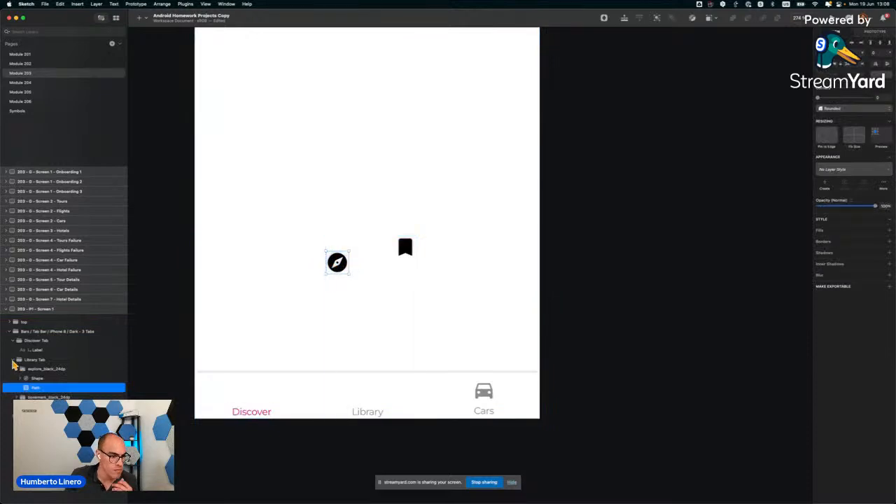
left_click(13, 360)
left_click(13, 361)
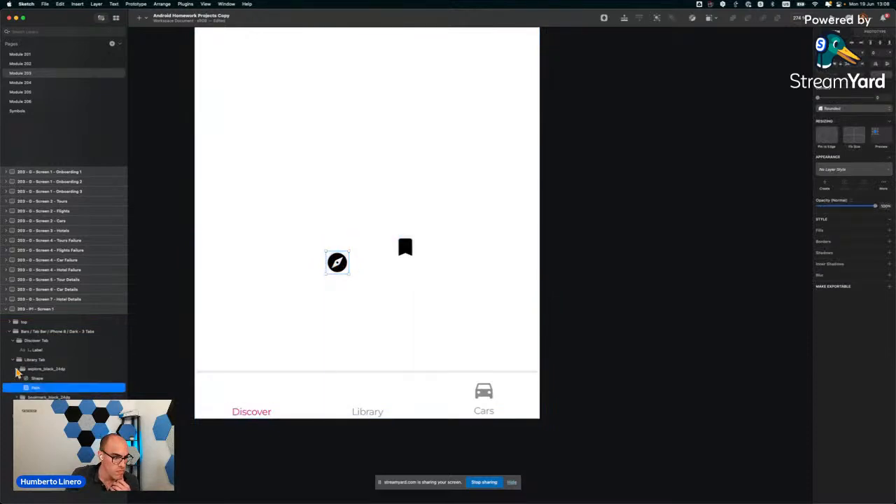
left_click(18, 369)
left_click(35, 370)
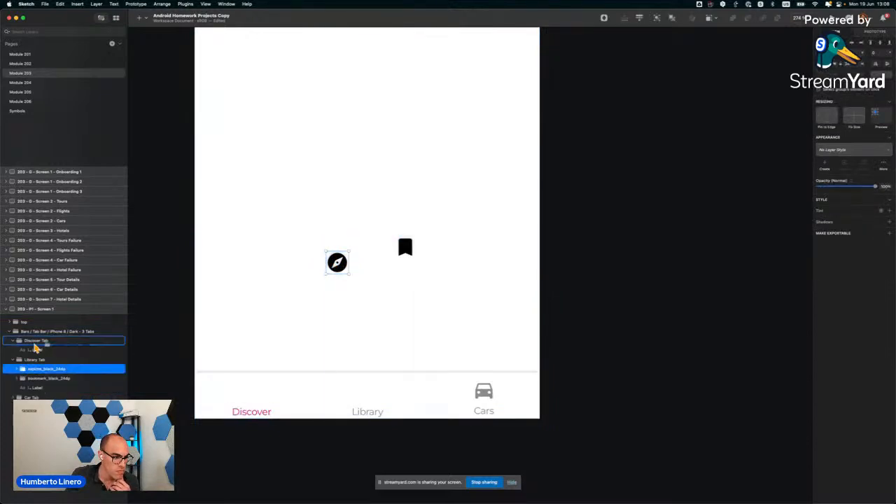
left_click_drag(35, 348, 34, 346)
Rename the bookmark icon layer in the Library Tab group as library_icon.
left_click(36, 378)
type("l")
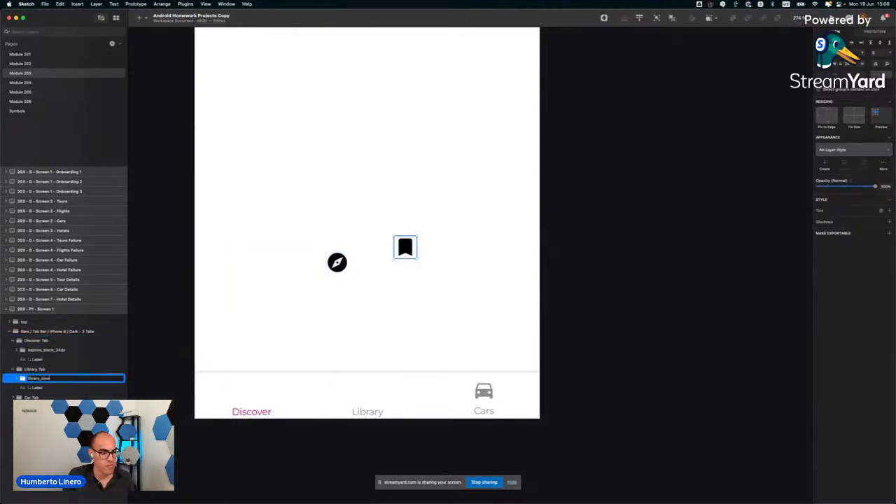
type("ibrary_icon")
key("Return")
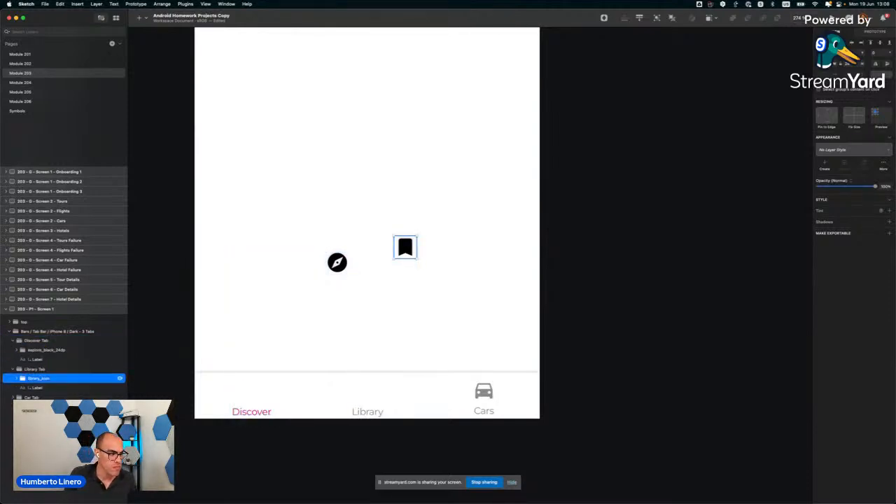
Rename the explore icon layer in the Discover Tab group as discover_icon.
double_click(40, 351)
type("expl")
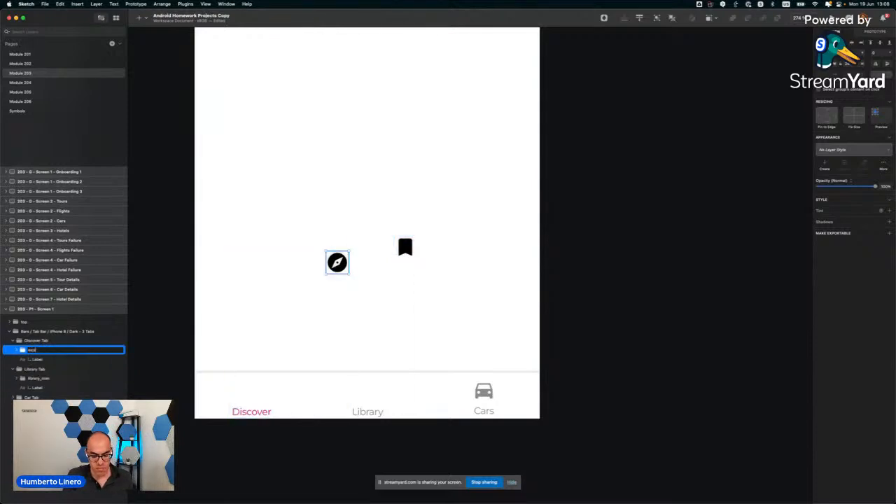
key("Return")
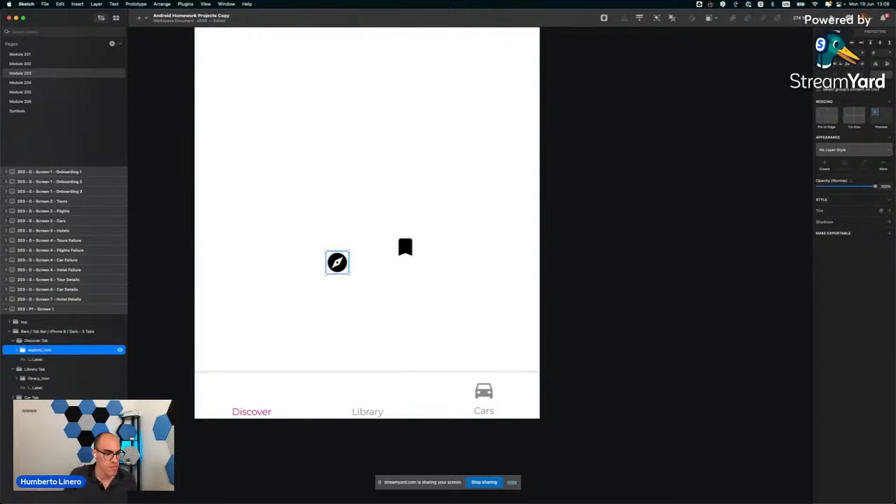
key("Return")
left_click(32, 349)
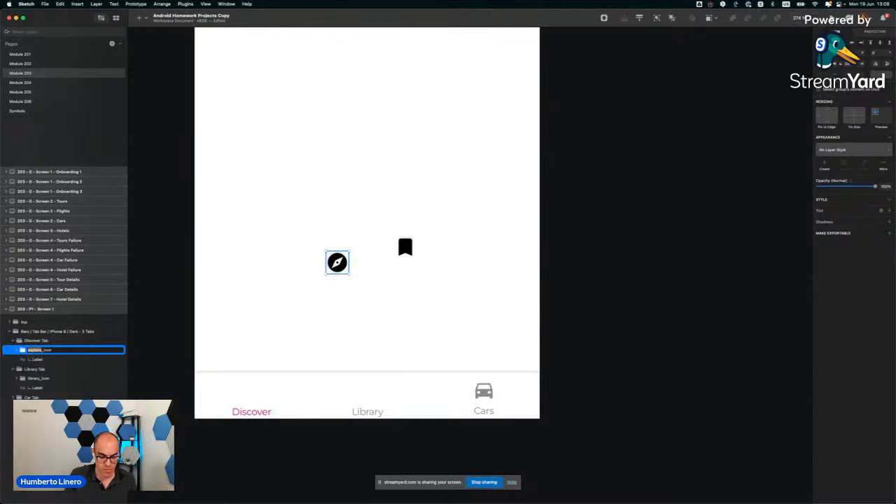
key("Return")
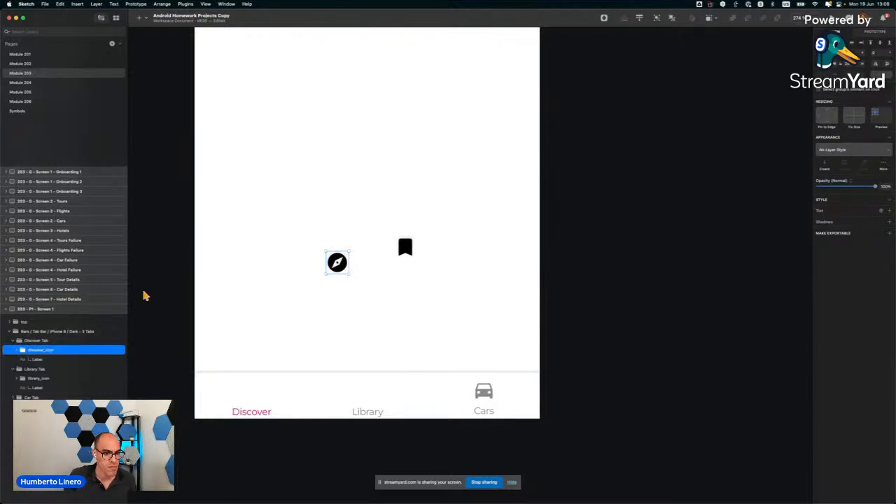
Delete the empty Path layer inside discover_icon and position the compass icon centred above the Discover label.
left_click(20, 350)
left_click(40, 369)
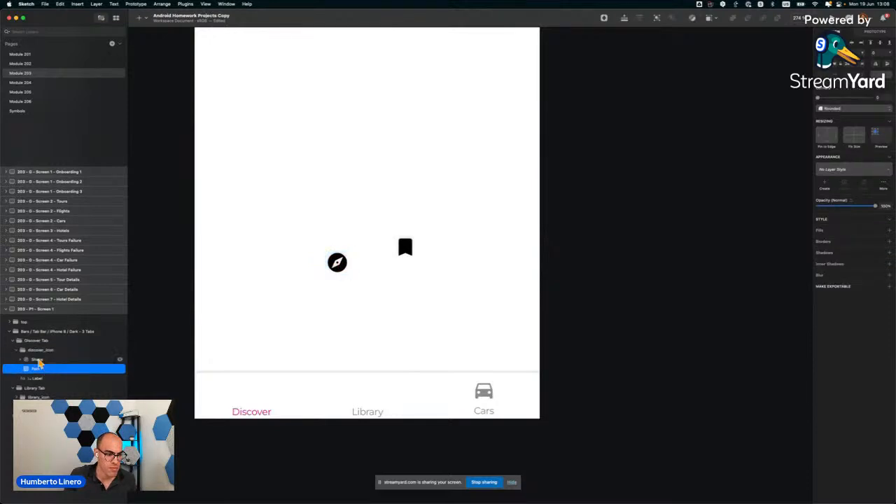
left_click(38, 361)
left_click(38, 370)
left_click(38, 359)
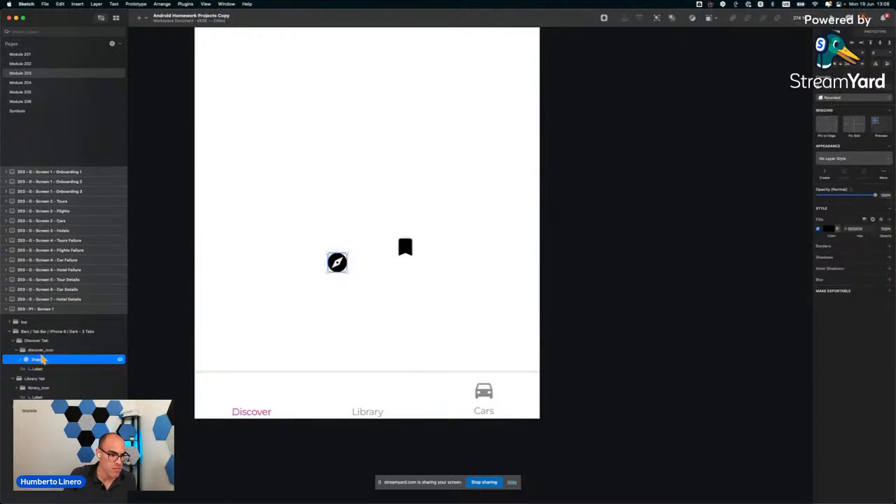
left_click(20, 351)
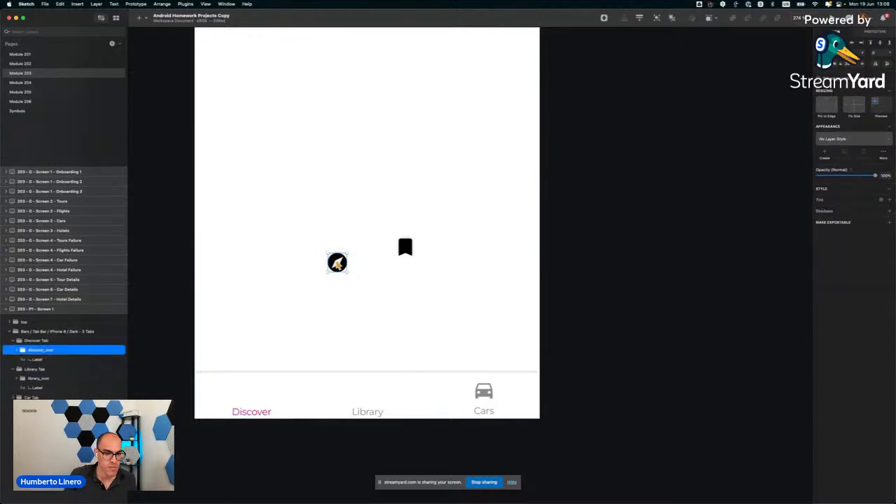
left_click_drag(337, 263, 250, 391)
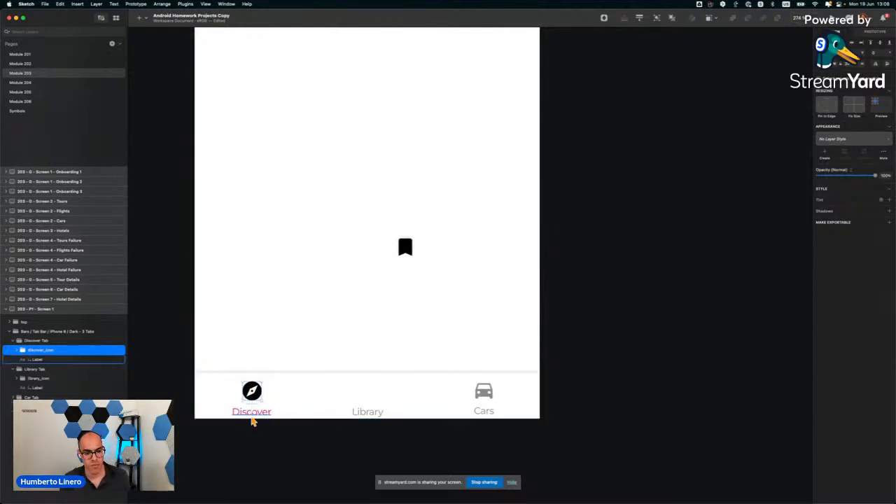
Copy the Discover label's pink text colour and apply it as the fill of the compass icon's shape.
left_click(256, 415)
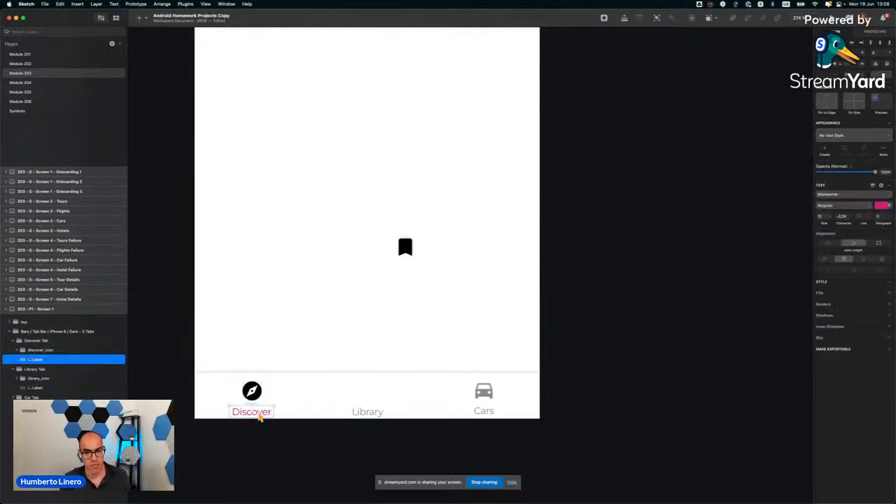
left_click(884, 209)
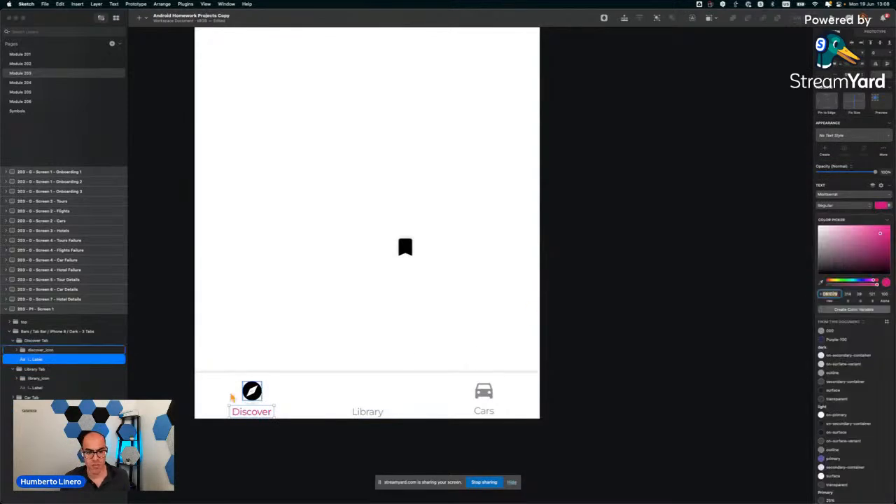
left_click(253, 389)
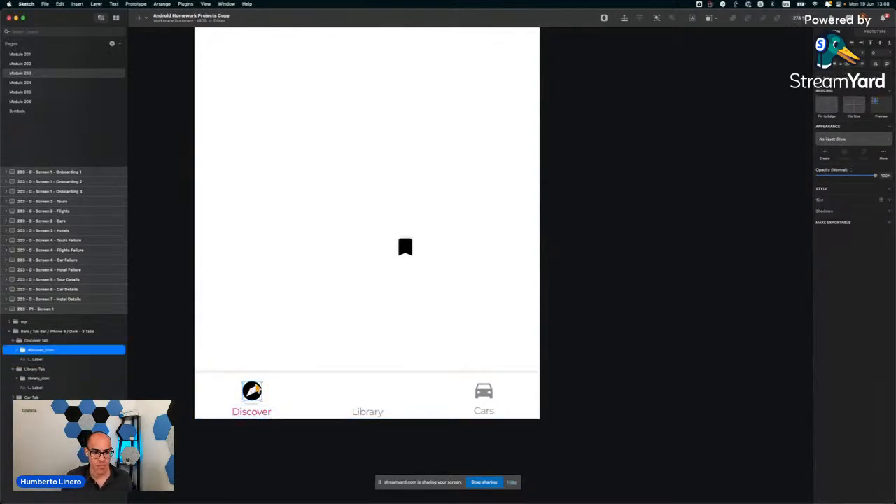
left_click(855, 205)
key("super+v")
key("Return")
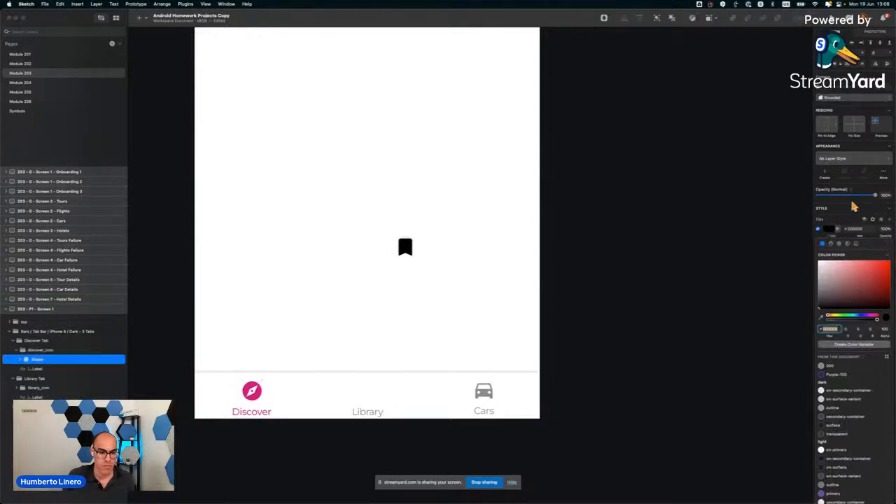
left_click(667, 323)
scroll(669, 323, "down", 1)
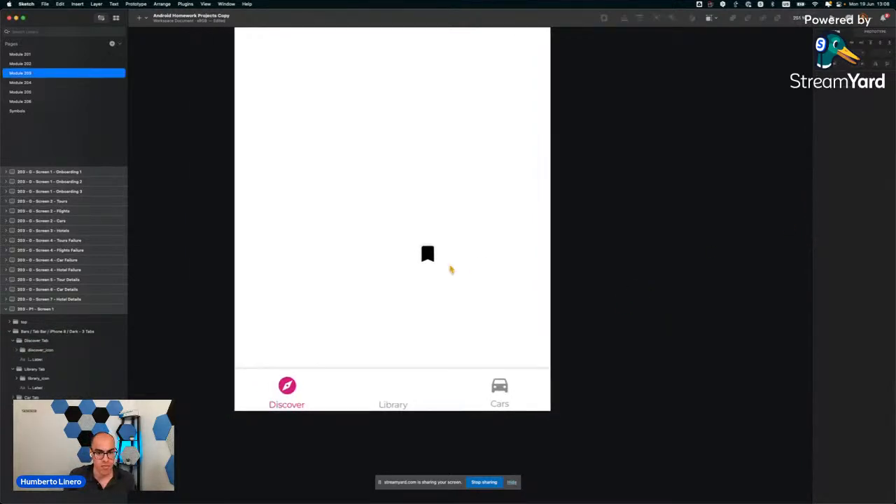
Position library_icon centred above the Library label and delete the empty Path layer inside it.
left_click(18, 351)
left_click(17, 351)
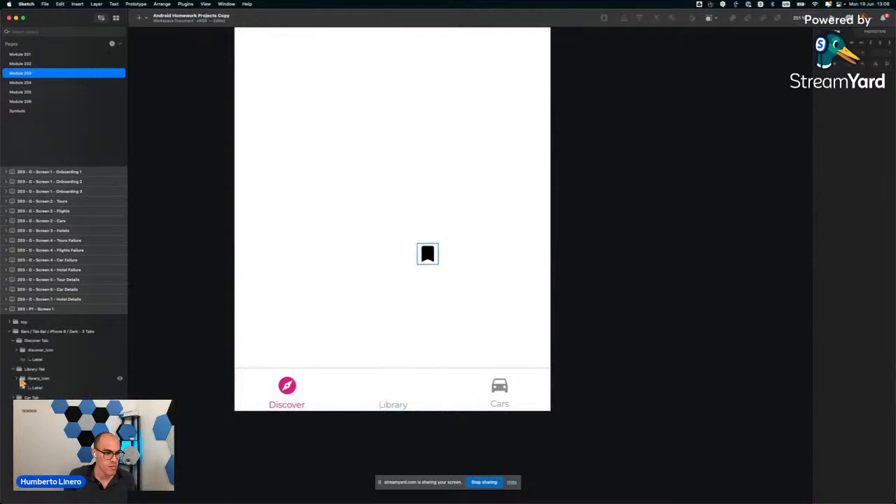
left_click(35, 379)
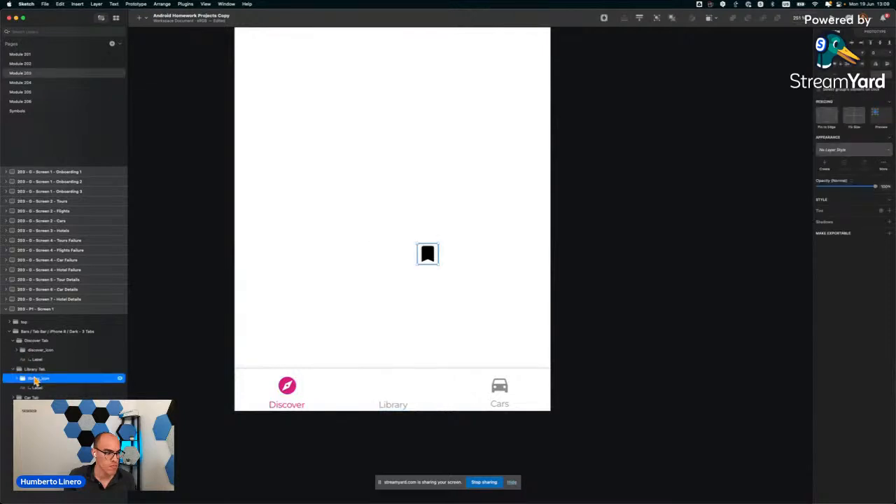
left_click_drag(431, 258, 393, 388)
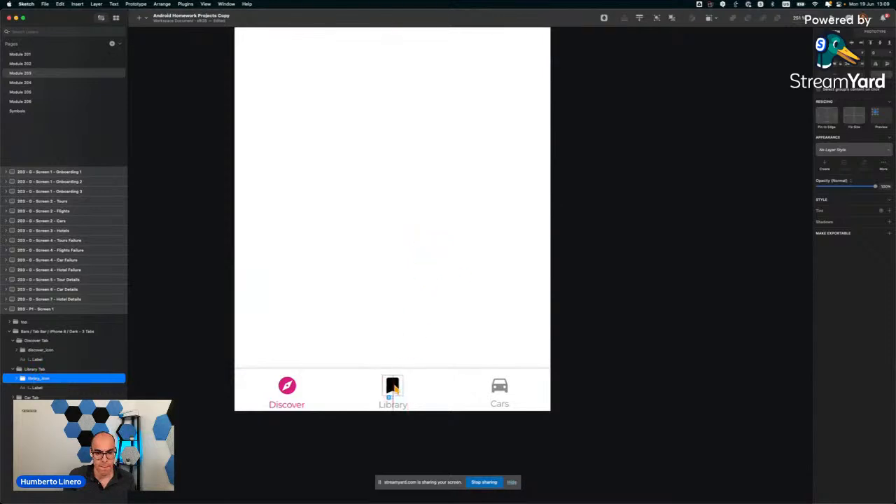
left_click(18, 379)
left_click(36, 388)
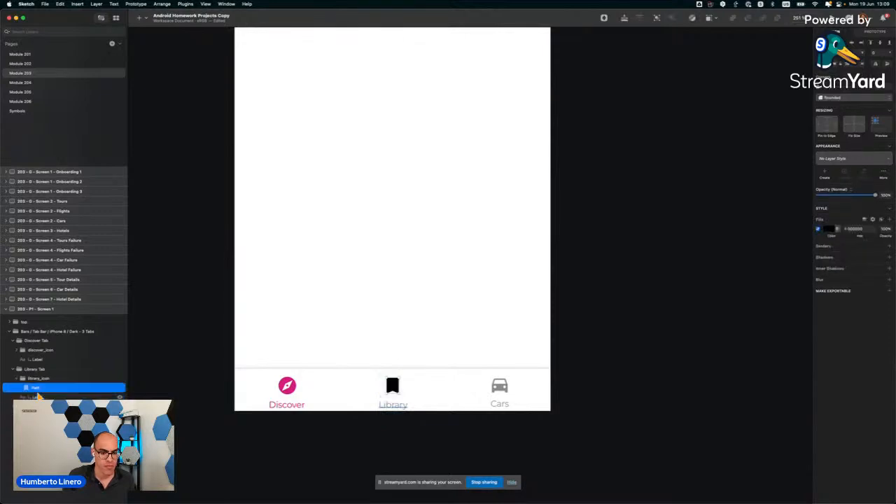
Add a tint to the library_icon group in the Library Tab.
left_click(38, 379)
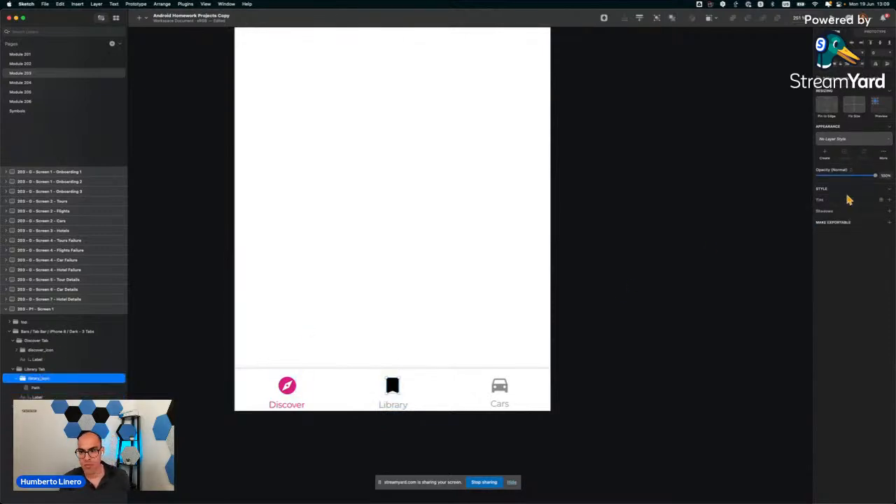
left_click(890, 201)
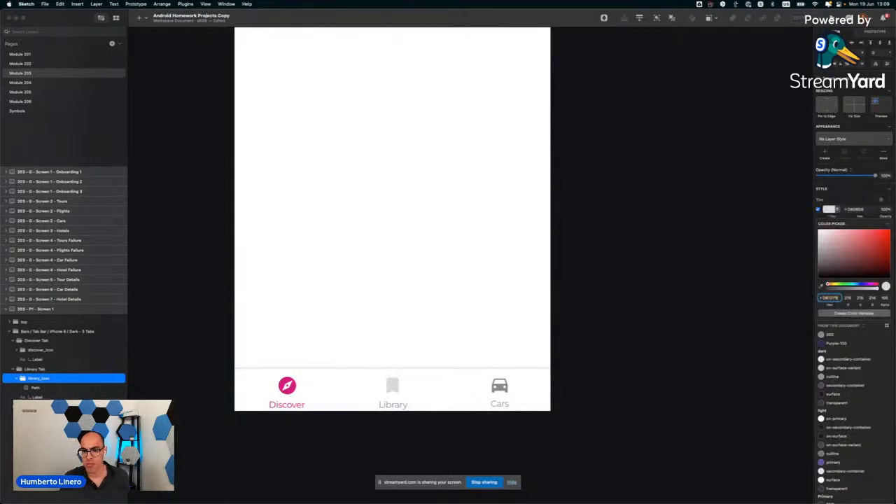
key("super+z")
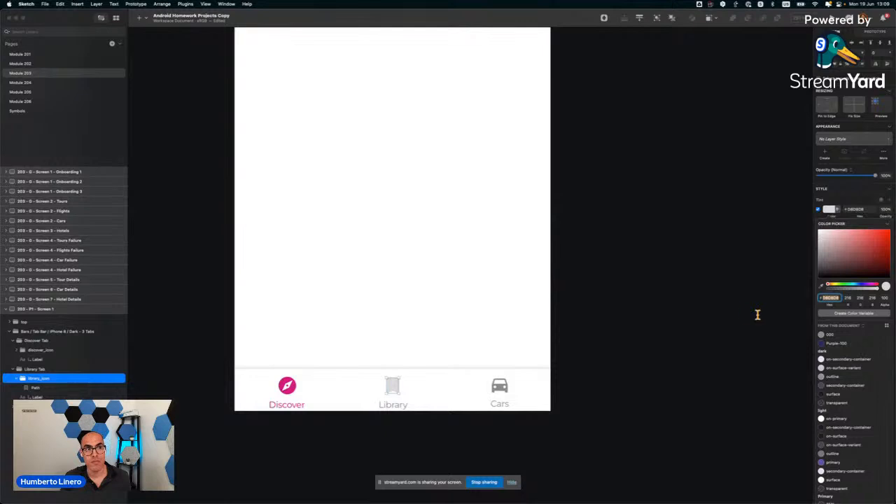
Copy the Cars icon's grey tint colour and apply it as the tint of the library_icon group.
left_click(498, 393)
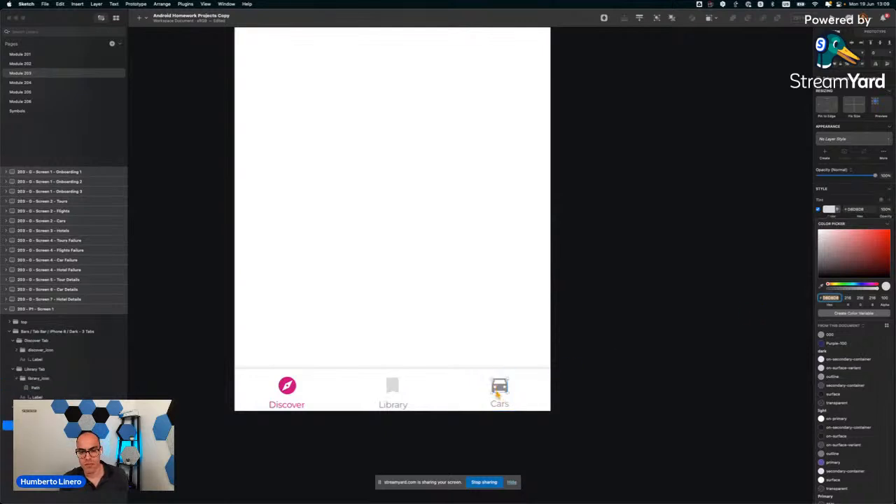
left_click(498, 394)
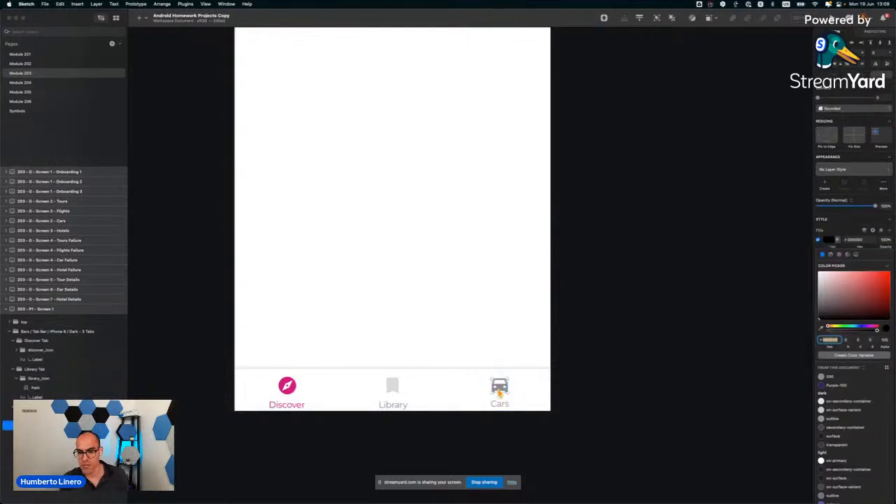
left_click(669, 341)
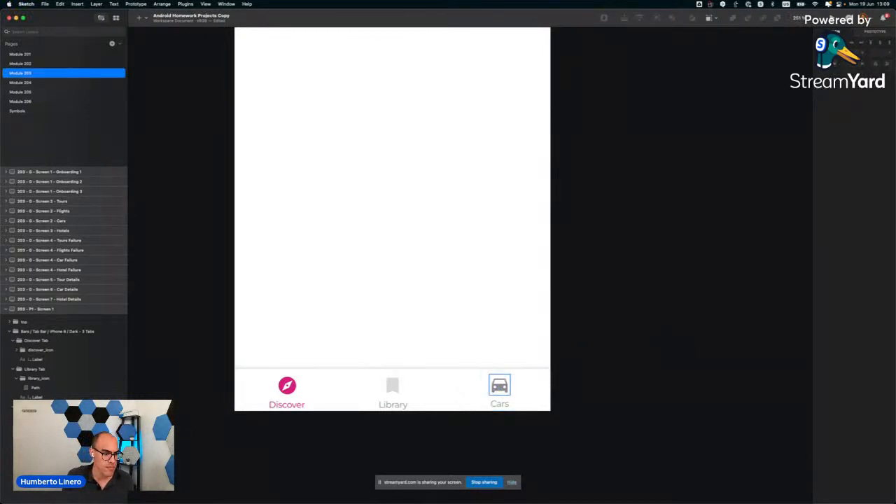
left_click(499, 386)
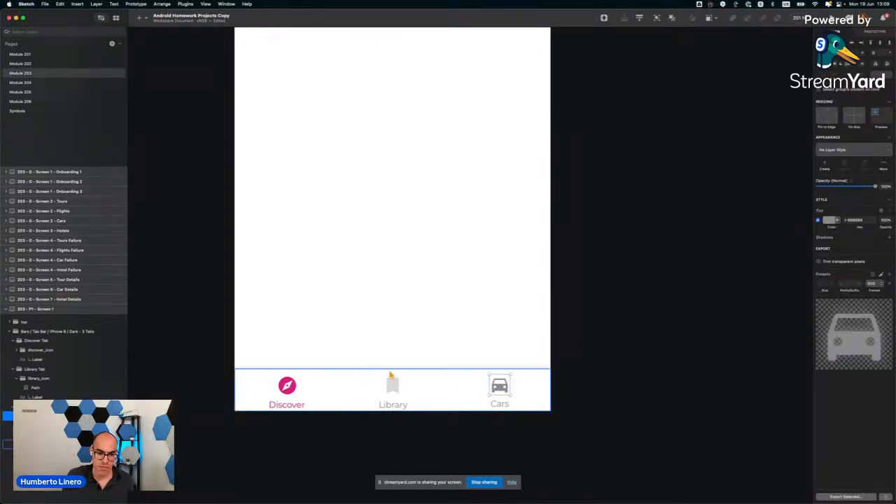
left_click(394, 389)
left_click(30, 379)
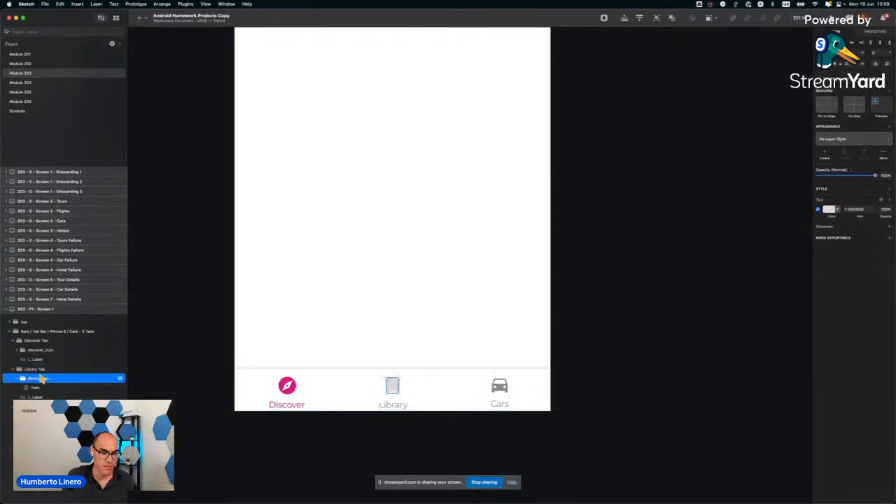
left_click(858, 210)
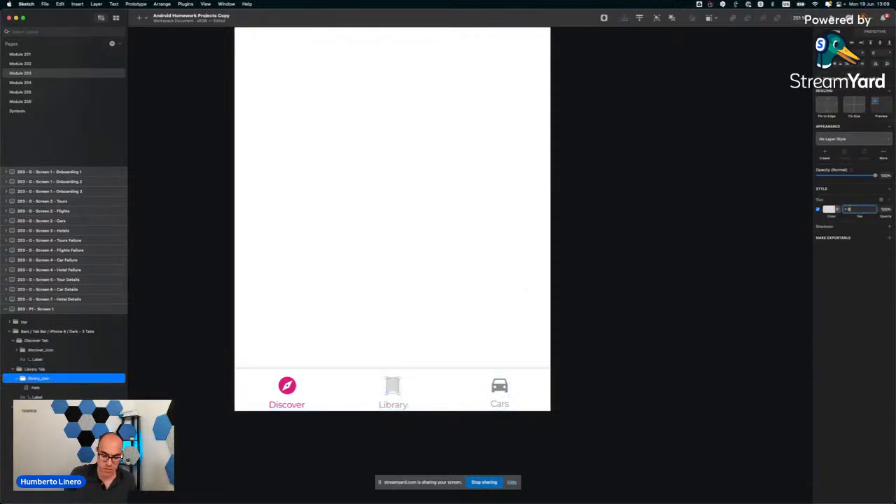
key("super+v")
key("Return")
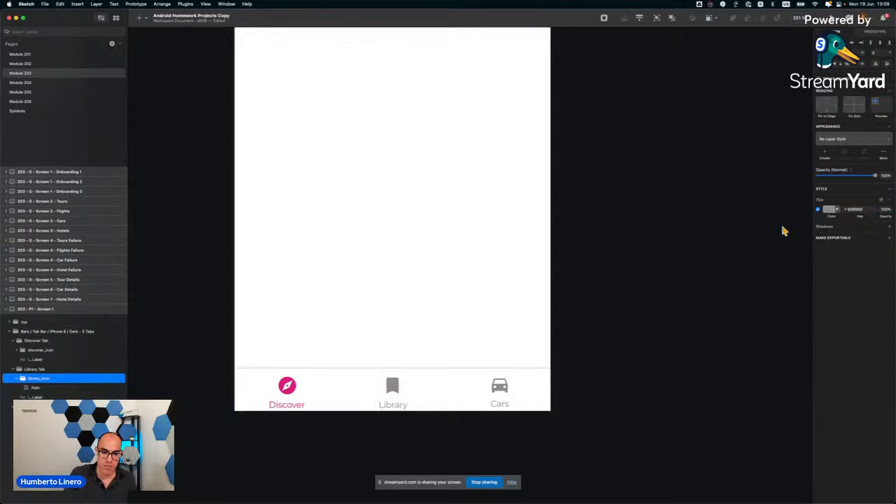
left_click(606, 375)
Examine the recoloured tab bar and the overall layout of the 203 - P1 - Screen 1 artboard.
scroll(607, 376, "down", 3)
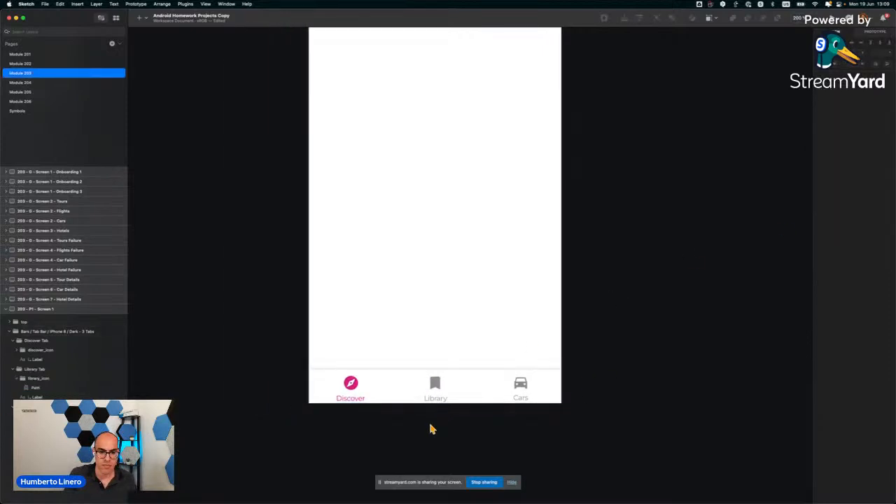
scroll(433, 430, "down", 5)
scroll(507, 377, "right", 2)
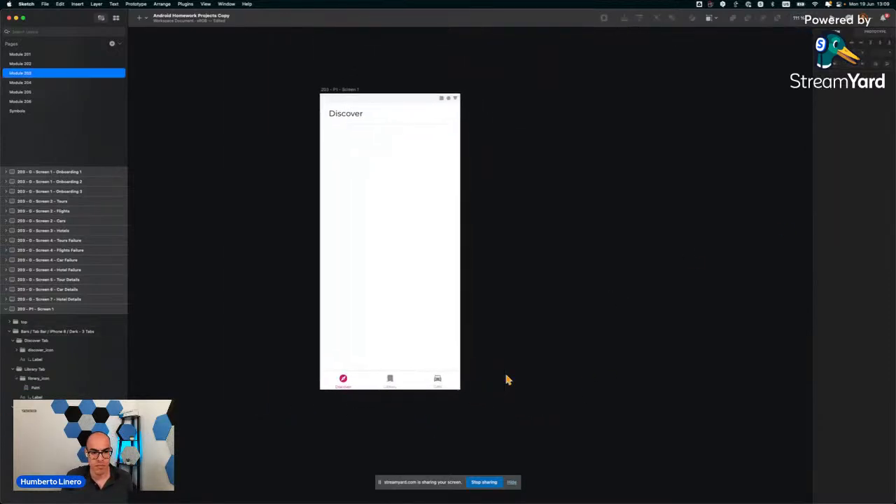
scroll(465, 409, "right", 1)
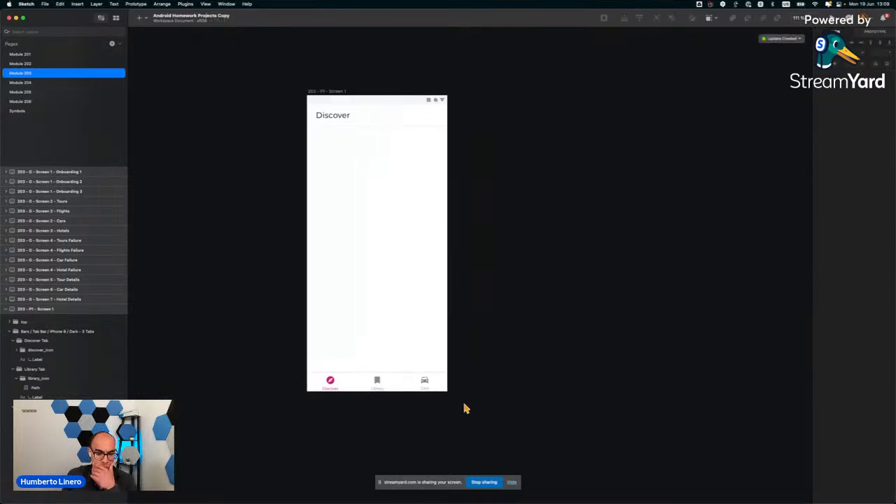
left_click(512, 486)
left_click(373, 483)
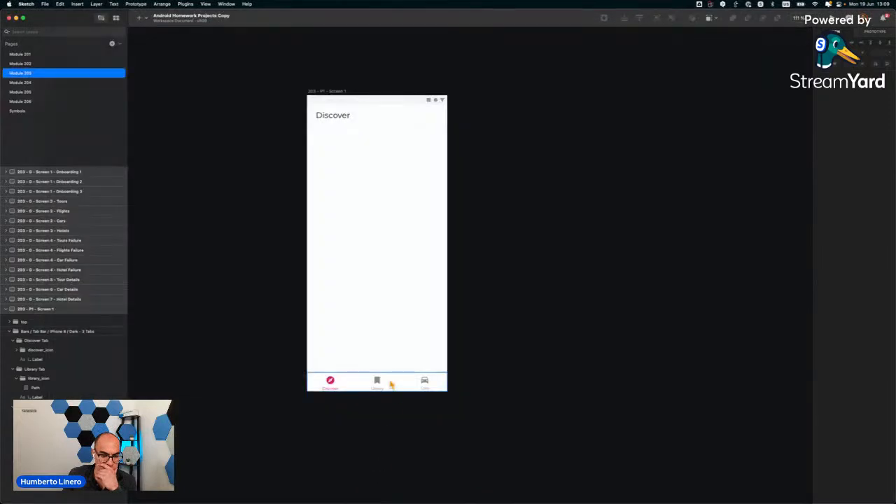
scroll(349, 378, "up", 3)
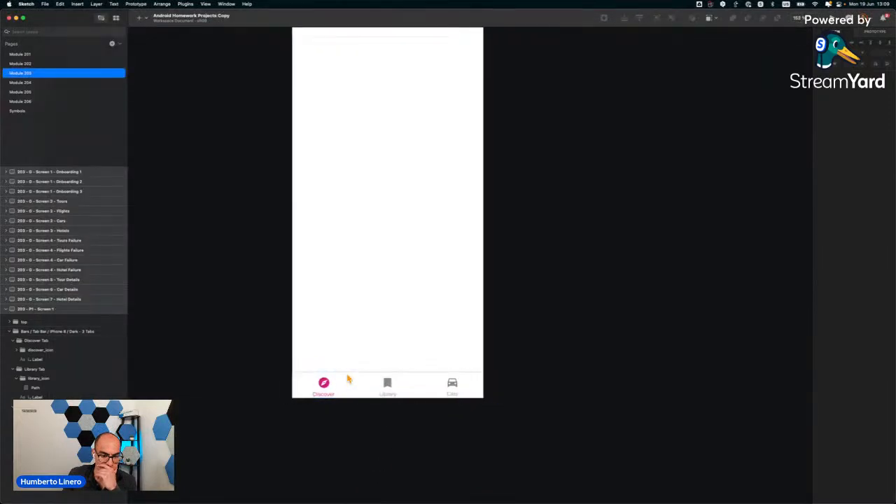
scroll(483, 271, "right", 2)
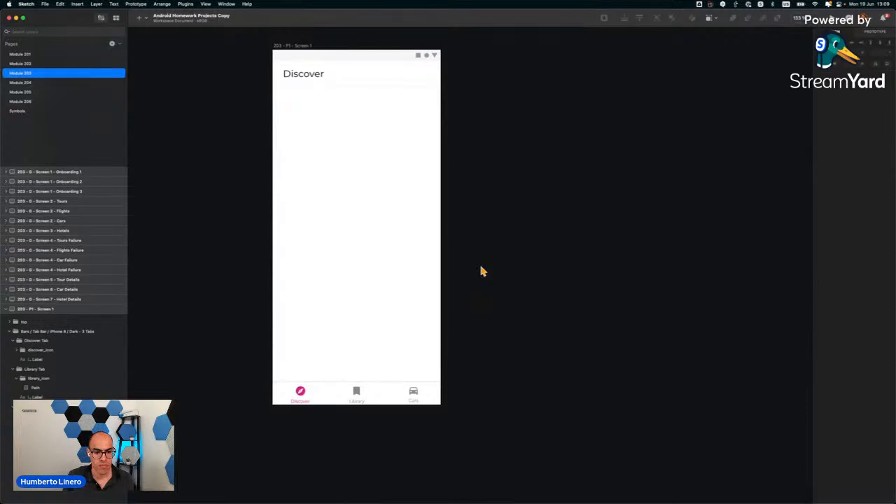
scroll(483, 271, "up", 2)
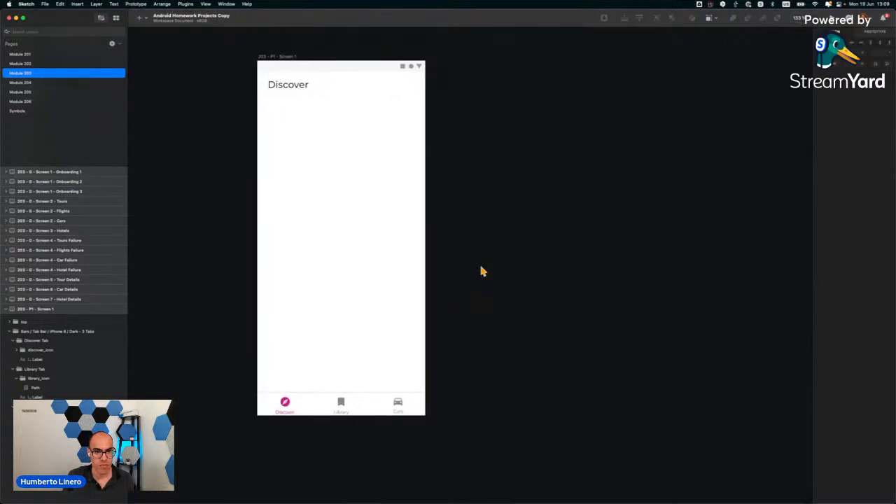
Switch to the book-searching.sketch document and copy the Recycler View group from its Discover Screen.
key("super+Tab")
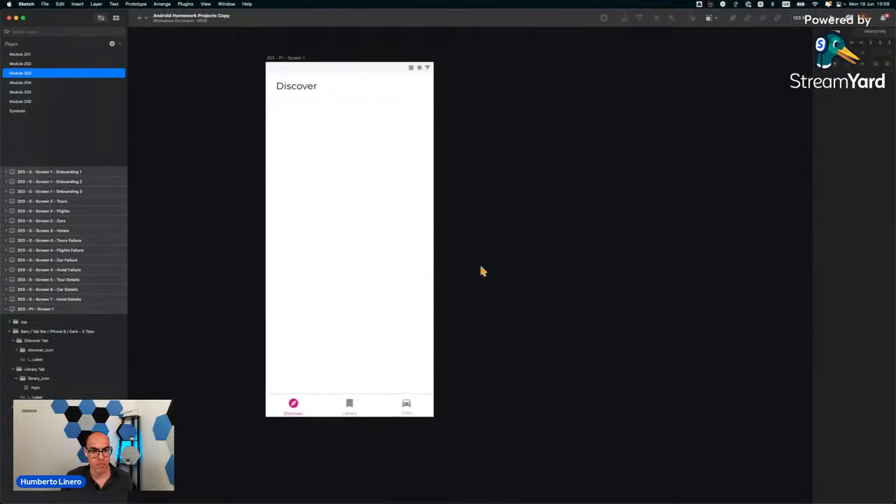
key("ctrl+Up")
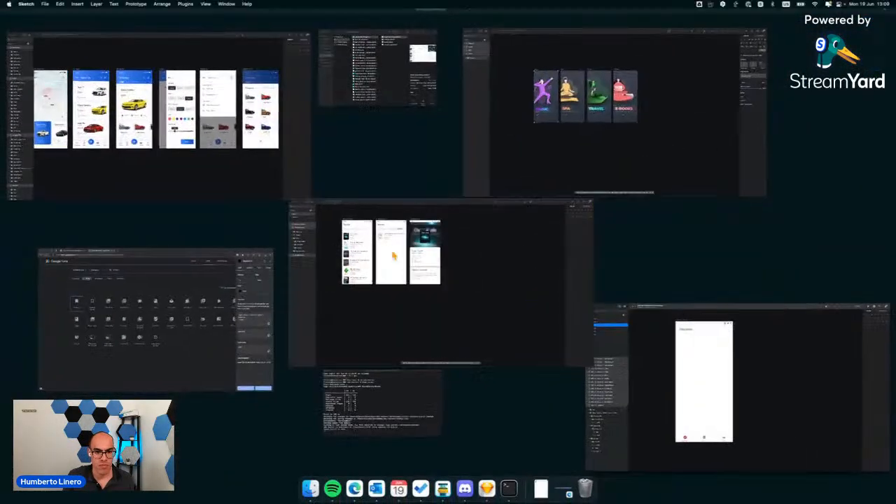
left_click(393, 256)
scroll(220, 167, "up", 5)
scroll(221, 167, "up", 2)
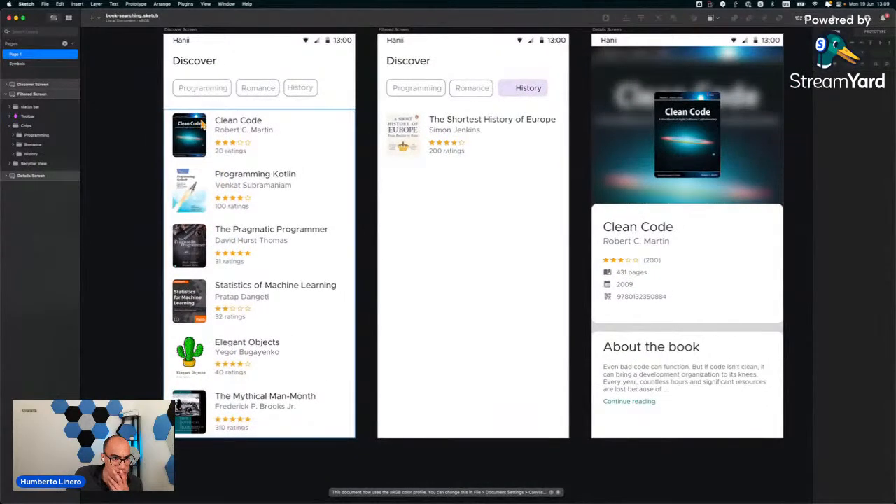
left_click(257, 121)
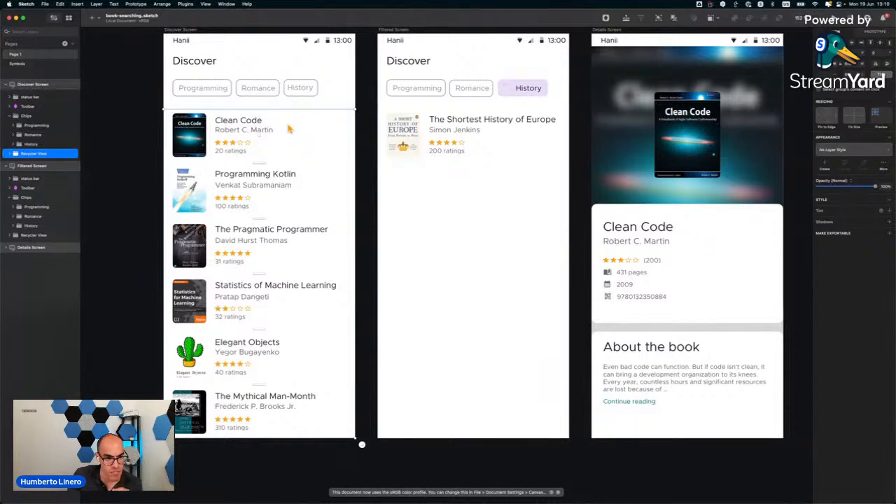
Return to the Android Homework Projects Copy document and paste the Recycler View group into the 203 - P1 - Screen 1 artboard.
key("ctrl+Up")
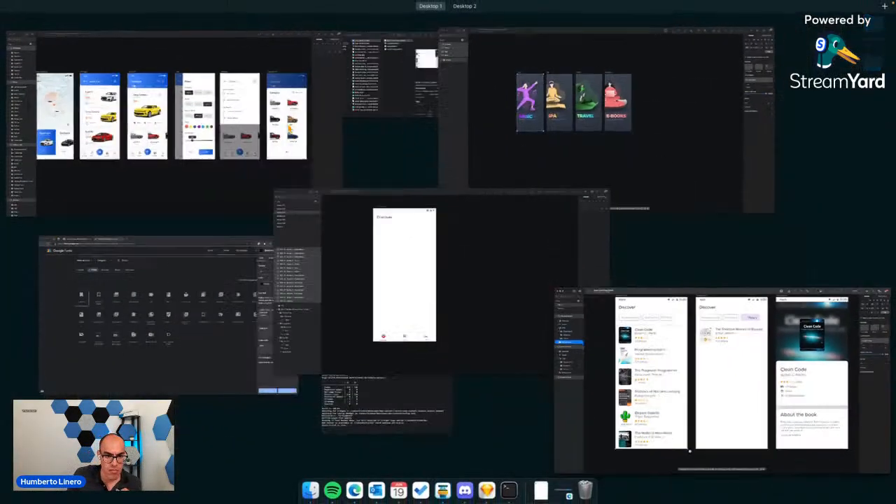
left_click(411, 280)
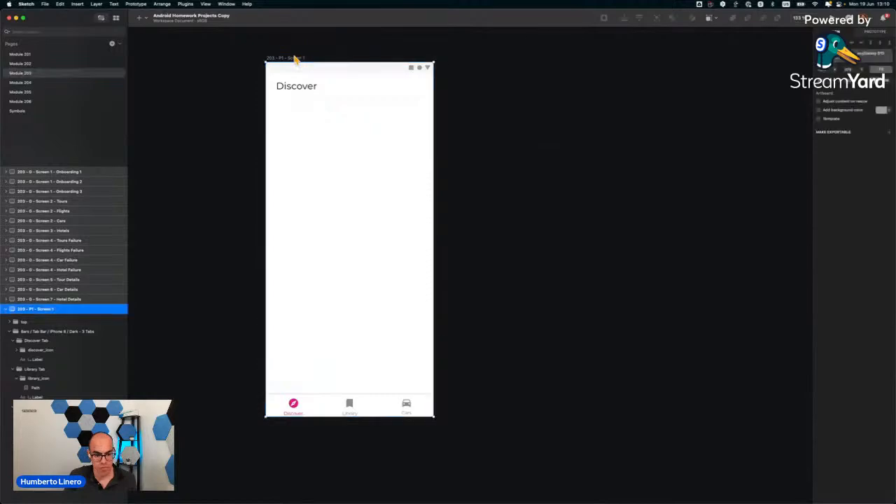
key("super+v")
key("Escape")
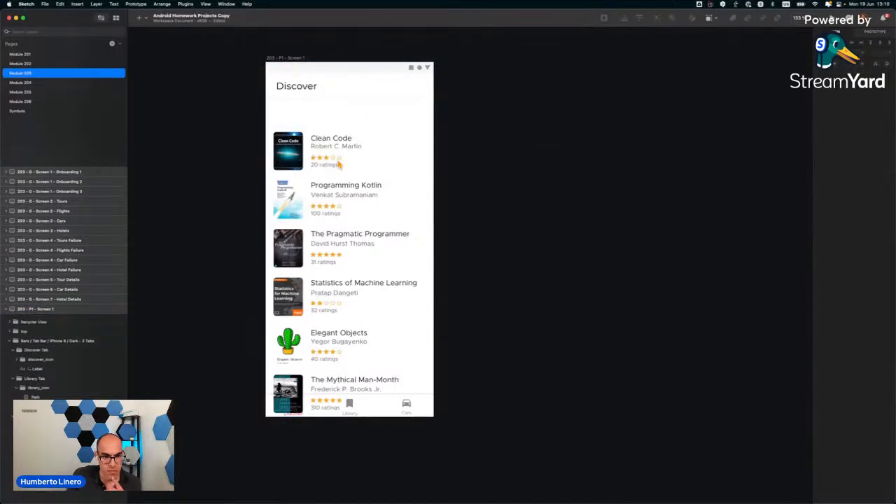
Move the pasted book list up to sit just below the Discover header and above the tab bar.
scroll(338, 164, "up", 5)
scroll(338, 163, "down", 5)
left_click(311, 195)
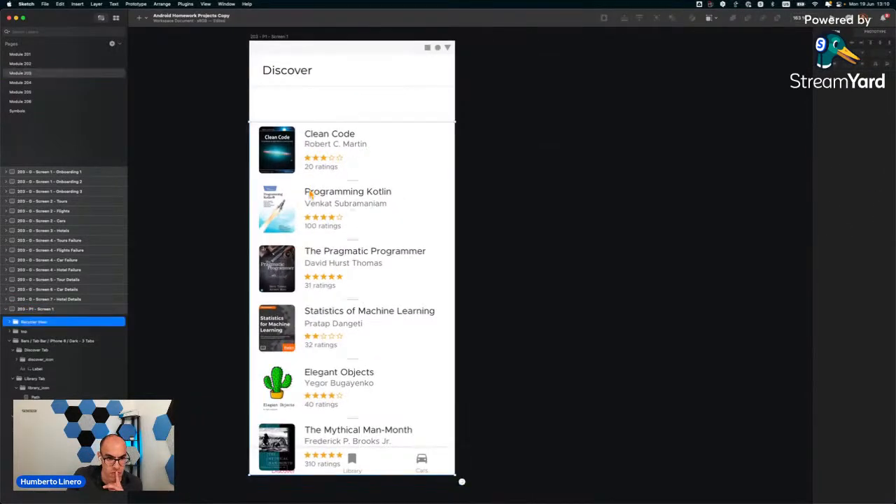
left_click_drag(310, 197, 311, 166)
left_click(505, 203)
scroll(503, 203, "down", 2)
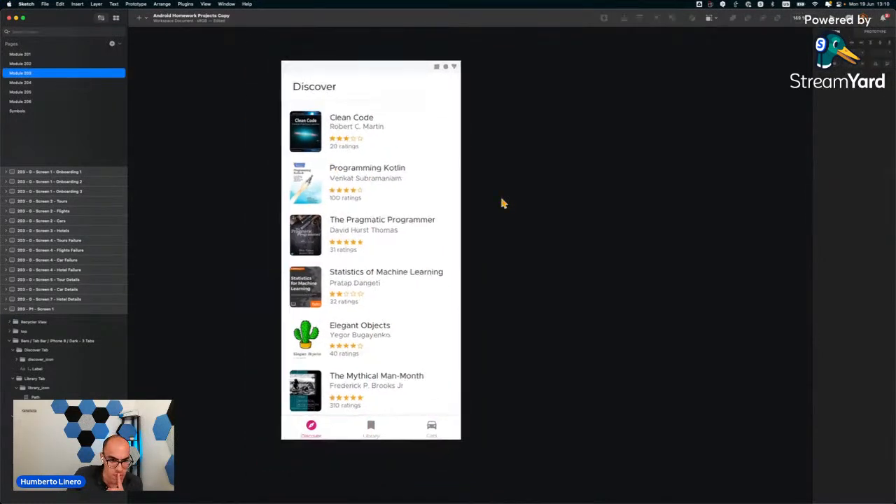
scroll(503, 203, "right", 3)
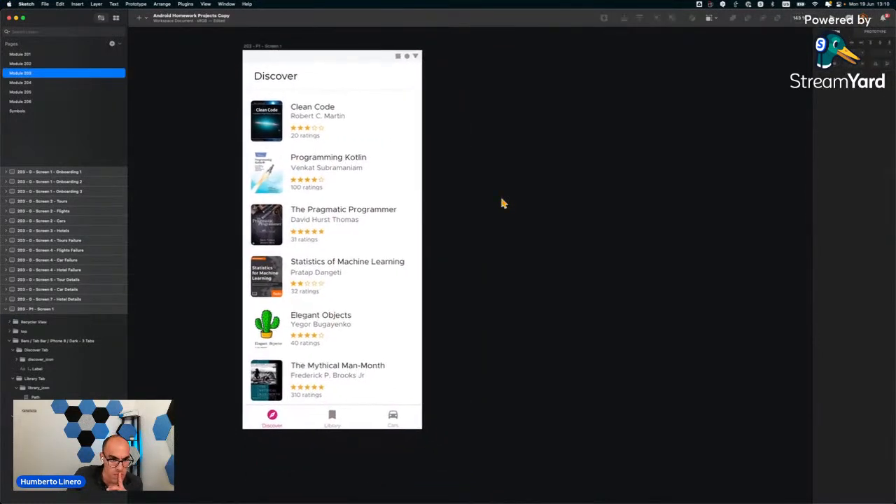
Move the Recycler View group beneath the tab bar group in the layer order and rename it Book List.
left_click(9, 342)
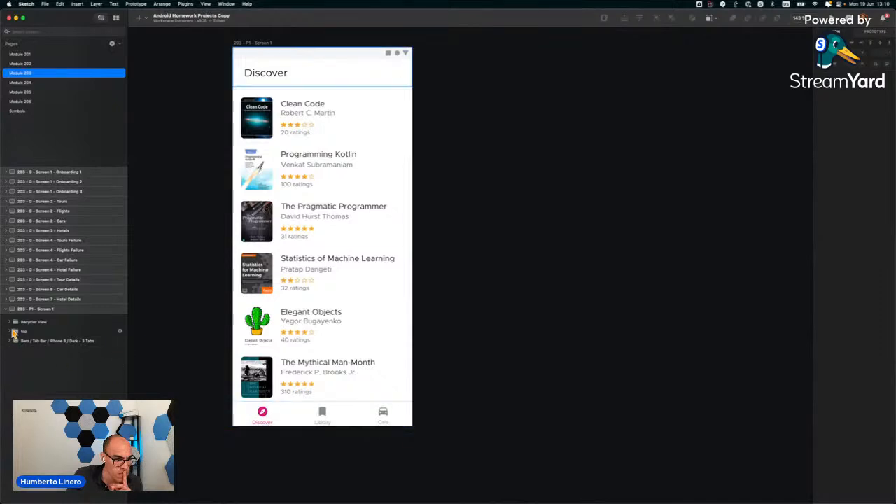
left_click(15, 323)
left_click_drag(19, 349, 18, 346)
double_click(32, 343)
type("Books")
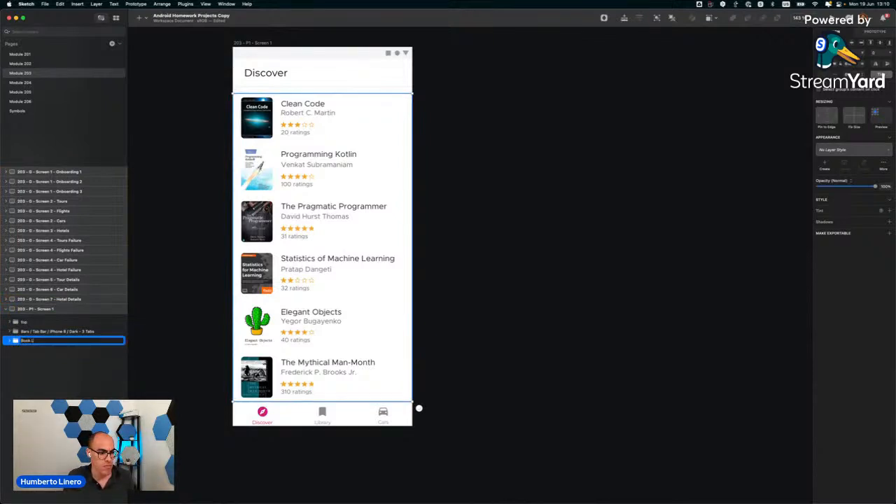
type("ist")
key("Return")
left_click(516, 180)
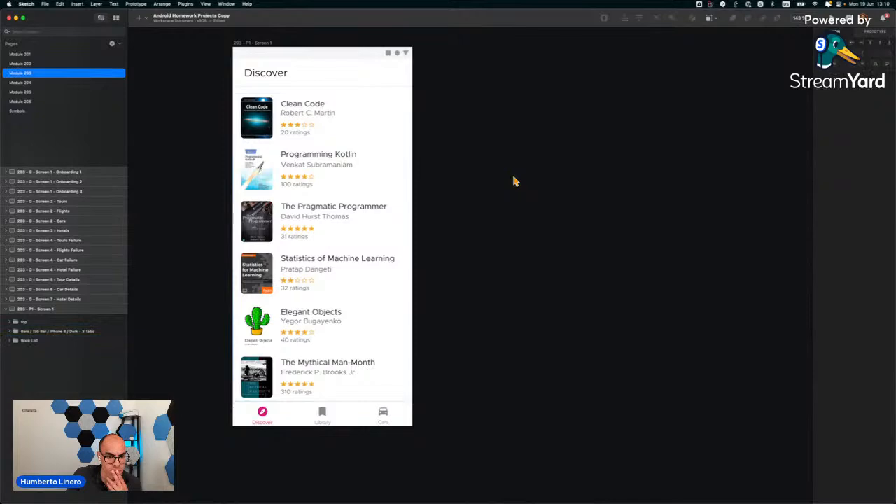
Inspect the book list rows, header and tab bar of the Discover screen up close.
scroll(516, 181, "up", 3)
scroll(516, 181, "left", 2)
scroll(313, 228, "up", 4)
scroll(313, 230, "left", 2)
scroll(313, 231, "down", 3)
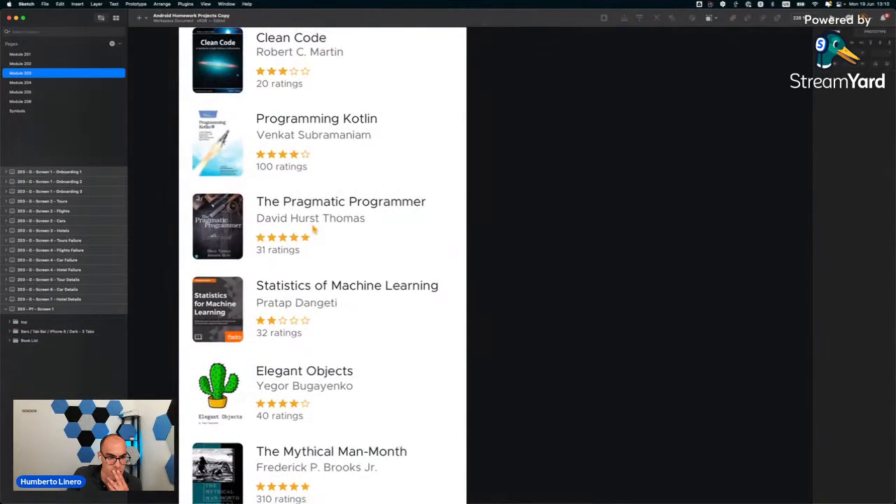
scroll(313, 234, "up", 5)
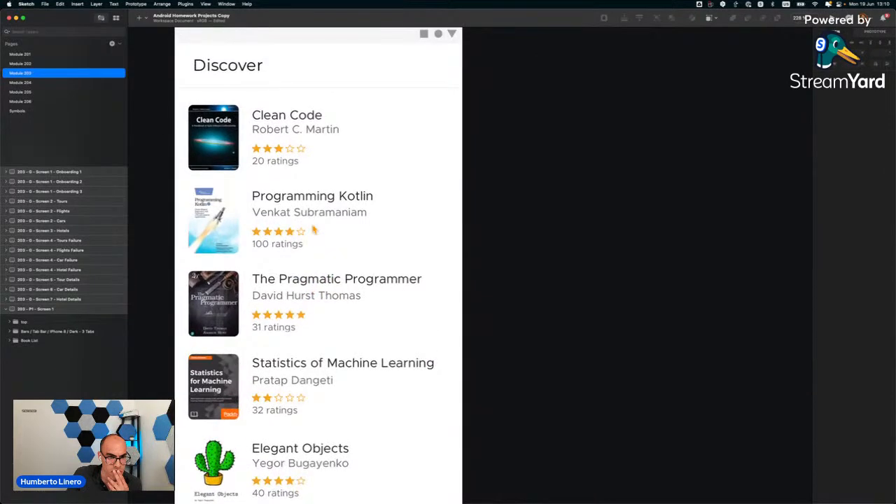
scroll(313, 230, "down", 3)
scroll(312, 231, "down", 2)
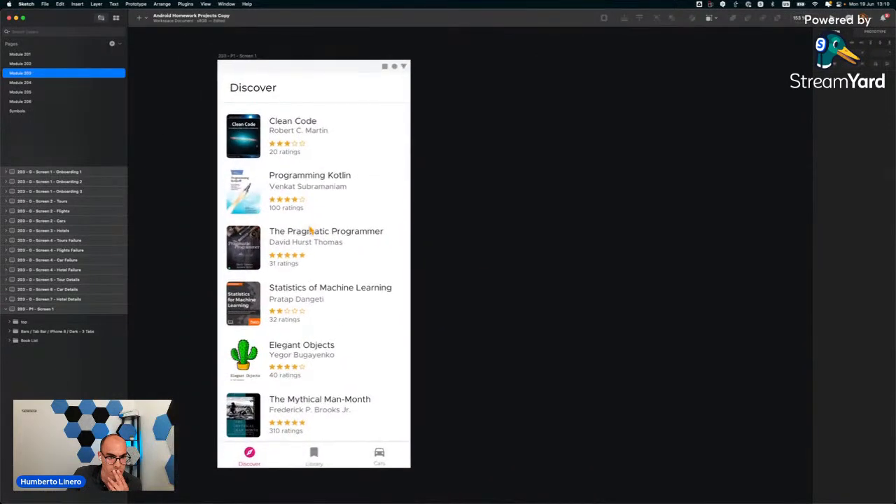
Rename the 203 - P1 - Screen 1 artboard to 203 - P1 - Screen 1 - Discover and collapse its layers.
double_click(61, 308)
key("Right")
type("-")
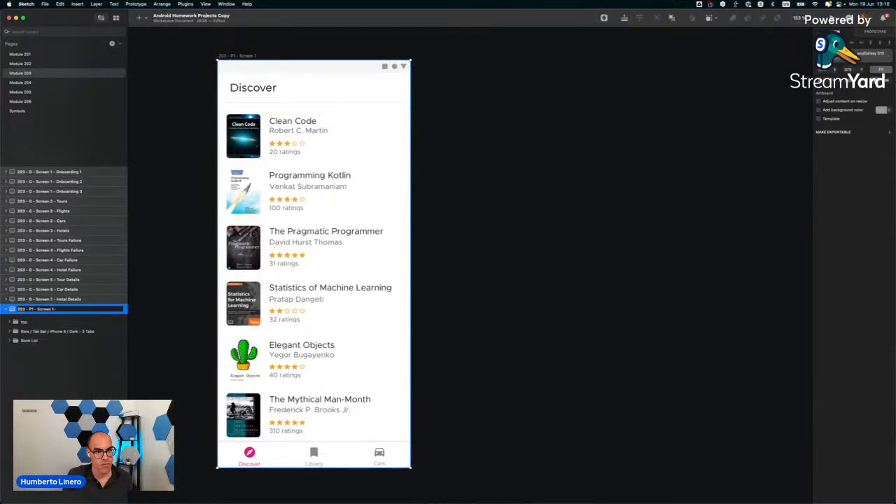
type(" Discover")
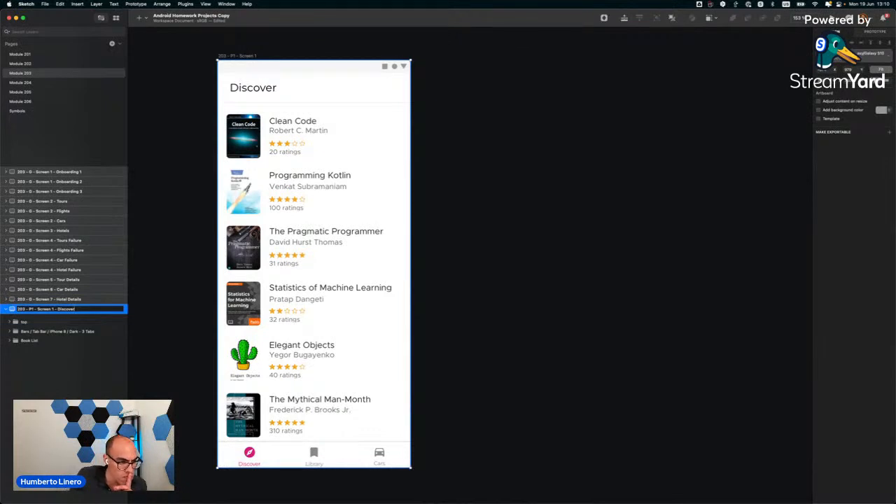
key("Return")
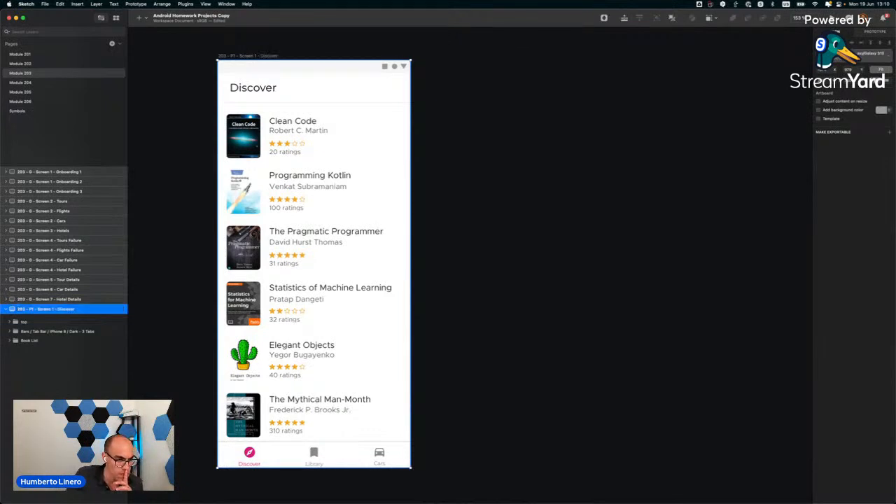
left_click(6, 310)
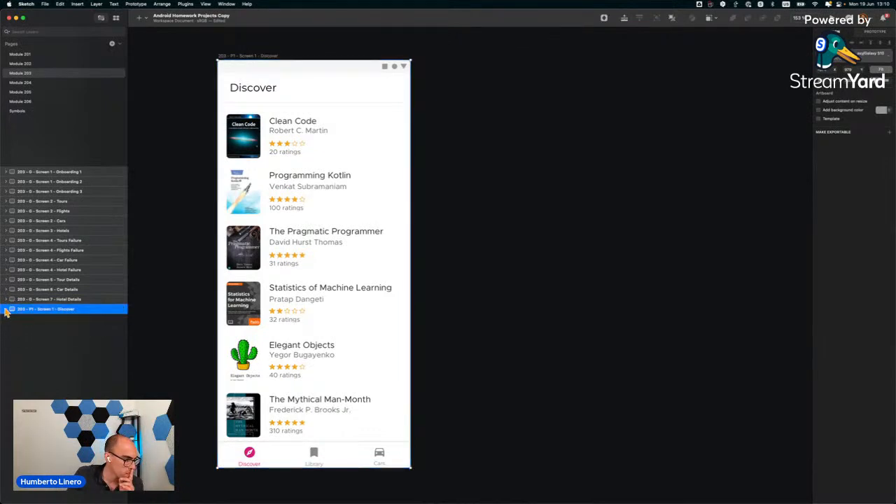
left_click(510, 319)
scroll(510, 319, "down", 1)
scroll(510, 319, "down", 3)
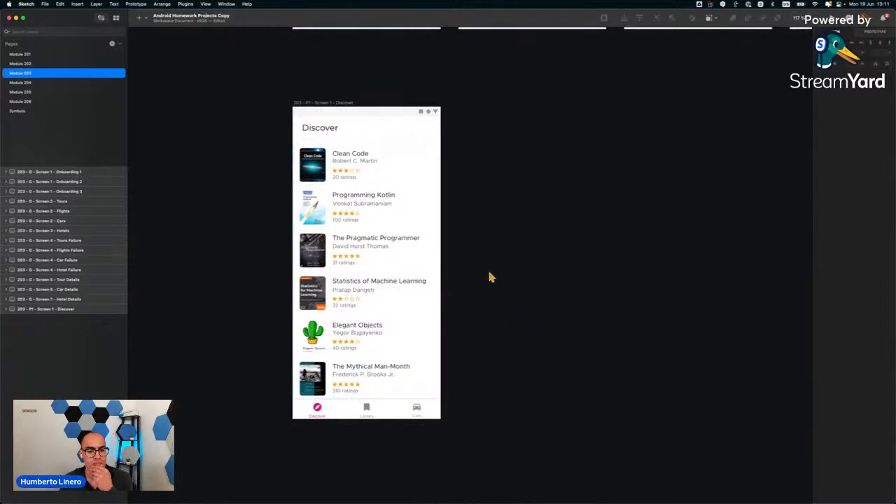
scroll(491, 278, "up", 2)
scroll(490, 277, "down", 2)
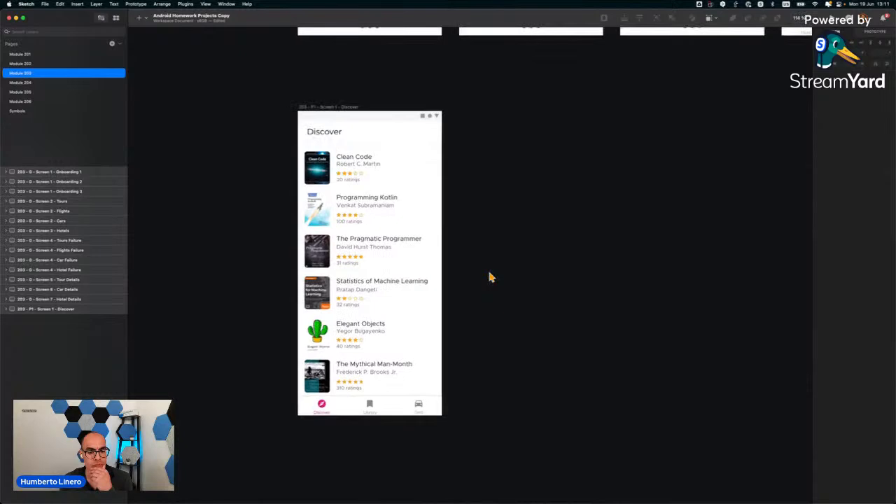
scroll(490, 278, "down", 1)
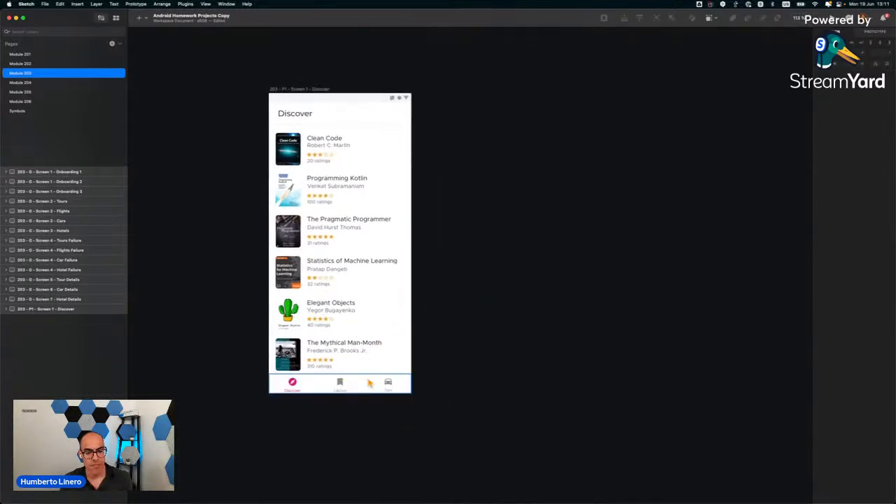
Review the top, tab bar and Book List layer groups inside the Discover artboard.
left_click(7, 310)
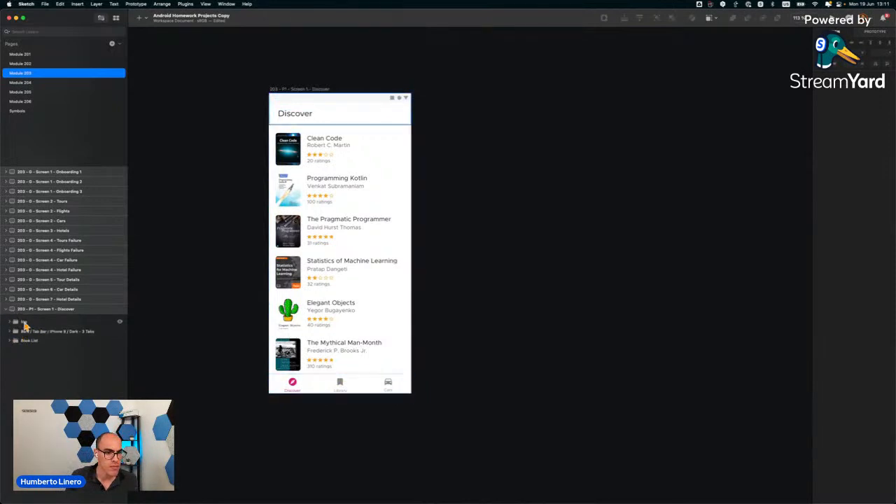
left_click(26, 321)
left_click(168, 273)
scroll(167, 273, "down", 1)
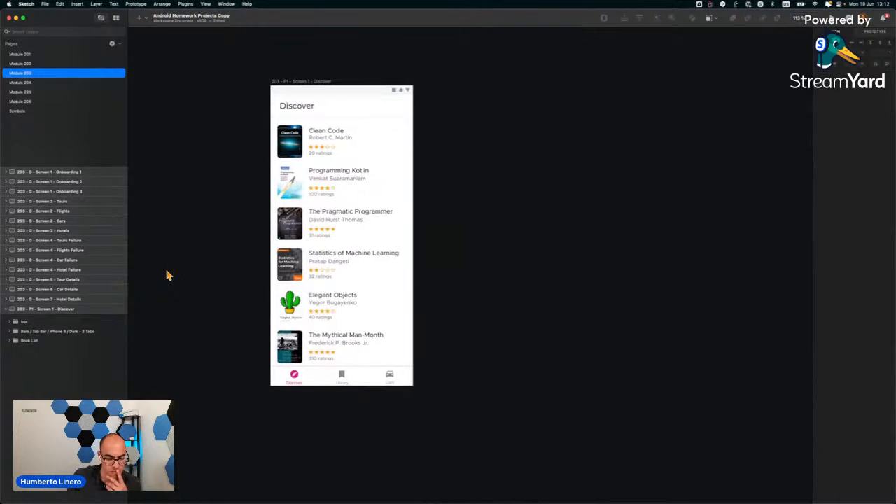
left_click(11, 332)
left_click(16, 341)
left_click(13, 350)
left_click(14, 360)
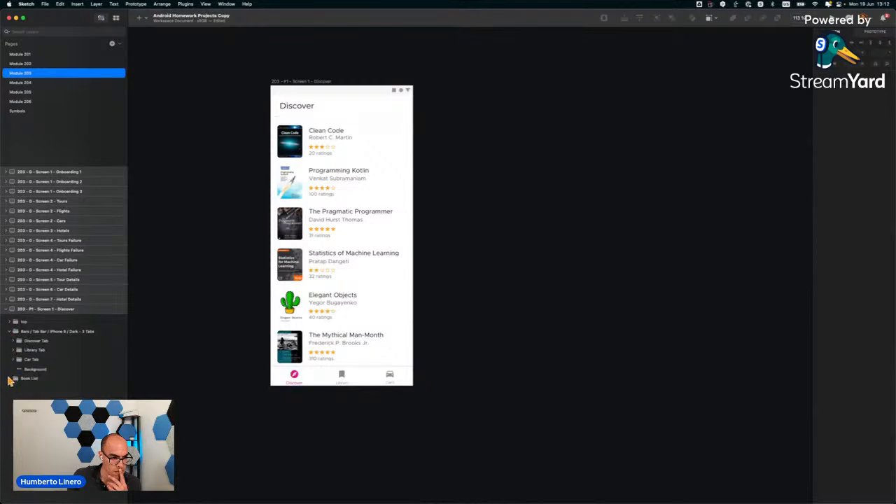
left_click(12, 379)
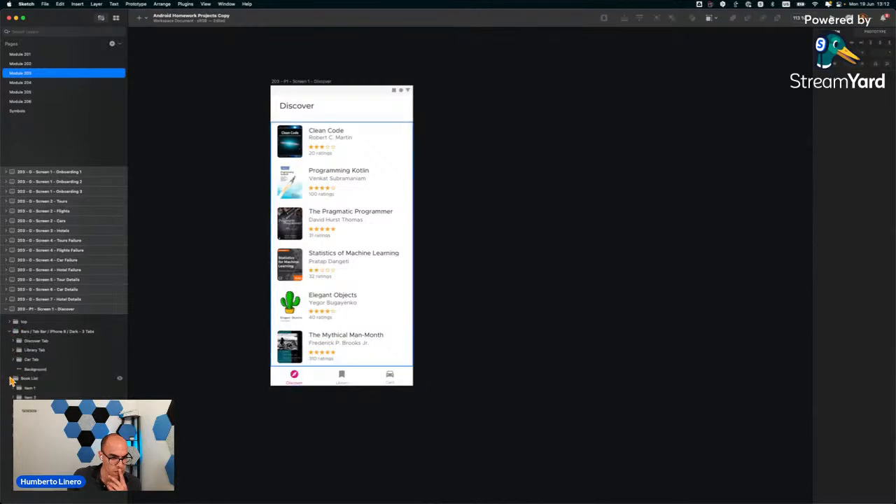
left_click(11, 379)
left_click(9, 333)
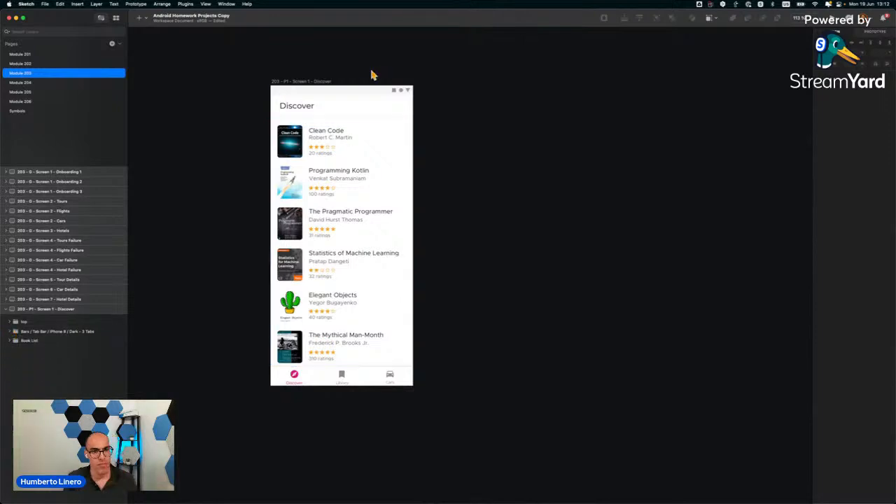
left_click(7, 310)
Add a Galaxy S10 artboard beside the Discover screen and align its upper edge with that screen.
left_click(79, 312)
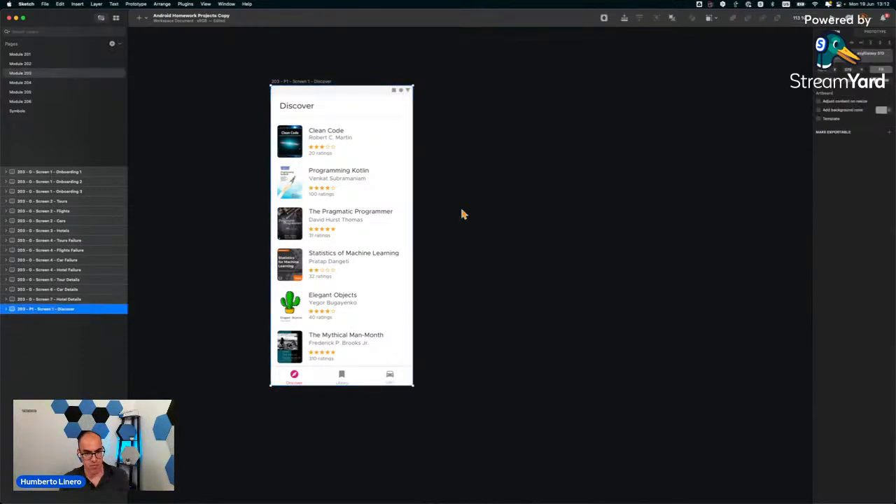
key("a")
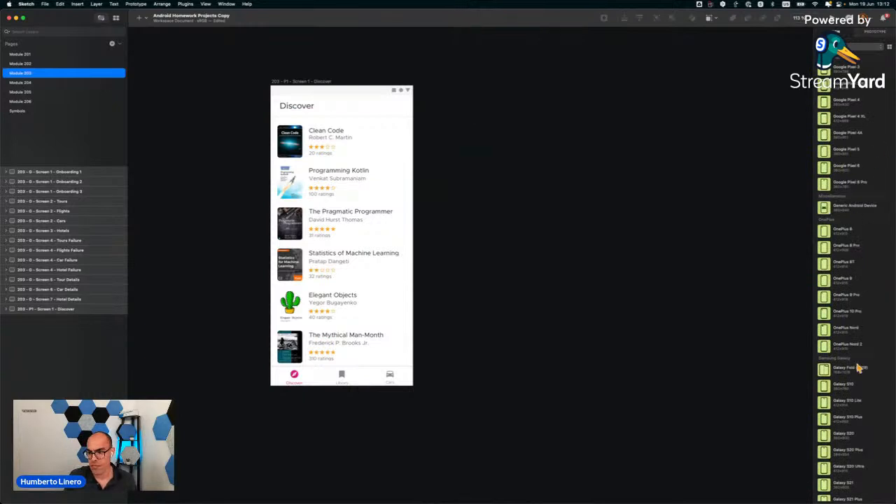
left_click(848, 386)
scroll(523, 168, "down", 5)
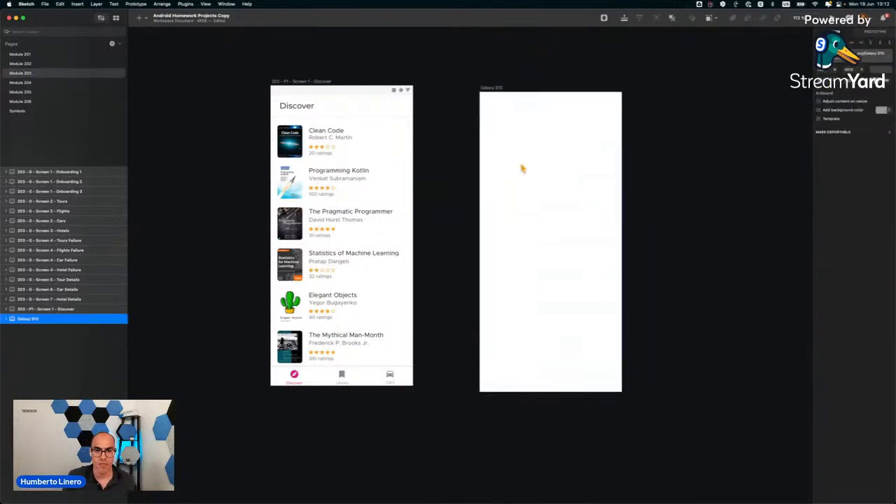
scroll(524, 161, "right", 2)
left_click_drag(524, 160, 506, 164)
scroll(506, 164, "up", 5)
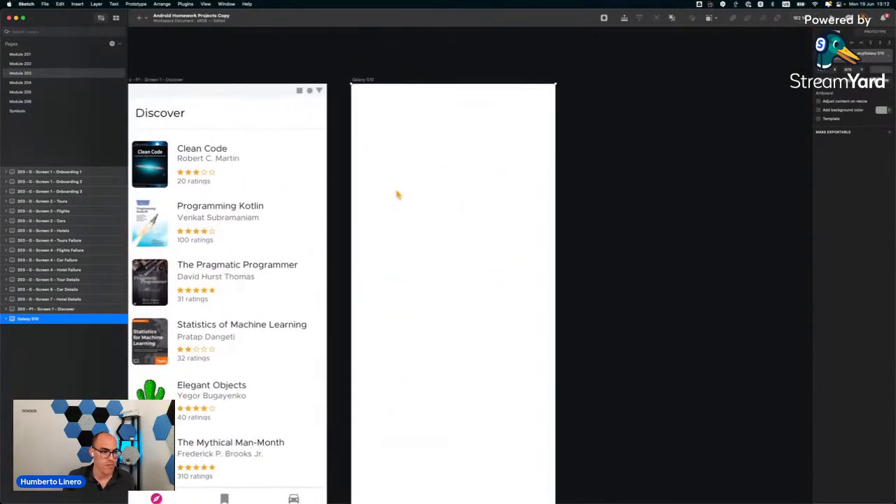
Rename the new Galaxy S10 artboard to 203 - P1 - Screen 2 - Library.
double_click(21, 318)
type("203 - P1 - Screen 2 - Library")
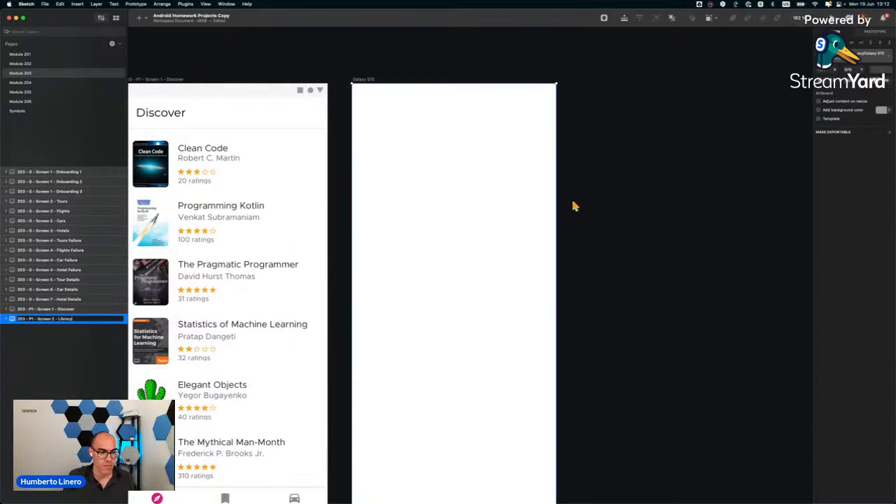
left_click(83, 396)
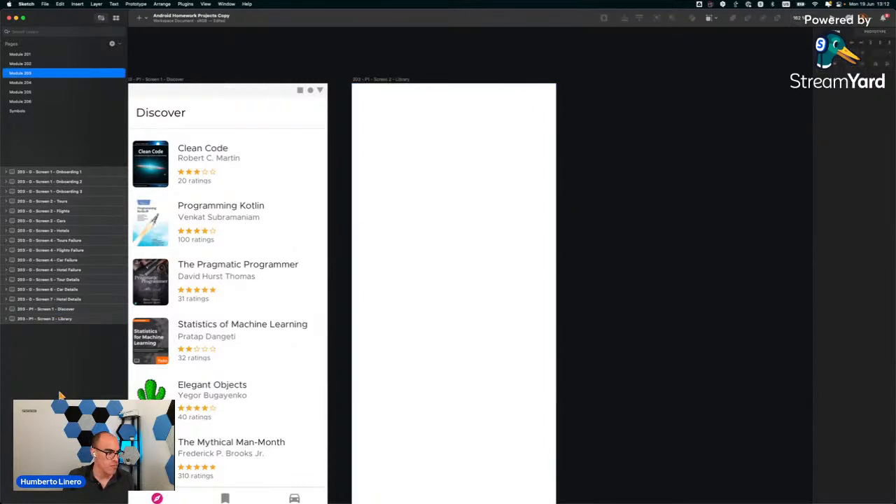
Compare the Discover book list with the earlier onboarding, Flights, Cars and Hotels screens of Module 203.
scroll(420, 228, "down", 3)
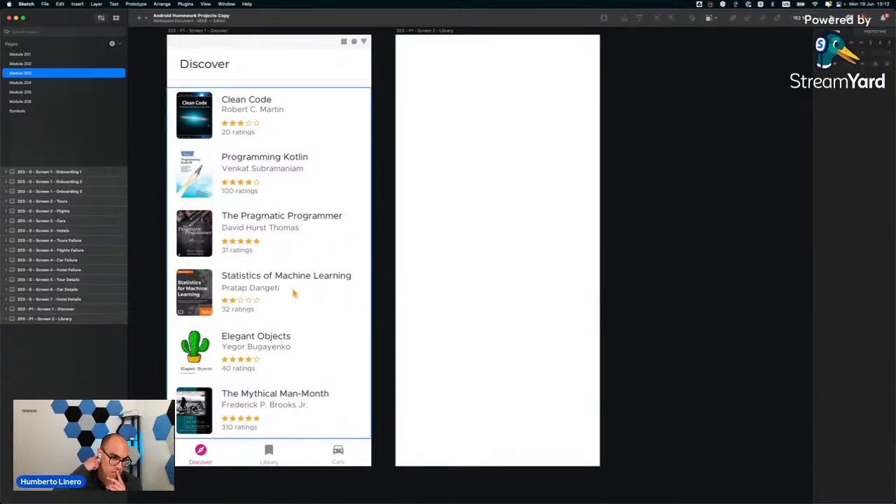
scroll(253, 172, "up", 5)
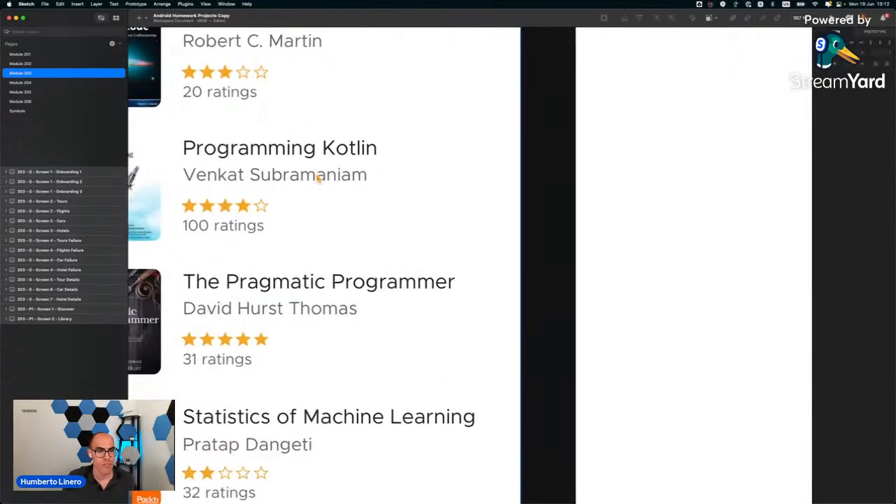
scroll(283, 111, "down", 5)
scroll(283, 111, "up", 5)
scroll(283, 111, "right", 7)
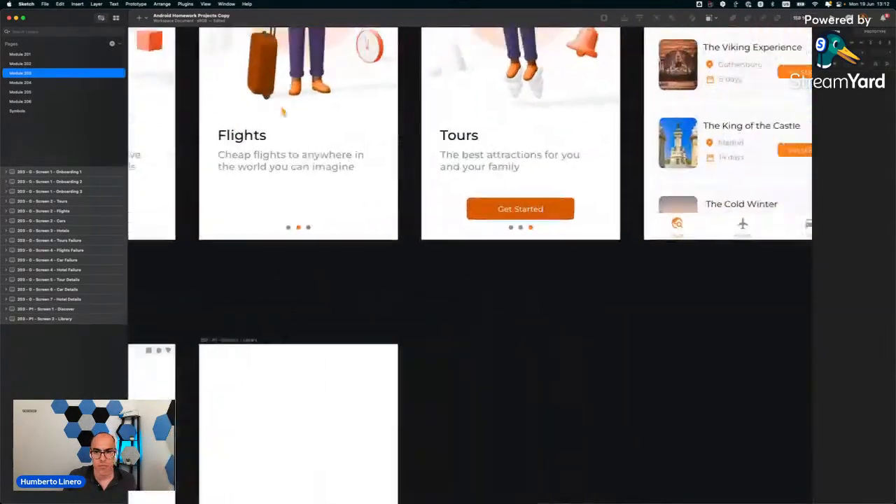
scroll(283, 111, "right", 15)
scroll(283, 111, "up", 2)
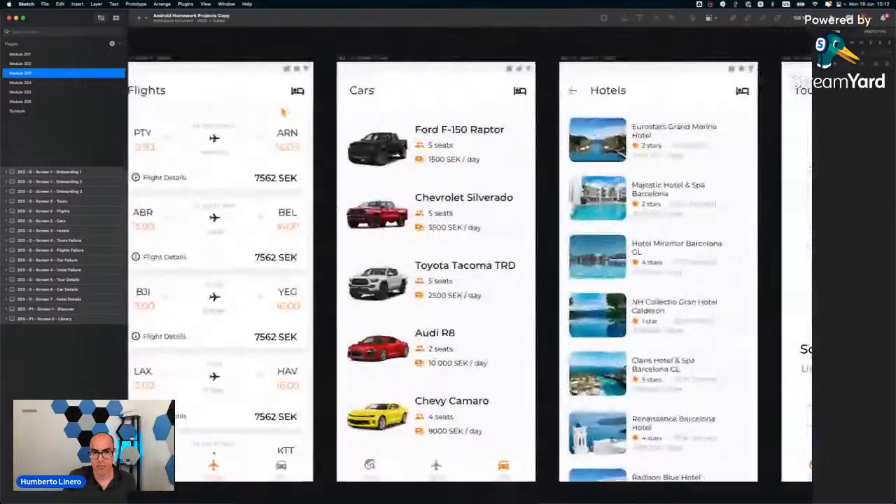
scroll(283, 111, "left", 15)
scroll(283, 110, "down", 5)
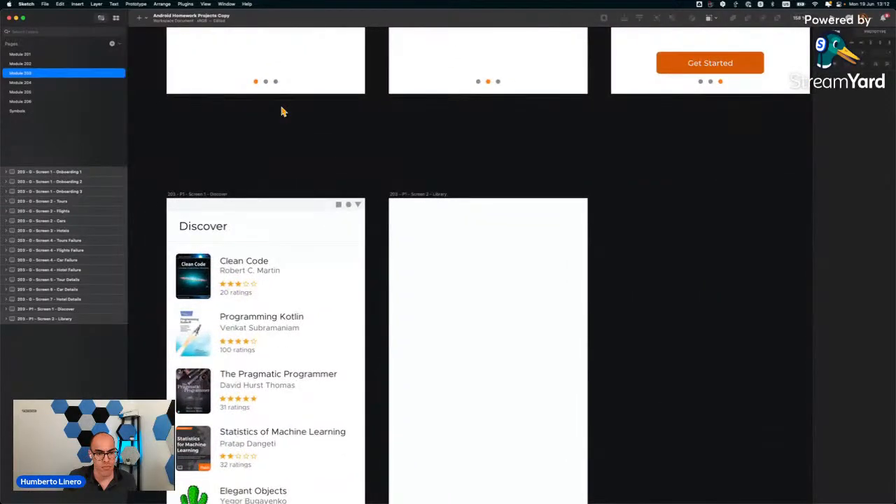
Inspect the third star of the Clean Code rating and collapse the Discover artboard's layers.
scroll(259, 282, "up", 8)
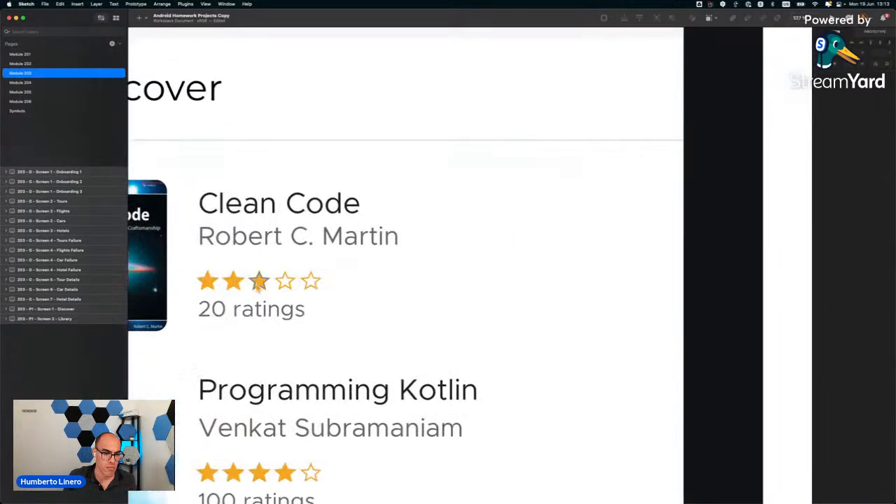
left_click(259, 283)
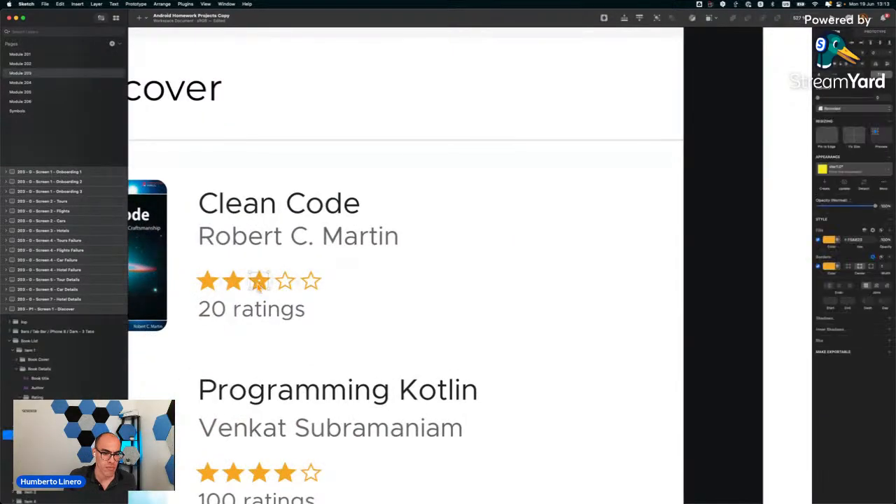
scroll(225, 300, "down", 6)
key("Escape")
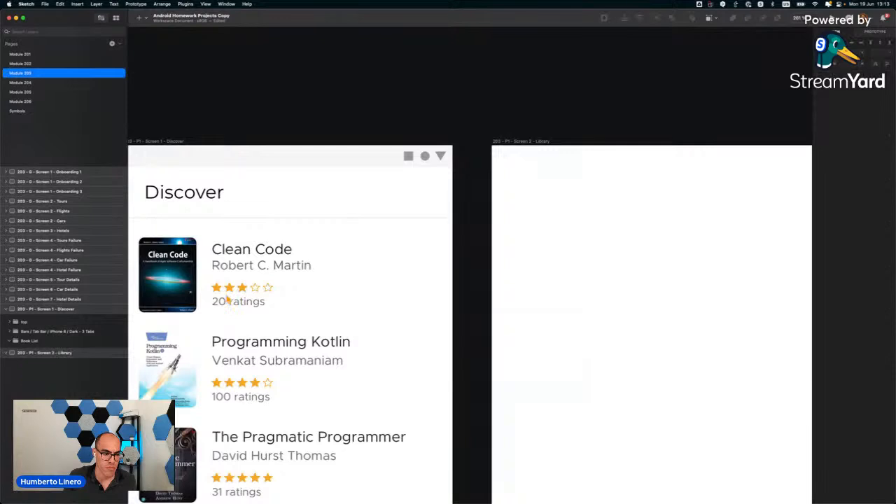
left_click(12, 312)
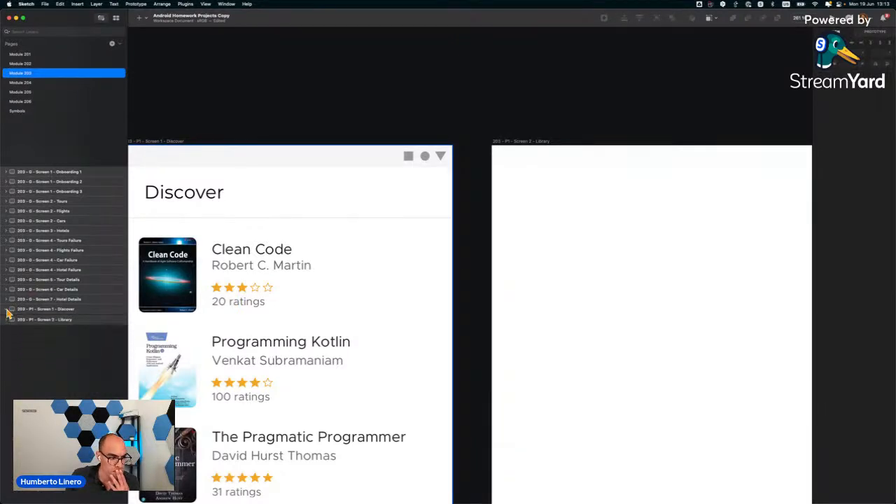
scroll(236, 315, "down", 2)
scroll(236, 315, "left", 2)
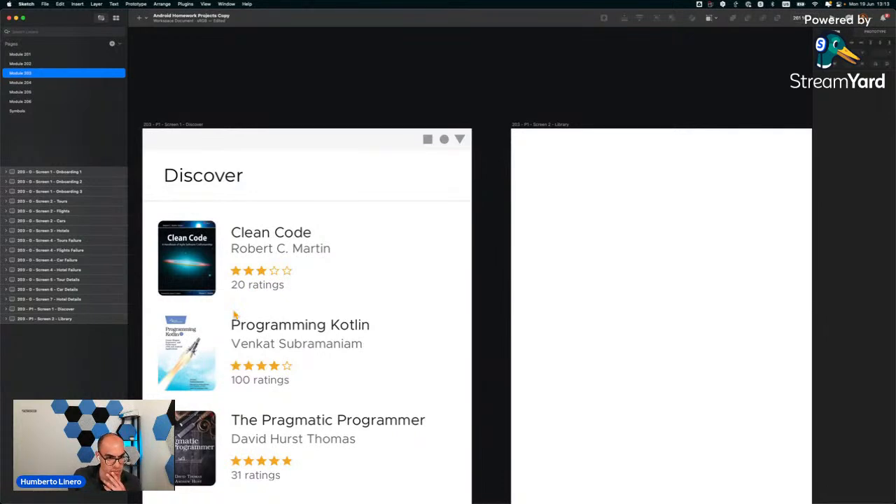
Expand the Hotel Details artboard's layers and select the star rating group in the Clean Code row.
left_click(9, 300)
scroll(231, 280, "up", 5)
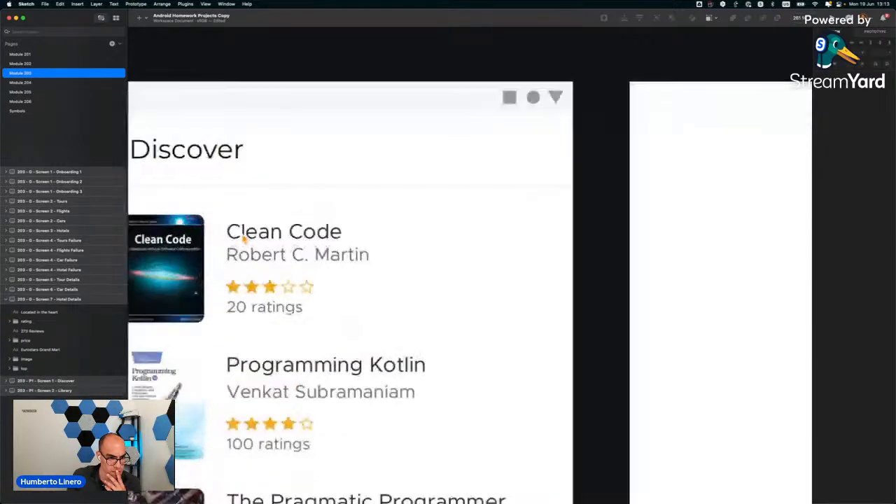
left_click(300, 266)
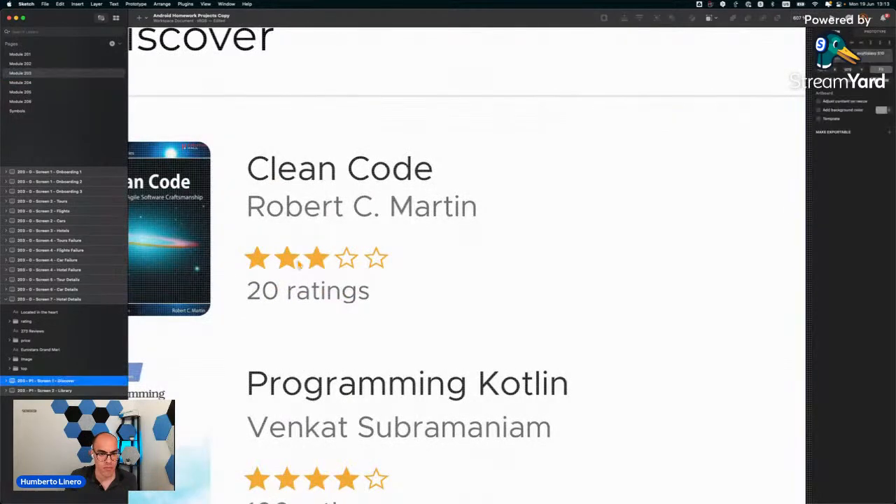
left_click(319, 258)
key("Escape")
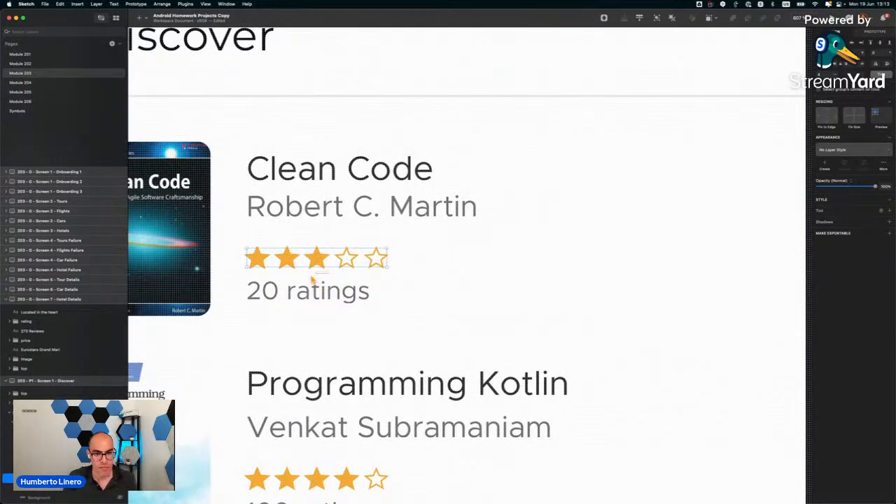
Switch to Microsoft Edge and search the web in a new tab for "rating stars android library".
key("super+Tab")
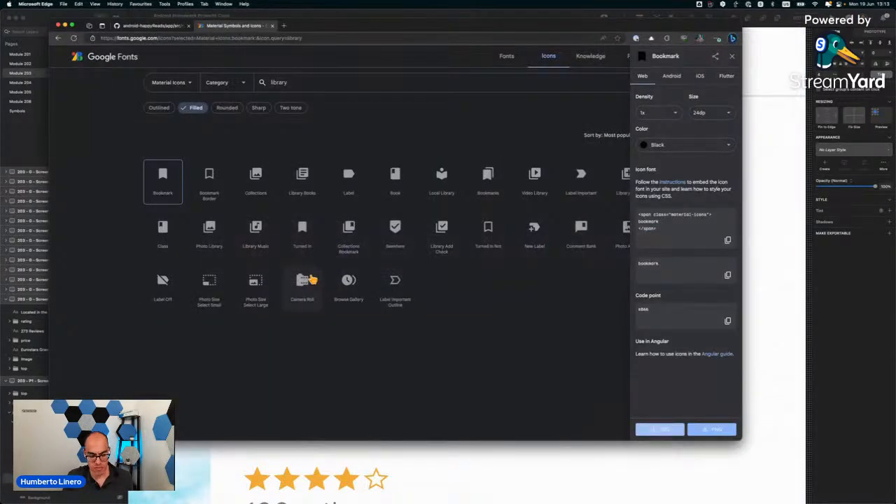
key("super+t")
type("rating stars android")
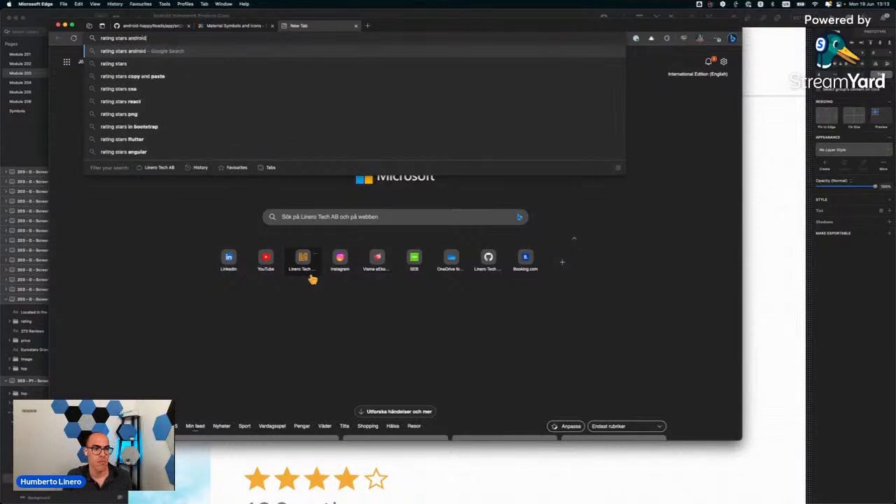
type(" library")
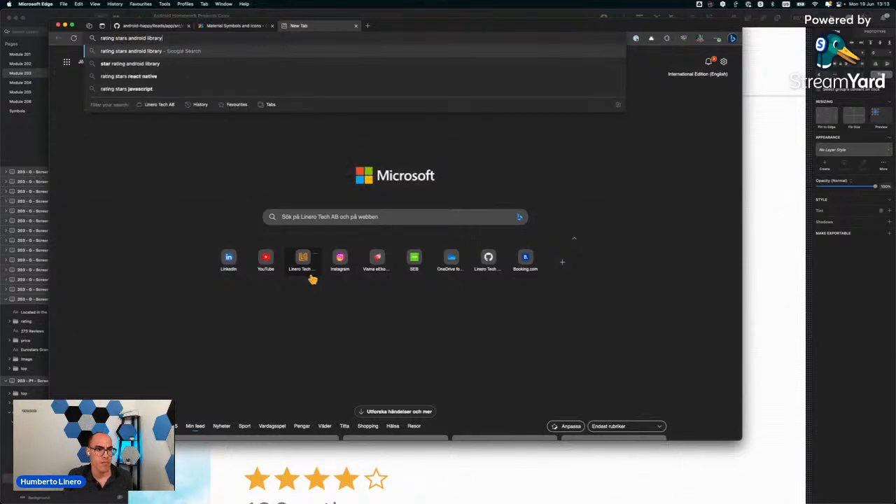
key("Return")
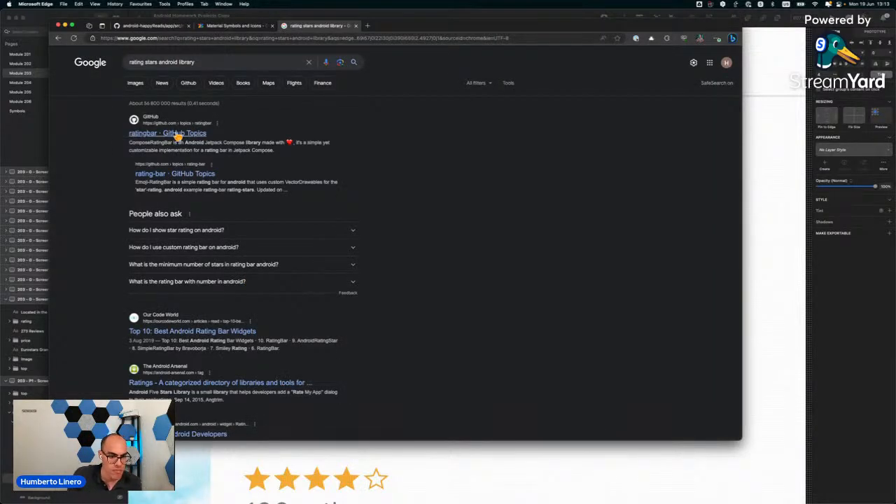
Open GitHub's ratingbar topic page in a new tab, review its repositories and close the page.
left_click(178, 134, "super")
left_click(410, 26)
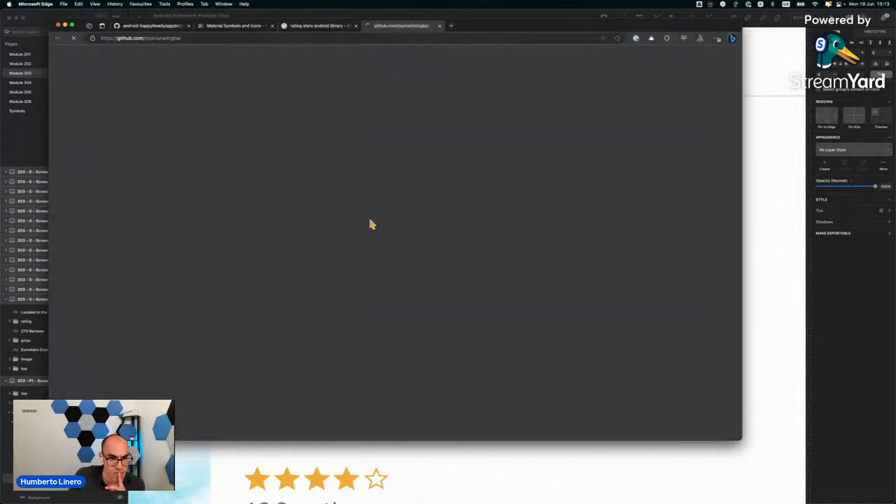
scroll(371, 227, "down", 1)
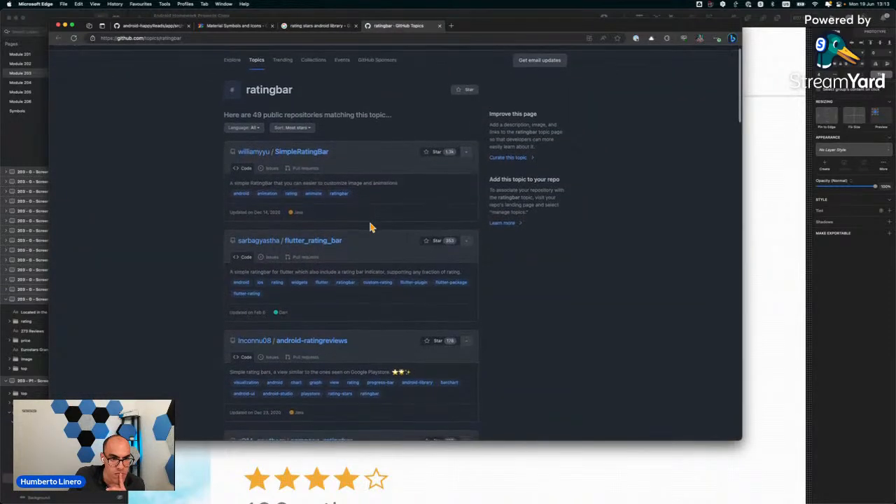
scroll(371, 227, "down", 1)
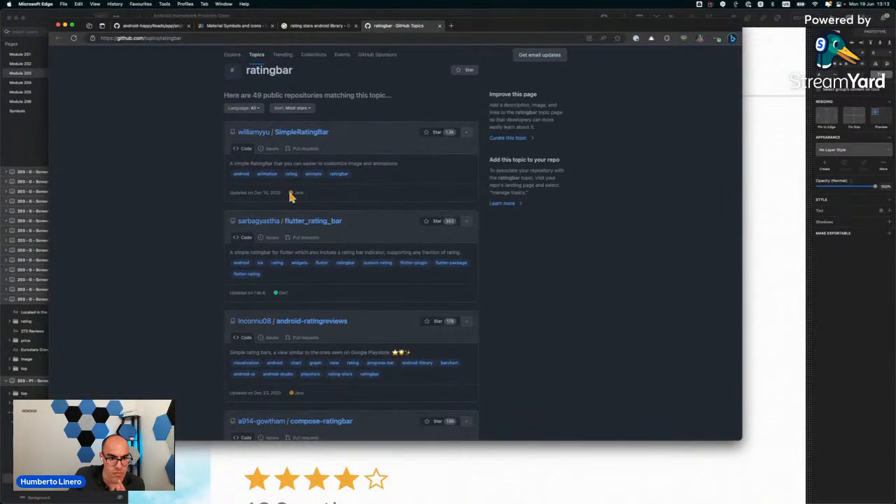
scroll(290, 197, "up", 2)
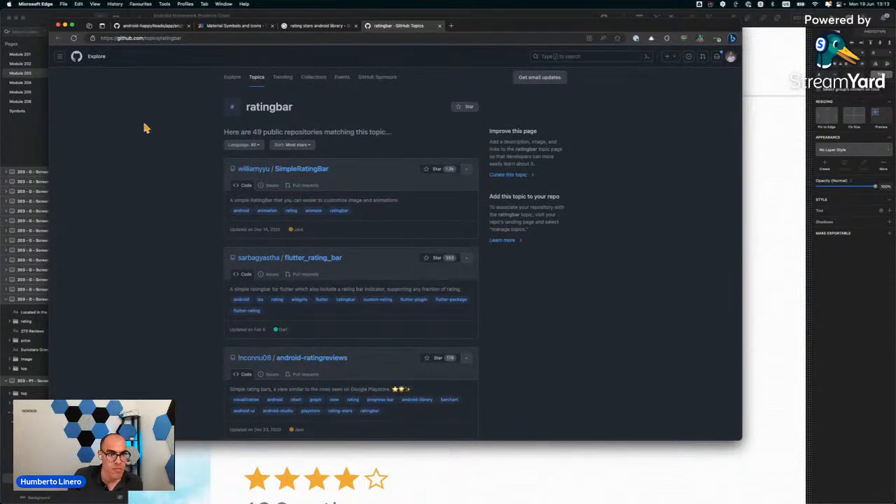
key("super+w")
Open Our Code World's "Top 10: Best Android Rating Bar Widgets" article, consent to data use and review the listed widgets down to MaterialRatingBar.
scroll(98, 168, "down", 4)
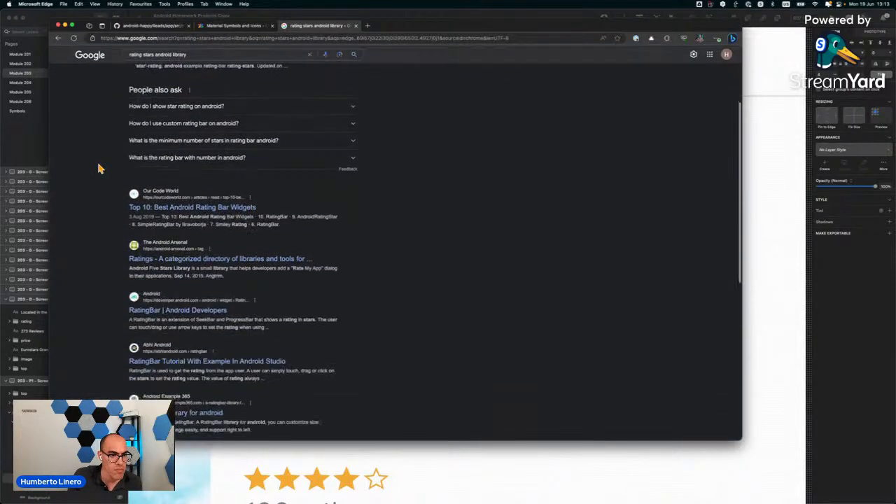
left_click(220, 209, "super")
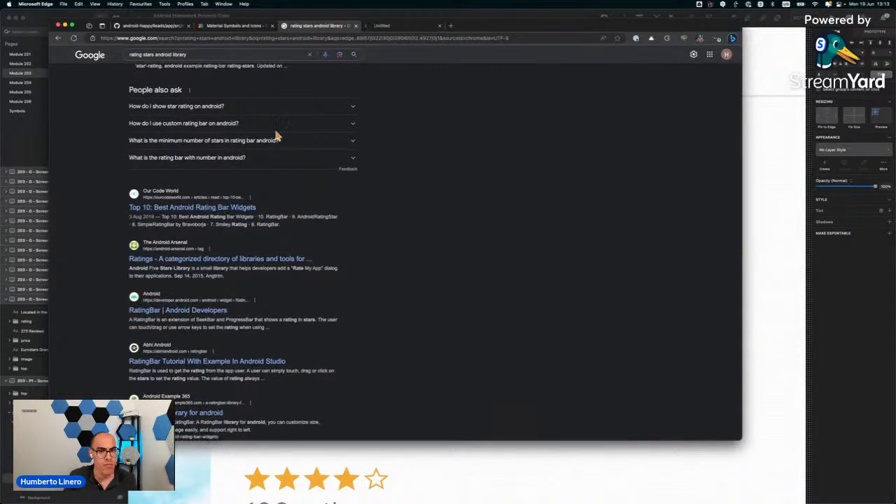
left_click(374, 27)
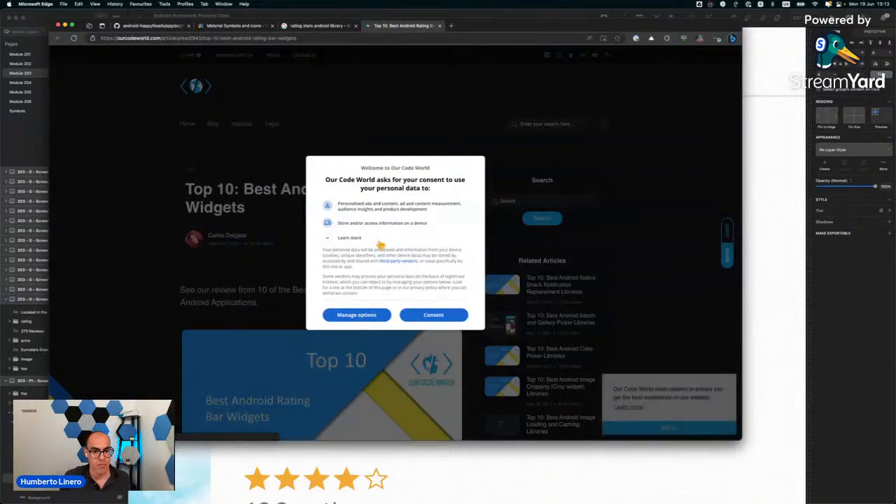
left_click(432, 315)
scroll(436, 318, "down", 10)
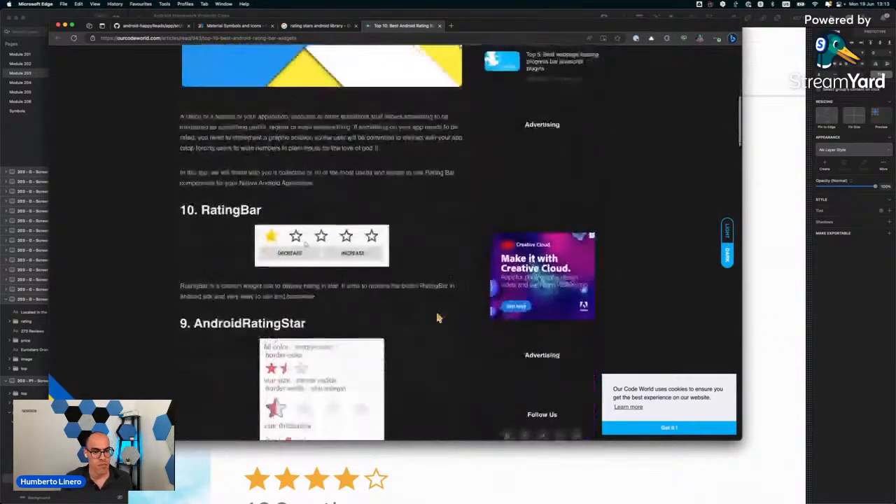
scroll(437, 318, "down", 6)
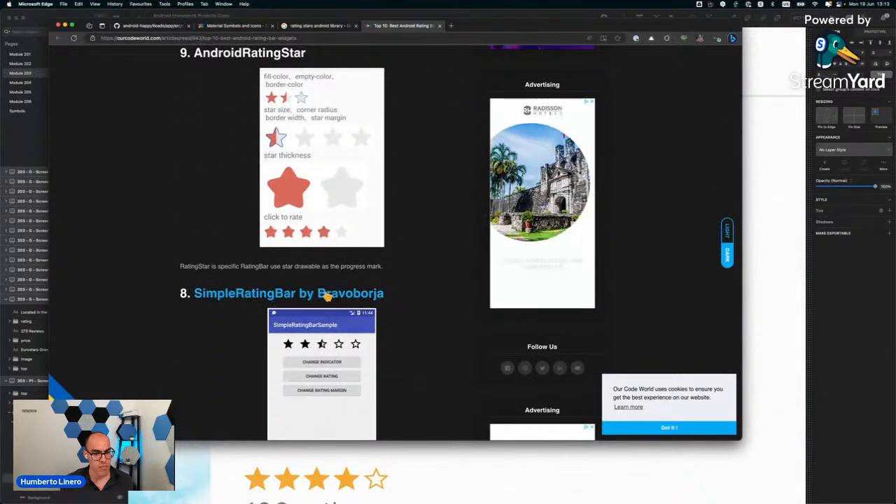
scroll(274, 293, "up", 6)
scroll(278, 289, "down", 20)
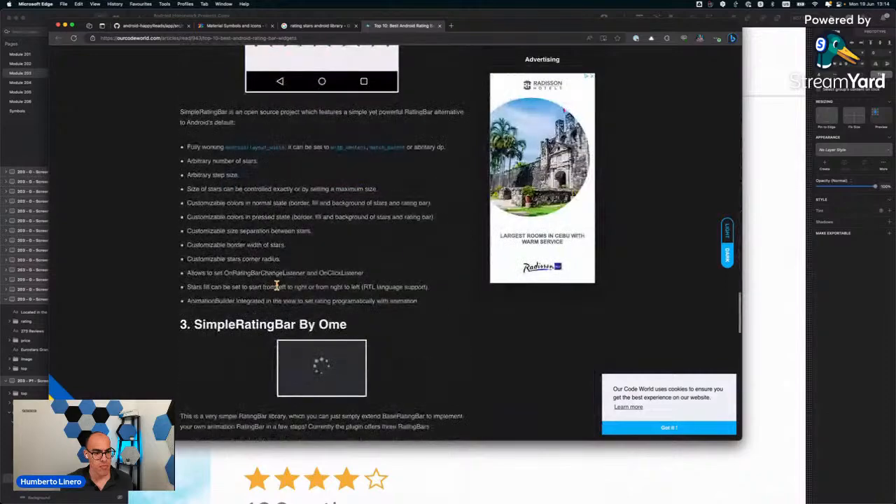
scroll(278, 291, "down", 6)
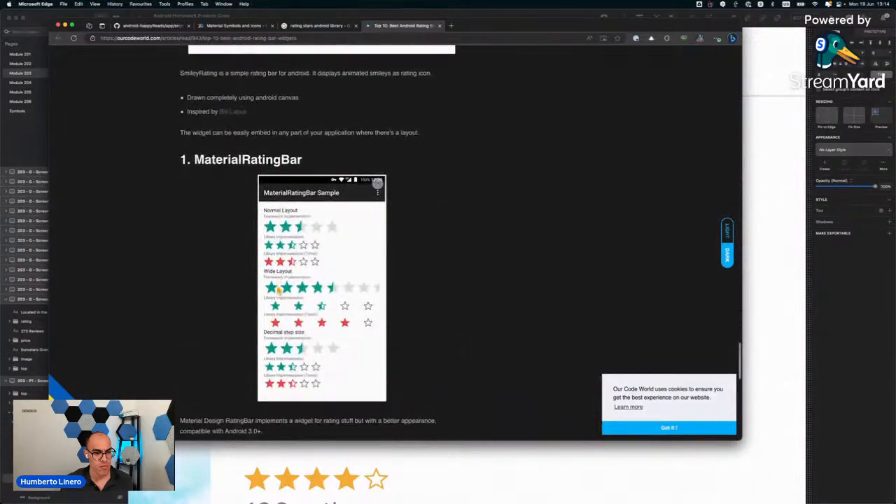
Open the MaterialRatingBar repository on GitHub in a new tab and review its commit history on the master branch.
left_click(240, 161, "super")
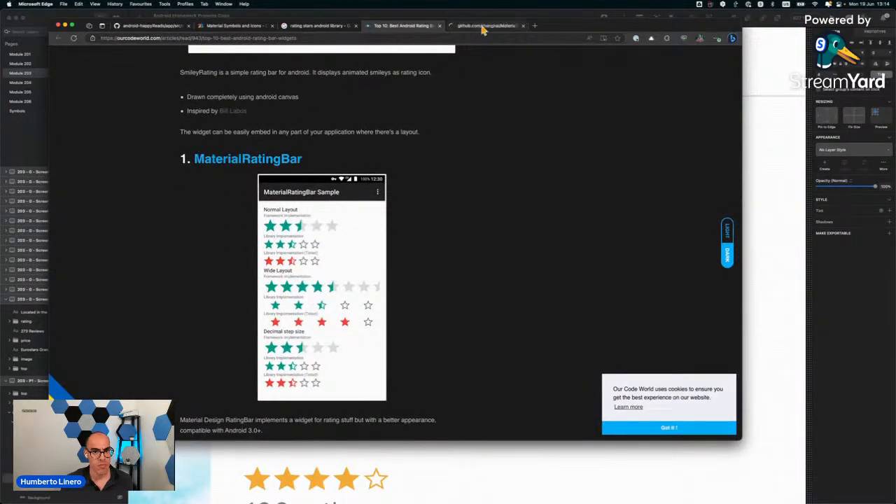
left_click(482, 26)
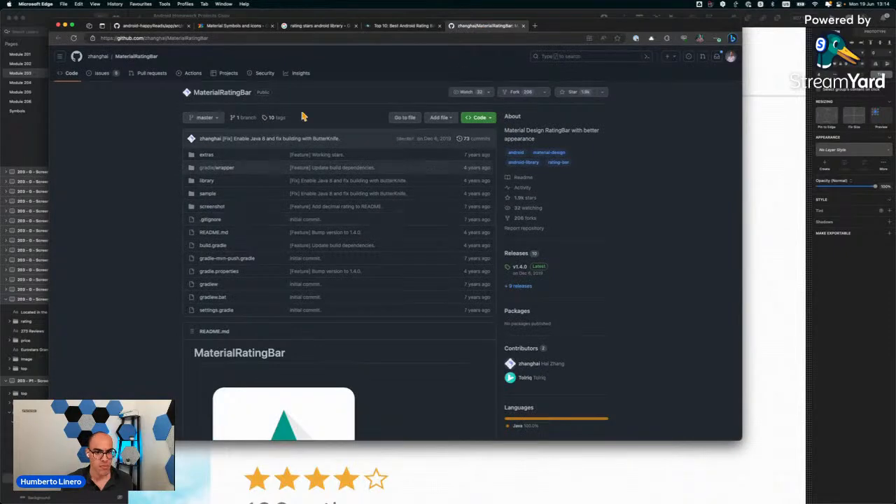
scroll(443, 142, "up", 3)
scroll(442, 142, "down", 2)
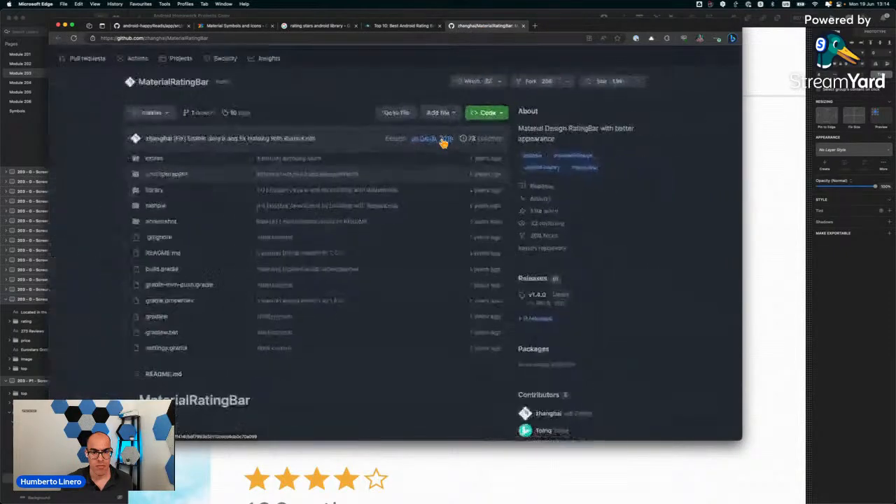
left_click(473, 141)
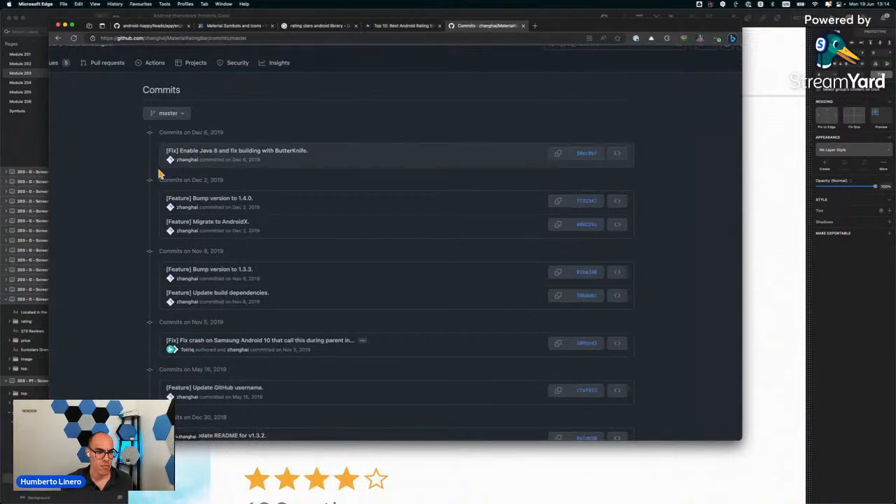
scroll(160, 174, "down", 3)
scroll(160, 174, "down", 2)
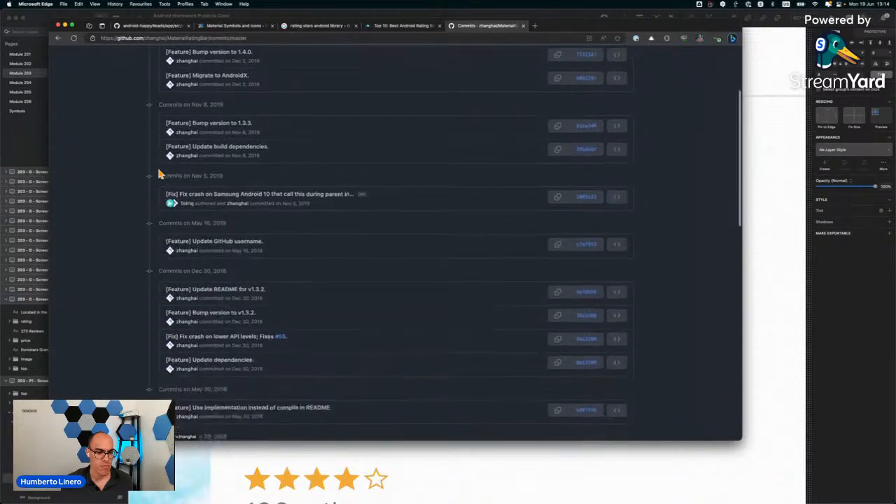
Return to the MaterialRatingBar repository page and read the README's preview, integration and usage sections.
key("super+bracketleft")
scroll(124, 257, "down", 10)
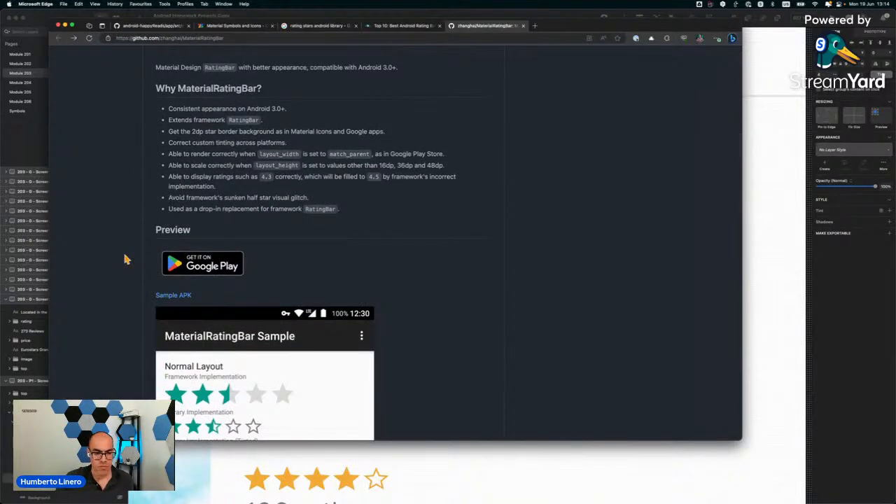
scroll(125, 260, "down", 5)
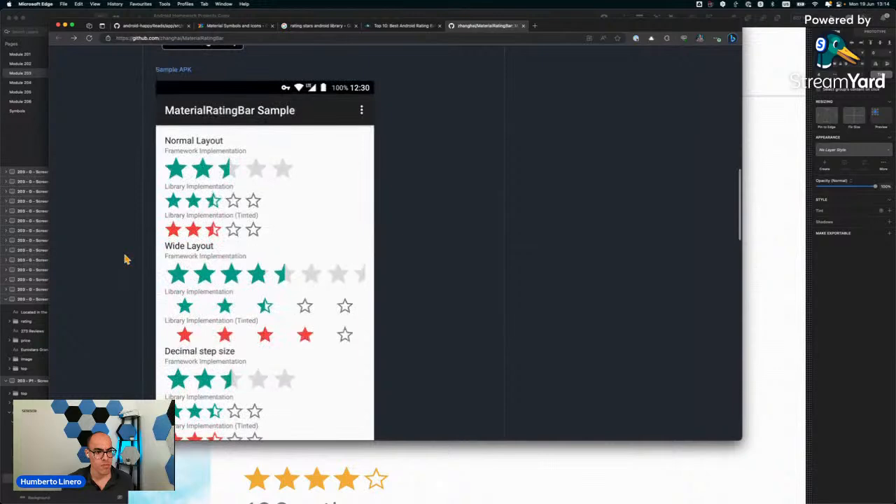
scroll(124, 259, "down", 5)
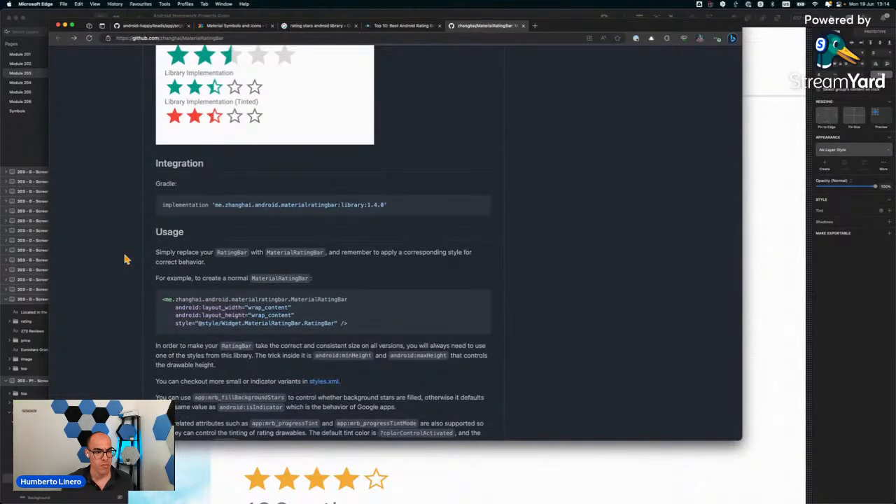
scroll(125, 259, "down", 5)
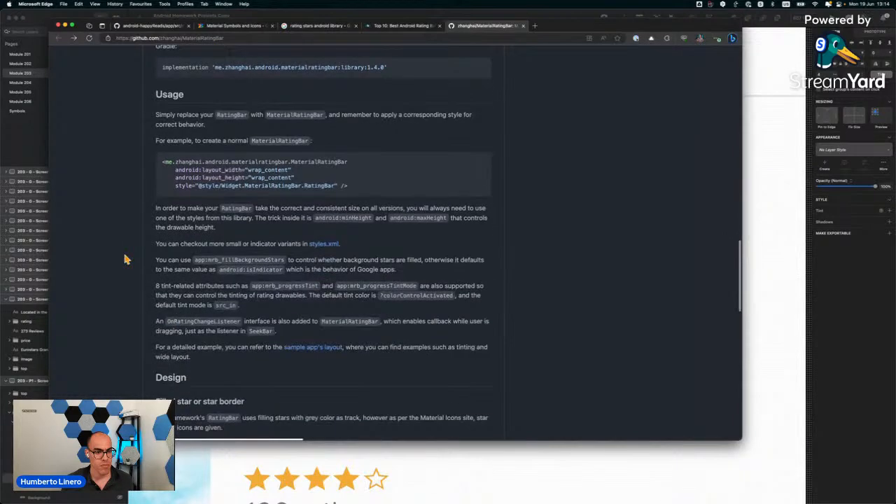
Go to the android-happyReads repository root, view its build.gradle, and open the build.gradle inside the app folder.
left_click(154, 26)
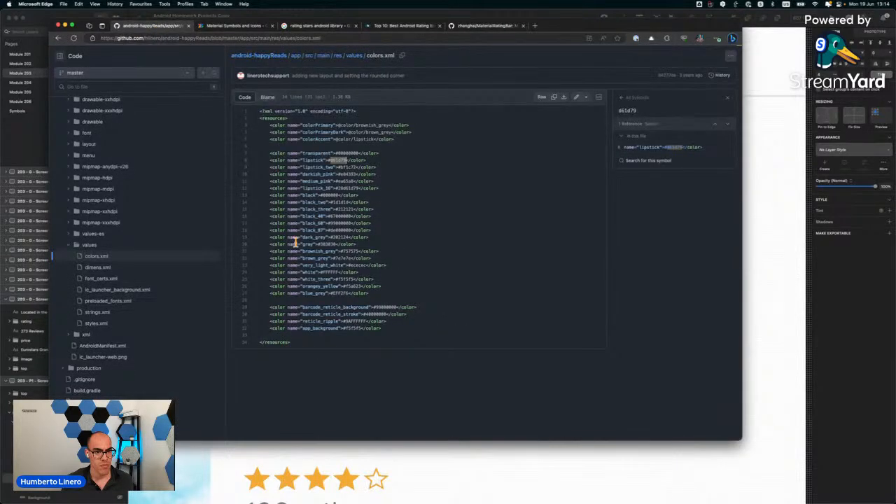
scroll(275, 182, "up", 1)
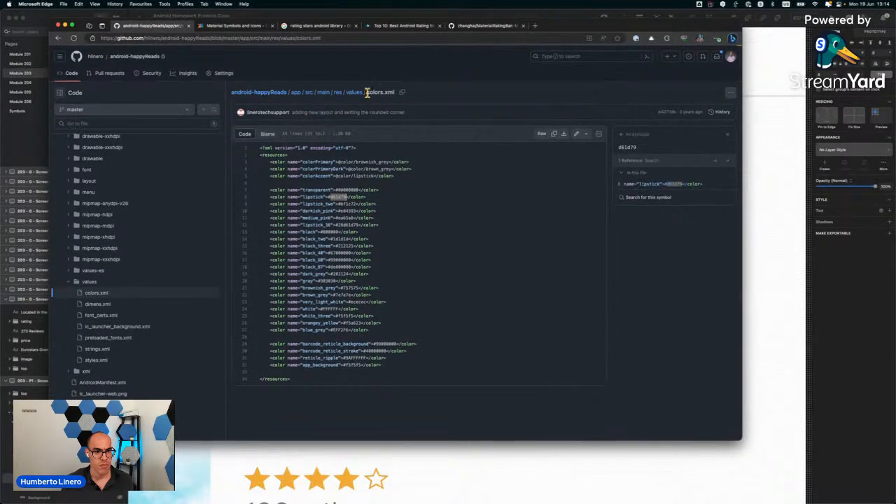
left_click(272, 97)
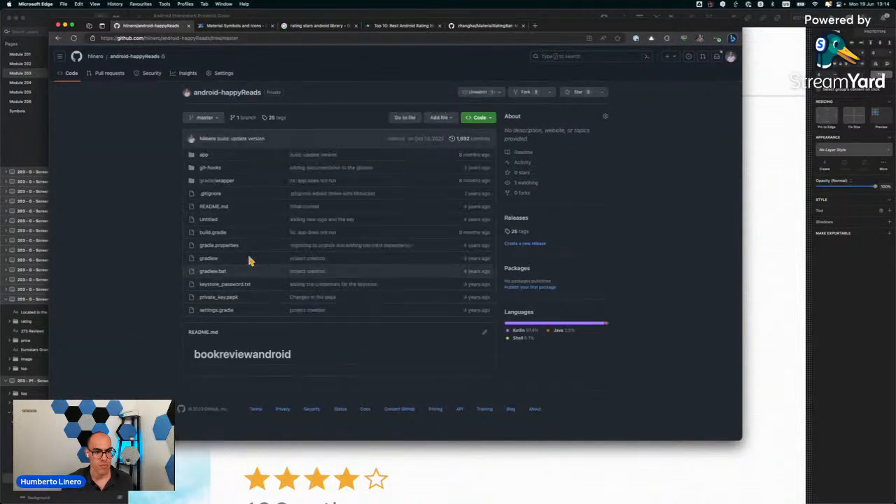
left_click(213, 234)
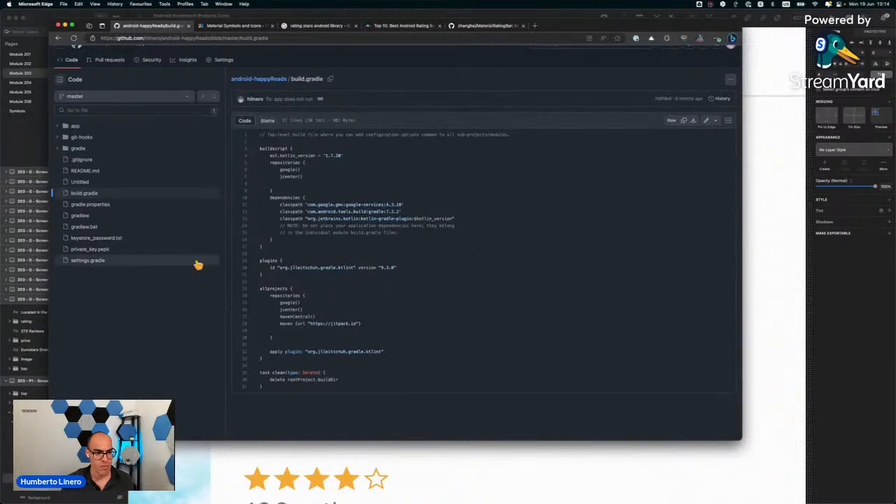
left_click(75, 127)
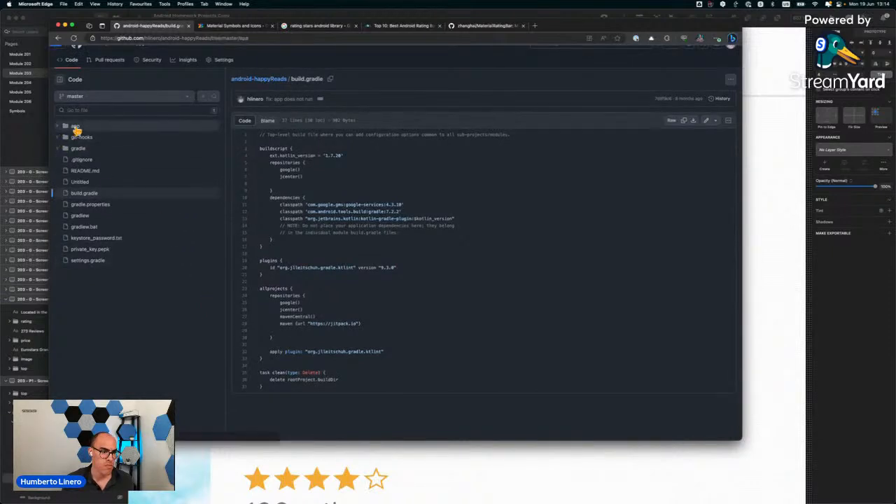
scroll(304, 267, "down", 15)
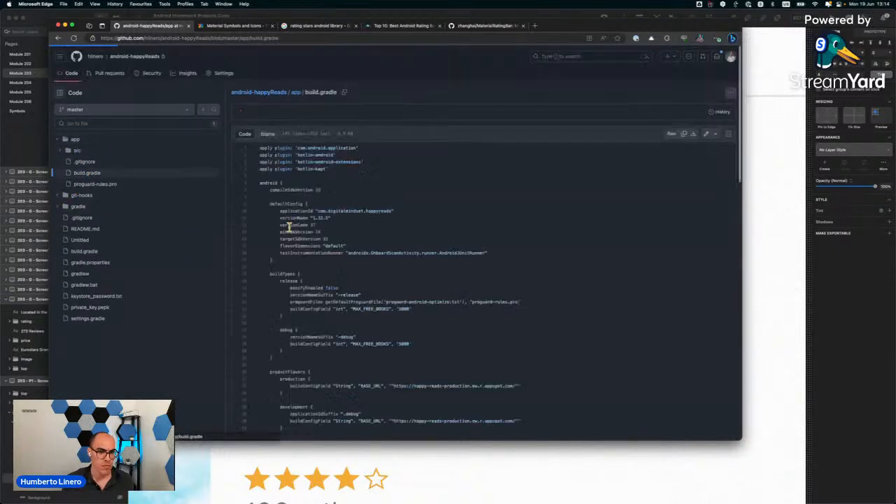
Examine the dependencies in the android-happyReads app's build.gradle for a rating bar library.
scroll(276, 380, "up", 3)
scroll(276, 381, "up", 1)
scroll(276, 380, "up", 2)
scroll(276, 381, "up", 5)
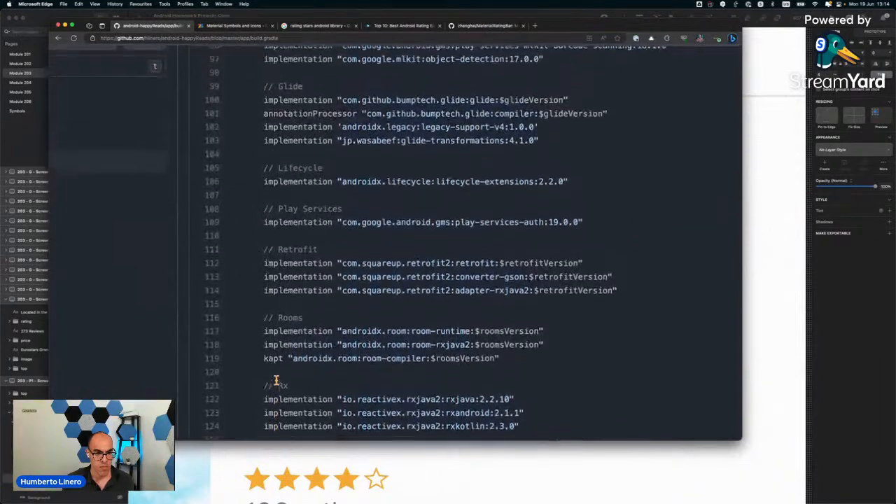
scroll(276, 381, "up", 7)
scroll(276, 380, "up", 5)
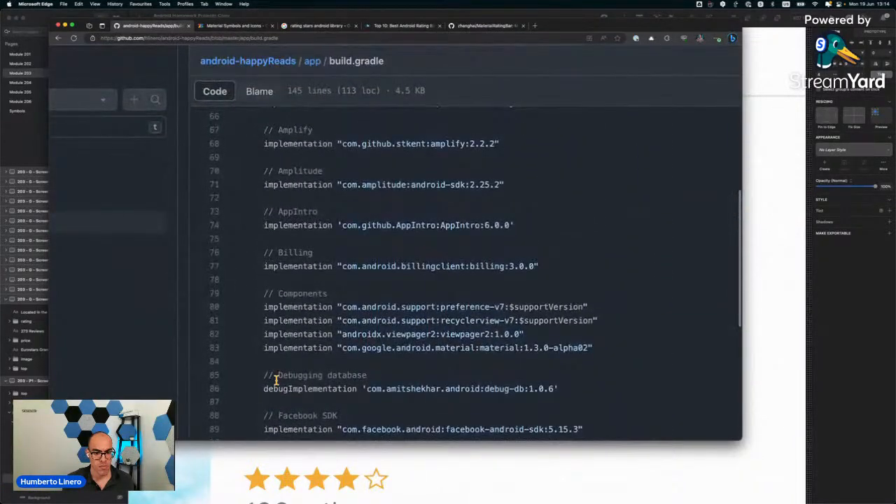
scroll(299, 357, "up", 2)
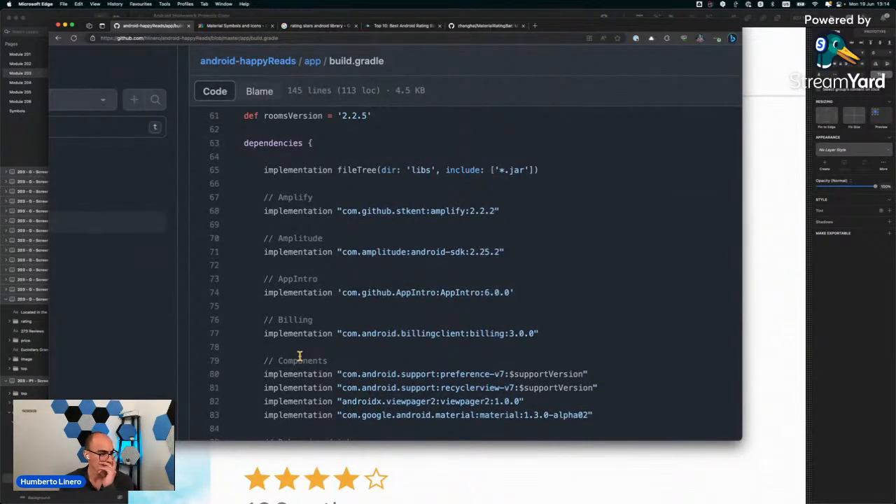
scroll(299, 357, "down", 5)
scroll(300, 357, "down", 10)
scroll(300, 355, "down", 5)
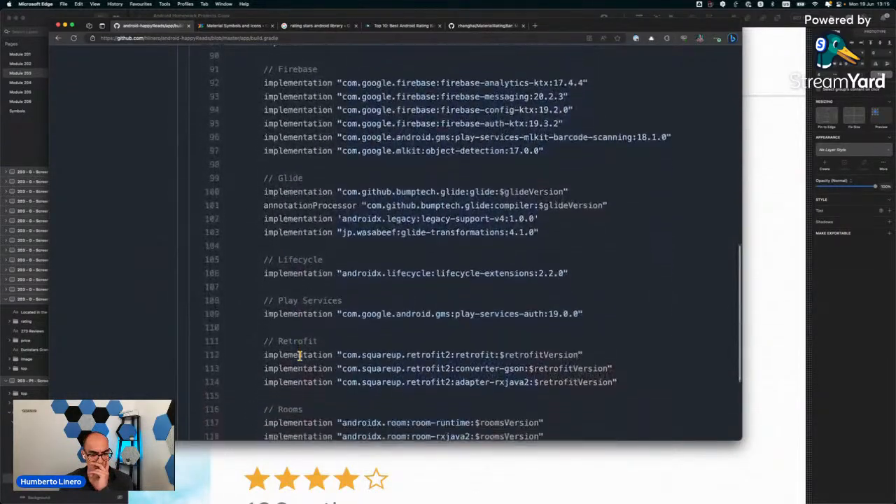
scroll(300, 357, "down", 12)
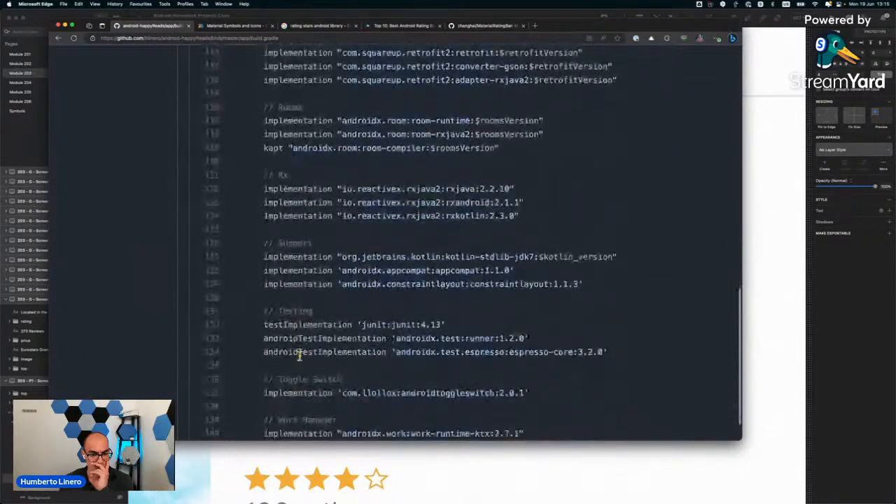
scroll(299, 355, "down", 3)
scroll(300, 356, "down", 3)
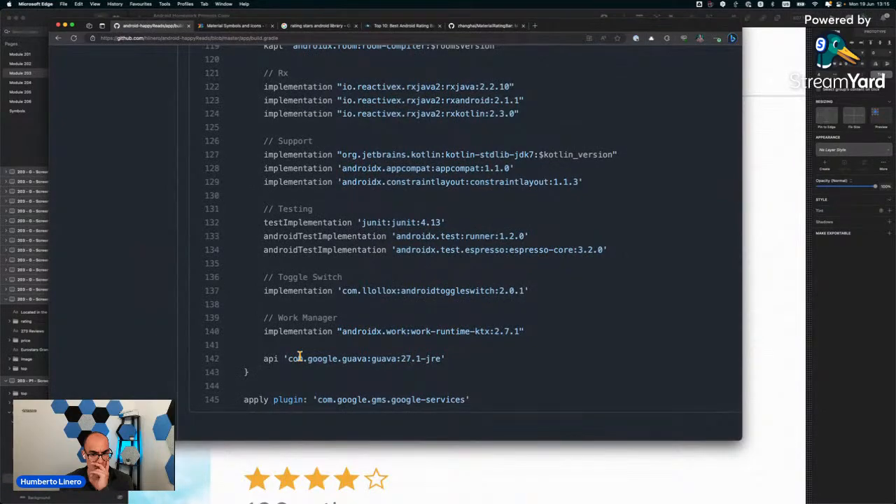
scroll(300, 357, "down", 5)
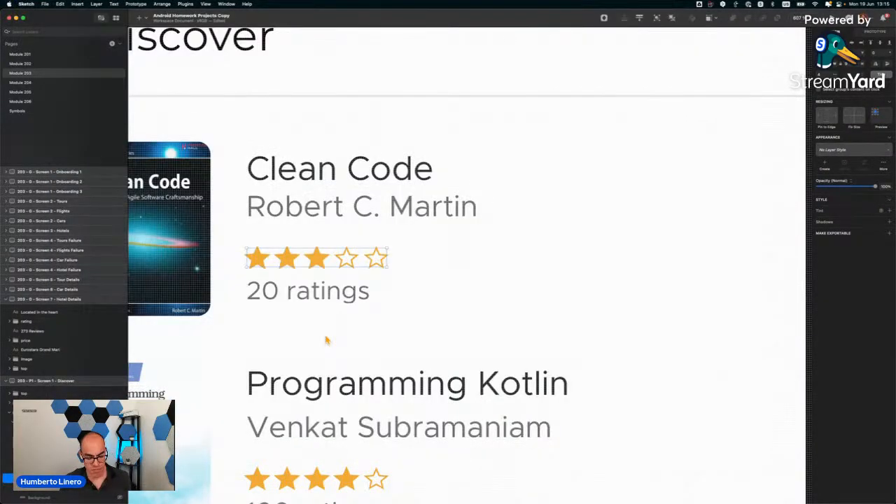
Switch back to Microsoft Edge, close the MaterialRatingBar repository and revisit the end of the Top 10 rating bar widgets article.
key("super+Tab")
left_click(486, 28)
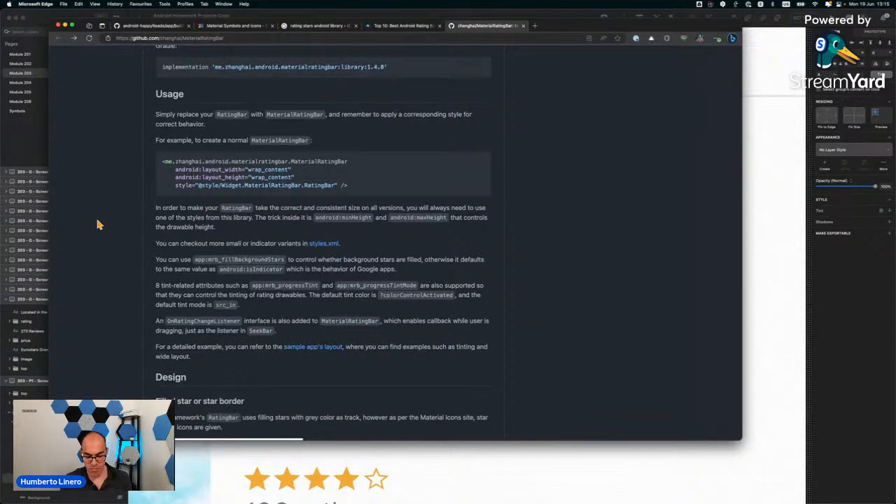
key("super+w")
scroll(98, 225, "down", 2)
scroll(99, 225, "up", 6)
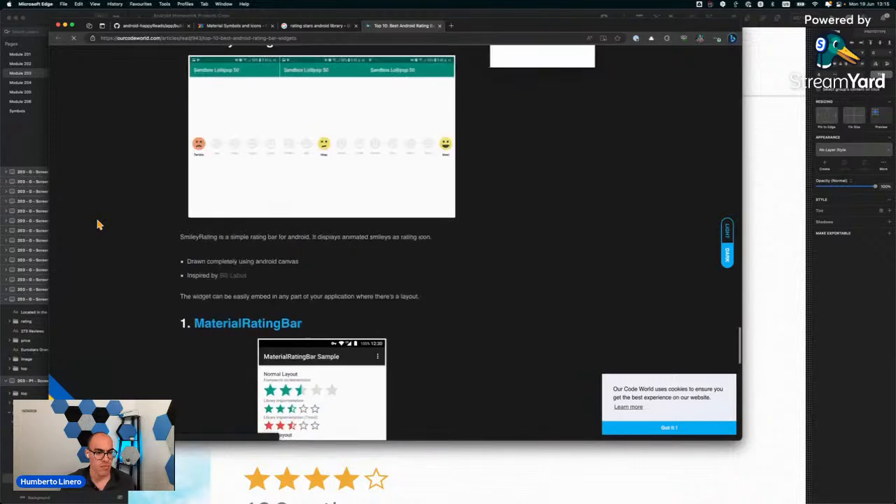
Open the SimpleRatingBar By Ome repository from the article in a new tab and check its README introduction and open issues.
scroll(224, 197, "up", 5)
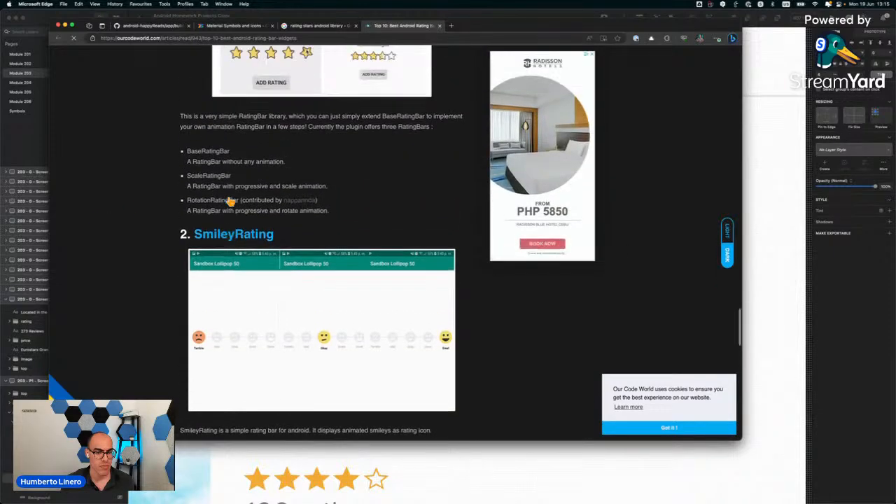
left_click(245, 169, "super")
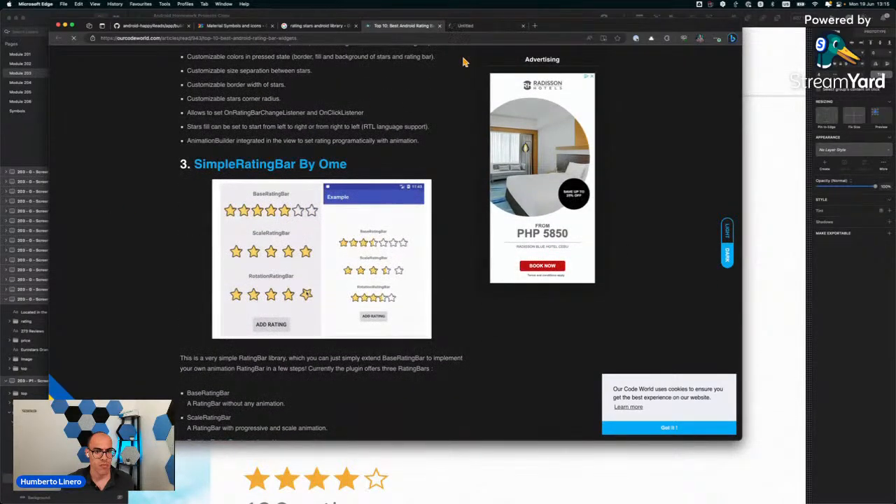
left_click(477, 26)
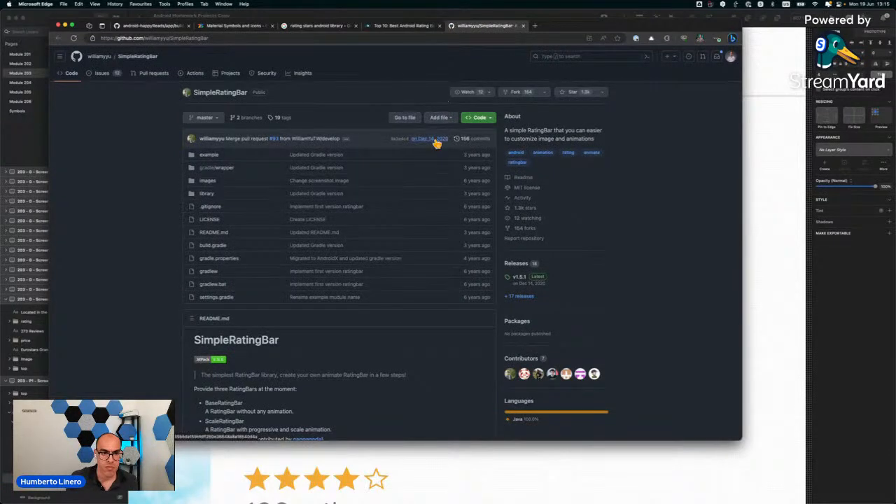
scroll(406, 208, "down", 3)
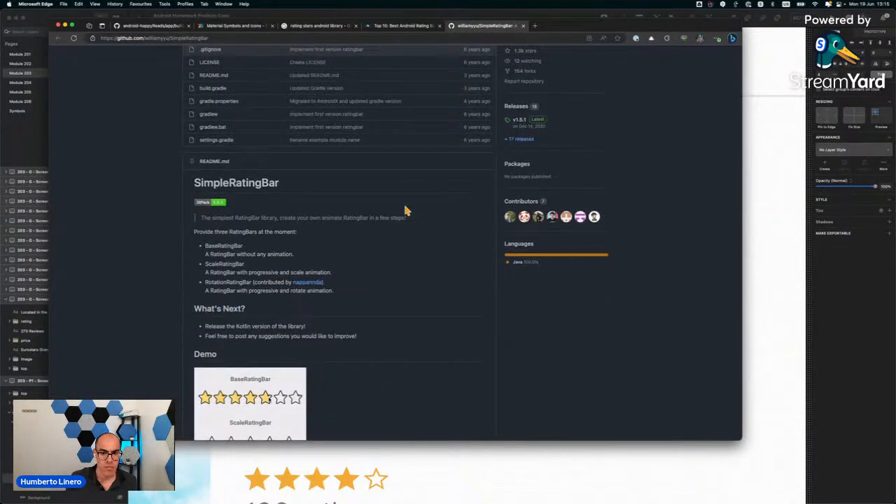
scroll(405, 209, "up", 3)
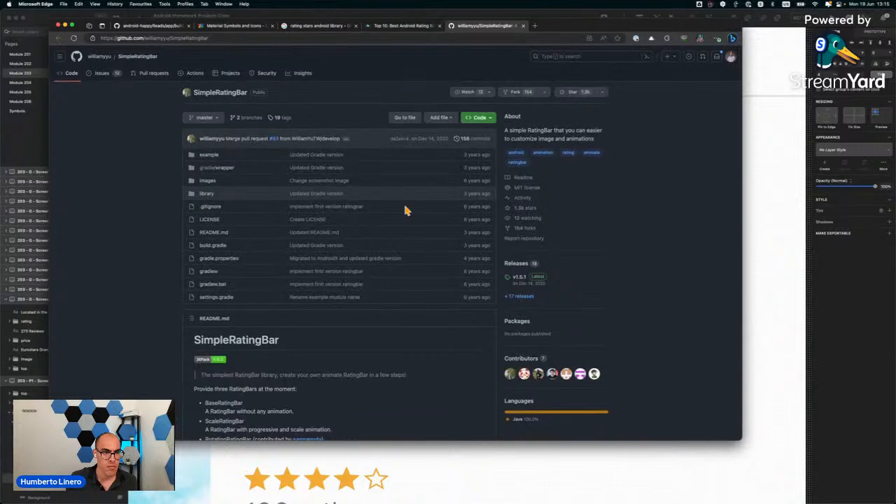
left_click(95, 73)
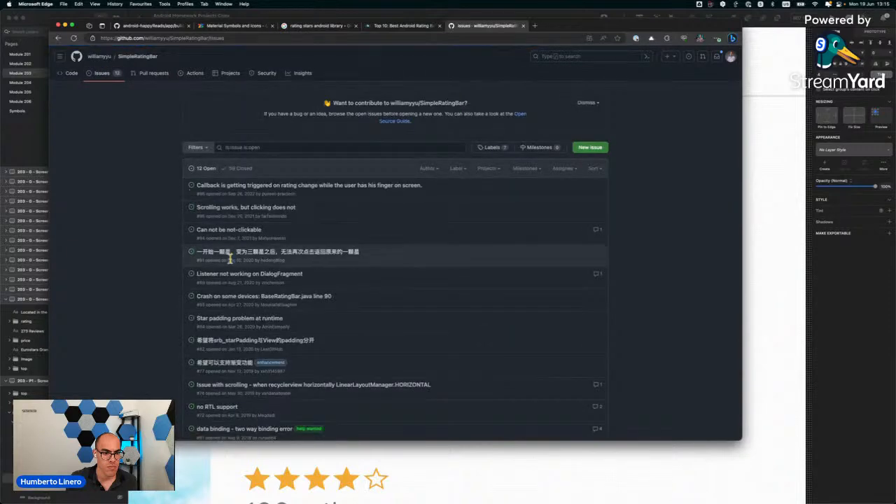
scroll(229, 259, "down", 1)
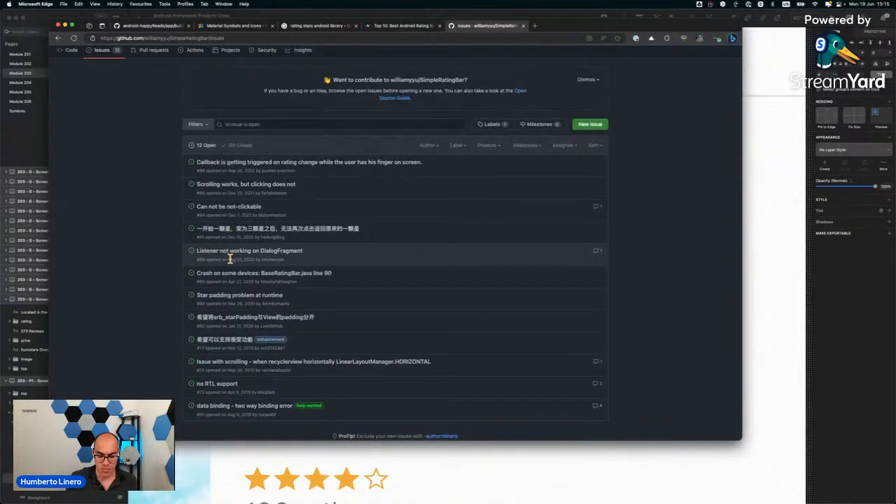
Go back to the SimpleRatingBar repository's main page, view the README's demo images, and close the repository.
key("super+bracketleft")
scroll(231, 260, "down", 10)
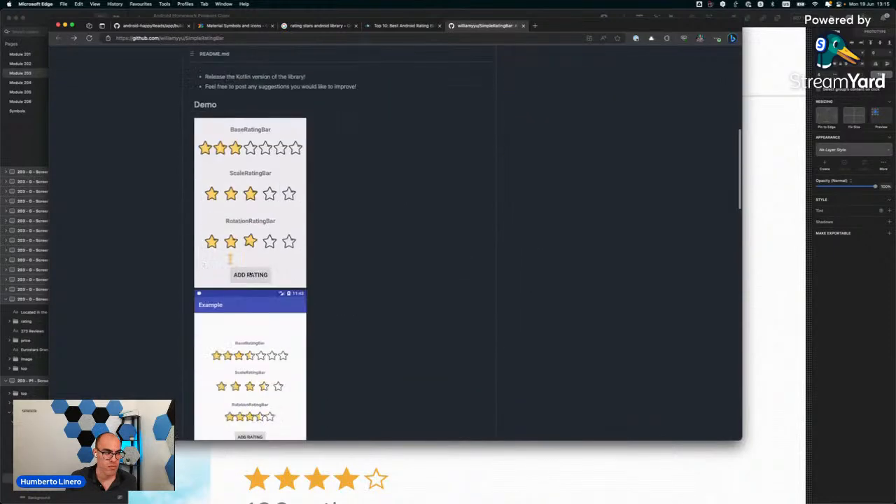
scroll(232, 264, "down", 3)
scroll(233, 264, "up", 3)
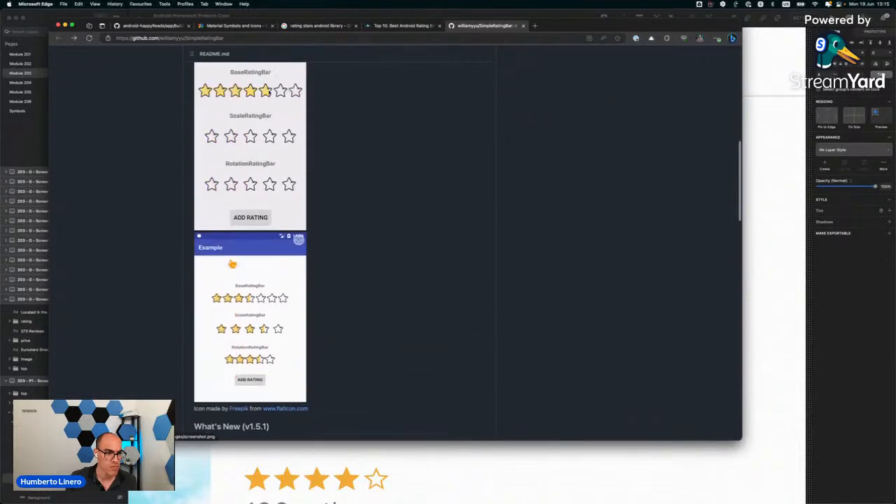
scroll(232, 264, "up", 1)
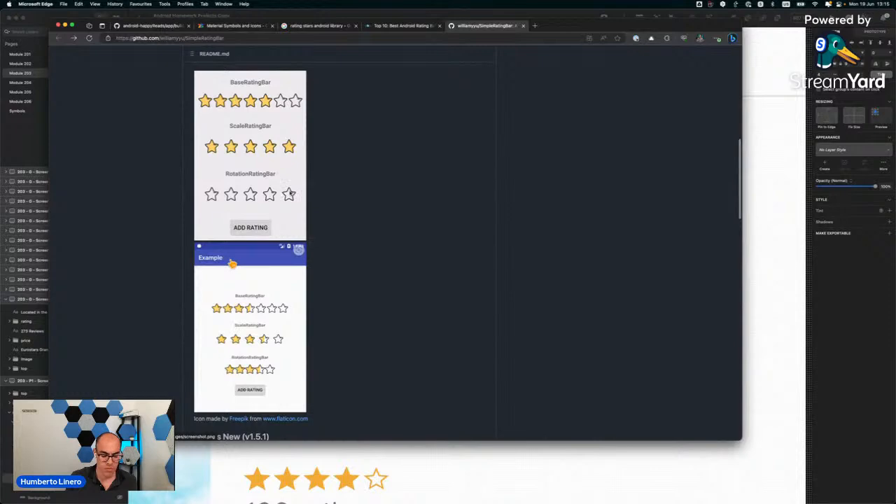
key("super+w")
Open the SimpleRatingBar by FlyingPumba repository from the article, look over its file history, and close it.
scroll(233, 264, "up", 9)
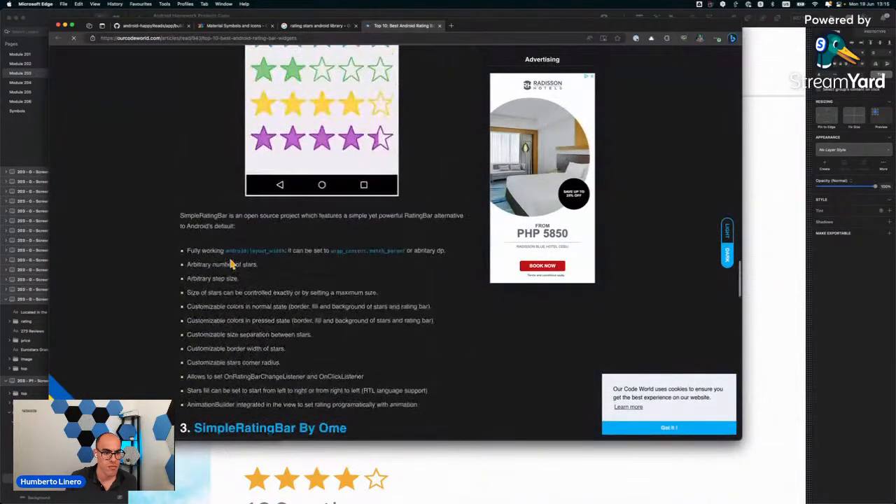
scroll(232, 264, "up", 2)
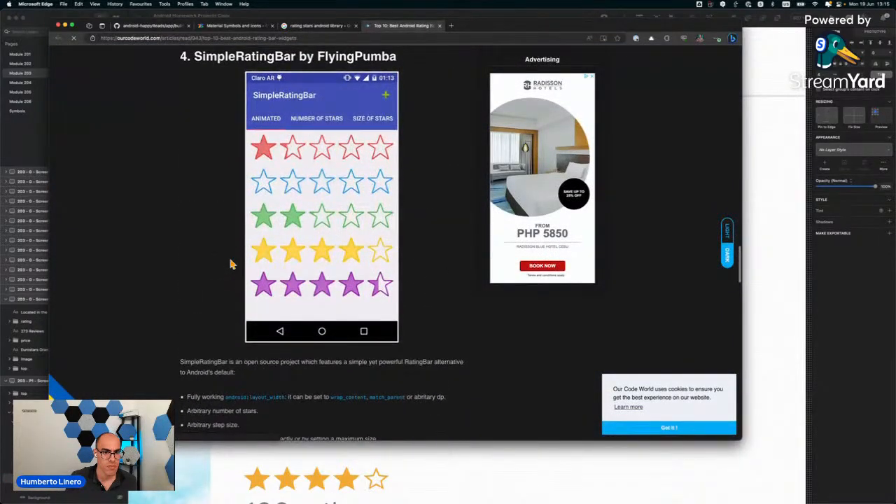
scroll(232, 264, "up", 1)
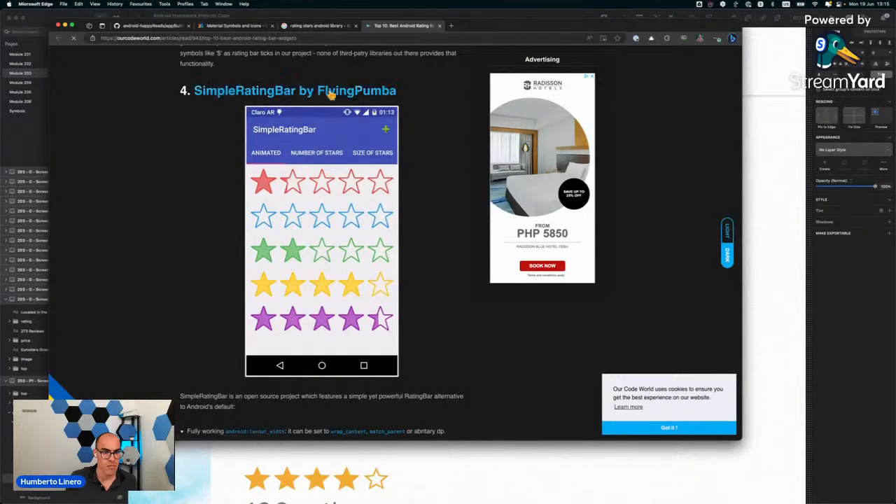
left_click(471, 27)
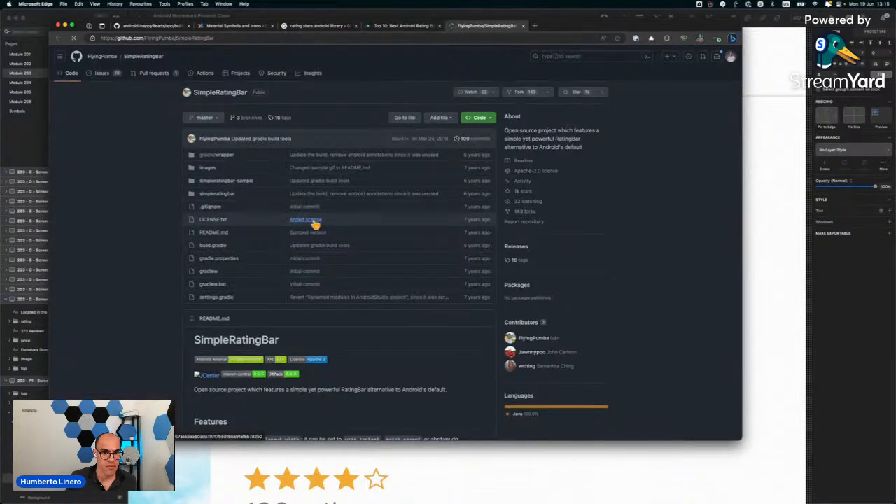
key("super+w")
Open the ProperRatingBar repository from the article for a brief look, and close both it and the article.
scroll(315, 223, "up", 10)
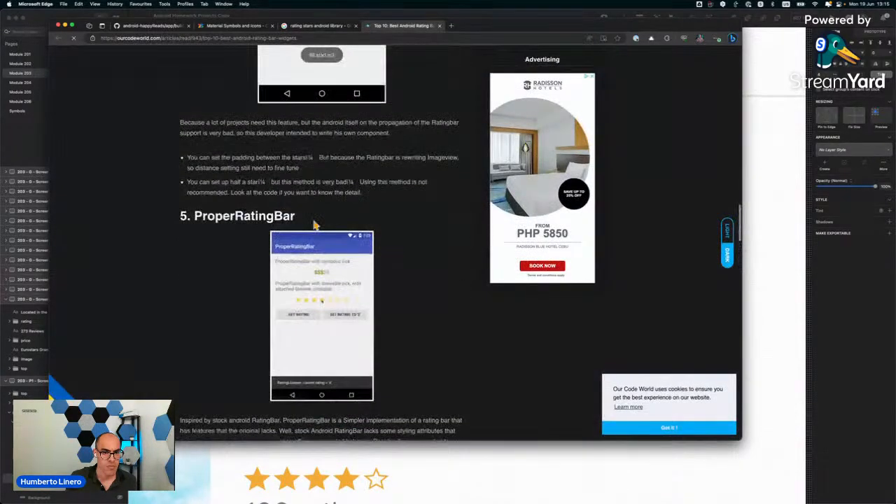
left_click(251, 217, "super")
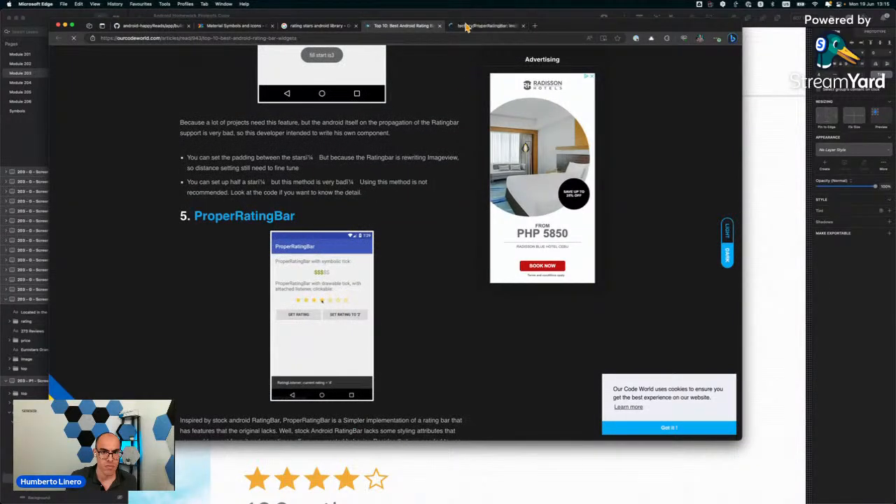
left_click(466, 27)
key("super+w")
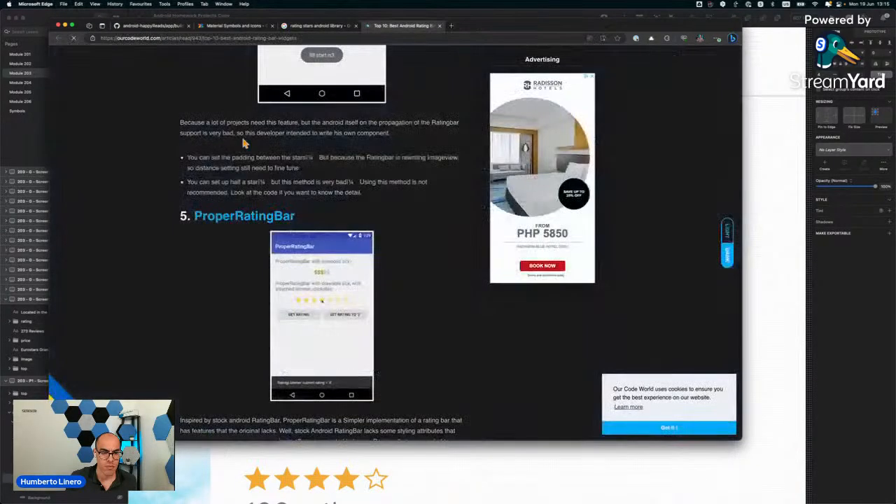
key("super+w")
Open the RatingBar reference on Android Developers from the search results, skim its attributes and methods, and return to the results.
scroll(240, 140, "down", 2)
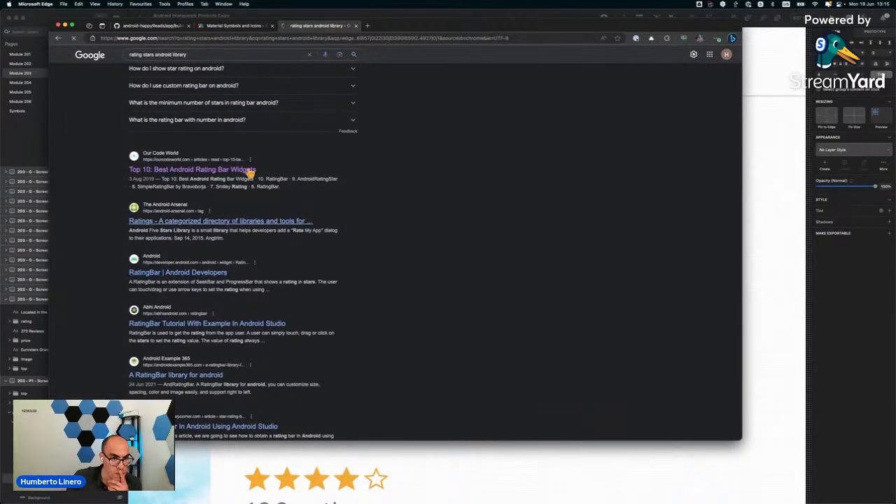
scroll(349, 217, "down", 2)
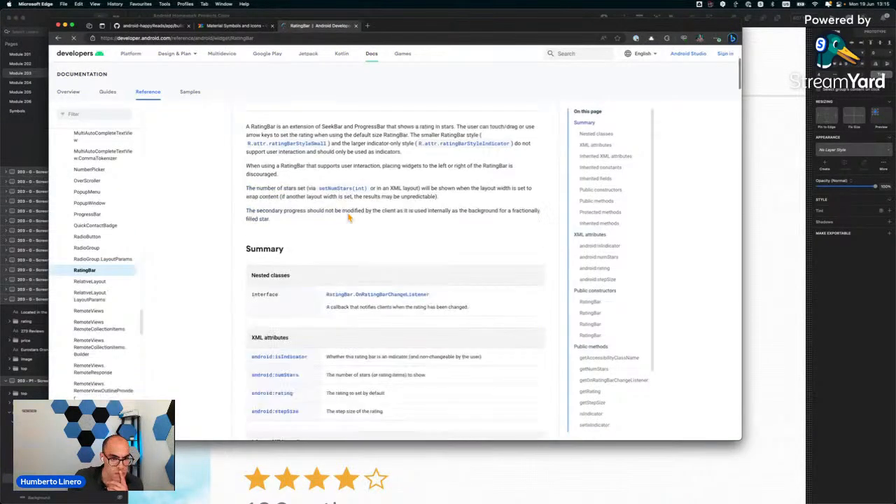
scroll(348, 218, "down", 5)
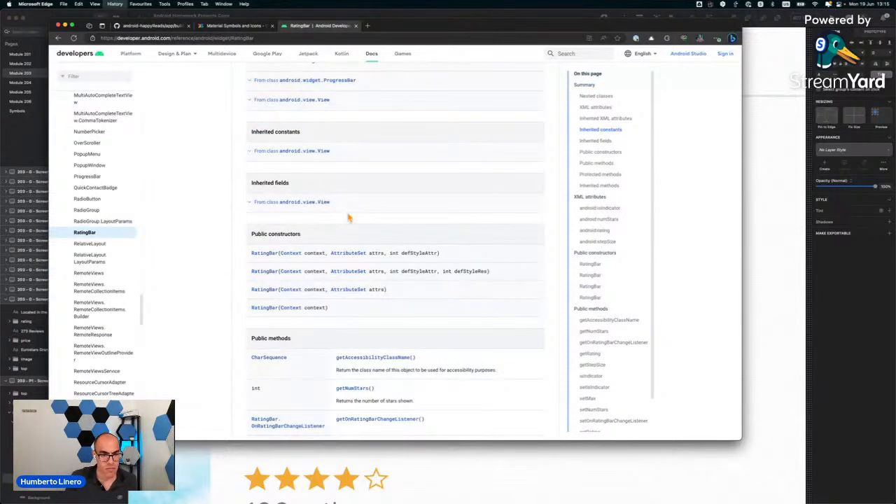
key("super+bracketleft")
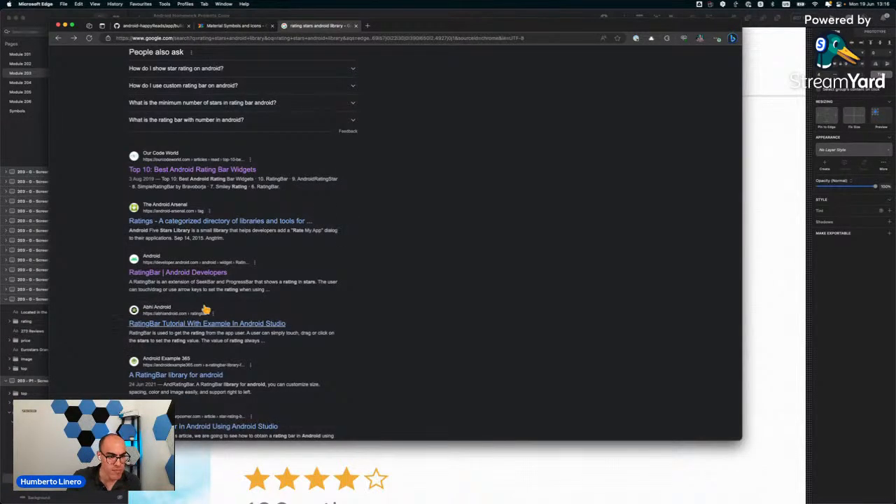
Open the RatingBar Tutorial With Example In Android Studio result in a new tab and search Google for "ratingbar android".
scroll(196, 279, "up", 5)
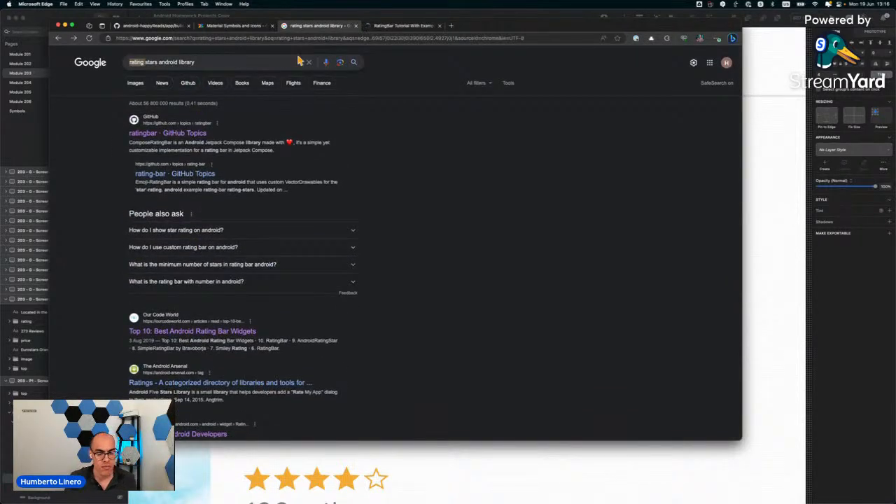
left_click(145, 63)
key("shift+super+Right")
key("BackSpace")
type("bar android")
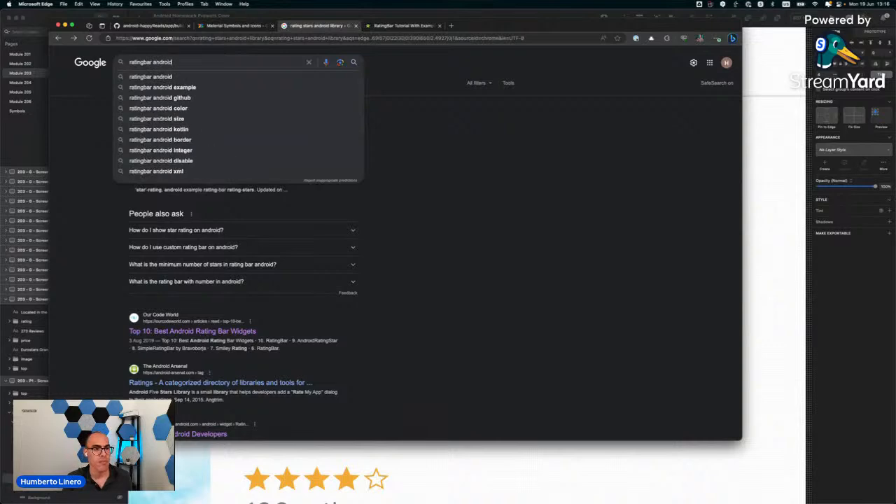
key("Return")
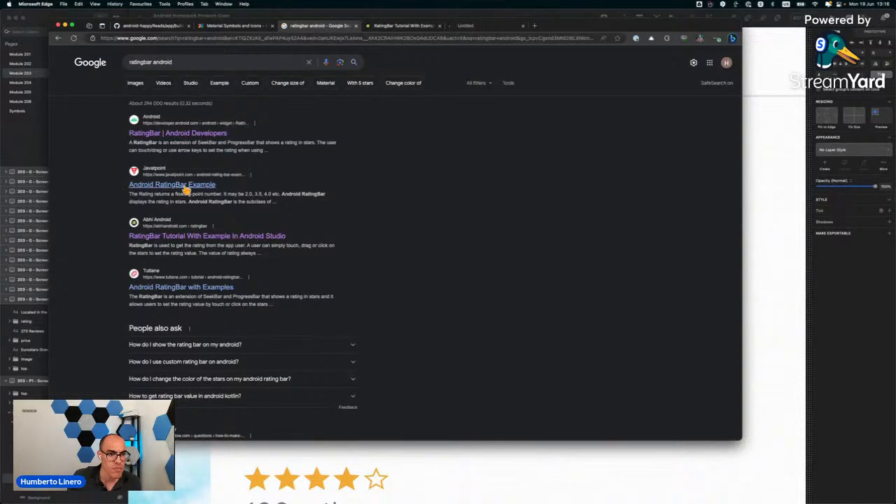
View the Javatpoint Android RatingBar Example, giving cookie consent, and read its activity_main.xml code and output images.
left_click(471, 25)
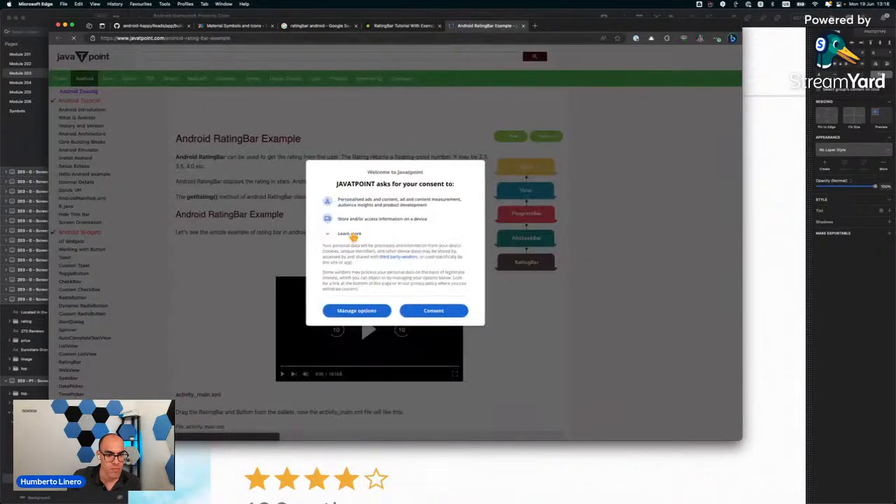
left_click(452, 317)
scroll(449, 321, "down", 10)
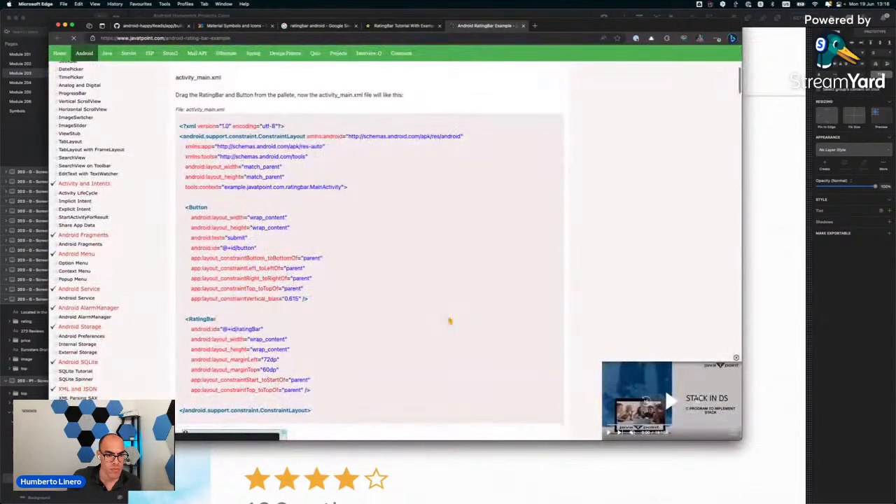
scroll(449, 321, "down", 3)
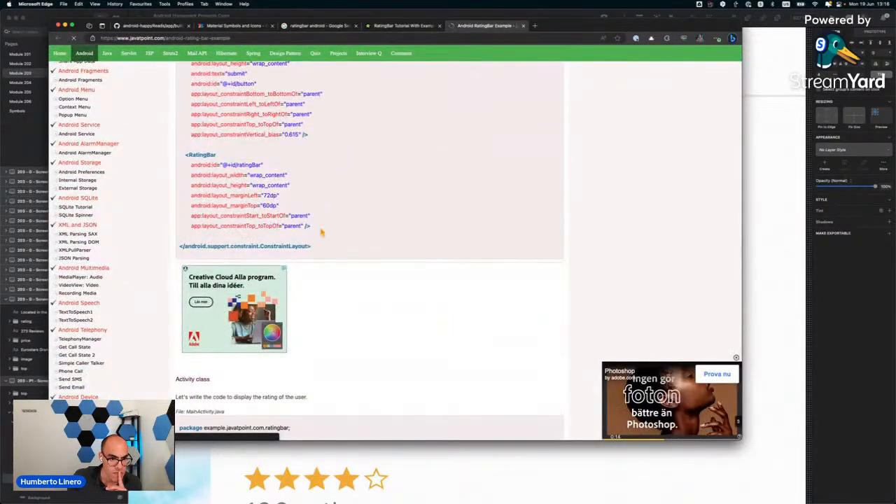
scroll(321, 231, "down", 15)
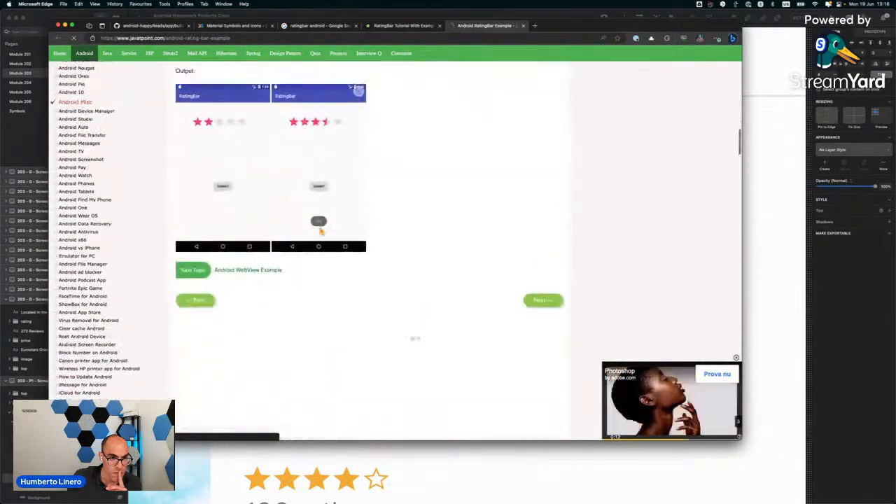
Return to the android-happyReads repository, browse app/src/main and its happyreads package, and open the res folder.
key("super+Tab")
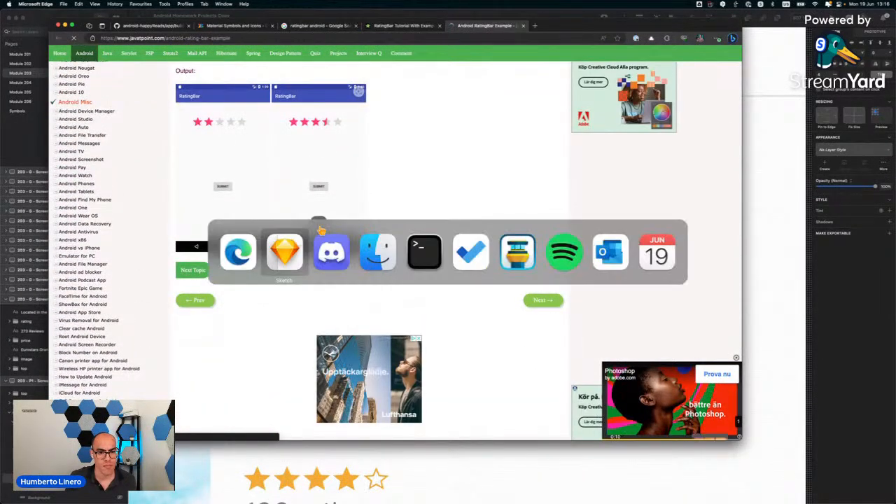
key("Escape")
left_click(182, 27)
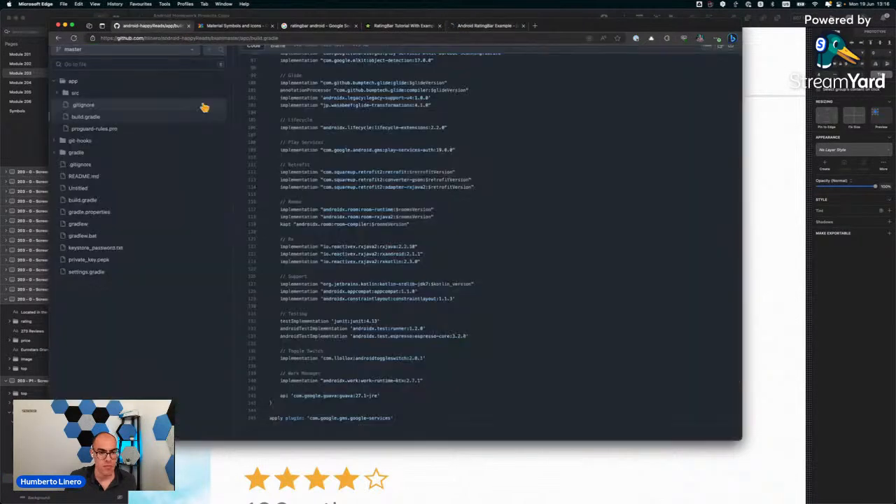
scroll(330, 194, "up", 15)
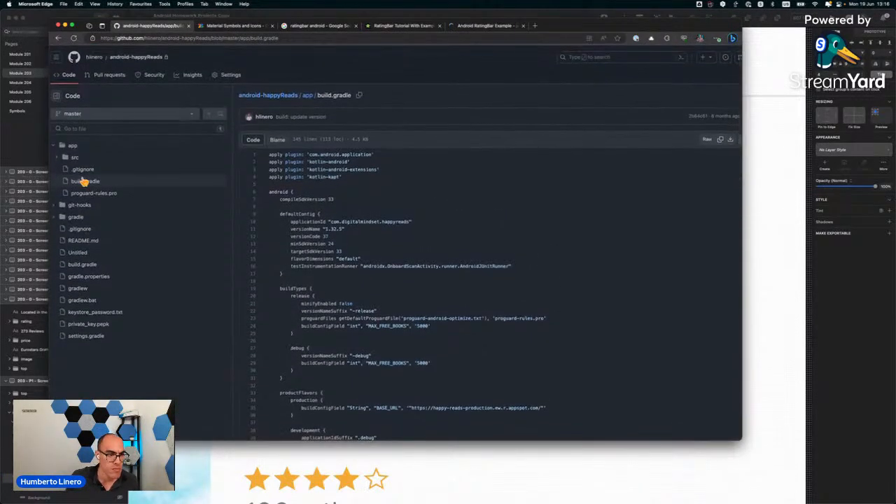
left_click(84, 160)
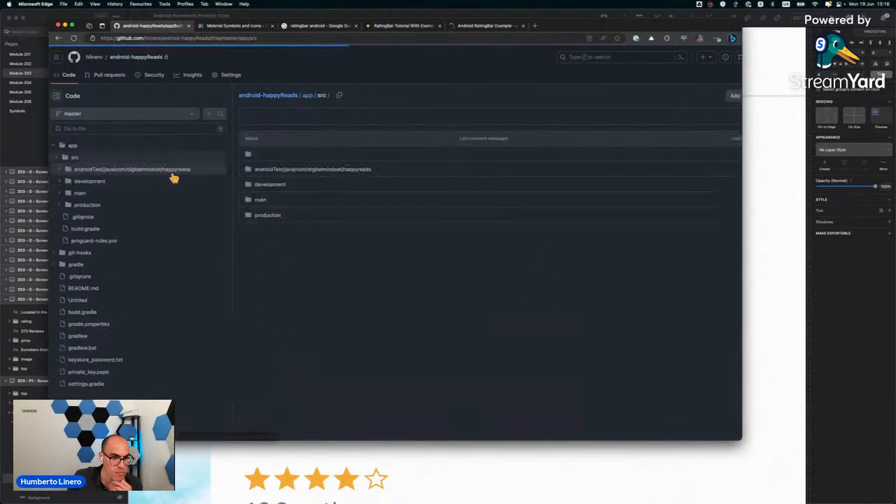
left_click(258, 201)
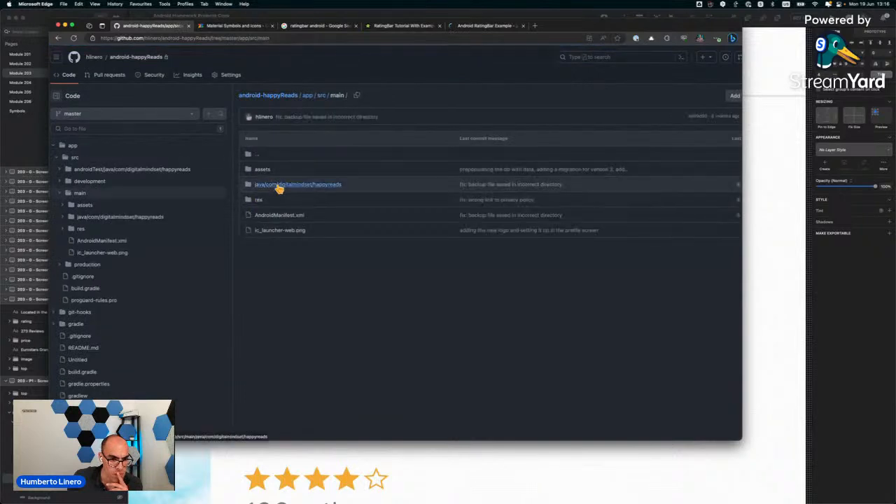
left_click(280, 185)
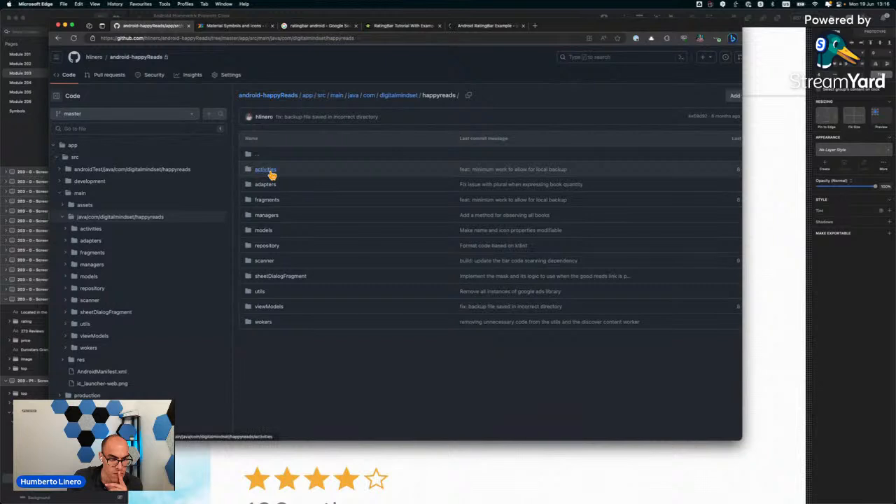
left_click(77, 361)
scroll(332, 306, "down", 1)
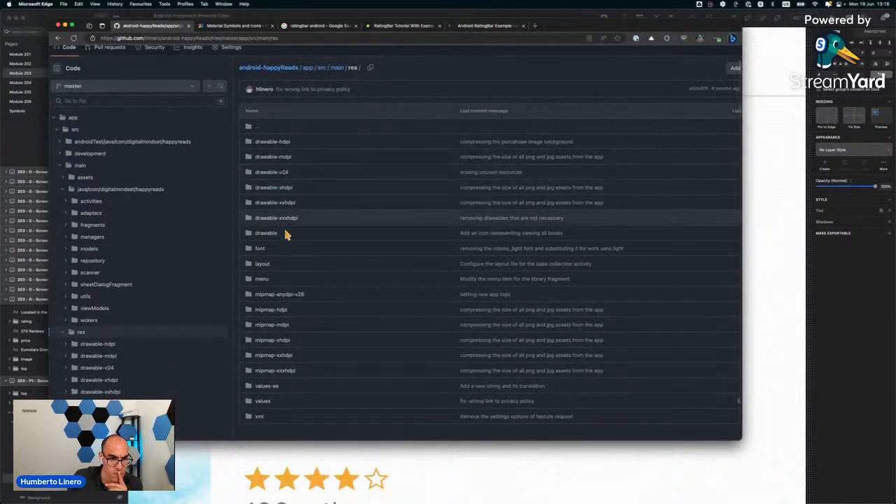
Open activity_book_details.xml from the res/layout folder and find the RatingBar element in its code.
left_click(263, 264)
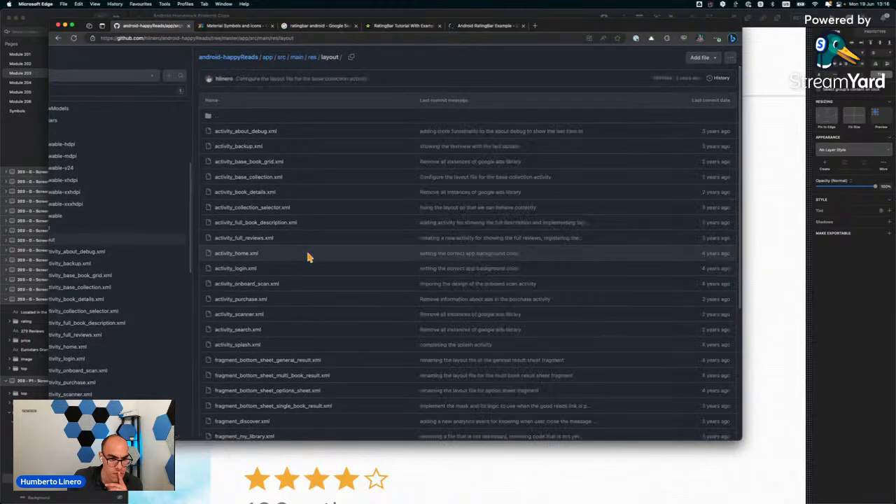
scroll(308, 258, "down", 2)
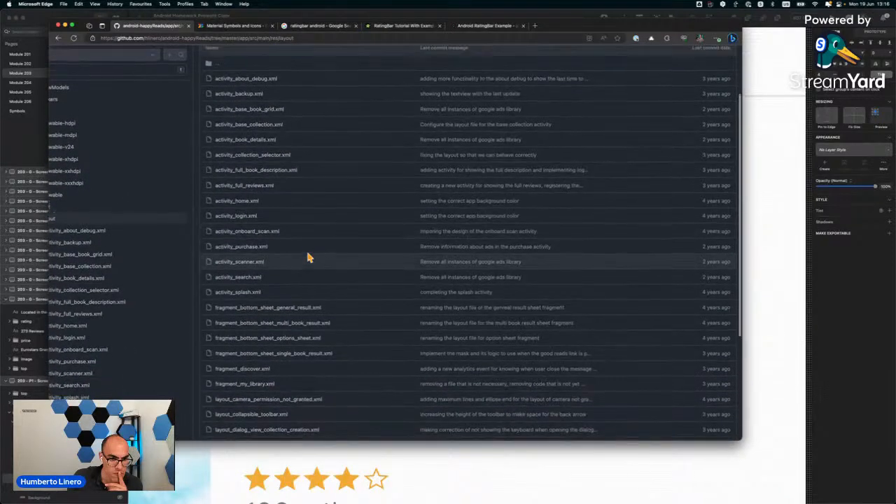
scroll(309, 257, "up", 1)
left_click(266, 160)
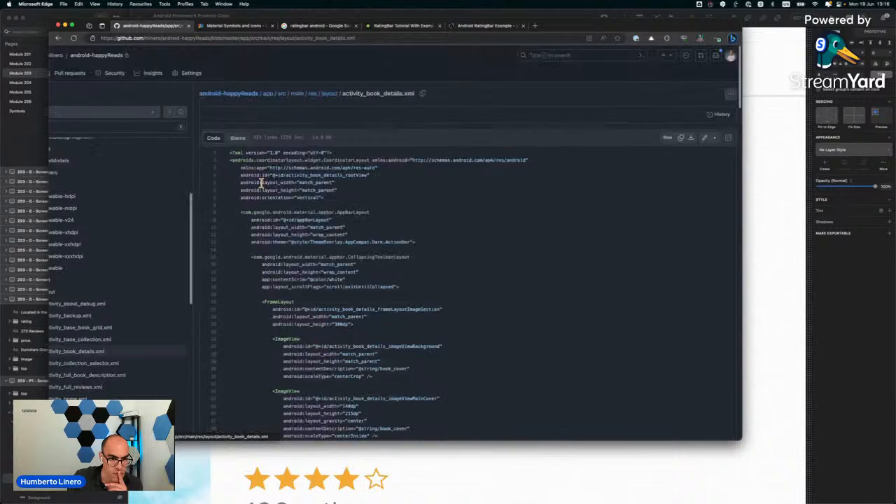
scroll(255, 298, "down", 5)
scroll(255, 299, "down", 3)
scroll(255, 298, "down", 3)
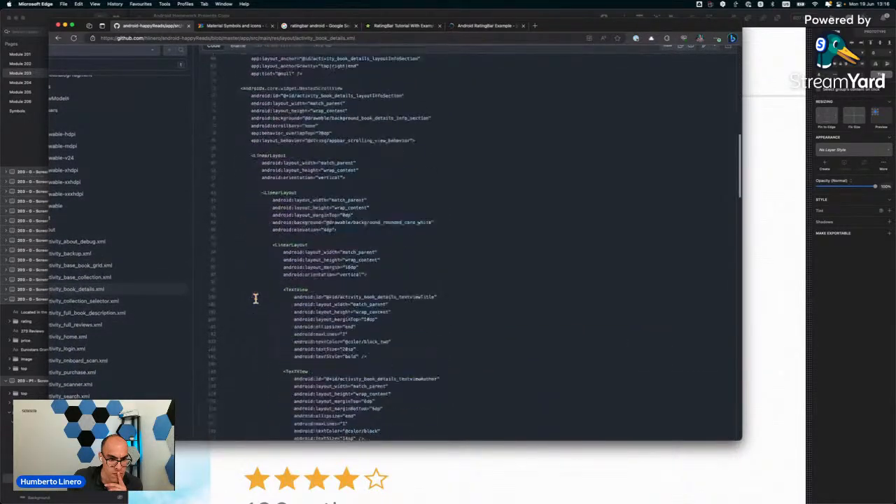
scroll(255, 299, "down", 6)
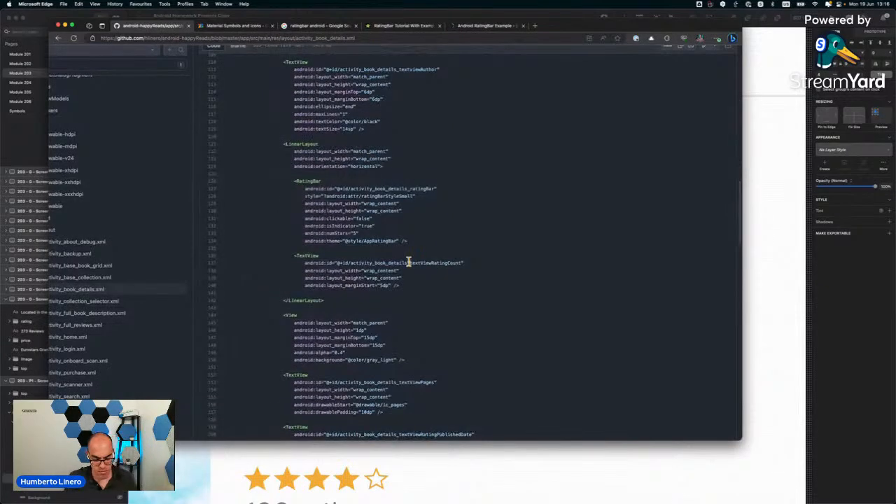
Search the file for "Rating" and examine the RatingBar element's attributes at a larger size.
key("super+f")
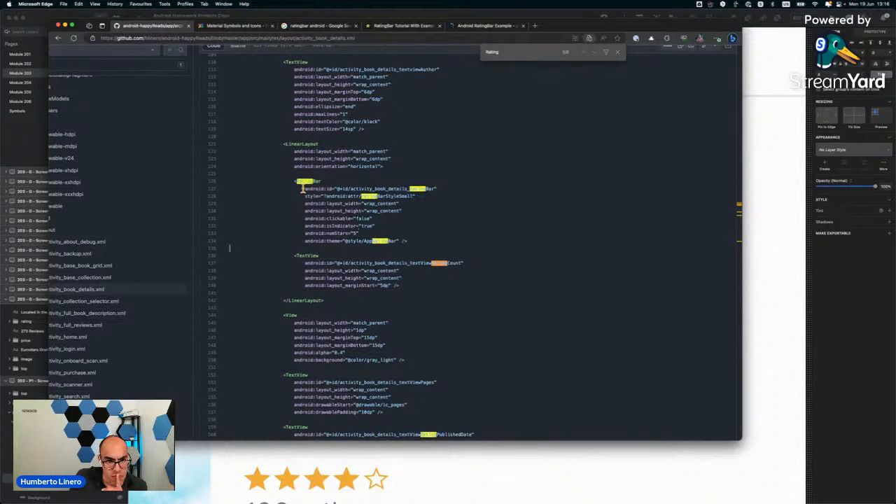
left_click(303, 188)
scroll(303, 188, "up", 5)
scroll(303, 189, "down", 3)
left_click(386, 172)
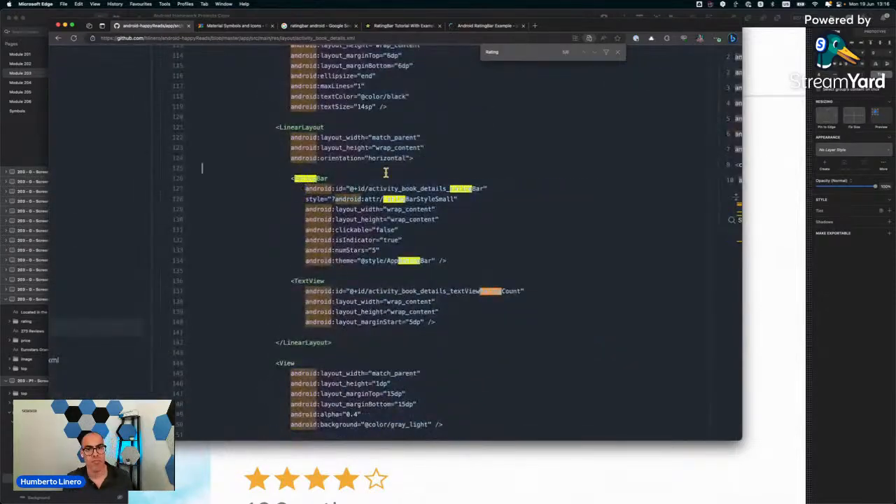
Return to the Javatpoint Android RatingBar Example and review its output images.
key("super+w")
key("super+shift+t")
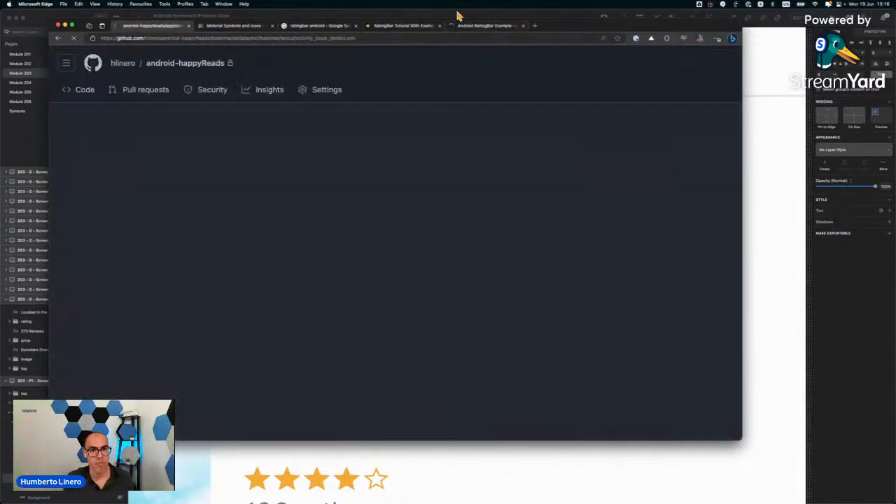
left_click(475, 26)
scroll(333, 208, "down", 3)
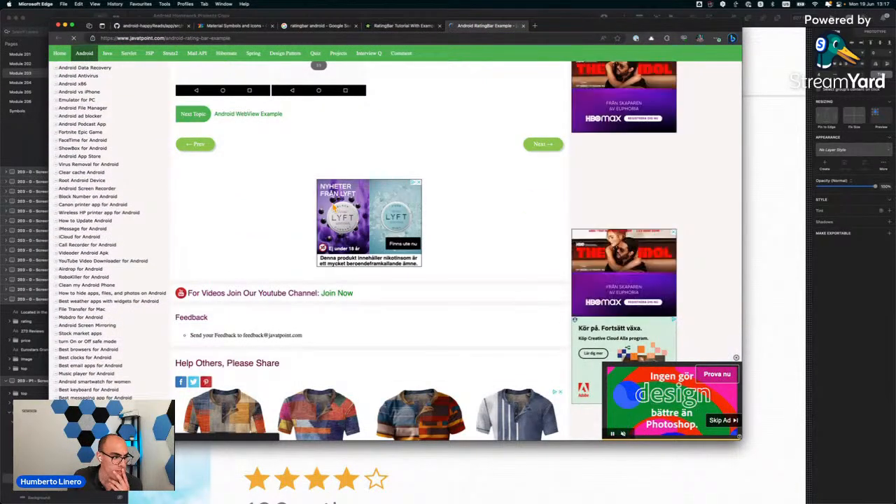
scroll(334, 208, "up", 5)
scroll(333, 208, "up", 5)
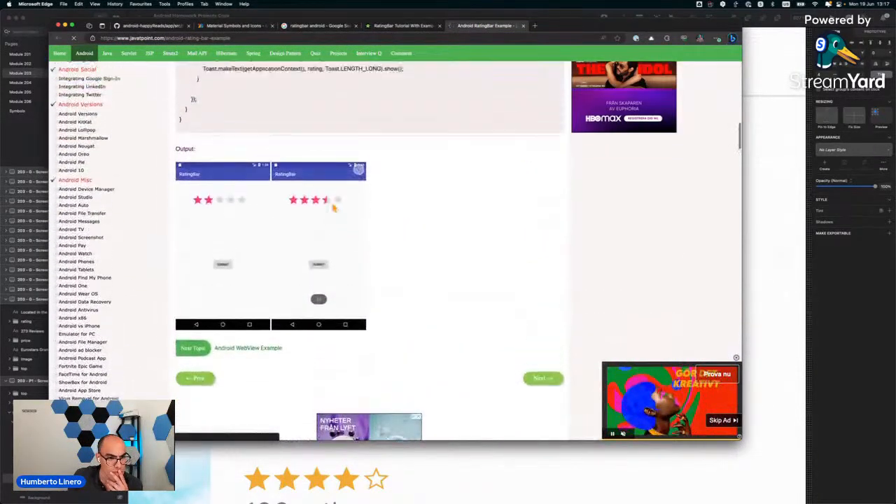
Switch to Sketch and examine the Discover screen's header and the star ratings of its first two books.
left_click(748, 160)
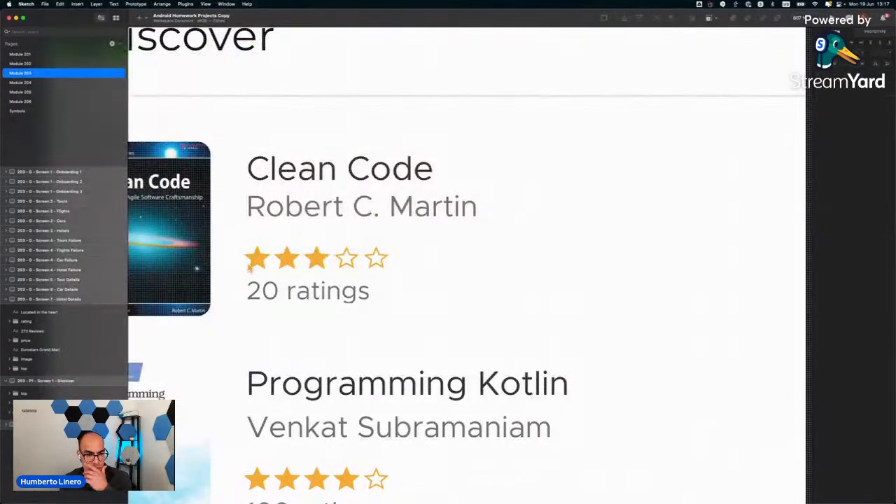
left_click(360, 286)
left_click(316, 328)
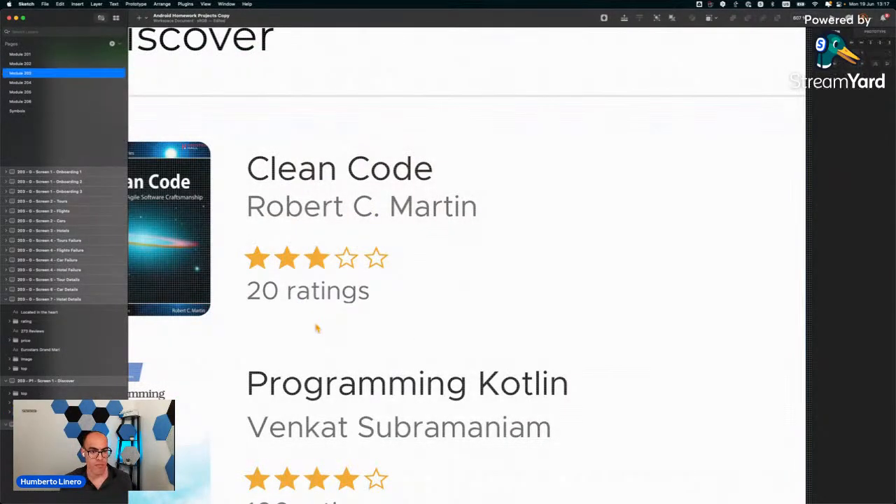
key("ctrl+Up")
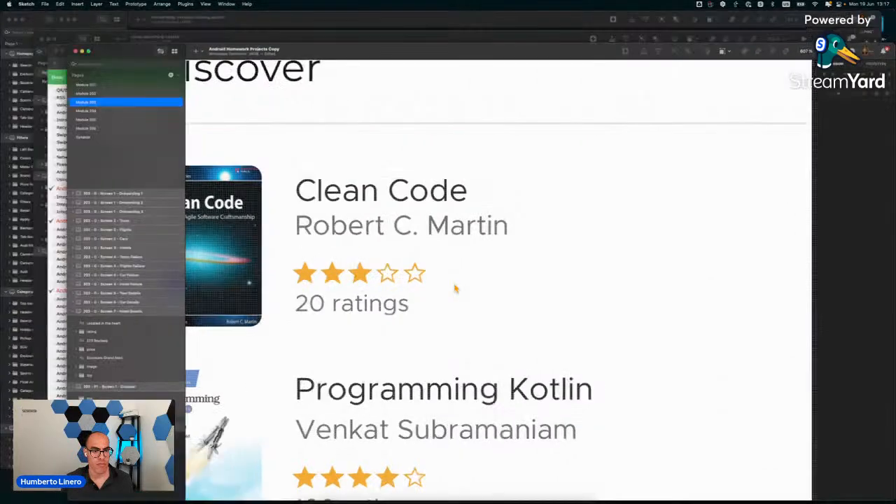
key("ctrl+Up")
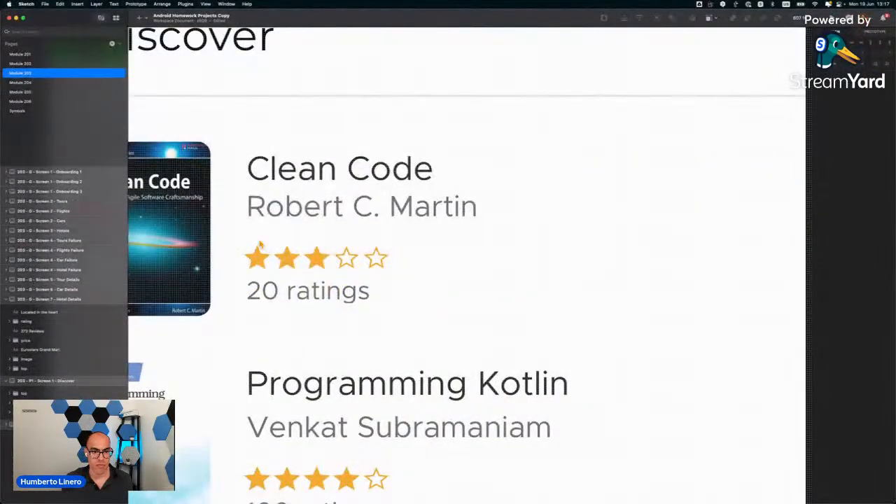
scroll(394, 243, "left", 3)
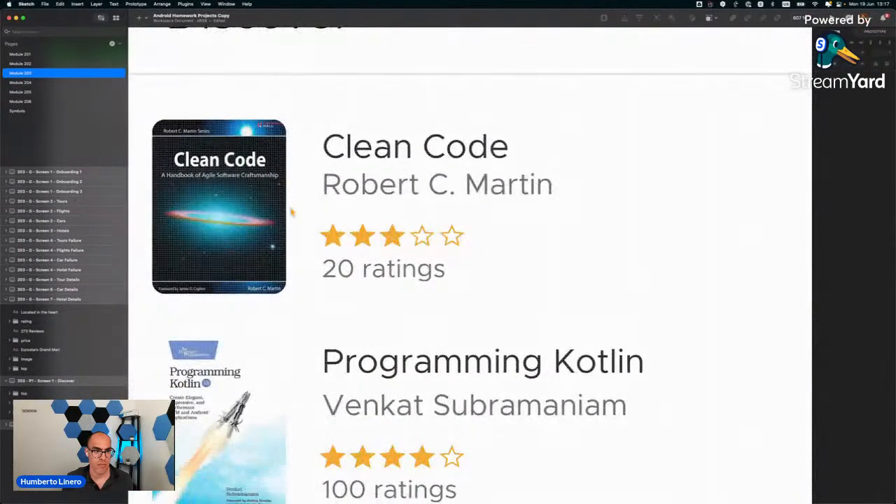
scroll(293, 212, "down", 3)
left_click(232, 142)
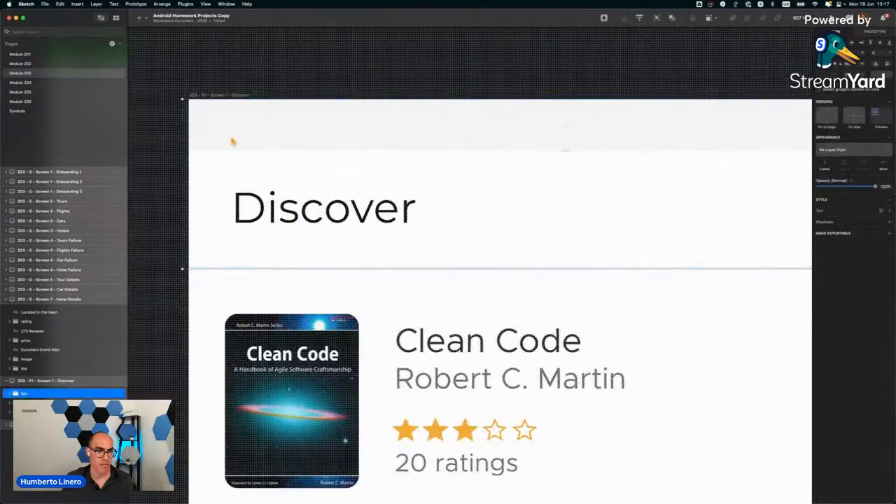
left_click(232, 62)
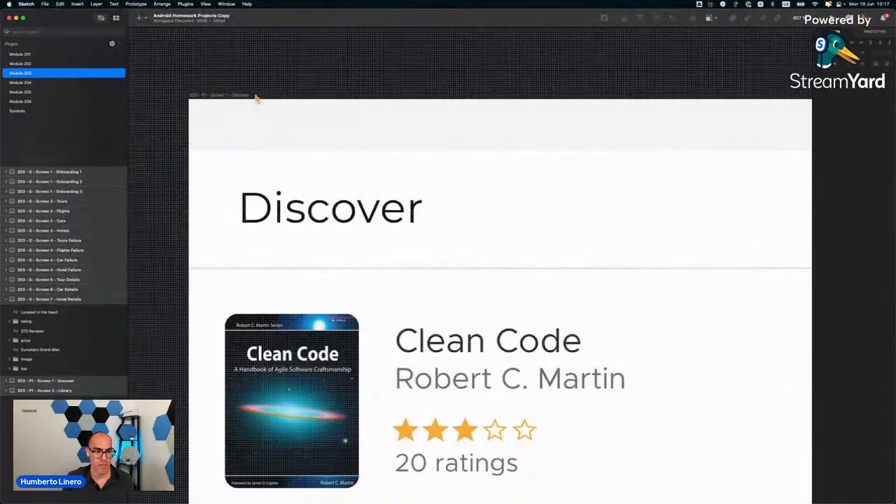
left_click(116, 175)
left_click(176, 157)
scroll(172, 204, "down", 5)
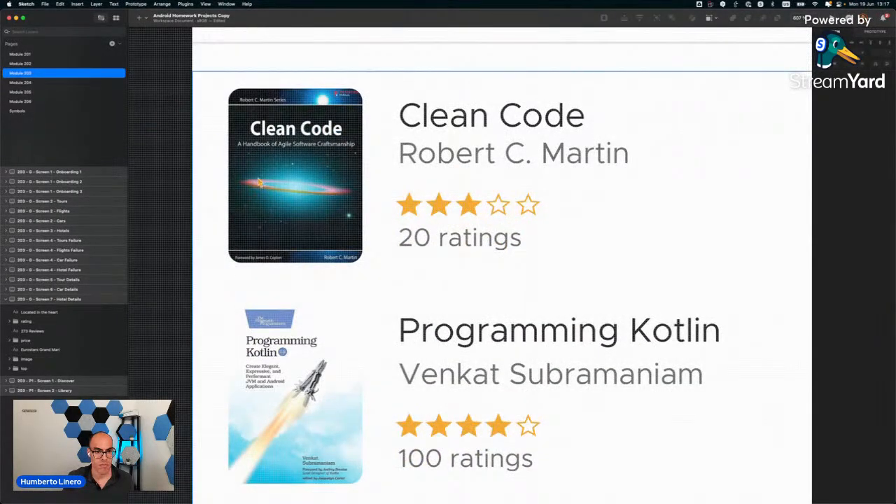
Save Android Homework Projects Copy, skip embedding the fonts, and quit Sketch.
key("super+s")
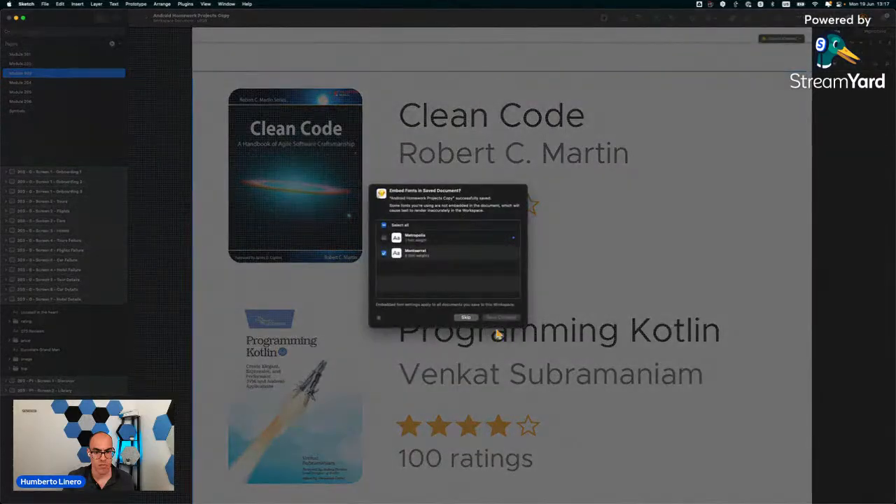
left_click(465, 317)
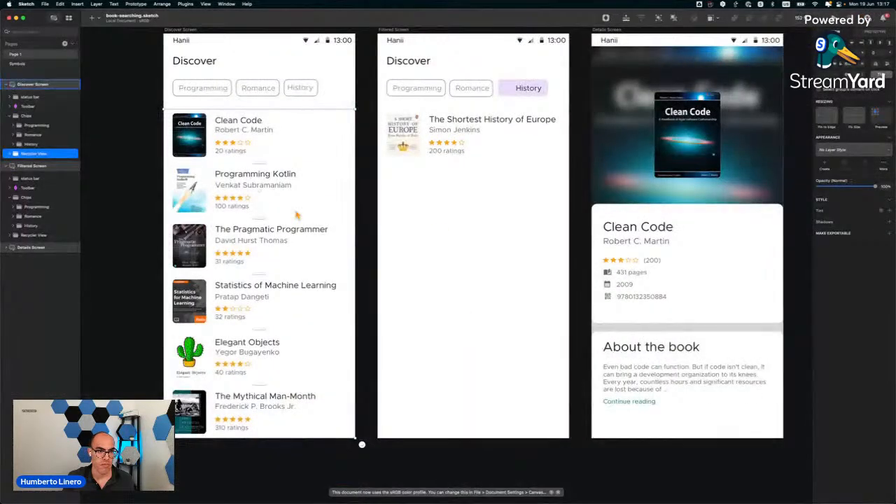
left_click(116, 138)
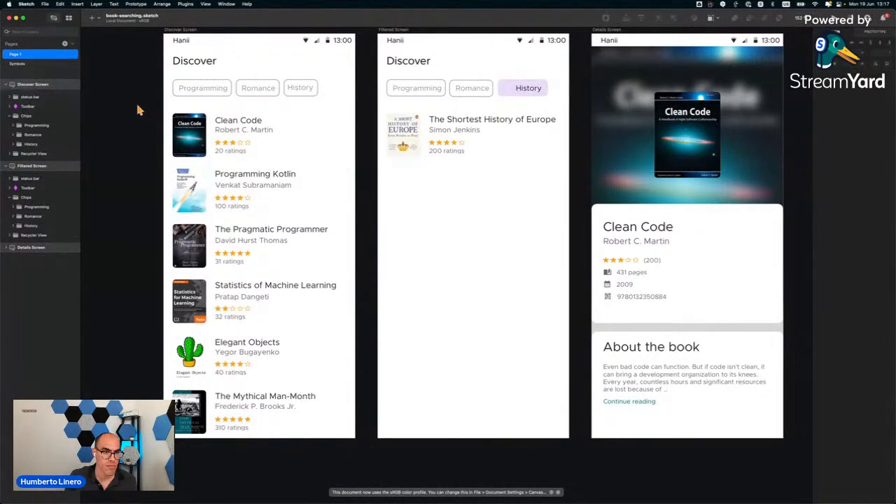
key("super+q")
Relaunch Sketch and open Android Homework Projects Copy from My Drafts.
key("super+space")
type("ske")
key("Return")
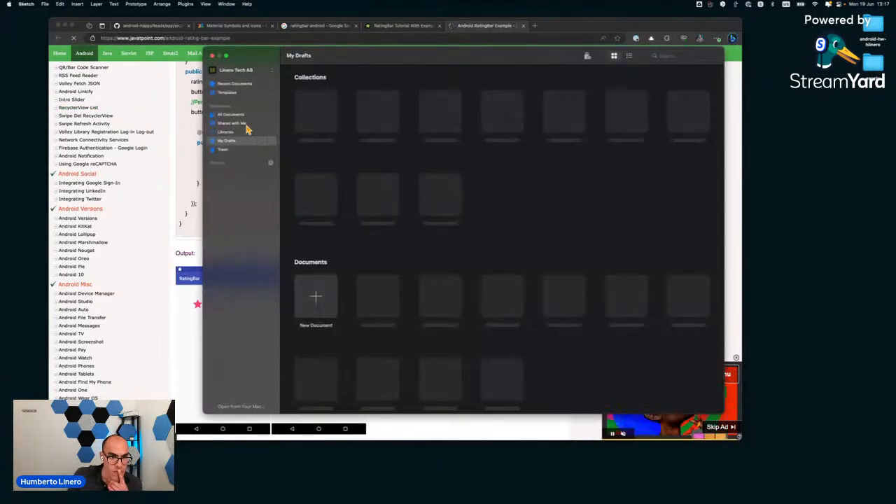
left_click(230, 141)
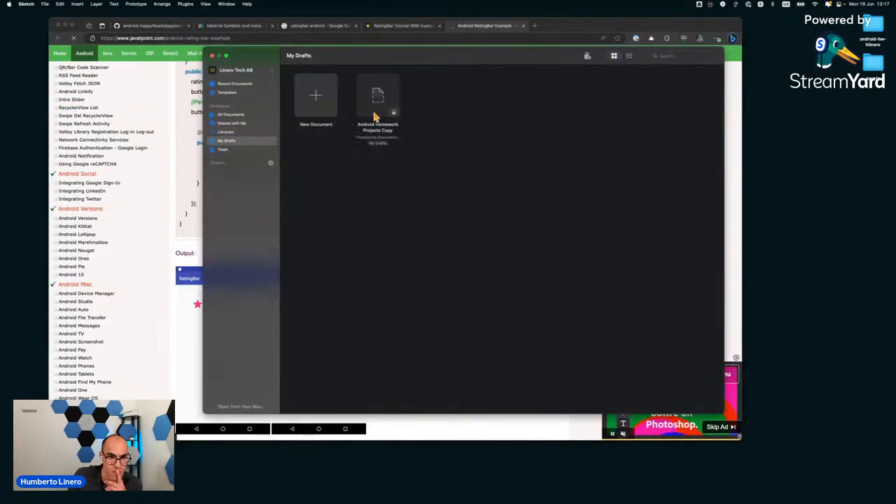
left_click(374, 117)
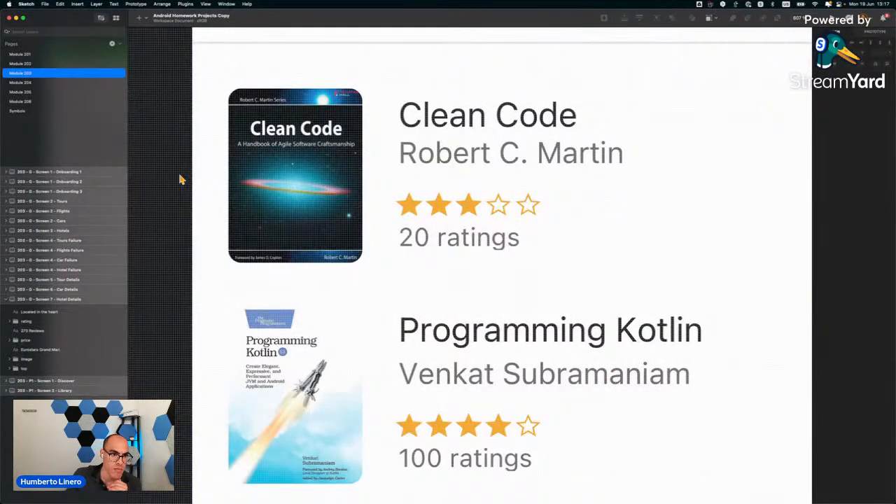
Show the Module 203 page and bring the P1 Discover and Library artboards into view side by side.
left_click(21, 92)
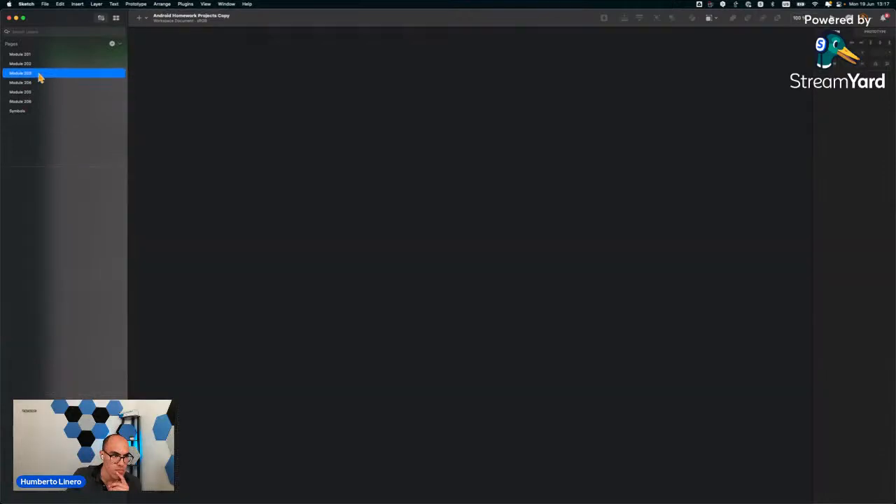
left_click(39, 73)
scroll(180, 167, "down", 10)
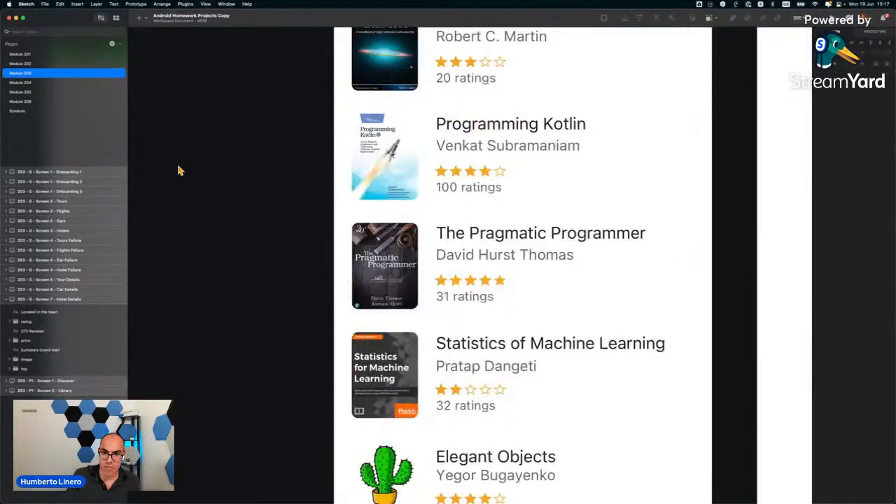
key("super+minus")
key("super+minus")
scroll(434, 235, "right", 3)
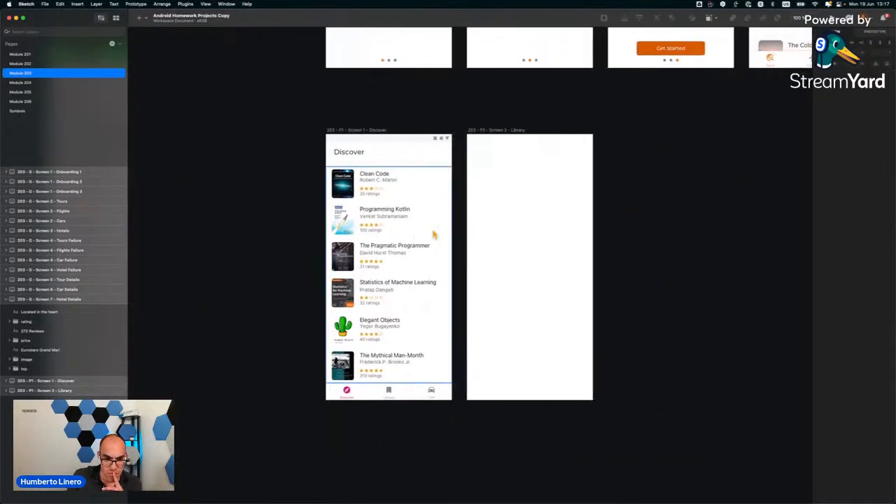
scroll(476, 246, "right", 3)
scroll(476, 247, "down", 1)
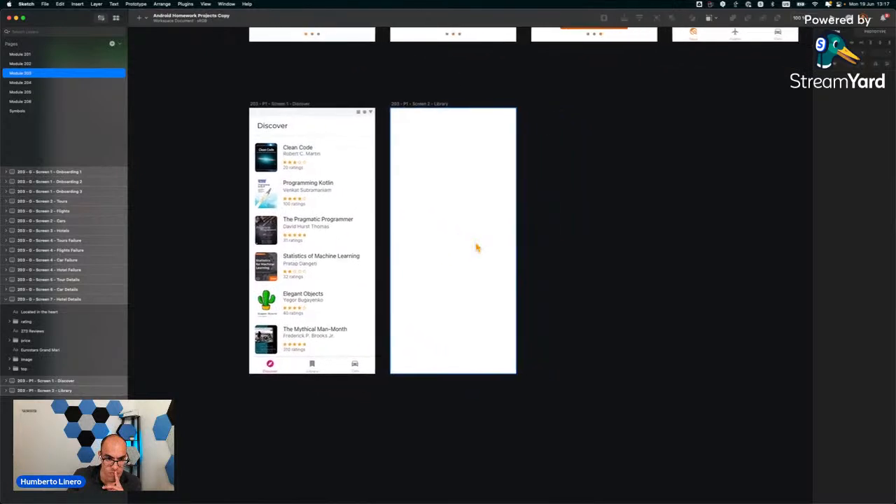
Open the recent document book-searching.sketch alongside the homework document.
left_click(45, 3)
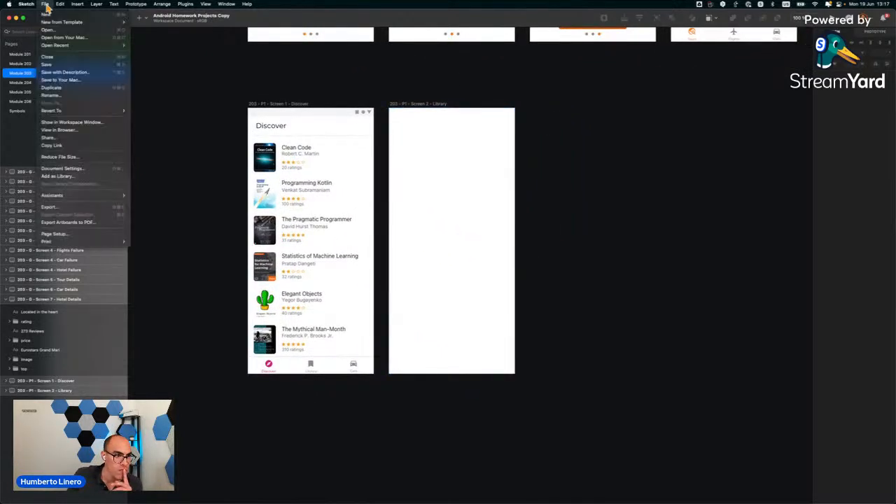
mouse_move(70, 45)
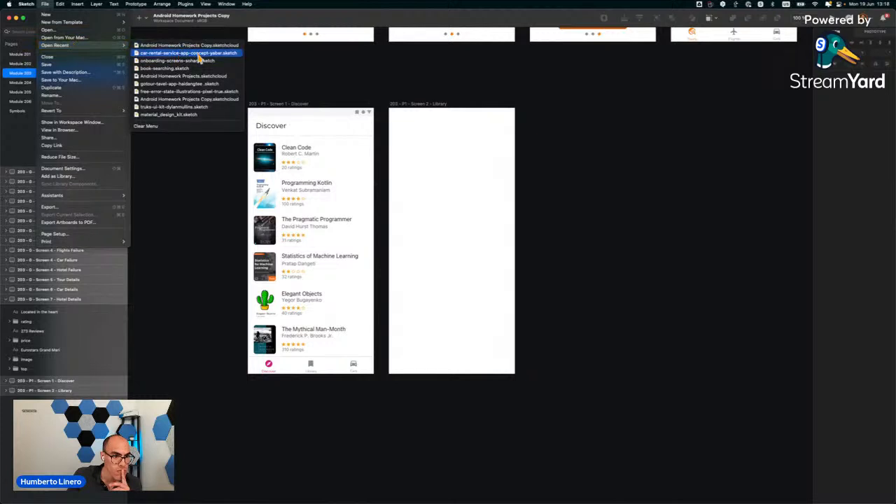
left_click(190, 68)
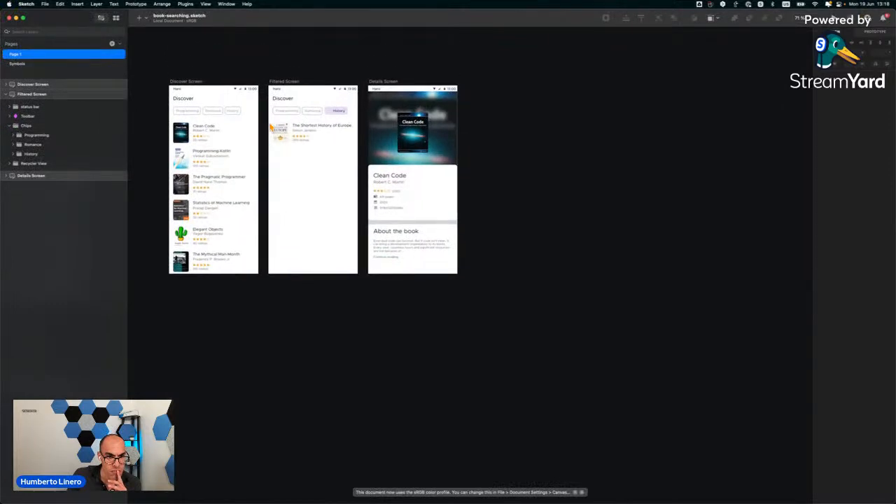
key("super+Tab")
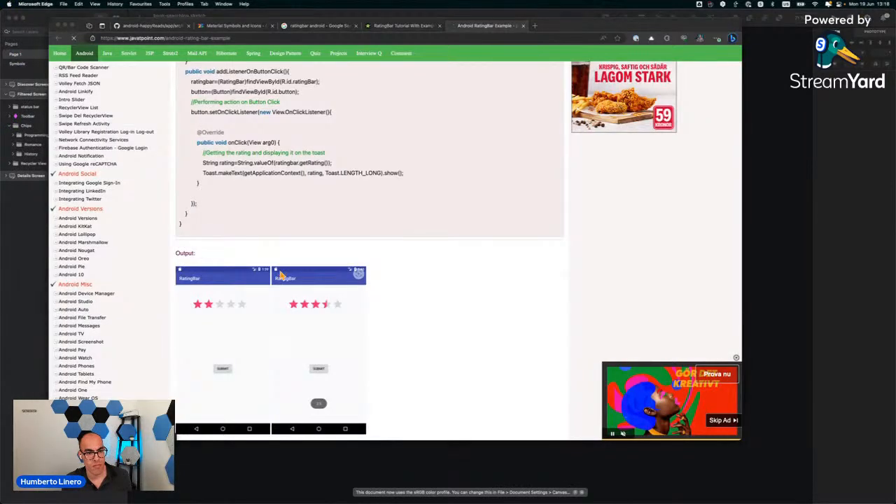
key("super+Tab")
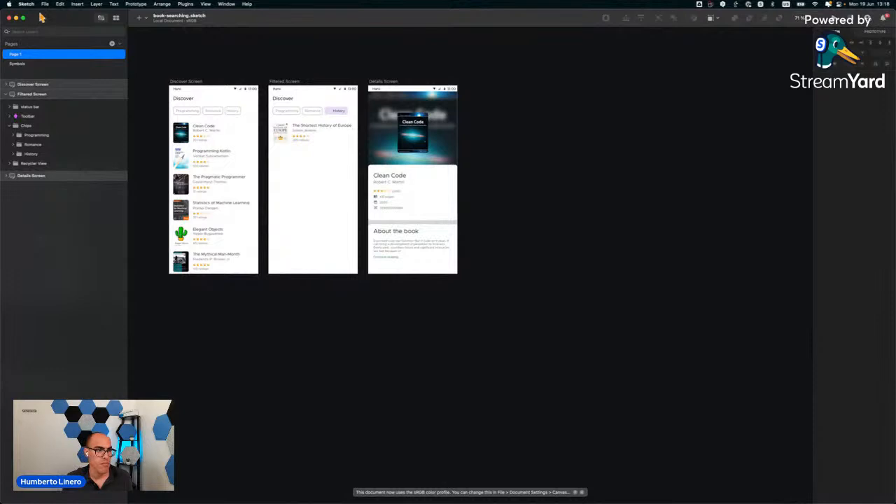
Move the book-searching.sketch window aside and return to Android Homework Projects Copy to view the Discover screen's book list up close.
left_click_drag(40, 18, 177, 111)
left_click(242, 90)
scroll(285, 205, "right", 1)
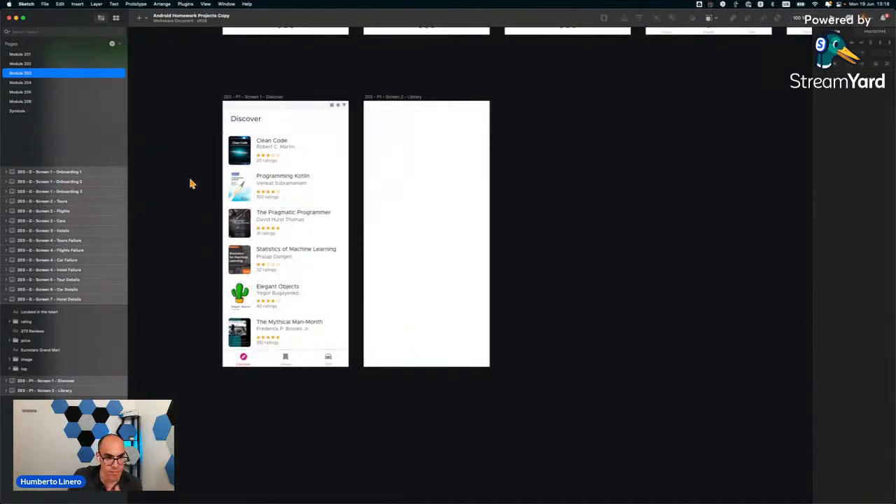
key("super+plus")
scroll(193, 184, "left", 5)
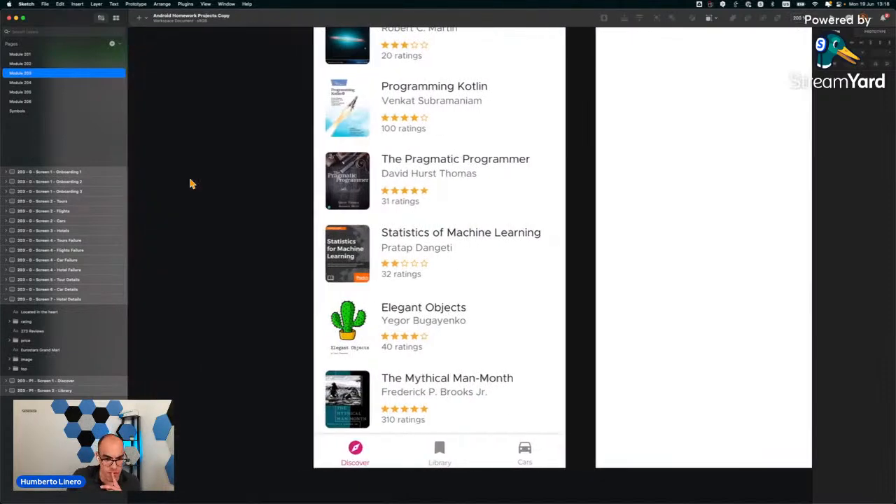
Copy the top group with the system and app bars from the Discover artboard to the Library artboard.
scroll(192, 183, "right", 1)
scroll(193, 183, "right", 1)
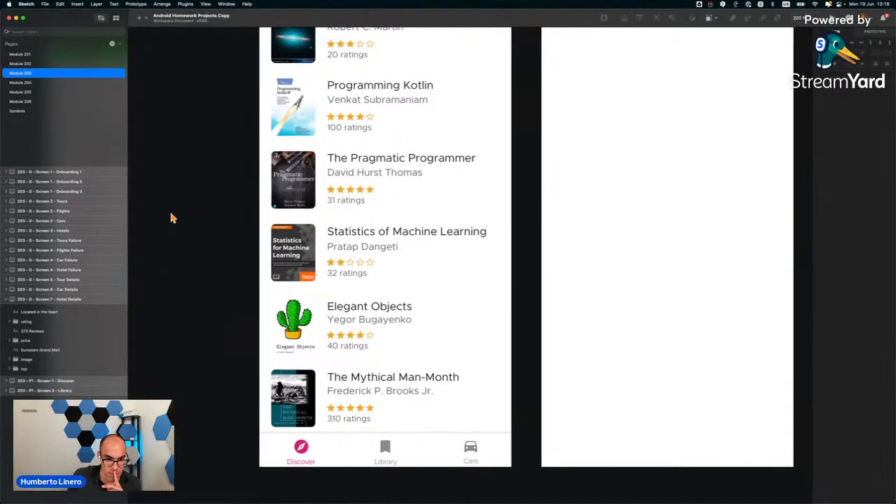
scroll(178, 222, "up", 10)
scroll(178, 222, "right", 4)
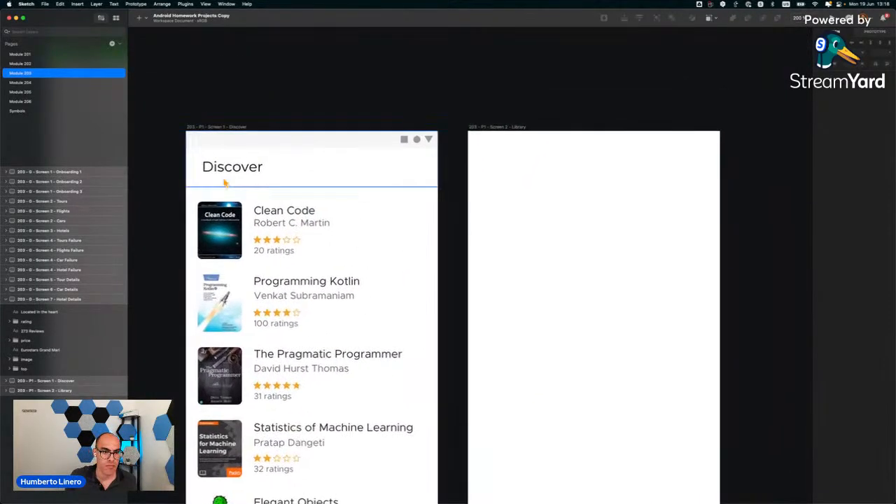
left_click(241, 145)
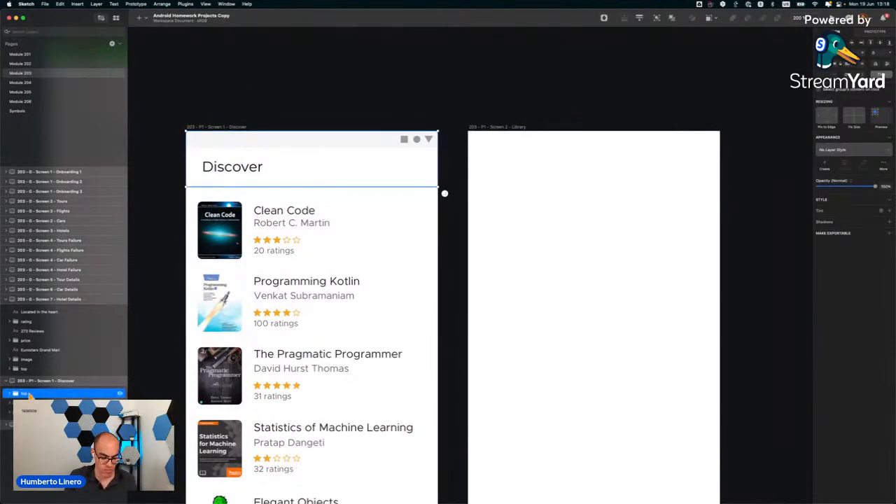
key("super+v")
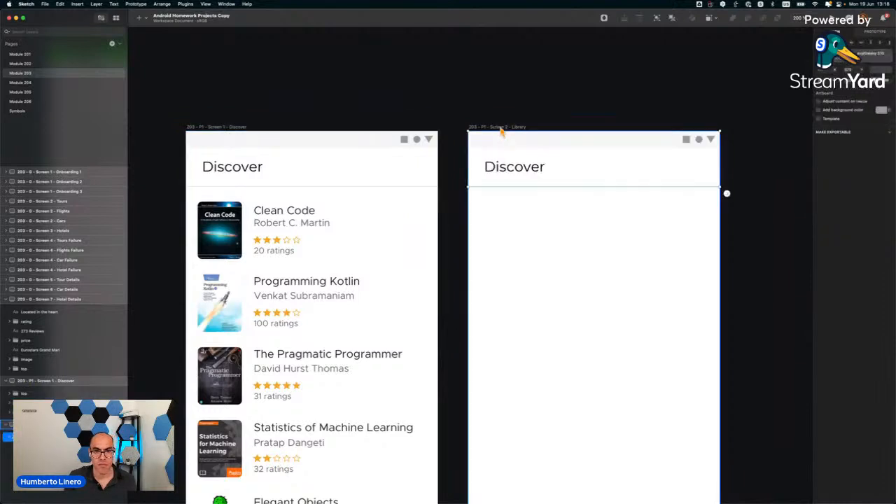
Change the app bar title on the Library artboard to "Library".
scroll(553, 123, "right", 3)
scroll(553, 122, "down", 1)
double_click(425, 137)
type("Livra")
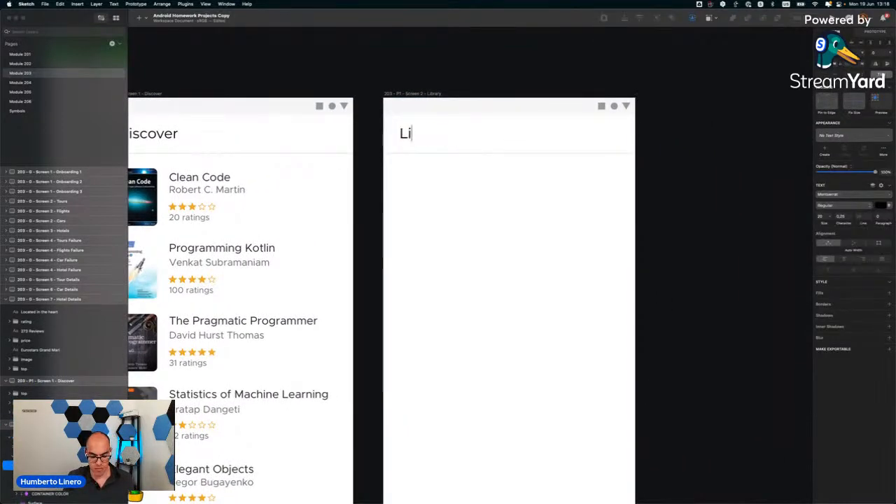
key("BackSpace")
key("BackSpace")
key("BackSpace")
type("brary")
key("Escape")
Change the label of the Cars tab in the Discover screen's bottom bar to "Profile".
scroll(648, 195, "down", 10)
scroll(647, 194, "left", 3)
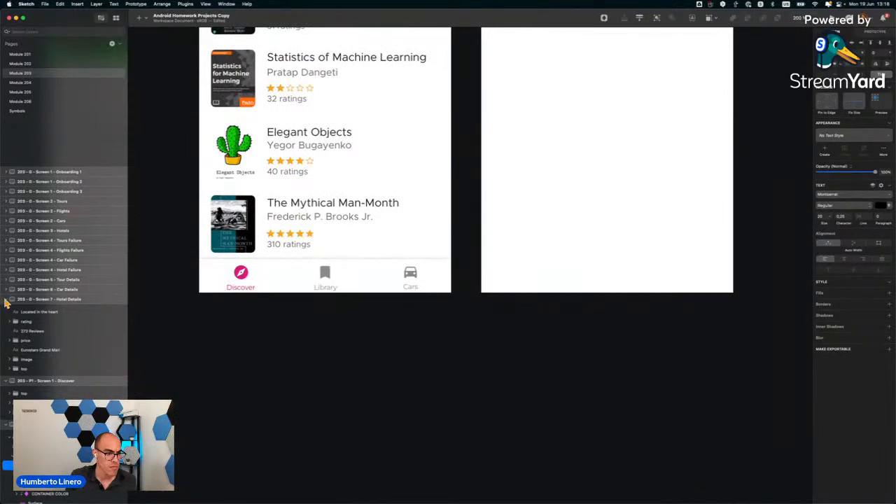
left_click(5, 301)
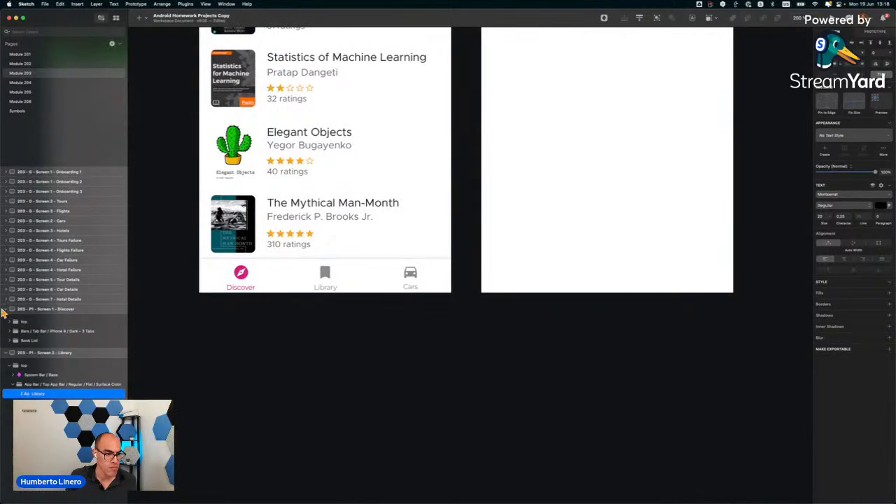
left_click(35, 334)
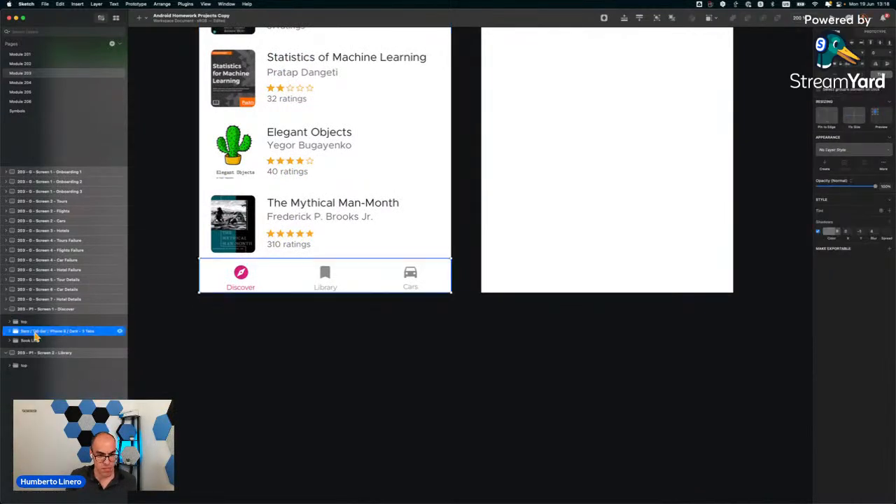
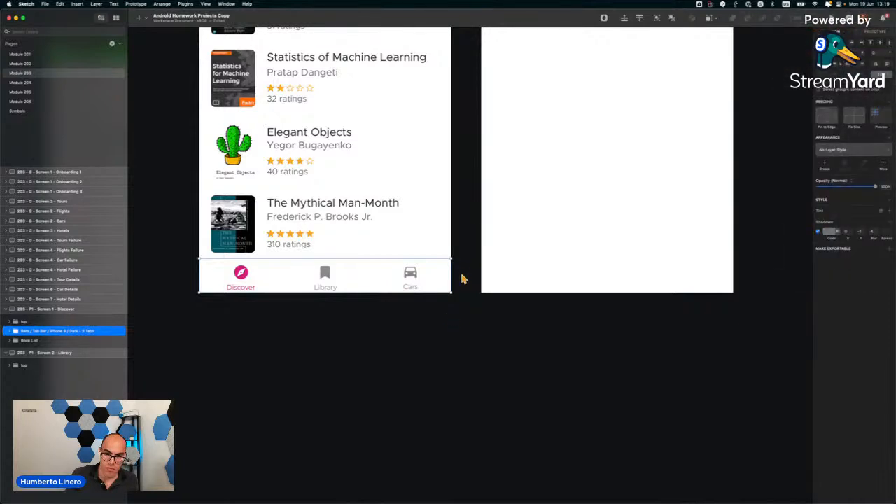
scroll(459, 289, "up", 5)
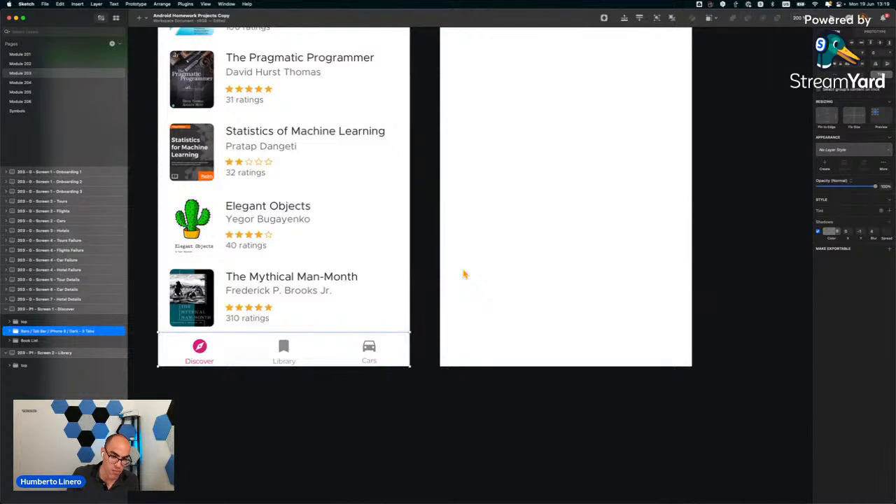
scroll(464, 275, "up", 5)
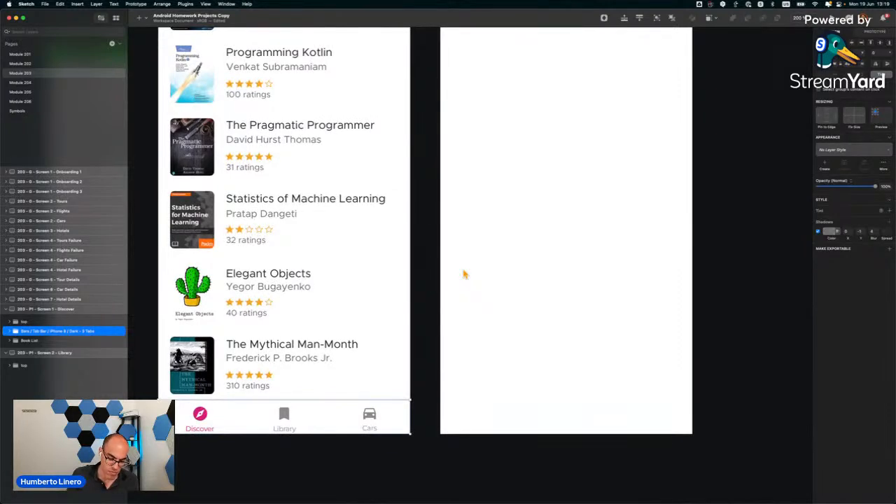
left_click(372, 431)
left_click(369, 430)
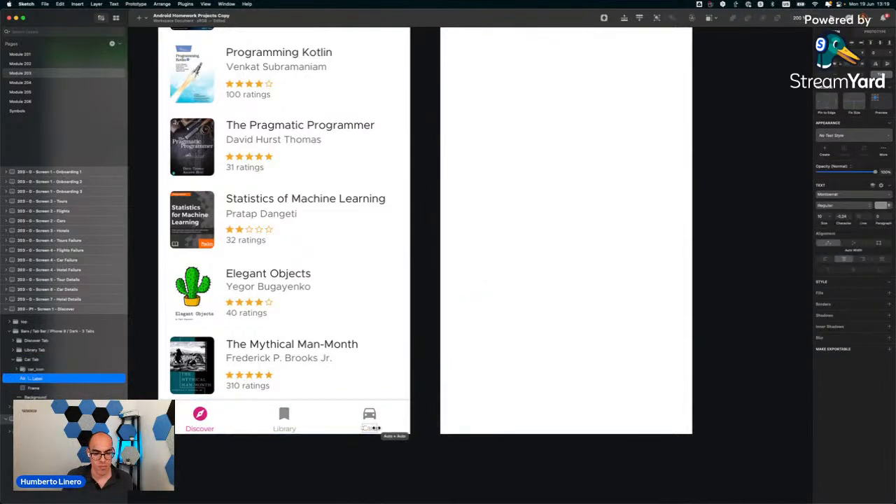
scroll(376, 429, "up", 3)
double_click(373, 429)
type("Profile")
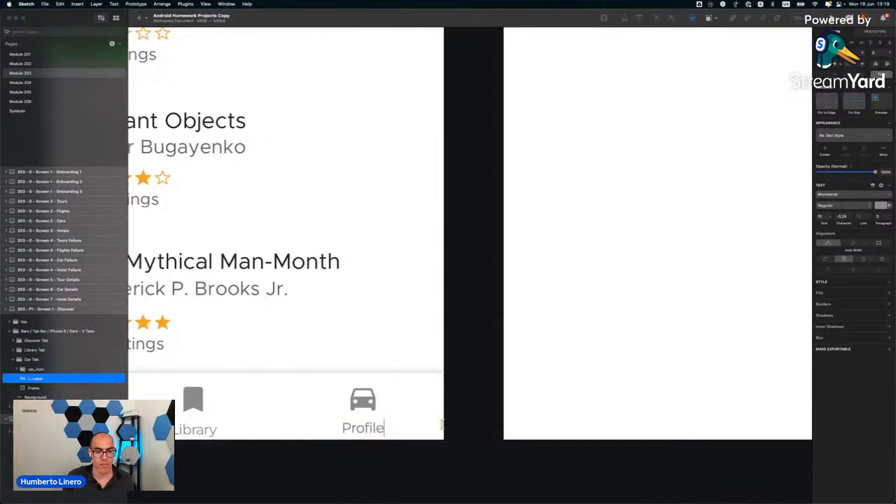
Switch to Microsoft Edge, search the Google Fonts Material Icons for "profile" and look through the filled icons.
key("super+Tab")
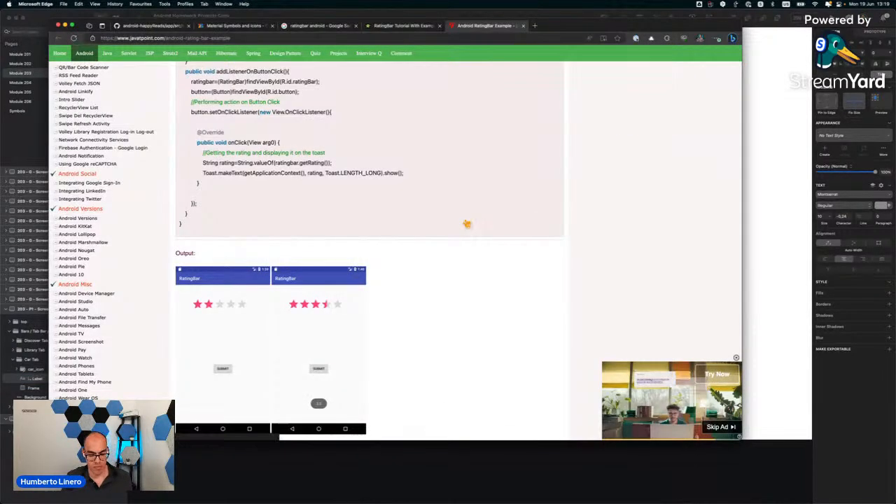
key("super+2")
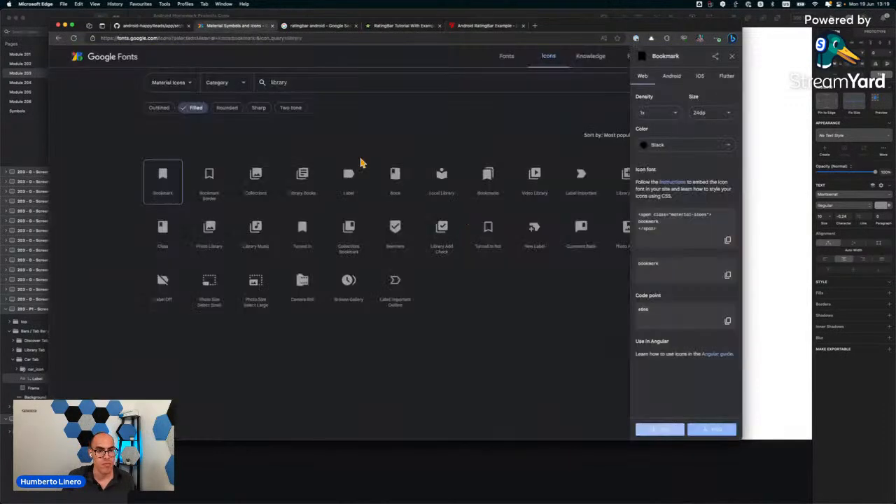
double_click(279, 82)
type("profile")
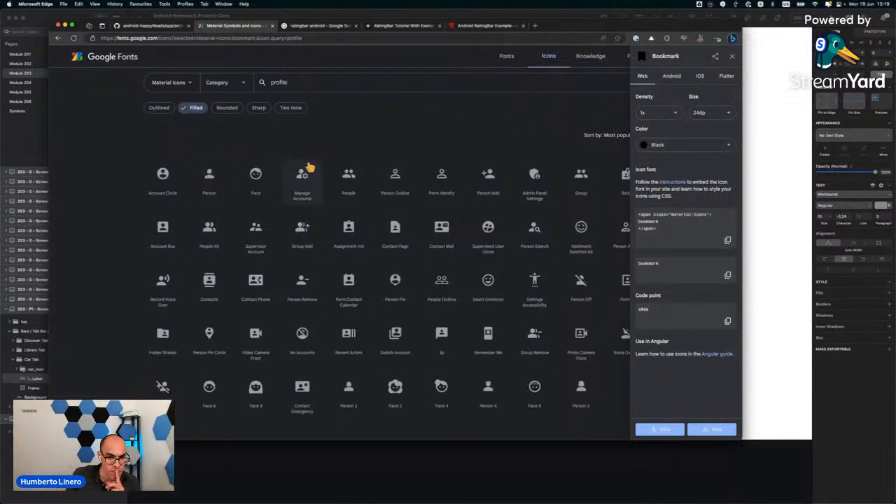
left_click(732, 56)
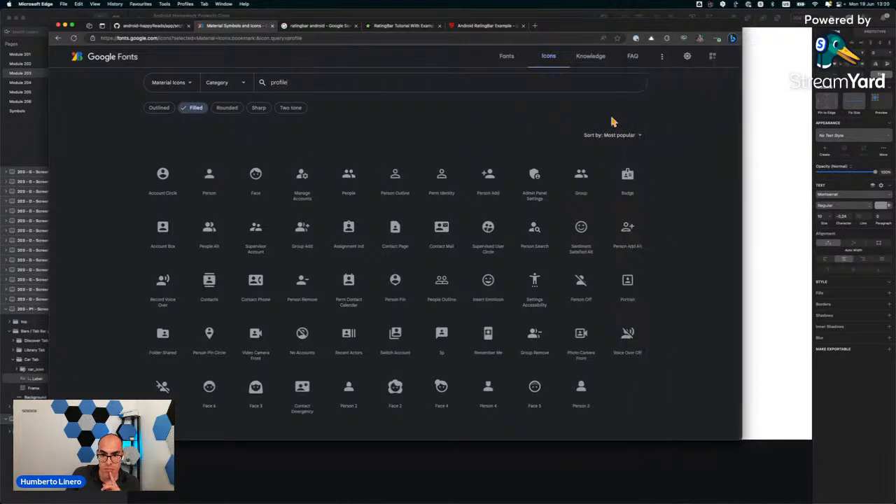
scroll(561, 208, "down", 1)
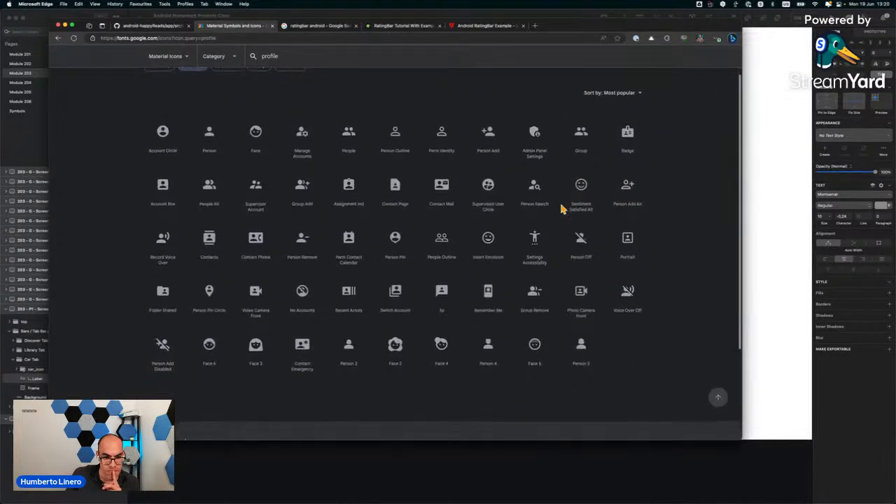
scroll(563, 210, "up", 1)
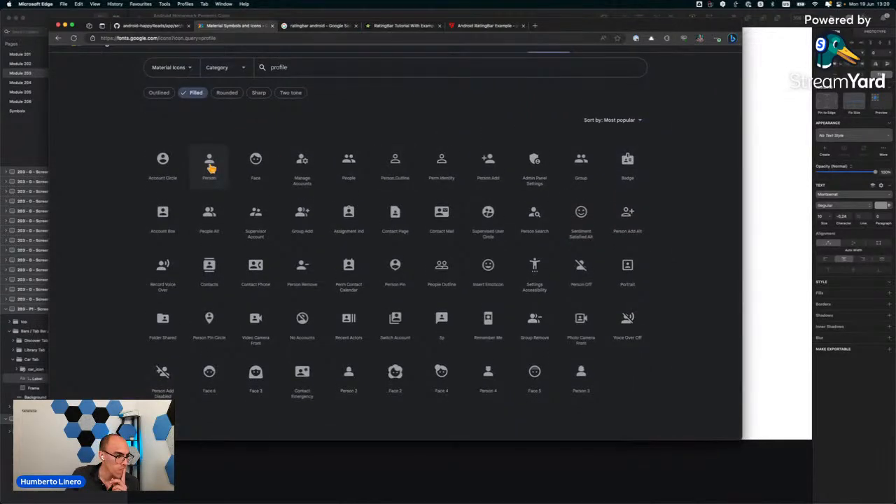
Download the filled Person icon as a 24dp SVG and return to Sketch.
left_click(211, 168)
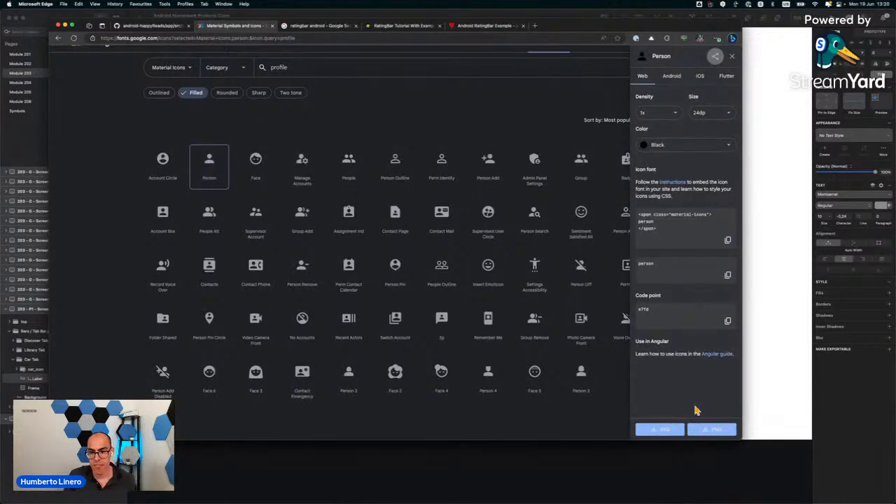
left_click(662, 429)
key("super+Tab")
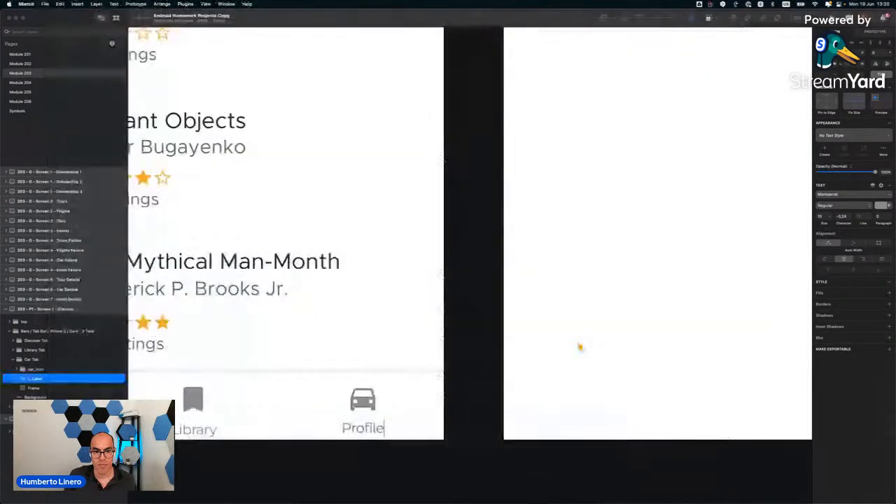
Rename the Car Tab group in the Discover artboard's tab bar to "Profile Tab".
left_click(9, 332)
left_click(9, 332)
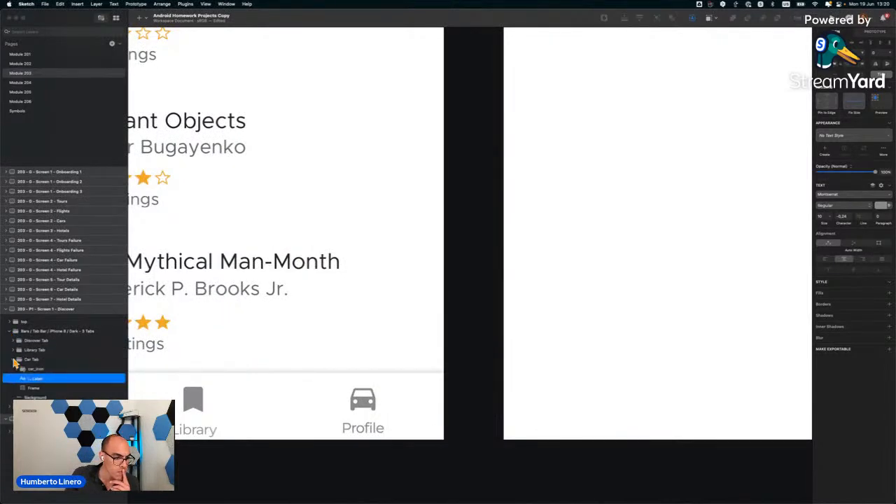
left_click(13, 360)
left_click(31, 360)
double_click(26, 360)
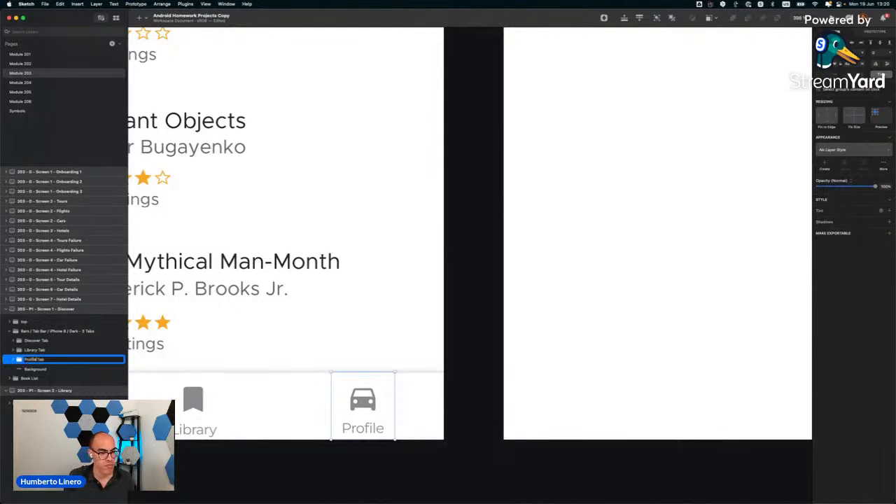
key("Return")
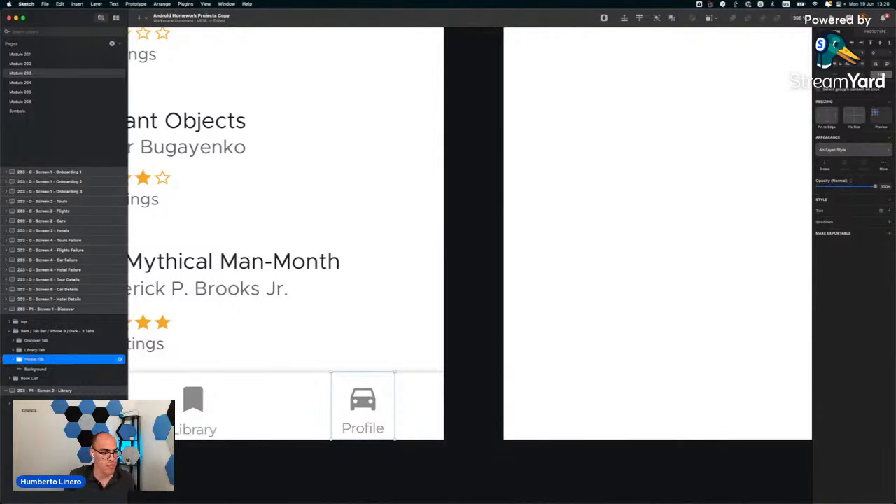
Delete the car icon from the Profile Tab group and place the downloaded person SVG centred above the label.
left_click(16, 362)
left_click(28, 369)
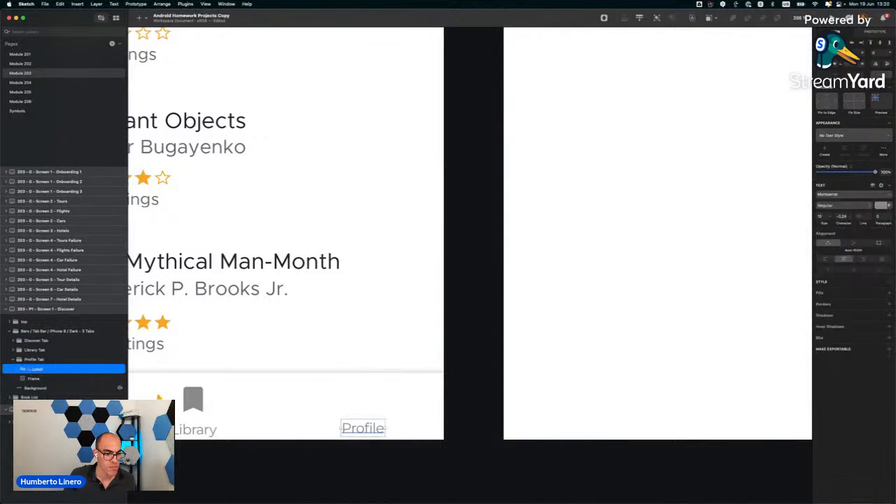
left_click(541, 487)
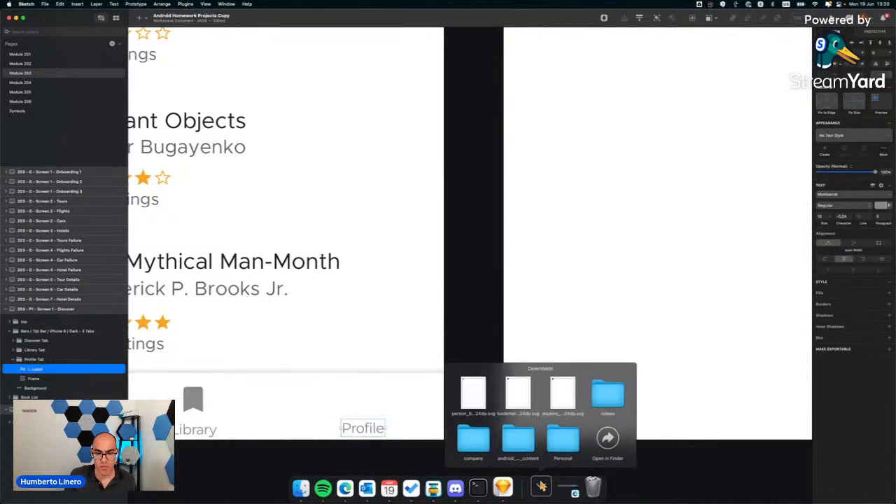
left_click_drag(475, 398, 365, 401)
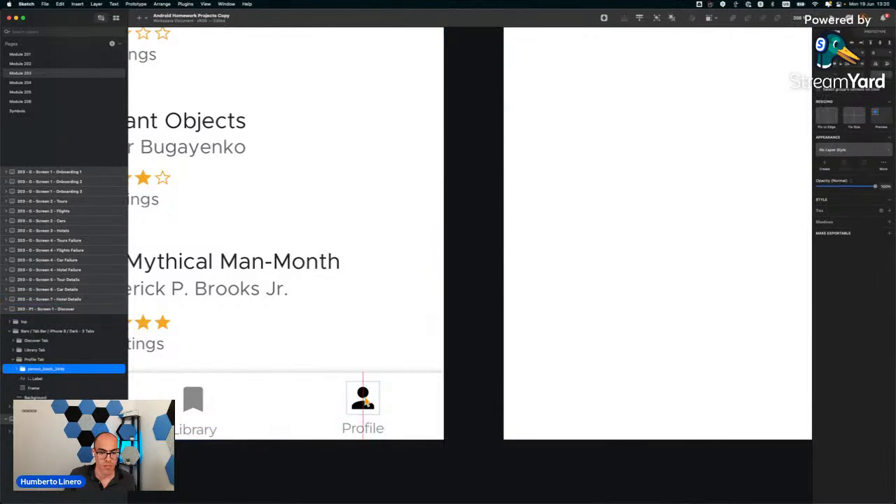
Rename the person icon group to "profile_icon" and delete the bounding Path layer inside it.
double_click(30, 370)
type("profile_icon")
key("Return")
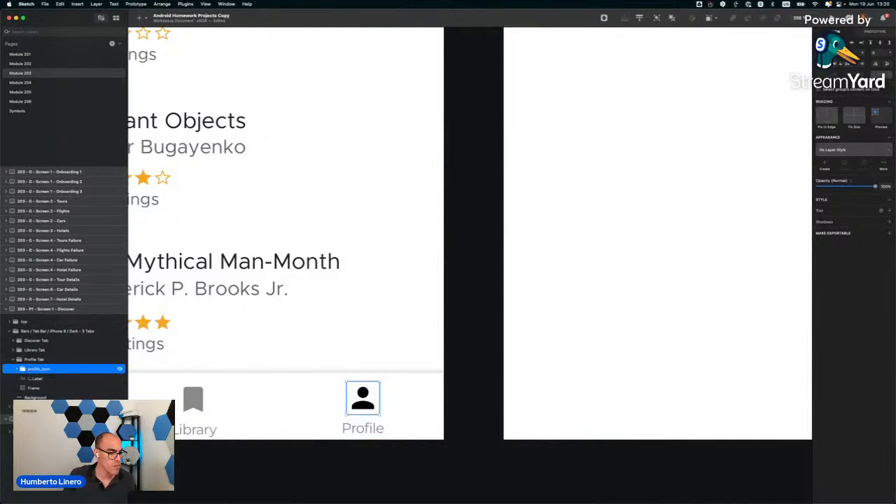
left_click(17, 369)
left_click(44, 389)
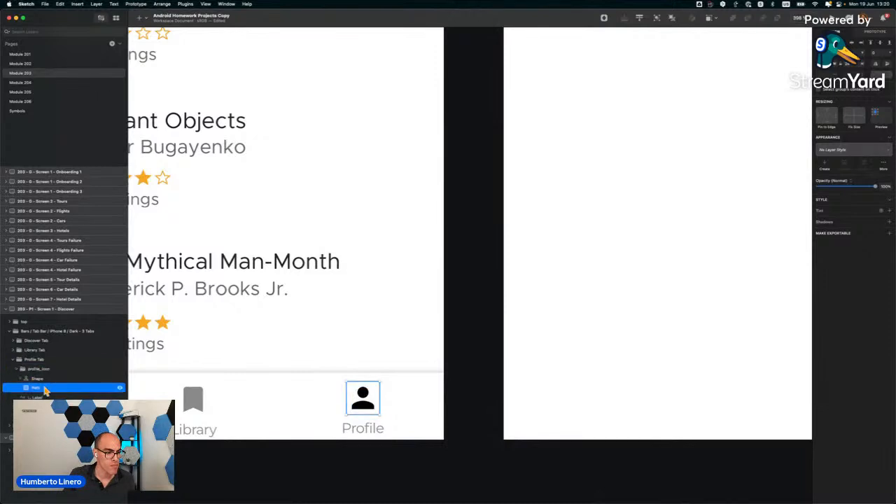
left_click(39, 379)
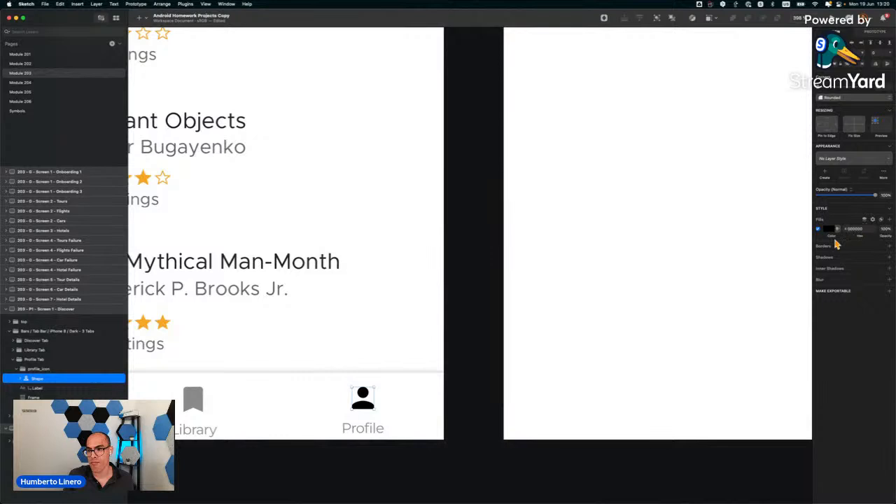
Add a #898989 tint to the profile_icon group in the Discover tab bar.
left_click(464, 378)
left_click(56, 370)
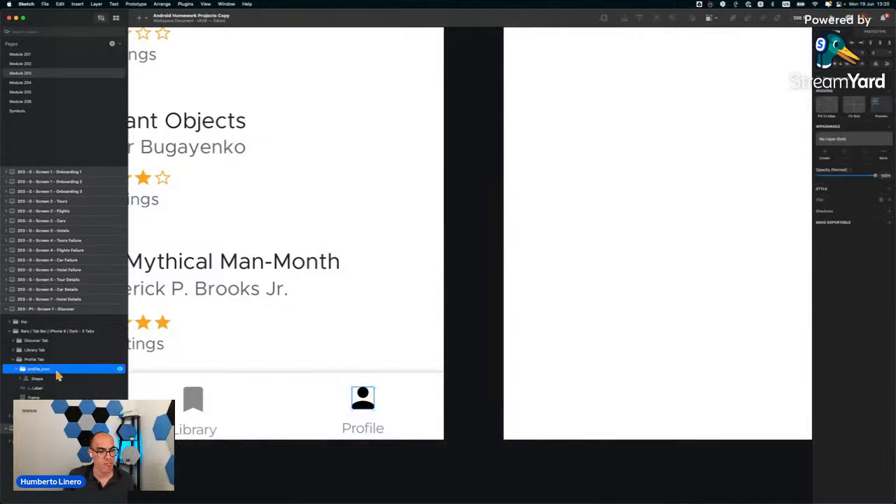
left_click(891, 201)
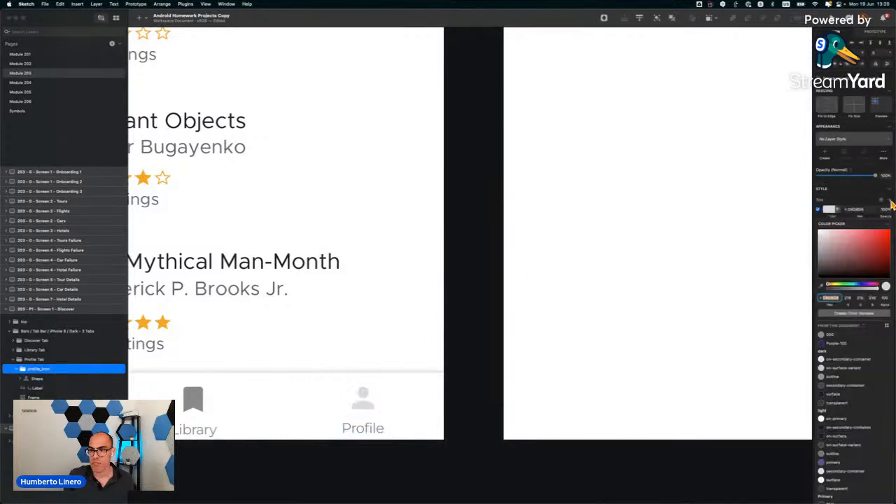
left_click(859, 209)
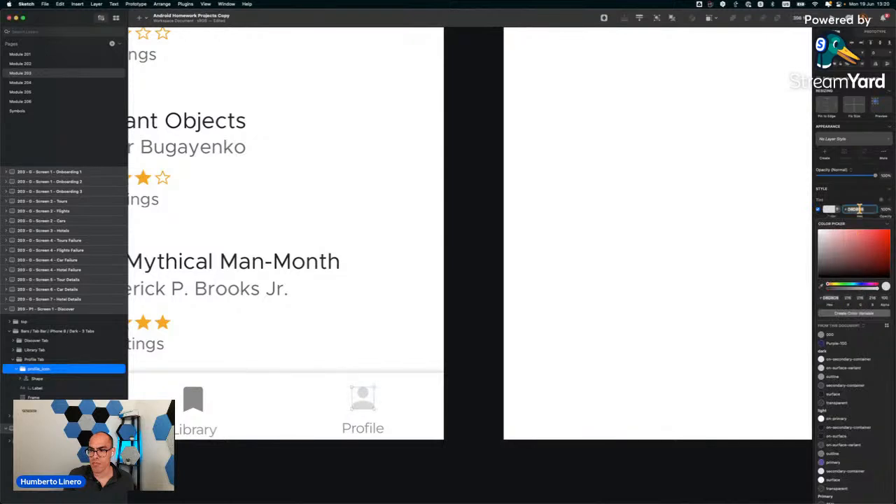
type("EE")
key("Return")
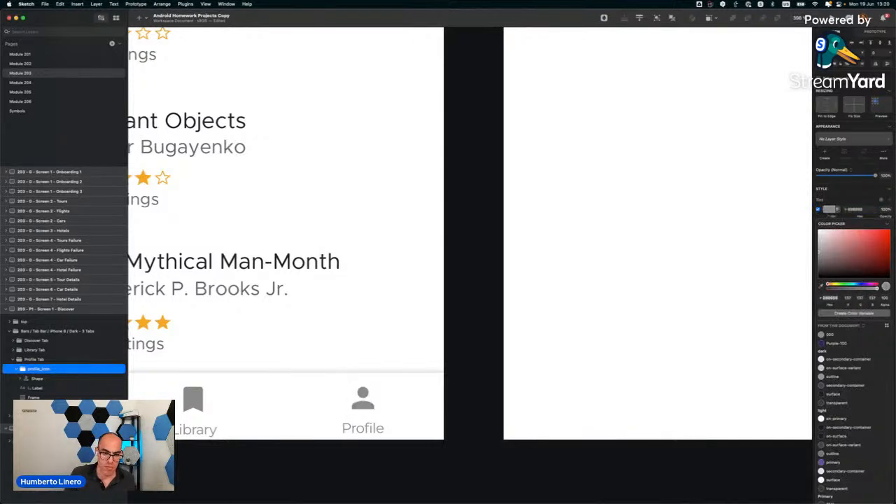
left_click(356, 464)
scroll(356, 464, "down", 5)
scroll(356, 464, "left", 3)
scroll(356, 464, "right", 1)
scroll(283, 268, "down", 5)
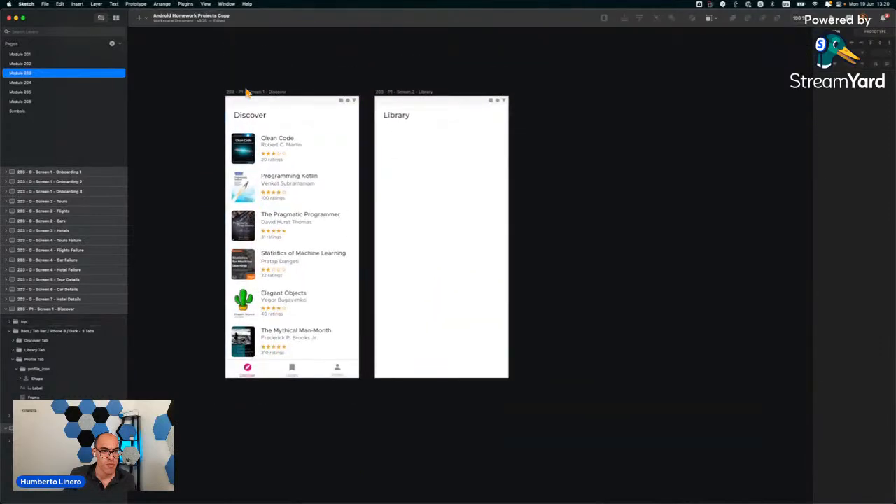
Show the rulers on the Discover artboard and add horizontal guides at the Discover label's baseline and the compass icon's bottom edge.
left_click(247, 93)
key("ctrl+r")
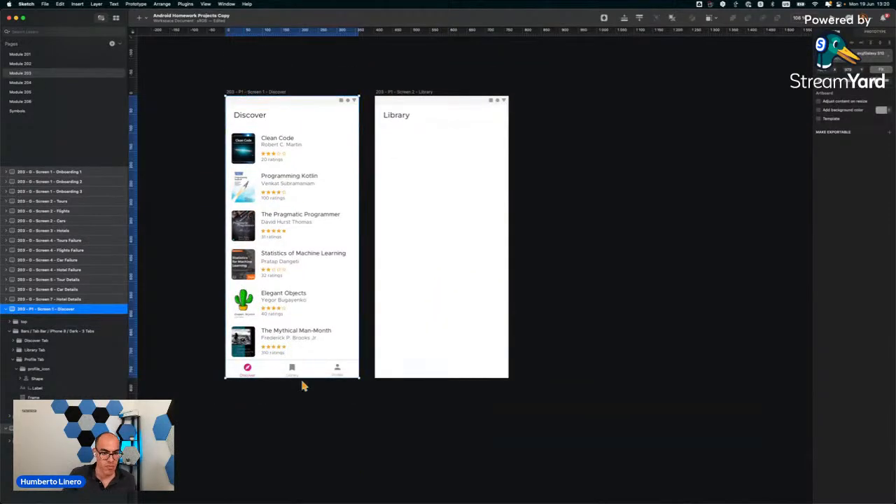
scroll(224, 385, "up", 5)
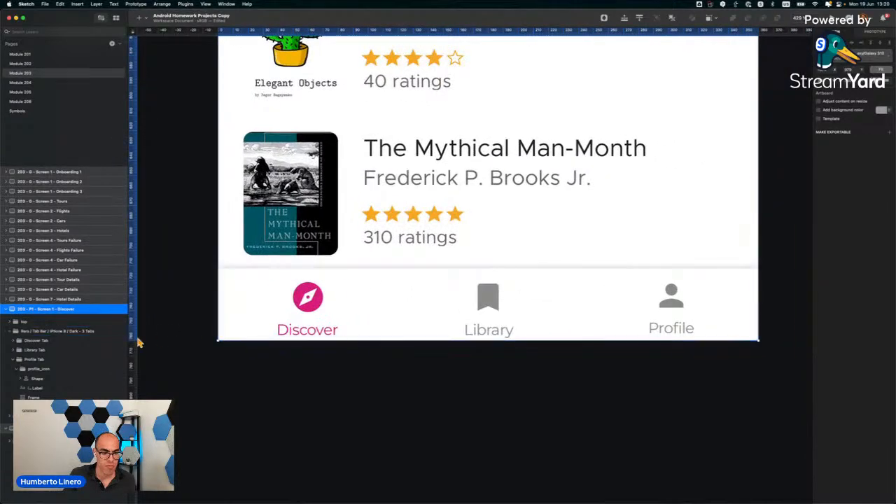
scroll(320, 341, "up", 5)
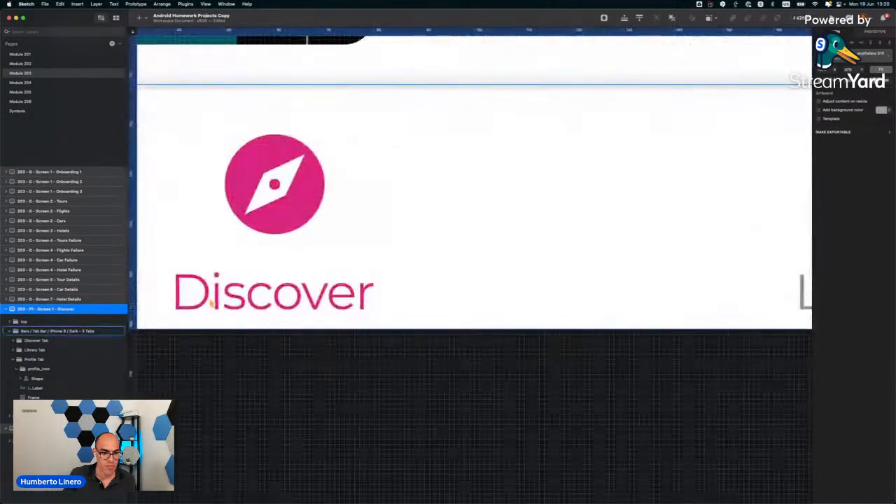
scroll(238, 312, "left", 3)
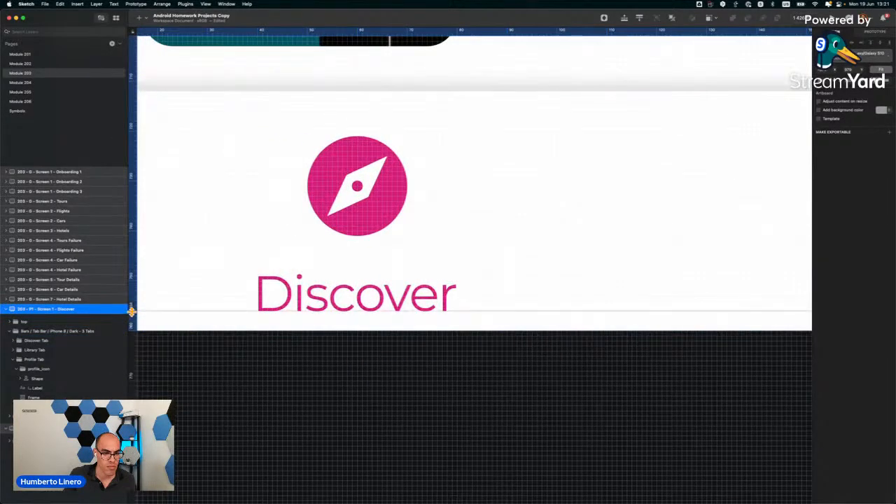
left_click(131, 309)
left_click(133, 235)
Move the Profile tab label down until its text baseline sits on the lower guide.
scroll(400, 250, "down", 5)
scroll(419, 254, "right", 2)
scroll(434, 250, "up", 5)
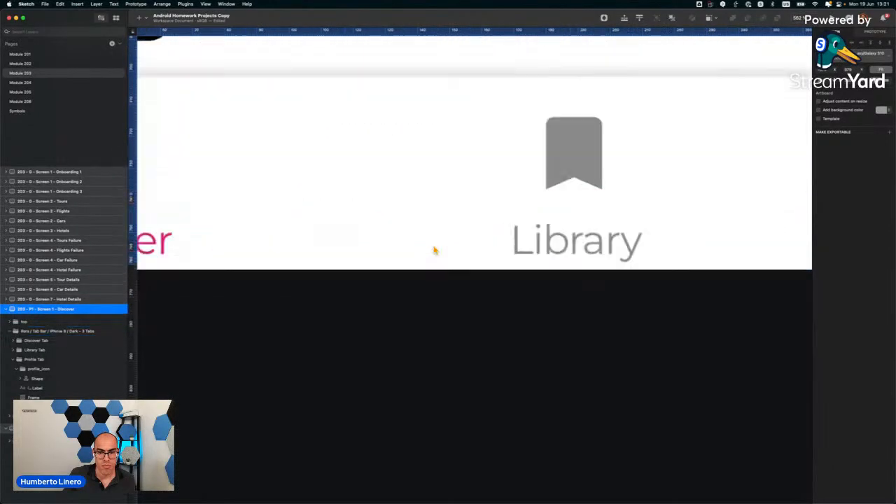
scroll(651, 231, "right", 6)
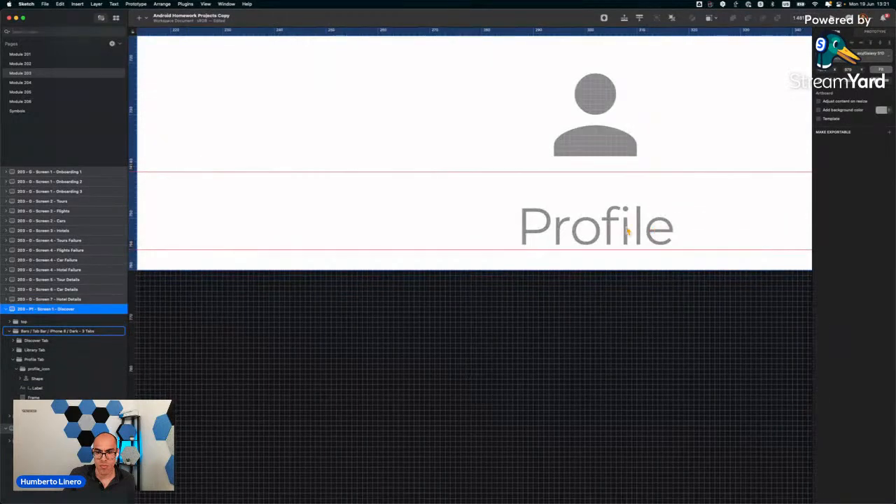
left_click(618, 234)
double_click(611, 235)
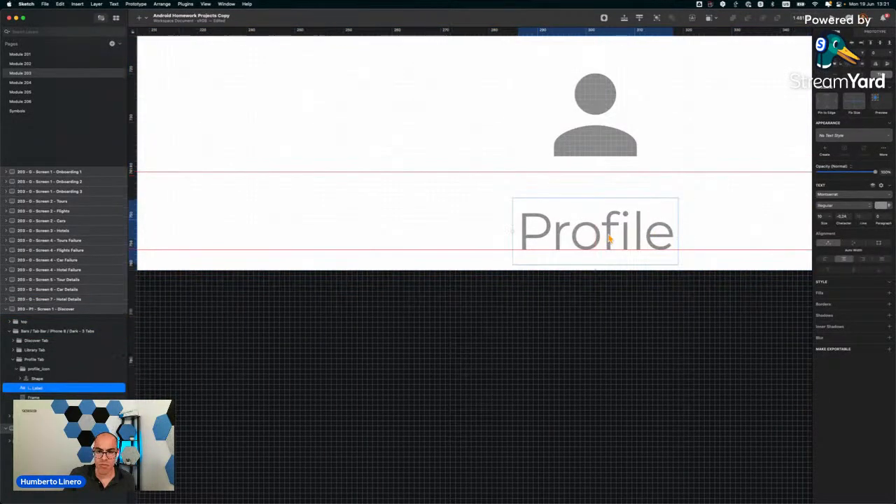
Check the Library label against the lower guide and move the library_icon group down onto the upper guide.
scroll(609, 238, "down", 5)
scroll(609, 238, "left", 2)
left_click(303, 239)
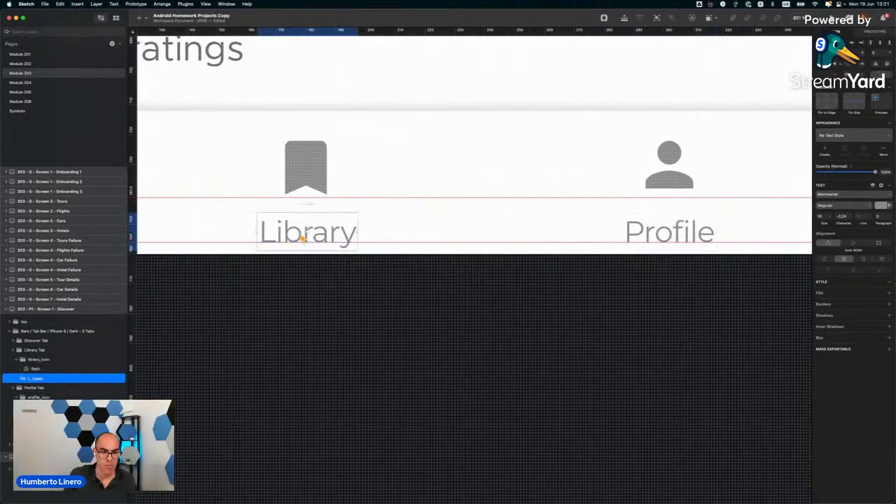
left_click(306, 183)
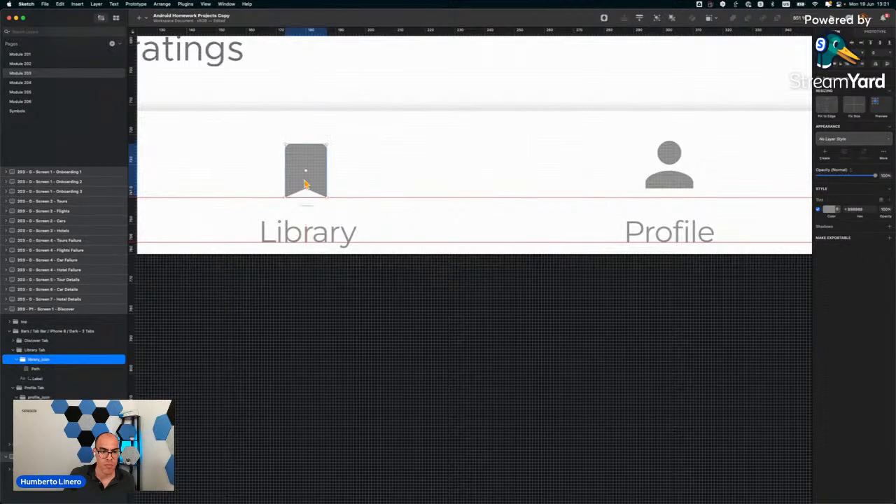
scroll(303, 184, "left", 5)
left_click(303, 183)
left_click(379, 183)
Move the person shape in the Profile tab down so its bottom edge rests on the upper guide.
scroll(486, 180, "right", 10)
left_click(483, 171)
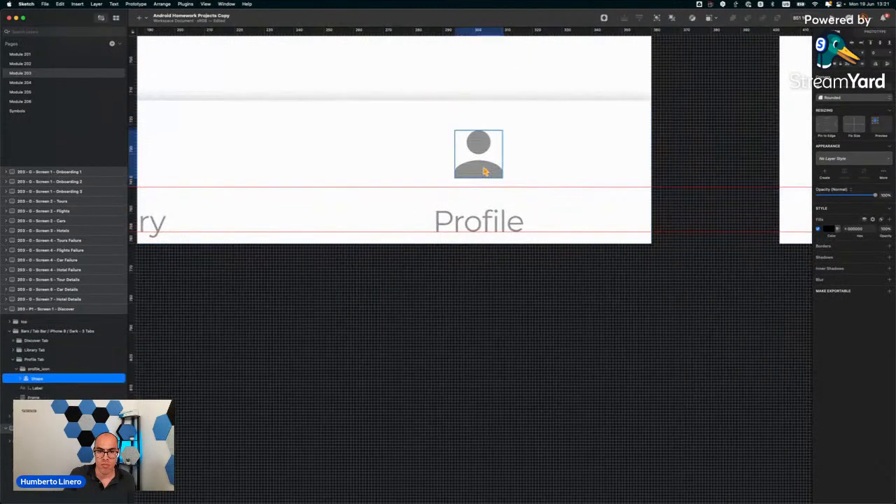
left_click_drag(483, 171, 485, 180)
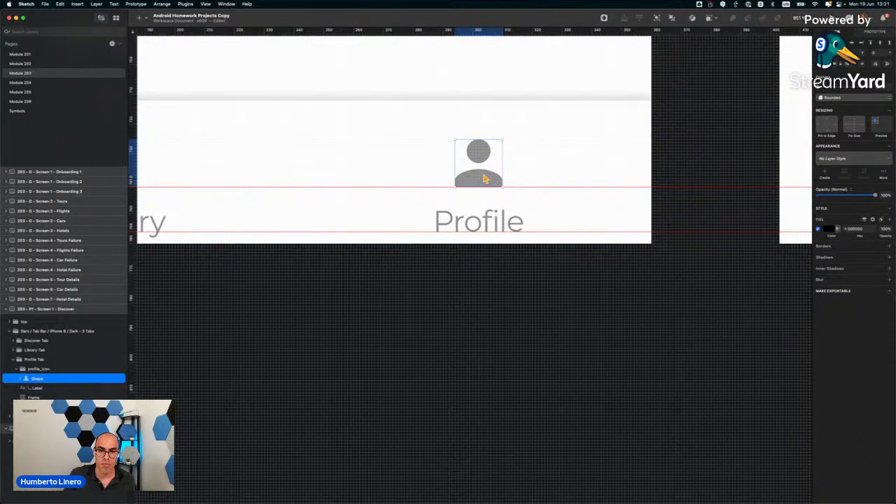
scroll(482, 177, "down", 5)
left_click(449, 218)
Check the alignment of the Discover artboard's tab bar icons and labels at several zoom levels.
scroll(449, 217, "down", 6)
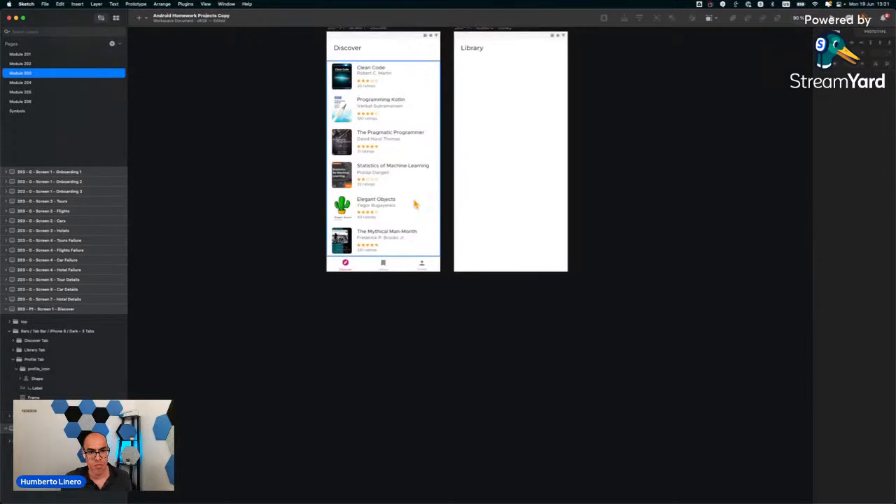
scroll(415, 204, "up", 5)
scroll(355, 300, "up", 8)
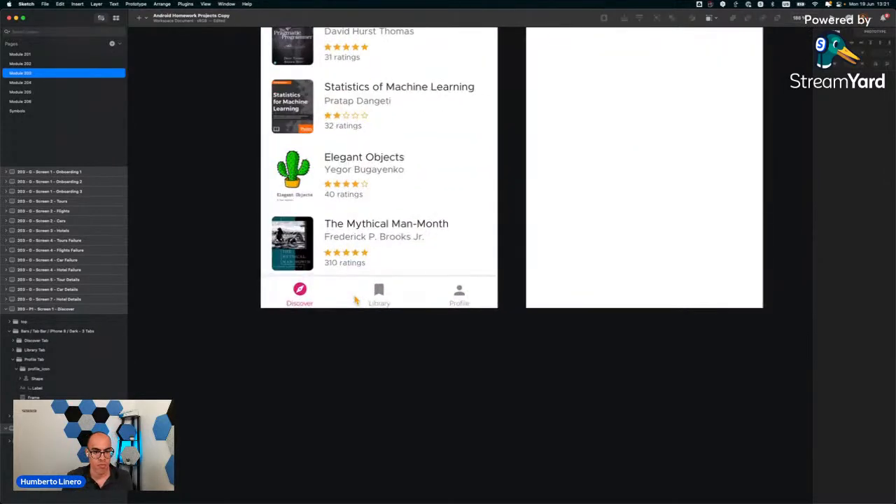
scroll(355, 300, "down", 3)
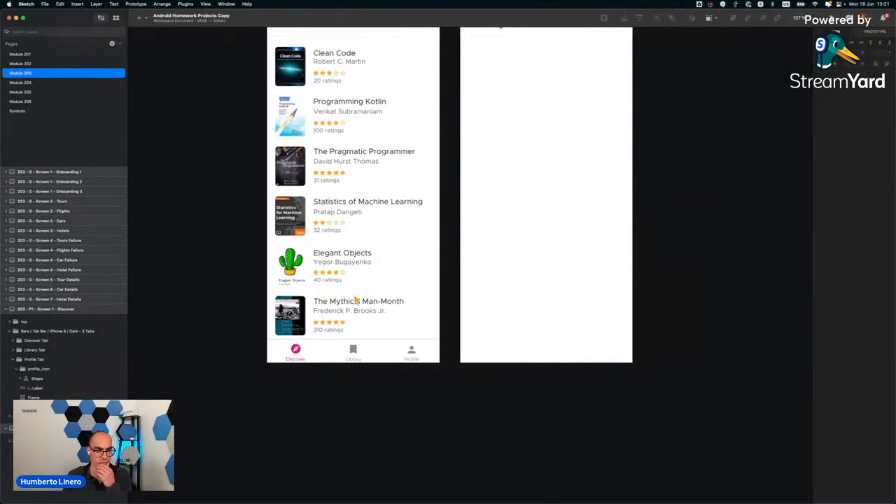
scroll(356, 300, "down", 5)
scroll(354, 300, "up", 4)
scroll(356, 300, "up", 1)
scroll(356, 300, "right", 1)
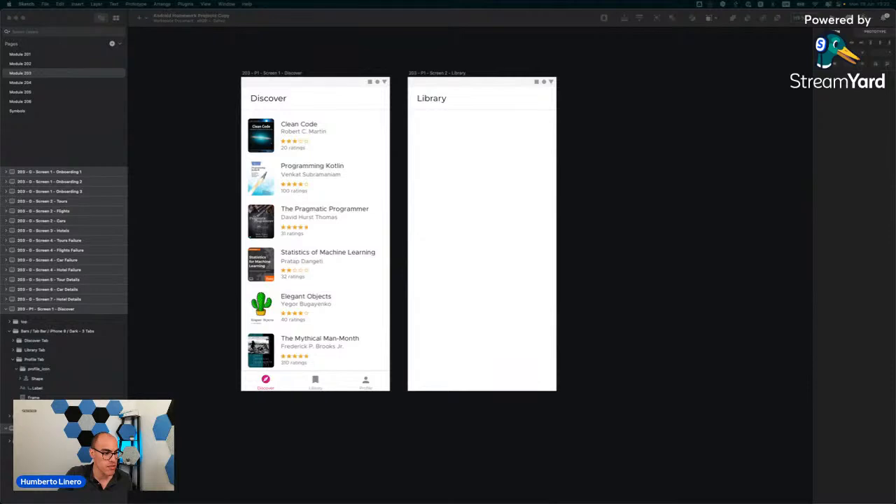
key("XF86AudioRaiseVolume")
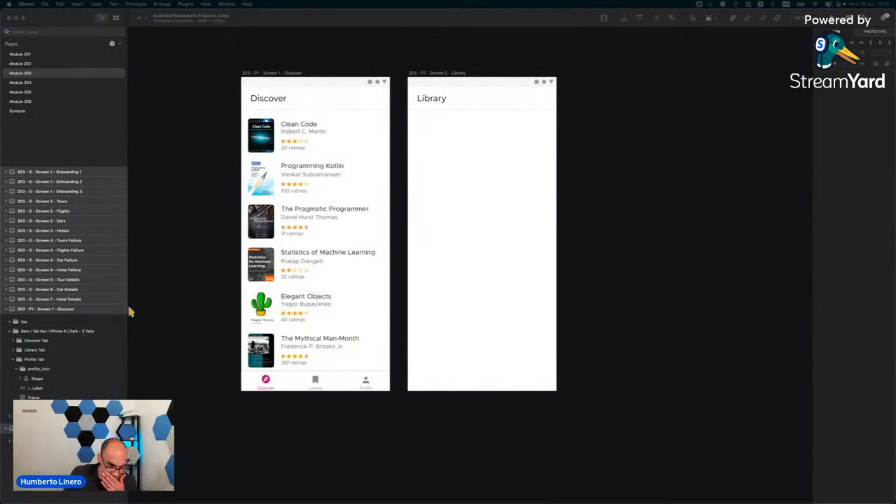
Review the Onboarding, Tours, Flights and Cars screens above, comparing their tab bars with the Discover screen.
scroll(249, 275, "up", 10)
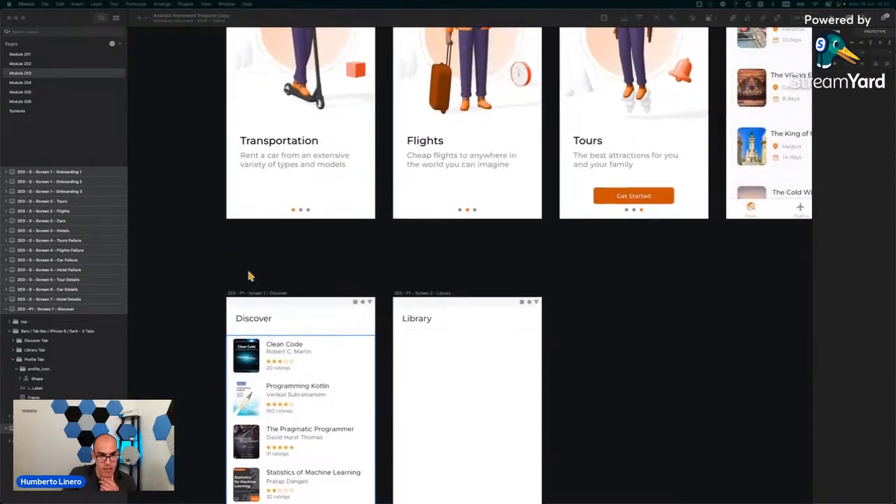
scroll(249, 275, "down", 2)
scroll(250, 275, "right", 3)
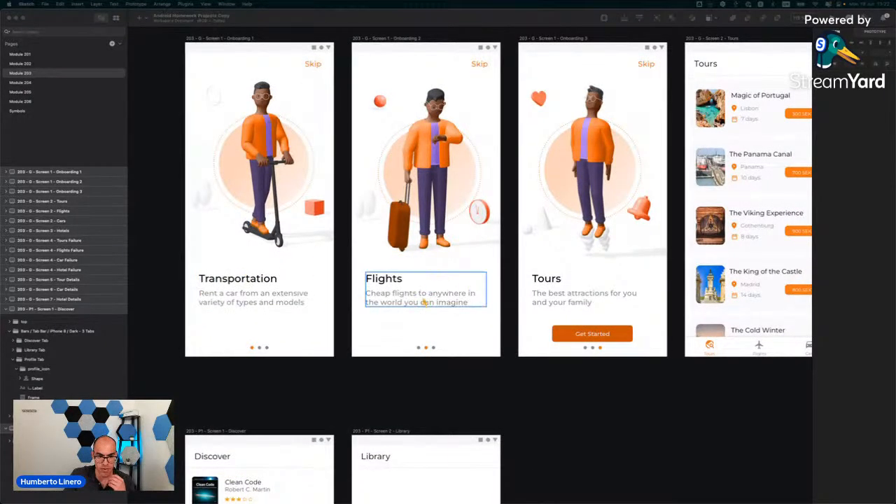
scroll(470, 192, "right", 15)
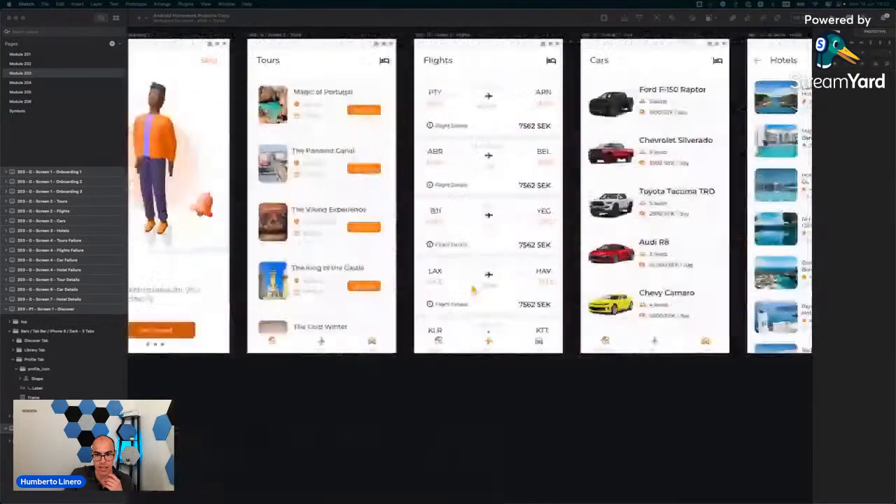
scroll(343, 351, "left", 5)
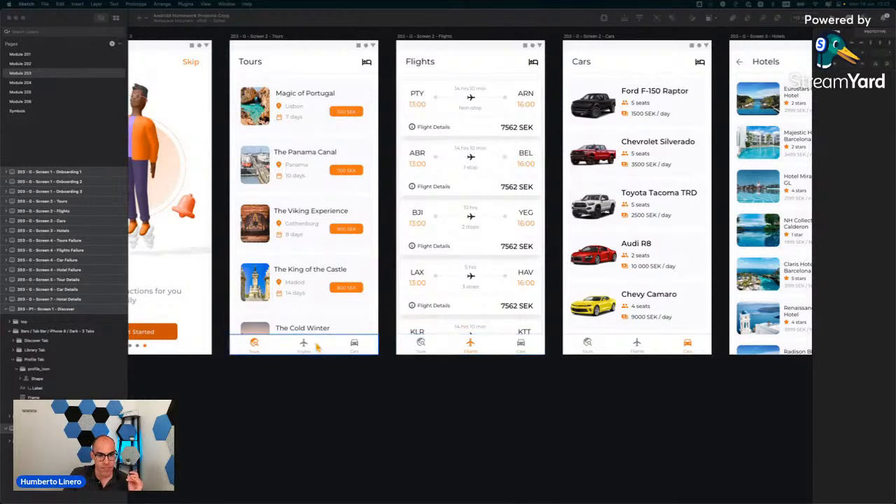
scroll(316, 346, "down", 10)
scroll(316, 346, "left", 5)
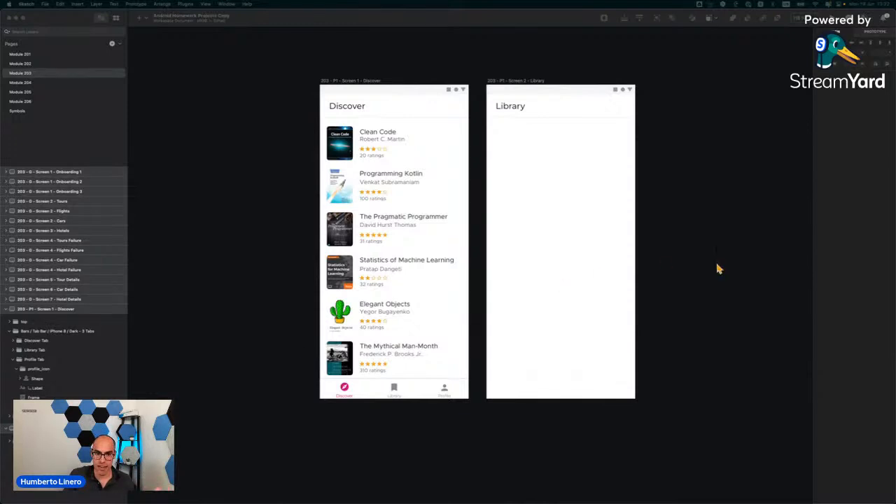
scroll(717, 268, "right", 2)
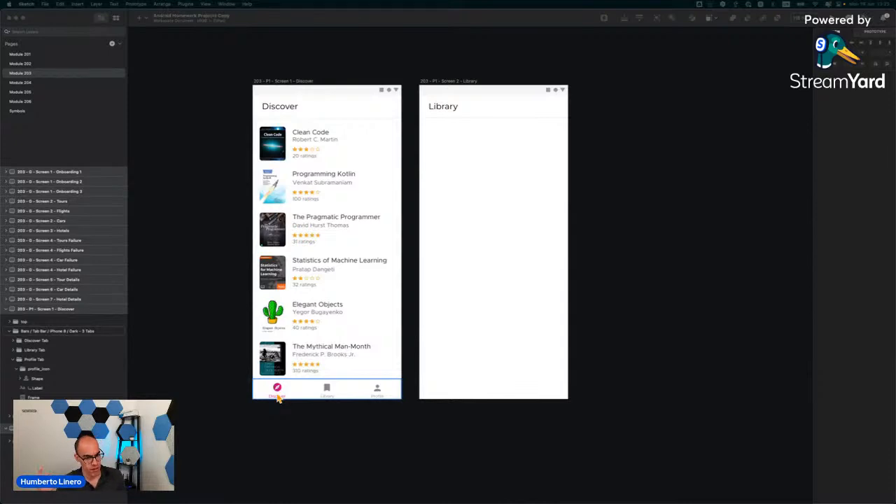
Examine the Discover screen's book list and its Discover, Library and Profile tabs beside the Library artboard.
left_click(313, 392)
left_click(291, 436)
scroll(293, 427, "up", 5)
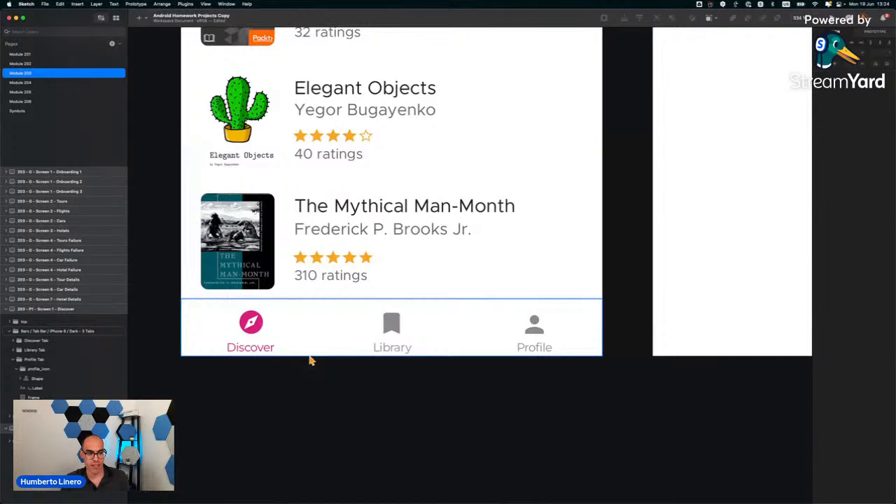
scroll(312, 360, "down", 4)
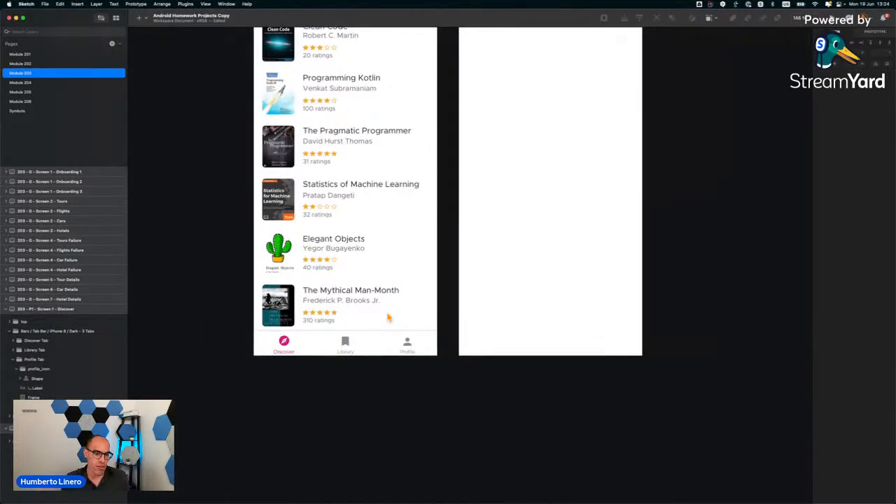
scroll(389, 318, "up", 3)
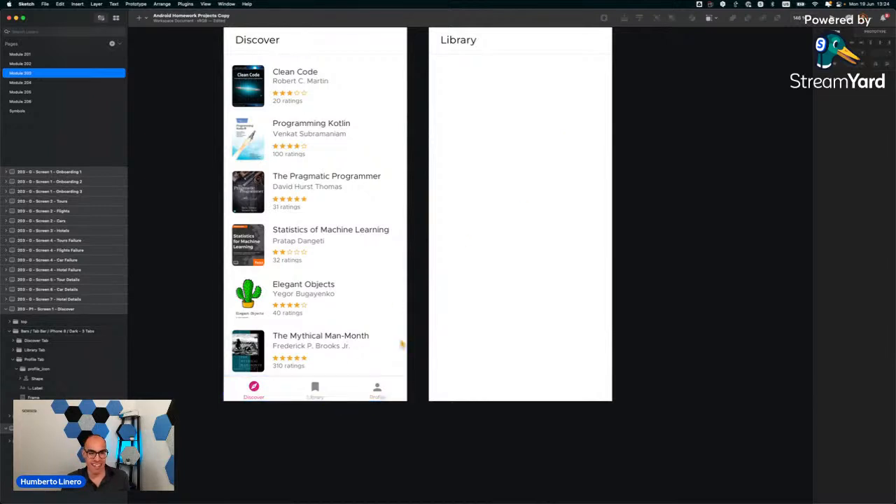
scroll(402, 343, "down", 5)
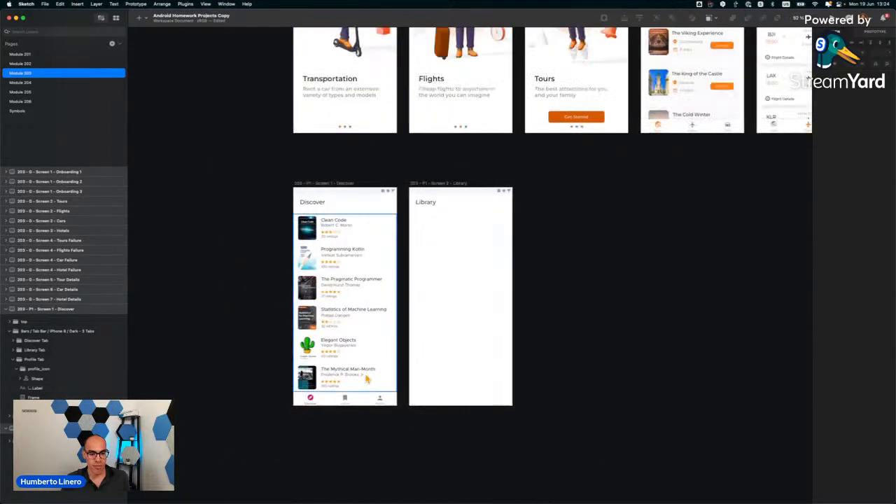
scroll(348, 416, "up", 5)
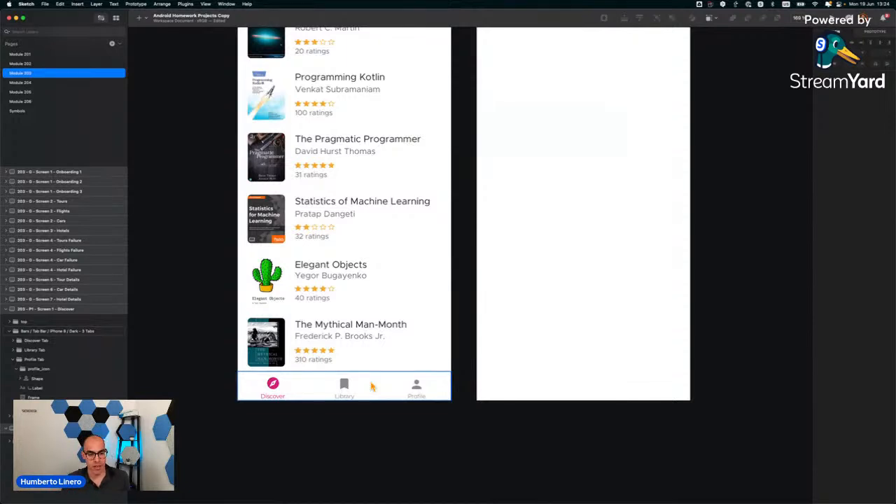
scroll(371, 387, "up", 3)
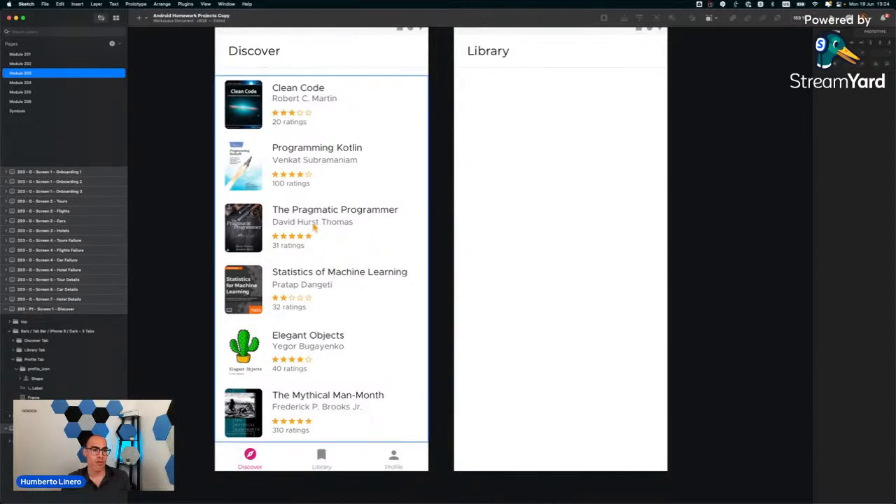
scroll(331, 235, "up", 3)
scroll(313, 224, "down", 2)
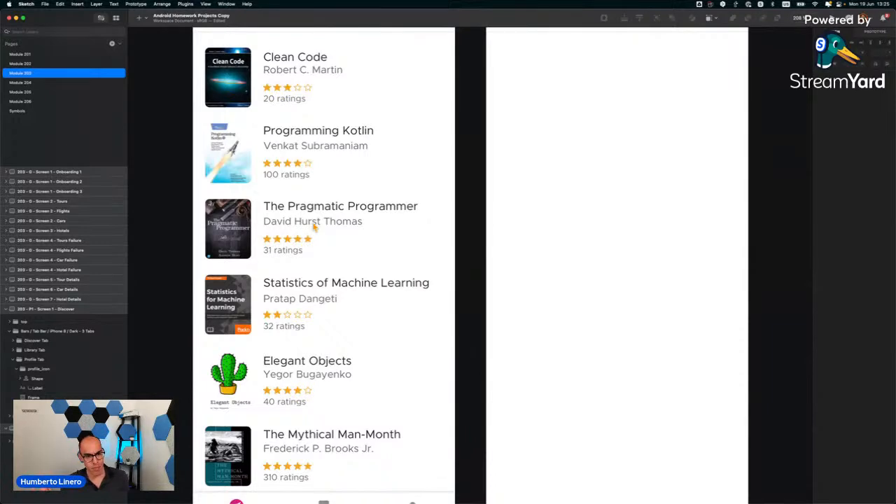
scroll(313, 226, "down", 3)
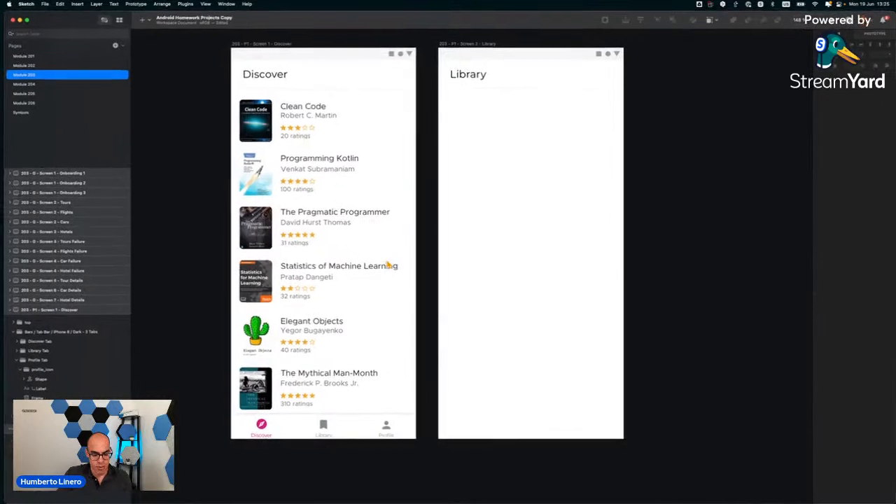
key("ctrl+Up")
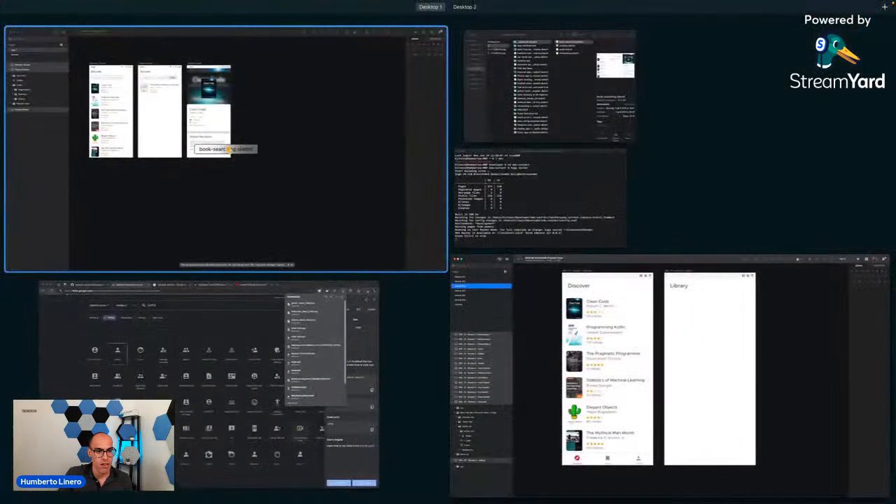
left_click(390, 265)
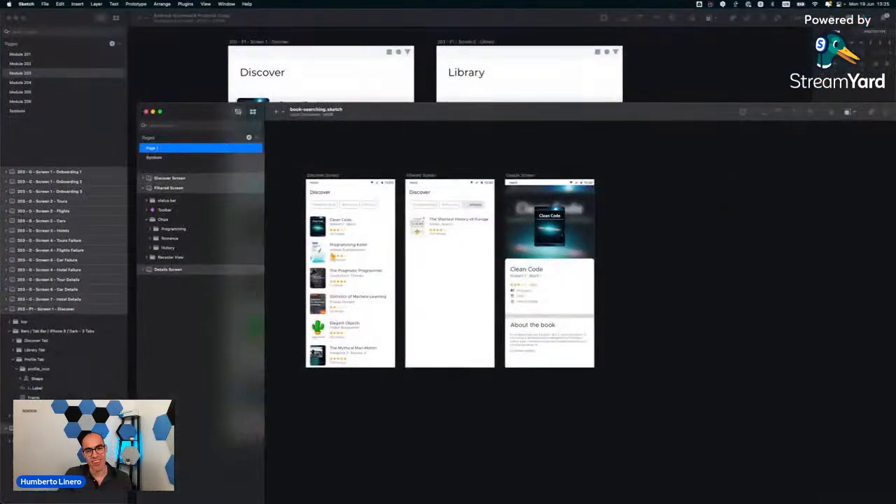
left_click(666, 65)
Copy the whole three-tab bar group from the Discover artboard and paste it into the Library artboard.
scroll(666, 116, "right", 5)
scroll(668, 113, "down", 1)
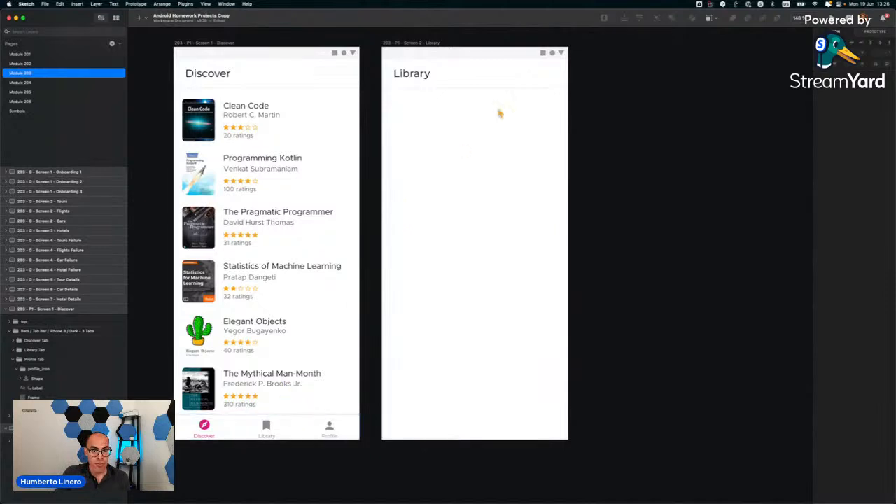
left_click(281, 429)
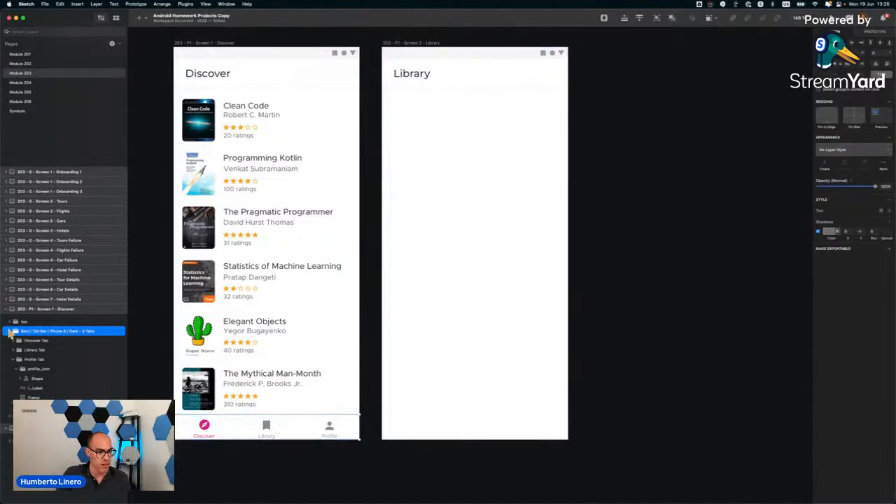
left_click(9, 331)
key("super+c")
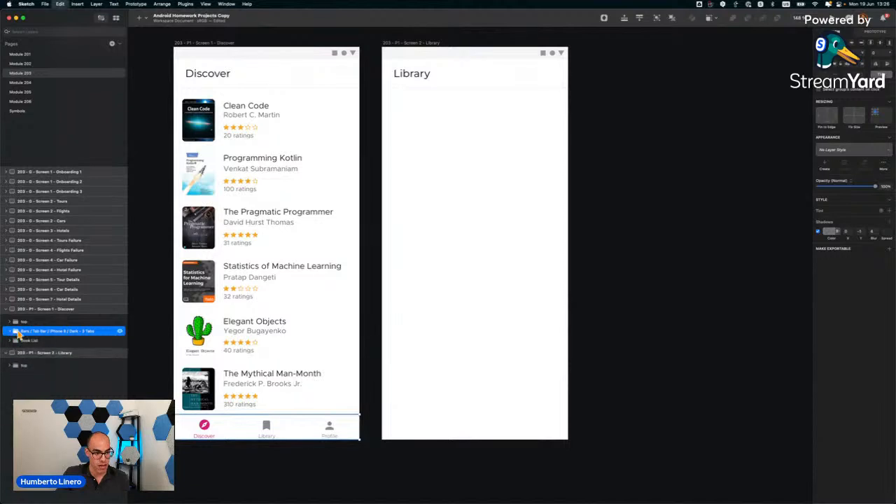
left_click(387, 105)
key("super+v")
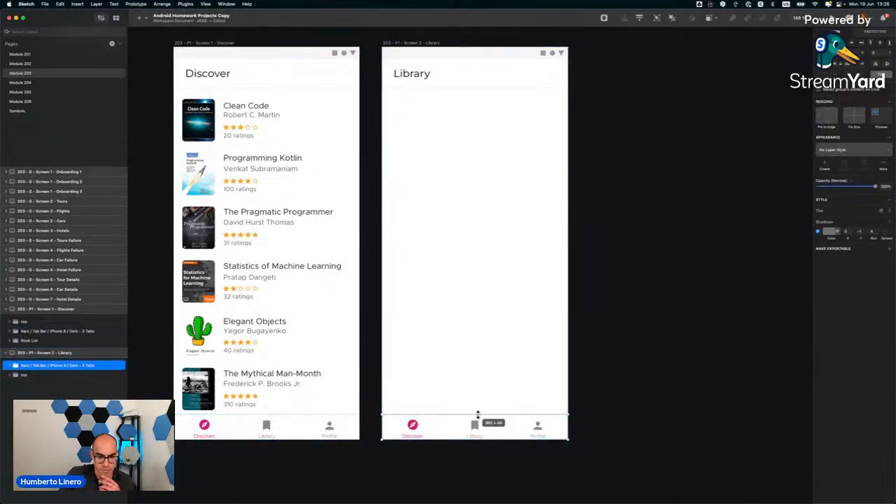
Recolor the Library tab's label on the Library artboard with the same pink as the Discover label.
scroll(472, 469, "up", 3)
scroll(392, 420, "right", 2)
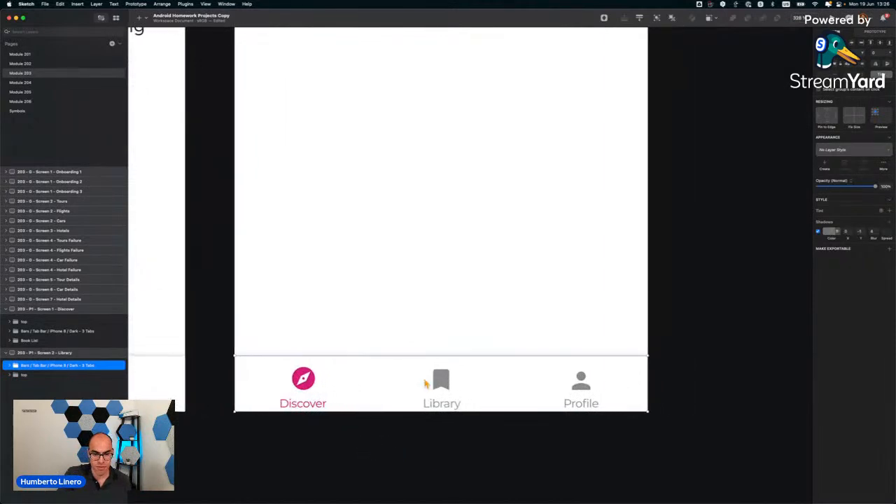
left_click(440, 379, "super")
left_click(309, 379, "super")
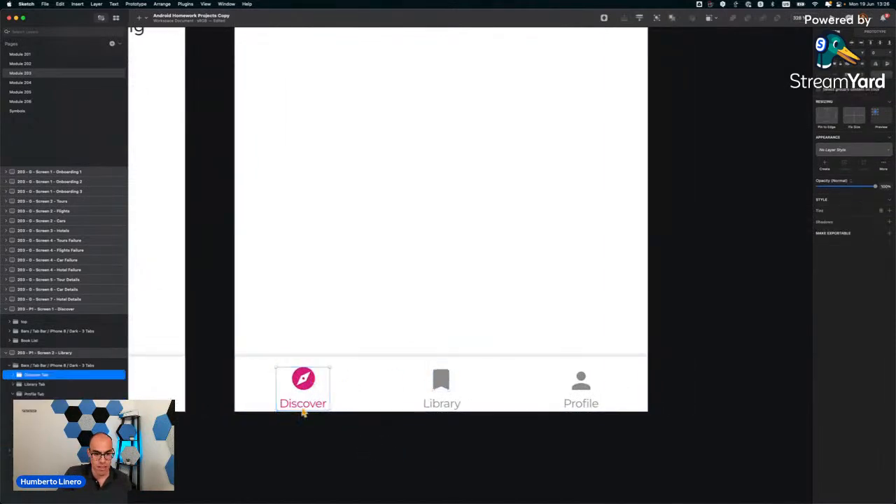
left_click(304, 403, "super")
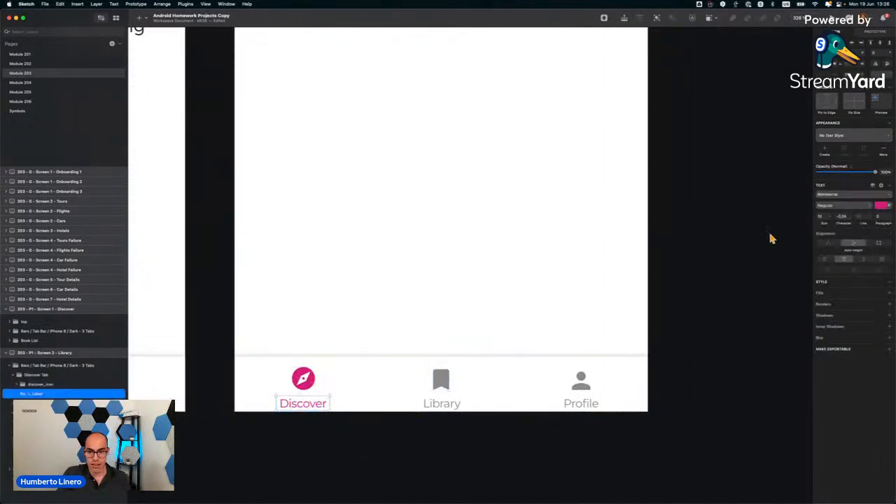
left_click(882, 204)
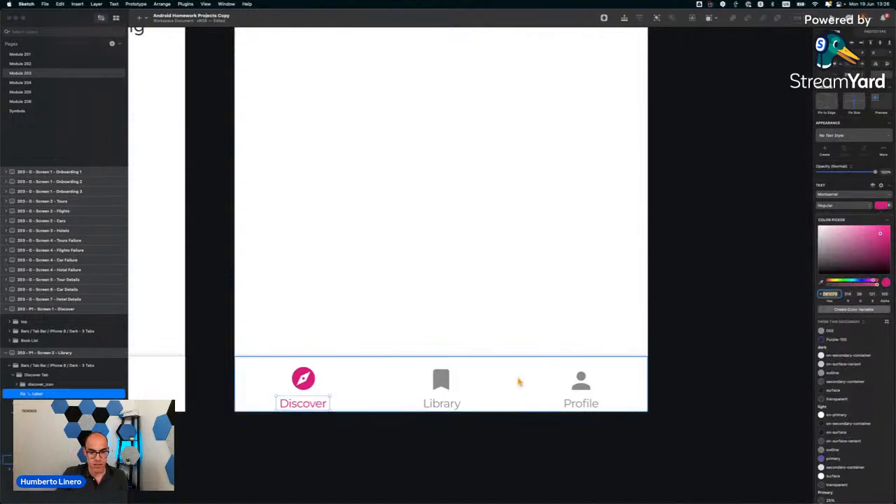
left_click(443, 404, "super")
key("super+v")
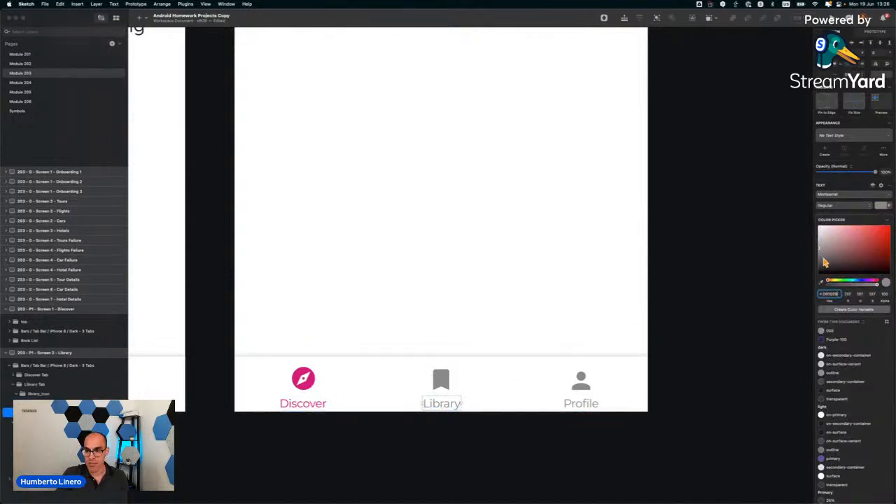
key("Return")
Set the library_icon tint on the Library artboard to the same pink as its label.
left_click(439, 377, "super")
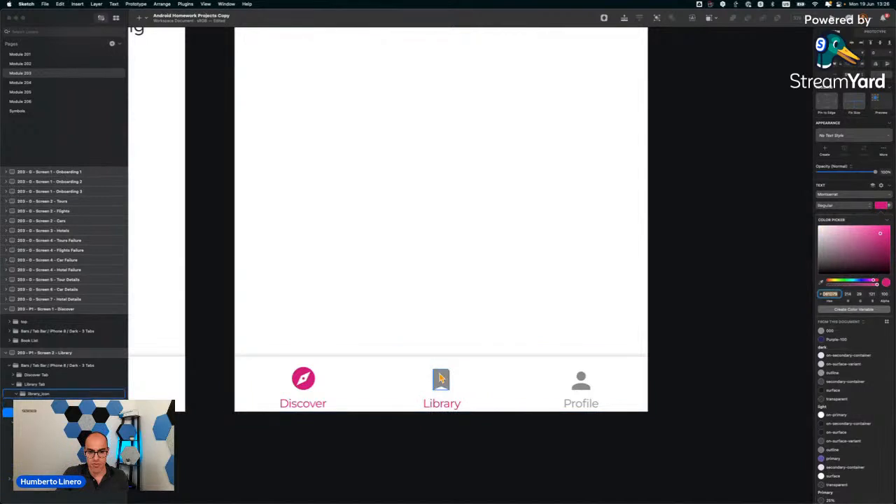
left_click(857, 209)
key("super+v")
key("Return")
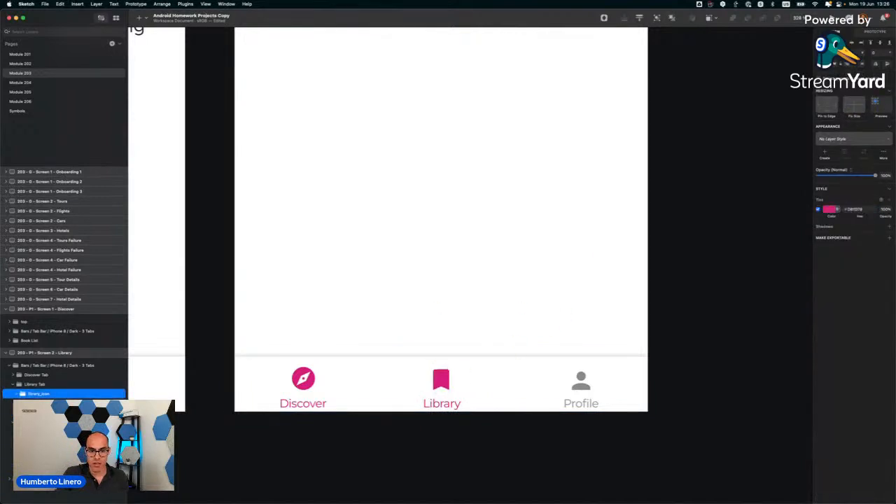
Set the discover_icon group's tint on the Library artboard to the grey of the inactive tabs.
left_click(303, 378, "super")
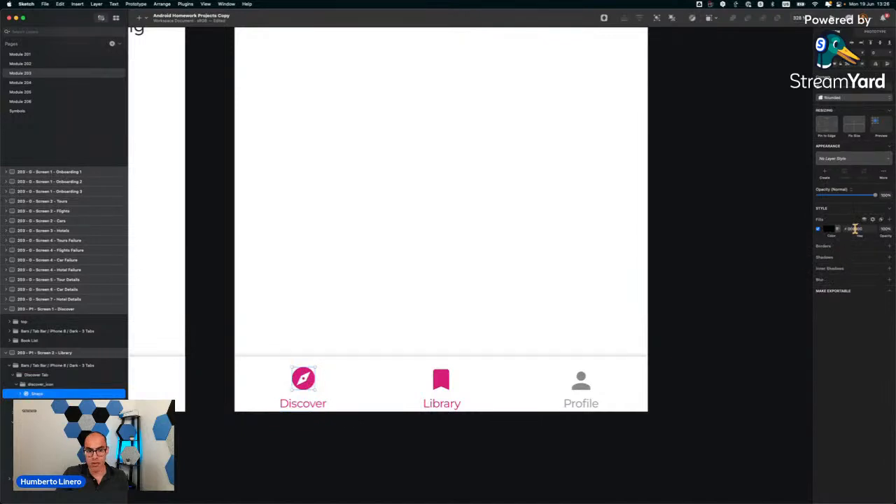
left_click(304, 380)
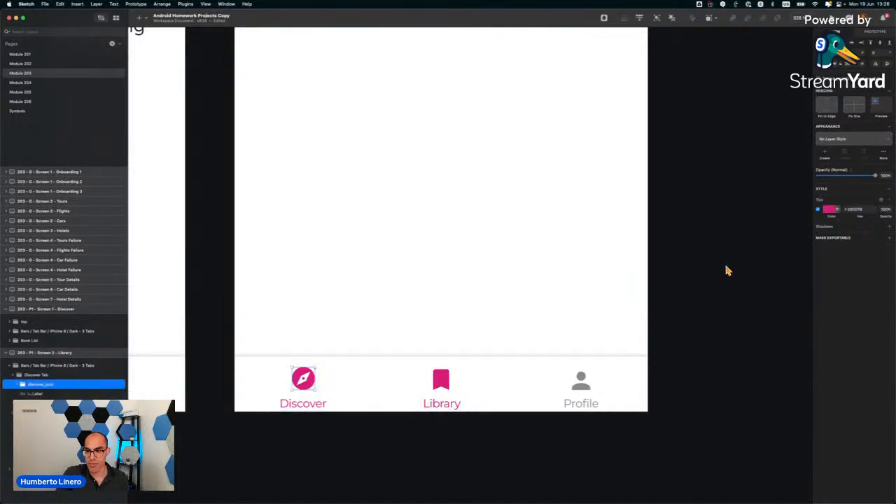
left_click(863, 208)
type("898989")
key("Return")
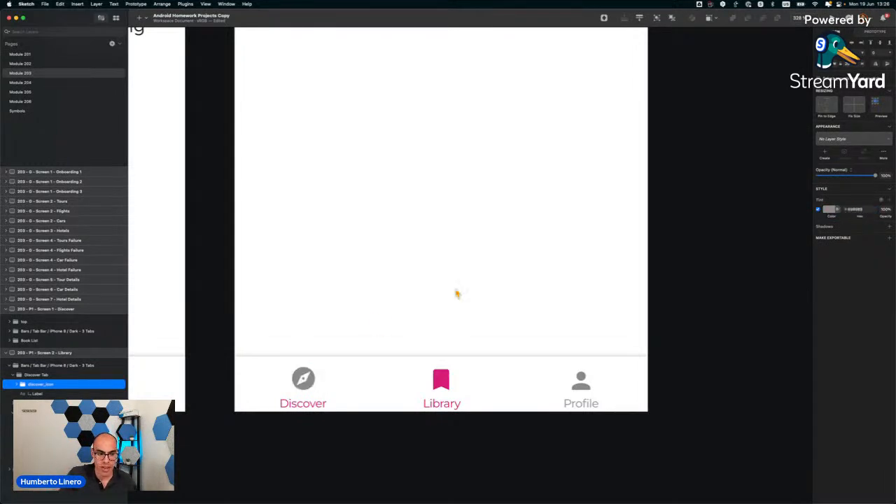
Change the Discover tab label's text color on the Library artboard to the inactive grey and deselect it.
left_click(311, 410)
left_click(881, 205)
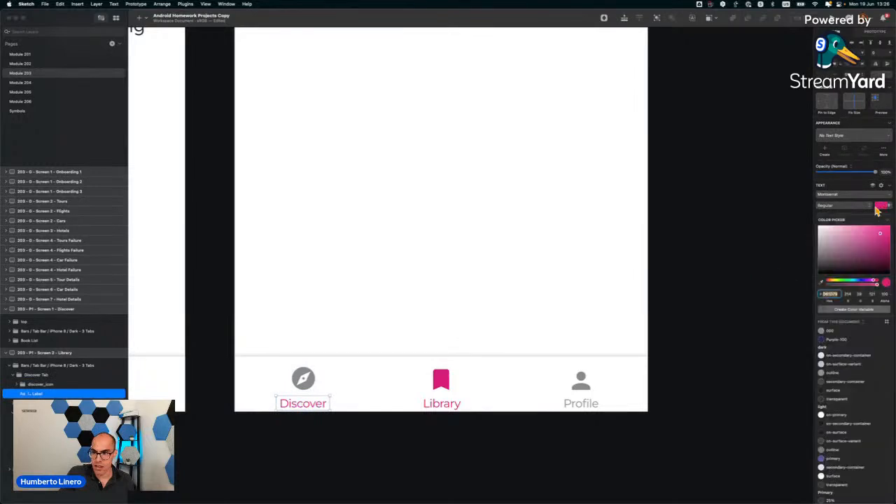
type("939393")
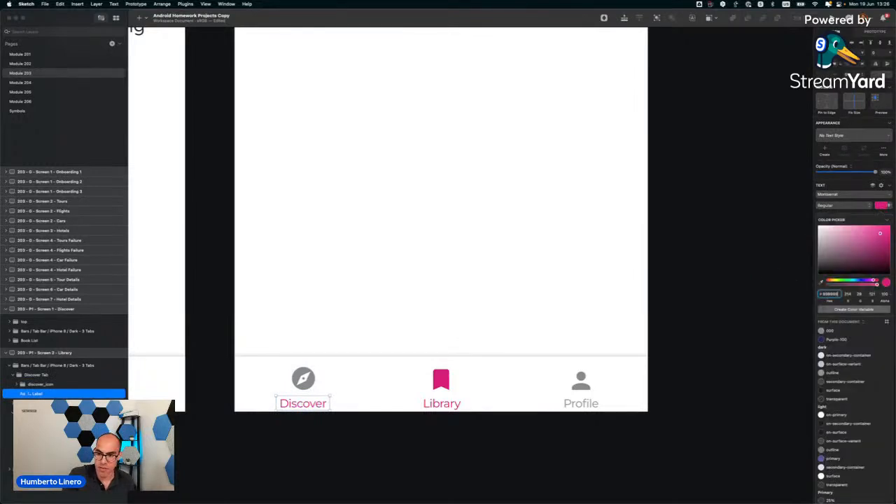
key("Return")
left_click(451, 451)
scroll(452, 451, "down", 5)
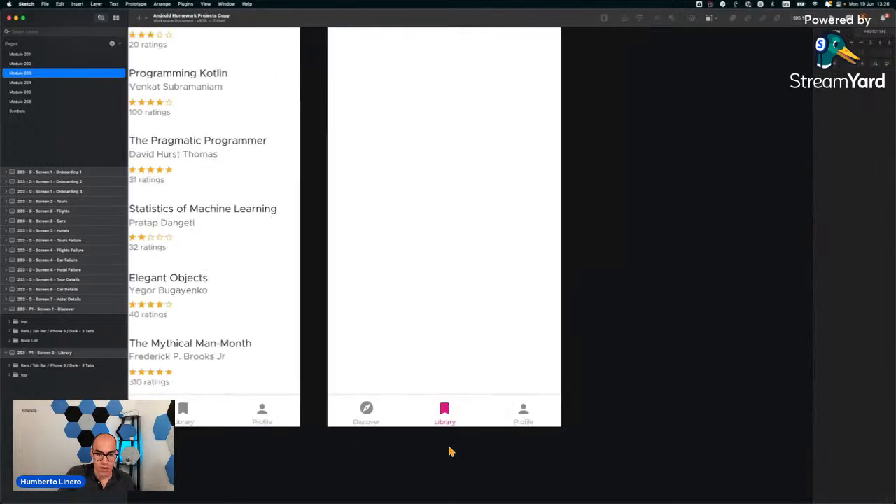
Find the profile_icon group in the Discover artboard's tab bar and make it exportable.
scroll(452, 452, "left", 2)
scroll(451, 452, "down", 2)
scroll(452, 452, "left", 3)
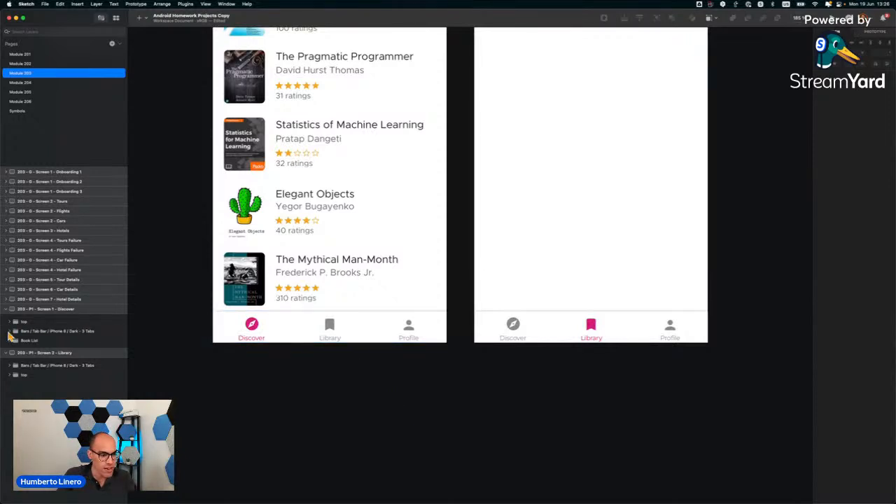
left_click(9, 332)
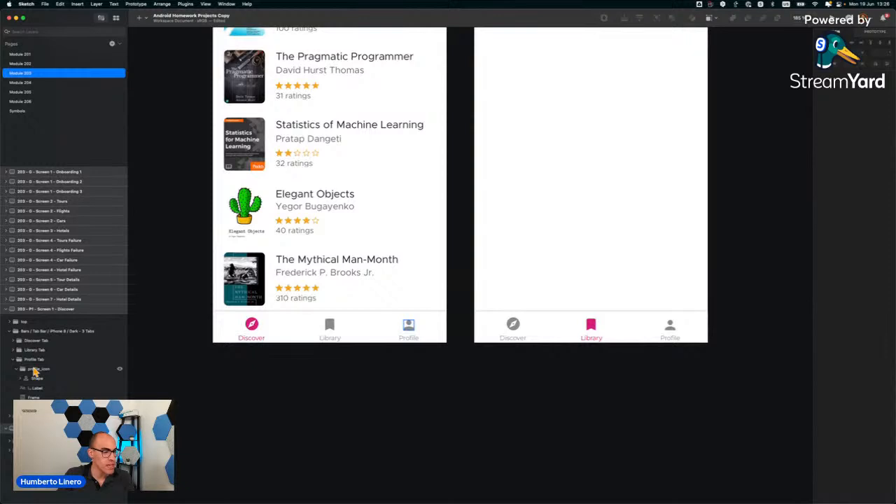
left_click(17, 370)
left_click(16, 360)
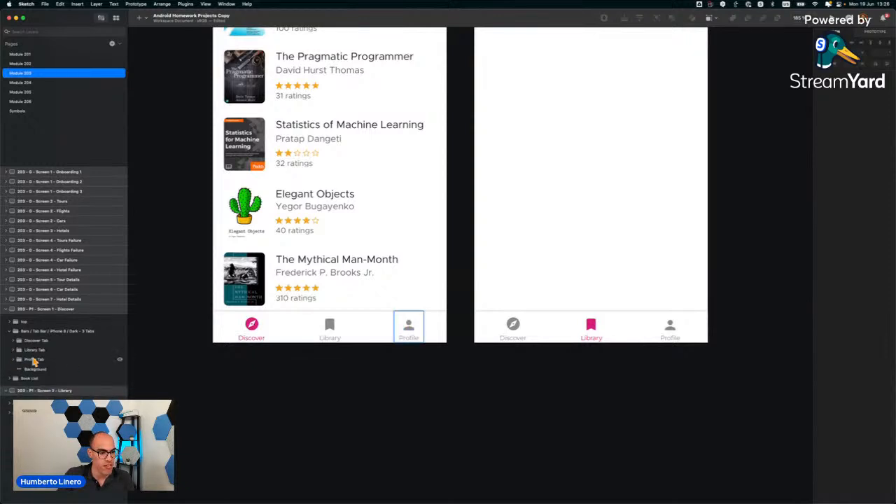
left_click(17, 360)
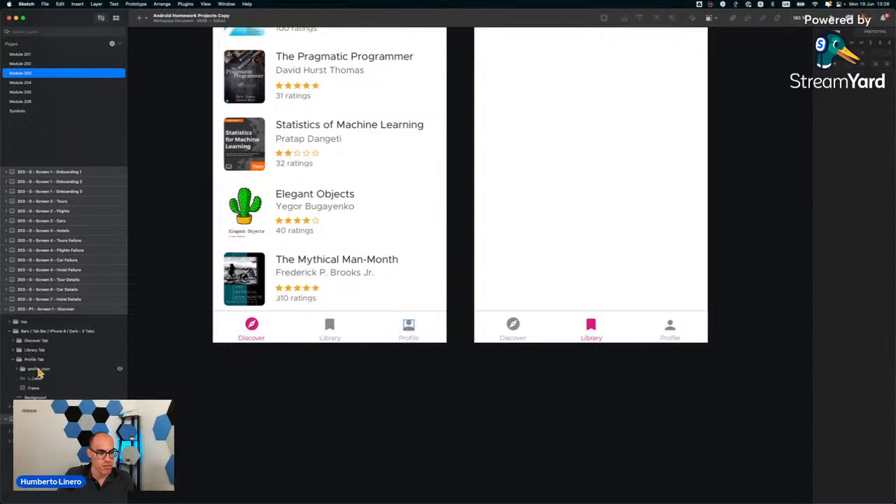
left_click(38, 371)
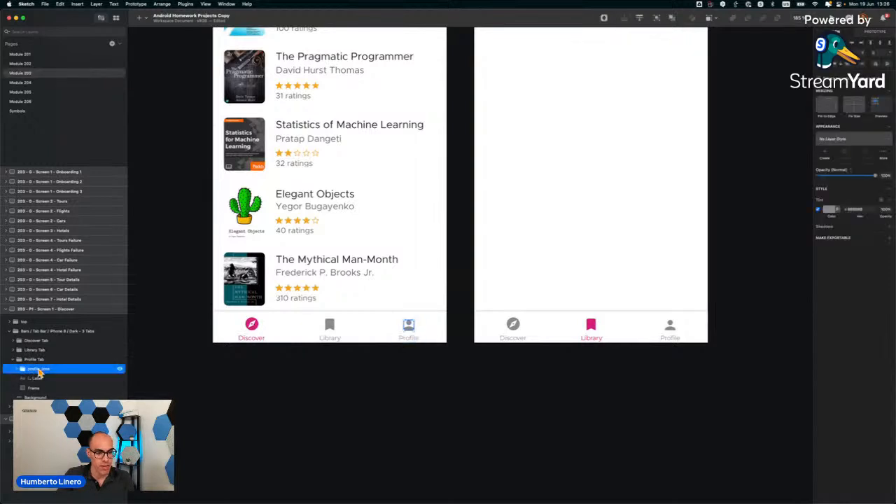
left_click(891, 238)
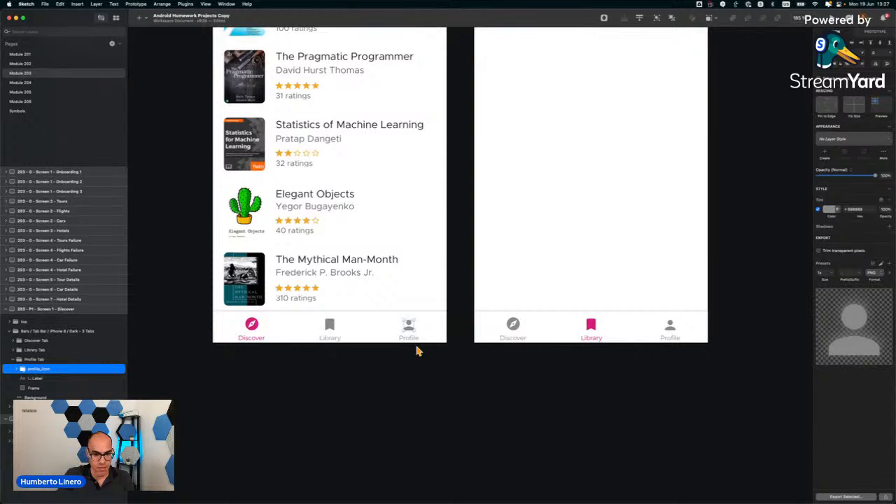
Make the library_icon group in the Discover artboard's tab bar exportable in SVG format.
left_click(13, 360)
left_click(12, 350)
left_click(14, 360)
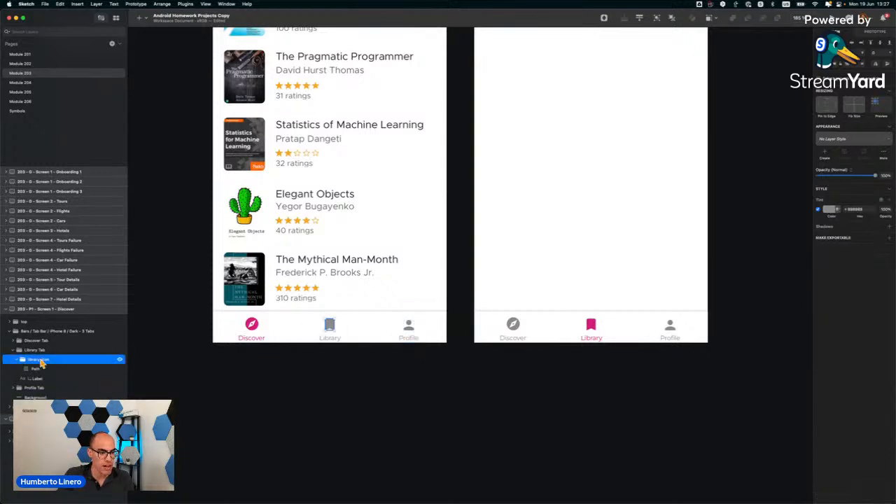
left_click(21, 360)
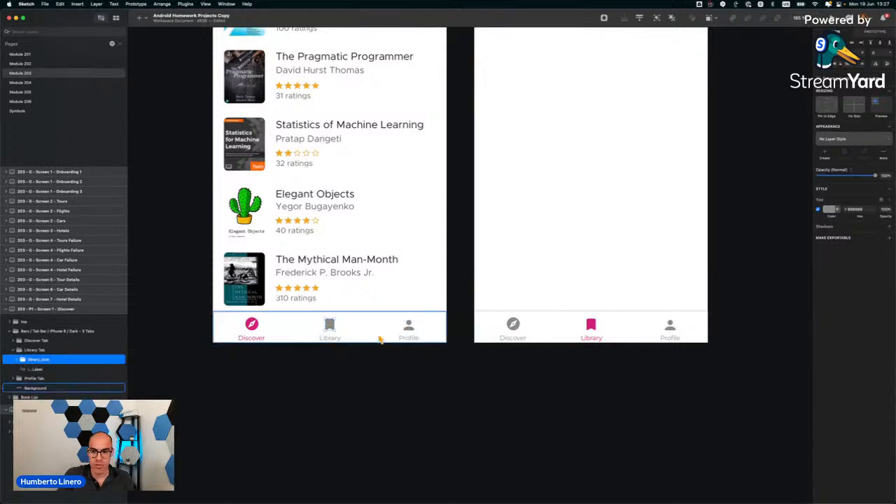
left_click(890, 238)
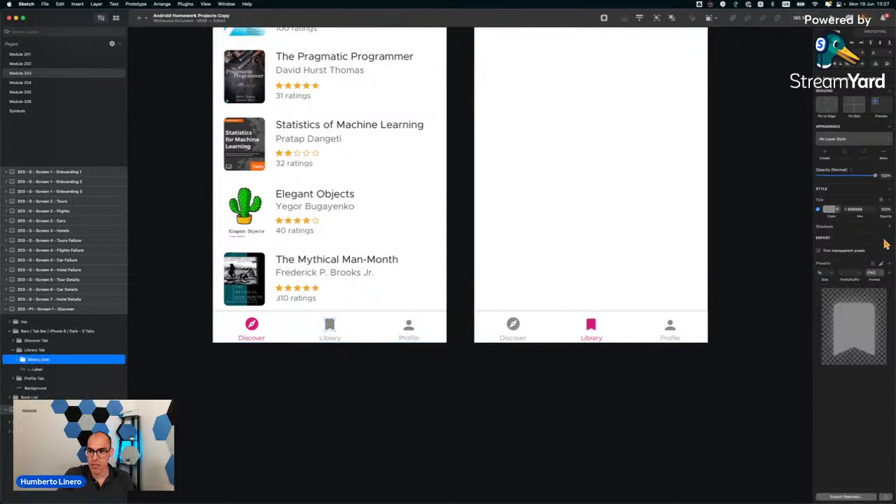
left_click(873, 273)
left_click(873, 319)
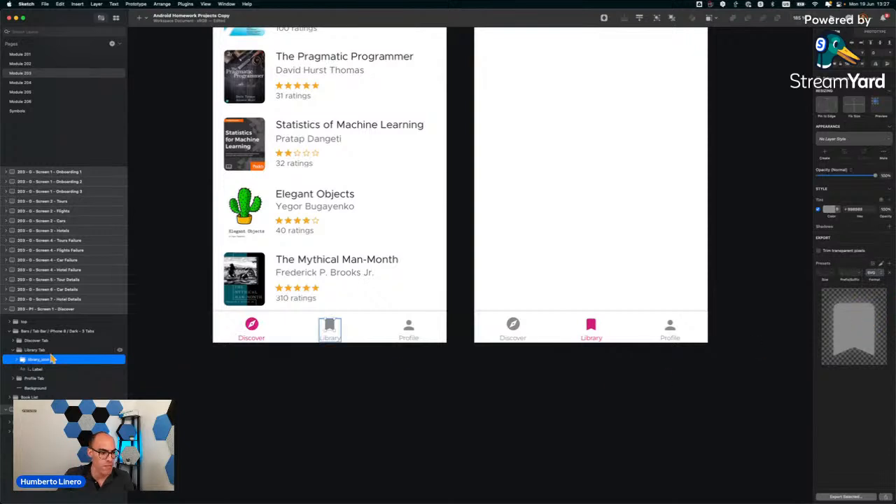
Change the export format of the Discover artboard's profile_icon group to SVG and clear the selection.
left_click(12, 353)
left_click(13, 351)
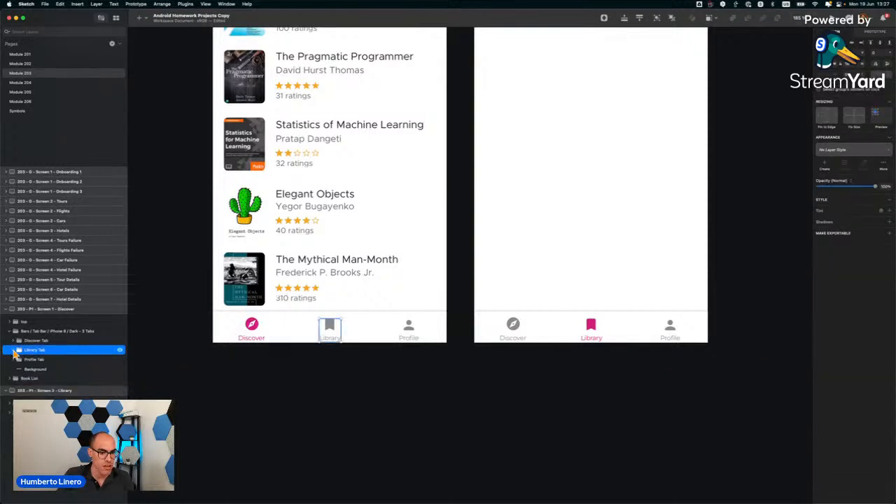
left_click(12, 359)
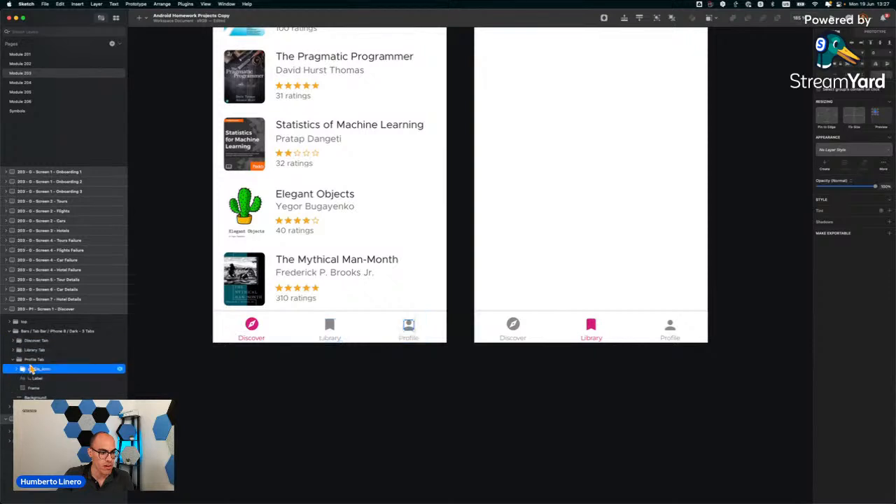
left_click(29, 368)
left_click(874, 272)
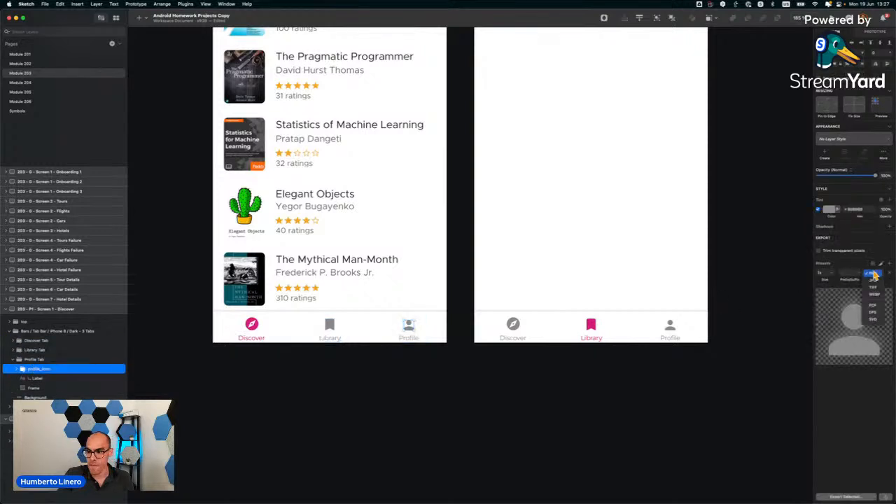
left_click(872, 321)
left_click(766, 357)
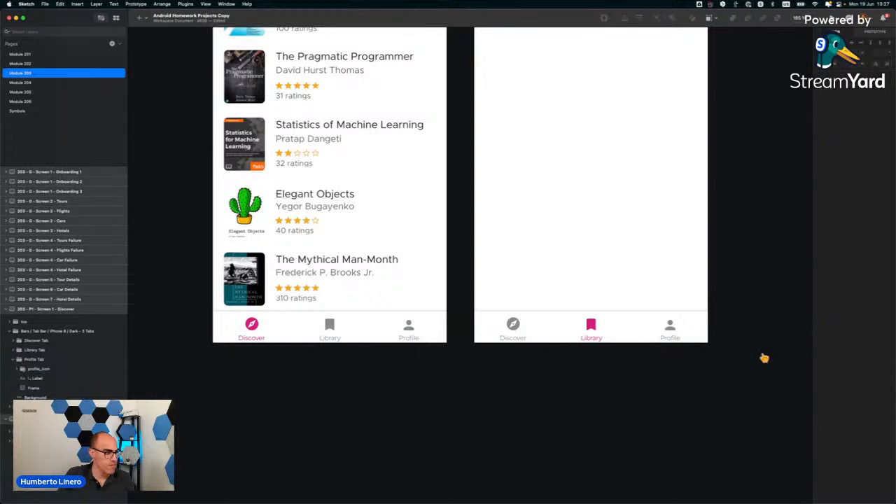
Switch to the Google Fonts icons page in Microsoft Edge and view the Person icon's Android options.
key("super+Tab")
left_click(491, 113)
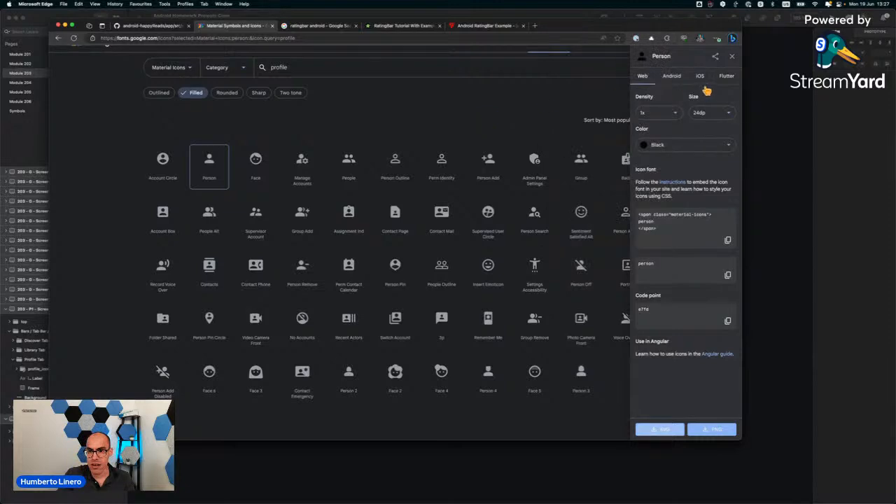
left_click(675, 78)
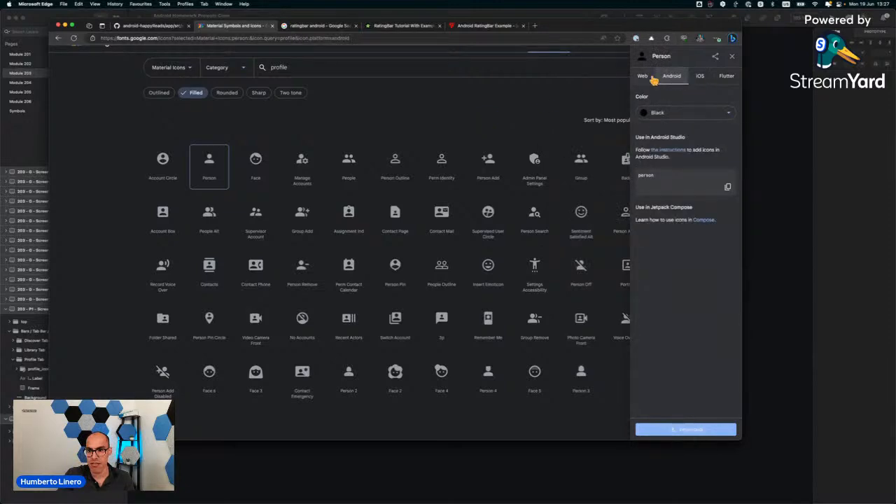
View the Person icon's web options on the Google Fonts page and switch back to Sketch.
left_click(651, 79)
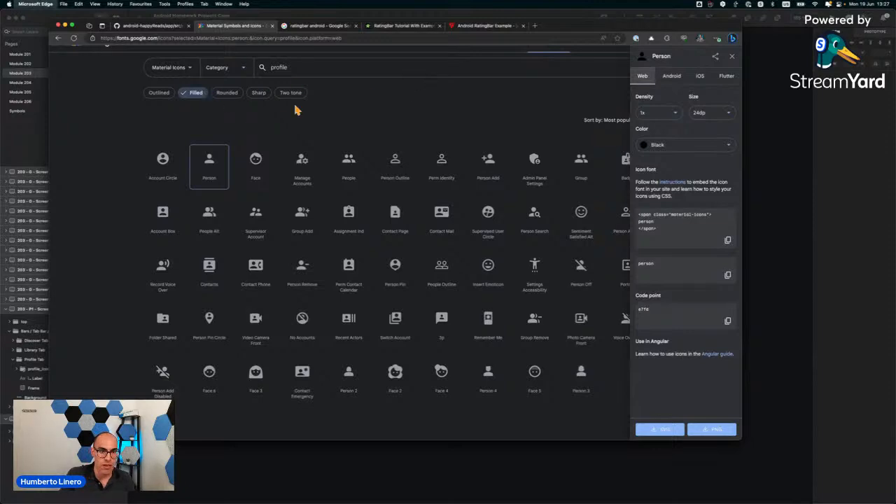
key("super+Tab")
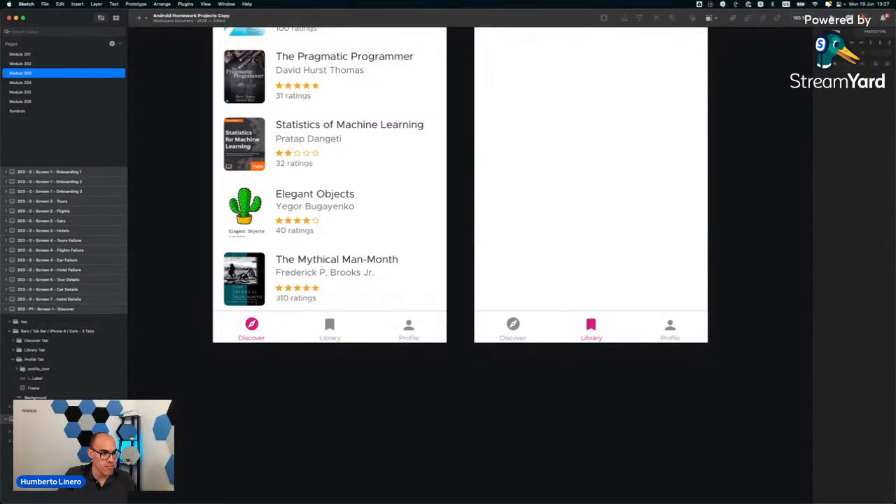
key("super+Tab")
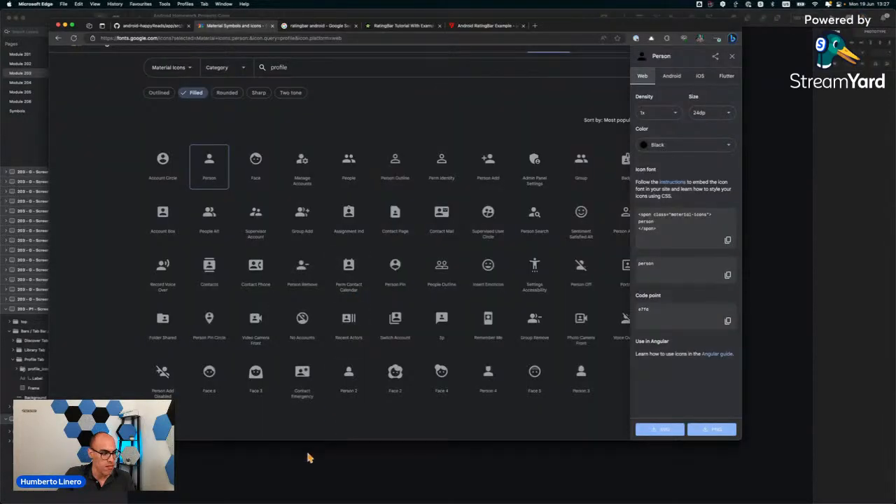
key("super+Tab")
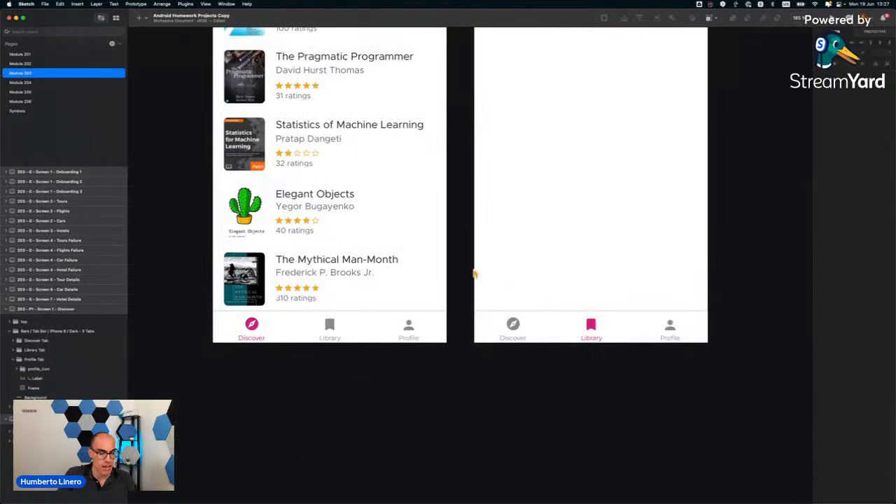
Select the Discover icon group in the Library artboard's tab bar and collapse the expanded tab groups in the layer list.
left_click(514, 326)
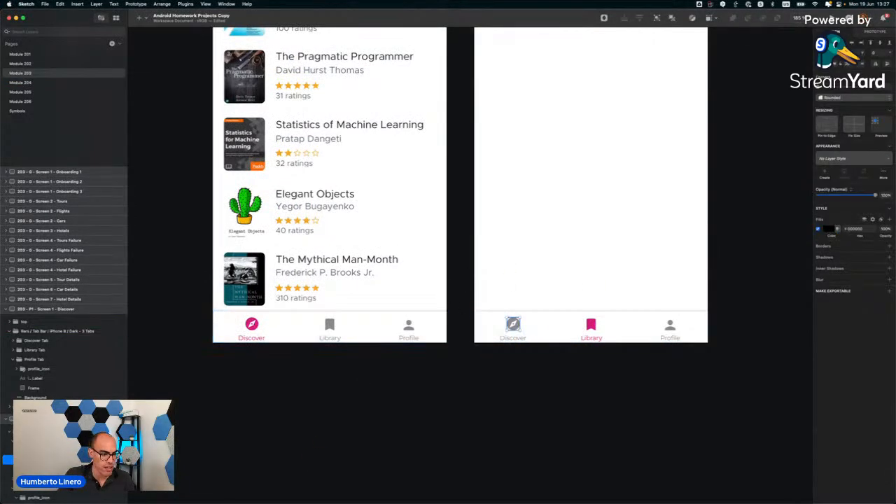
left_click(68, 387)
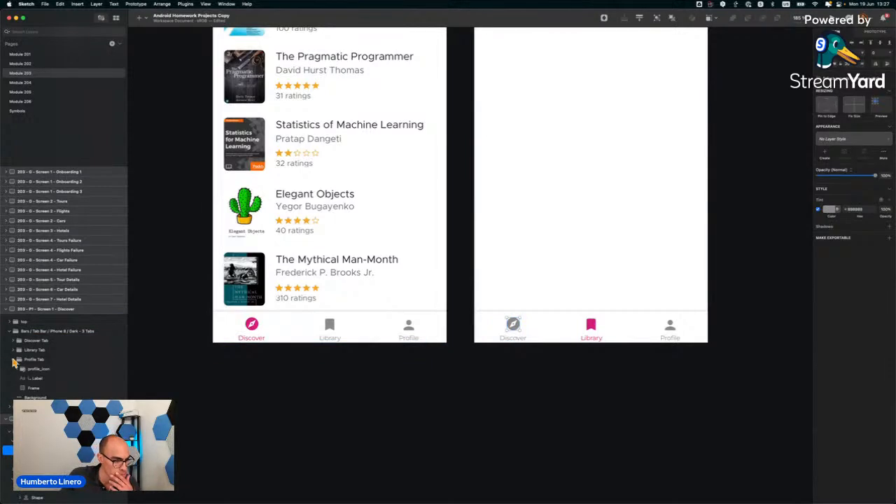
left_click(14, 360)
left_click(13, 351)
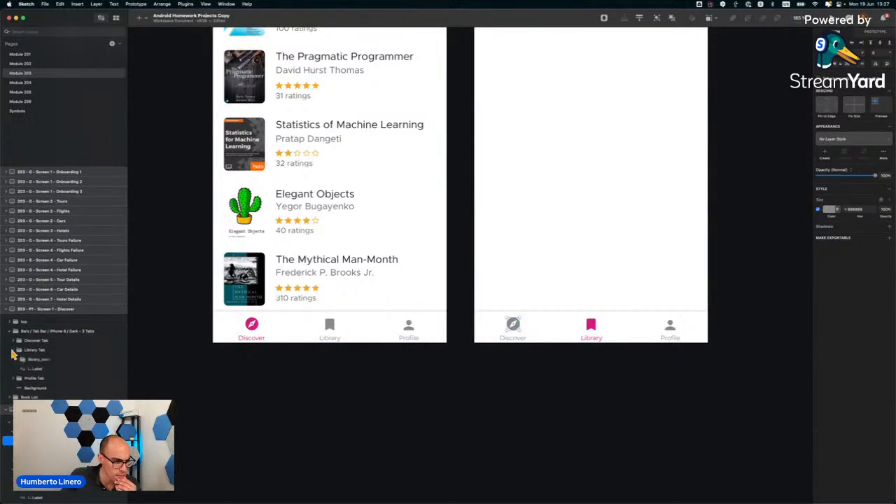
left_click(12, 351)
left_click(12, 360)
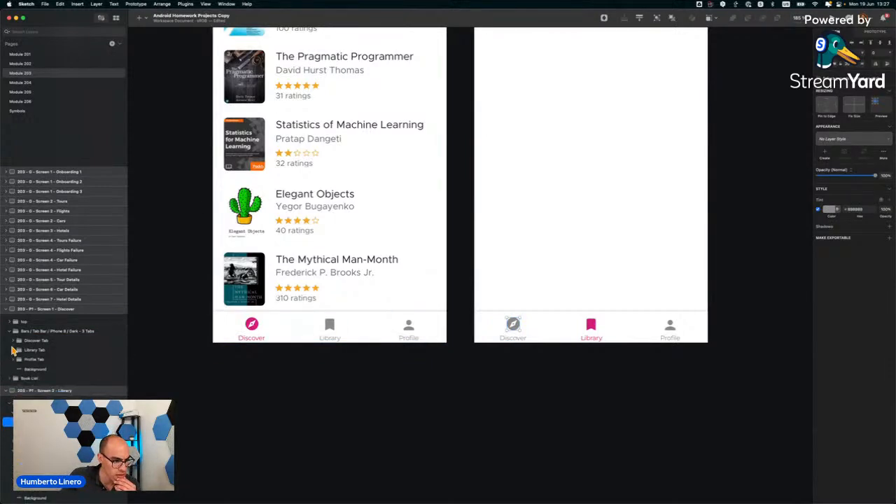
left_click(11, 393)
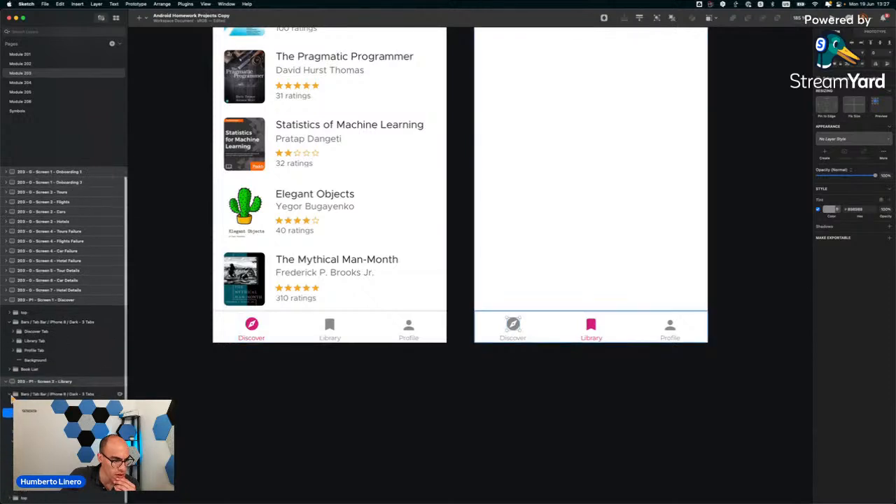
Make the Discover icon group in the Library artboard's tab bar exportable in SVG format and clear the selection.
left_click(591, 329)
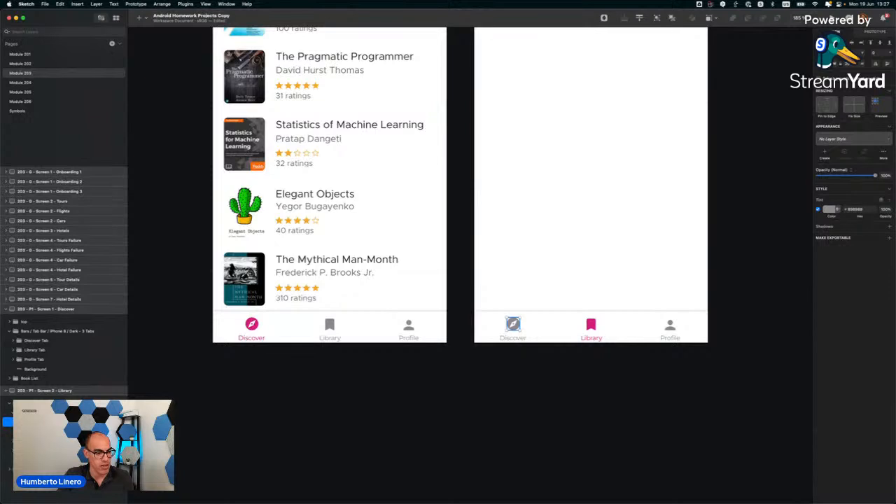
left_click(890, 238)
left_click(879, 267)
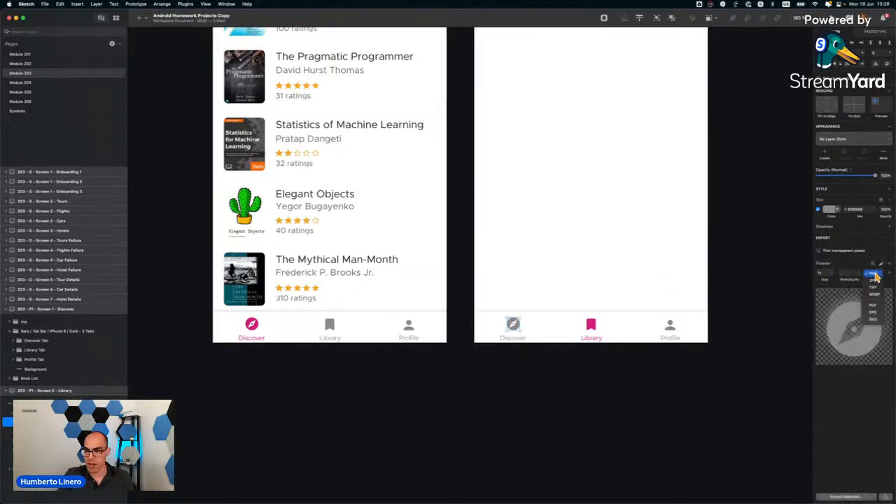
left_click(872, 321)
left_click(779, 348)
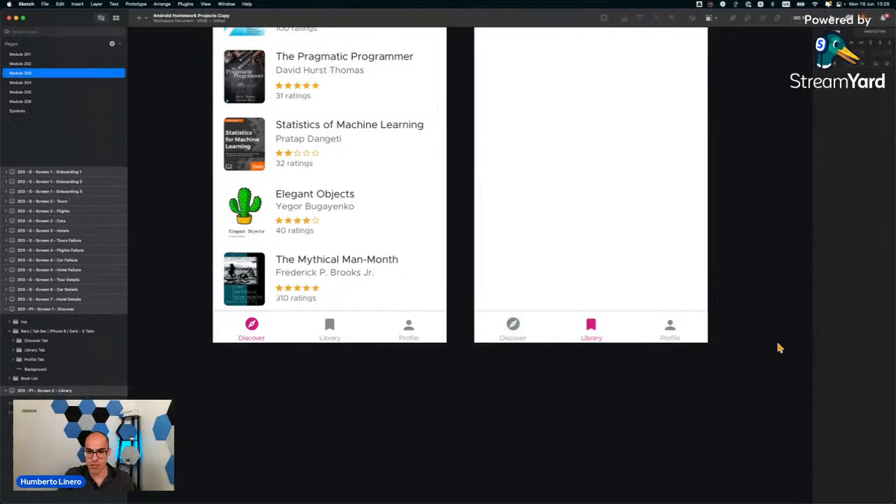
Draw a small circle just below the header at the left side of the Library artboard.
scroll(637, 374, "down", 4)
scroll(636, 373, "right", 4)
scroll(636, 373, "up", 1)
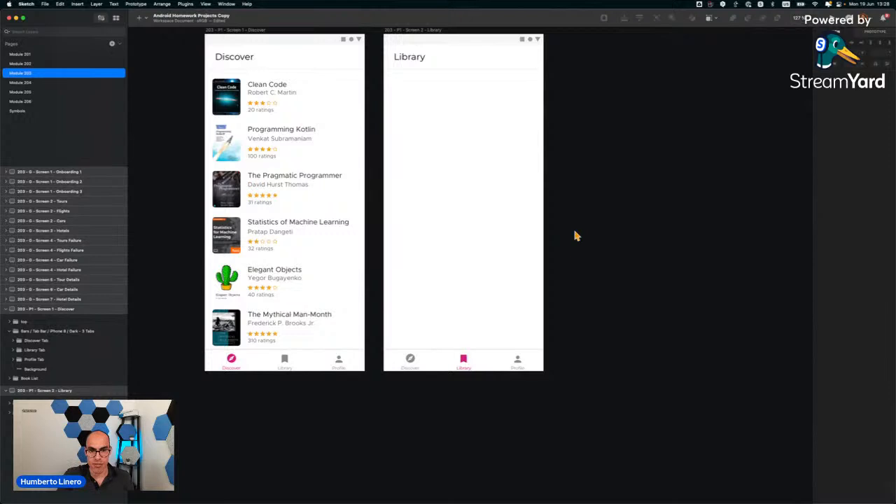
key("o")
left_click_drag(389, 79, 406, 97)
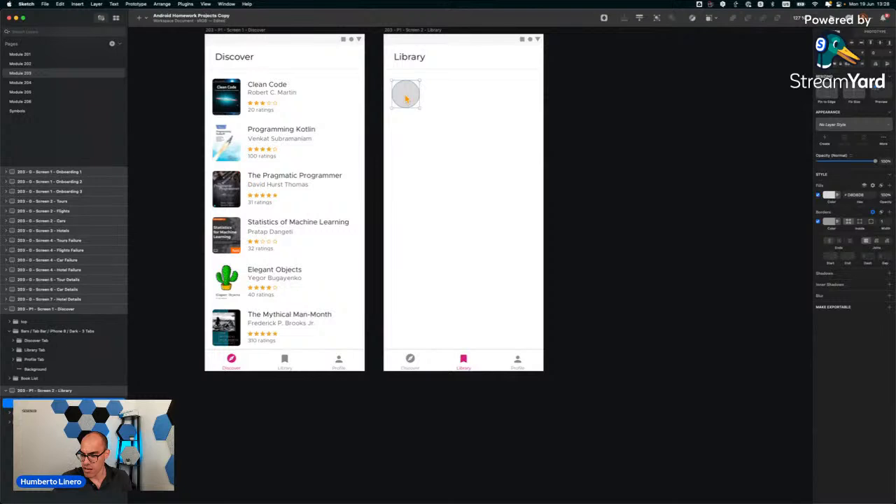
left_click(429, 98)
Turn off the border of the circle in the Library artboard and deselect it.
scroll(429, 98, "up", 5)
left_click(376, 96)
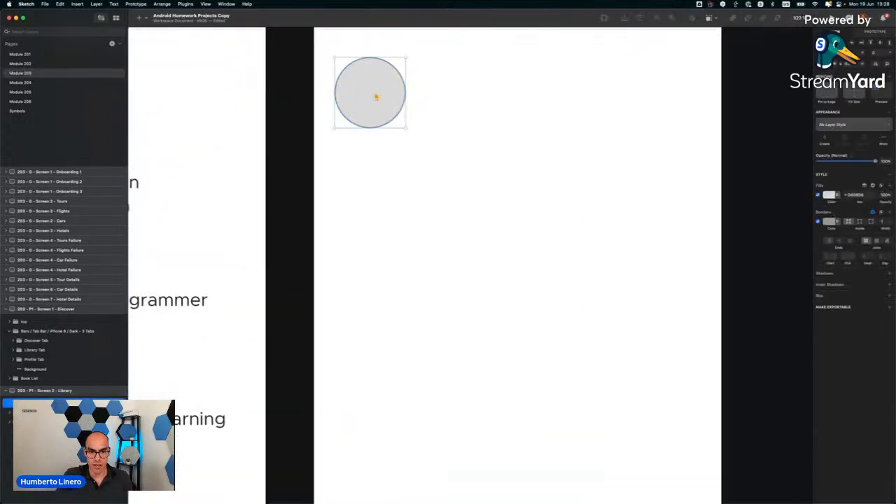
left_click(819, 222)
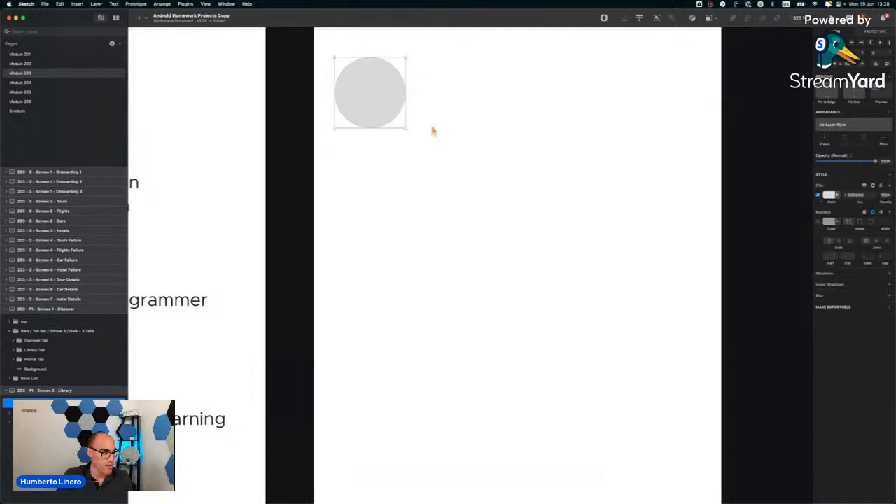
left_click(476, 124)
Set the font of the Clean Code title in the Discover artboard's book list to Montserrat.
scroll(477, 125, "down", 3)
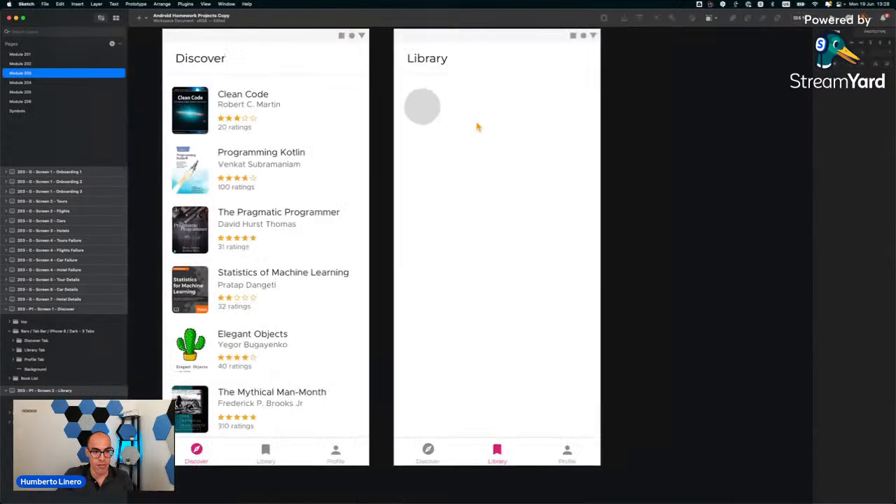
left_click(238, 93, "super")
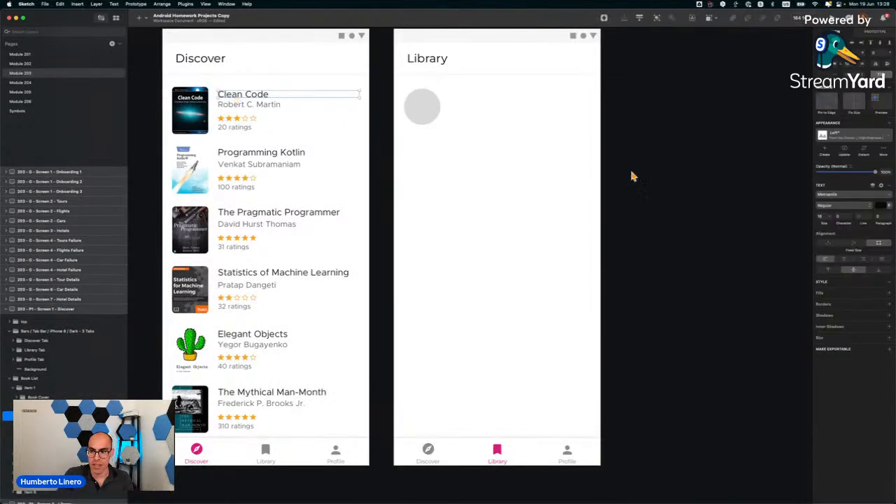
left_click(852, 199)
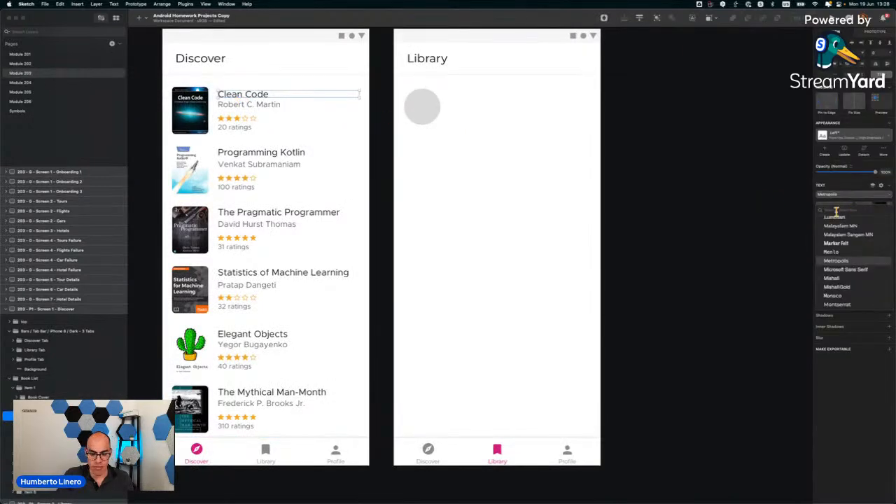
type("mon")
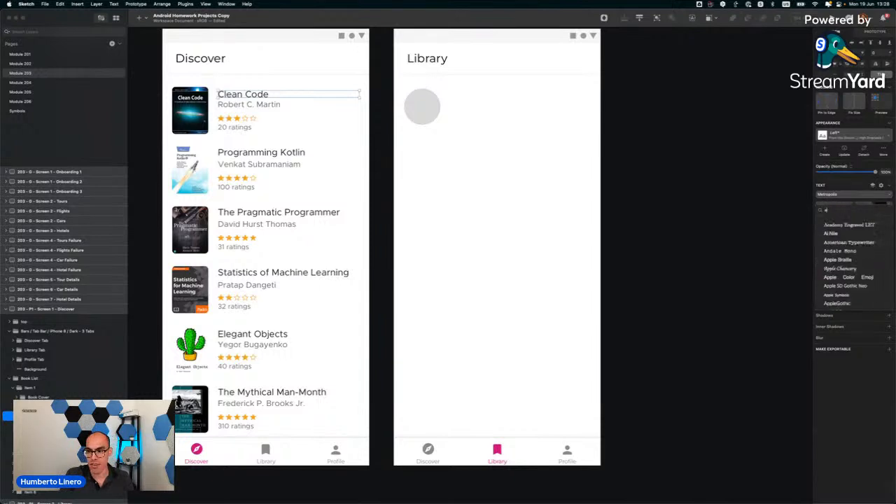
key("Down")
key("Down")
key("Down")
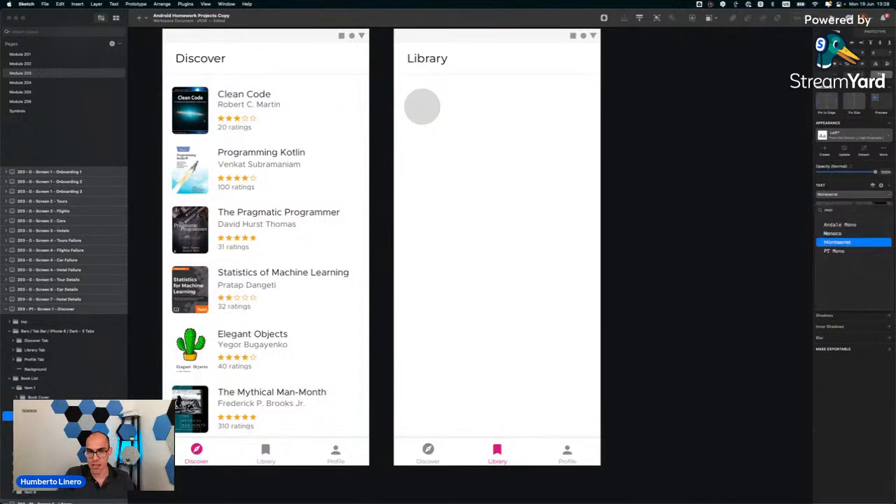
key("Return")
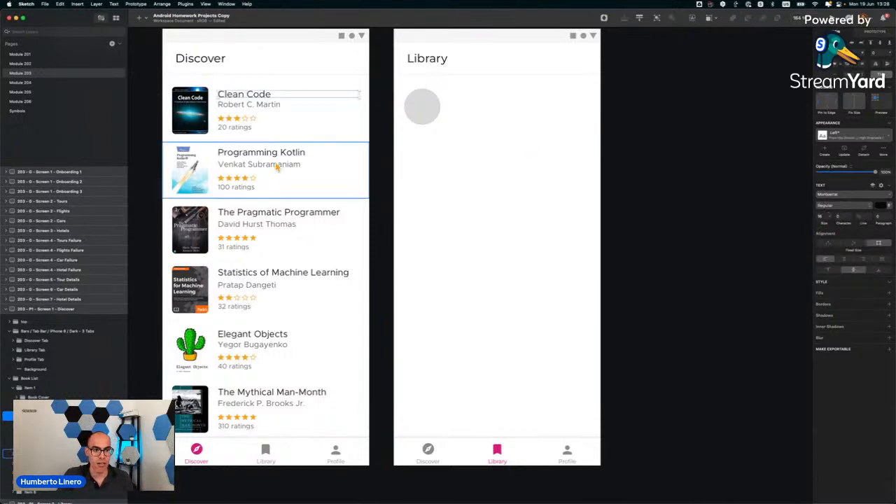
Change the Programming Kotlin title's font to Montserrat.
left_click(248, 155)
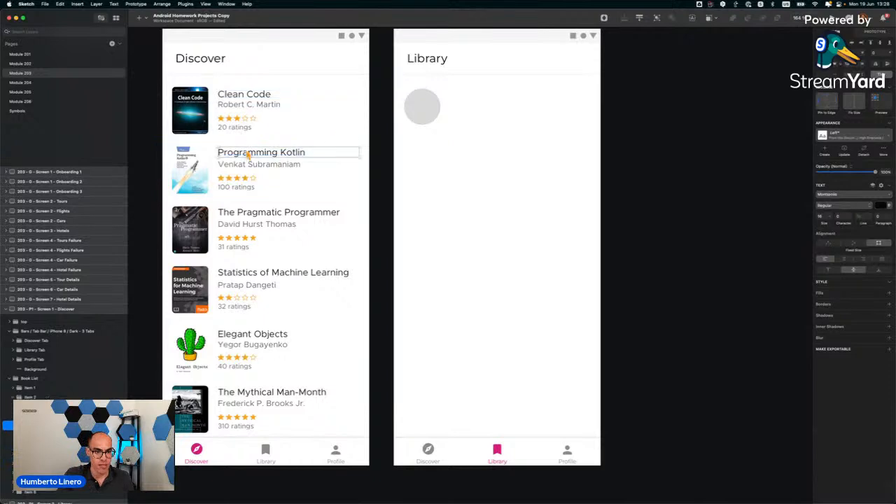
left_click(839, 195)
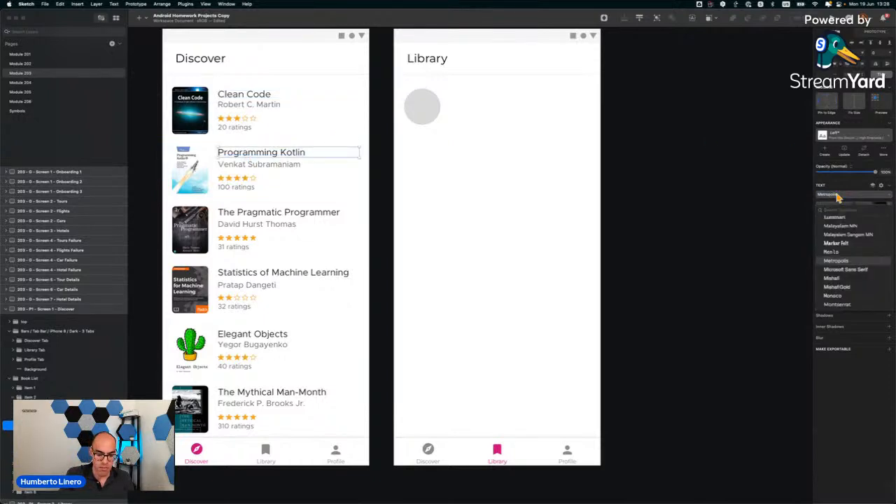
type("mont")
left_click(842, 228)
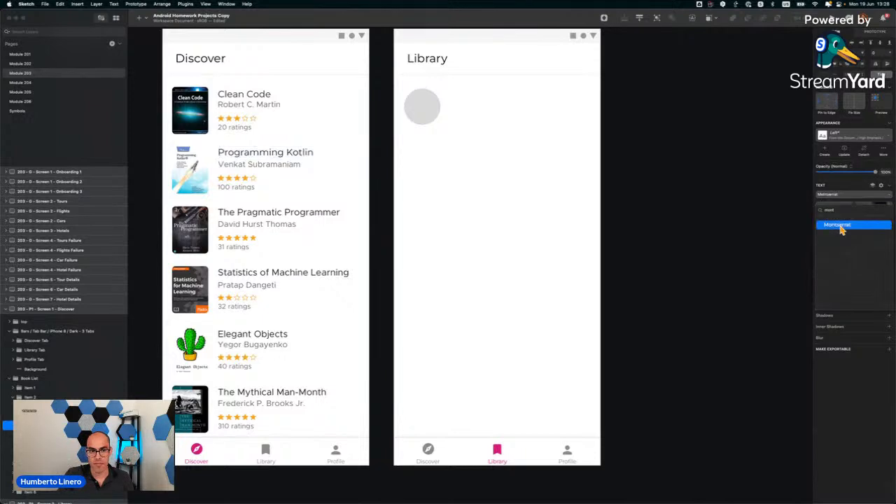
Apply the Montserrat font to The Pragmatic Programmer and Statistics of Machine Learning titles.
left_click(268, 216)
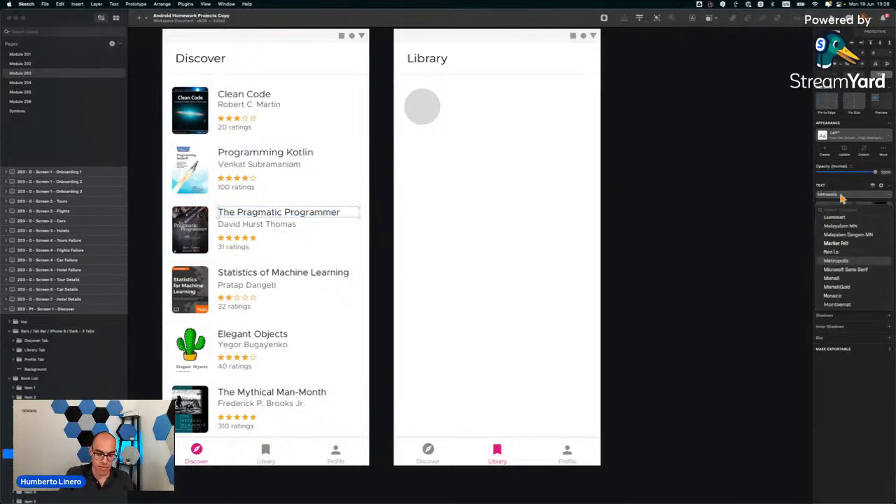
type("mont")
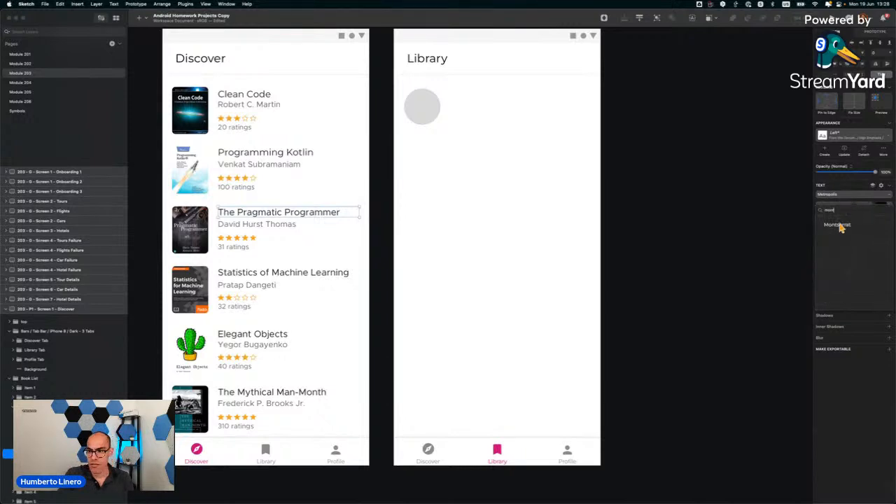
left_click(309, 276, "super")
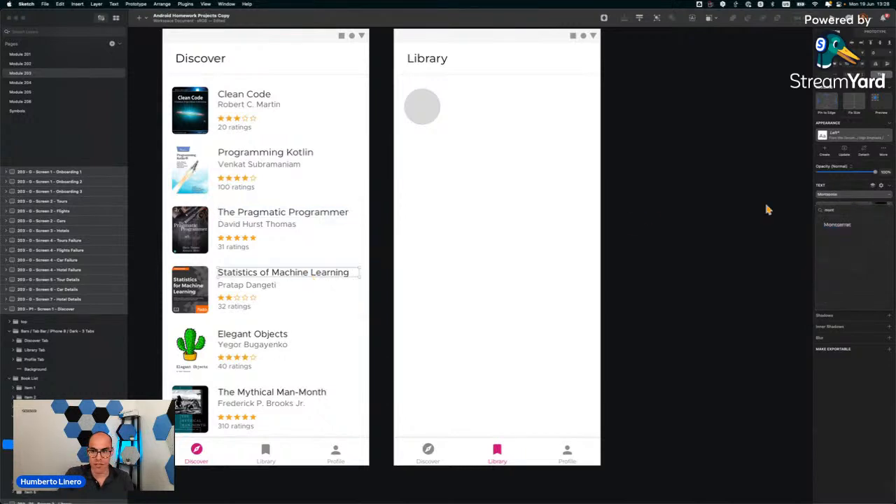
left_click(832, 226)
Set the Elegant Objects and The Mythical Man-Month titles to the Montserrat font.
left_click(242, 325, "super")
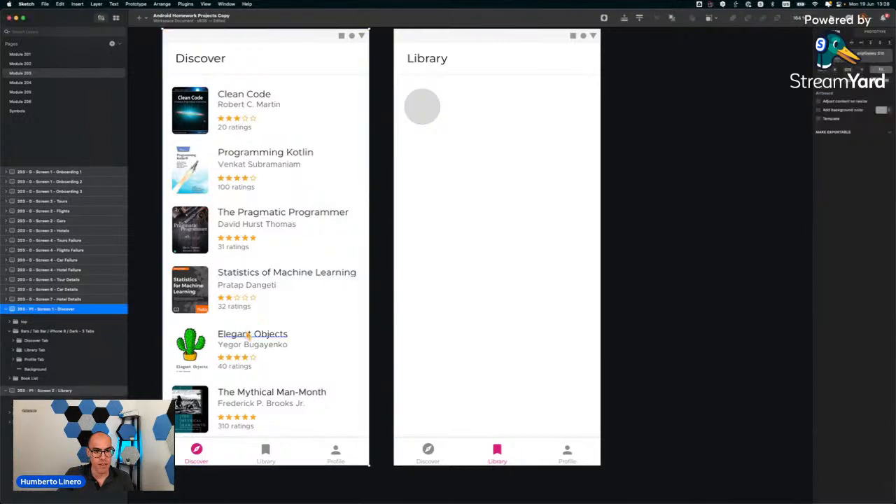
left_click(246, 337, "super")
left_click(835, 194)
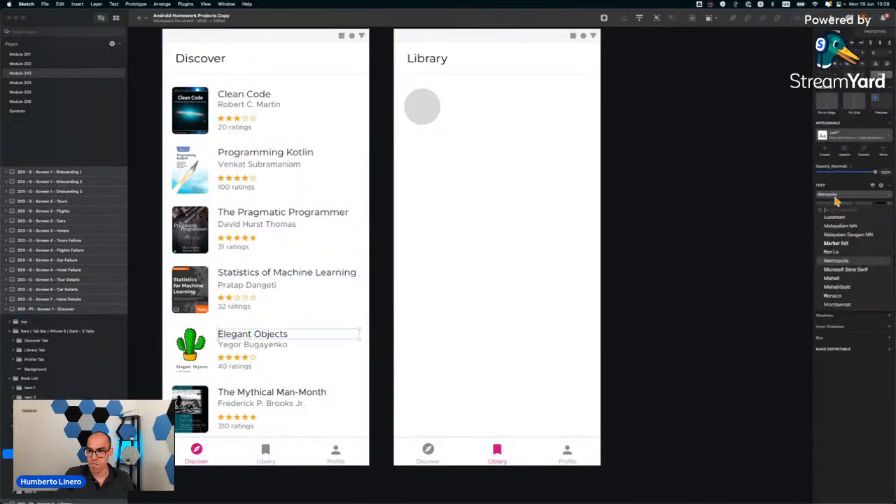
type("mont")
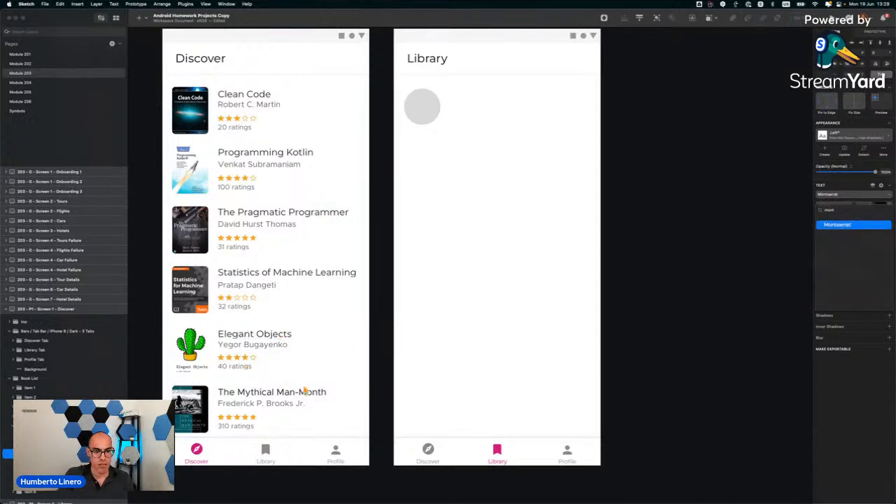
left_click(846, 226)
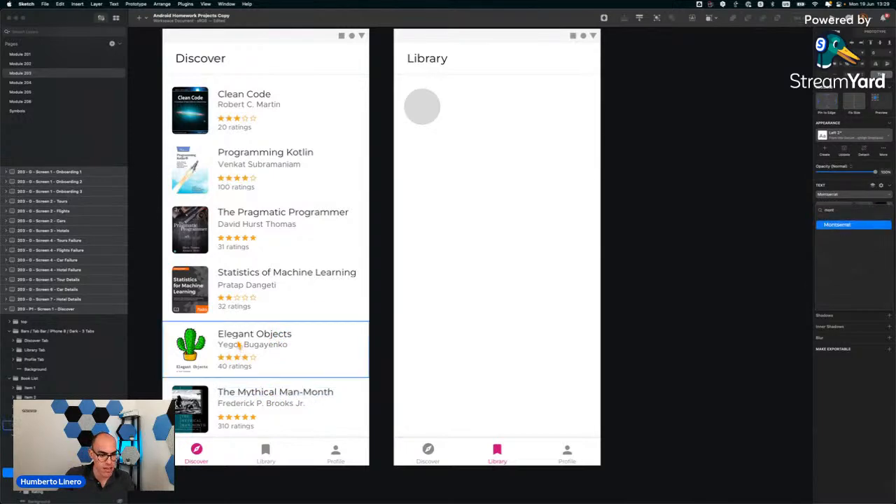
Make the Elegant Objects title's text box in the Discover book list slightly taller to fit the letters' descenders.
scroll(242, 355, "up", 5)
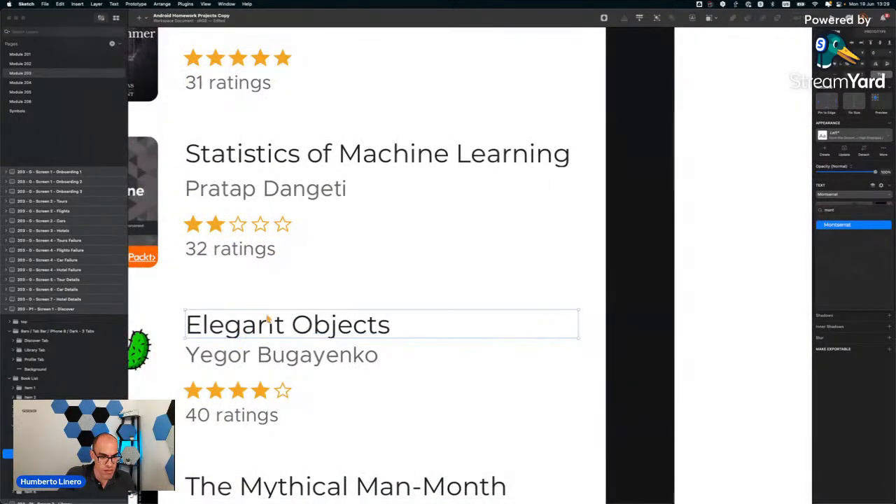
scroll(357, 312, "up", 3)
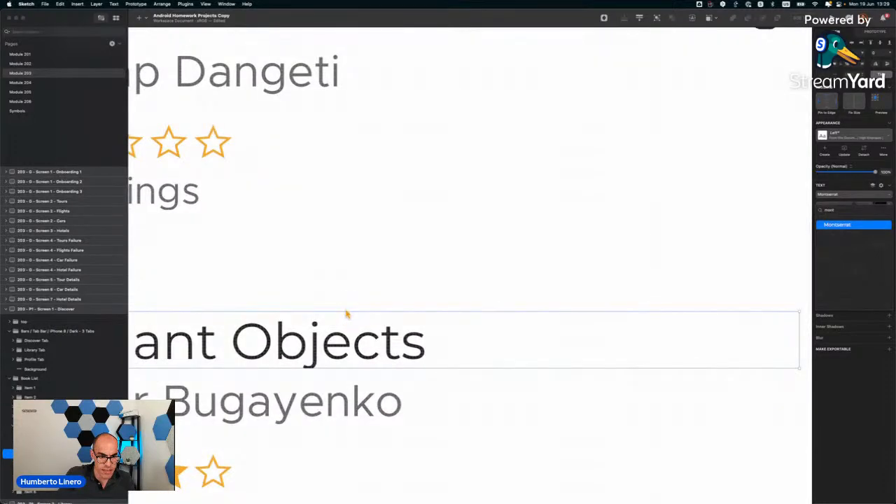
scroll(346, 320, "down", 1)
left_click(217, 357)
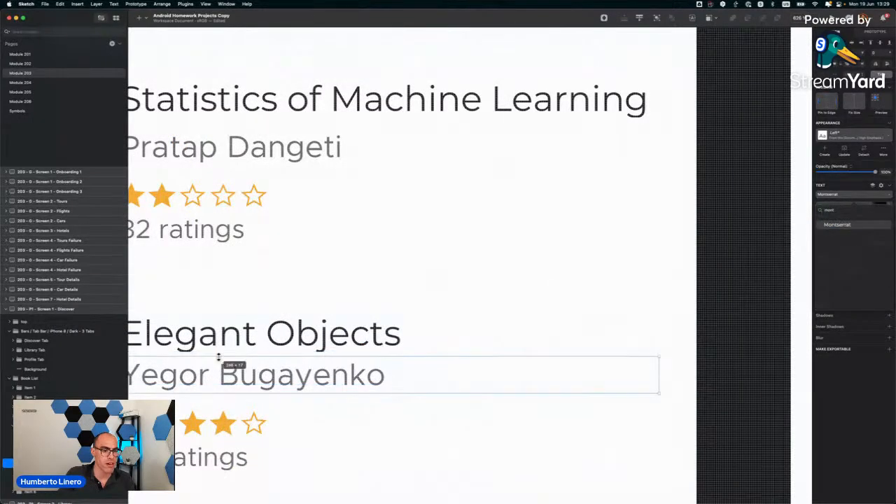
double_click(224, 341)
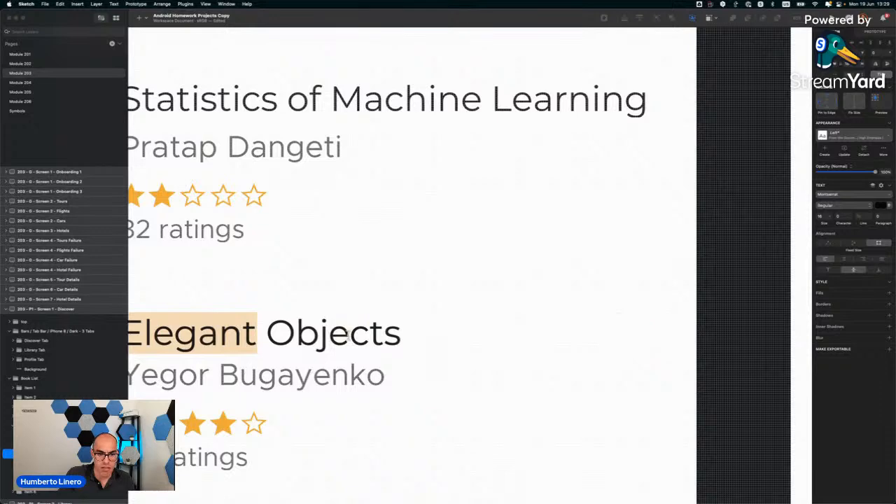
left_click(349, 335)
key("Escape")
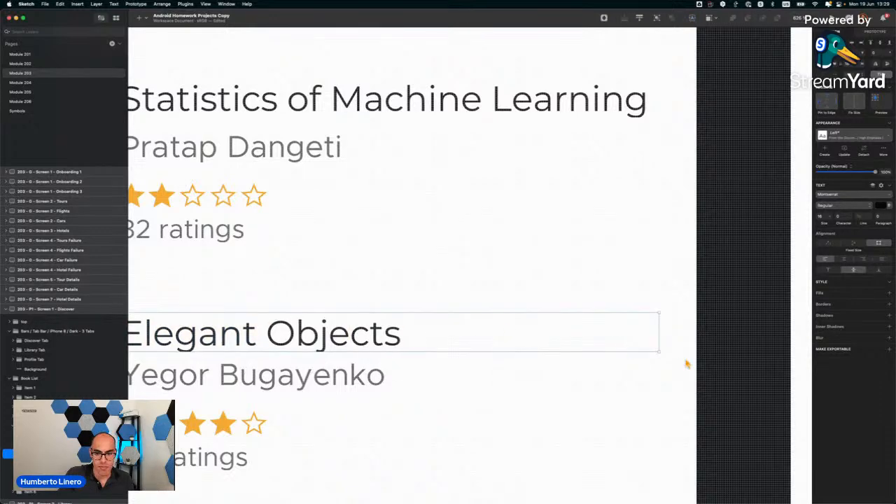
left_click_drag(660, 351, 660, 354)
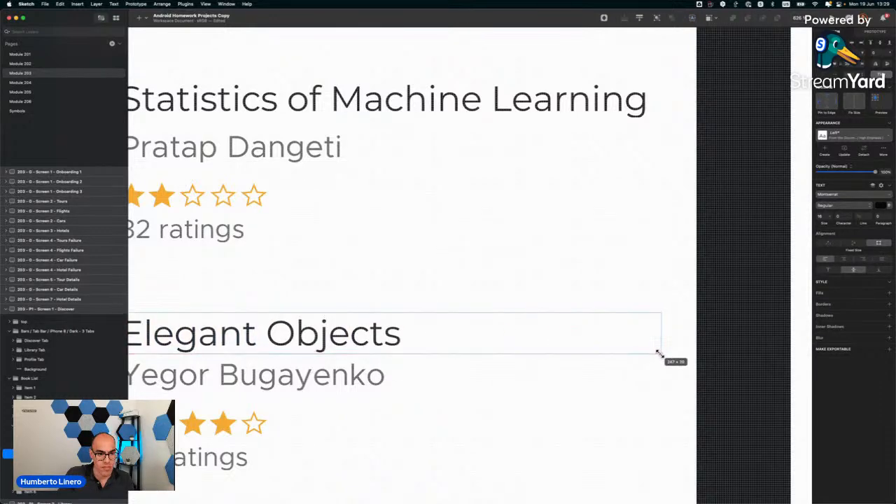
Slightly increase the height of the text box holding The Mythical Man-Month title.
scroll(336, 418, "down", 5)
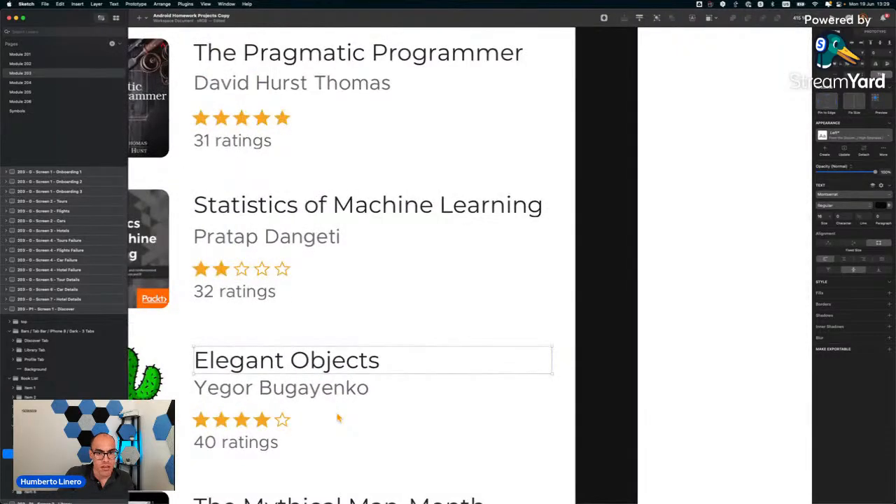
scroll(336, 418, "down", 3)
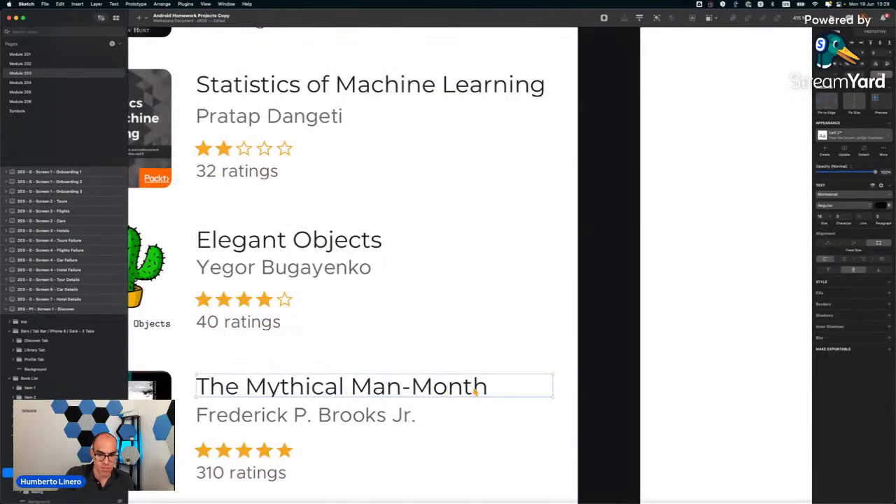
left_click(552, 398)
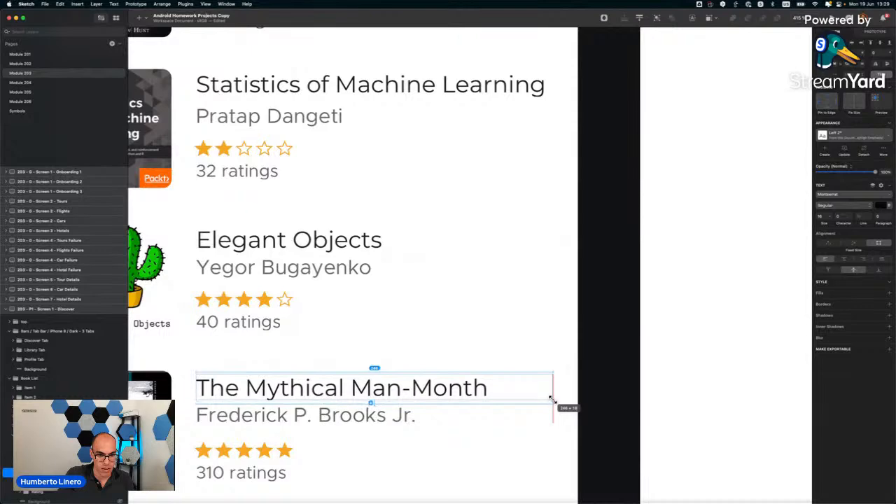
key("Escape")
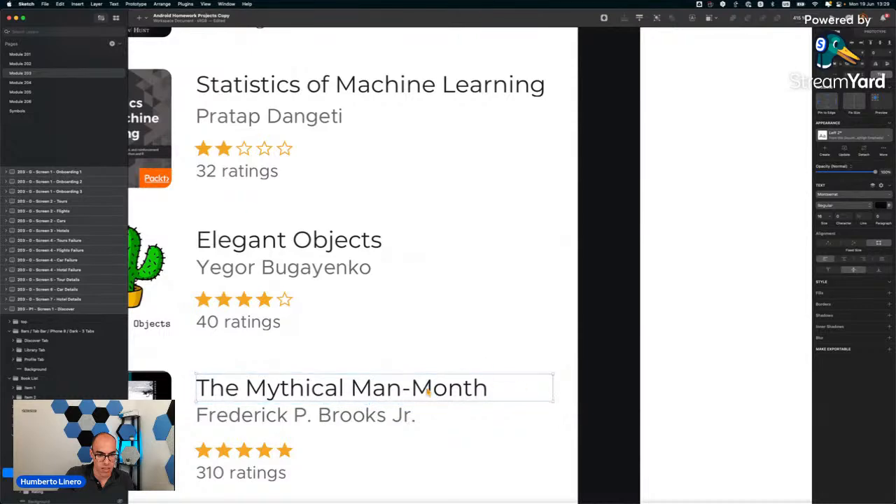
Set the author lines under Clean Code and Programming Kotlin to the Montserrat font.
scroll(427, 392, "up", 5)
scroll(428, 393, "up", 2)
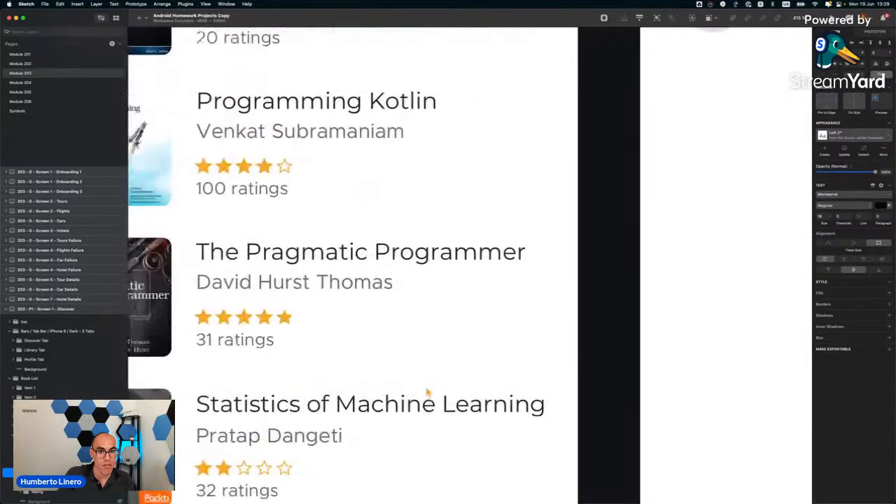
scroll(426, 390, "up", 4)
left_click(309, 155)
double_click(290, 151)
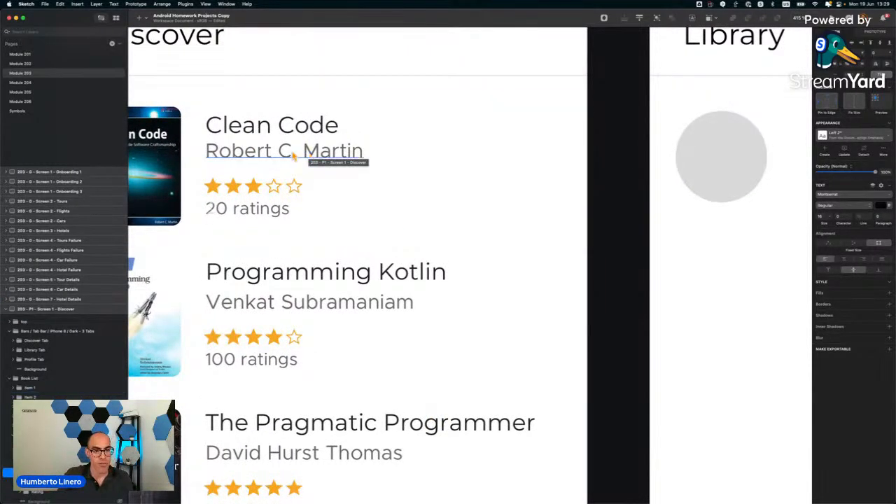
left_click(844, 197)
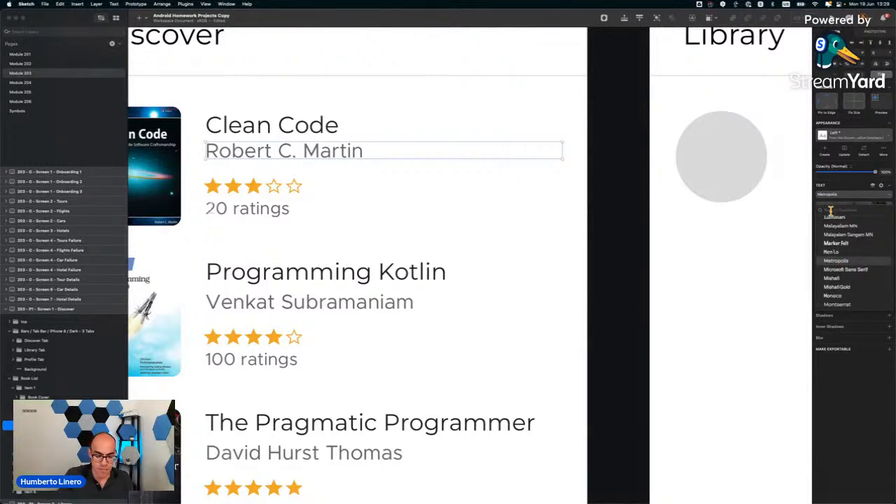
type("motr")
key("BackSpace")
key("BackSpace")
type("nt")
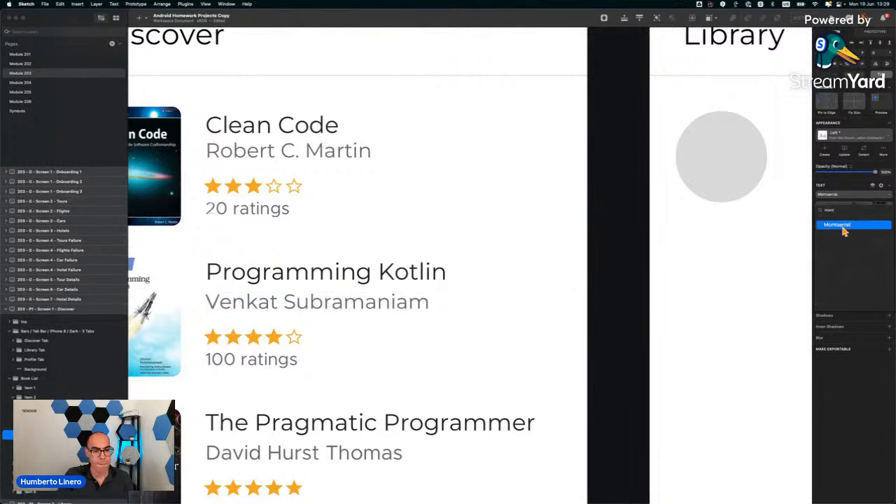
Apply Montserrat to the author lines of The Pragmatic Programmer, Statistics of Machine Learning, Elegant Objects and The Mythical Man-Month.
scroll(287, 280, "down", 4)
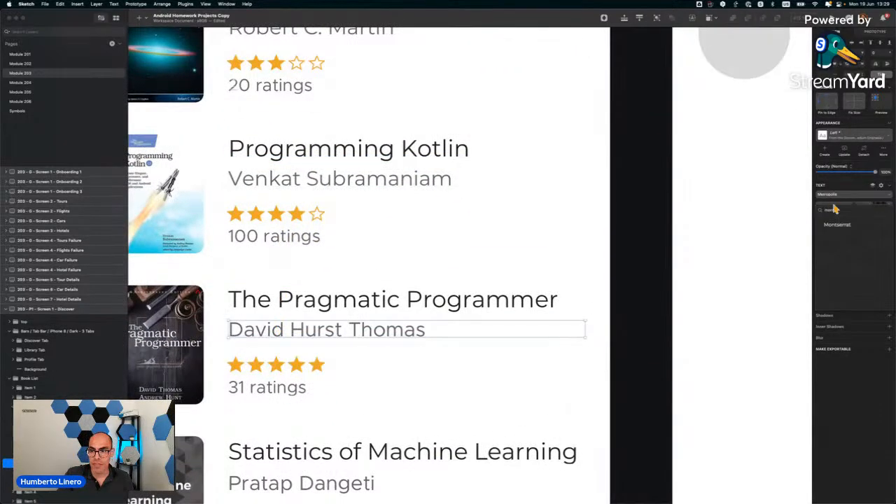
scroll(400, 296, "down", 5)
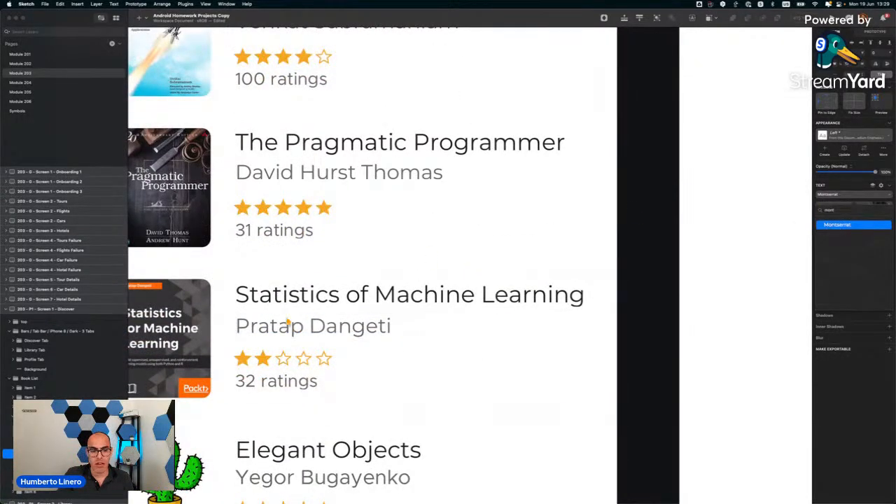
scroll(269, 341, "down", 4)
left_click(290, 353)
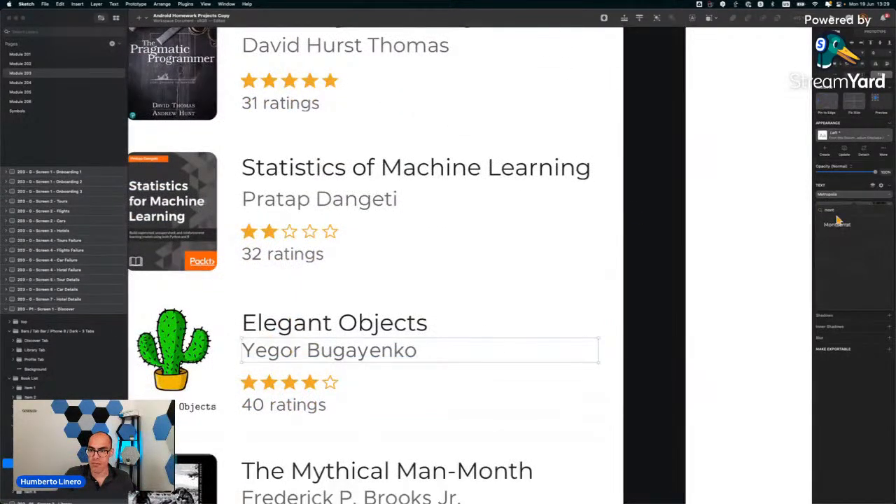
scroll(338, 349, "down", 4)
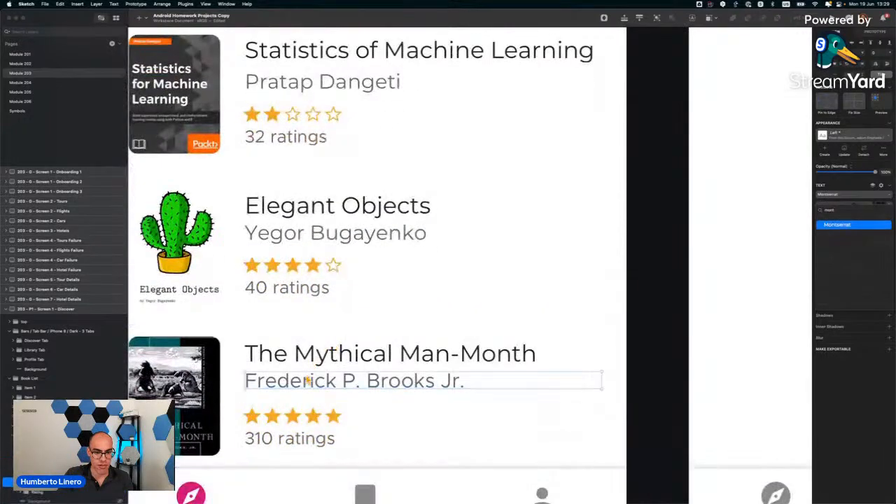
left_click(833, 225)
scroll(361, 297, "down", 3)
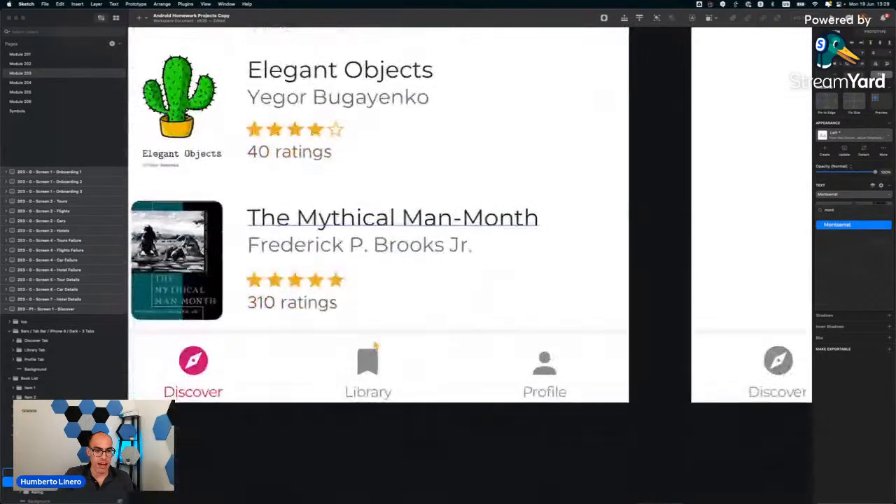
Change the ratings-count text of The Mythical Man-Month, Elegant Objects and Statistics of Machine Learning to Montserrat.
scroll(361, 297, "down", 3)
left_click(330, 304)
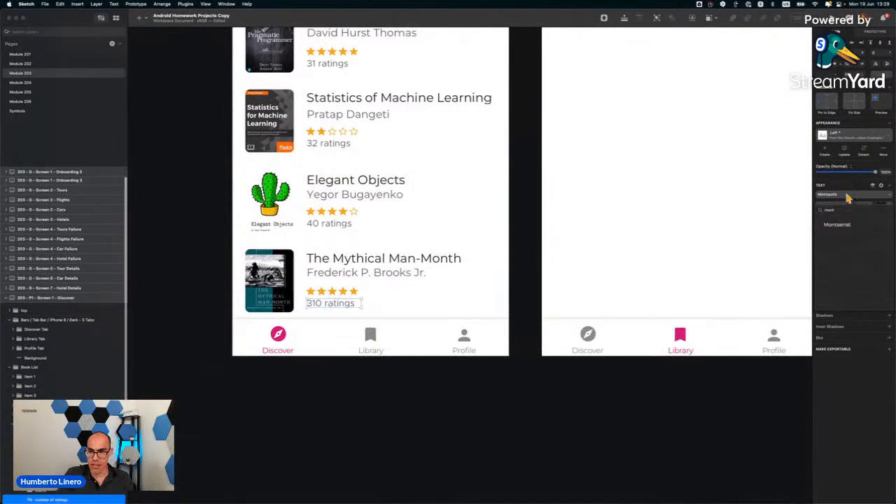
left_click(838, 228)
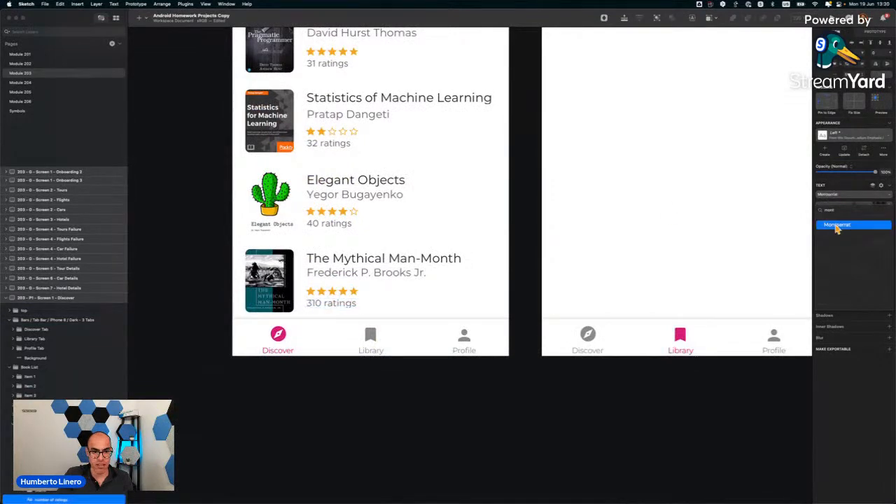
left_click(346, 222)
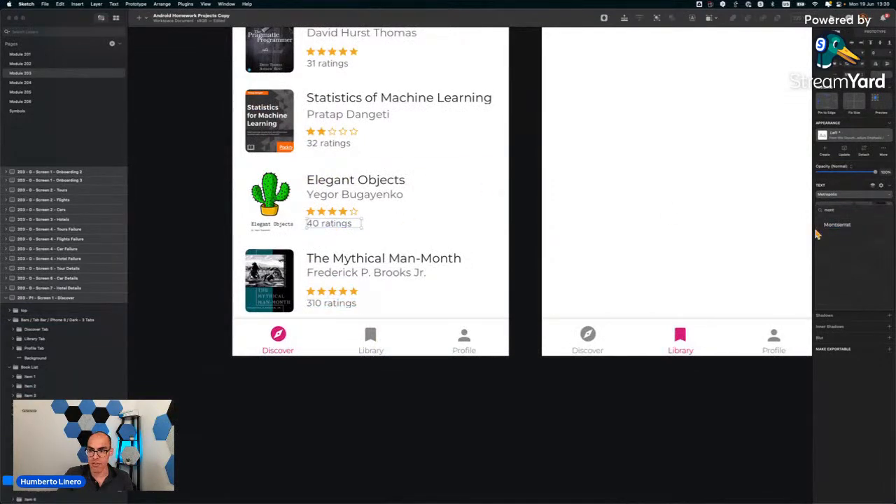
left_click(839, 225)
left_click(334, 144)
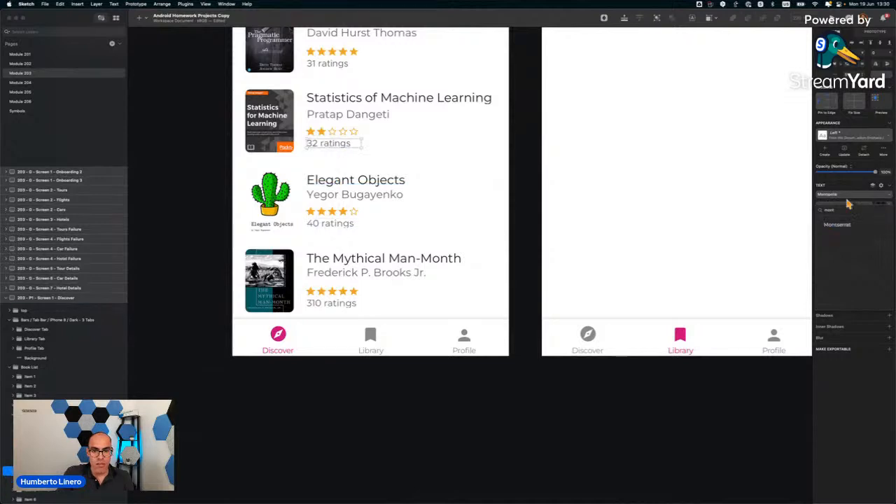
left_click(839, 225)
Switch the ratings-count text of The Pragmatic Programmer, Programming Kotlin and Clean Code to the Montserrat font.
scroll(380, 156, "up", 4)
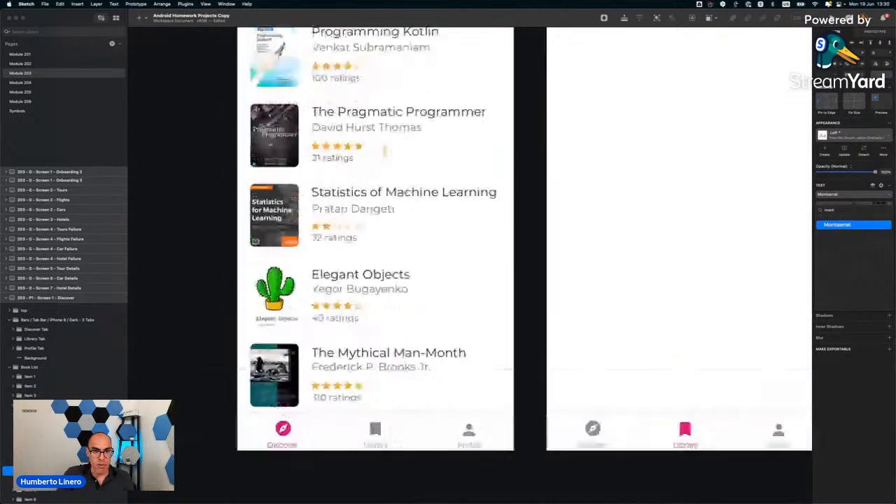
left_click(331, 211)
left_click(842, 232)
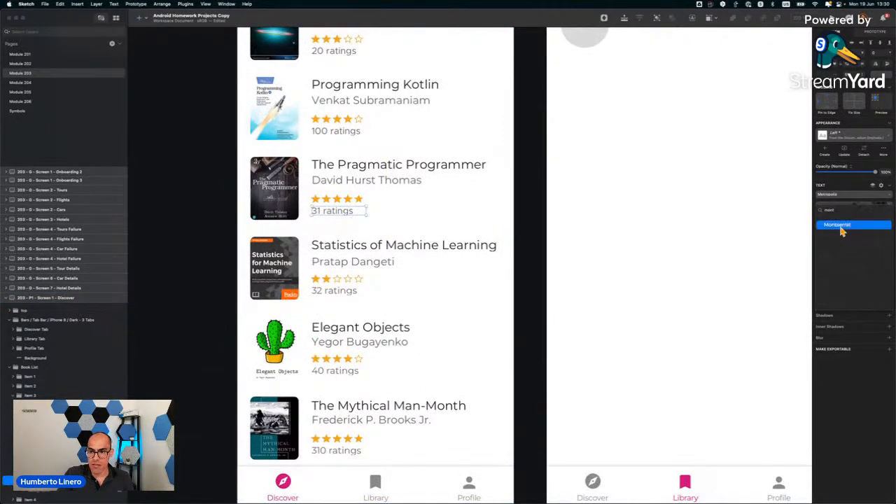
left_click(335, 131)
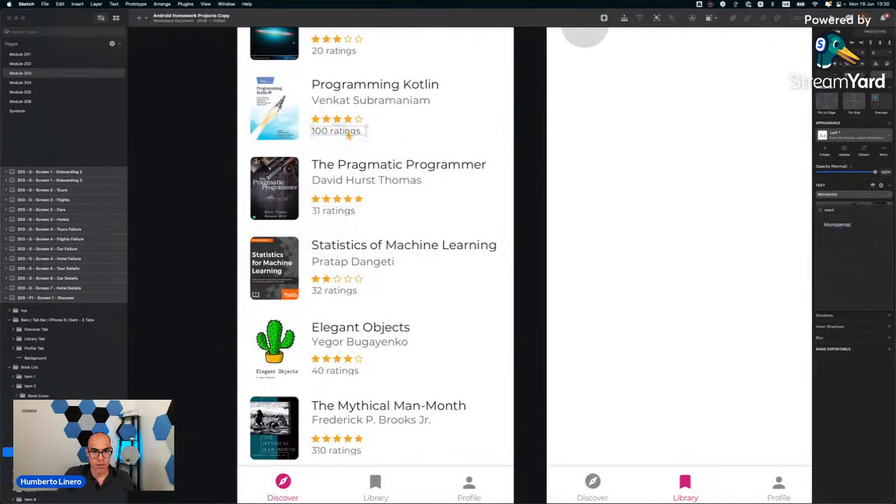
left_click(838, 226)
scroll(381, 112, "up", 2)
left_click(342, 117)
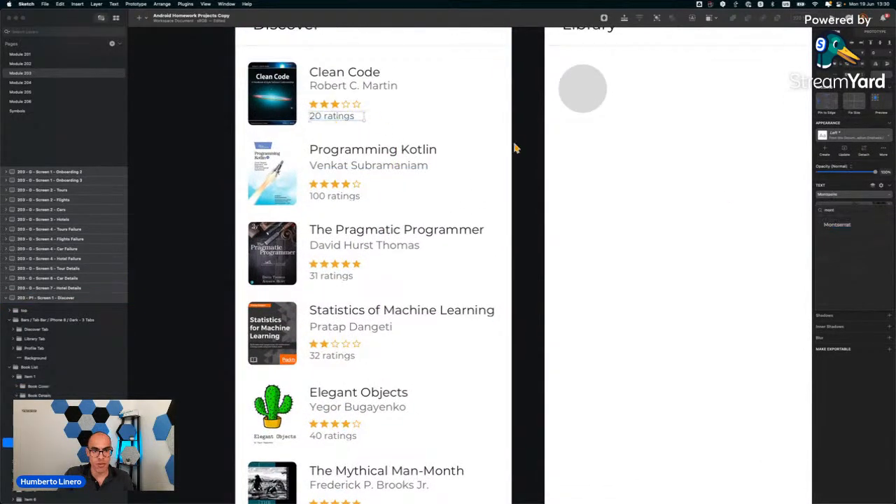
left_click(858, 227)
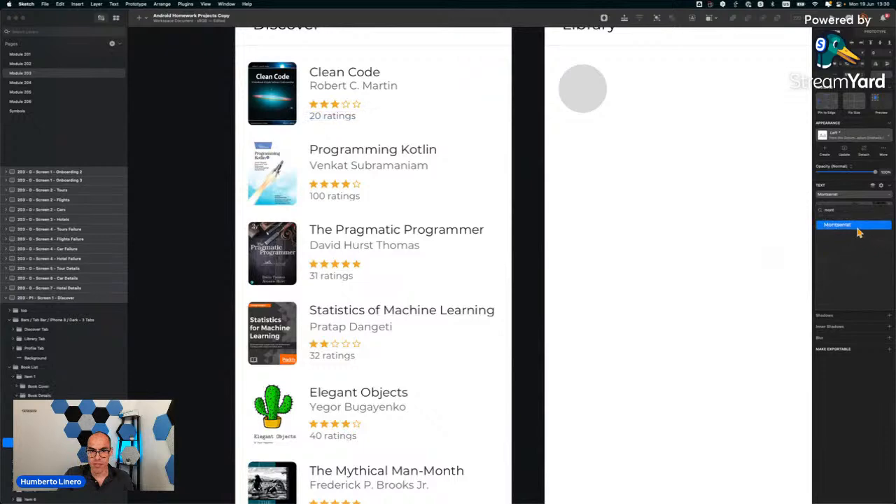
Increase the height of Clean Code's ratings-count text box so the letters' descenders fit inside.
left_click(358, 194)
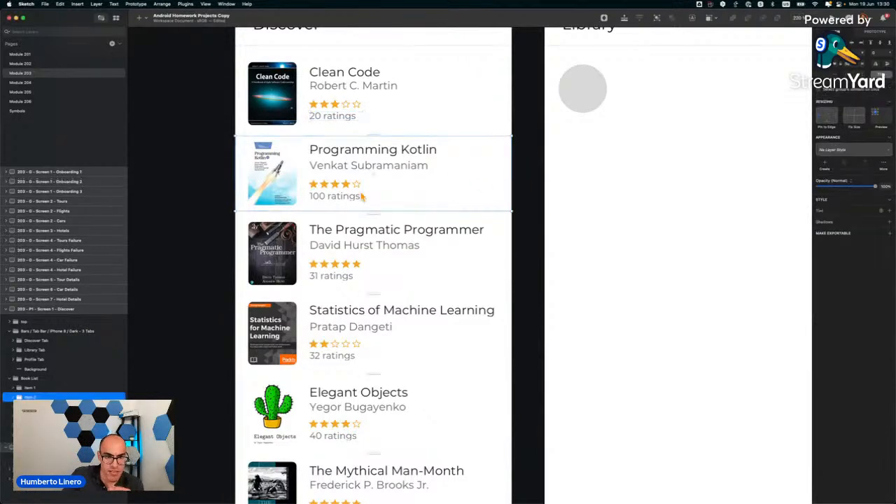
scroll(359, 193, "up", 5, "super")
scroll(343, 169, "up", 3)
left_click(316, 159)
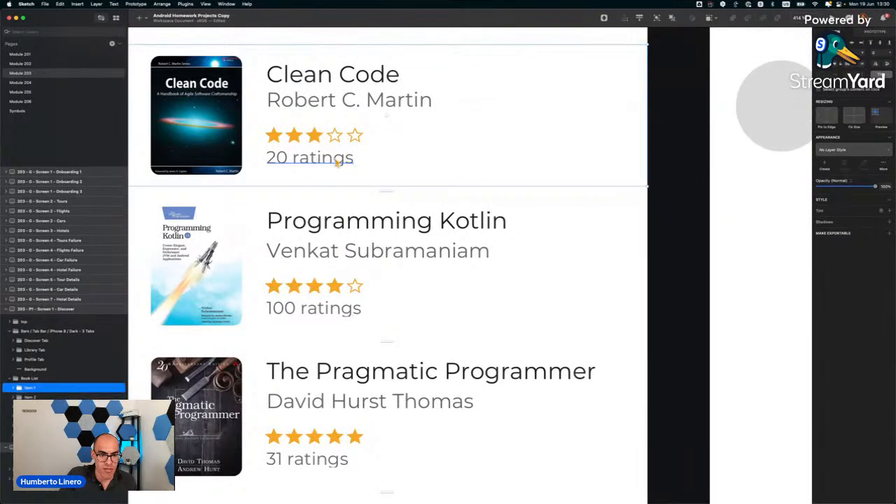
left_click(350, 161)
scroll(324, 164, "up", 5)
left_click_drag(442, 163, 438, 172)
Make the ratings-count text boxes of Programming Kotlin and The Pragmatic Programmer tall enough for the descenders.
scroll(426, 260, "down", 5)
left_click(368, 331)
mouse_move(446, 337)
left_mouse_down()
mouse_move(448, 312)
mouse_move(448, 320)
left_mouse_up()
scroll(446, 344, "down", 8)
left_click(363, 309)
scroll(448, 320, "down", 8)
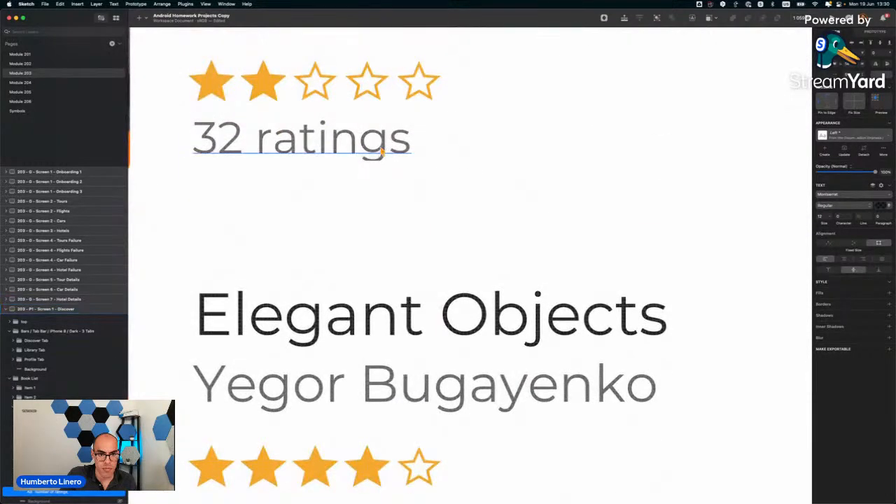
Enlarge the ratings-count text boxes of Statistics of Machine Learning and Elegant Objects, the latter to about 70 × 14.
left_click(381, 151)
left_click_drag(460, 166, 458, 206)
scroll(460, 231, "down", 5)
left_click(413, 178)
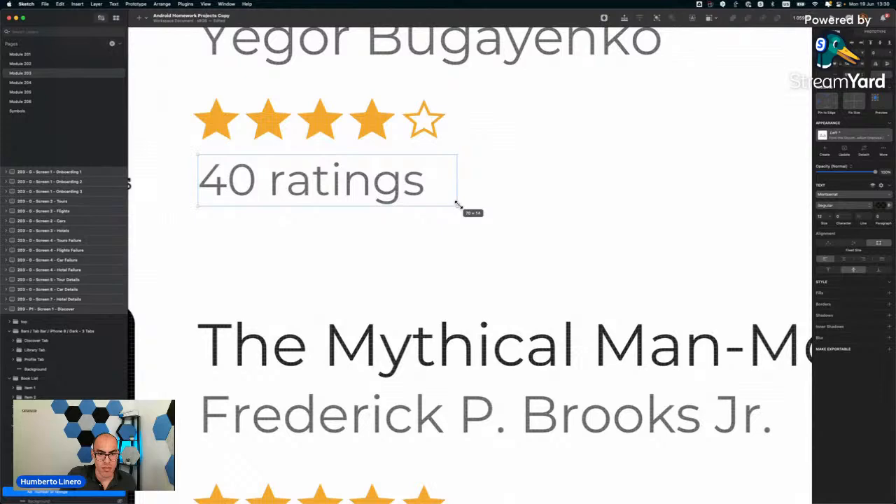
Make the ratings-count text box under The Mythical Man-Month slightly taller and deselect it.
scroll(459, 205, "down", 5)
scroll(459, 205, "down", 2)
left_click(420, 249)
left_click_drag(465, 262, 462, 271)
left_click(512, 264)
Save the document with the font and text box changes made on the Discover artboard.
scroll(512, 264, "down", 3)
key("super+s")
scroll(512, 264, "down", 5)
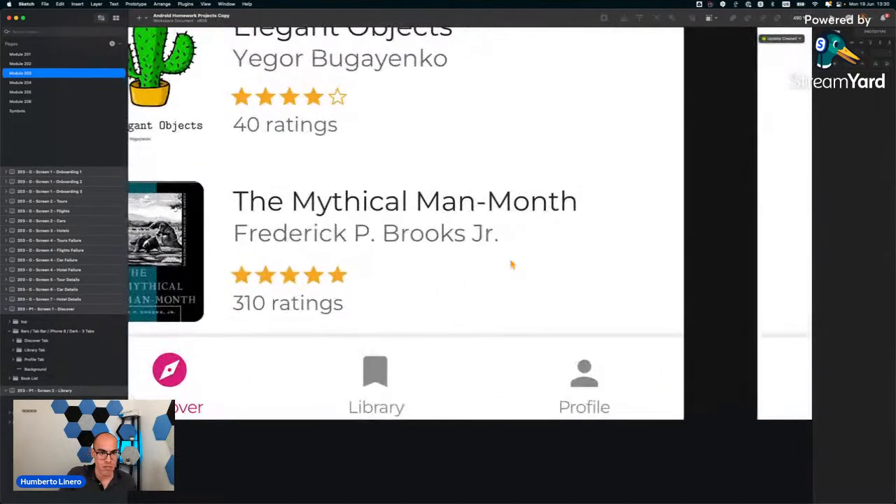
scroll(511, 265, "down", 6)
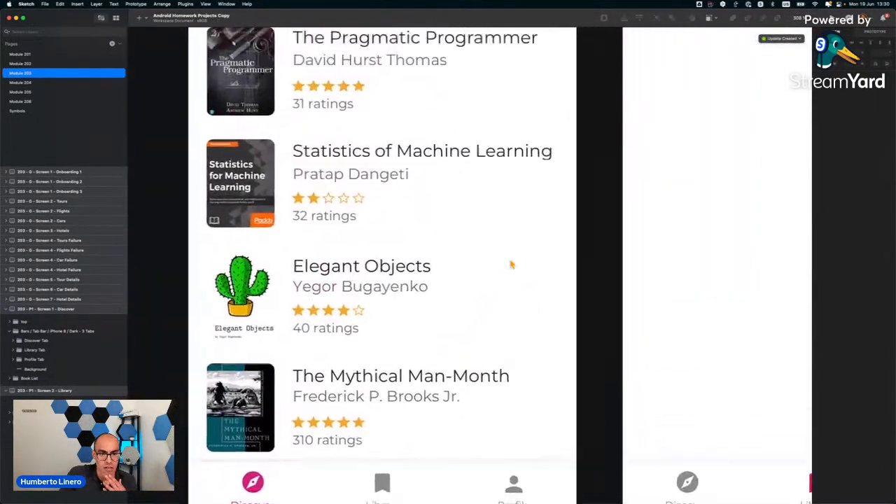
scroll(512, 264, "down", 6)
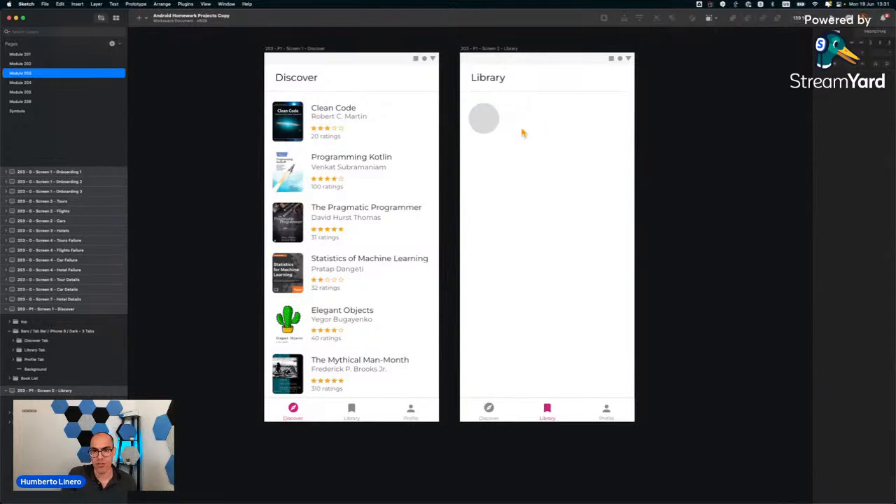
Add the text "Biography" beside the grey circle on the Library artboard and move it slightly closer to the circle.
scroll(521, 133, "up", 3)
key("t")
left_click(507, 95)
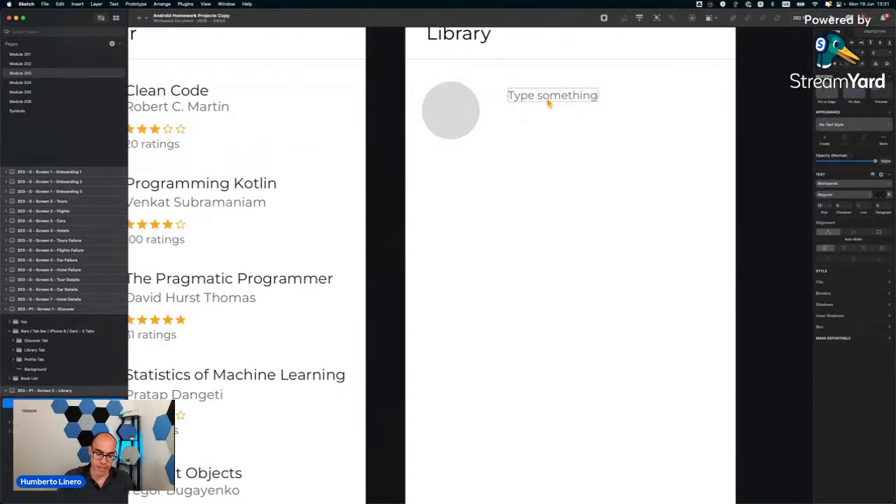
double_click(548, 98)
key("BackSpace")
key("BackSpace")
key("BackSpace")
key("BackSpace")
key("BackSpace")
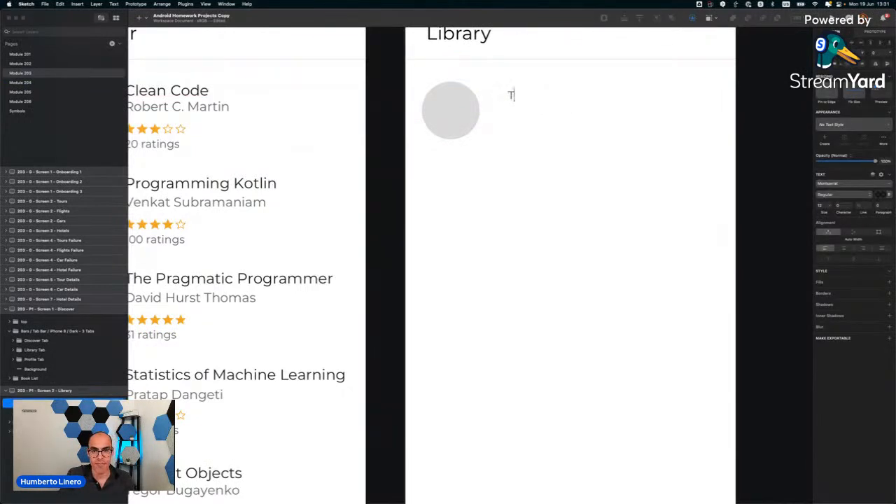
type("phy")
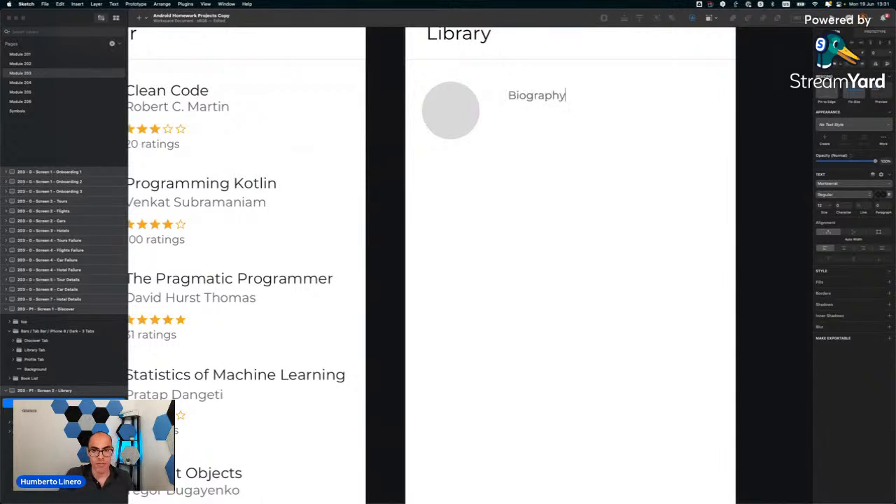
key("Escape")
left_click_drag(534, 97, 512, 106)
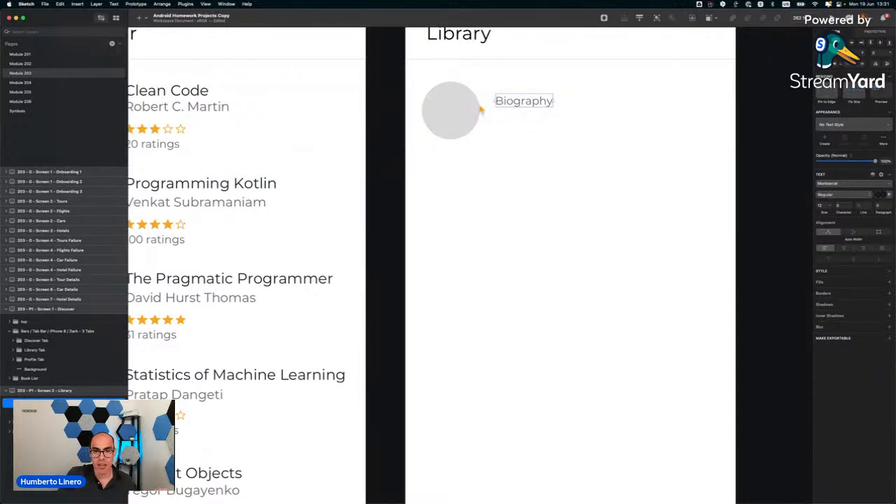
Shrink the grey circle on the Library artboard to about three quarters of its size, keeping its upper-left corner in place.
key("Escape")
left_click(453, 114)
left_click_drag(480, 140, 462, 124)
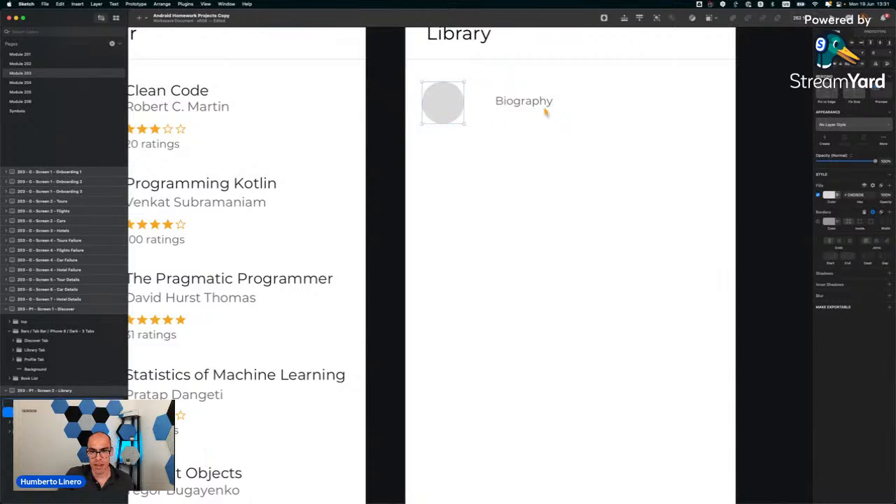
Set the Biography text to size 20 in the Regular weight.
left_click(520, 104)
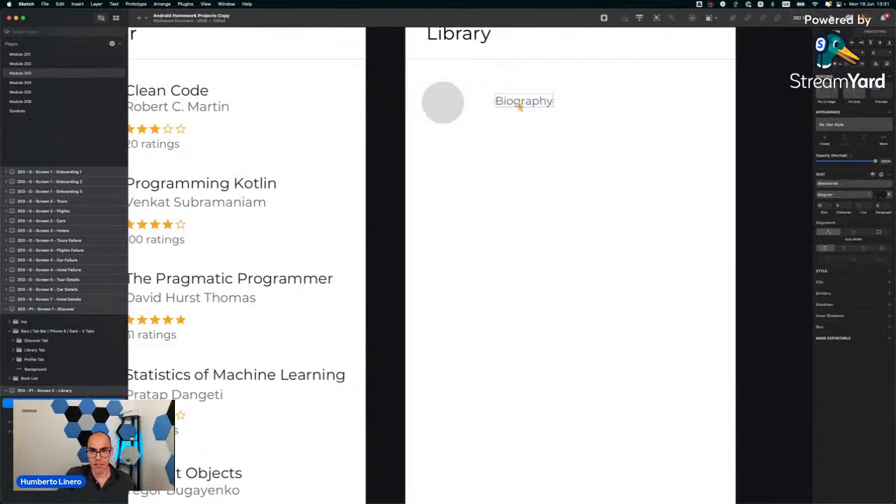
left_click(855, 194)
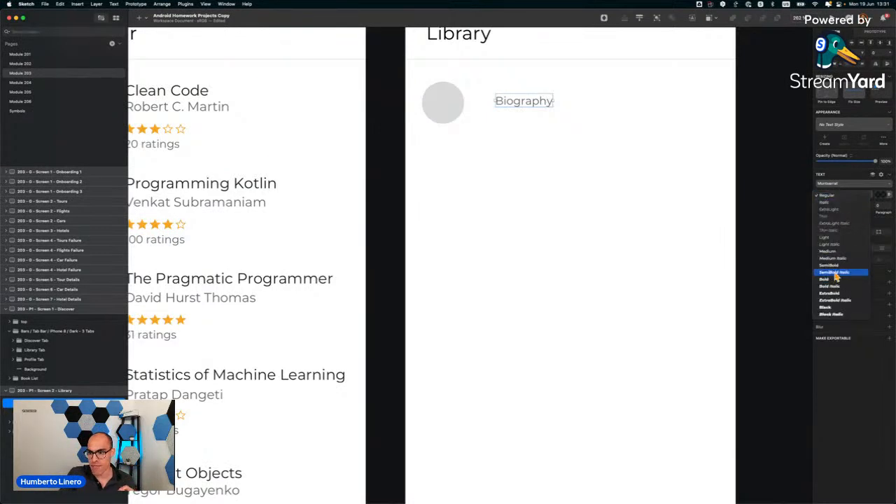
left_click(829, 250)
type("20")
key("Return")
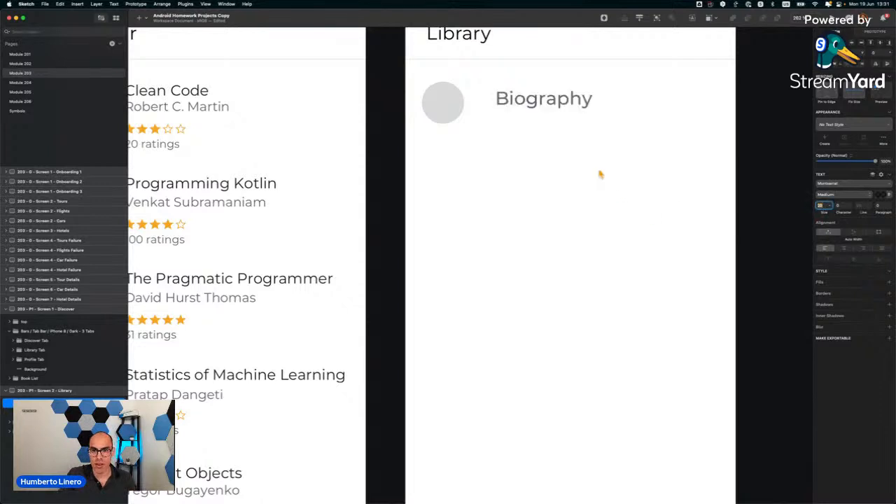
left_click(844, 195)
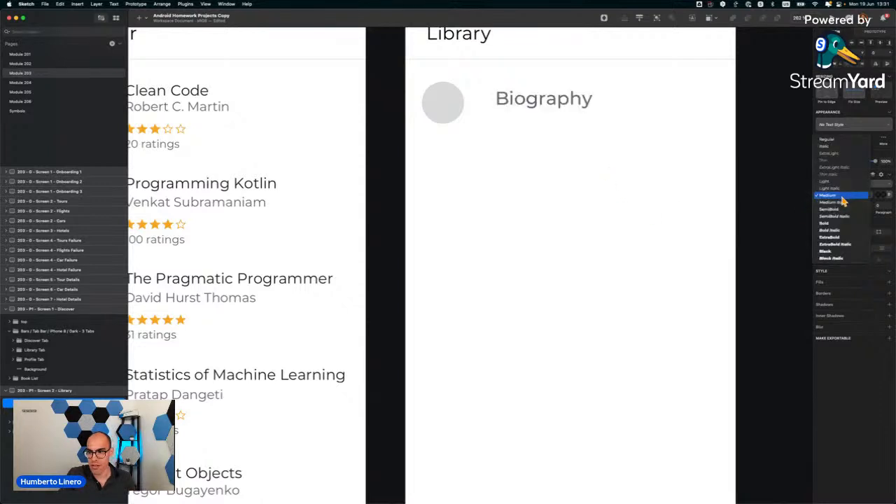
left_click(828, 140)
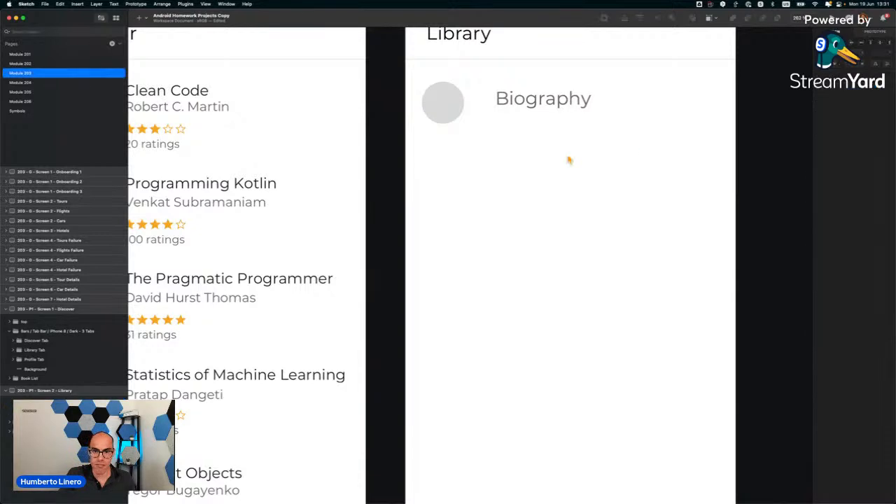
Duplicate the Biography title directly beneath itself beside the circle and reduce the copy's font size to 12.
left_click_drag(543, 104, 526, 123)
left_click(824, 208)
key("Down")
key("Down")
key("Down")
key("Down")
key("Down")
key("Down")
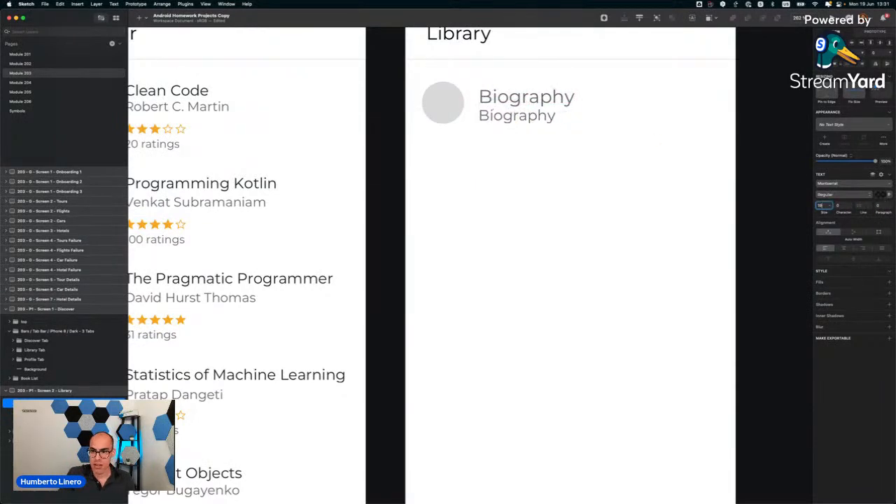
key("Down")
key("Down")
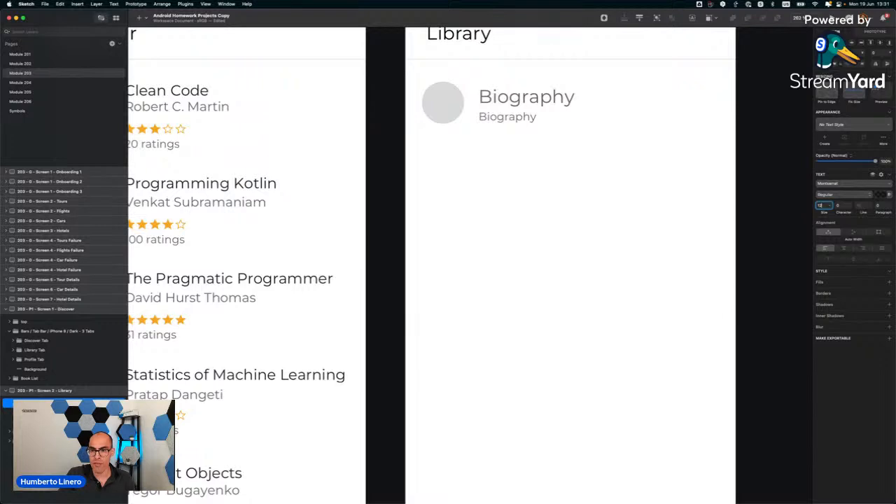
Change the smaller copy's text to "5 books" and align its left edge with the Biography title.
double_click(509, 114)
type("5 books")
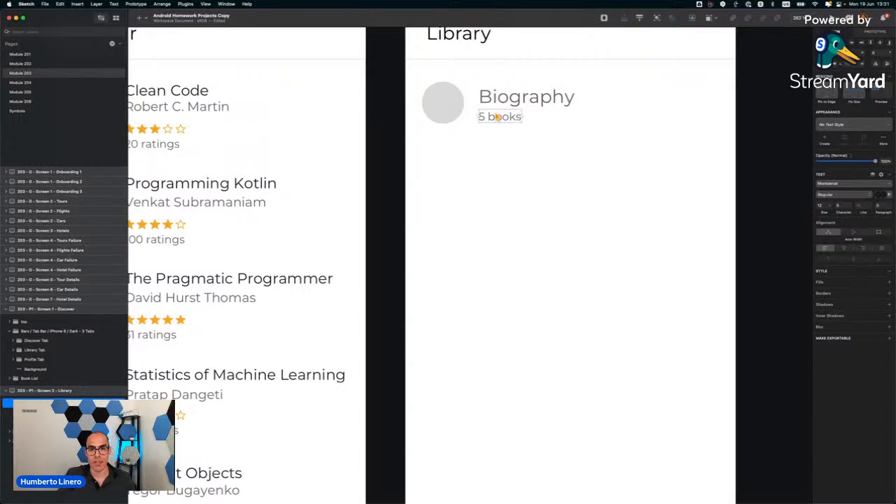
left_click_drag(496, 118, 473, 118)
Make the Biography title solid black by raising its text colour's alpha to 100, and deselect it.
scroll(499, 115, "up", 5)
double_click(527, 70)
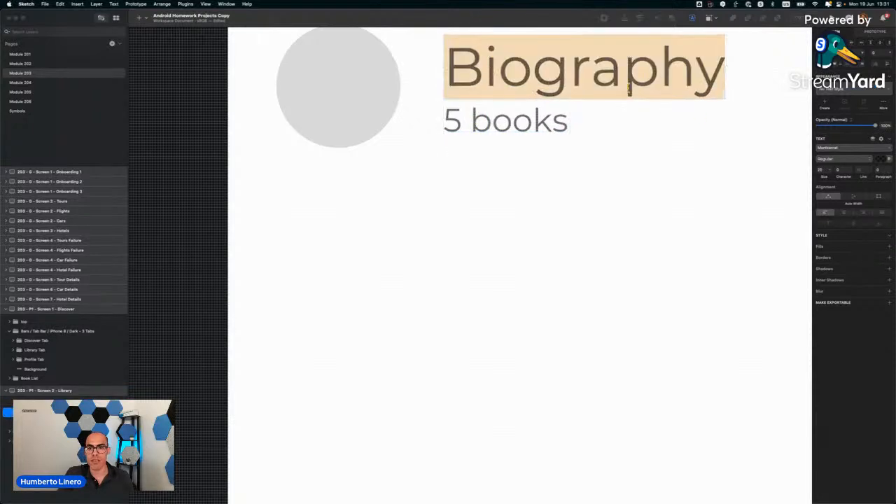
key("Escape")
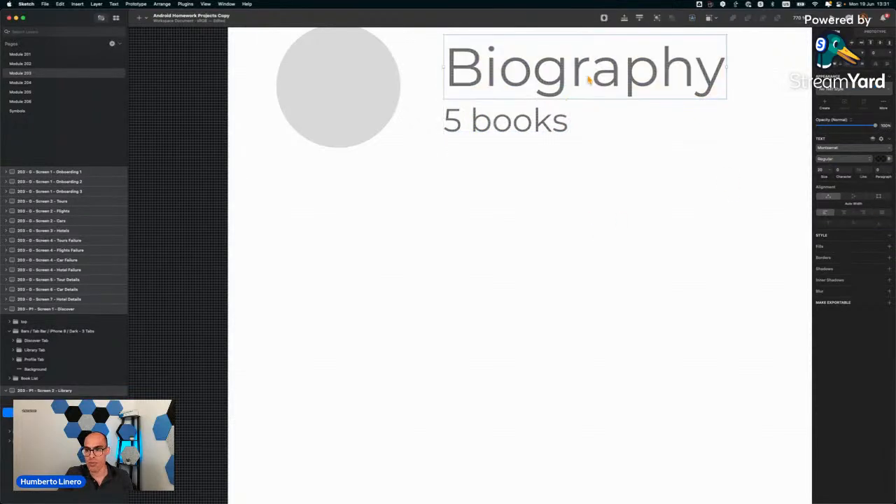
scroll(592, 77, "down", 3)
left_click(880, 160)
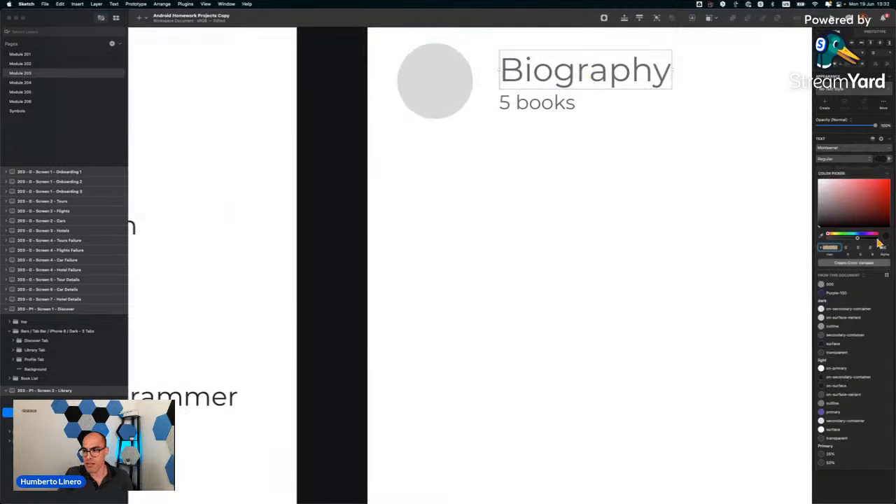
left_click_drag(859, 239, 880, 239)
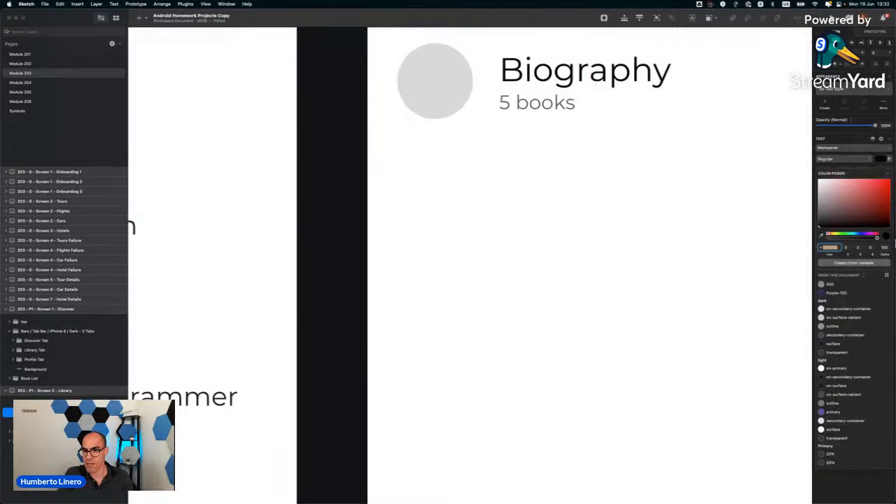
left_click(644, 207)
Set the "5 books" text colour to grey #898989 at 100 alpha and deselect it.
scroll(560, 168, "right", 2)
scroll(560, 169, "up", 2)
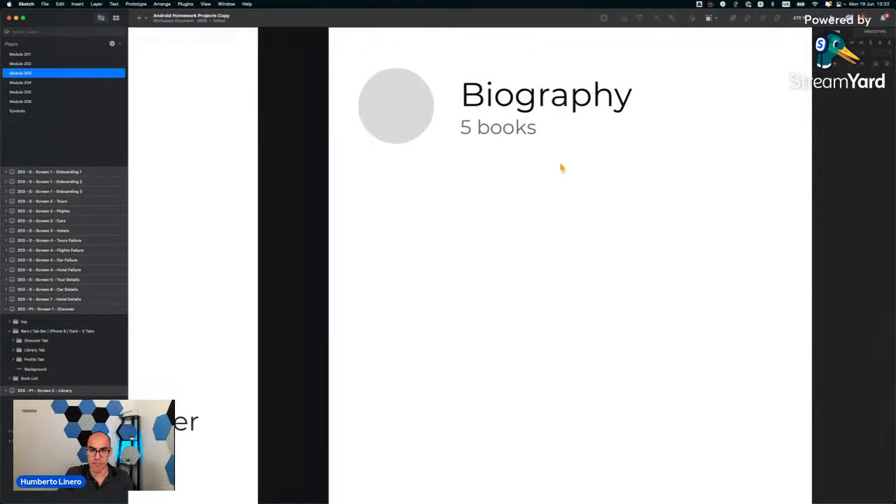
left_click(490, 136)
left_click(889, 195)
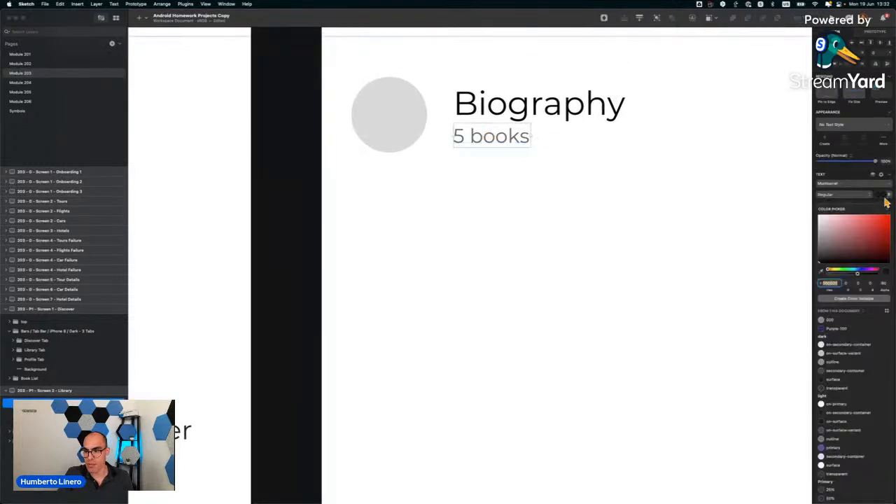
left_click_drag(858, 276, 879, 276)
double_click(832, 282)
type("699")
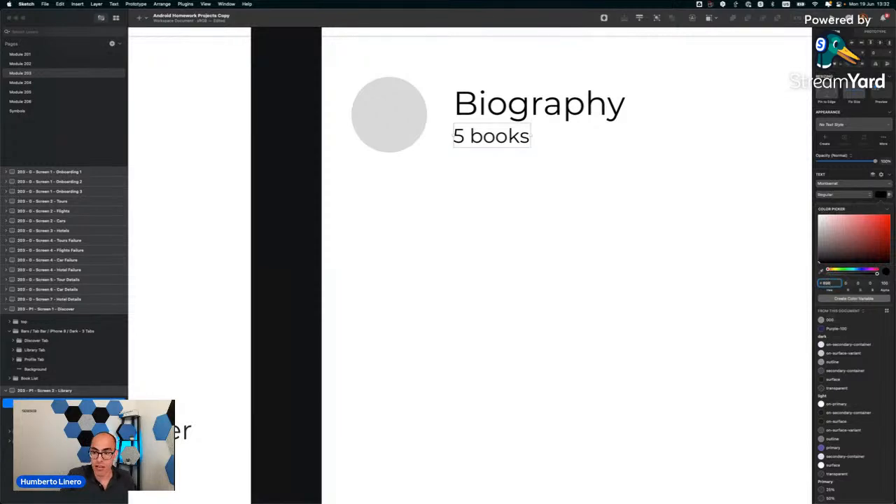
key("Return")
left_click(590, 318)
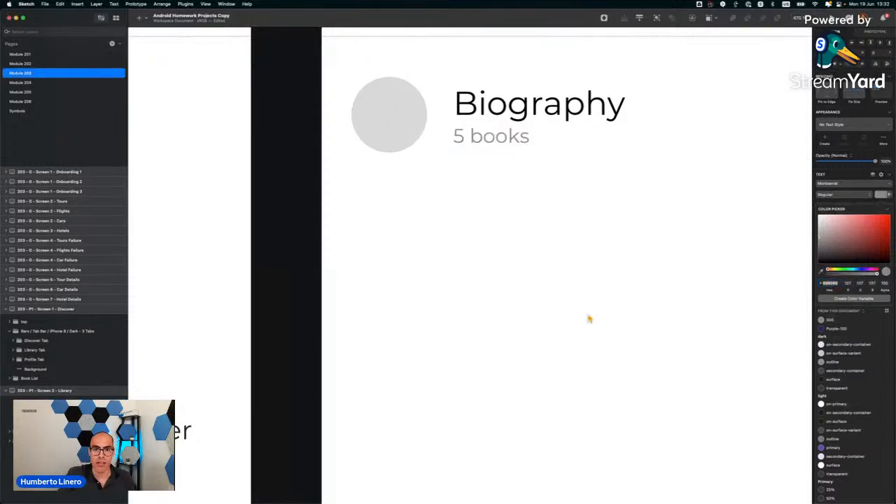
Set the author text under Clean Code to #898989 at 100 alpha and copy the hex value.
scroll(591, 318, "down", 5)
scroll(520, 281, "right", 1)
scroll(521, 281, "left", 2)
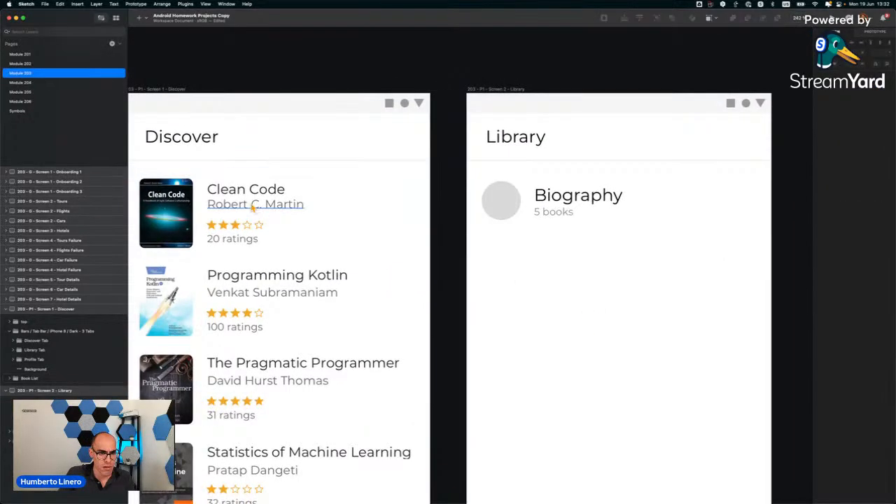
left_click(253, 205)
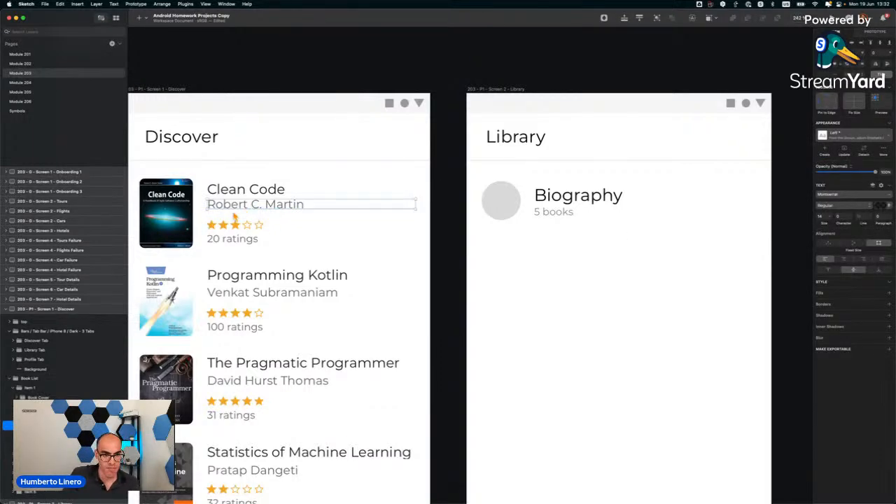
scroll(230, 217, "up", 5)
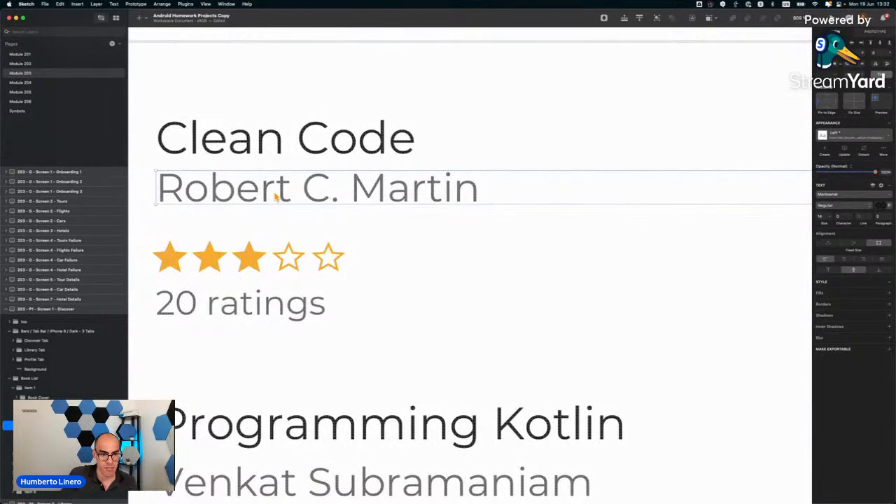
left_click(880, 205)
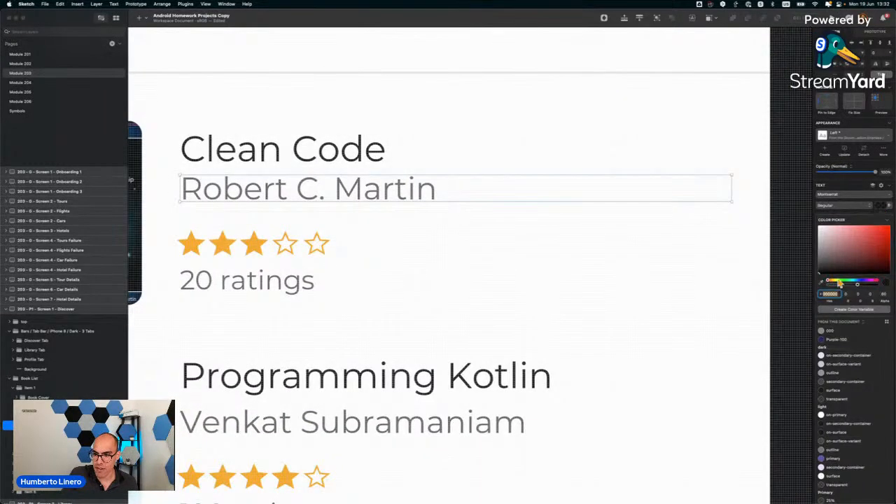
left_click_drag(858, 285, 877, 283)
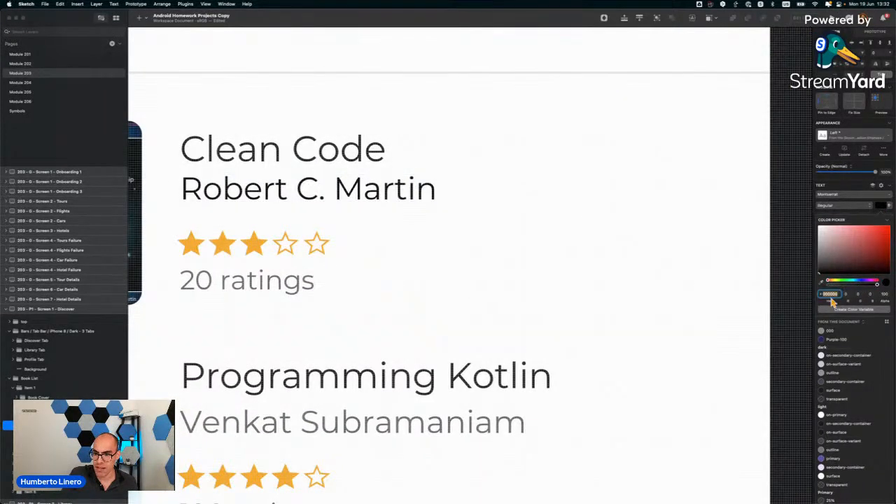
type("66")
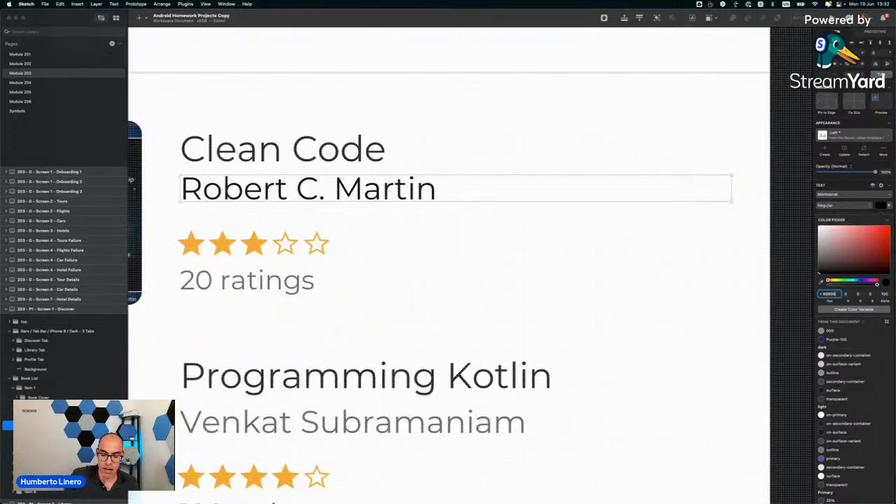
key("Return")
key("super+c")
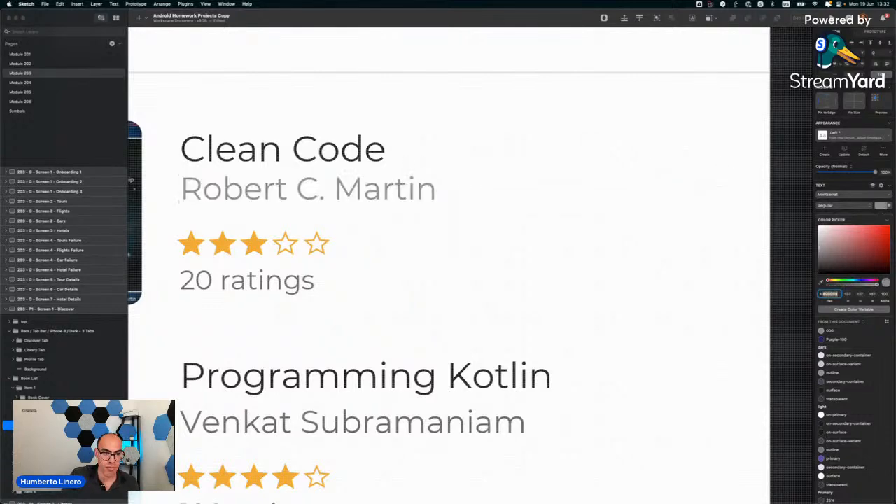
Set the ratings-count text under Clean Code to #898989 at 100 alpha and deselect it.
left_click(261, 284)
scroll(306, 286, "down", 5)
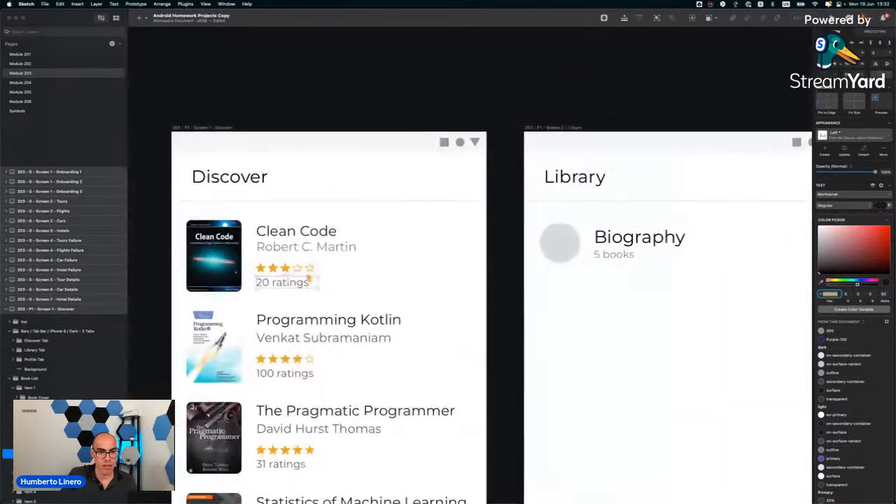
left_click(361, 105)
scroll(320, 196, "up", 2)
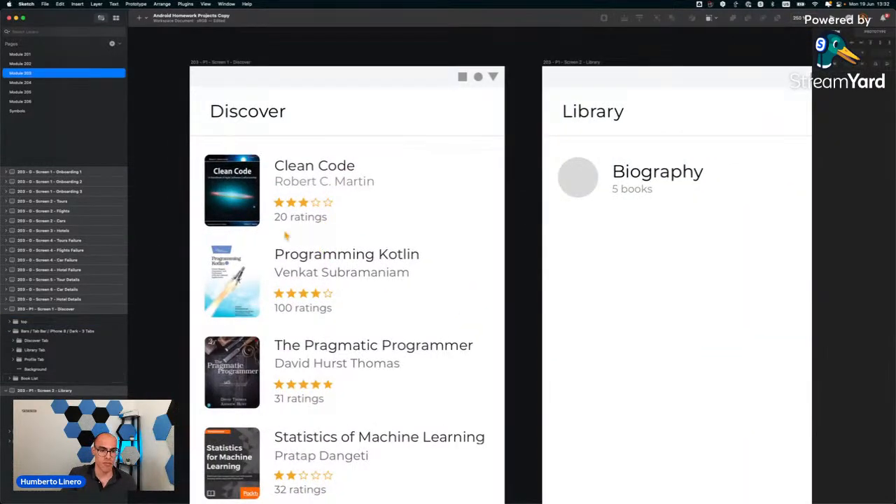
scroll(338, 196, "up", 5)
left_click(338, 196)
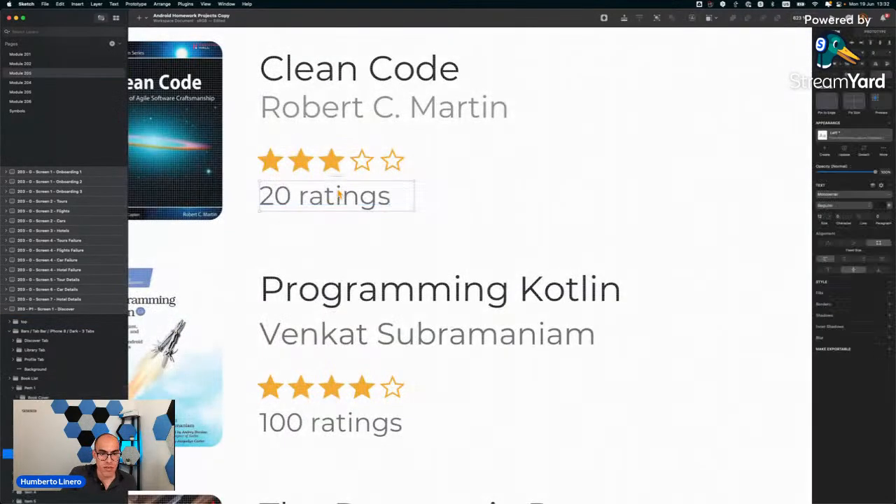
left_click(880, 207)
left_click_drag(855, 263, 860, 290)
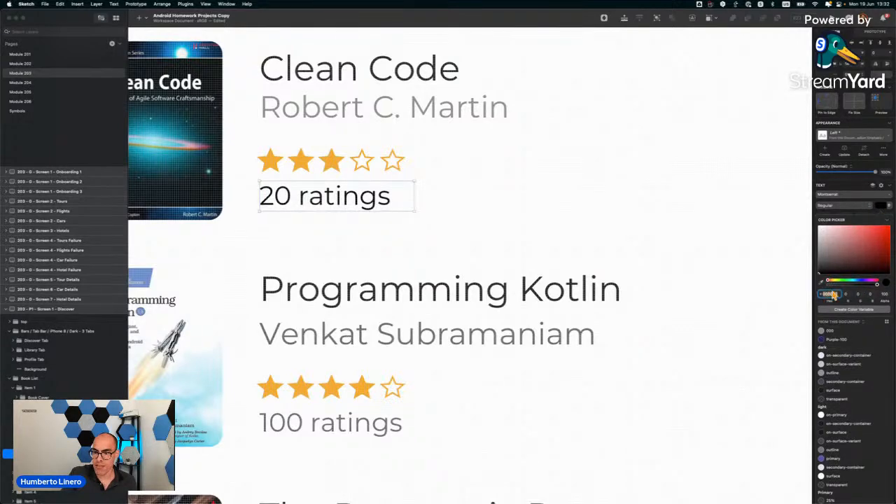
type("89")
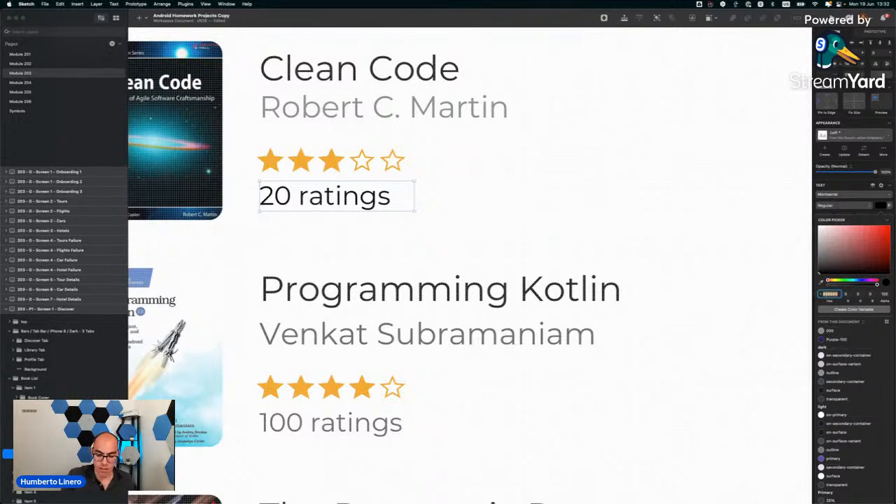
key("Return")
left_click(575, 180)
Set the author text under Programming Kotlin to #898989 at 100 alpha.
scroll(300, 257, "down", 5)
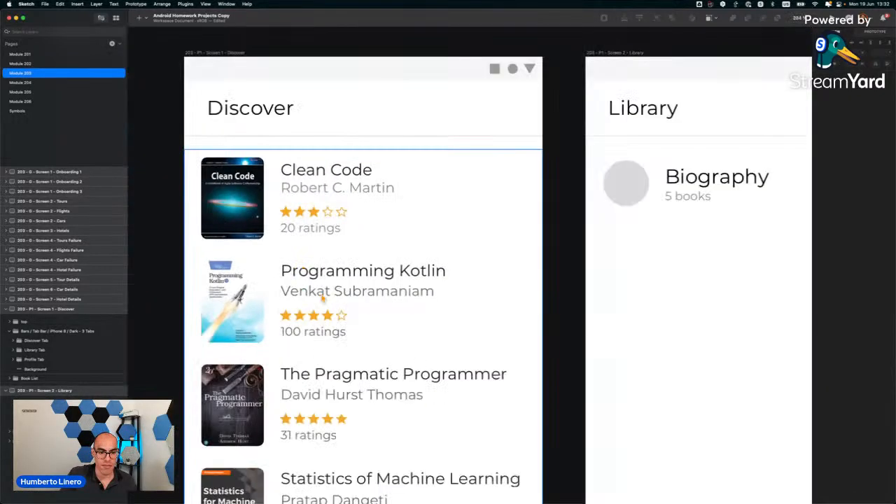
left_click(323, 295, "super")
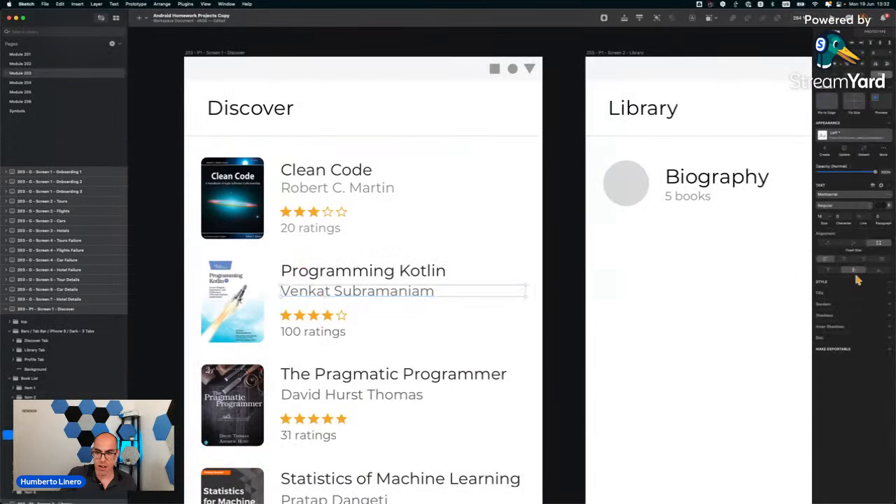
left_click(882, 205)
left_click_drag(858, 286, 880, 286)
key("super+v")
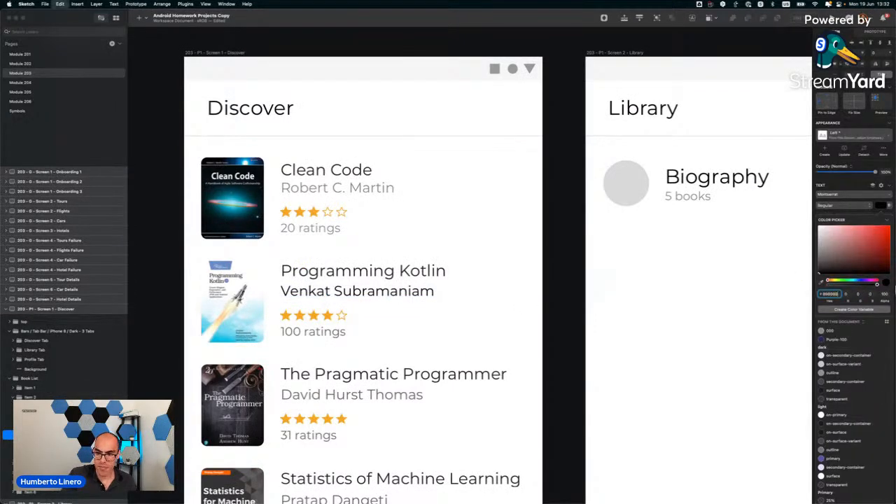
key("Return")
Set the ratings-count text under Programming Kotlin to #898989 at 100 alpha.
left_click(315, 332, "super")
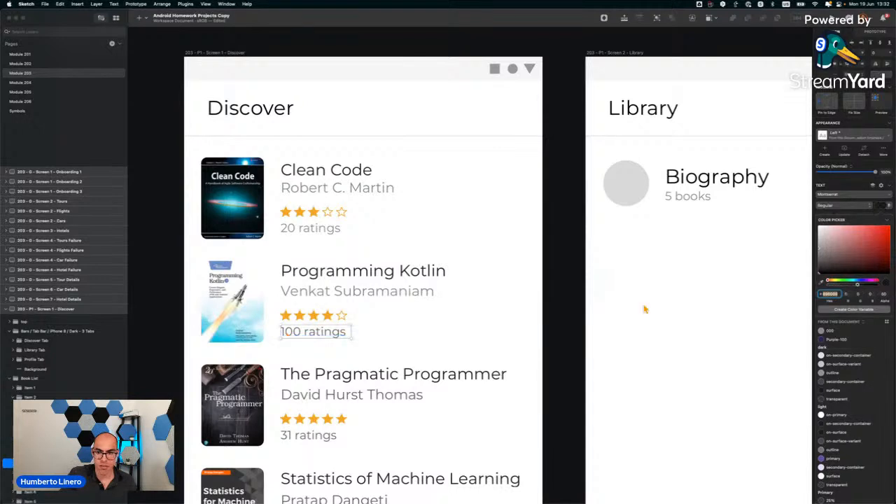
left_click_drag(860, 288, 893, 294)
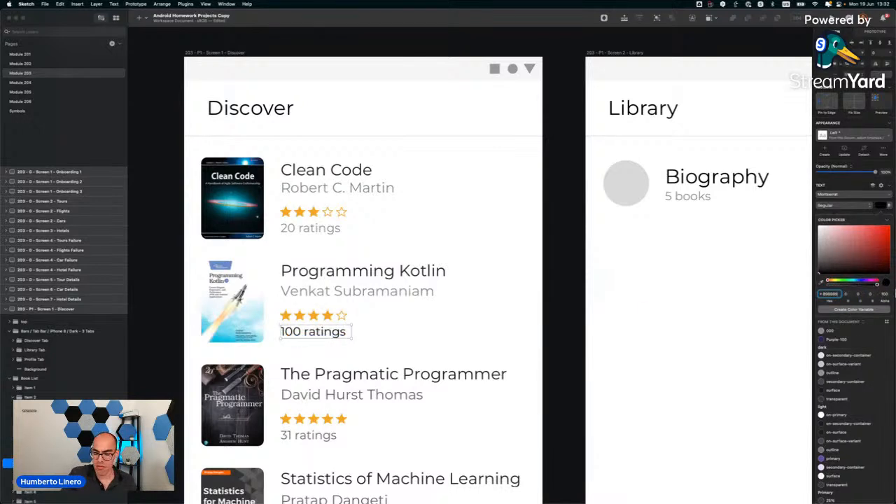
key("super+z")
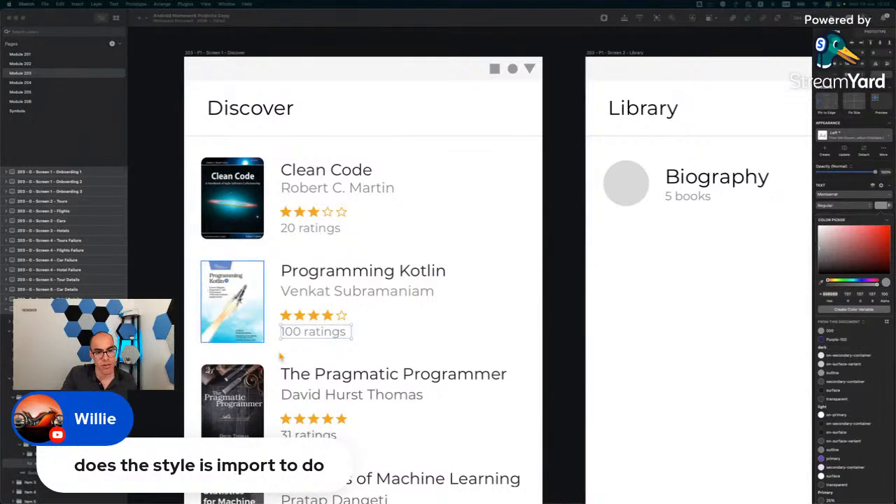
Set the author text under The Pragmatic Programmer to #898989 at 100 alpha.
scroll(287, 364, "down", 5)
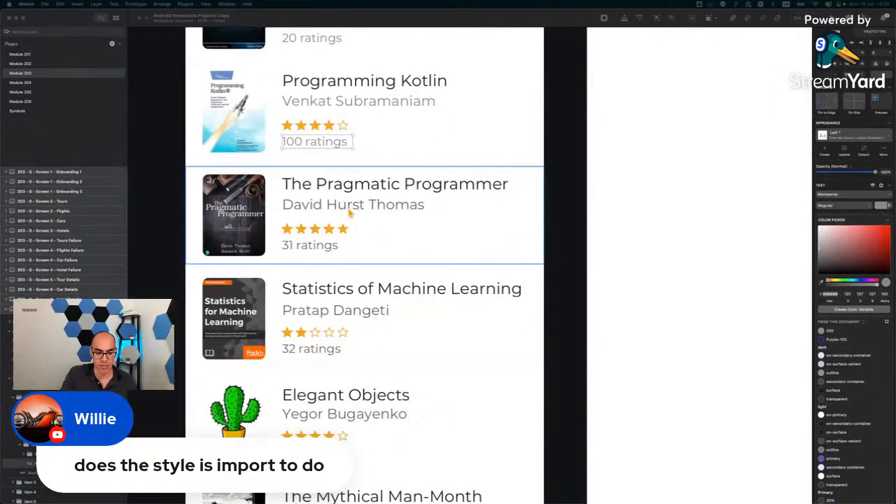
double_click(343, 210)
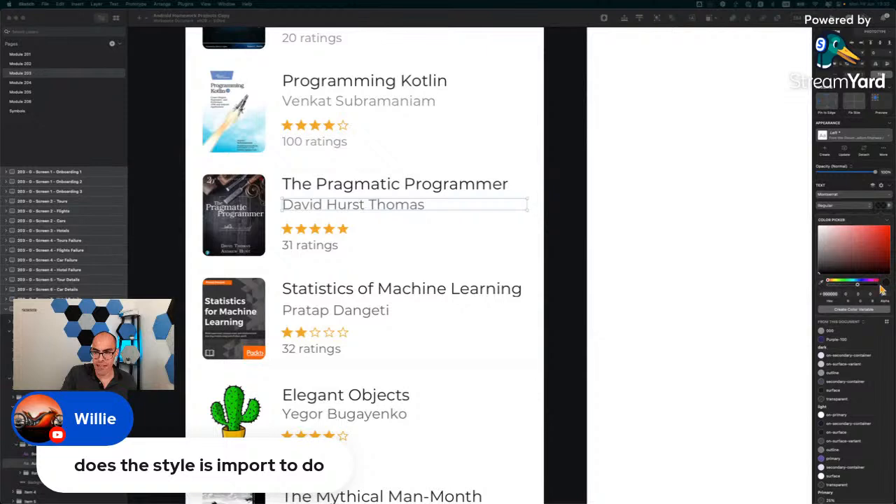
left_click_drag(861, 291, 888, 289)
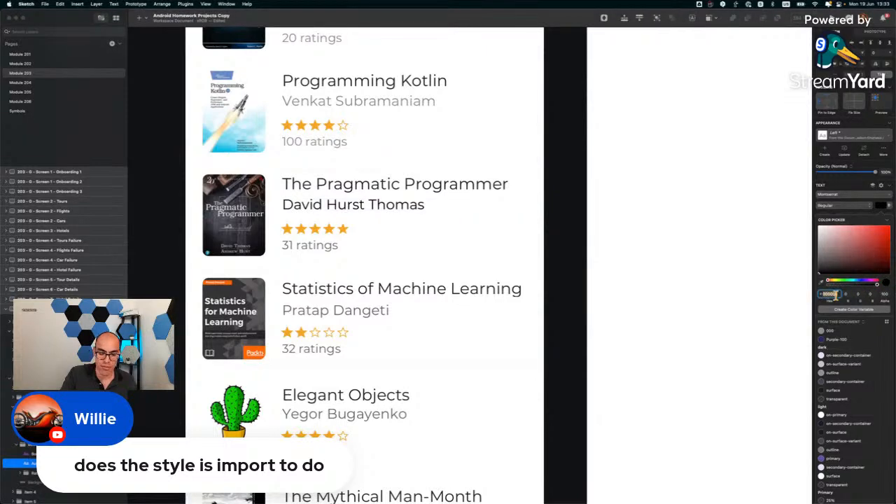
type("999")
key("Return")
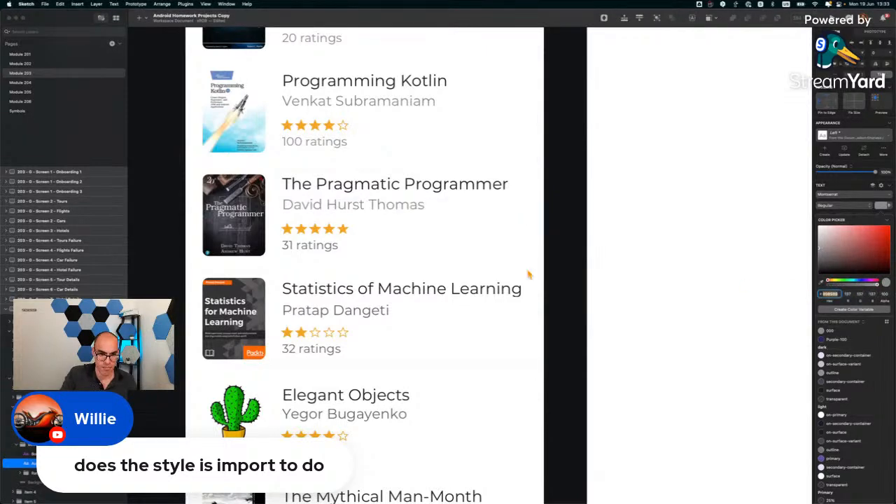
Set the ratings-count text under The Pragmatic Programmer to #898989 at 100 alpha and copy the hex value.
left_click(319, 247)
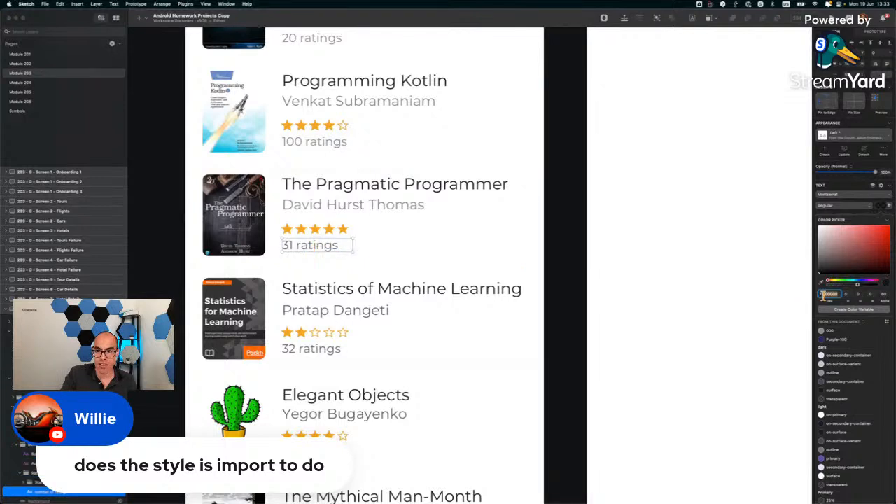
left_click_drag(858, 285, 879, 285)
key("Return")
key("super+c")
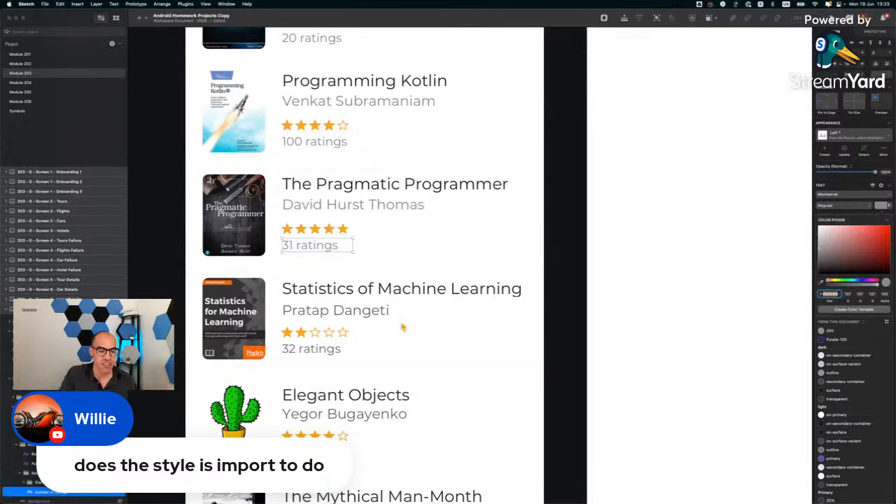
Set the author text under Statistics of Machine Learning to #898989 at 100 alpha.
left_click(326, 315)
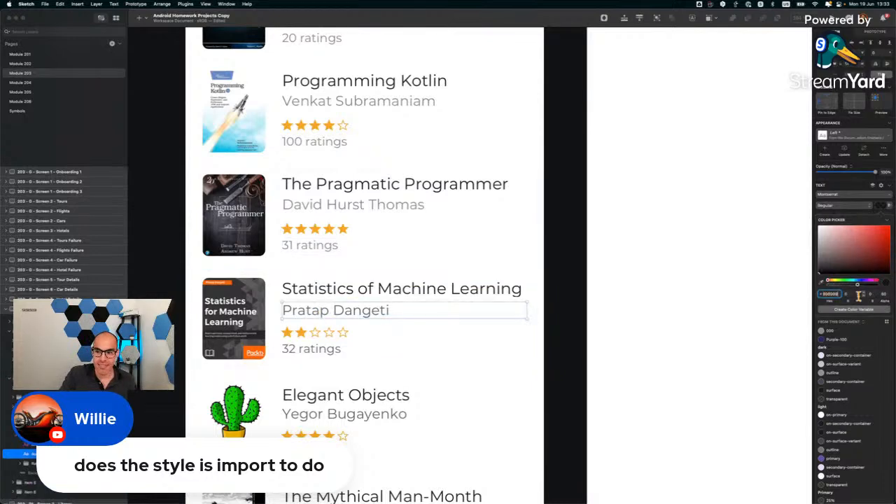
left_click_drag(860, 286, 893, 288)
key("super+v")
key("Return")
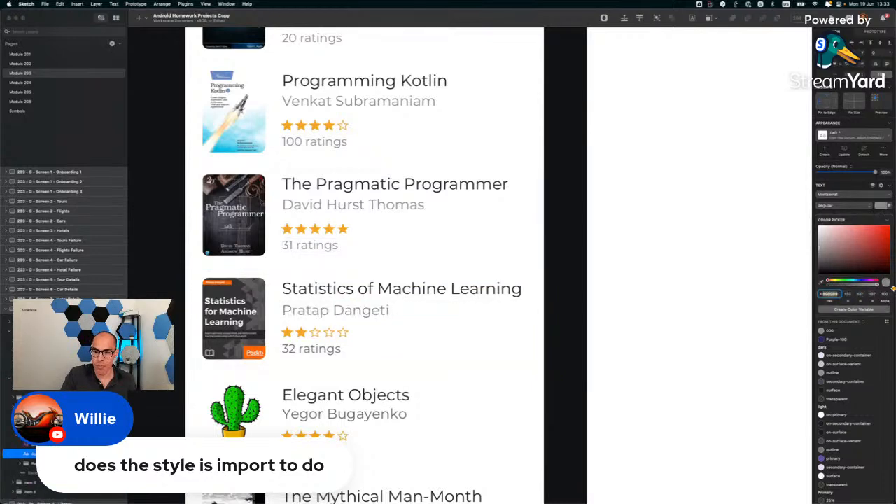
Set the ratings-count text under Statistics of Machine Learning to #898989 at 100 alpha and copy the hex value.
left_click(301, 347)
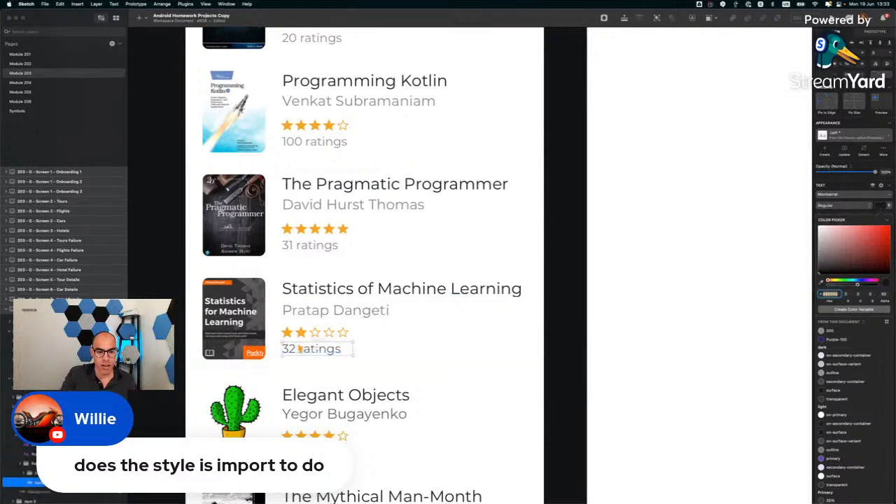
left_click_drag(859, 287, 883, 287)
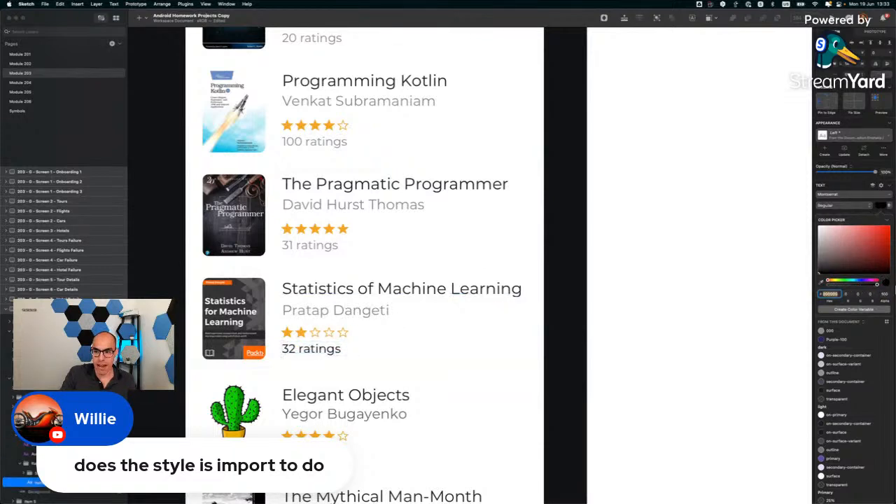
key("super+v")
key("Return")
key("super+c")
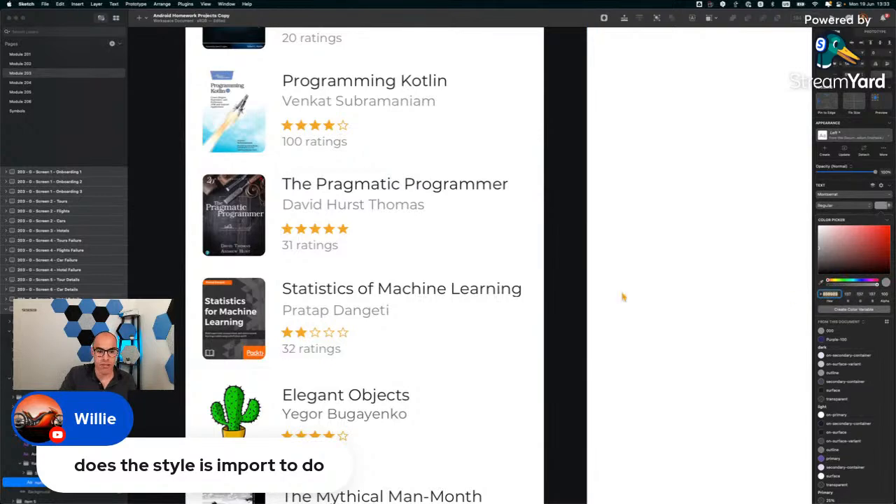
Set the author text under Elegant Objects to #898989 at 100 alpha and copy the hex value.
scroll(327, 346, "down", 5)
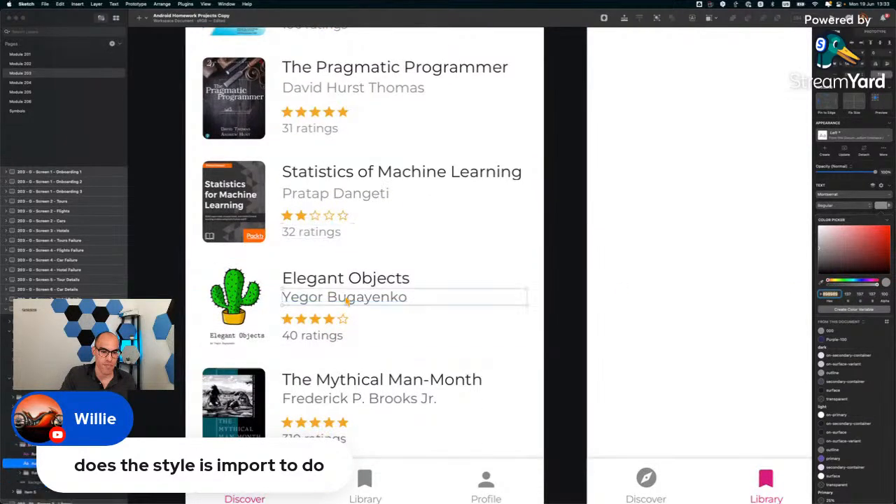
left_click_drag(859, 285, 885, 286)
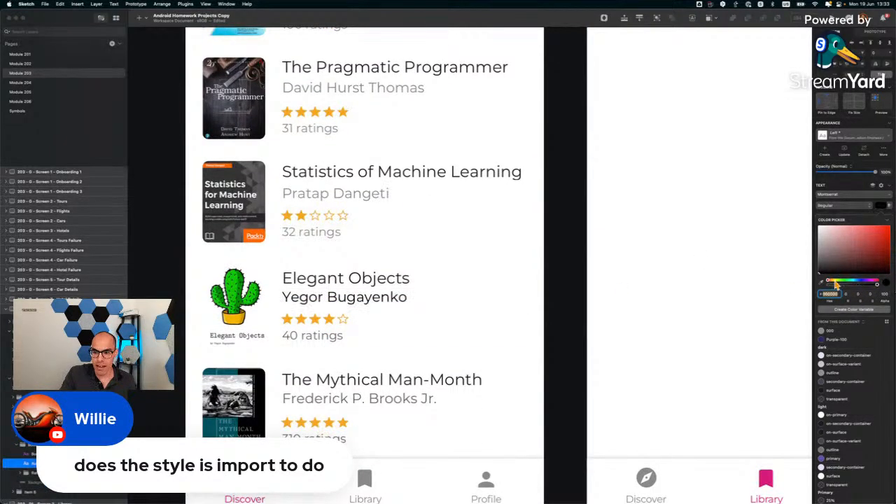
key("super+v")
key("Return")
key("super+c")
Set the ratings-count text under Elegant Objects to #898989 at 100 alpha and copy the hex value.
left_click(314, 336)
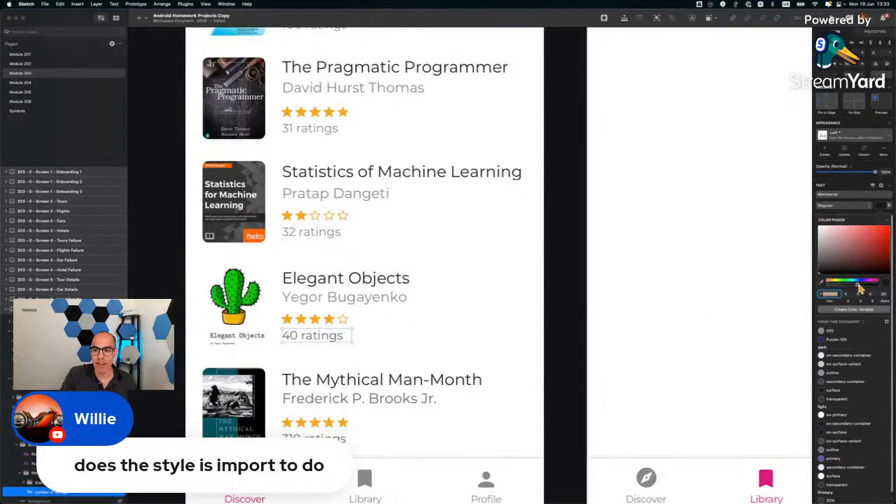
left_click_drag(859, 286, 885, 288)
key("super+v")
key("Return")
key("super+c")
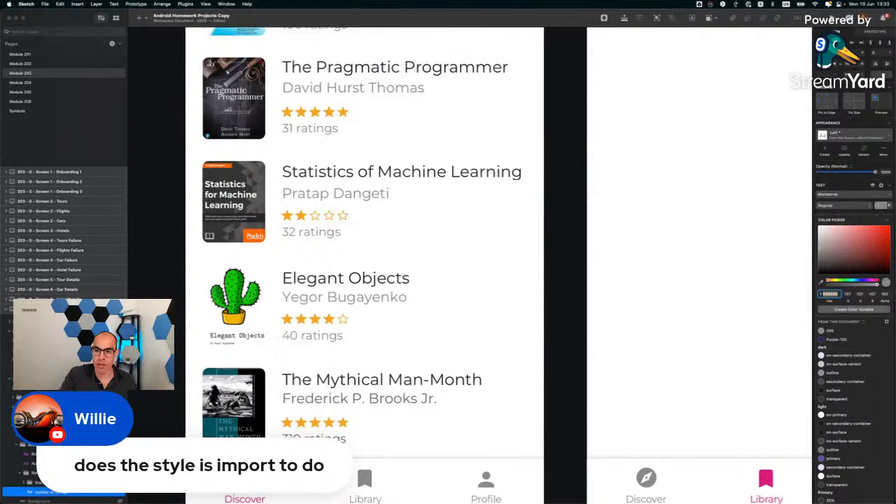
Look over the Discover and Library screens and the Tours, Flights, Cars and Hotels screens, and clear the selection.
scroll(378, 311, "down", 5)
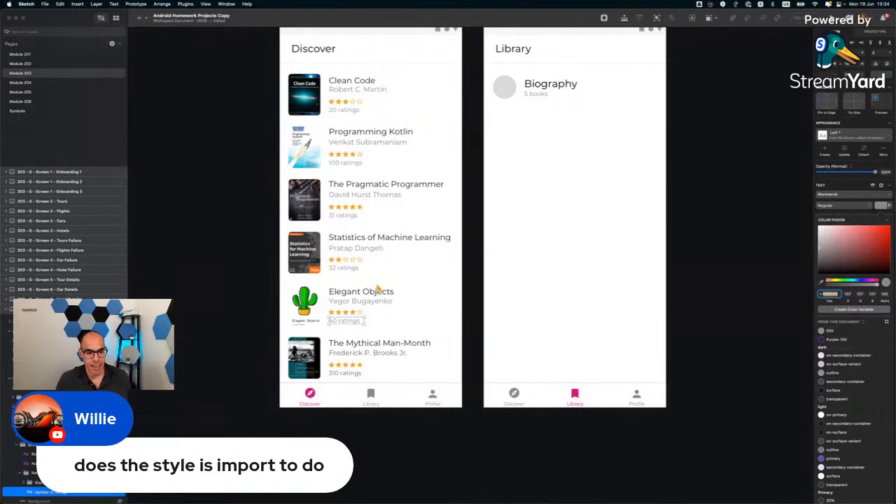
scroll(378, 289, "up", 6)
scroll(378, 289, "right", 3)
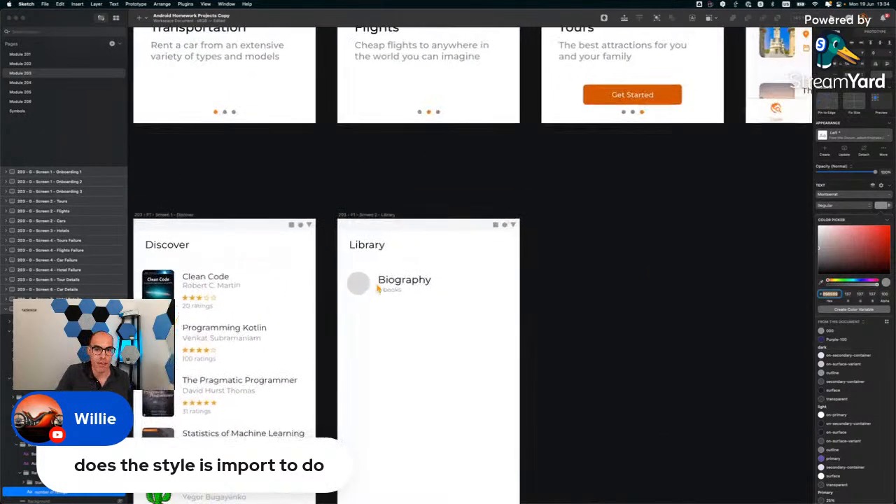
scroll(380, 287, "down", 4)
scroll(515, 257, "right", 7)
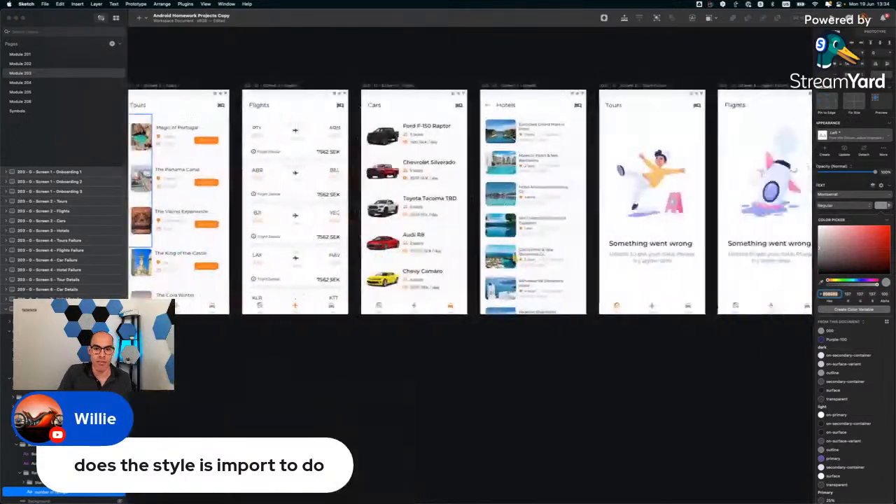
scroll(514, 258, "left", 5)
scroll(514, 257, "down", 2)
scroll(514, 258, "left", 5)
scroll(514, 257, "down", 2)
scroll(514, 257, "right", 1)
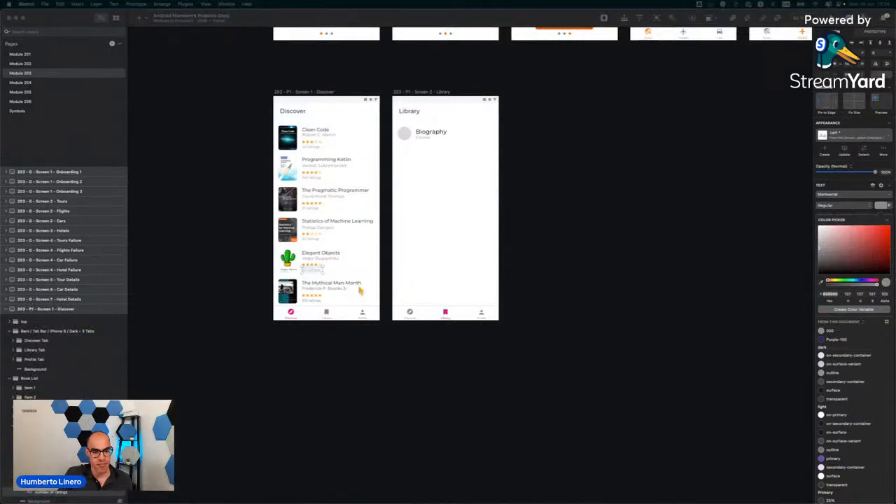
left_click(285, 329)
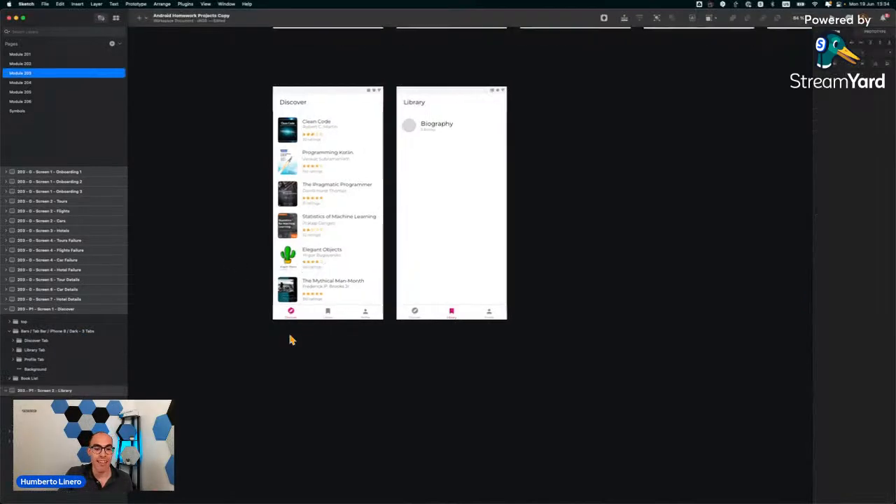
Set the author text under The Mythical Man-Month to #898989 at 100 alpha.
scroll(290, 338, "up", 6)
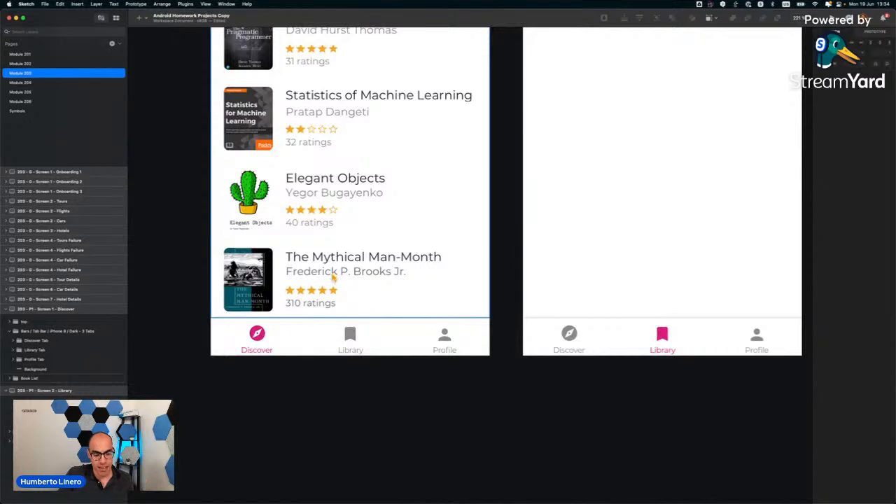
left_click(333, 278)
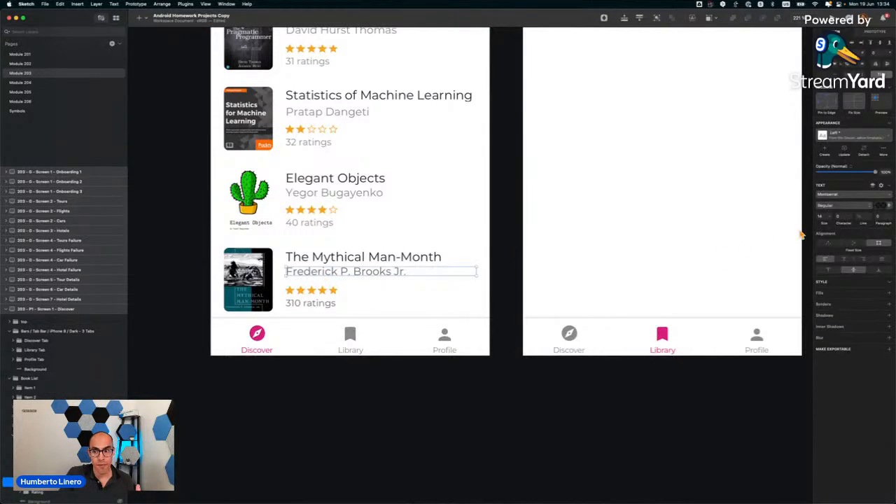
left_click(880, 206)
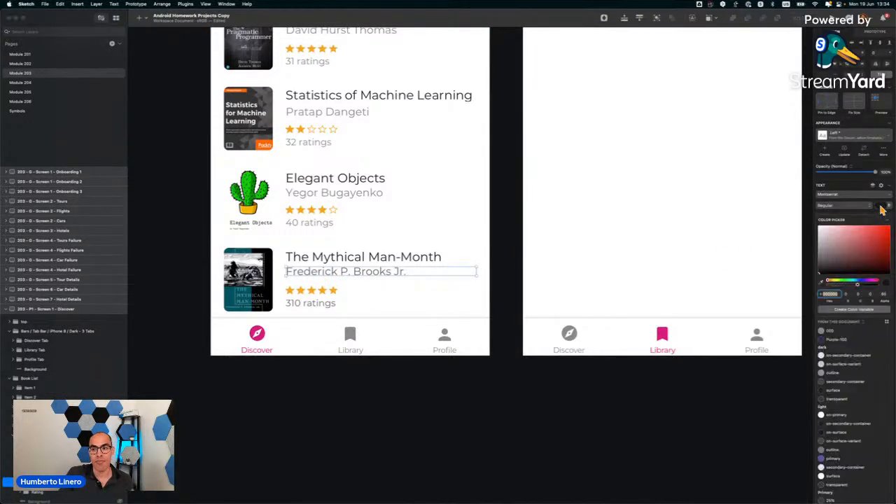
left_click_drag(858, 288, 884, 284)
key("super+v")
key("Return")
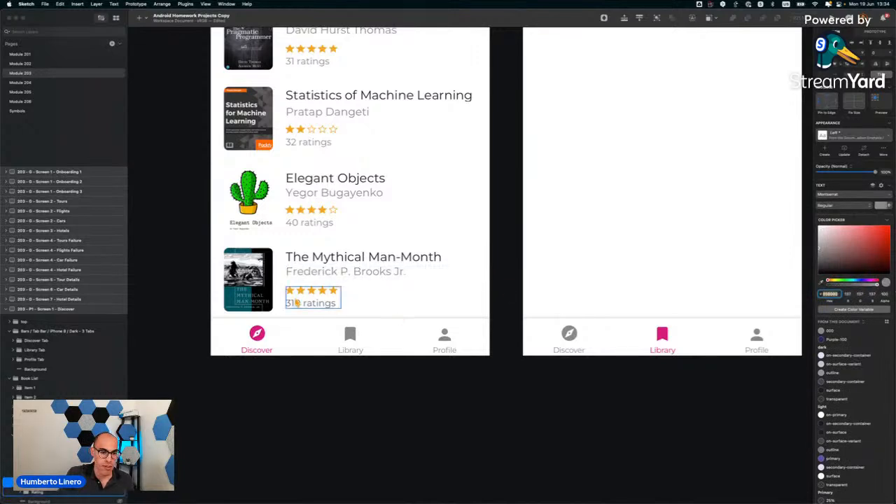
Set the ratings-count text under The Mythical Man-Month to #898989 at 100 alpha and deselect it.
left_click(314, 309)
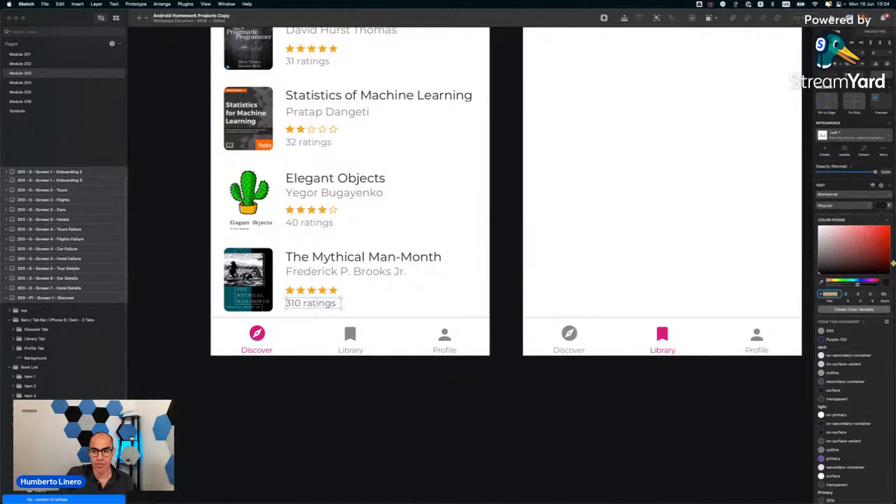
left_click_drag(860, 288, 894, 294)
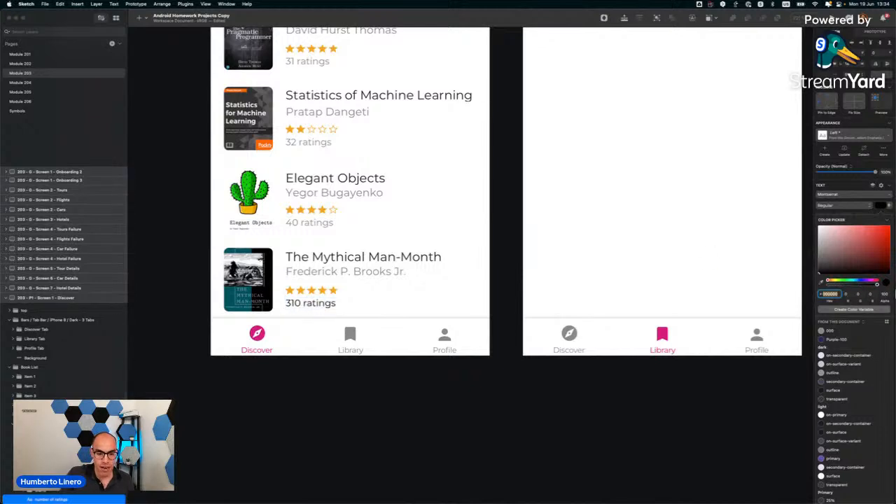
key("Return")
left_click(519, 415)
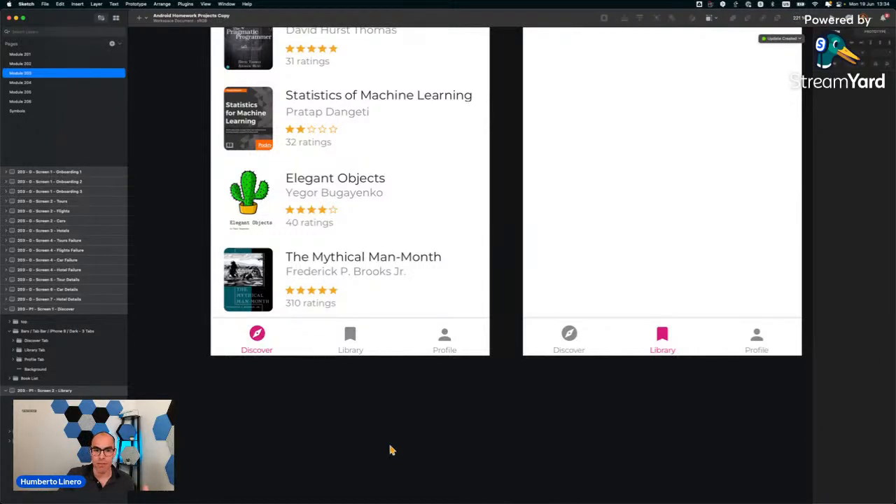
scroll(410, 418, "down", 5)
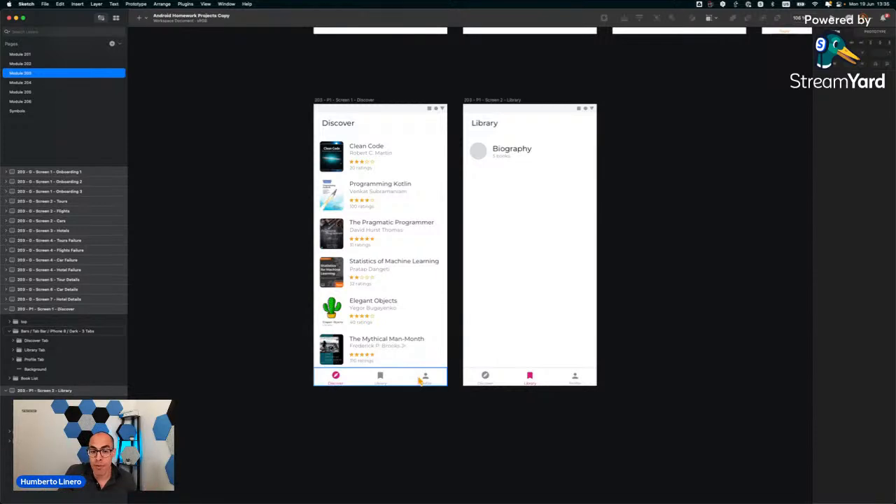
scroll(404, 407, "up", 5)
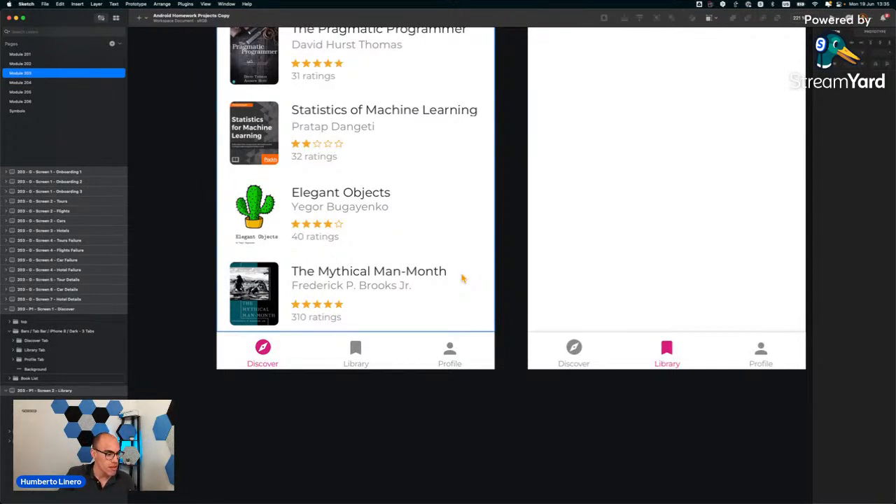
Check the text color of each book's author line in the Discover list, from The Mythical Man-Month up to Clean Code.
scroll(462, 279, "down", 1)
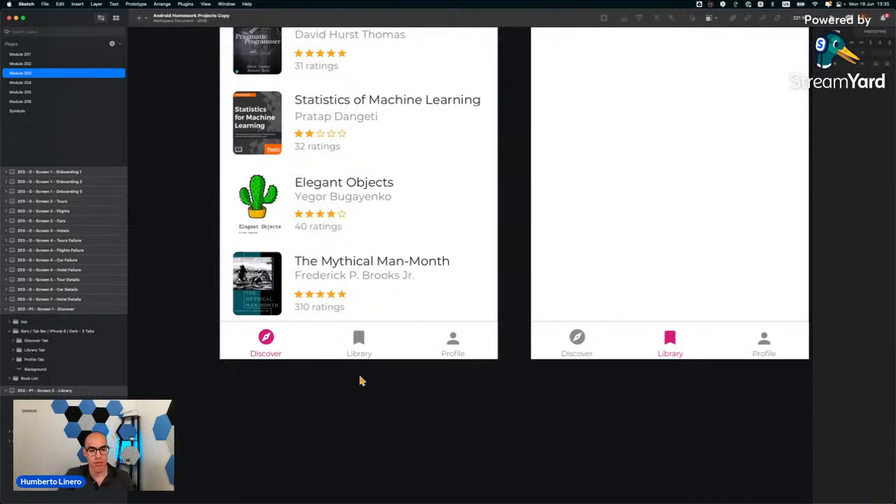
scroll(364, 360, "right", 2)
left_click(348, 288)
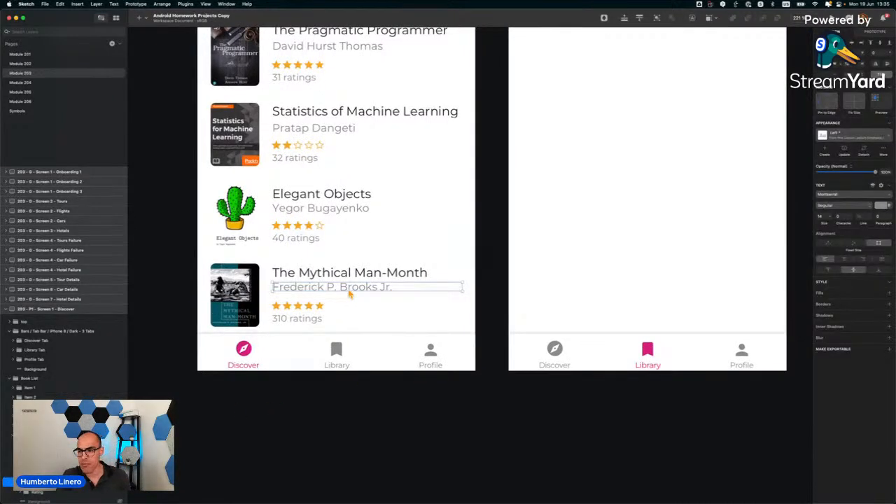
left_click(330, 210)
scroll(330, 210, "up", 3)
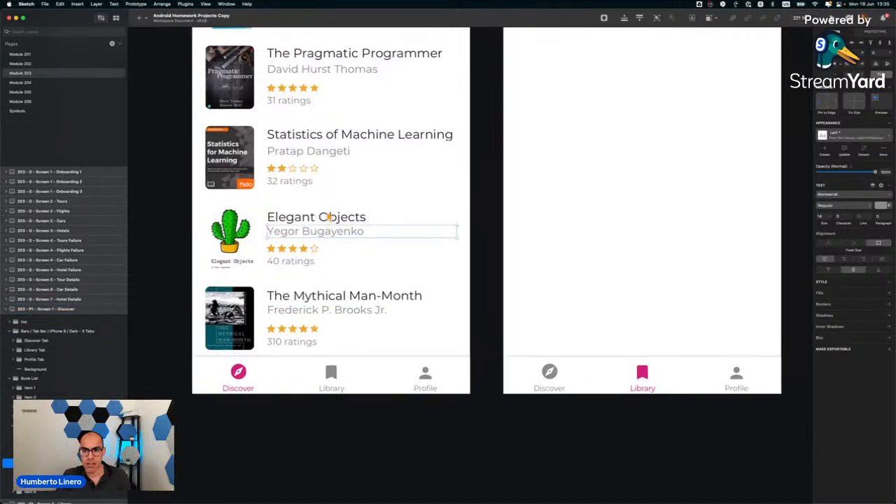
left_click(329, 175)
scroll(328, 175, "up", 3)
left_click(326, 138)
scroll(327, 142, "up", 1)
scroll(327, 140, "up", 4)
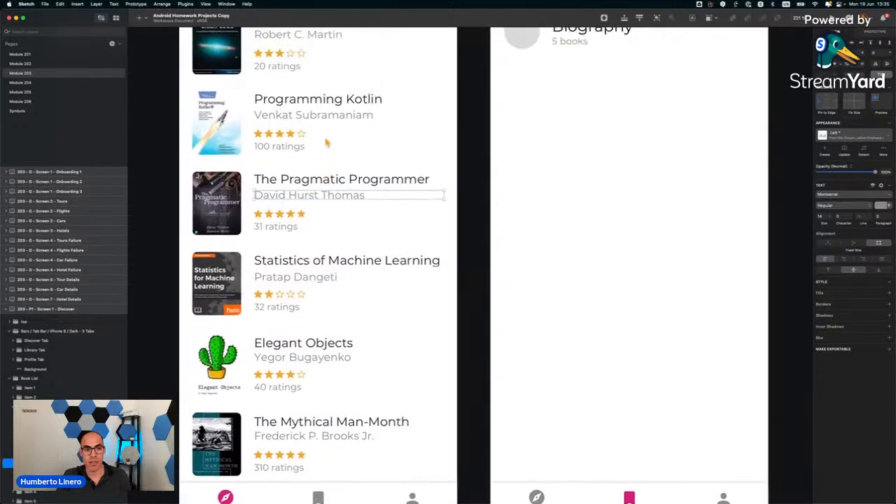
left_click(319, 130)
scroll(317, 128, "up", 1)
scroll(317, 128, "up", 5)
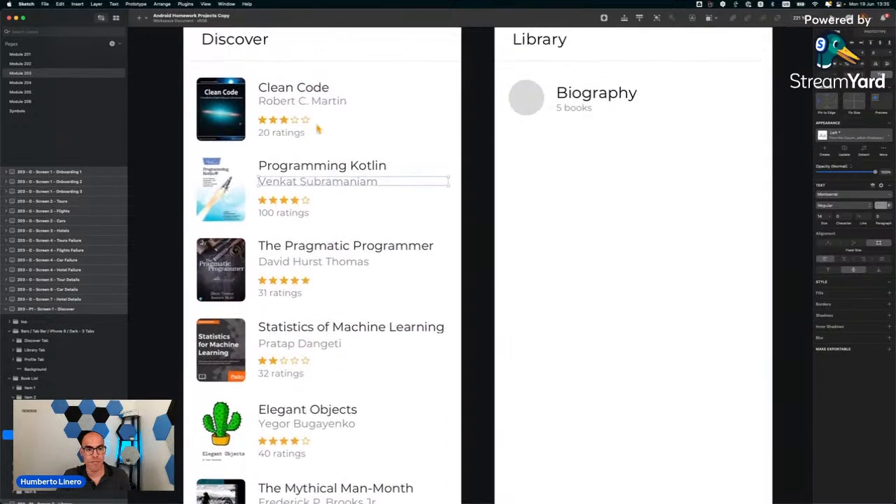
left_click(301, 132)
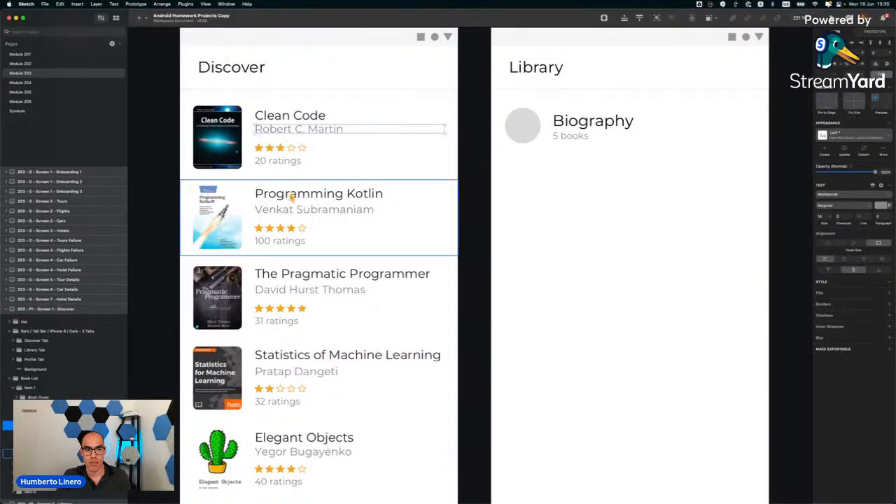
Check the text color of the ratings-count lines in the Discover list, from Programming Kotlin down to The Mythical Man-Month.
left_click(269, 242)
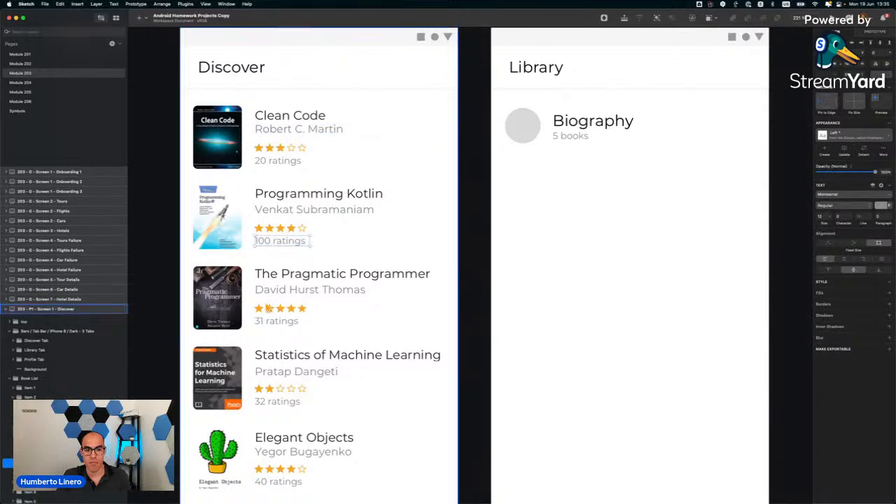
left_click(269, 321)
scroll(268, 324, "down", 1)
scroll(268, 325, "down", 5)
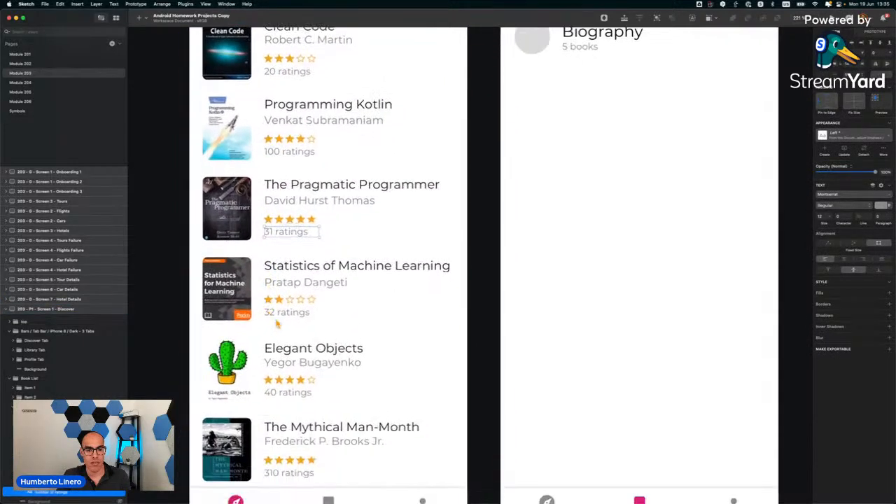
left_click(285, 317)
scroll(286, 318, "down", 5)
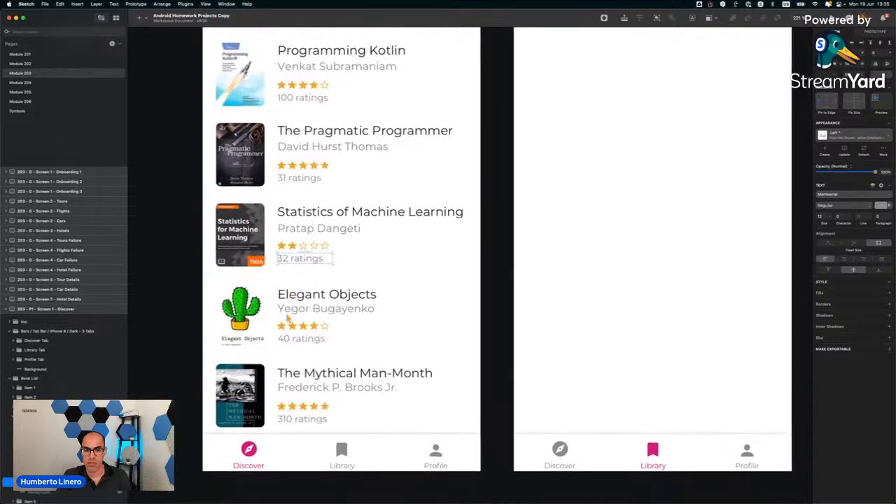
left_click(299, 313)
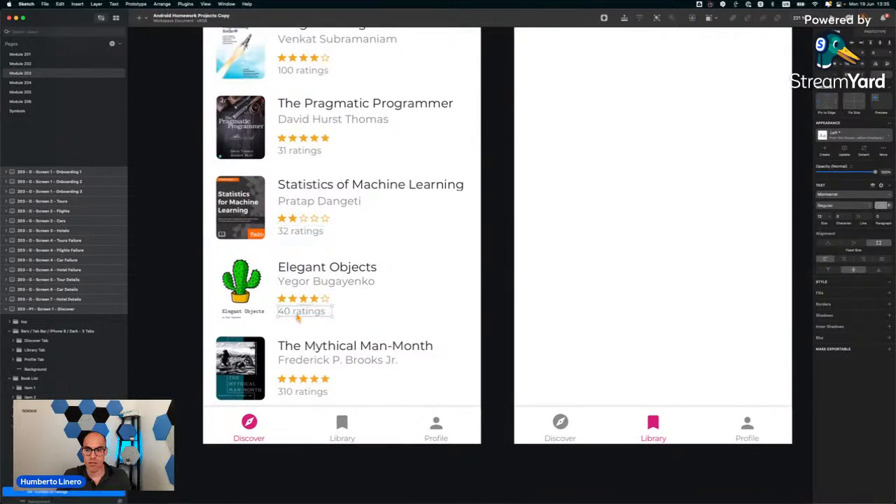
left_click(303, 392)
scroll(372, 356, "down", 5)
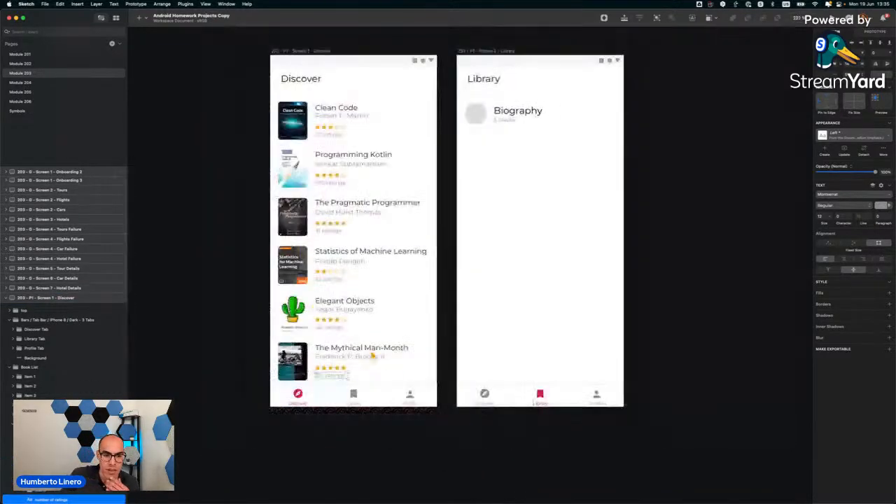
Select the grey circle beside Biography on the Library screen and collapse the Discover screen's layers.
scroll(372, 356, "right", 8)
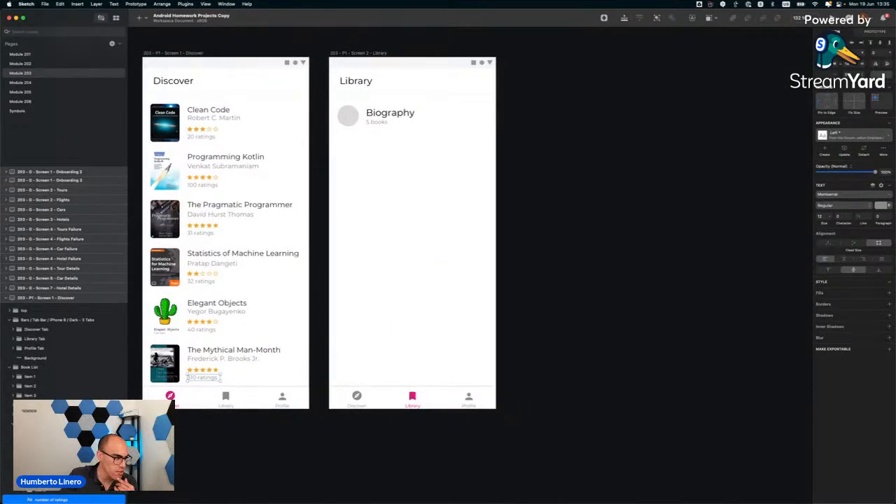
left_click(387, 114)
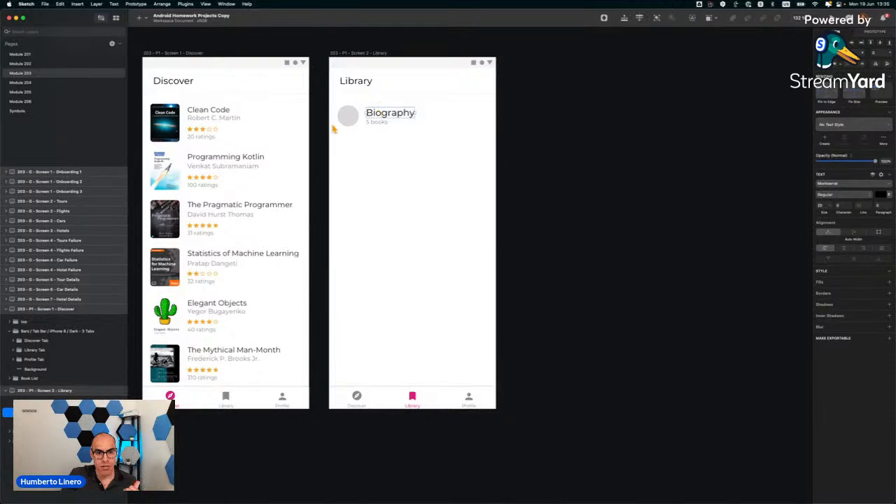
scroll(379, 138, "up", 5)
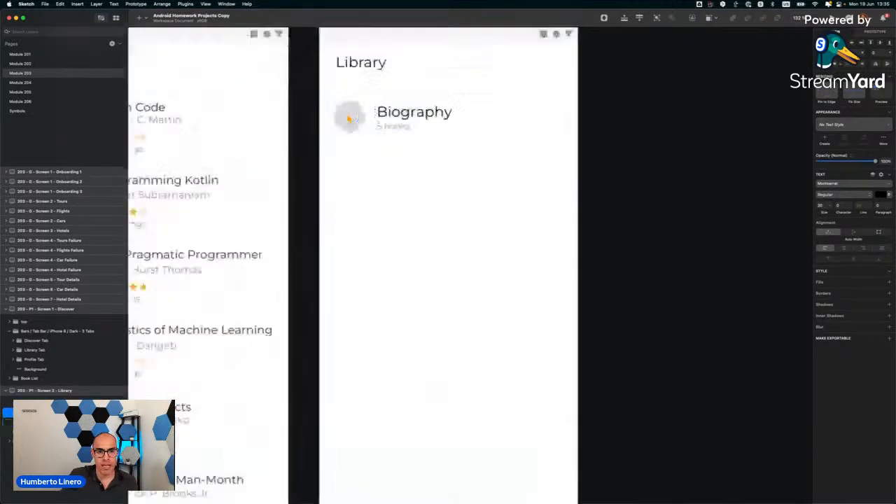
left_click(358, 122)
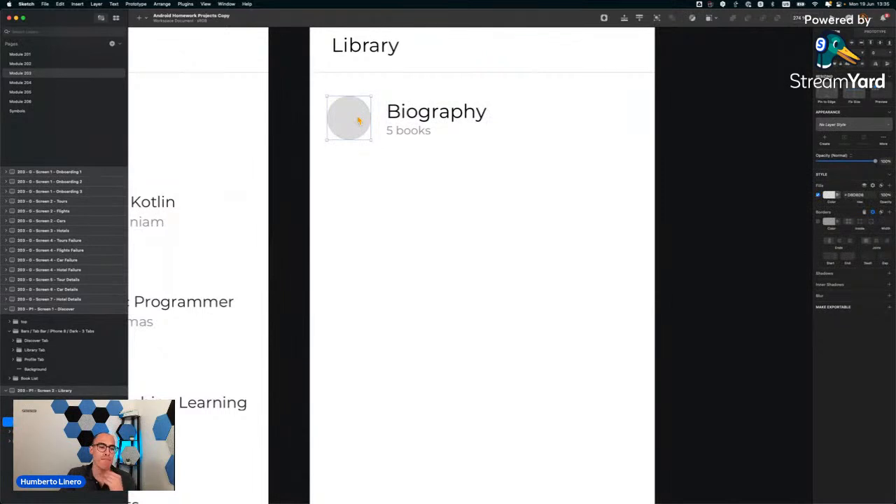
left_click(9, 310)
scroll(195, 305, "left", 2)
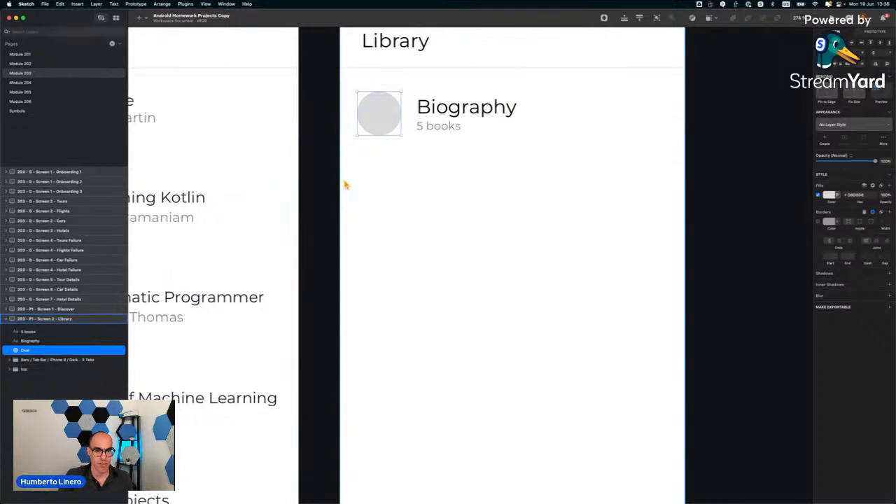
Switch to Microsoft Edge and run a Google image search for "biography book cover" in a new tab.
key("super+Tab")
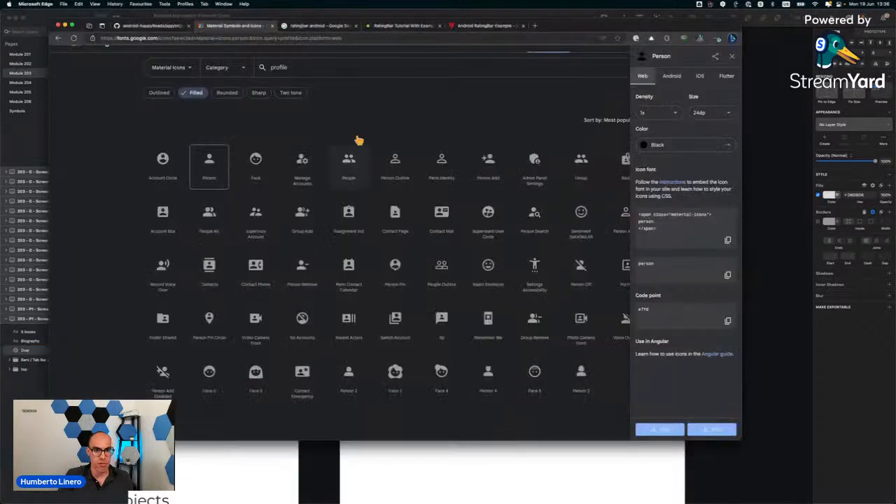
left_click(534, 26)
type("bio")
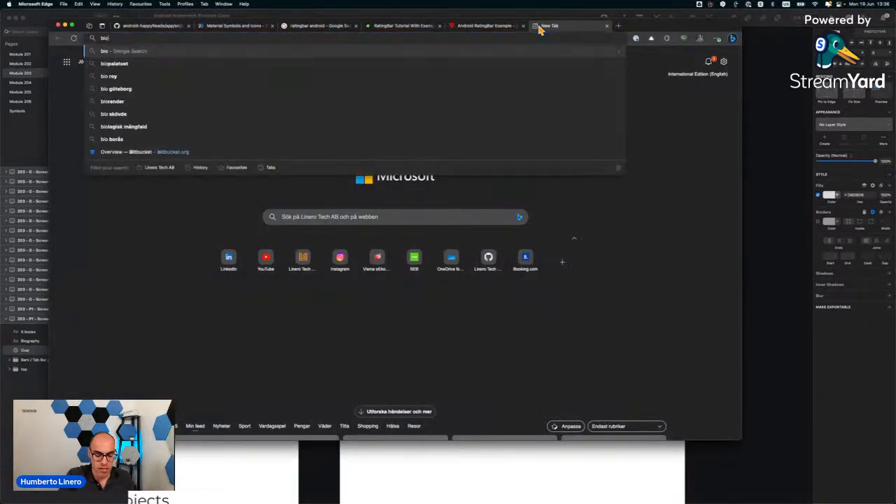
type("graphy book cover")
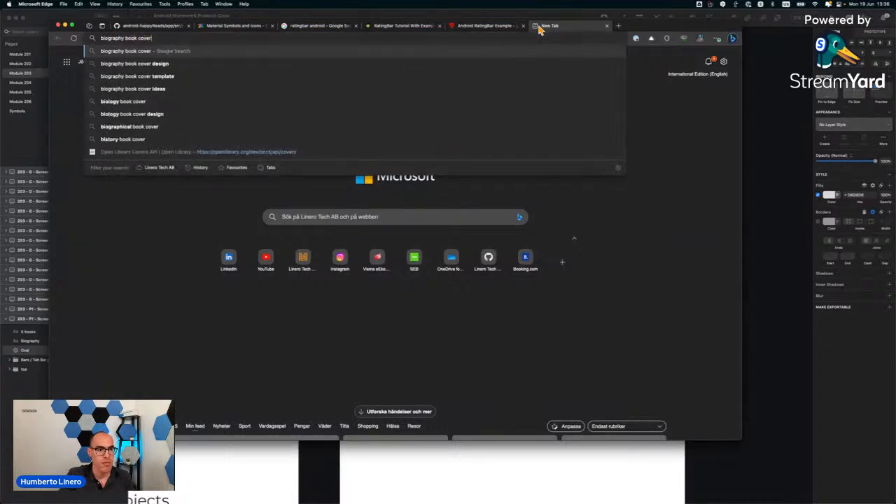
key("Return")
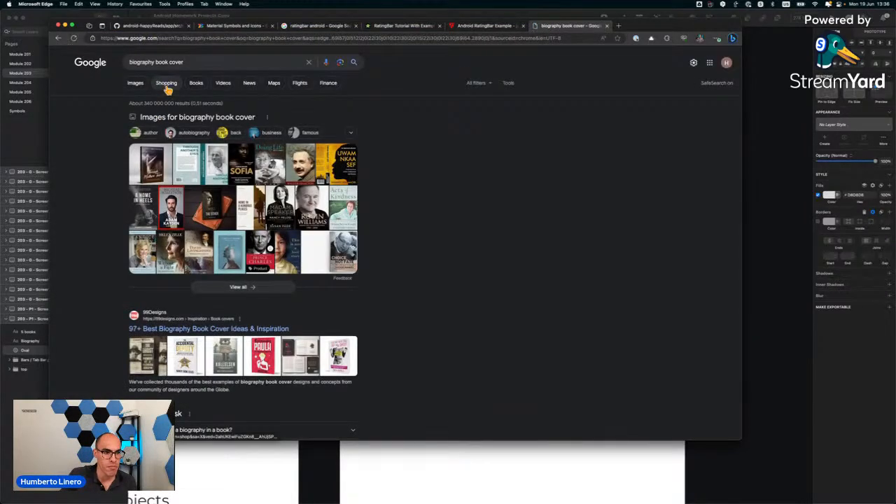
left_click(143, 92)
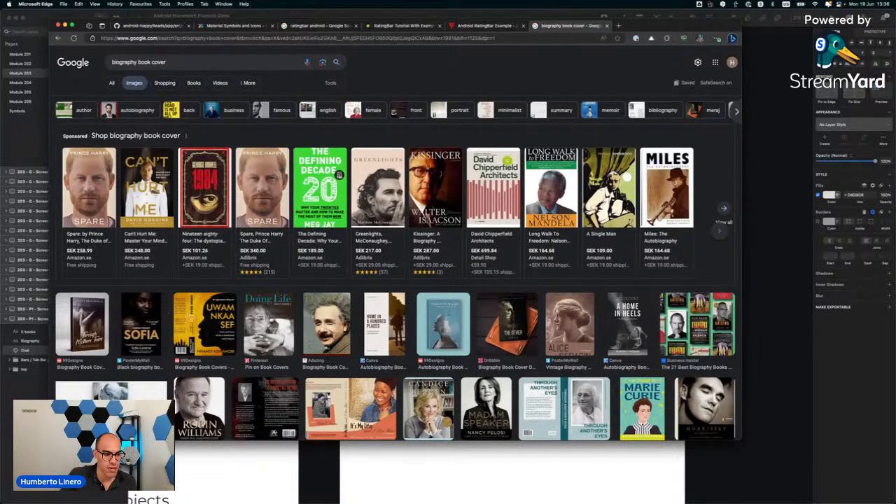
Copy the Mandela book cover from the image results and paste it into the Library screen in Sketch.
scroll(246, 327, "down", 1)
scroll(247, 326, "down", 5)
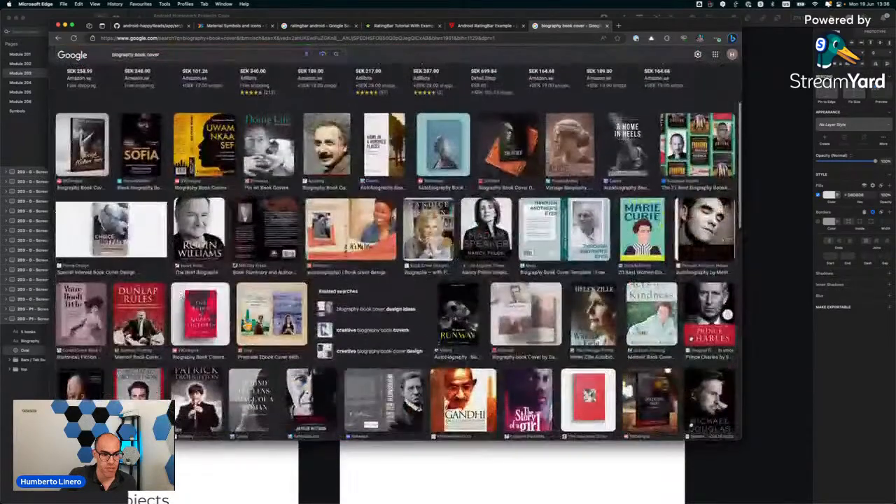
left_click(101, 386)
right_click(573, 199)
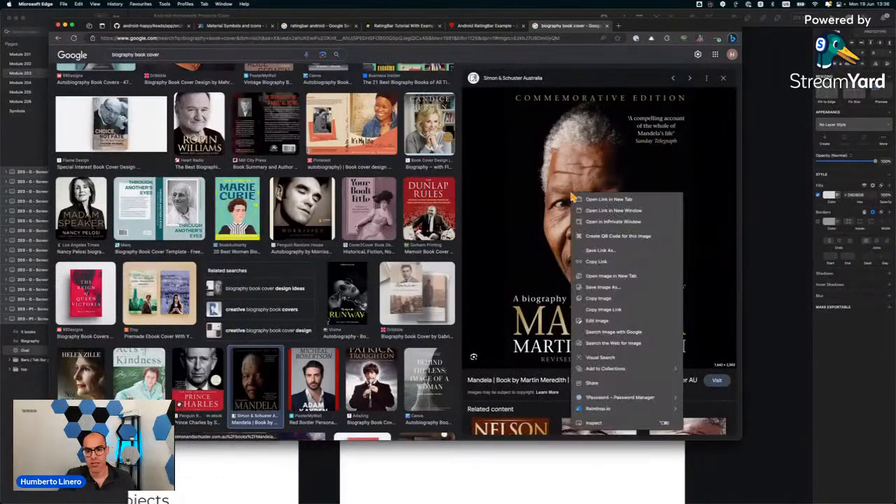
left_click(612, 302)
key("super+Tab")
left_click(474, 204)
key("super+v")
Scale the pasted Mandela cover down to slightly larger than the grey circle and place it over the circle beside Biography.
scroll(392, 203, "down", 5)
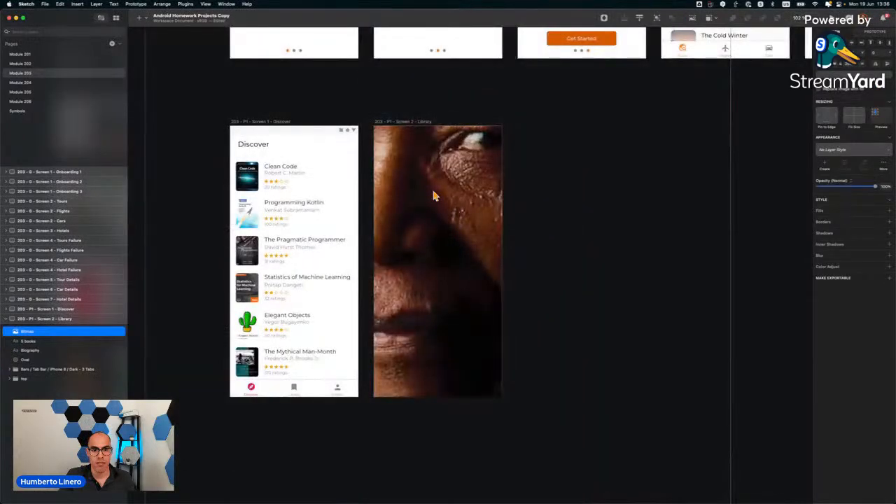
scroll(432, 188, "down", 3)
scroll(434, 196, "down", 1)
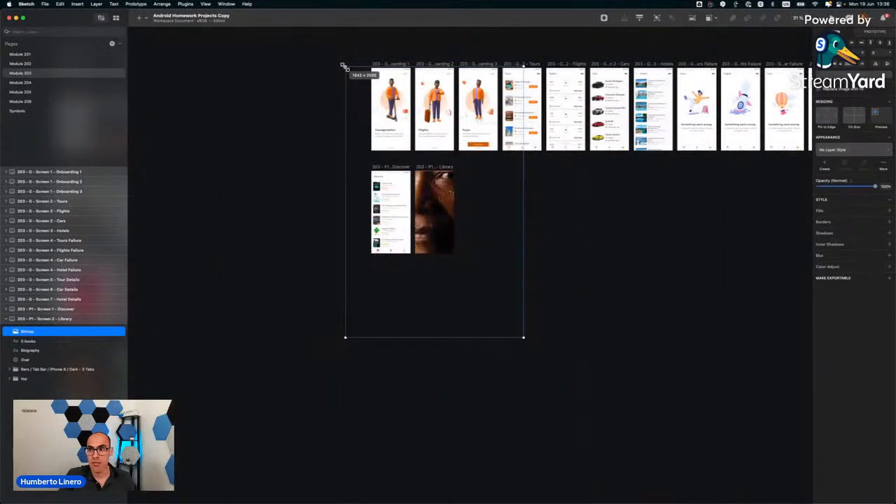
left_click_drag(344, 66, 435, 203)
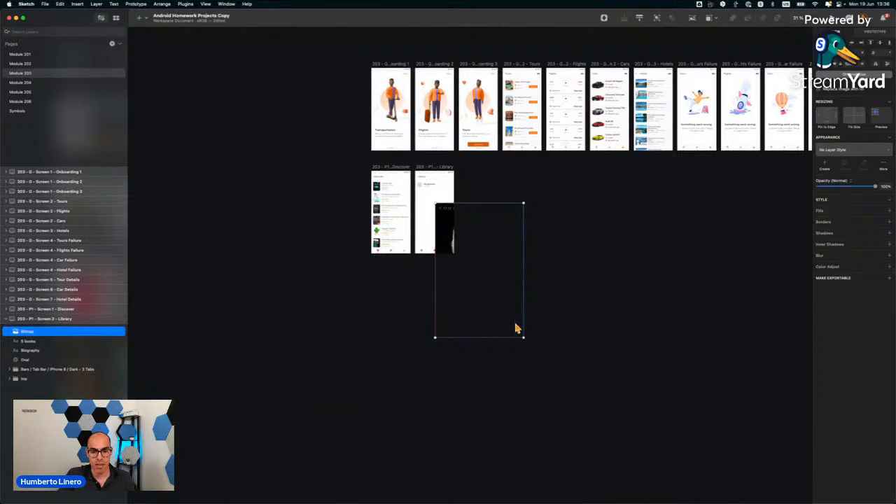
left_click_drag(522, 336, 440, 238)
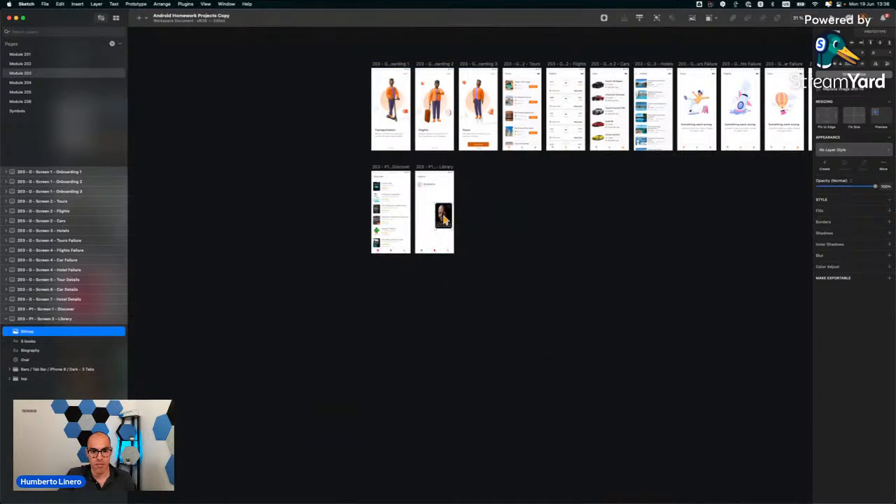
scroll(427, 208, "up", 5)
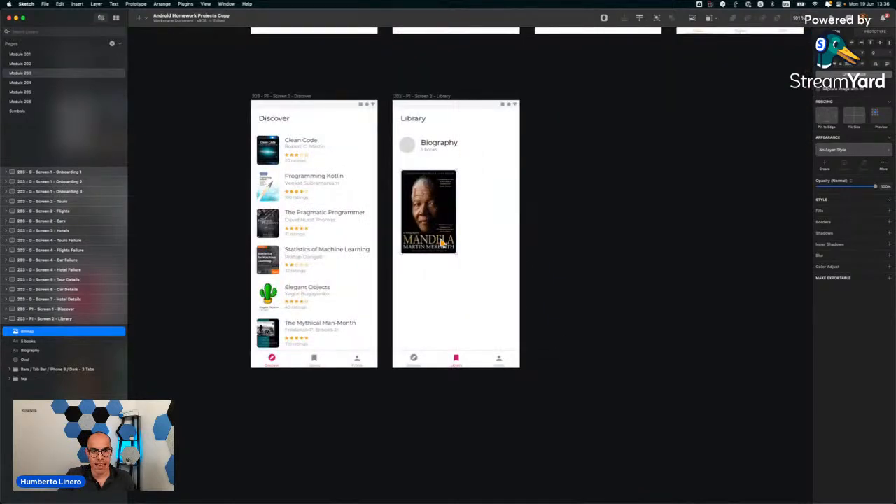
left_click_drag(455, 253, 391, 139)
scroll(421, 226, "up", 3)
scroll(421, 226, "up", 3)
Move the Mandela cover beneath the grey circle in the layer order and mask it with the circle.
left_click_drag(34, 334, 36, 365)
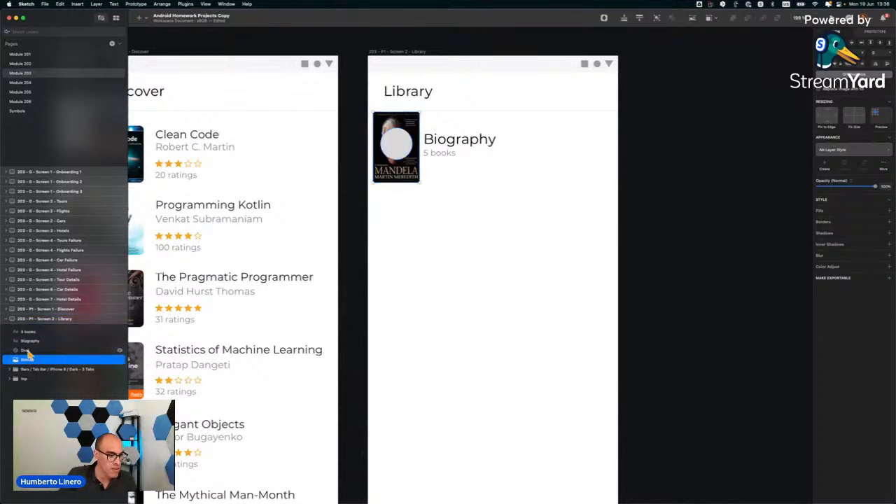
left_click(29, 352)
left_click(35, 361, "shift")
right_click(35, 366)
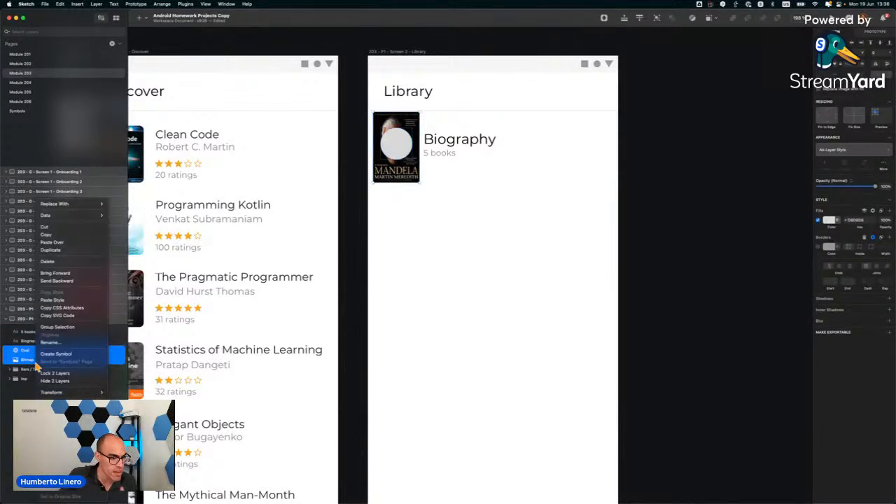
left_click(53, 354)
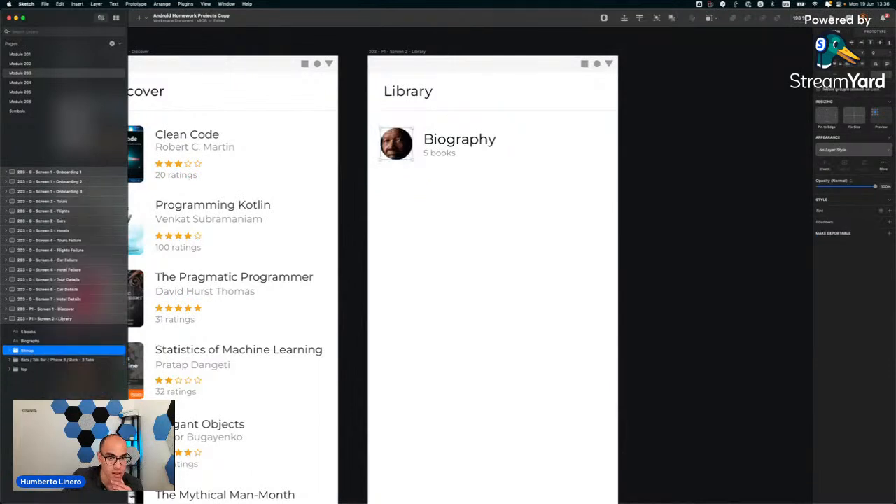
Scale the Mandela cover inside its mask down to roughly the circle's width and shift it up to frame the face and title.
left_click(6, 351)
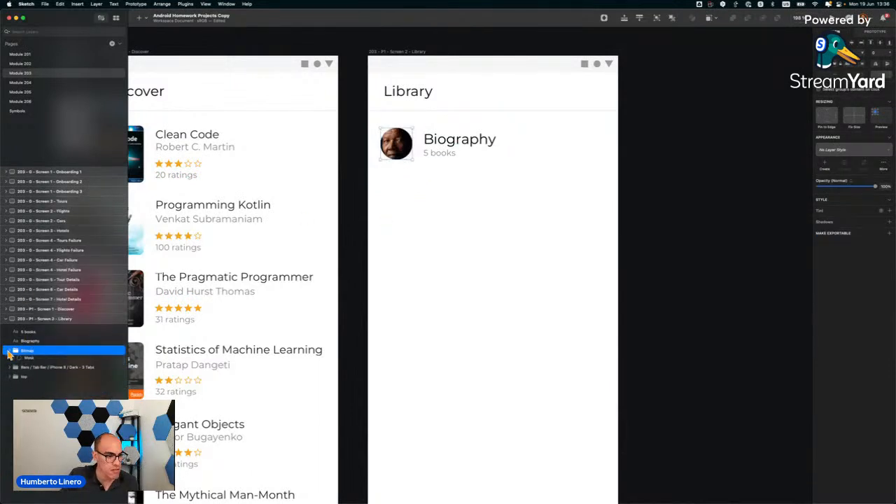
left_click(31, 360)
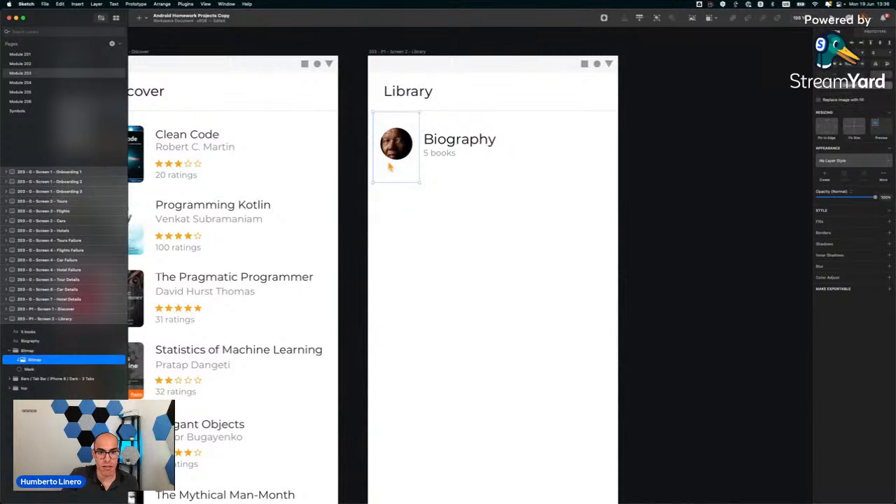
scroll(392, 120, "up", 5)
left_click_drag(320, 89, 359, 133)
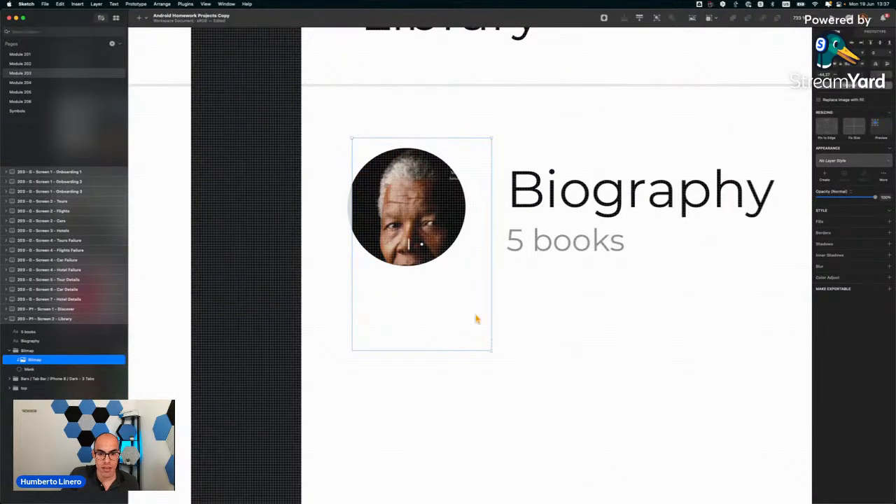
left_click_drag(493, 352, 482, 313)
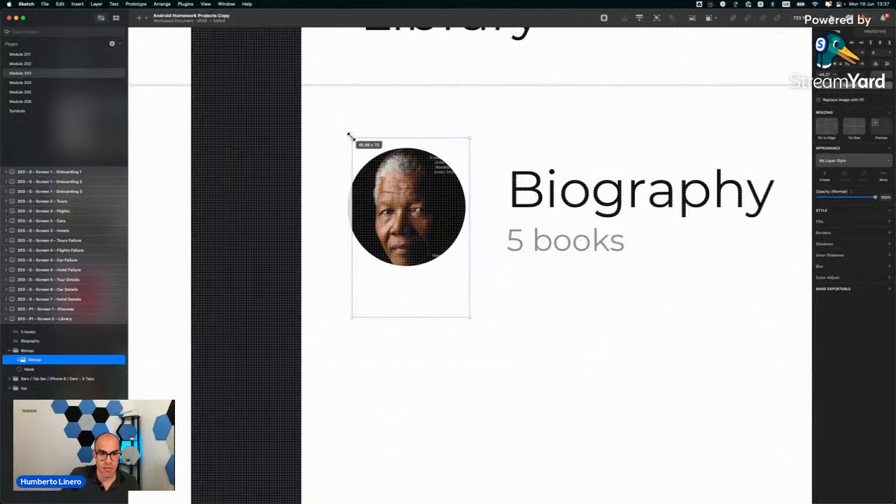
left_click_drag(352, 137, 345, 129)
left_click_drag(388, 208, 388, 178)
left_click(432, 332)
scroll(432, 333, "down", 5)
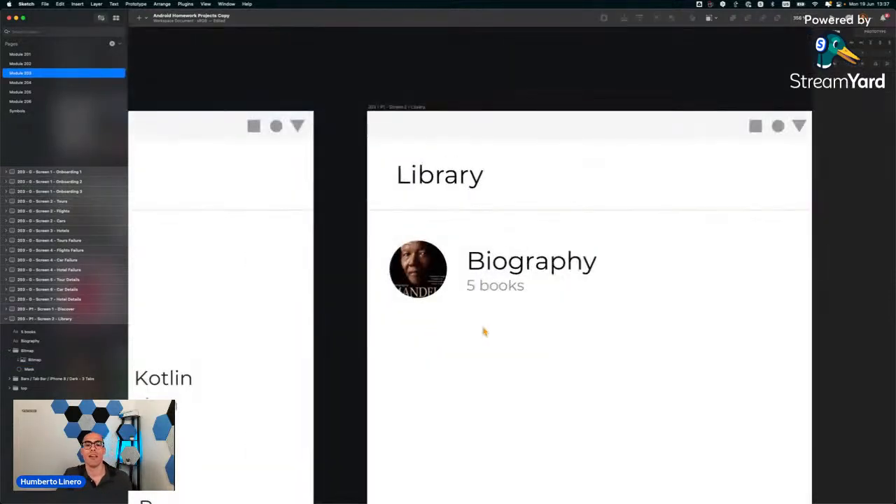
Group the masked cover, the Biography title and the 5 books text on the Library screen.
scroll(483, 332, "right", 2)
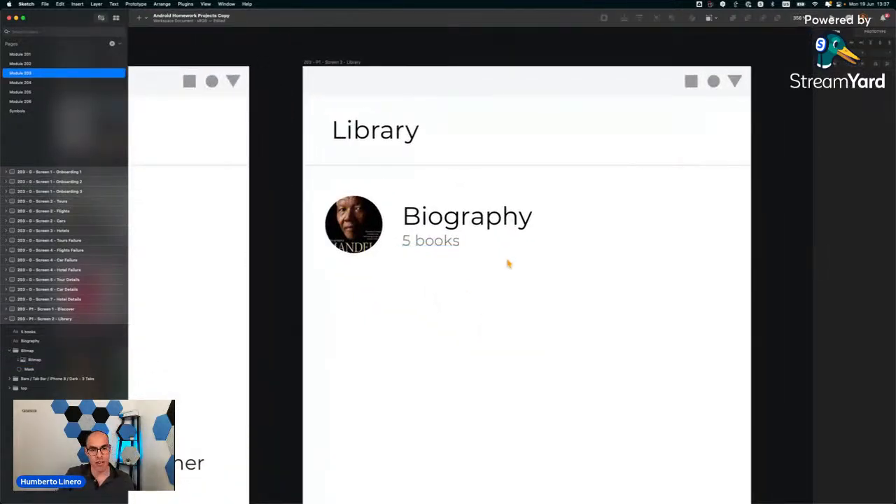
scroll(507, 263, "down", 2)
scroll(511, 263, "down", 2)
scroll(565, 260, "right", 2)
scroll(564, 260, "down", 1)
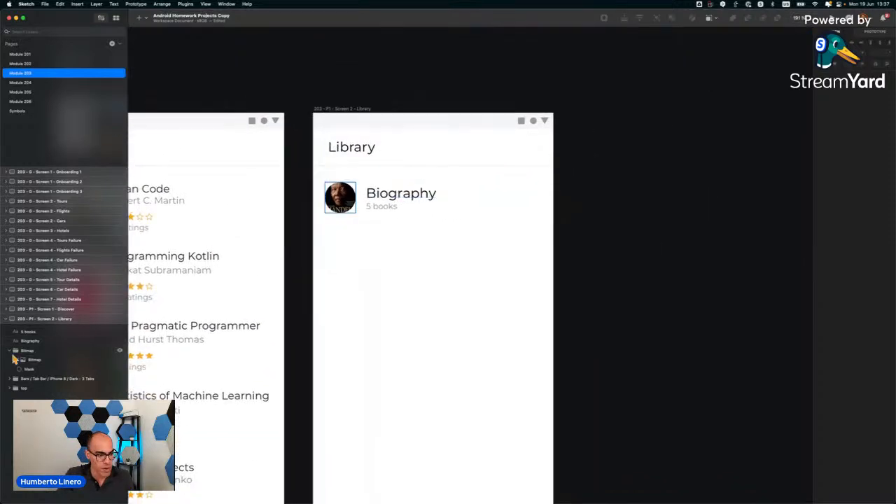
left_click(14, 350)
left_click(31, 351)
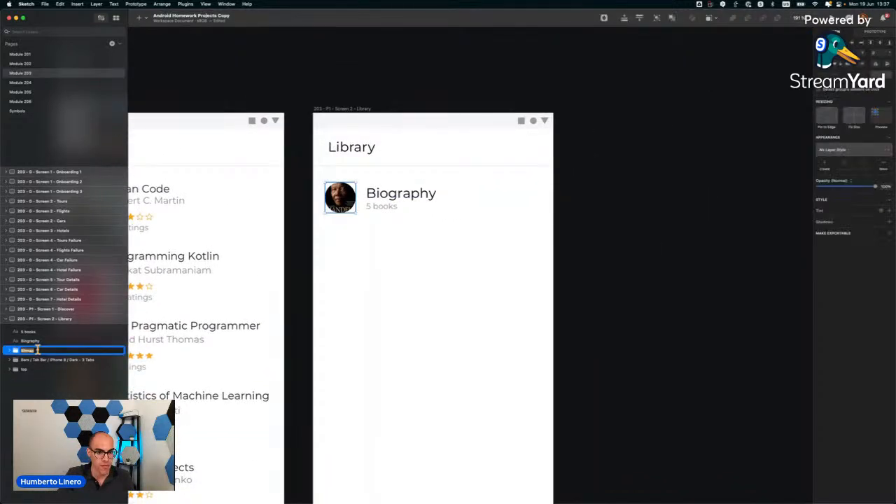
left_click(30, 332)
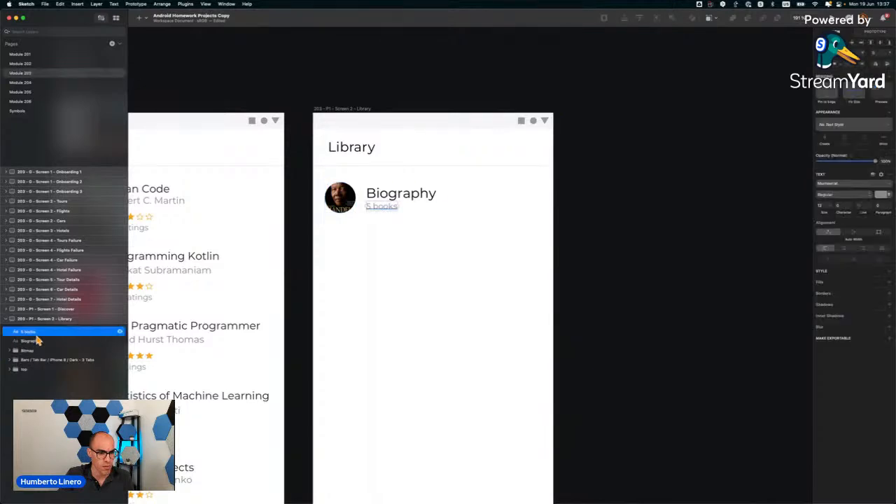
left_click(31, 351, "shift")
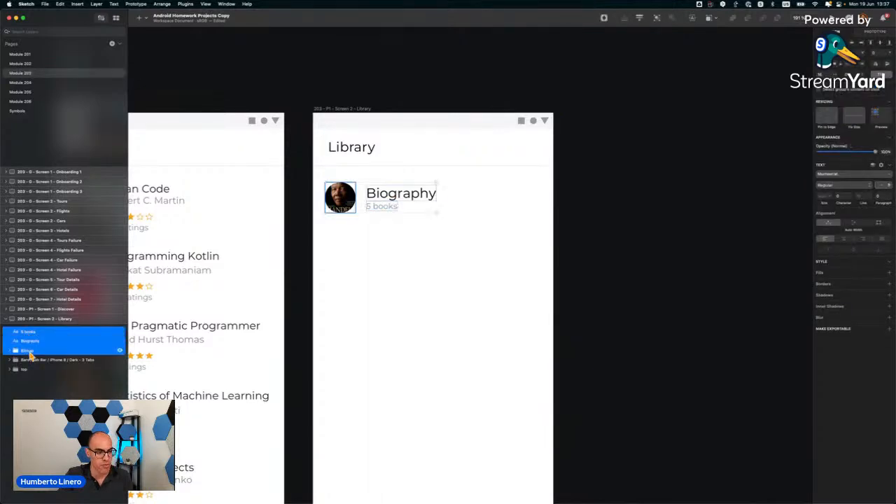
right_click(31, 351)
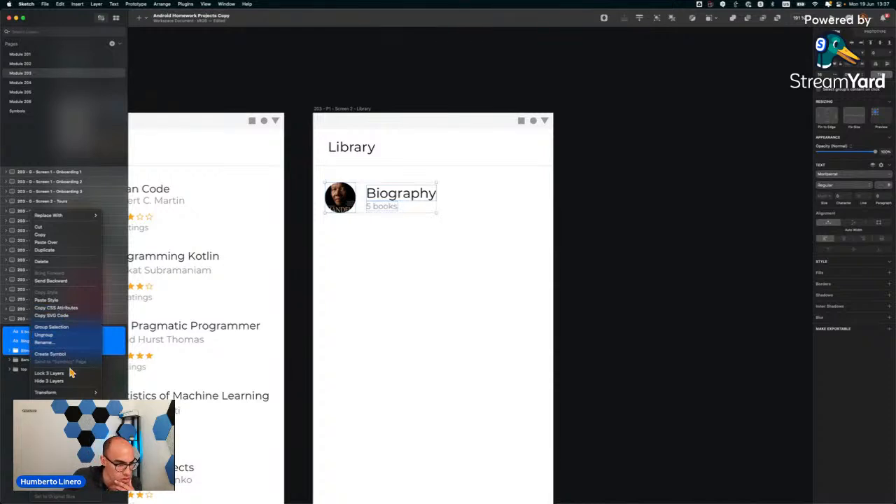
left_click(51, 327)
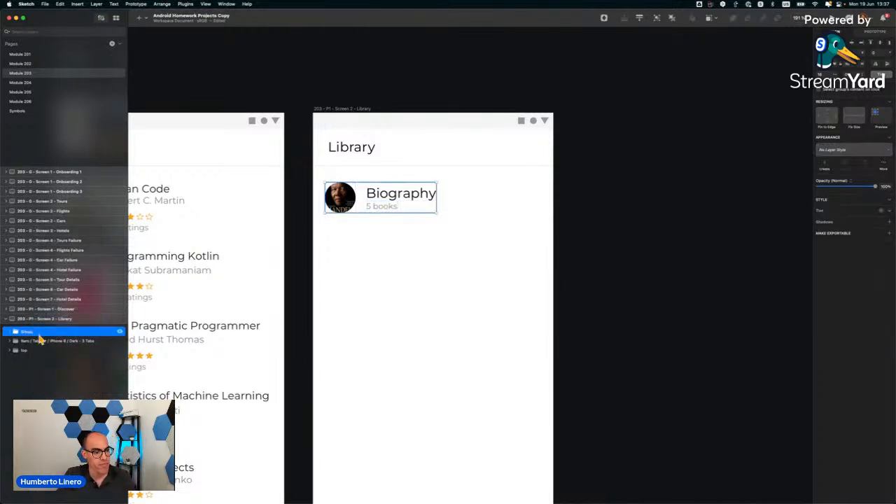
Rename the new Biography row group as Category 1.
double_click(25, 331)
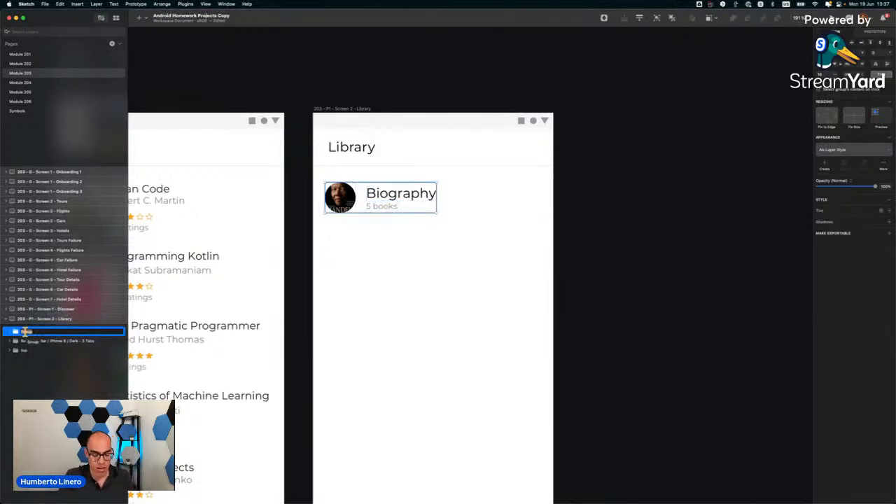
type("Category")
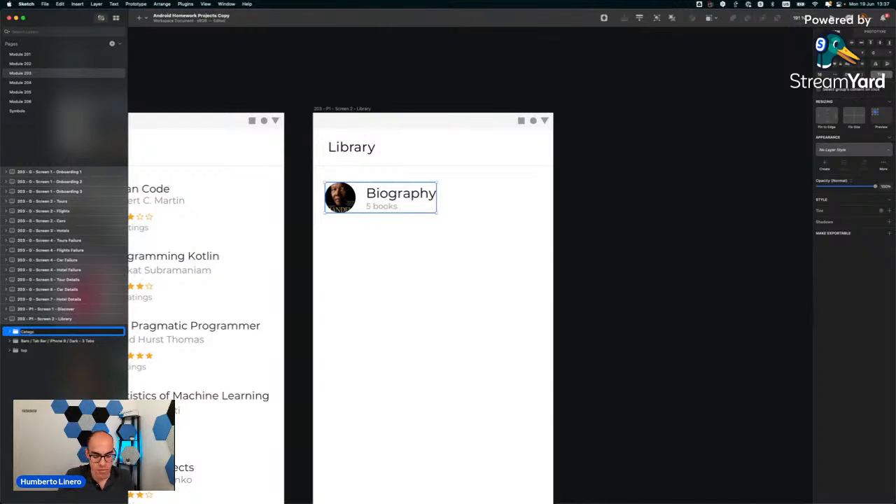
type("1")
key("Return")
Duplicate the Category 1 row and place the copy directly below the original with a small gap.
key("super+c")
key("super+v")
key("shift+Down")
key("shift+Down")
key("shift+Down")
key("shift+Down")
key("shift+Down")
key("shift+Down")
key("shift+Down")
key("shift+Up")
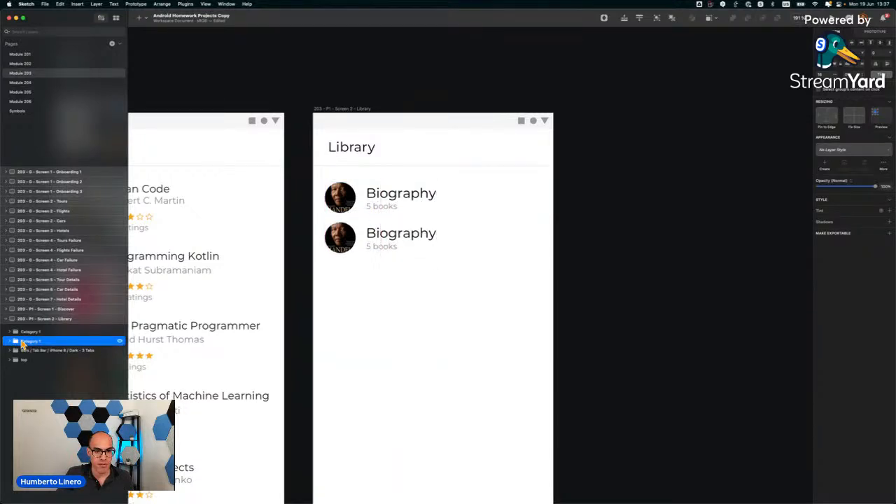
Duplicate both category rows and move the copies below them to form four evenly spaced rows.
left_click(30, 334, "shift")
key("super+d")
key("shift+Down")
key("shift+Down")
key("shift+Down")
key("shift+Down")
key("shift+Down")
key("shift+Down")
key("shift+Down")
key("shift+Down")
key("shift+Down")
key("shift+Down")
key("shift+Down")
key("shift+Down")
key("shift+Down")
key("shift+Up")
key("shift+Up")
key("shift+Down")
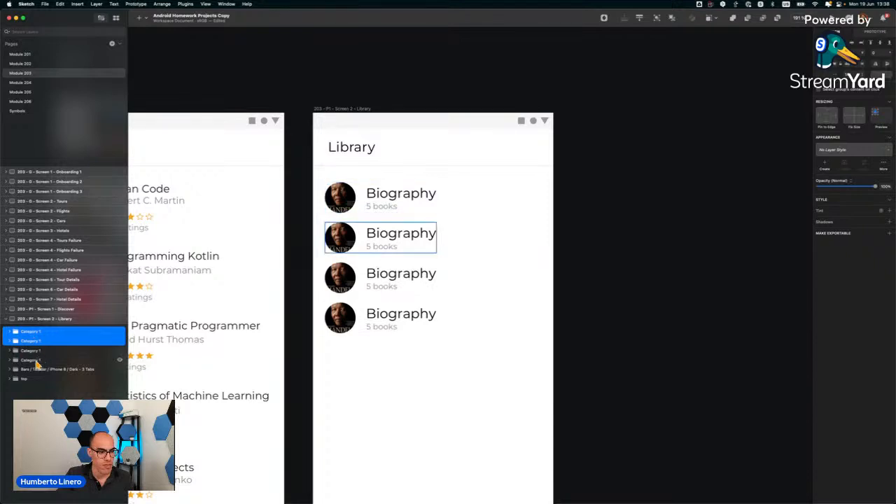
Duplicate the four category rows and move the copies below them to form eight rows with 14 px gaps.
left_click(37, 362)
left_click(41, 335, "shift")
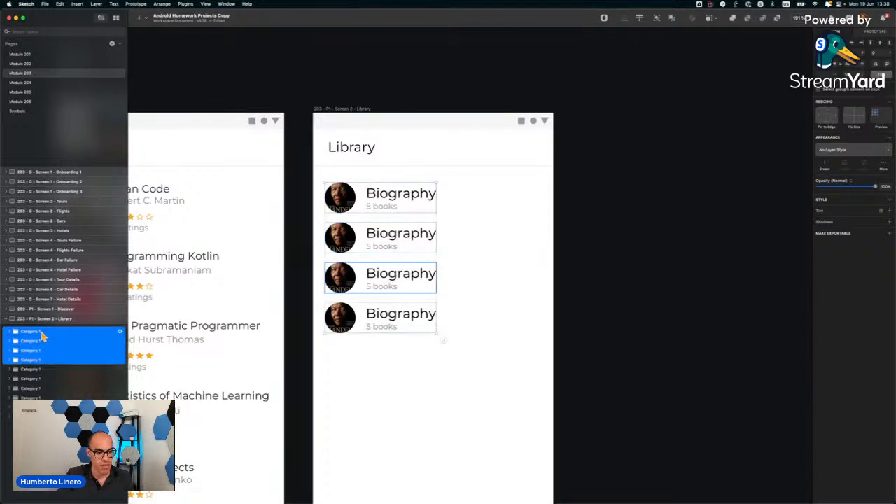
key("shift+Down")
key("shift+Down")
key("shift+Down")
key("shift+Down")
key("shift+Down")
key("shift+Down")
key("shift+Down")
key("shift+Down")
key("shift+Down")
key("shift+Down")
key("shift+Down")
key("shift+Down")
key("shift+Down")
key("shift+Down")
key("shift+Down")
key("shift+Down")
key("shift+Down")
key("shift+Down")
key("shift+Down")
key("shift+Down")
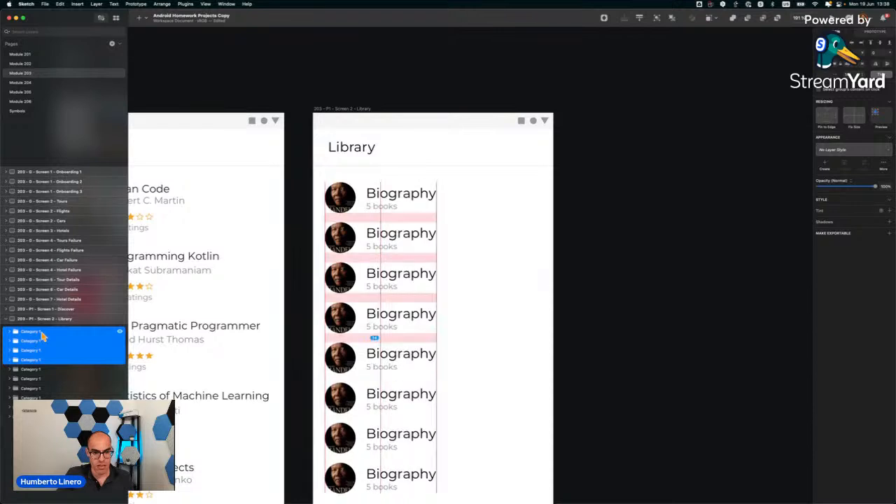
key("shift+Up")
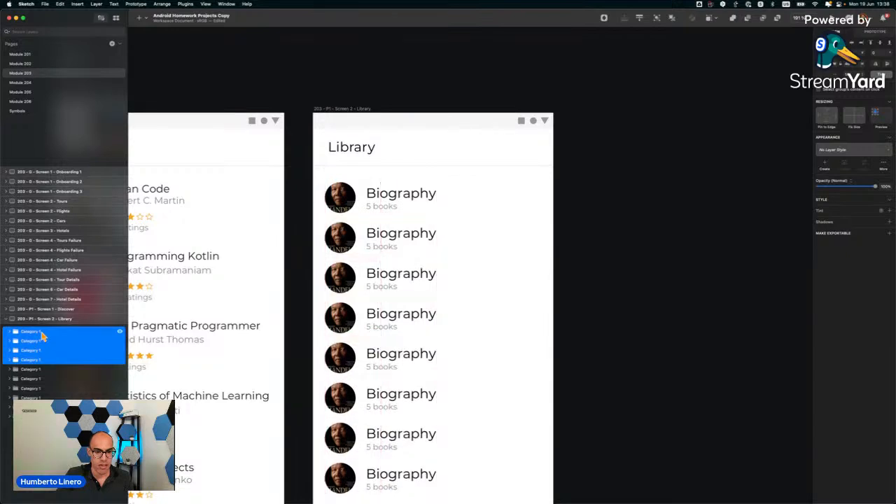
Examine the font settings and available weights of the author lines for Statistics of Machine Learning and The Pragmatic Programmer in the Discover list.
left_click(748, 257)
scroll(749, 256, "down", 5)
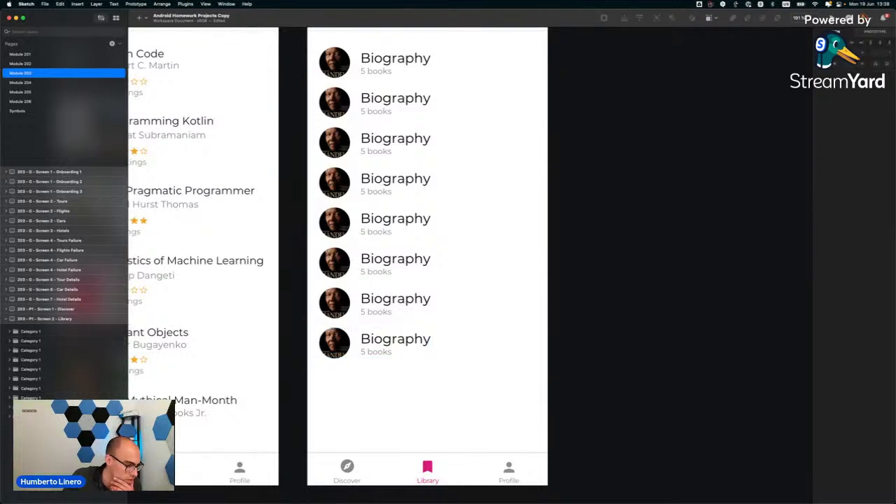
scroll(287, 329, "left", 5)
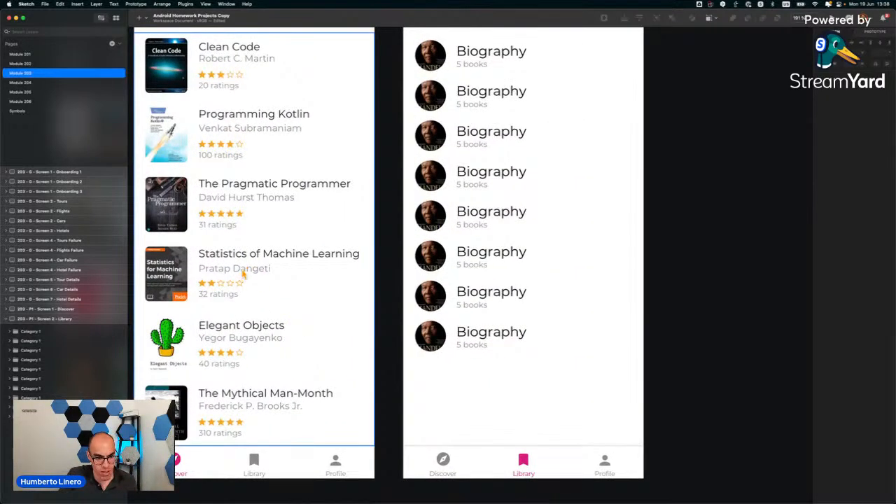
left_click(239, 274)
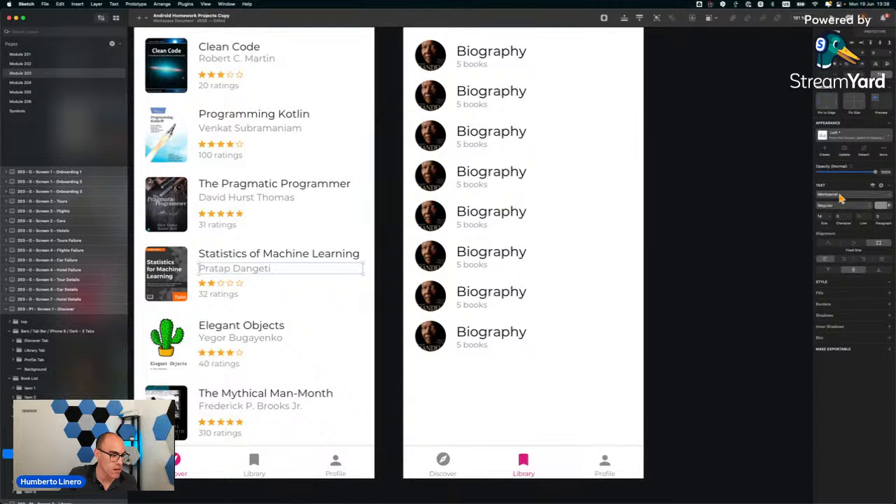
left_click(841, 211)
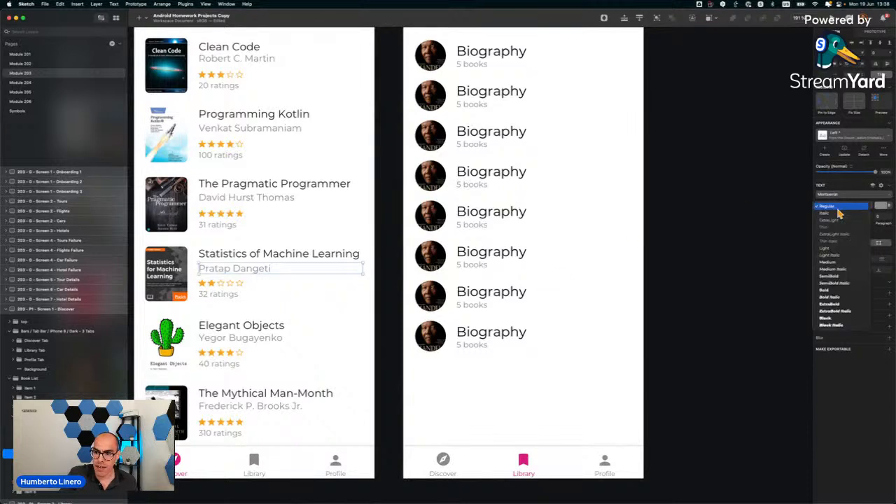
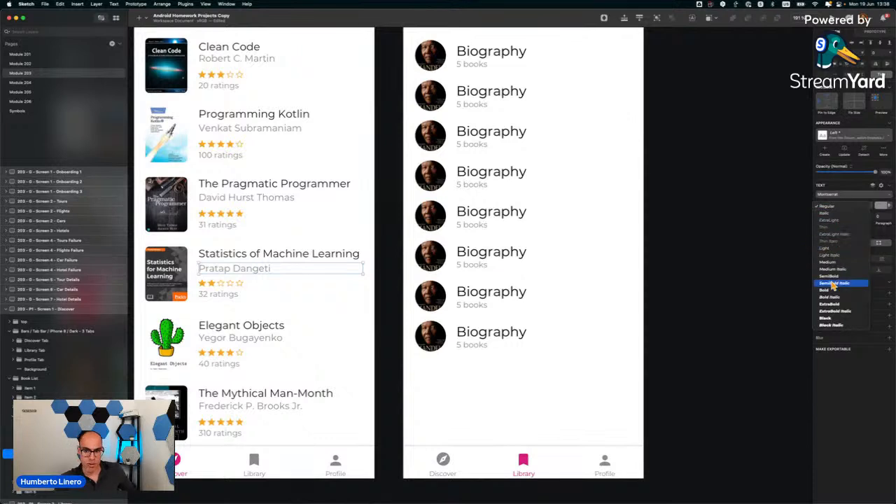
left_click(393, 223)
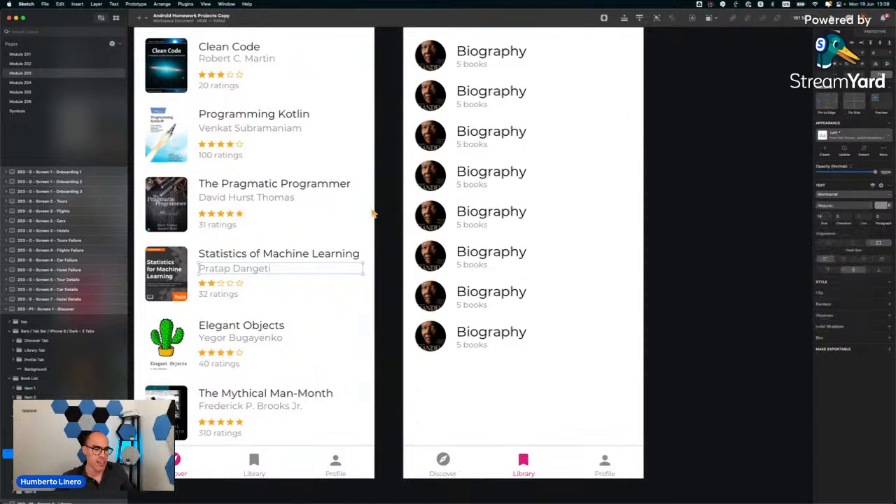
left_click(217, 203)
scroll(284, 212, "up", 2)
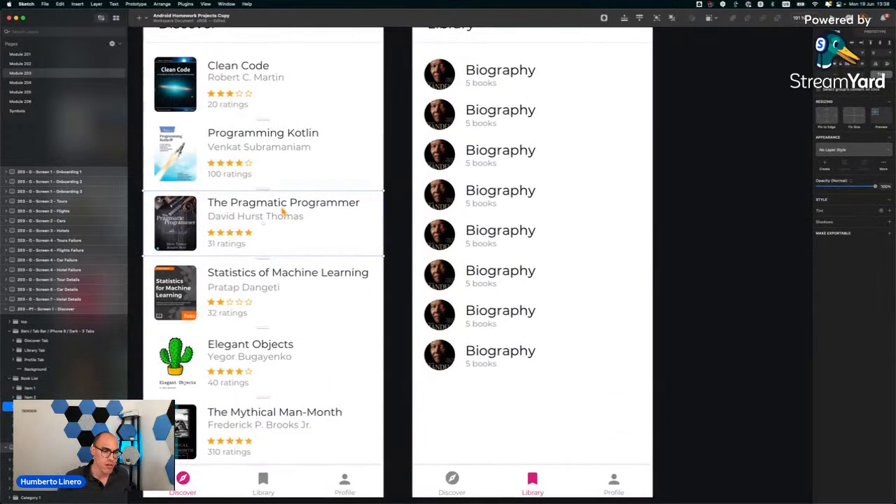
double_click(245, 204)
left_click(241, 217)
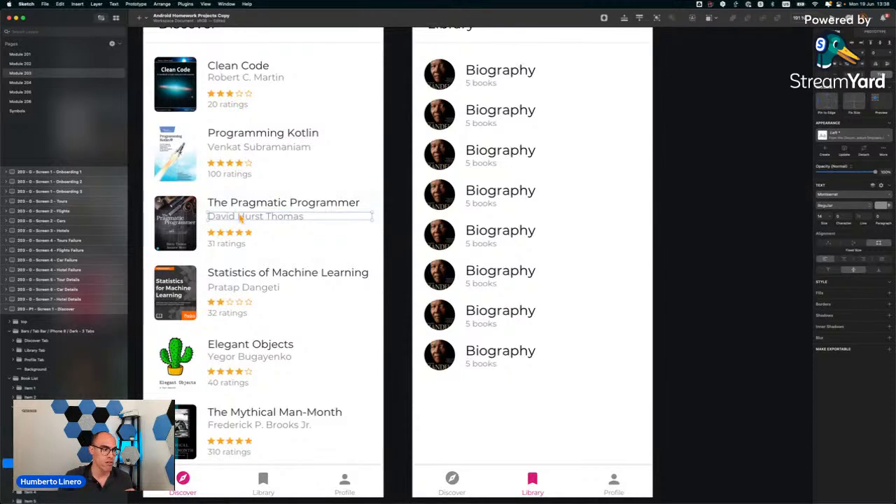
left_click(397, 190)
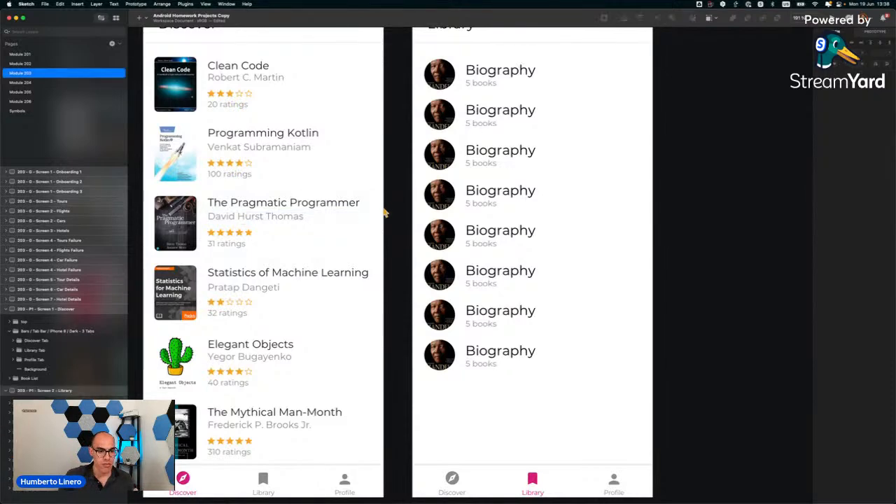
Change the title of the second category row on the Library screen to Body Language.
scroll(343, 298, "right", 3)
scroll(343, 298, "up", 1)
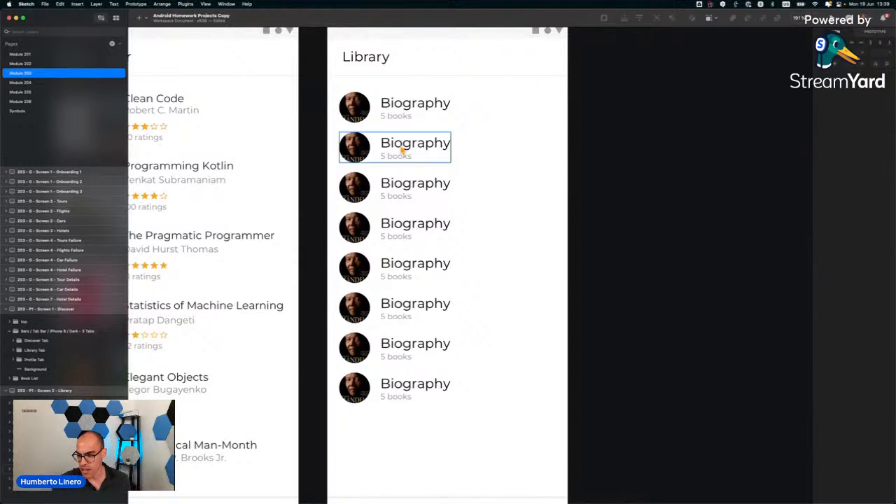
double_click(402, 148)
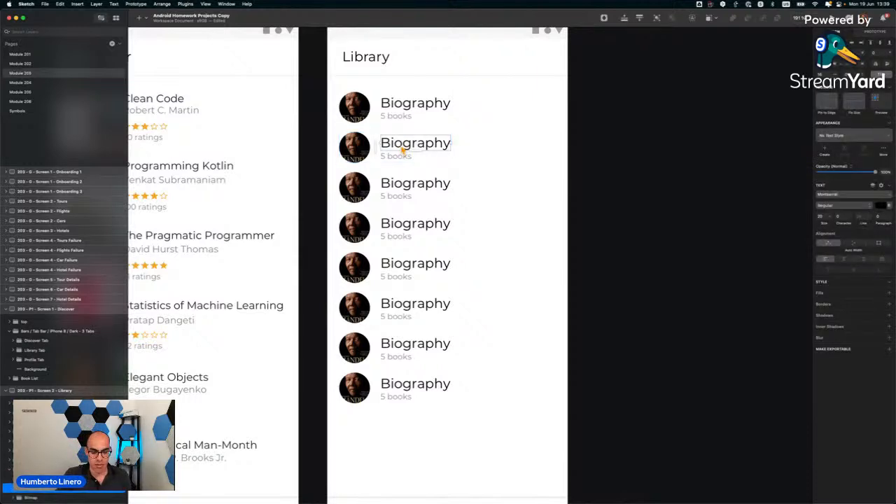
double_click(403, 149)
type("Body ")
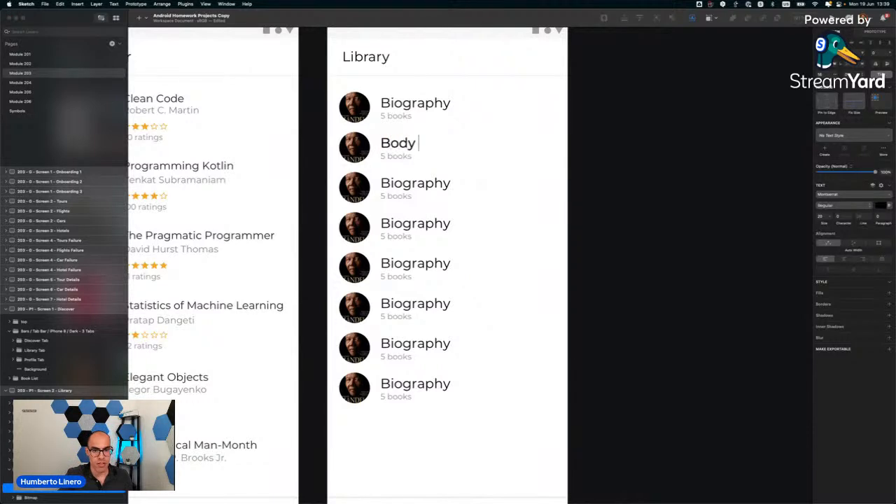
type("Language")
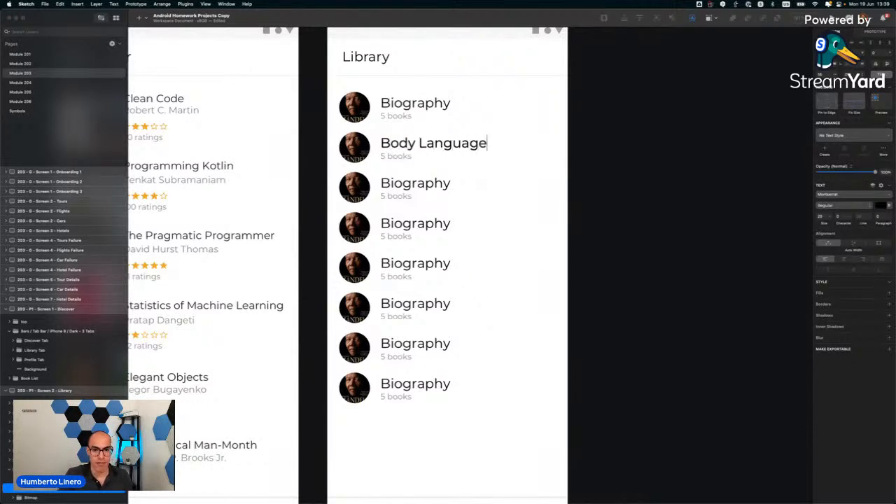
Change the title of the third category row on the Library screen to Business.
left_click(406, 184)
double_click(404, 183)
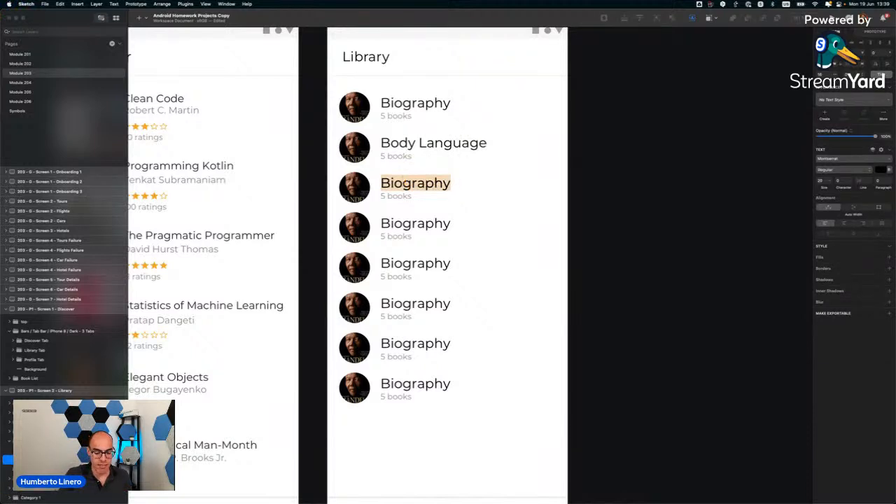
type("Business")
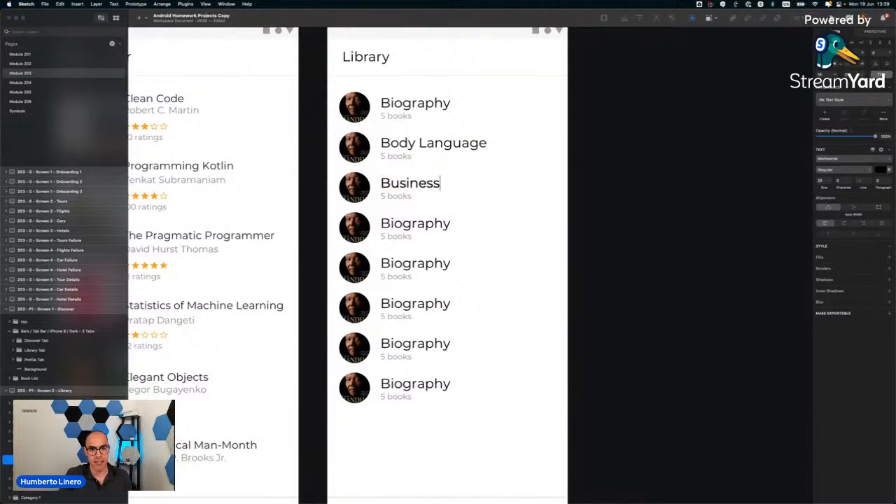
Change the fourth category row's title to Critical Thinking.
double_click(420, 222)
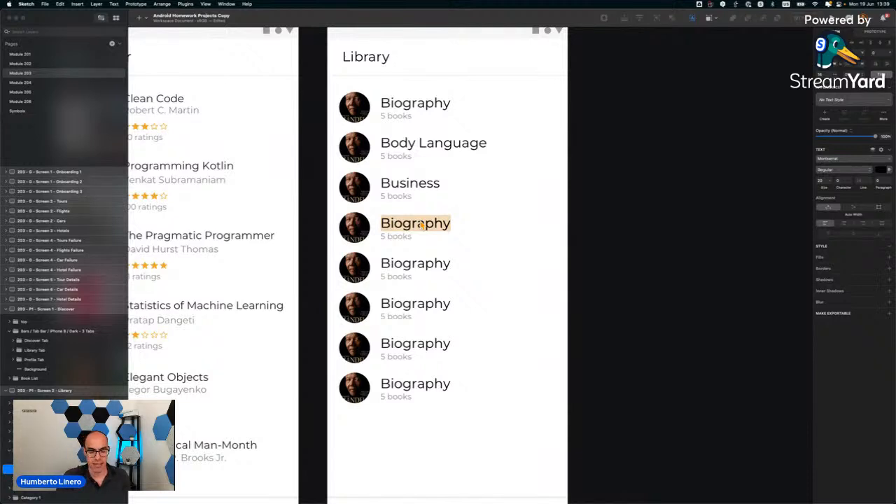
type("Crita")
key("BackSpace")
type("ical Tj")
key("BackSpace")
key("BackSpace")
type("hinking")
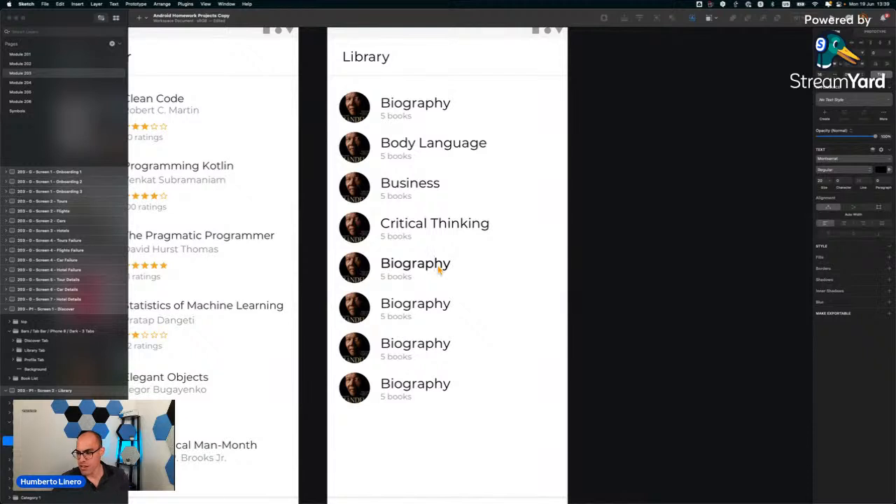
Change the fifth category row's title to Fashion and the sixth row's title to History.
double_click(428, 264)
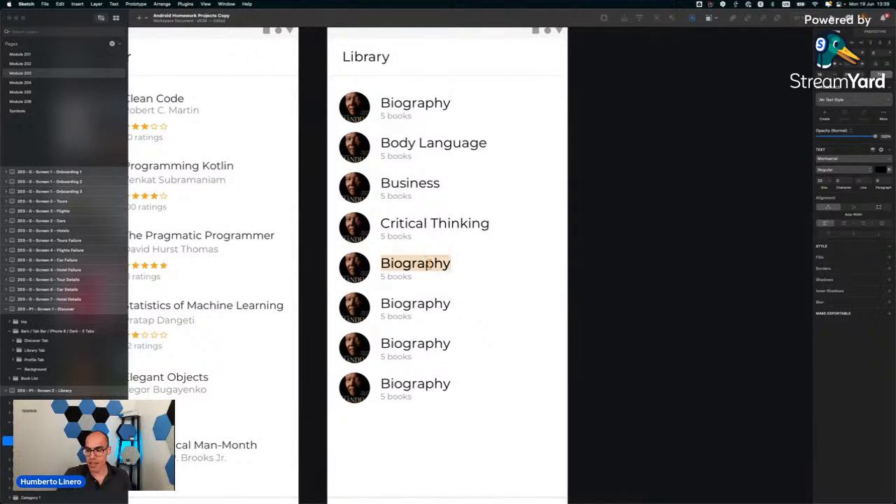
type("Fashion")
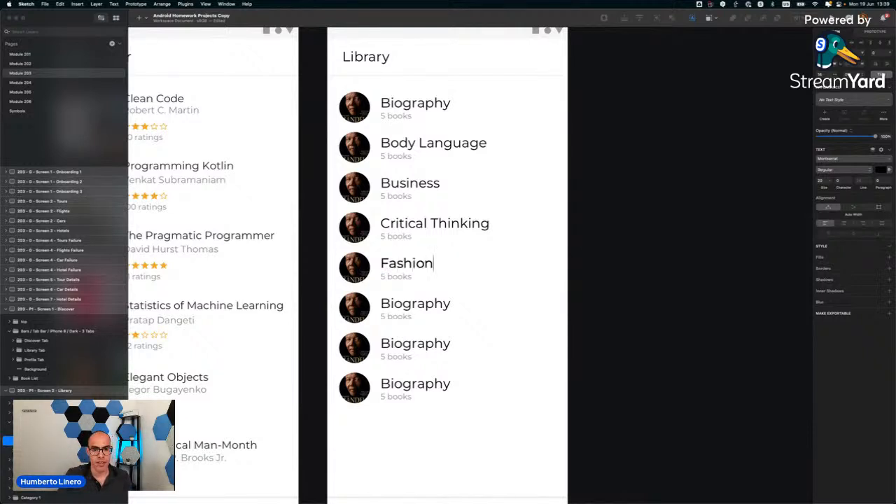
left_click(419, 306)
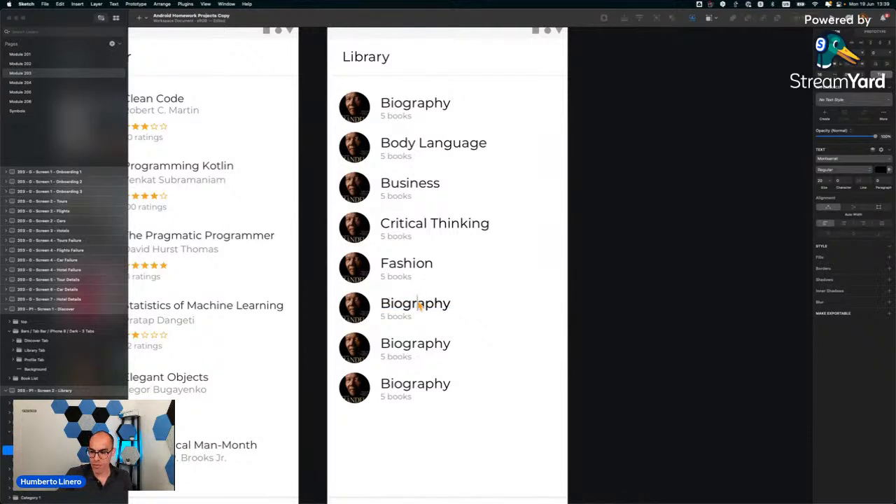
double_click(425, 301)
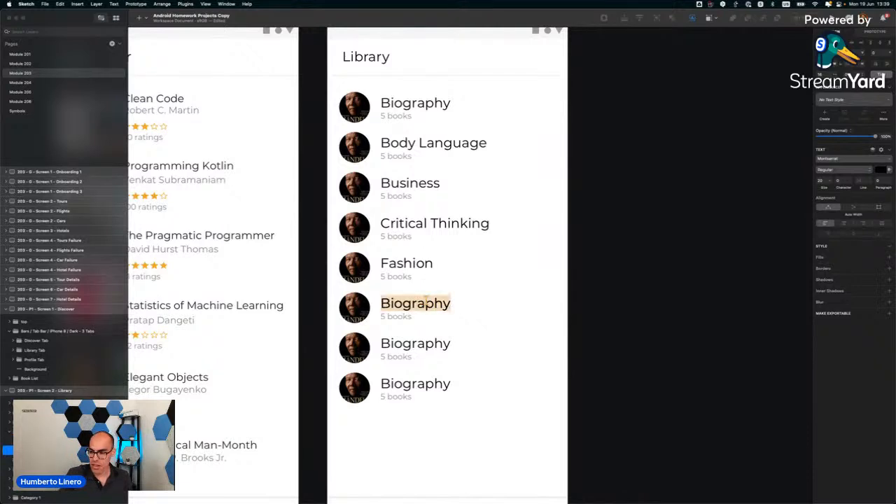
type("History")
Change the seventh category row's title to Leadership.
left_click(427, 345)
double_click(439, 346)
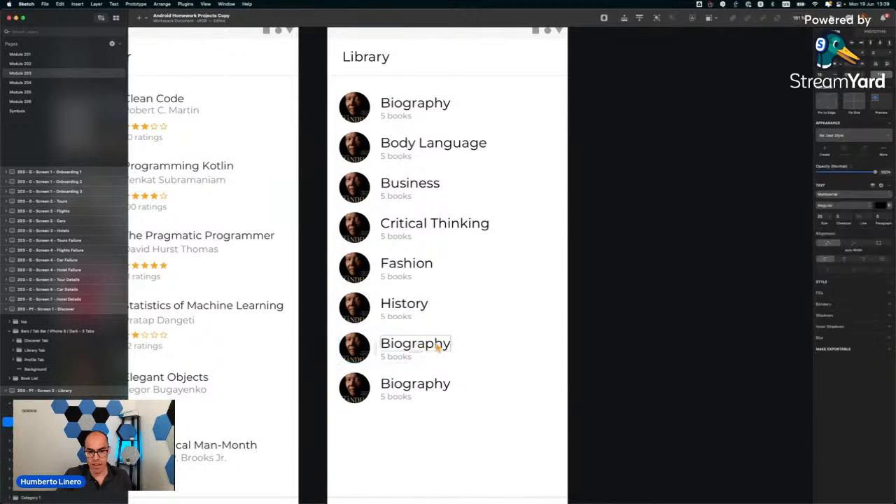
double_click(435, 343)
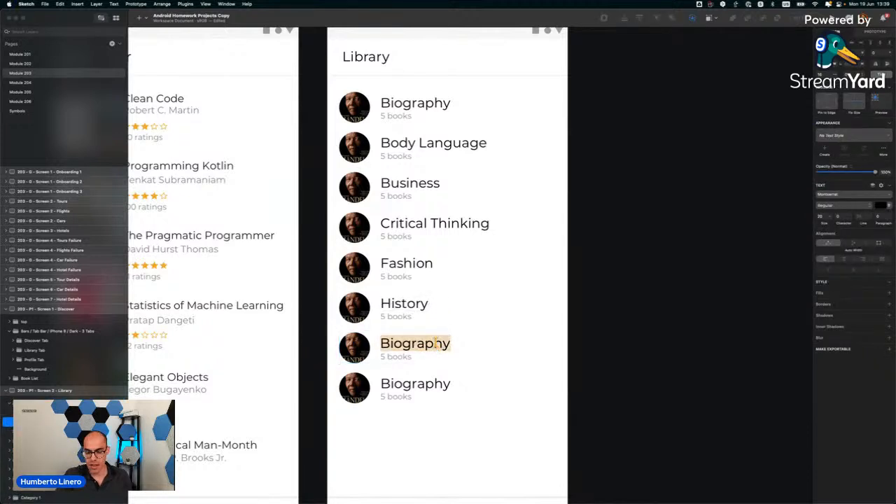
type("Leader")
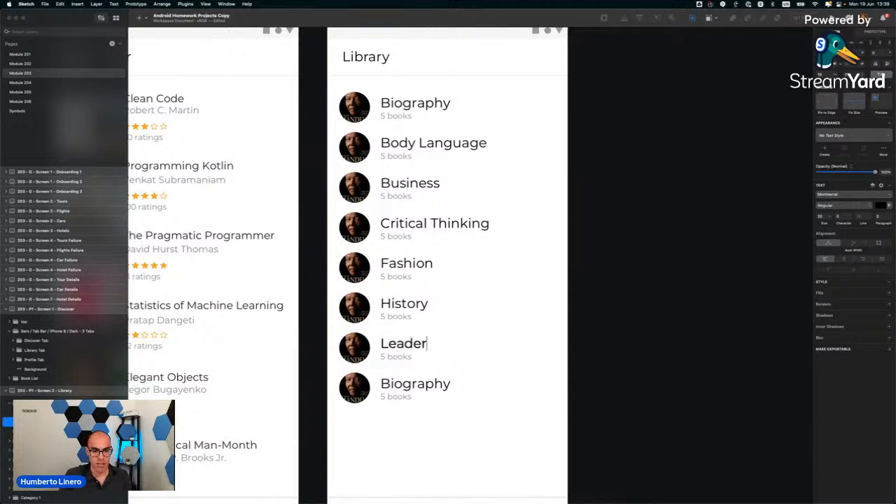
type("ship")
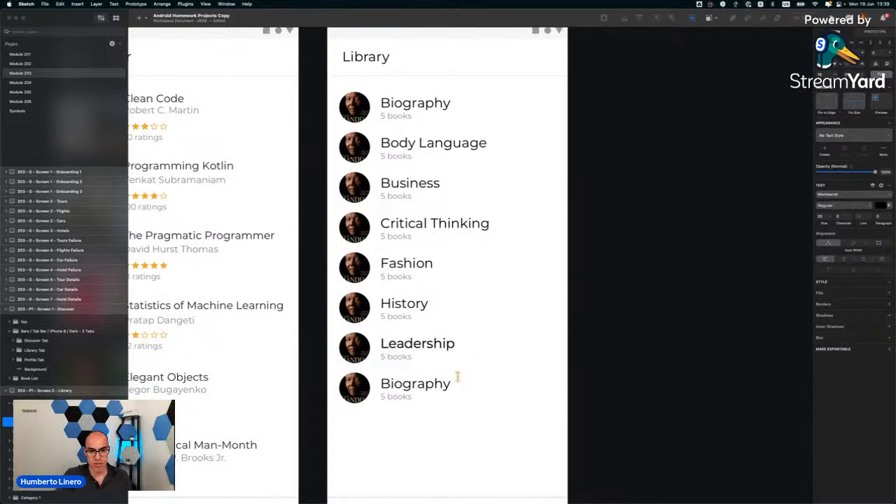
key("Escape")
Change the eighth category row's title to Politics.
double_click(429, 392)
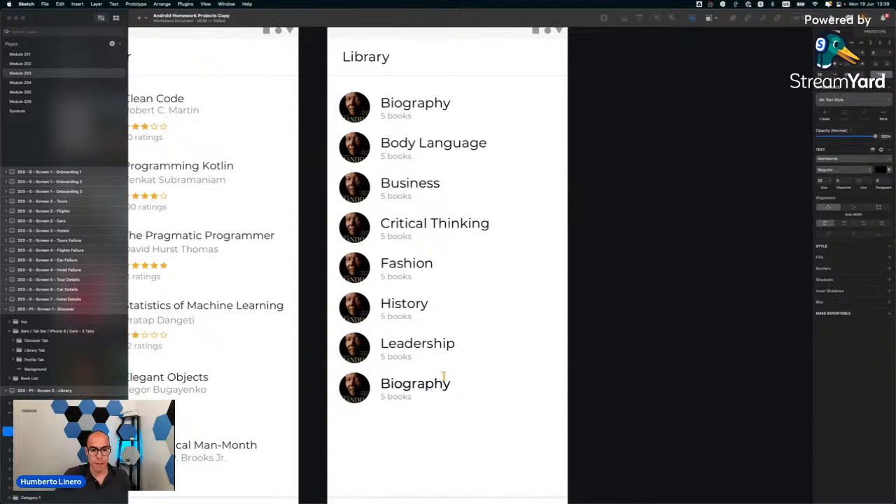
double_click(431, 383)
type("Politics")
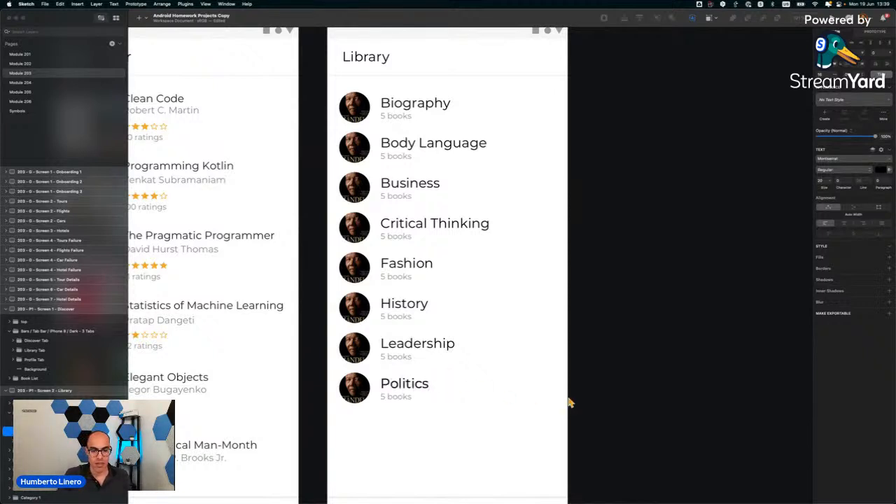
key("Escape")
Duplicate the Leadership and Politics rows and move the copies below them, keeping the same row spacing above the tab bar.
scroll(570, 430, "down", 5)
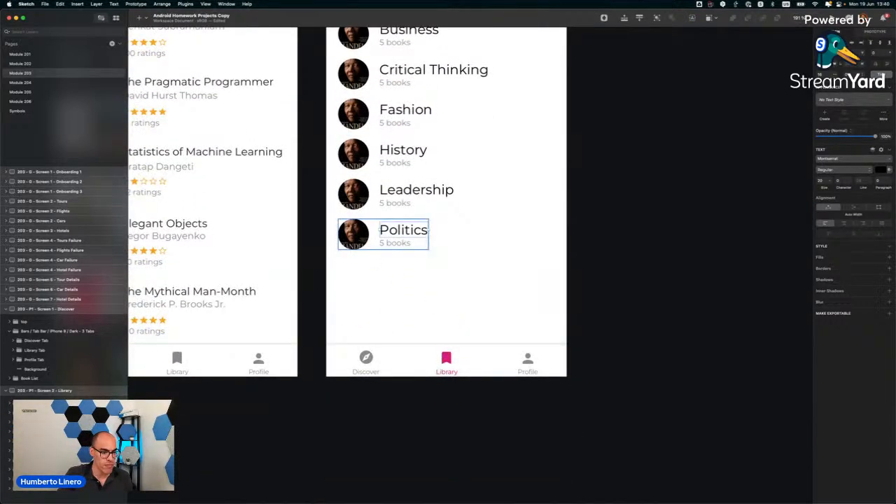
left_click(49, 403)
left_click(49, 412, "shift")
key("super+c")
key("super+v")
key("shift+Down")
key("shift+Up")
key("shift+Down")
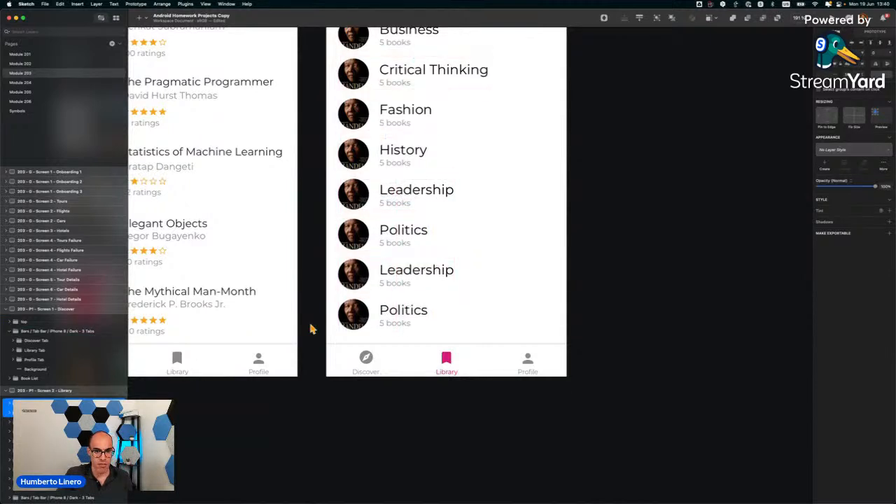
Change the ninth category row's title to Programming.
left_click(429, 274)
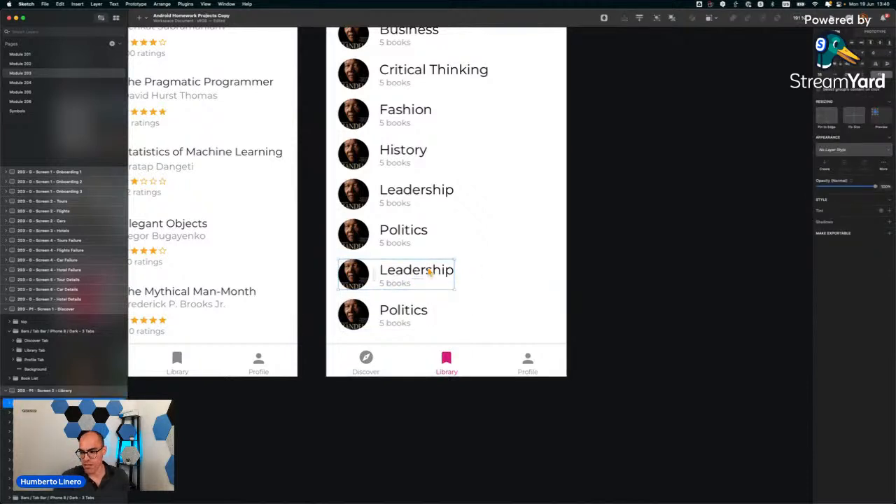
double_click(413, 274)
double_click(398, 271)
type("Programming")
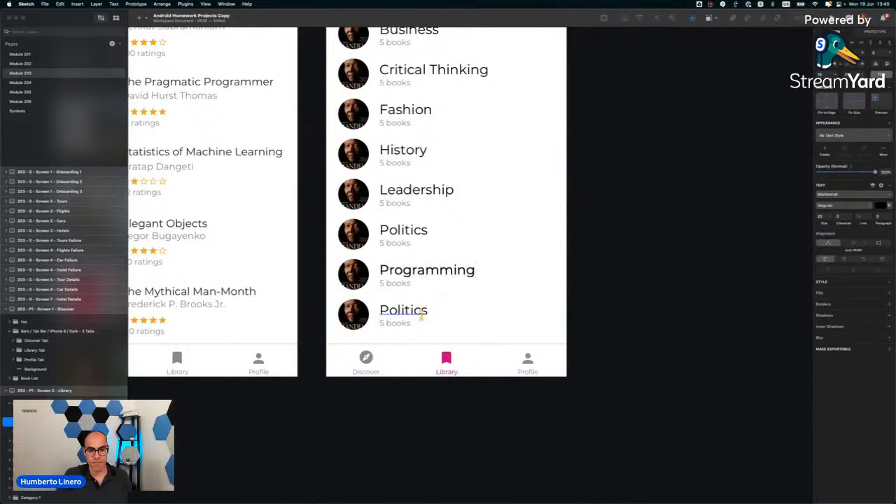
Change the tenth category row's title to Self-help and deselect the text.
double_click(426, 313)
double_click(415, 311)
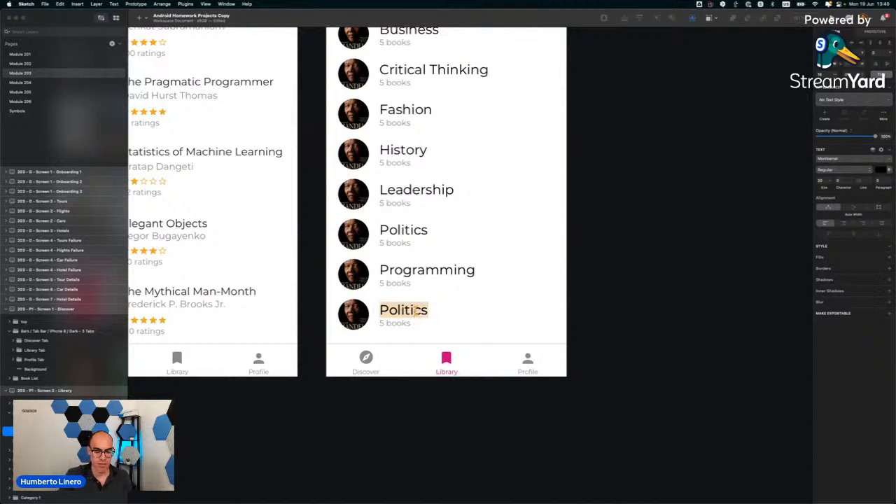
type("Self-ge")
key("BackSpace")
key("BackSpace")
type("e")
key("BackSpace")
key("BackSpace")
type("h")
key("BackSpace")
type("-help")
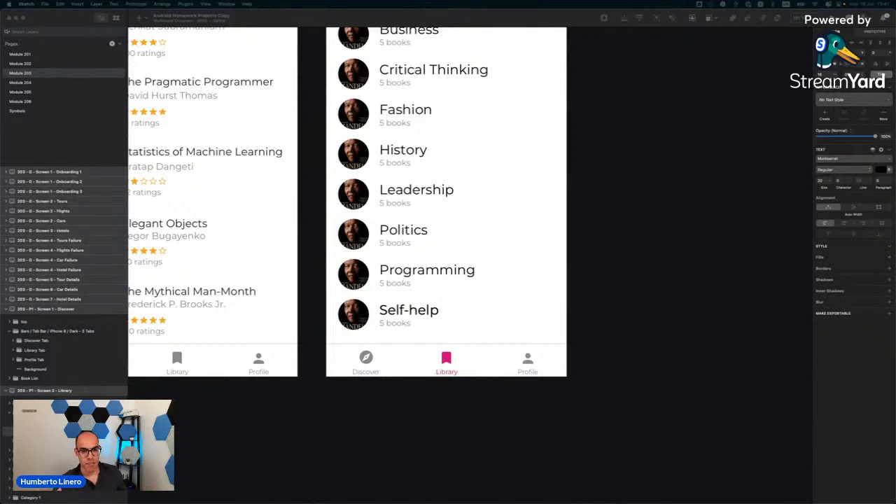
left_click(456, 394)
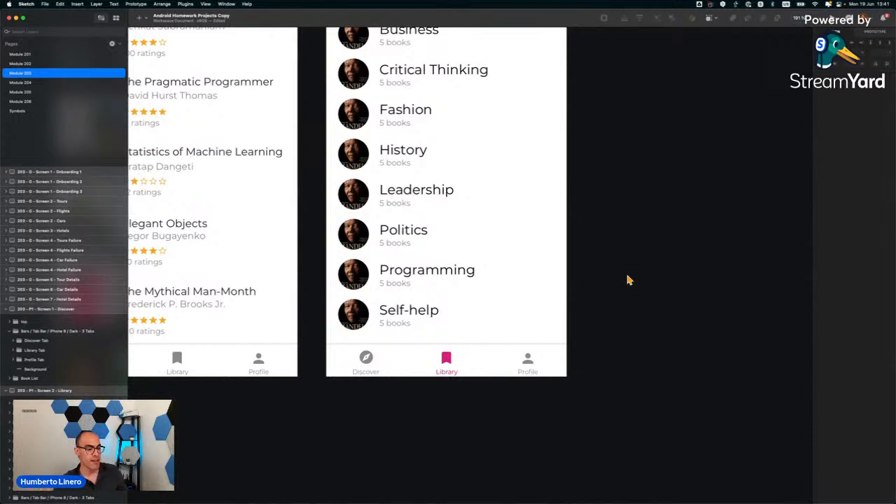
Switch to Microsoft Edge and search Google Images for business book cover.
scroll(628, 280, "down", 5)
scroll(666, 240, "right", 3)
scroll(666, 244, "right", 2)
scroll(457, 217, "up", 3)
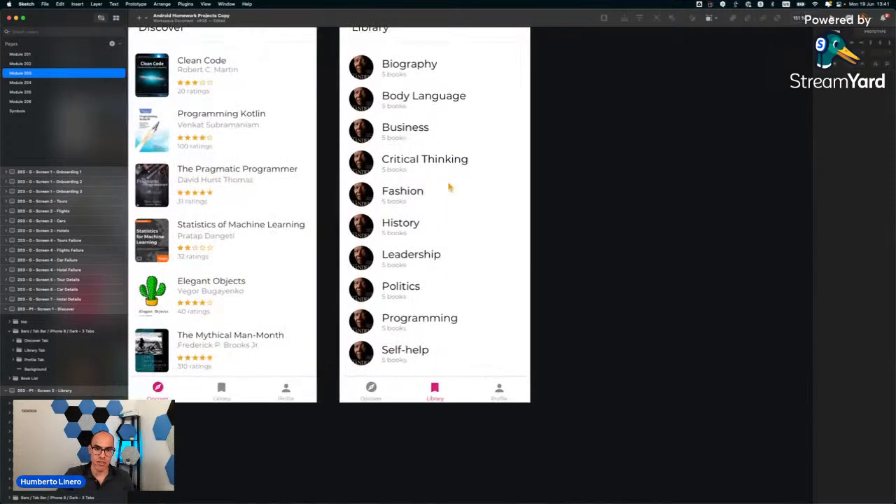
scroll(440, 164, "right", 1)
key("super+Tab")
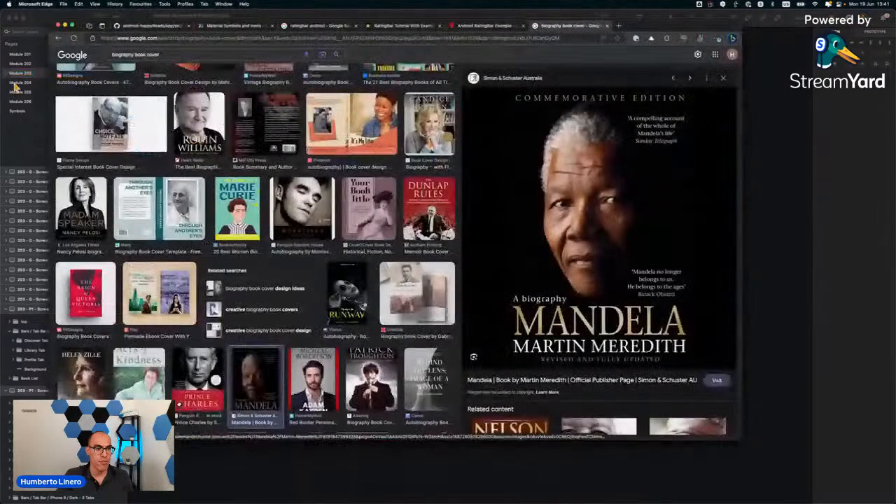
left_click(124, 60)
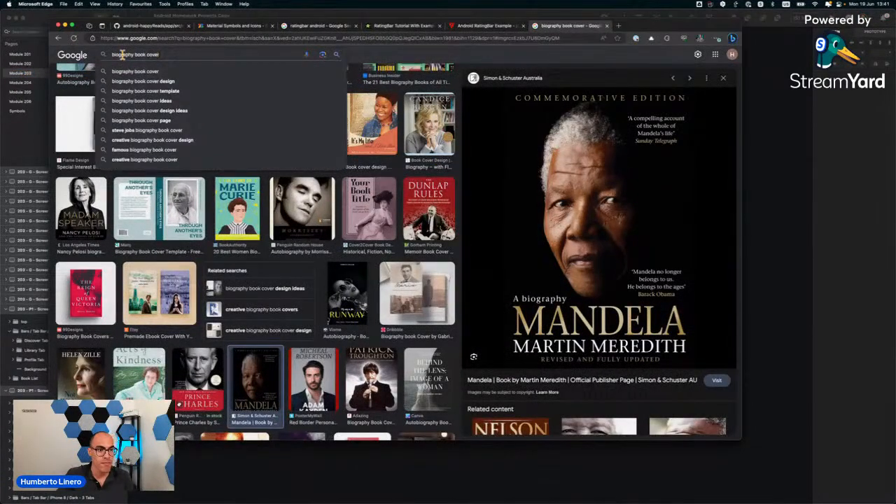
type("business")
key("Return")
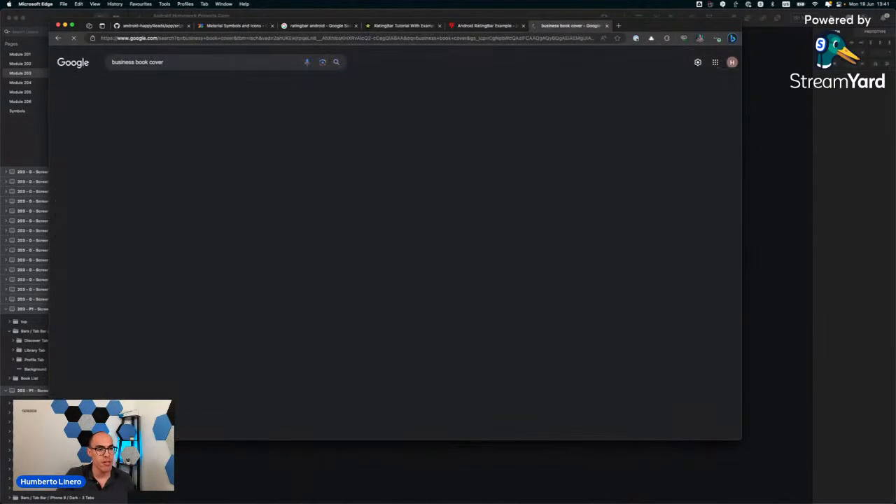
Open the preview of The Sales Training Guide Book cover in the image results and copy the image.
scroll(396, 266, "down", 5)
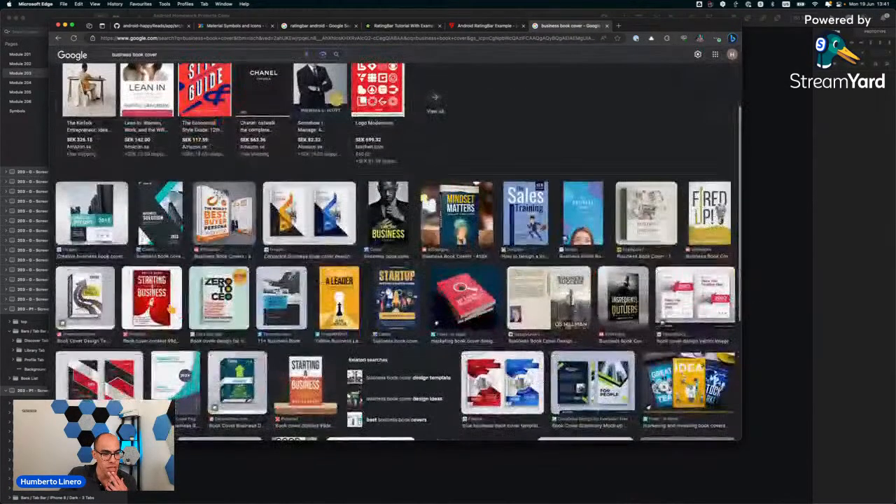
scroll(170, 315, "up", 2)
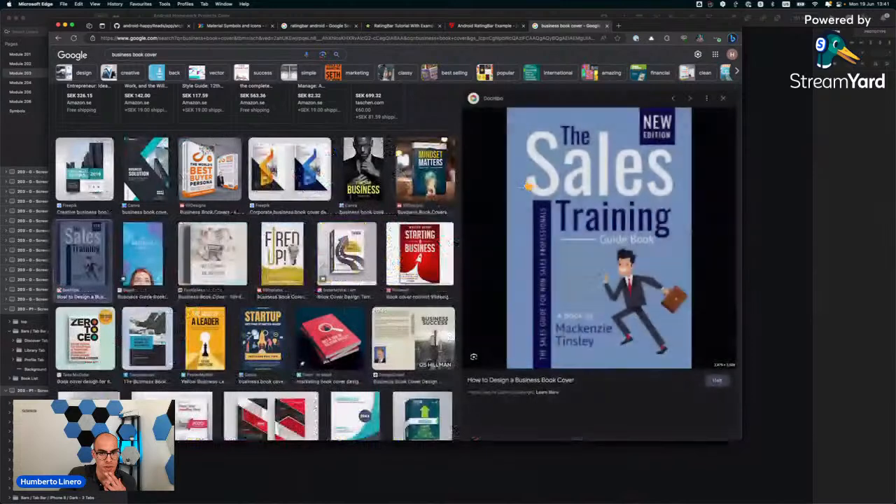
left_click(530, 185)
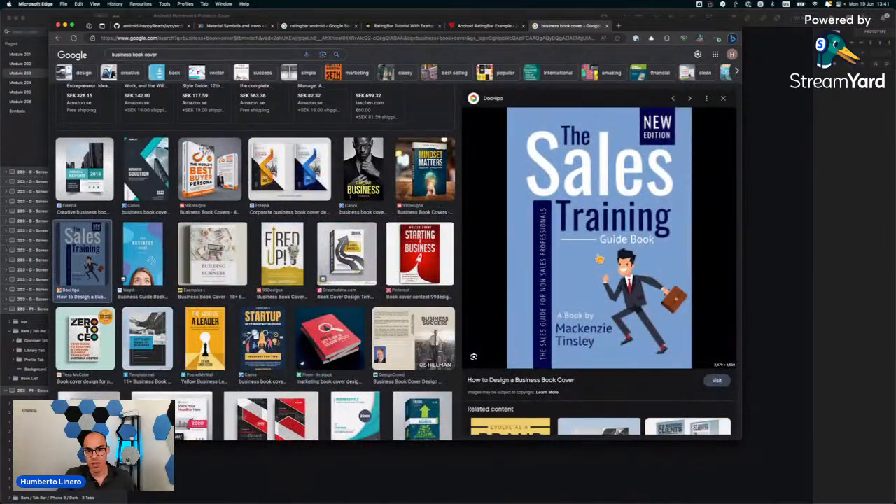
right_click(599, 255)
left_click(628, 362)
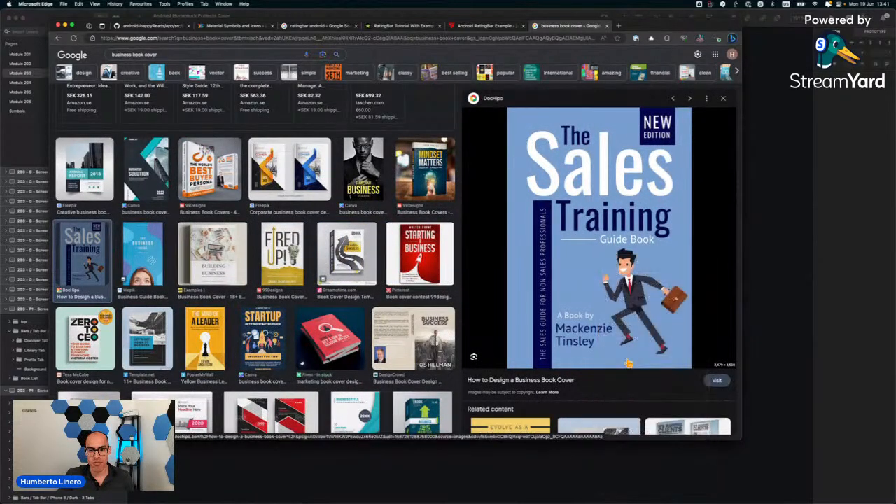
Switch back to Sketch and paste the copied book cover into the Library artboard.
key("super+Tab")
scroll(477, 179, "up", 1)
scroll(475, 179, "up", 3)
left_click(358, 62)
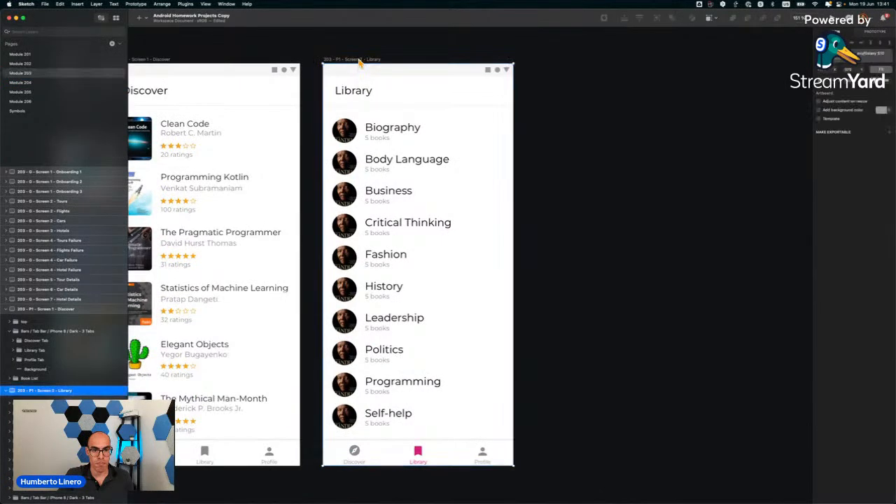
key("super+v")
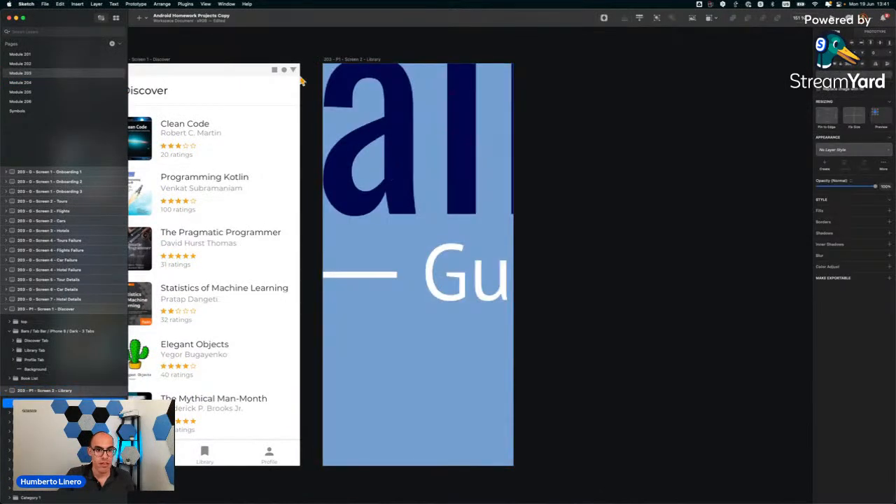
Scale the pasted Sales Training cover down to about the size of a category thumbnail, over the Body Language row's thumbnail.
scroll(301, 80, "down", 5)
scroll(409, 190, "down", 5)
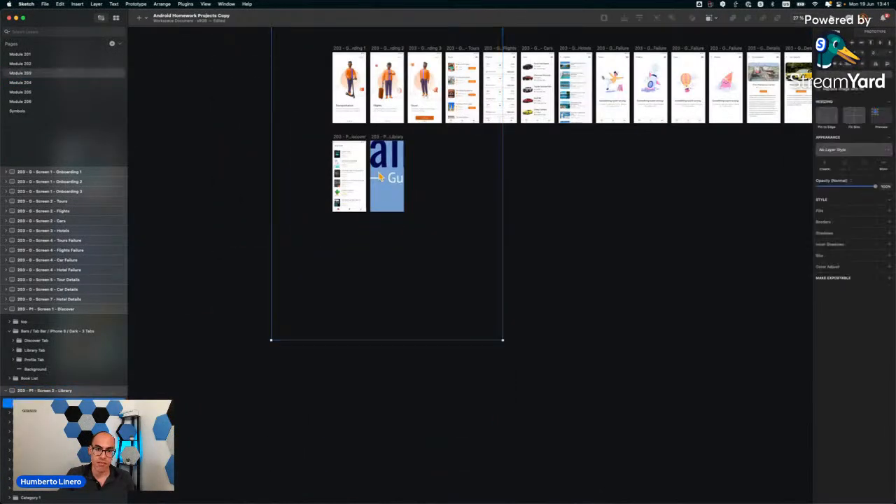
scroll(378, 177, "down", 5)
left_click_drag(332, 107, 379, 166)
left_click_drag(432, 243, 381, 175)
scroll(382, 175, "up", 10)
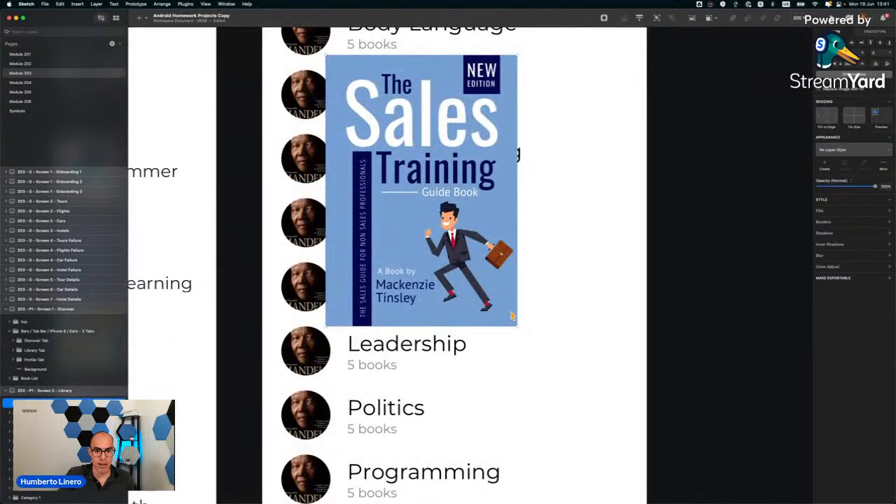
left_click_drag(512, 317, 372, 122)
scroll(383, 172, "up", 5)
left_click_drag(347, 206, 305, 156)
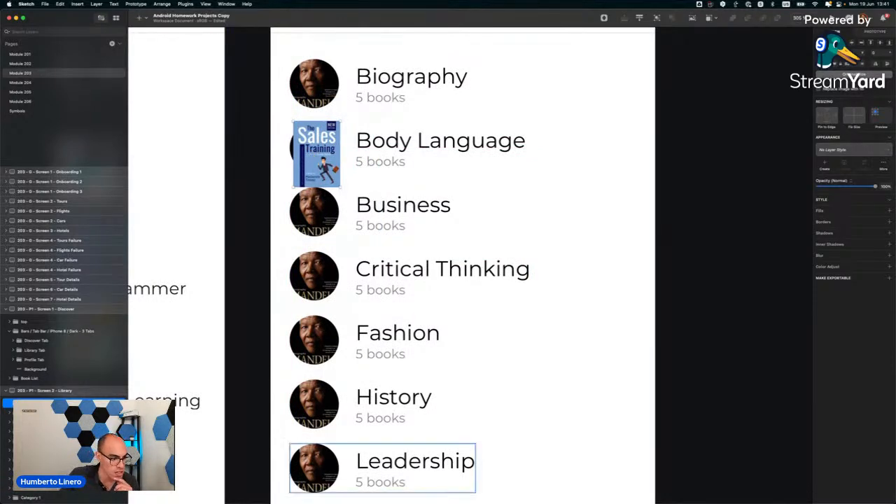
Move the small Sales Training cover out of the Library artboard onto the empty canvas beside it.
scroll(30, 385, "down", 1)
left_click_drag(316, 146, 720, 128)
scroll(368, 205, "down", 5)
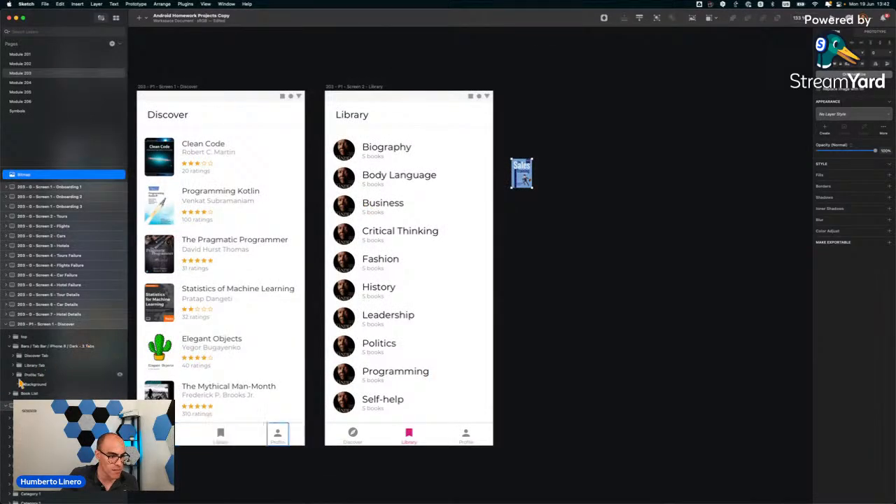
Collapse the Discover artboard's layers and move the Biography row's group to the top of the Library artboard's layer order.
left_click(6, 325)
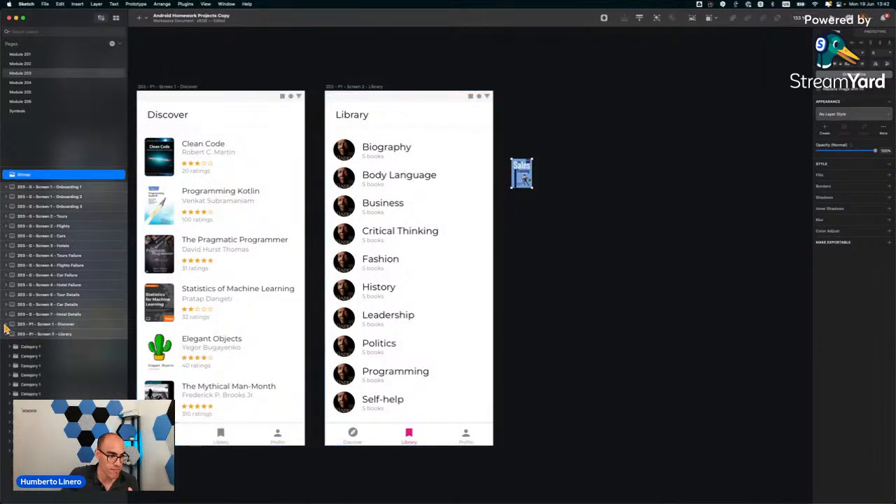
left_click(45, 348)
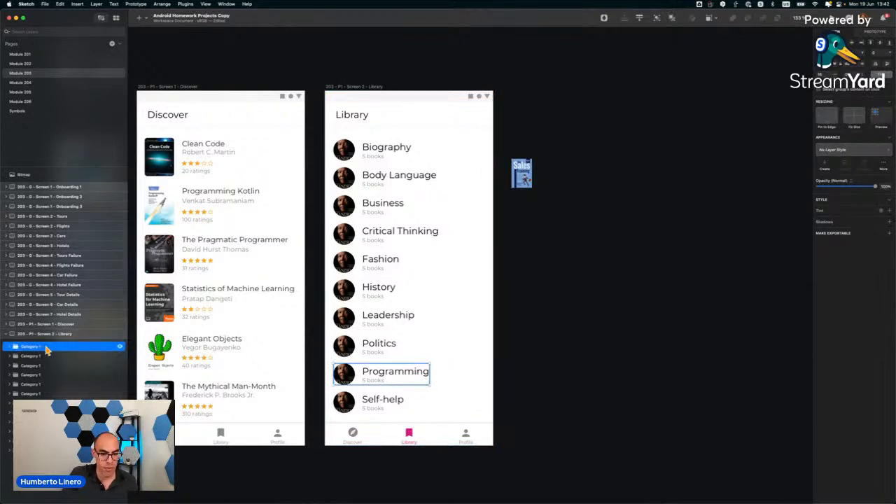
key("Down")
key("Down")
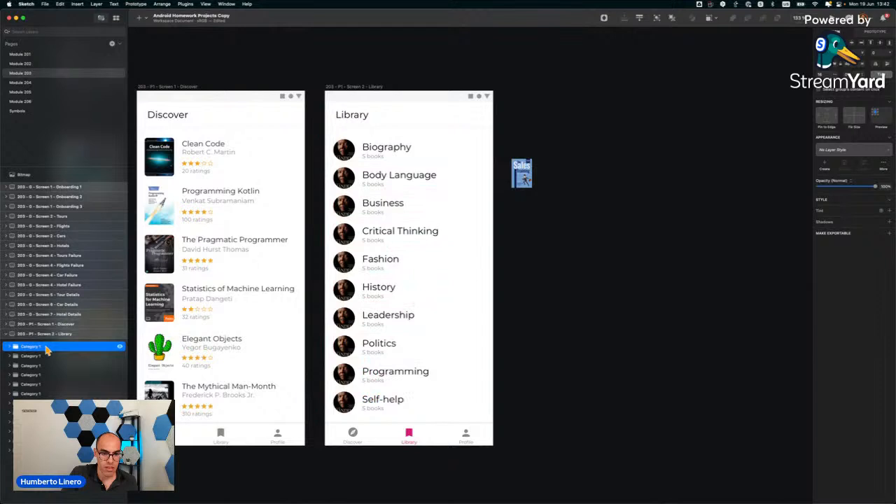
left_click(45, 358)
left_click(44, 367)
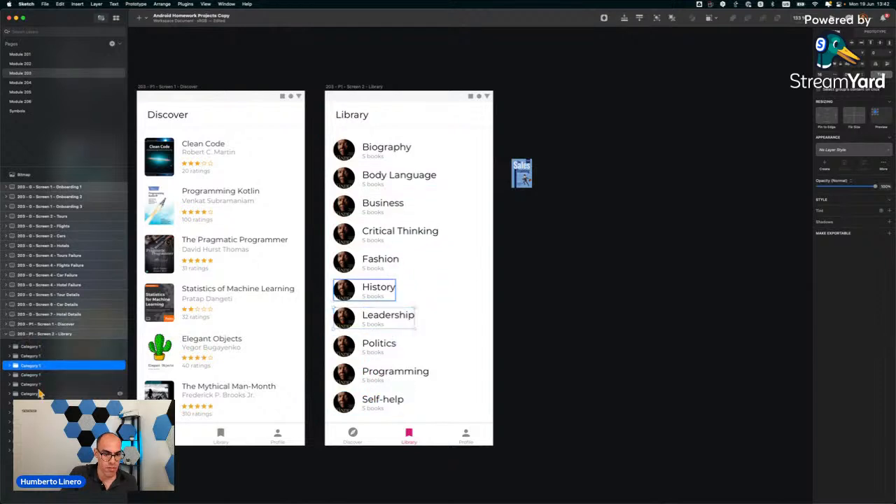
left_click(38, 395)
left_click(38, 432)
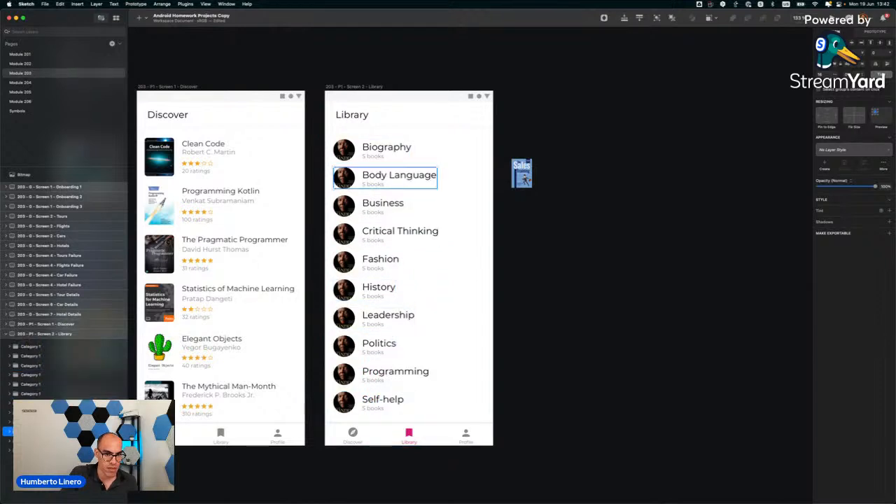
left_click(37, 348)
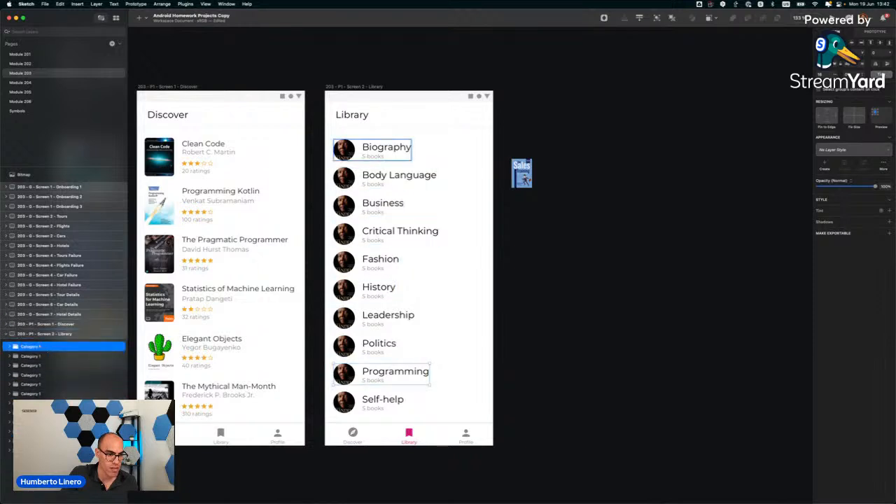
left_click_drag(37, 431, 35, 346)
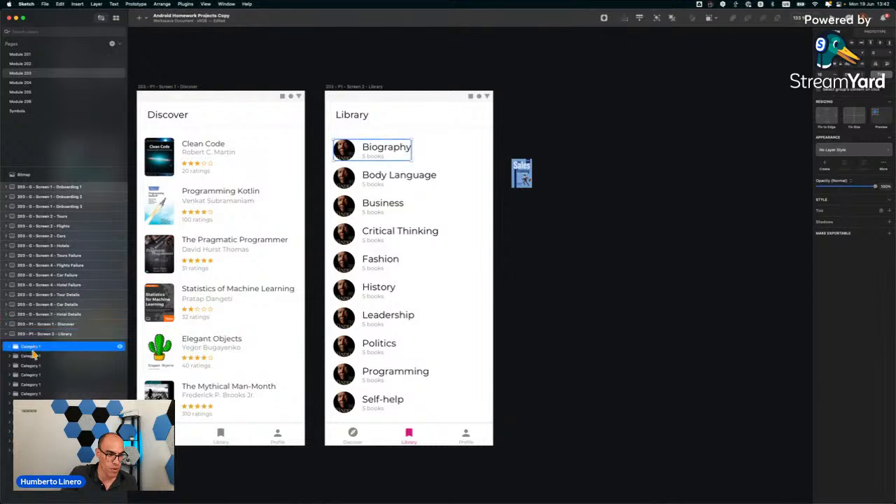
Place the Body Language and Business groups second and third in the Library layers and rename them Category 2 and Category 3.
left_click(35, 356)
left_click_drag(35, 423, 35, 418)
left_click(31, 358)
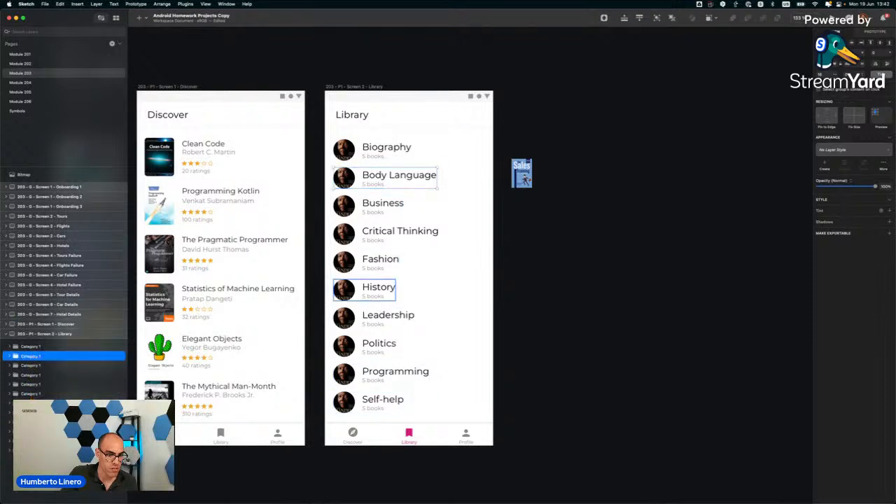
left_click_drag(33, 422, 33, 366)
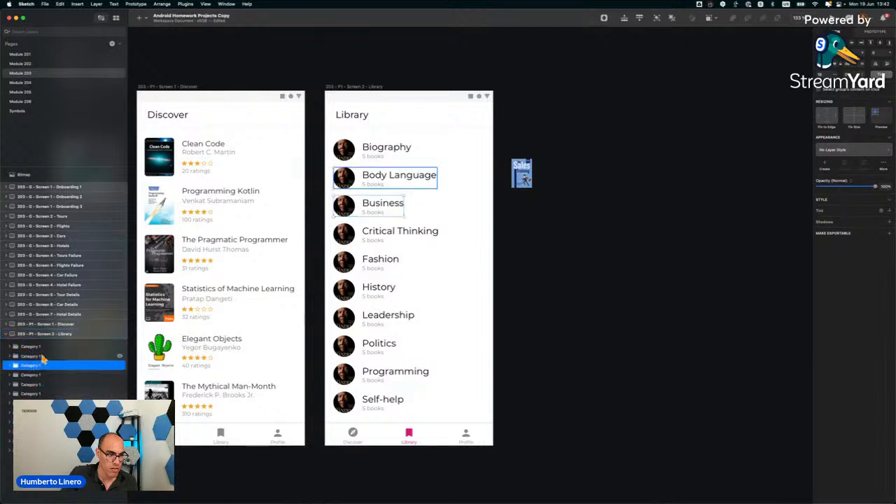
double_click(49, 356)
double_click(46, 364)
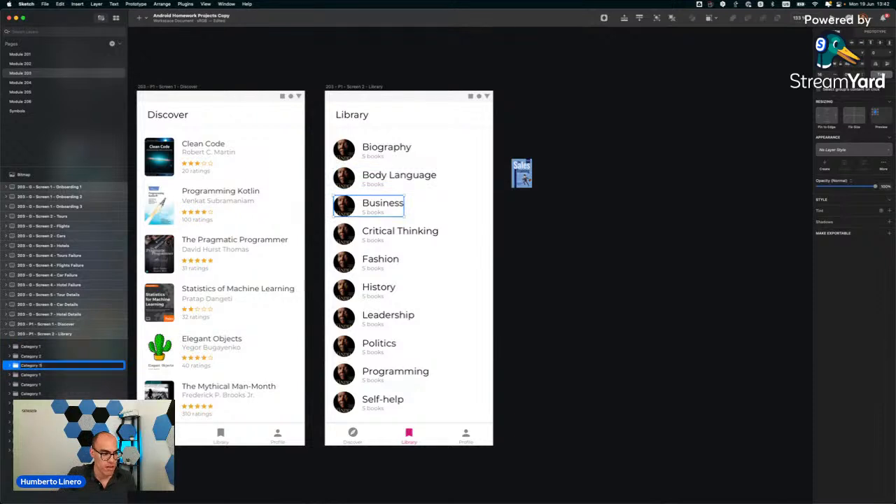
key("Return")
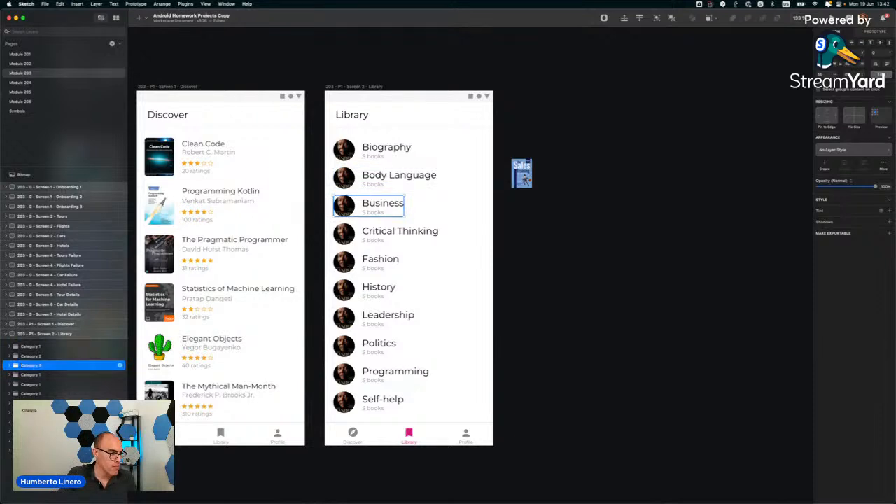
Place the Critical Thinking group directly below Category 3, outside that group, and rename it Category 4.
left_click(53, 376)
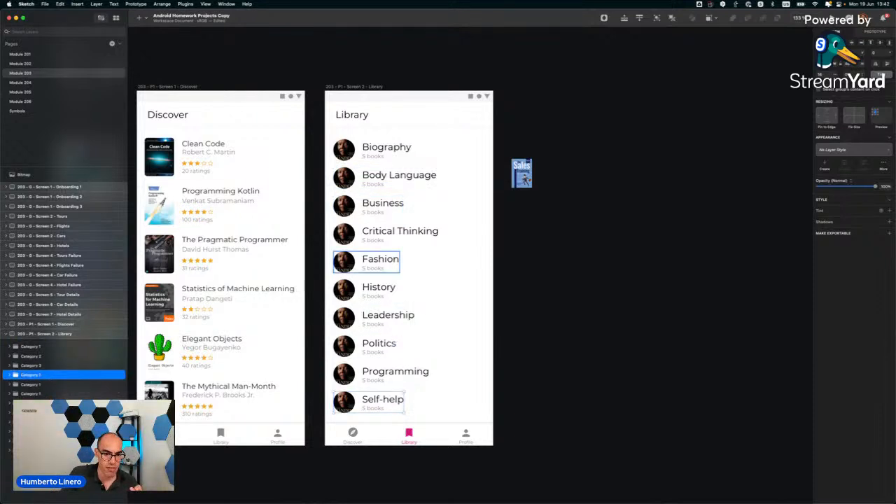
left_click(52, 432)
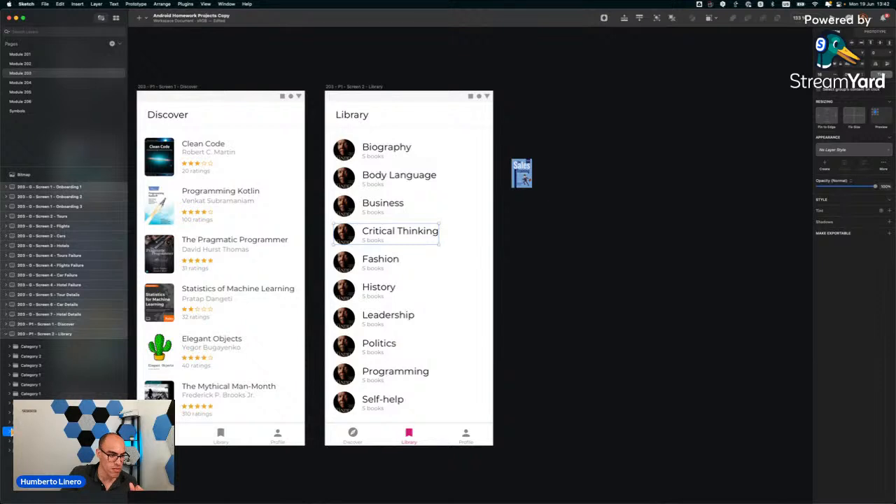
left_click(23, 367)
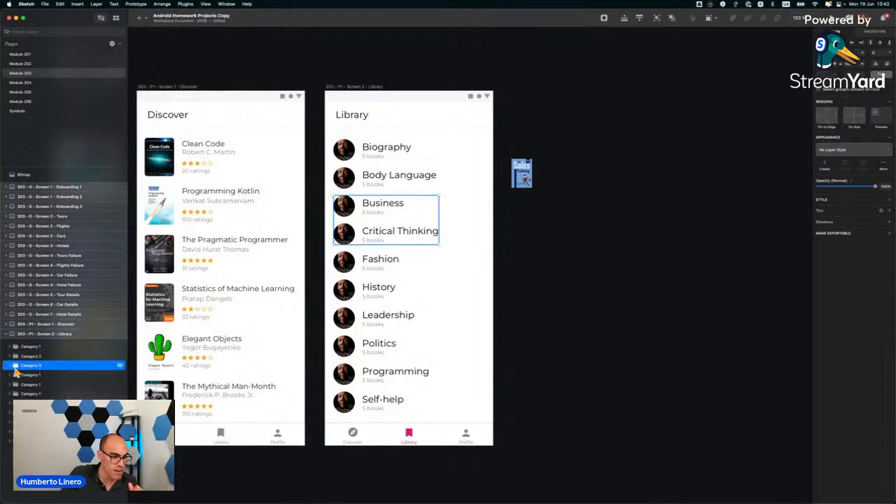
left_click(9, 367)
left_click_drag(12, 377, 12, 408)
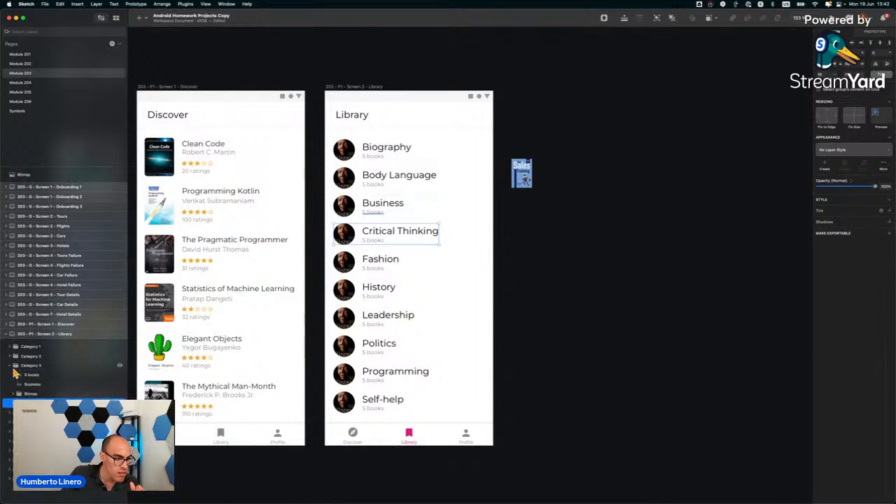
double_click(35, 376)
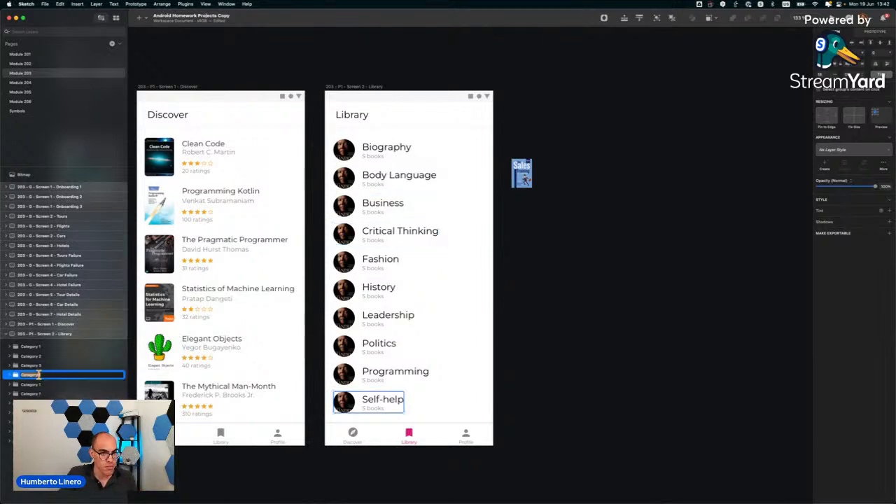
key("Escape")
left_click(10, 366)
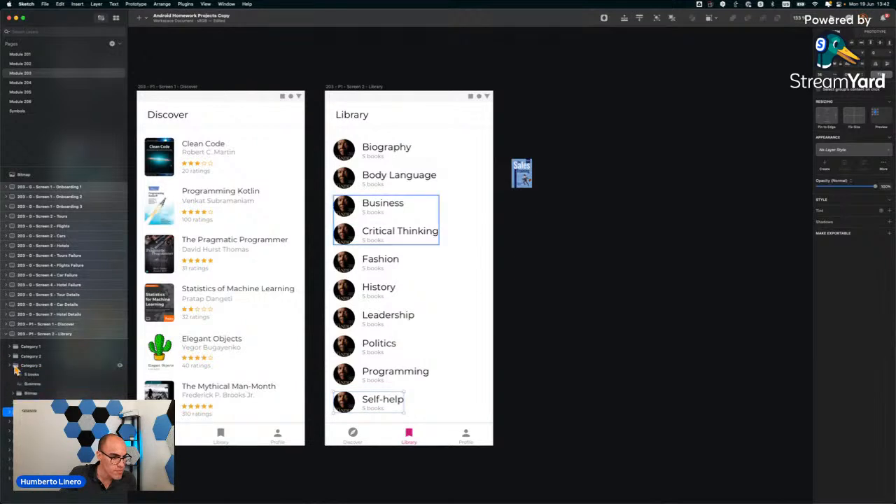
left_click_drag(12, 421, 6, 405)
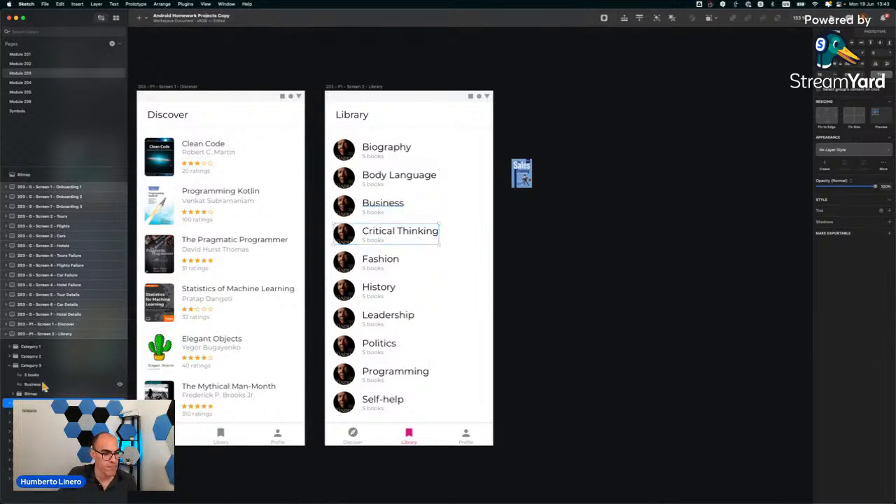
left_click(7, 365)
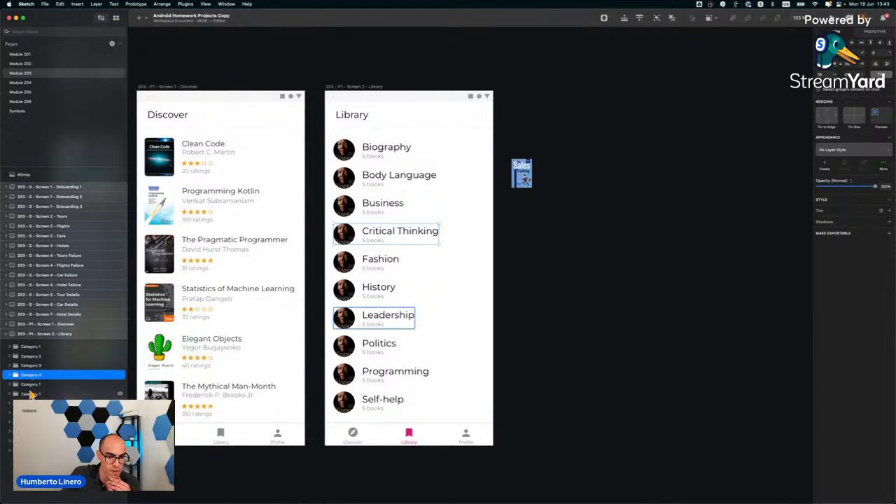
Place the Fashion group directly below Category 4 in the layer order and rename it Category 5.
left_click(32, 412)
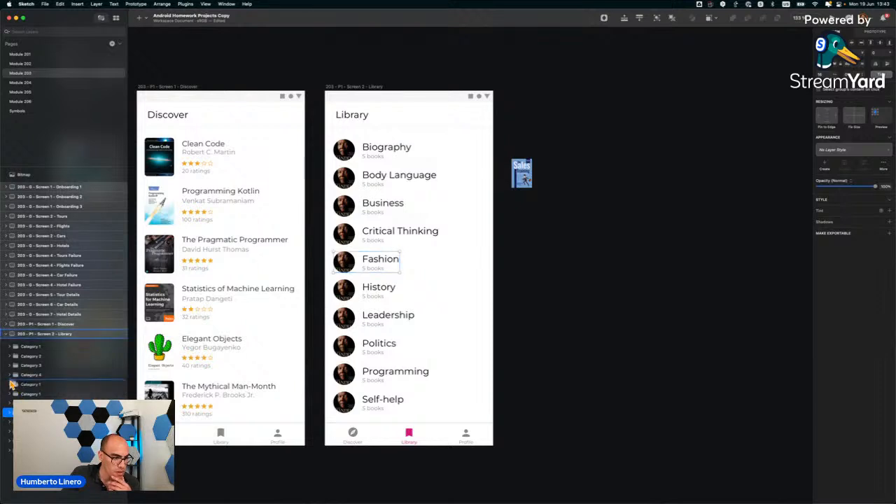
left_click(34, 385)
double_click(35, 386)
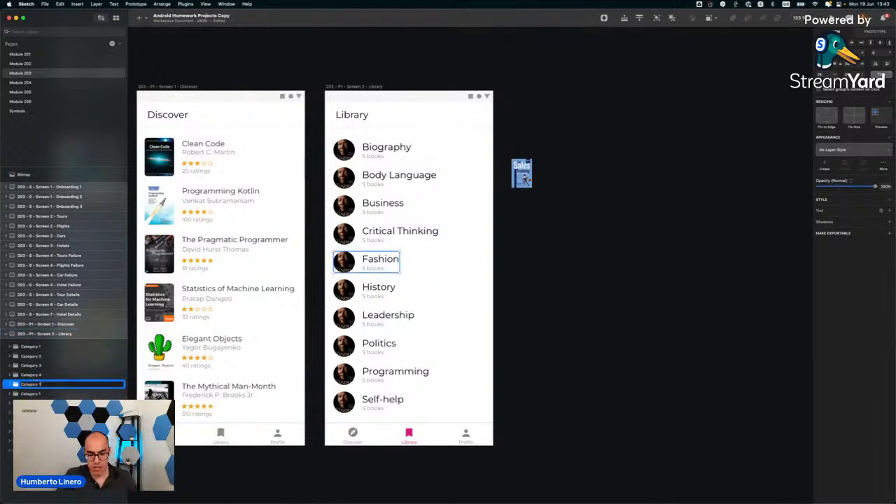
type("5")
key("Return")
Place the History group directly below Category 5 in the layer order and rename it Category 6.
left_click(33, 394)
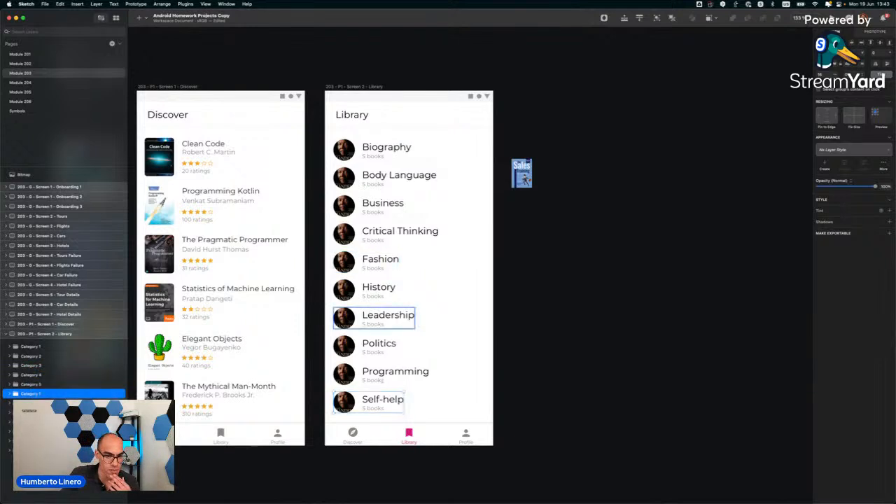
left_click(365, 290)
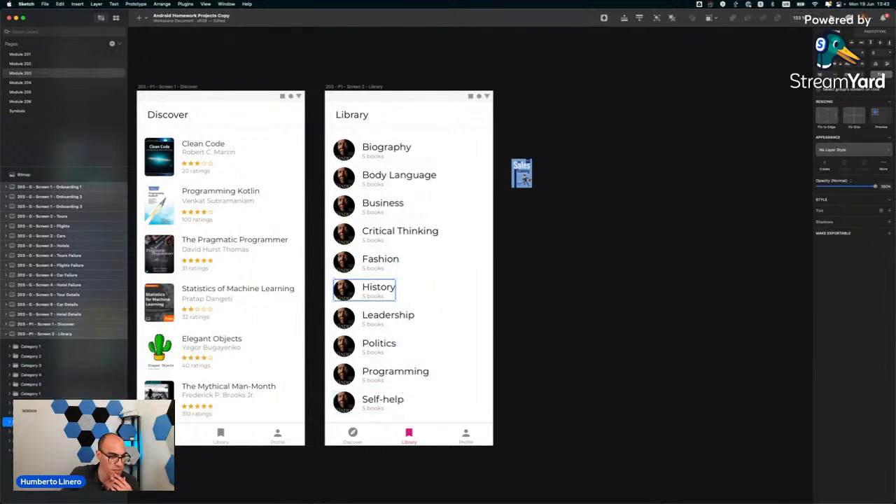
left_click(46, 396)
double_click(46, 396)
key("Right")
key("BackSpace")
type("6")
key("Return")
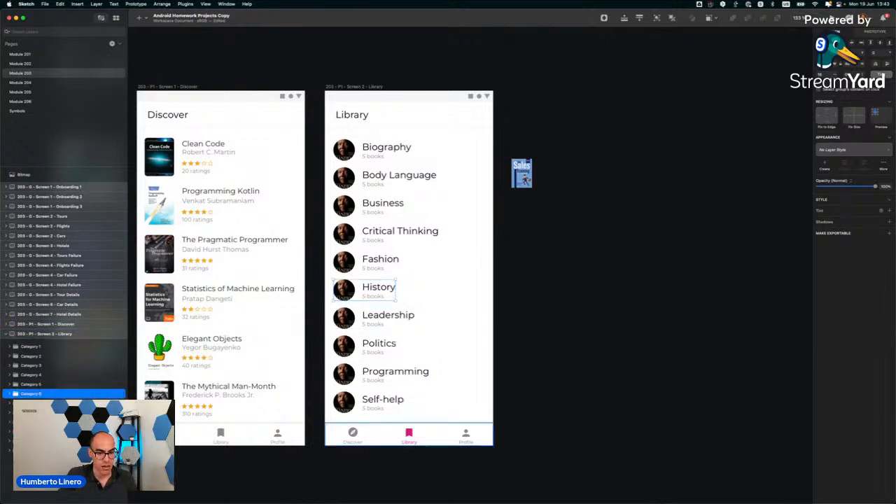
Arrange the Leadership, Politics, Programming and Self-help groups below Category 6 in that order.
left_click(382, 317)
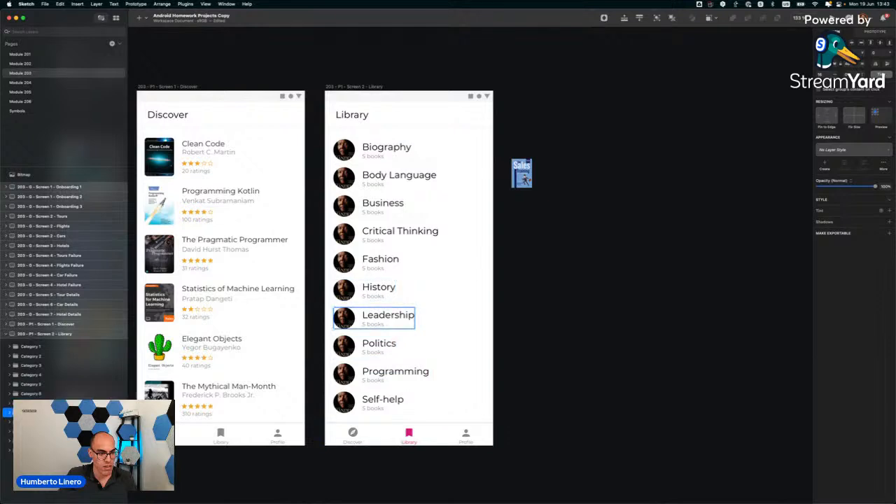
left_click_drag(30, 399, 31, 398)
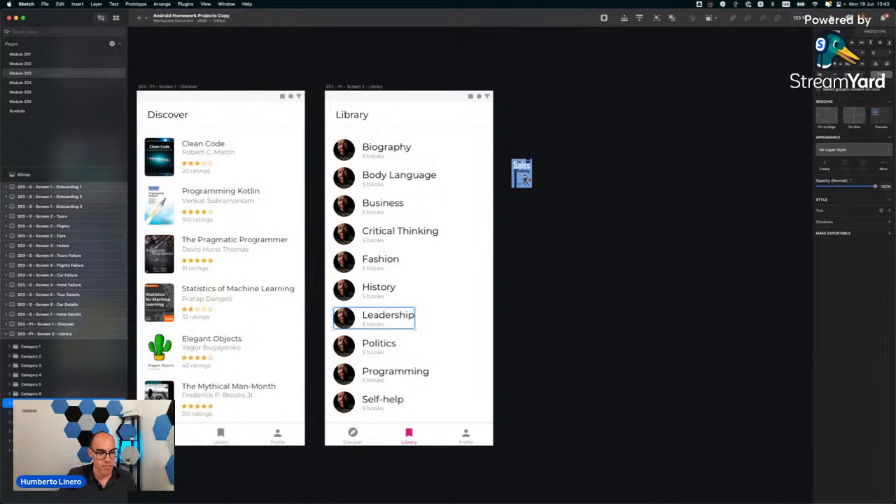
left_click(30, 412)
left_click(31, 422)
left_click_drag(31, 423, 30, 408)
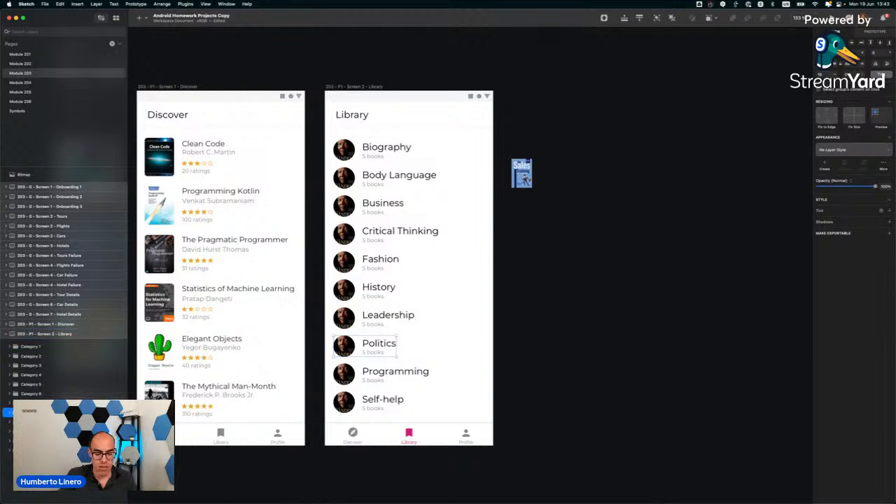
left_click(31, 423)
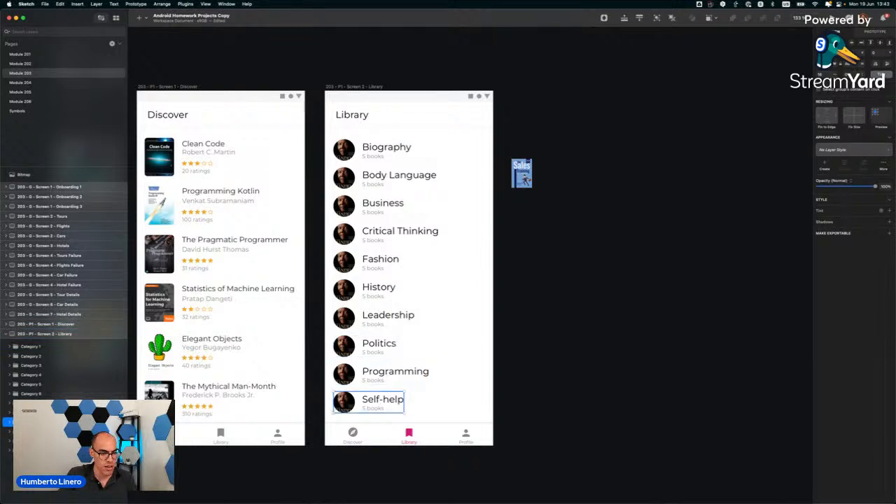
left_click(31, 432)
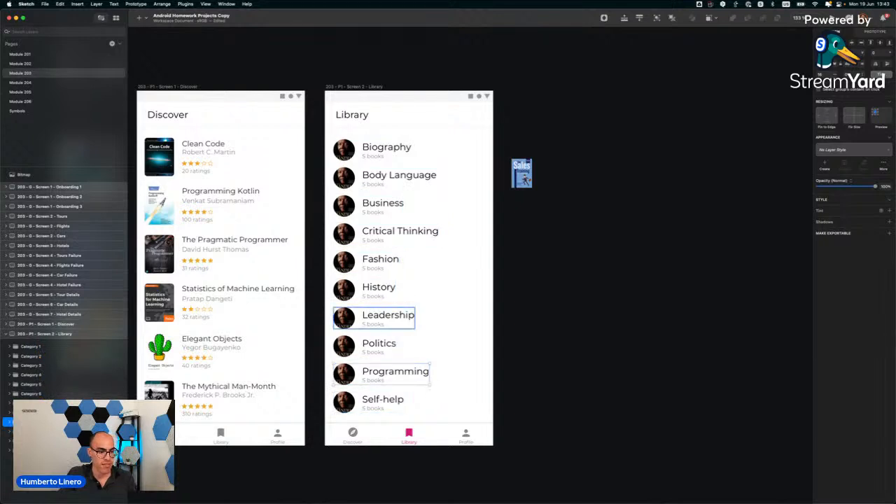
Group all ten category rows as Categories, place the group below the tab bar group in the layer order and expand it.
left_click(39, 347)
left_click(34, 431, "shift")
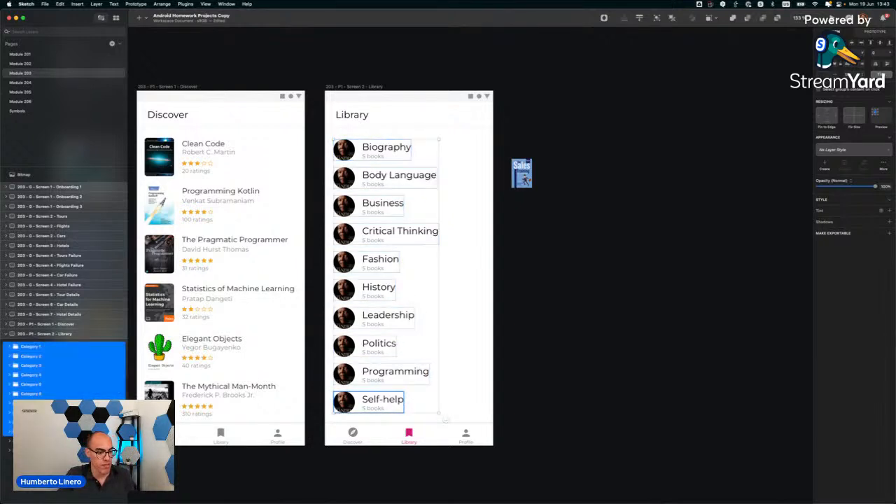
right_click(34, 432)
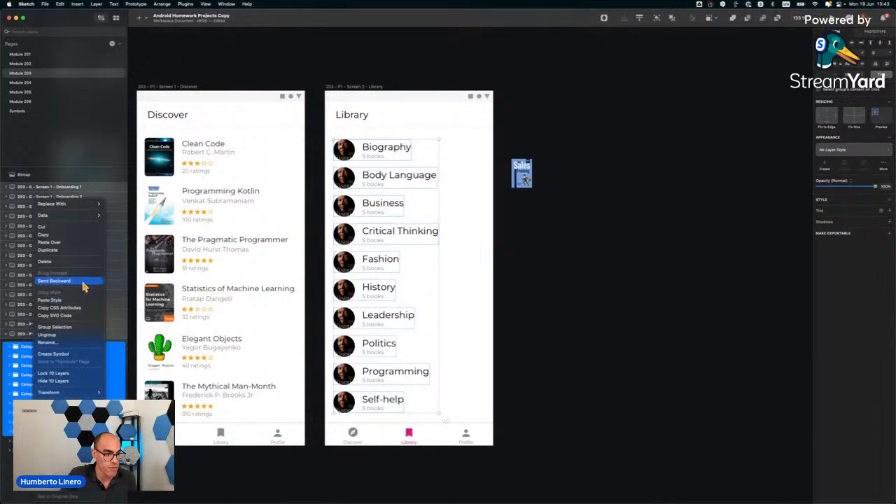
left_click(68, 327)
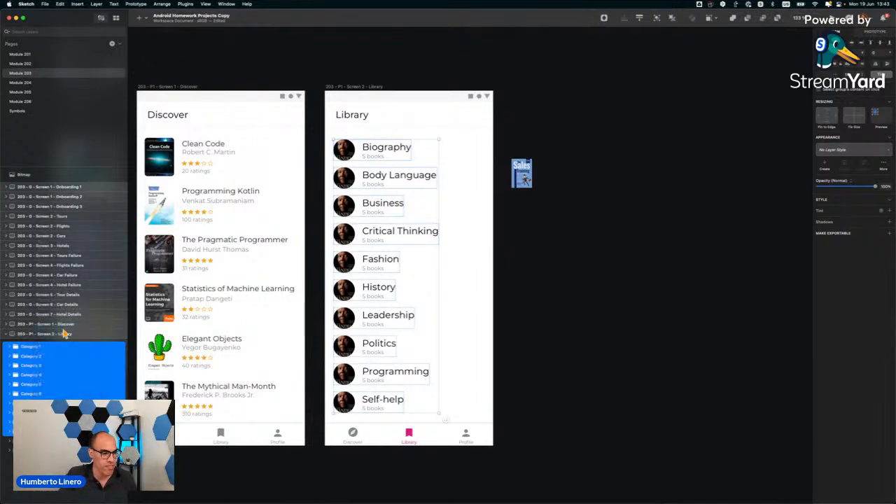
double_click(34, 346)
type("Categories")
key("Return")
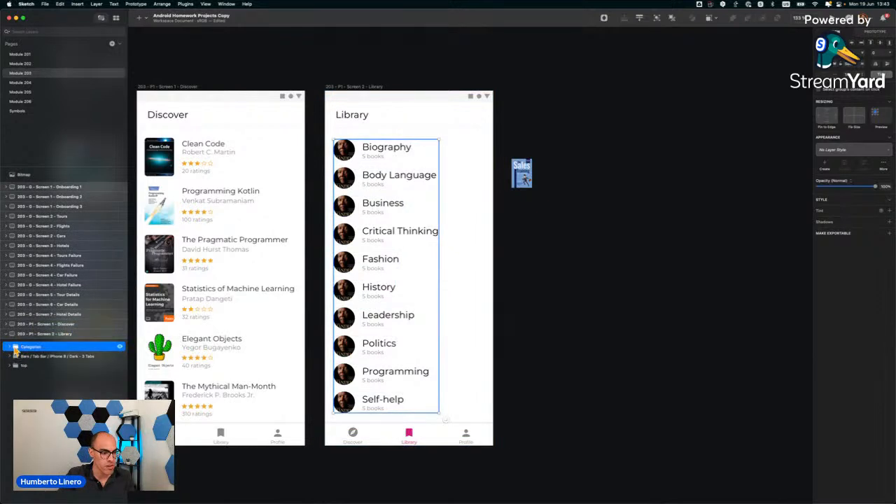
left_click_drag(12, 358, 21, 349)
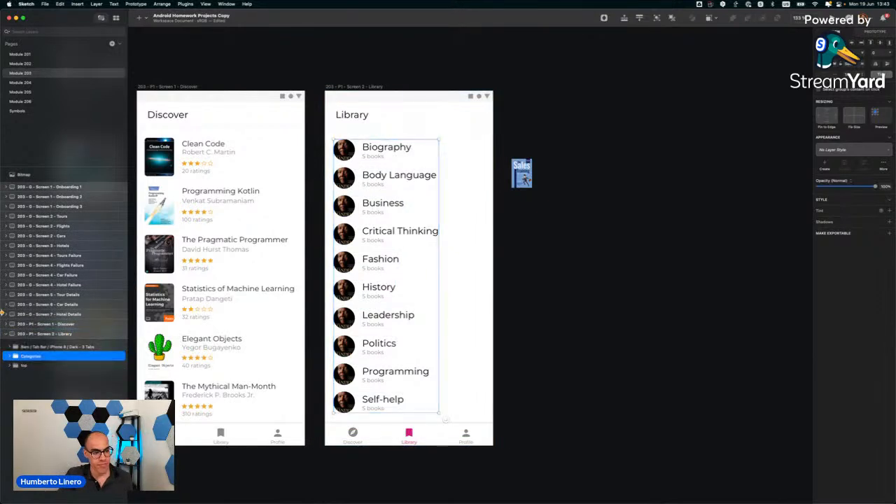
left_click(11, 357)
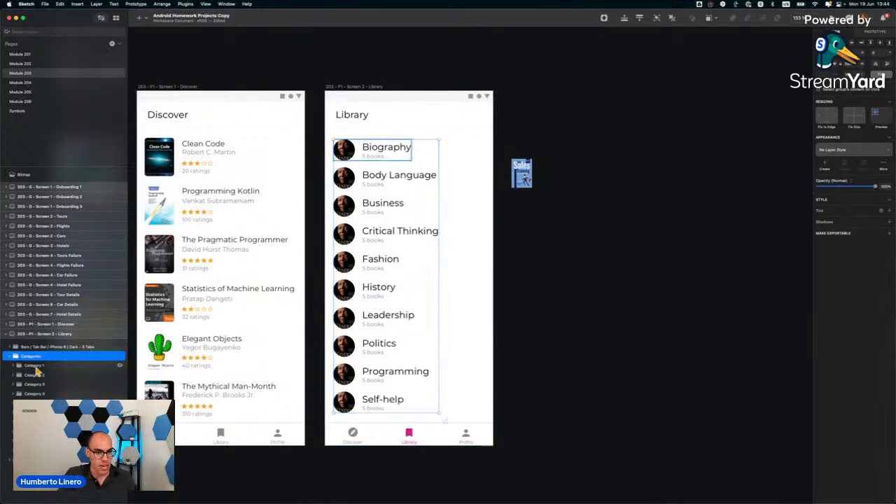
Expand the Category 2 group and move the Sales Training cover into its circular thumbnail mask group.
left_click(35, 367)
left_click(24, 376)
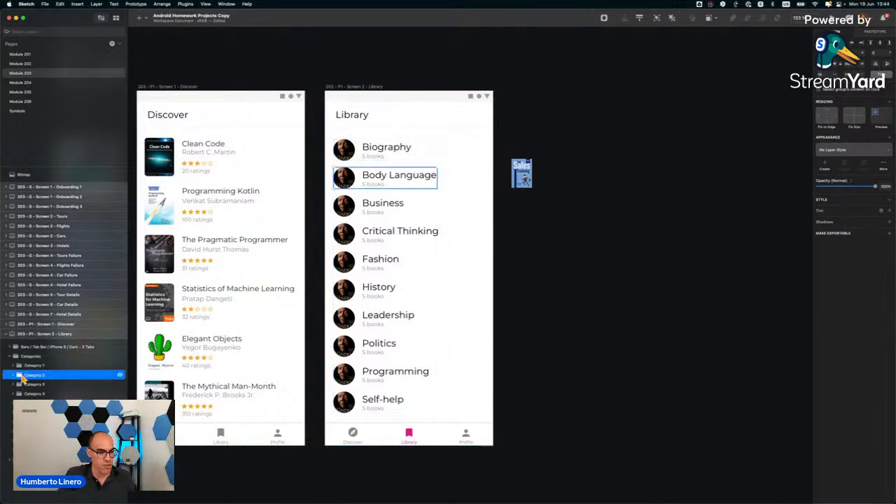
left_click(14, 376)
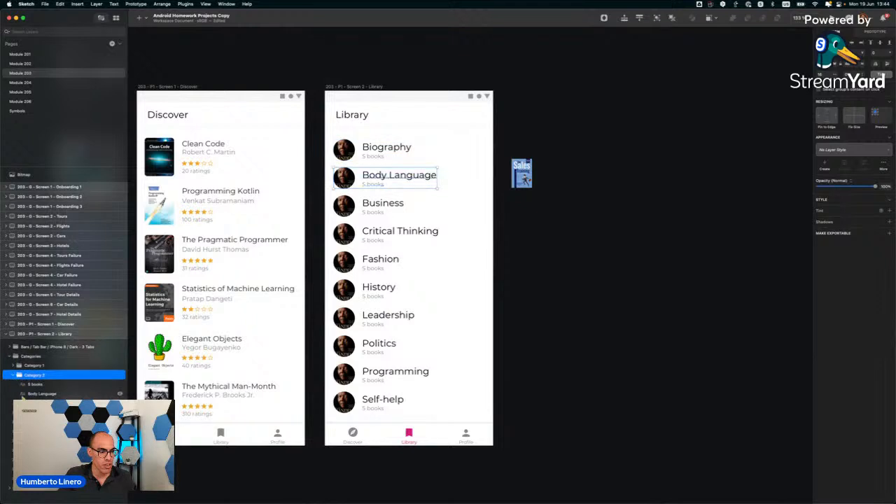
left_click_drag(522, 173, 352, 181)
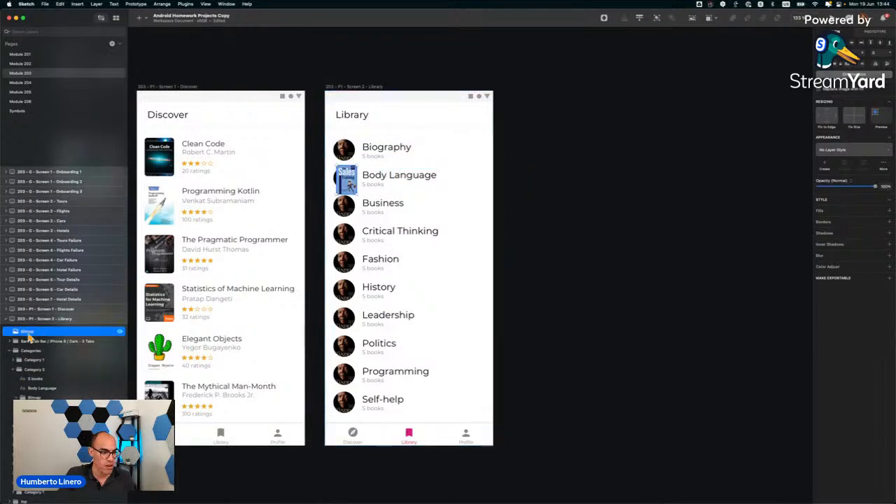
left_click_drag(23, 332, 30, 400)
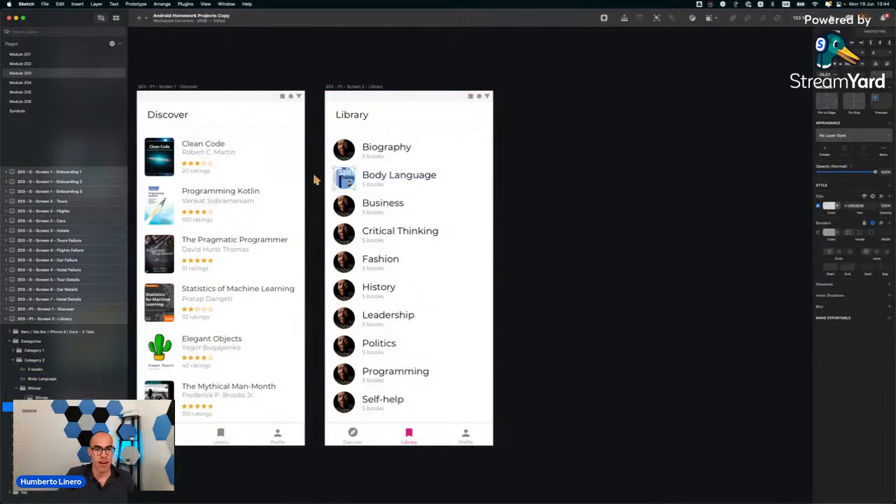
Resize the Sales Training cover to about 51.6 × 73 and reposition it so its title sits within the circle.
scroll(316, 176, "up", 5)
left_click(403, 194)
left_click_drag(399, 191, 387, 184)
left_click_drag(439, 231, 457, 243)
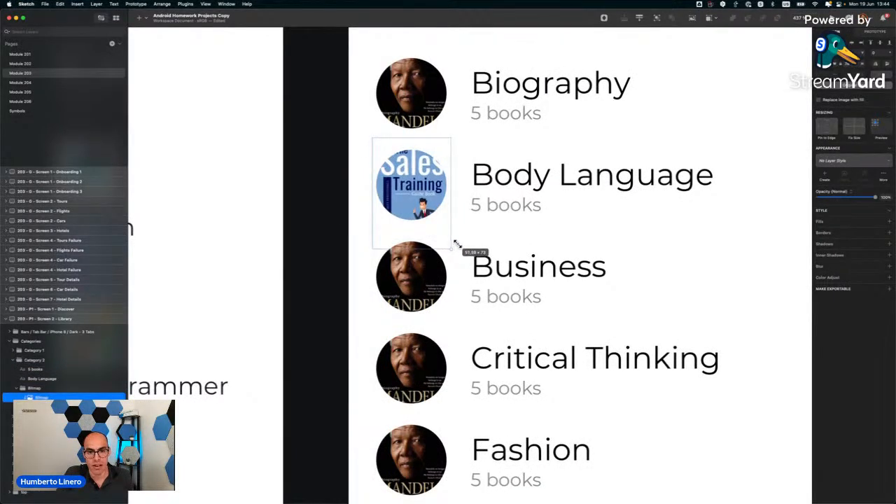
left_click_drag(419, 195, 420, 206)
scroll(420, 206, "down", 5)
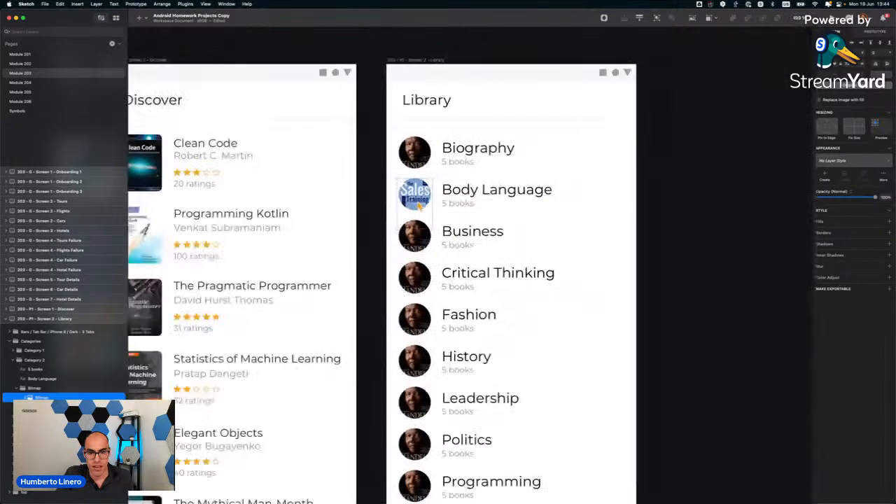
Change the second category's title in the Library list from Body Language to Business.
double_click(459, 189)
key("super+Right")
key("shift+super+Left")
type("Business")
key("Escape")
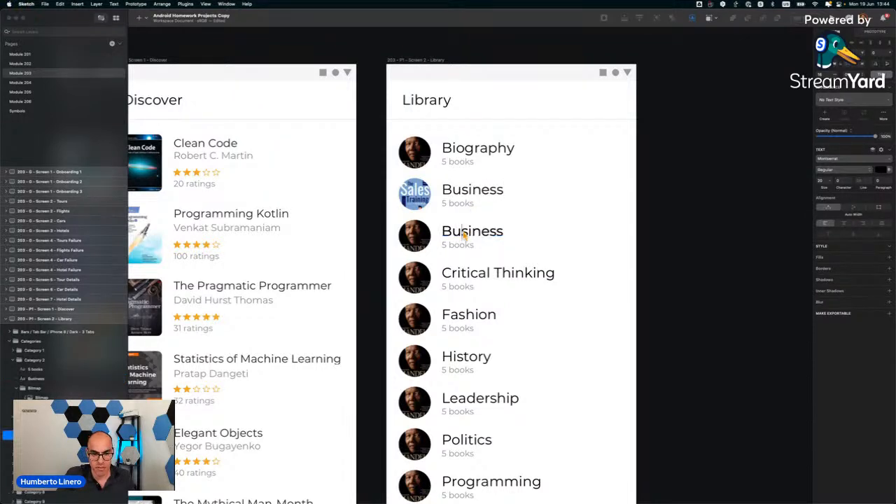
Change the third category's title in the Library list to Android.
key("super+a")
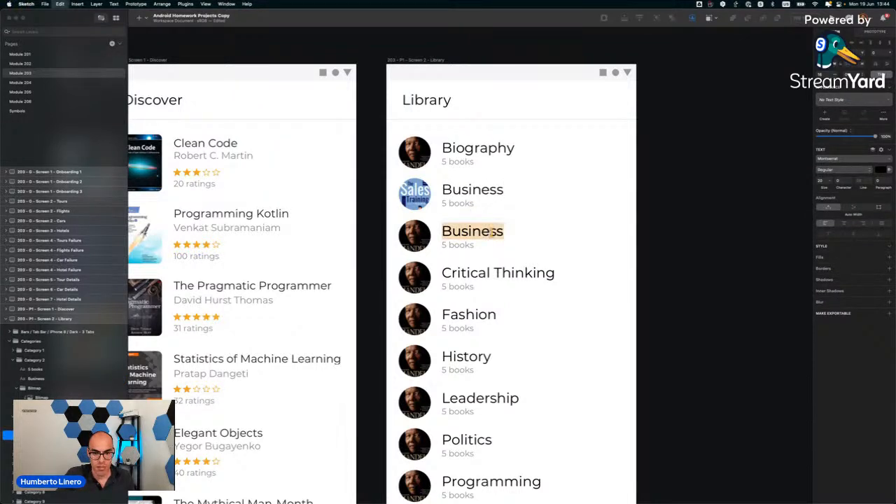
type("Body Language")
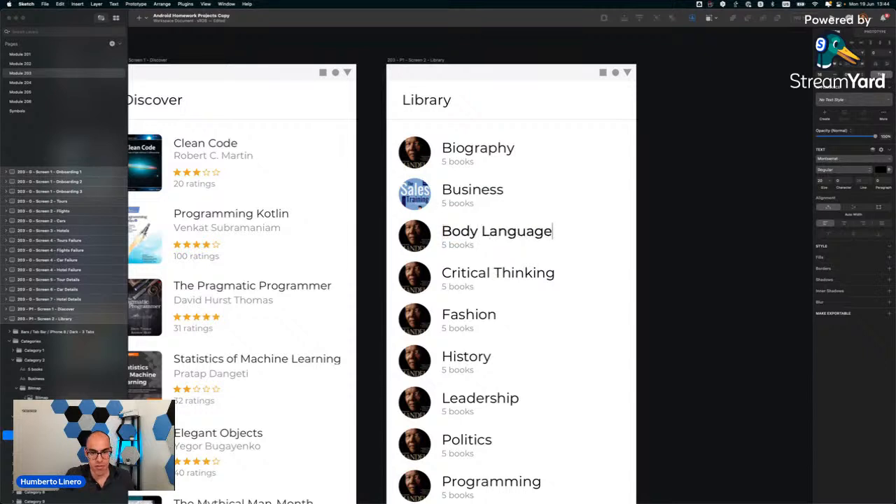
key("super+a")
type("=")
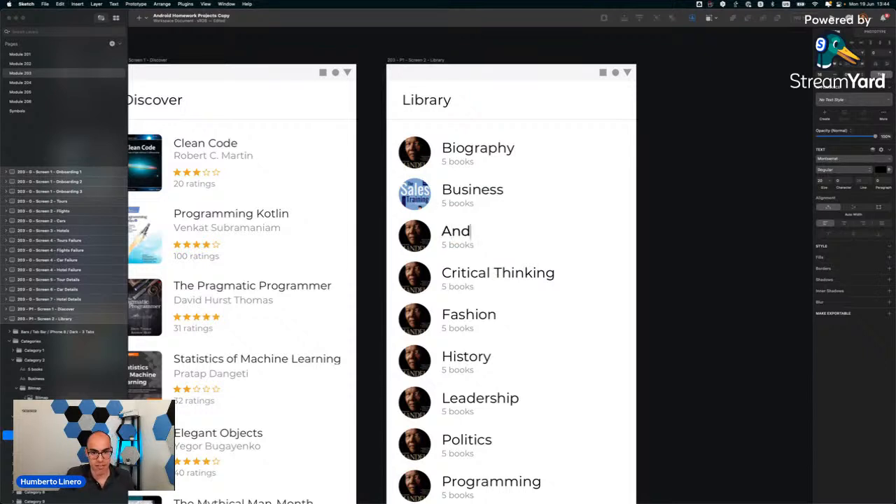
key("Escape")
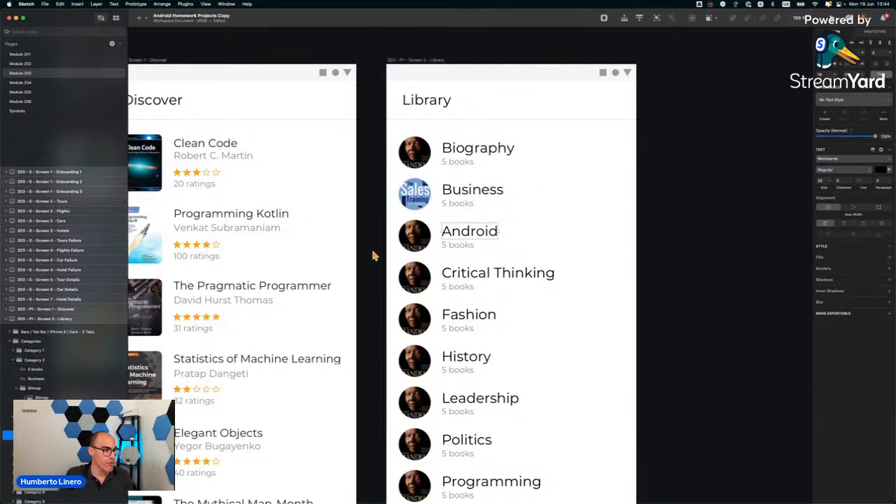
Switch to Microsoft Edge and search Google Images for "android book cover".
key("super+Tab")
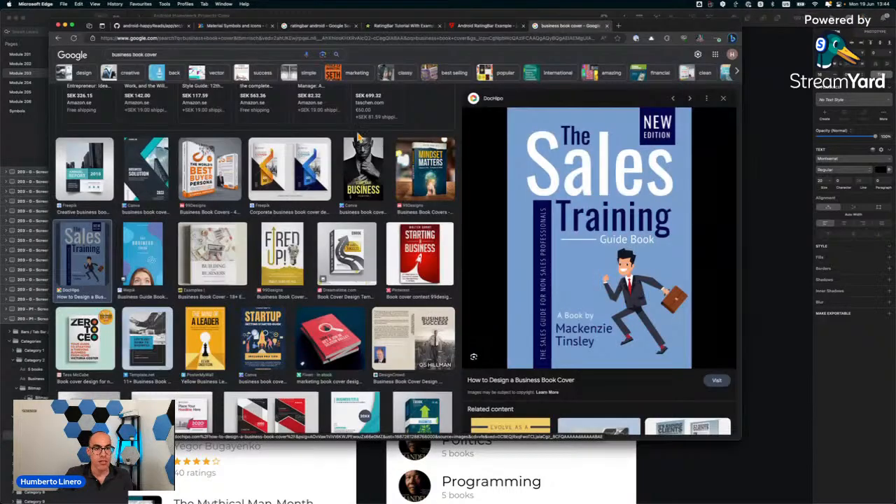
double_click(123, 55)
type("android")
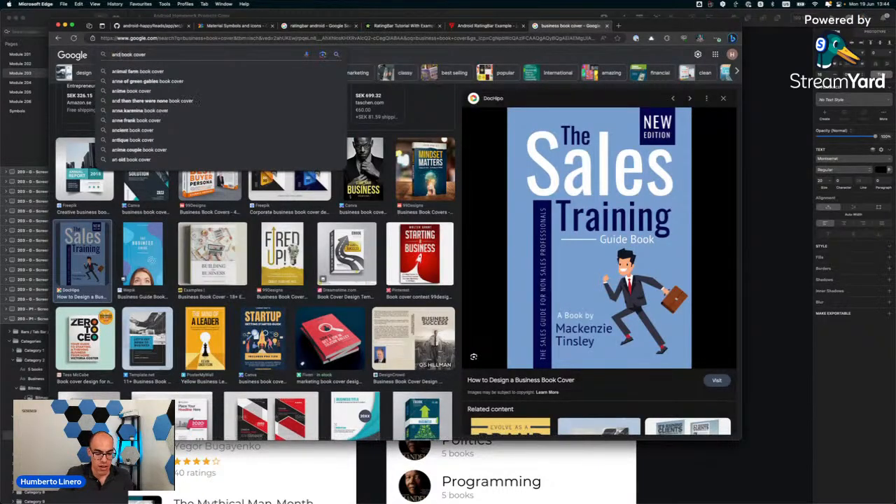
key("Return")
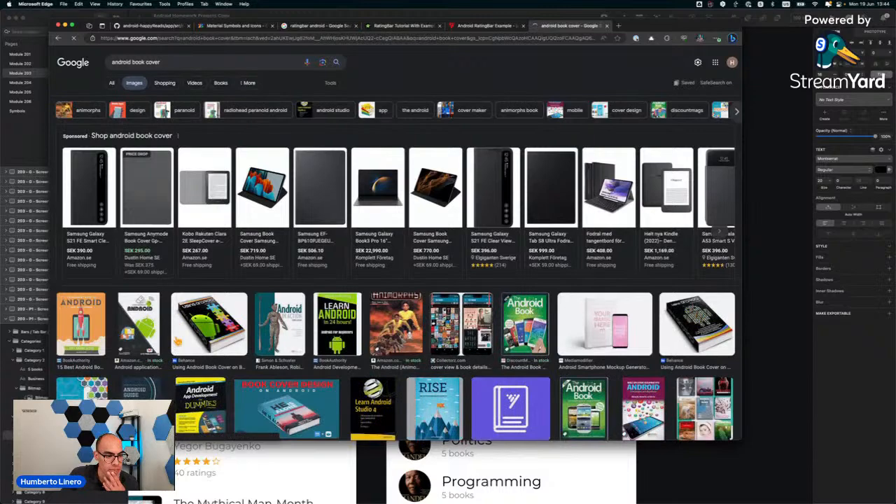
Open the orange Android Game Development cover with the rocket from the image results and copy the image.
scroll(177, 342, "down", 3)
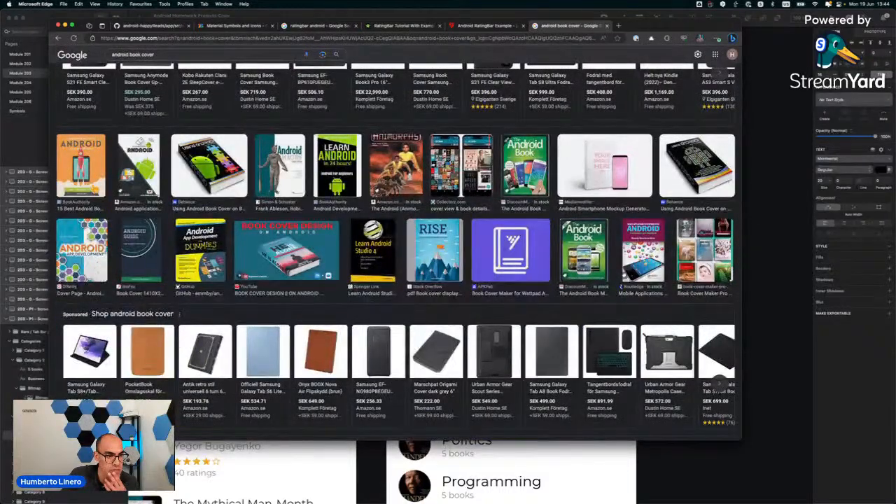
left_click(84, 172)
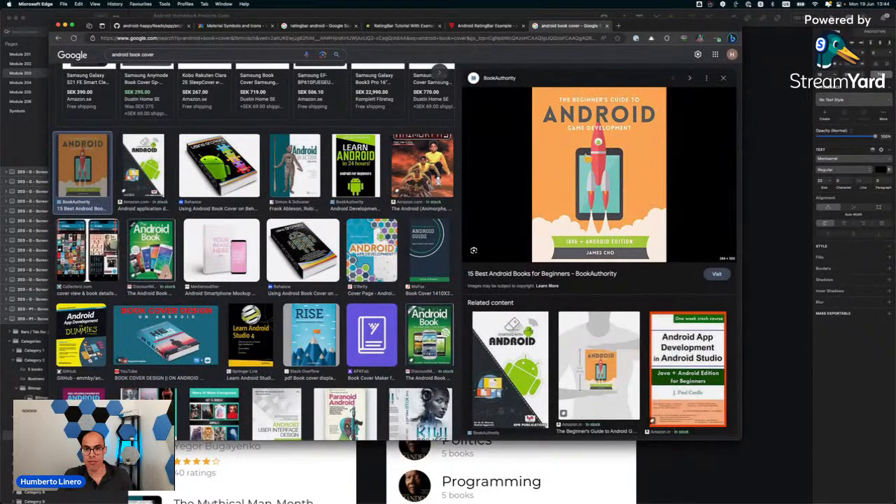
right_click(585, 155)
left_click(613, 261)
Switch back to Sketch, paste the cover into the Library artboard, scale it down and place it over the Android row's thumbnail.
key("super+Tab")
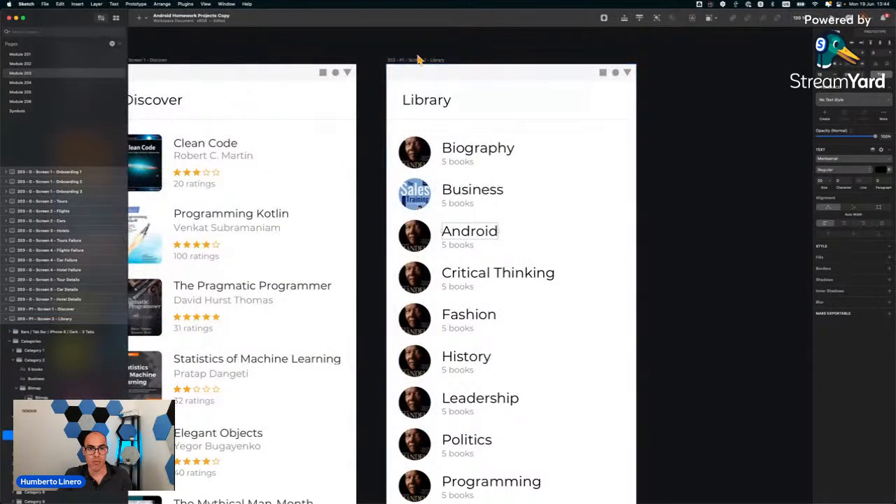
left_click(418, 59)
key("super+v")
scroll(450, 138, "down", 3)
scroll(451, 138, "down", 1)
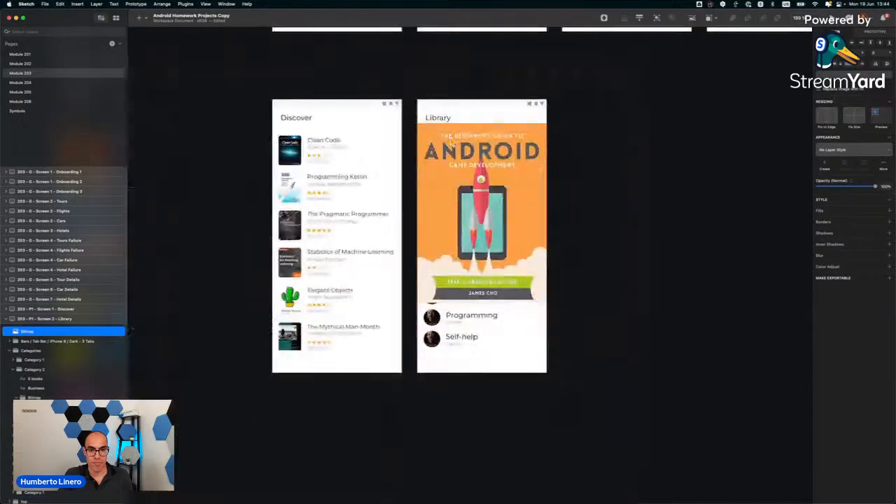
left_click_drag(413, 121, 442, 201)
left_click_drag(464, 235, 447, 213)
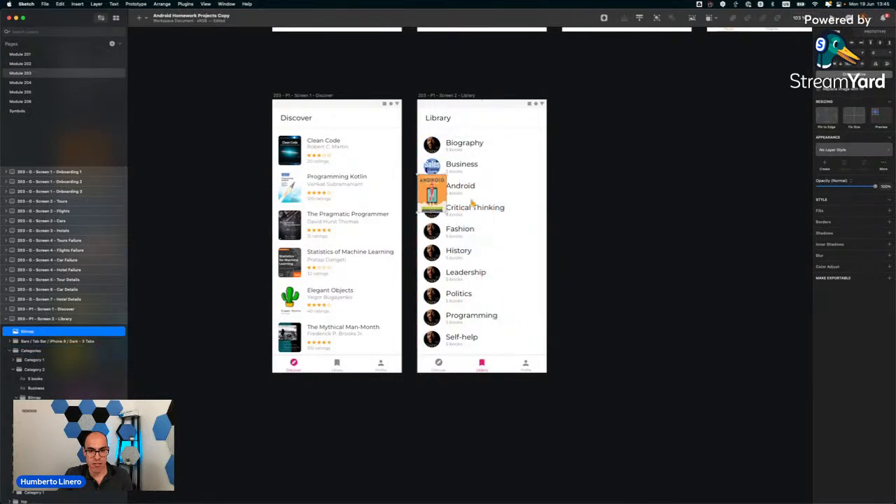
scroll(472, 203, "up", 5)
scroll(344, 191, "up", 1)
mouse_move(338, 189)
left_mouse_down()
mouse_move(341, 198)
mouse_move(344, 185)
left_mouse_up()
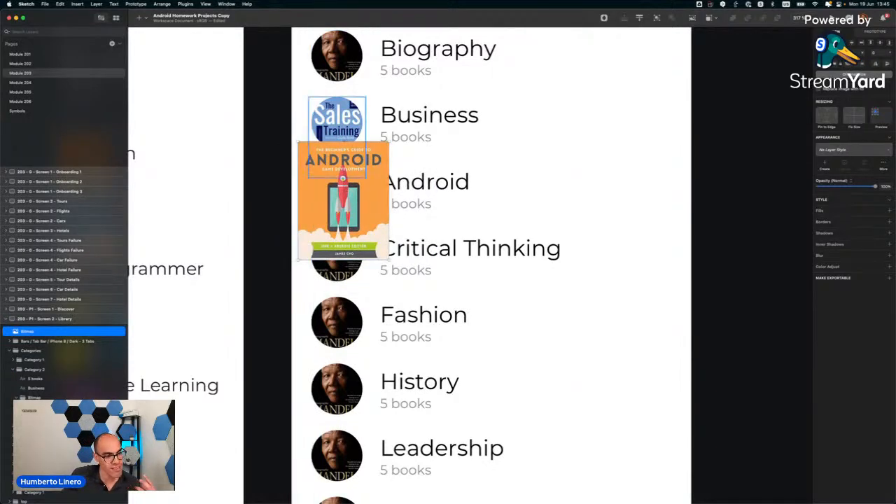
Move the Android cover into Category 3's circular thumbnail mask group and delete the old biography cover from it.
scroll(56, 398, "down", 1)
left_click(13, 368)
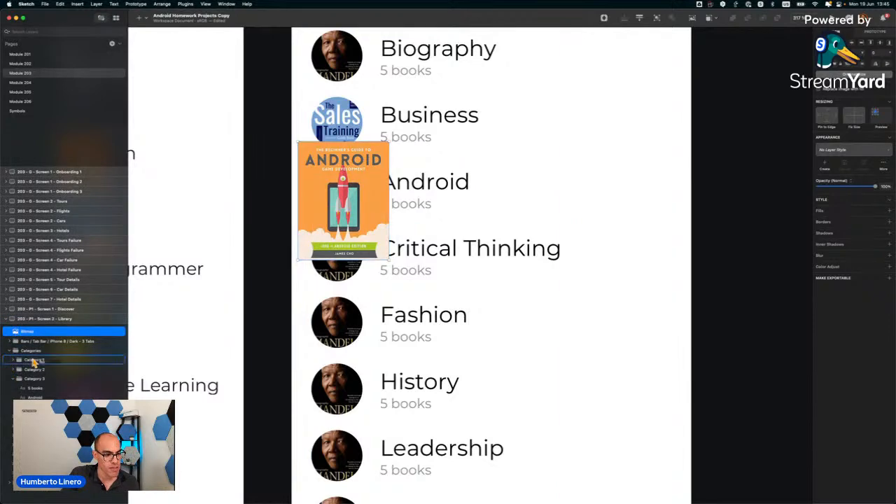
left_click_drag(27, 331, 35, 407)
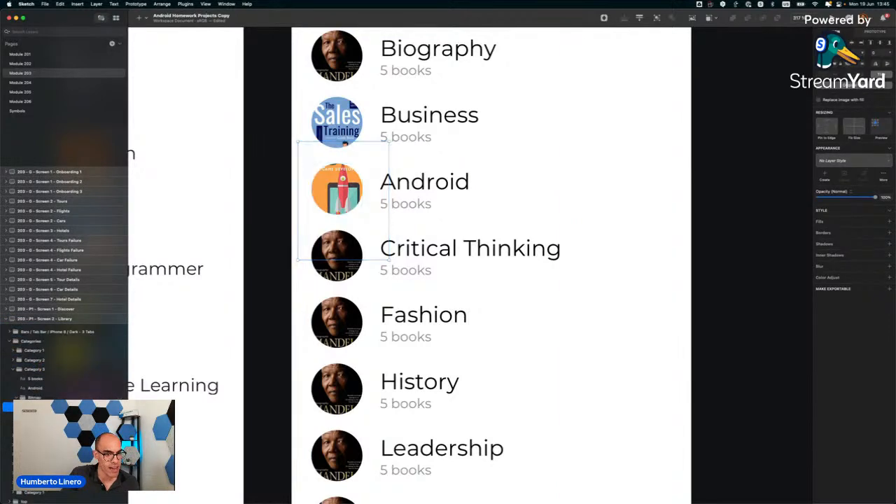
left_click(42, 416)
key("Delete")
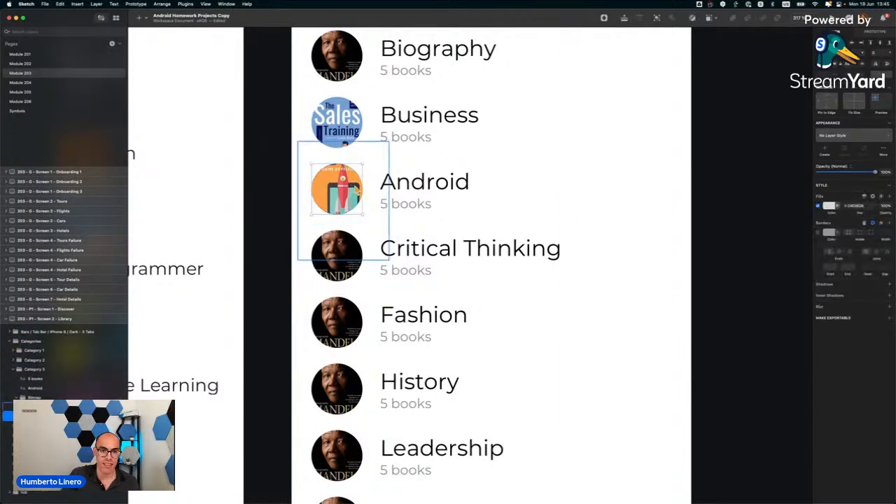
Shrink the Android cover to about 46 × 60 and align it with the circle so its title shows.
left_click(342, 190)
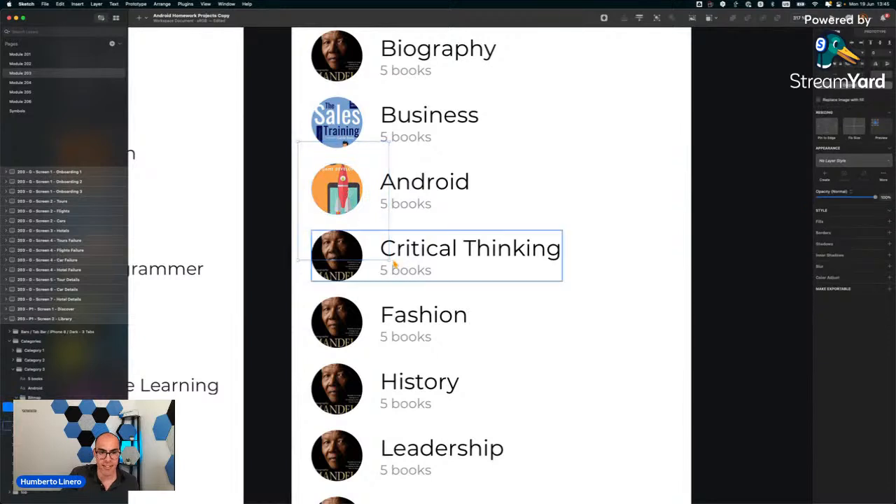
left_click_drag(390, 259, 363, 236)
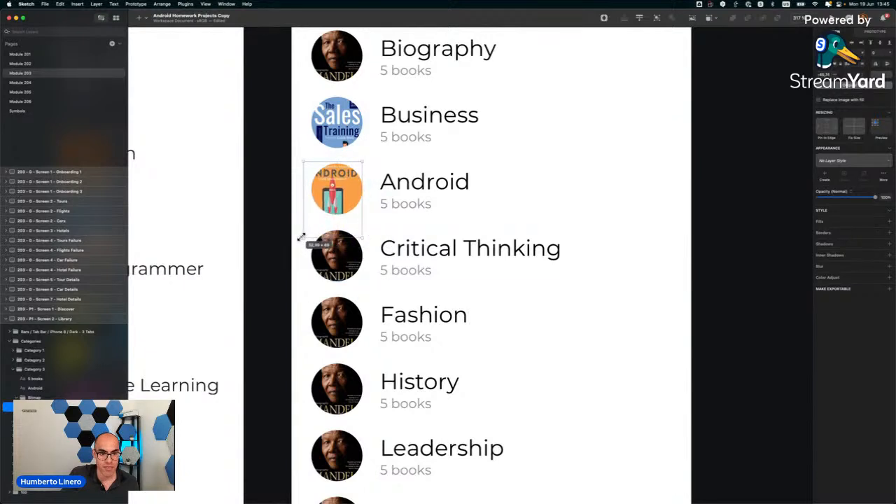
left_click_drag(302, 239, 307, 224)
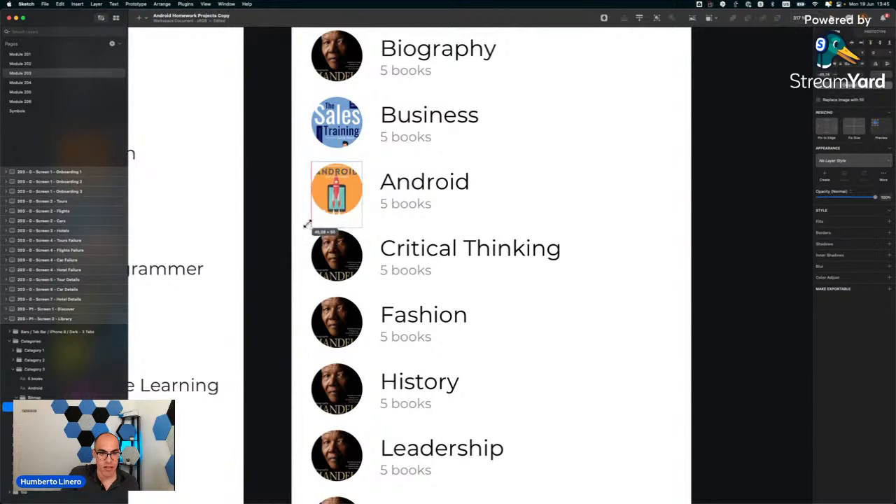
left_click_drag(334, 194, 334, 196)
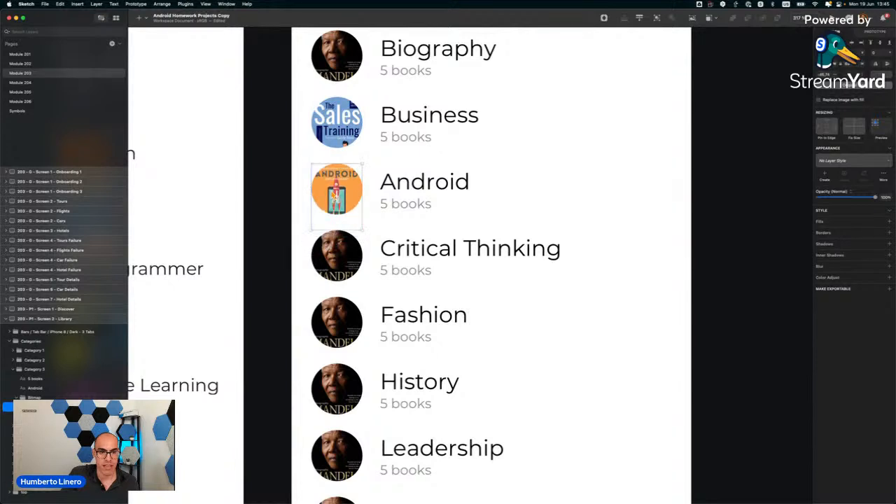
left_click(597, 180)
scroll(474, 193, "down", 5)
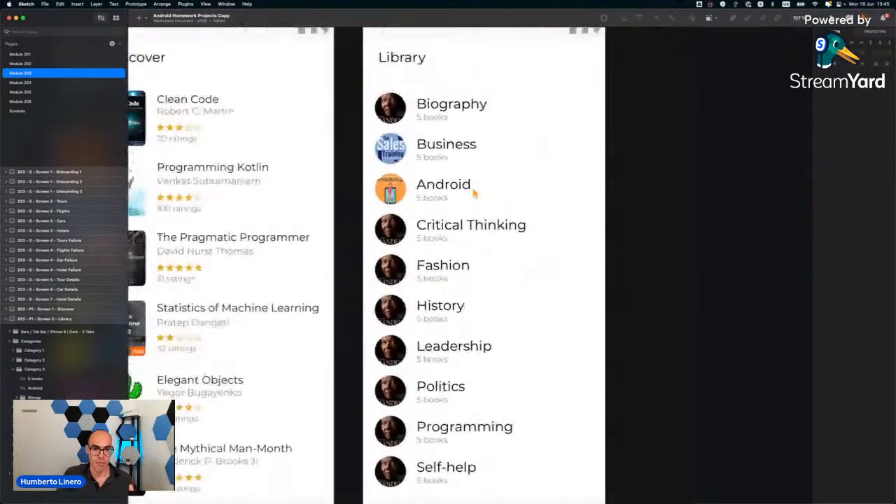
Shrink the Business row's Sales Training cover to the circle's width and align its top edge with the circle.
left_click(392, 150)
scroll(398, 176, "up", 5)
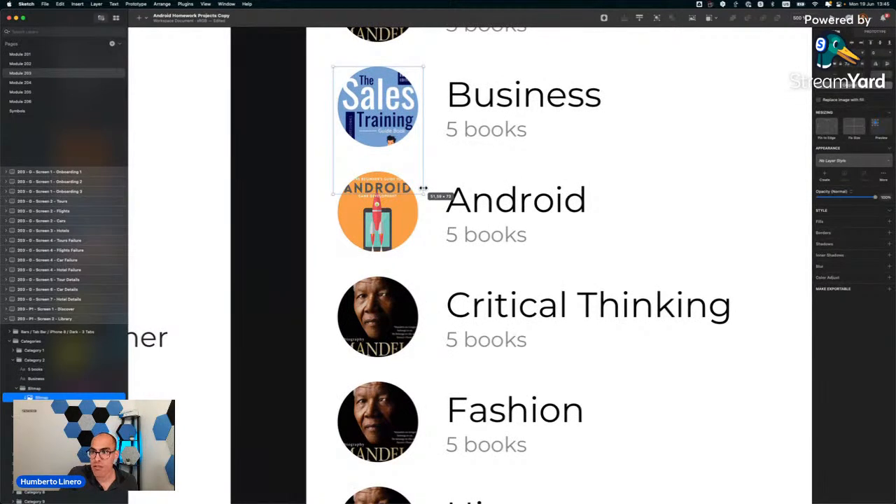
left_click_drag(423, 187, 419, 187)
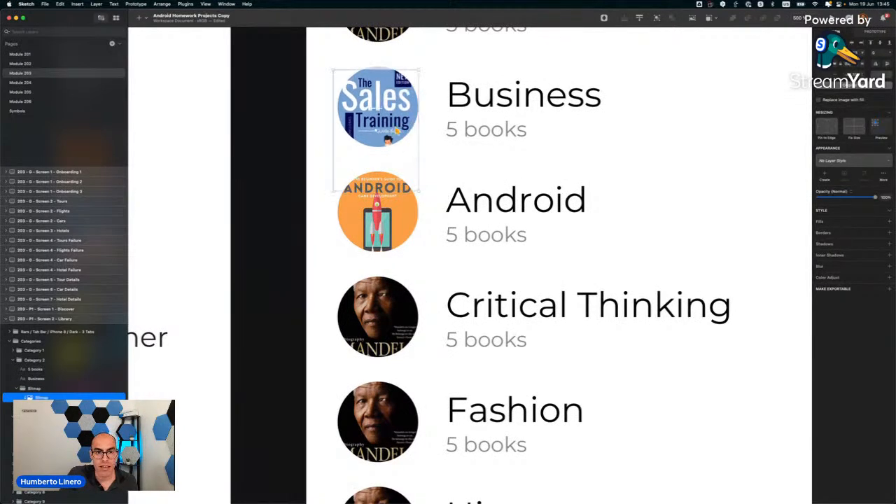
left_click_drag(397, 126, 397, 129)
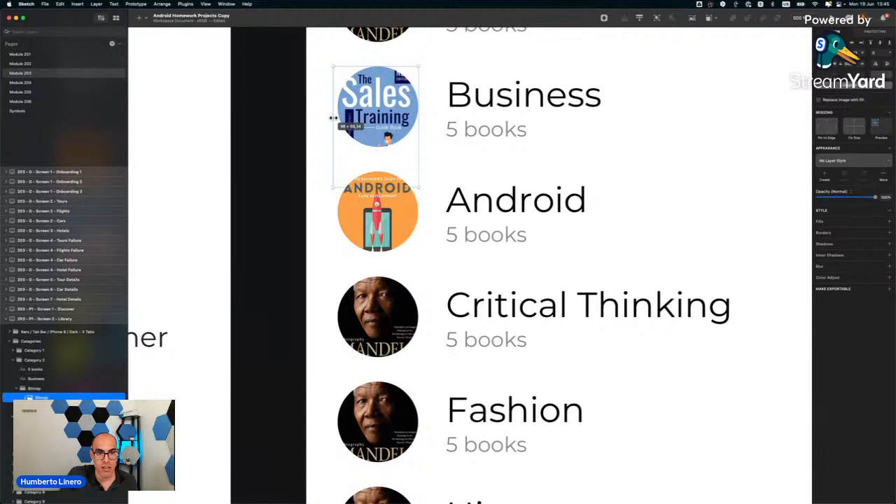
left_click_drag(334, 118, 354, 110)
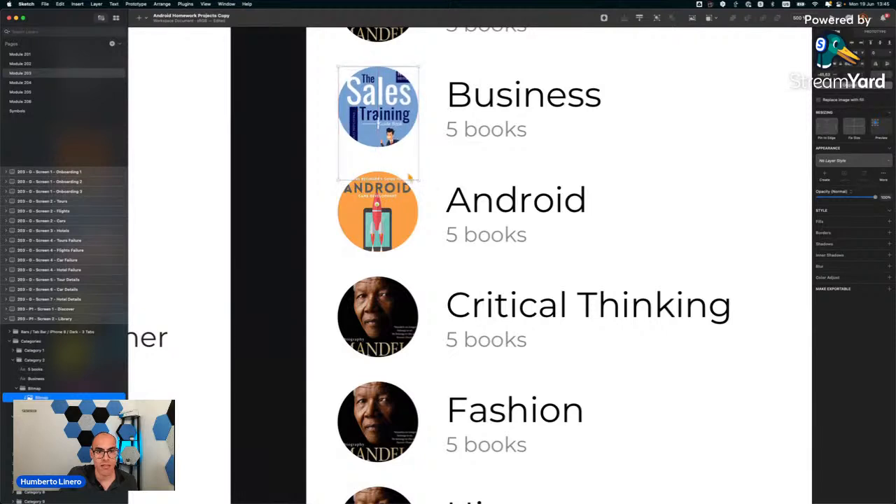
left_click(632, 155)
scroll(632, 156, "down", 3)
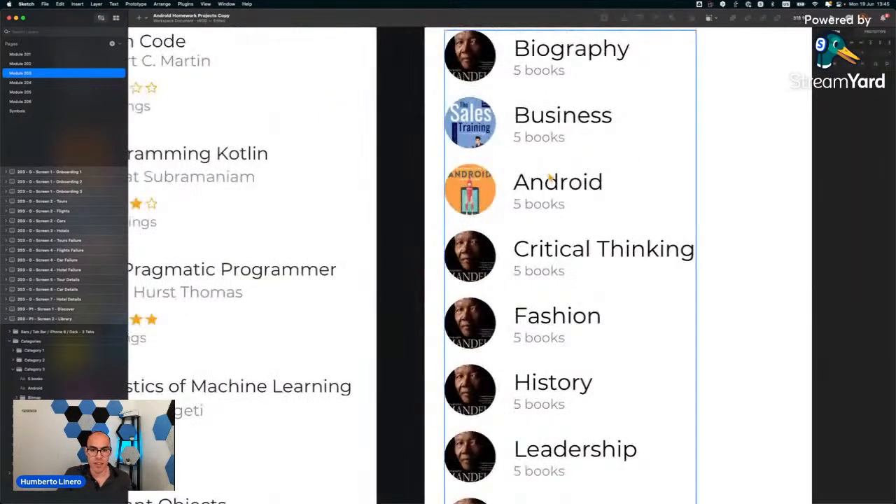
scroll(551, 178, "right", 3)
scroll(550, 178, "down", 4)
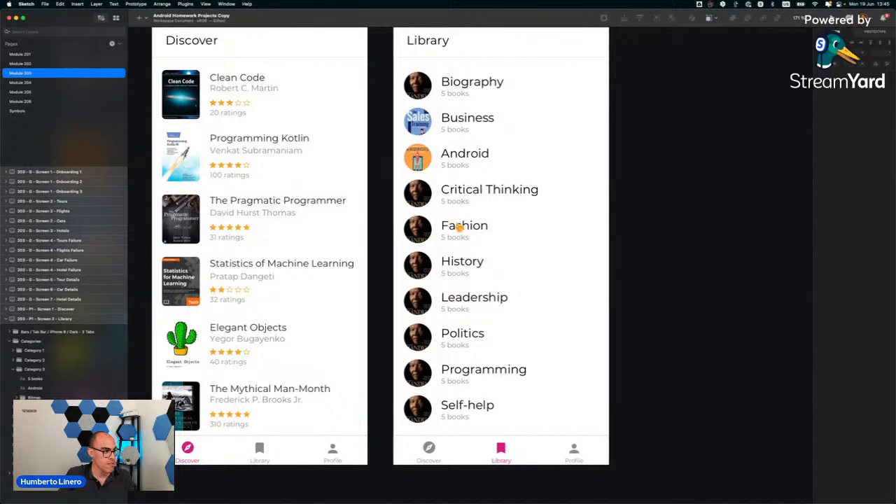
Switch to Microsoft Edge and replace "android" in the book cover image search with "critical".
key("super+Tab")
scroll(196, 113, "up", 2)
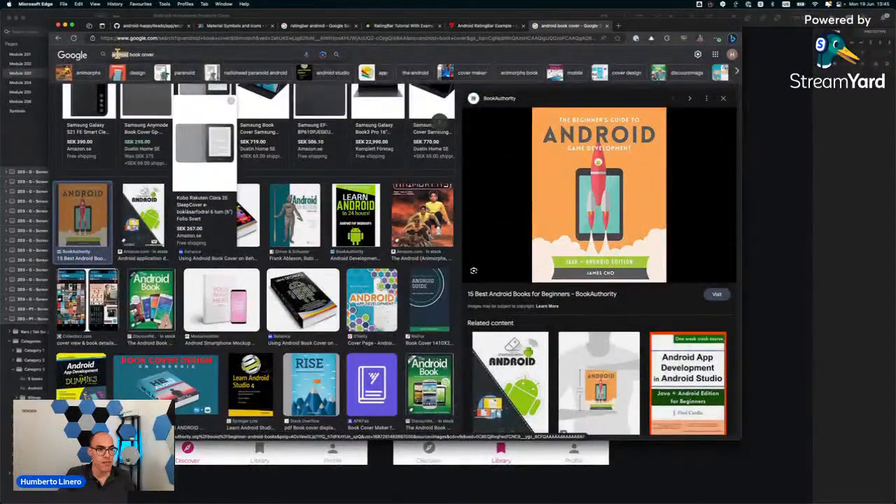
double_click(116, 54)
type("critical")
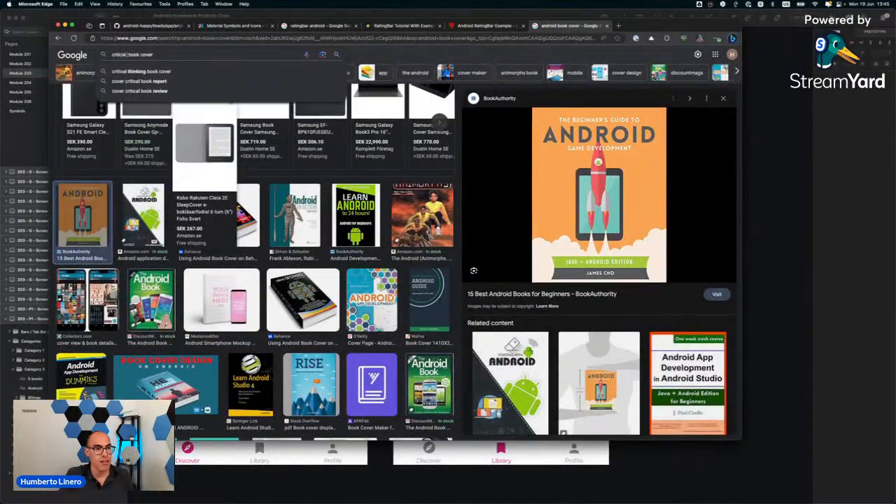
Search images for "critical thinking book cover" and copy the red "Elements of Critical Thinking" cover.
type(" thinking")
key("Return")
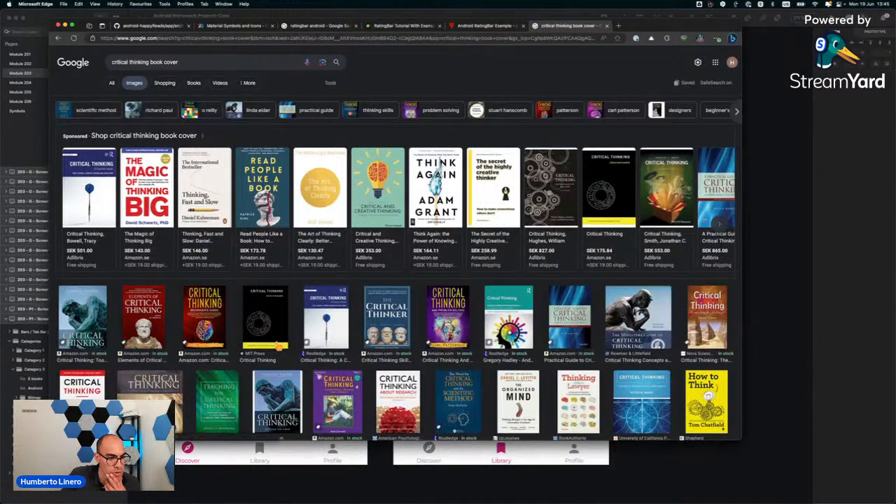
left_click(152, 321)
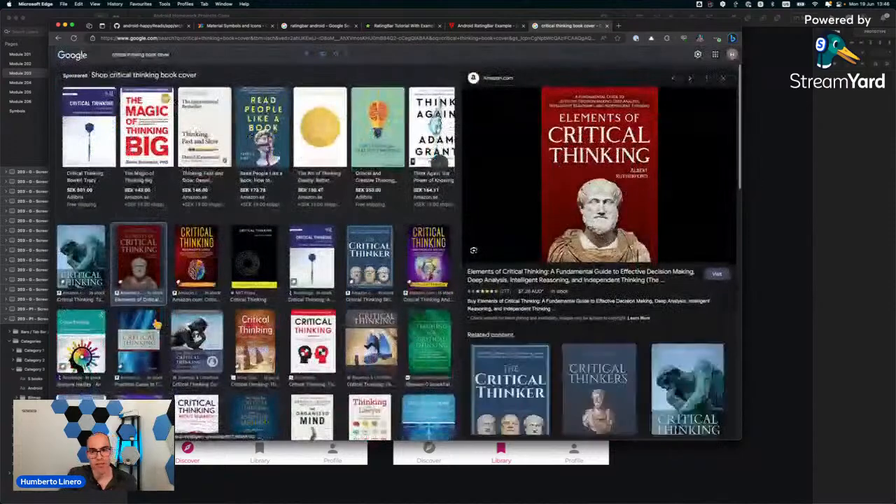
right_click(575, 189)
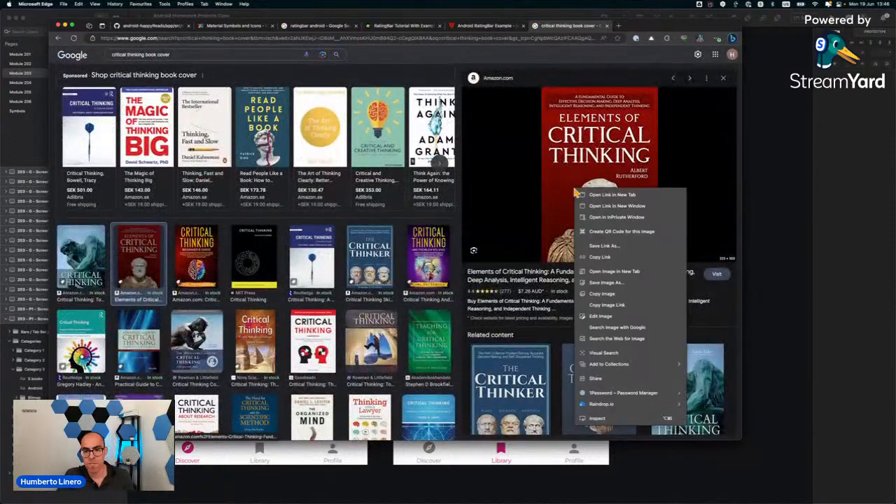
left_click(602, 294)
Switch to Sketch, paste the cover into the Library artboard and shrink it over the Critical Thinking thumbnail.
key("super+Tab")
scroll(453, 143, "down", 4)
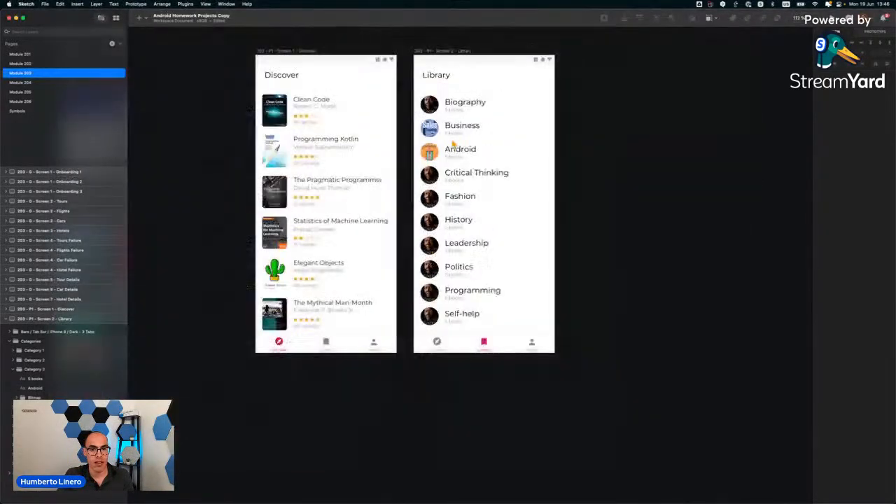
scroll(453, 143, "right", 2)
left_click(390, 69)
key("super+v")
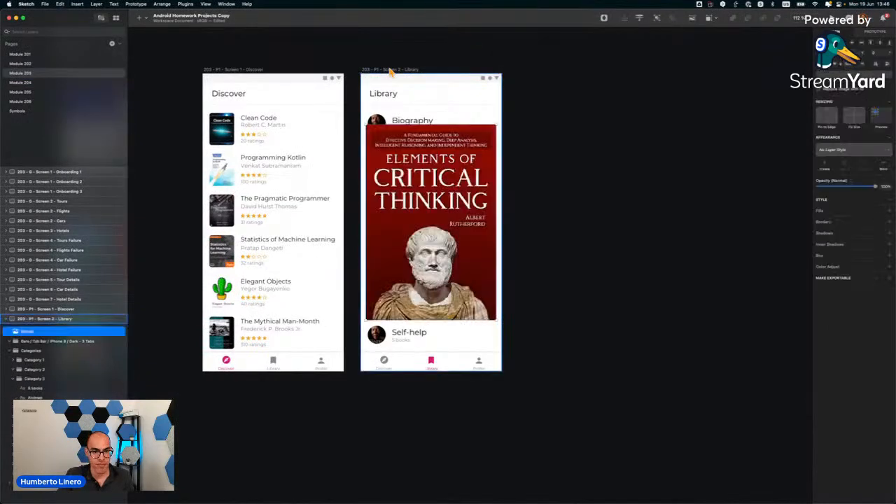
left_click_drag(432, 212, 448, 297)
left_click_drag(496, 374, 395, 203)
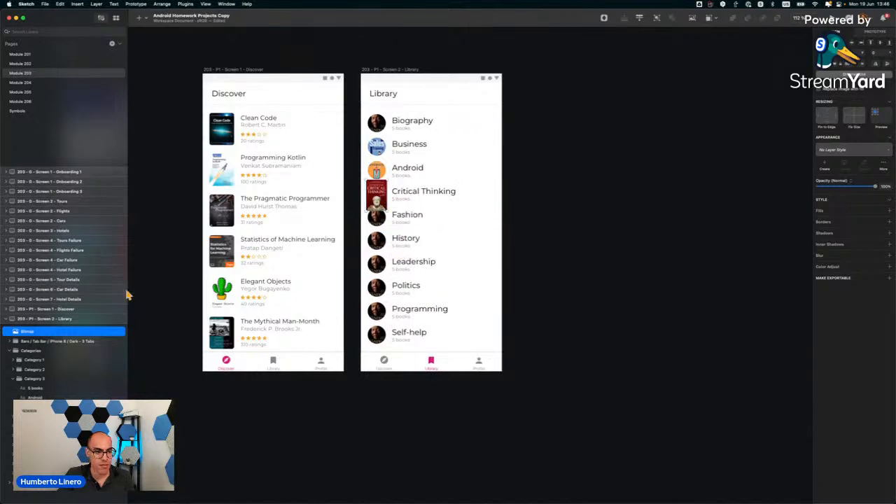
Move the pasted cover into the masked thumbnail of the Category 4 group and delete the old picture there.
left_click(12, 380)
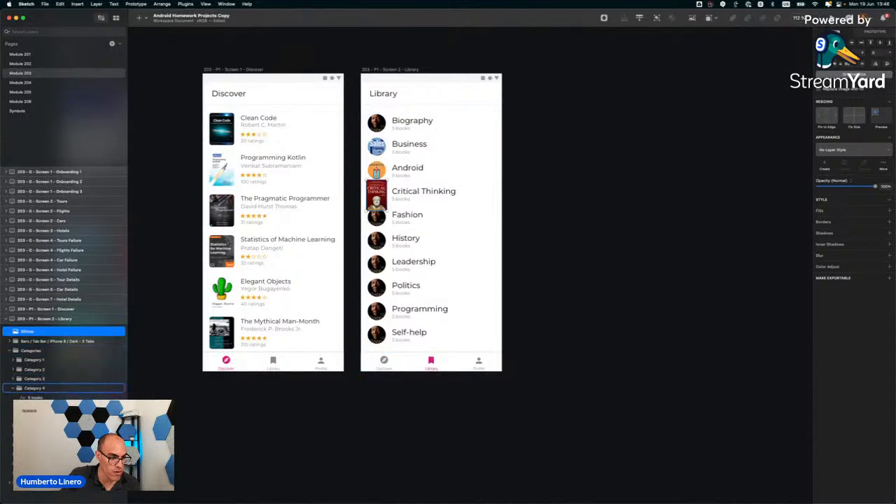
left_click_drag(27, 331, 35, 417)
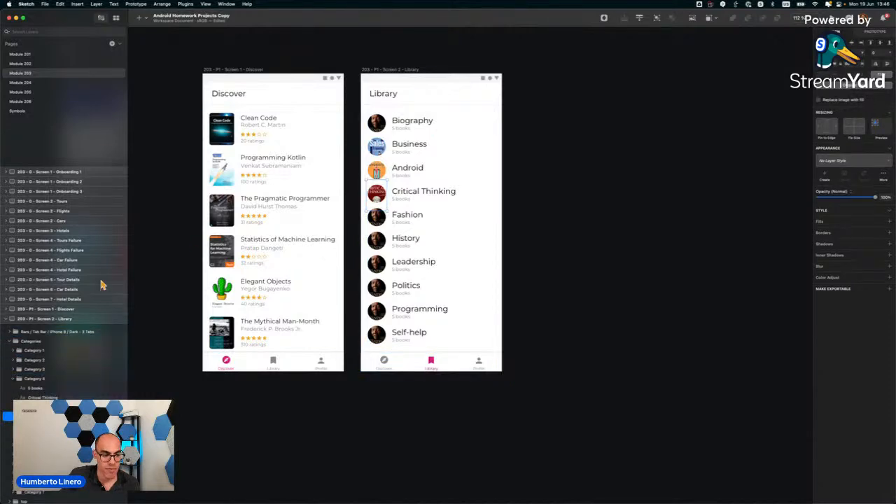
key("Delete")
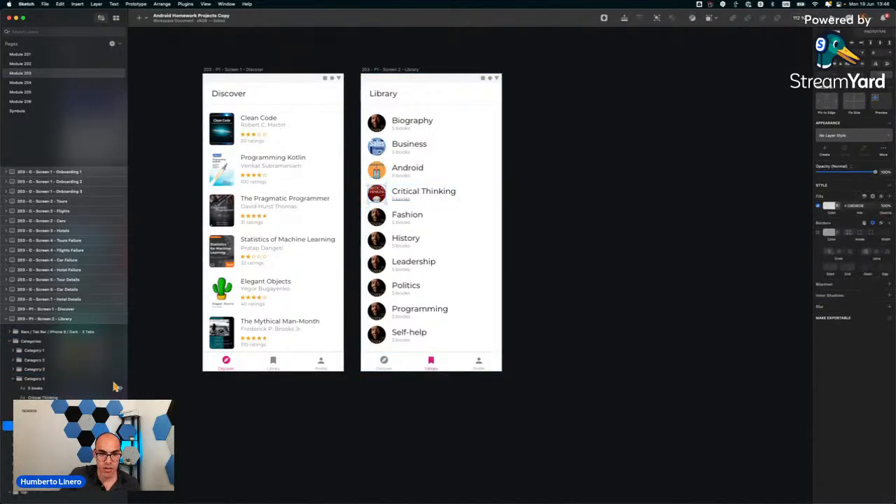
Scale down and reposition the Critical Thinking cover so its title and the statue's head fit inside the circular thumbnail.
scroll(361, 214, "up", 5)
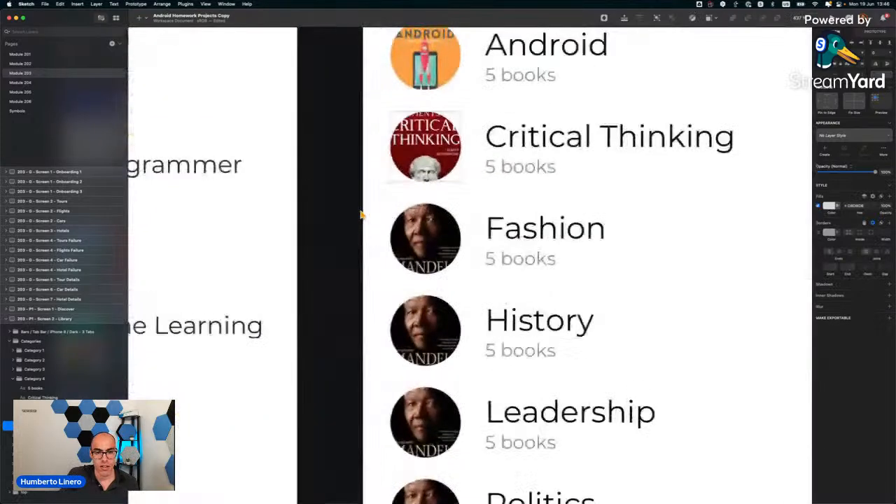
left_click(430, 143)
left_click_drag(435, 142, 435, 162)
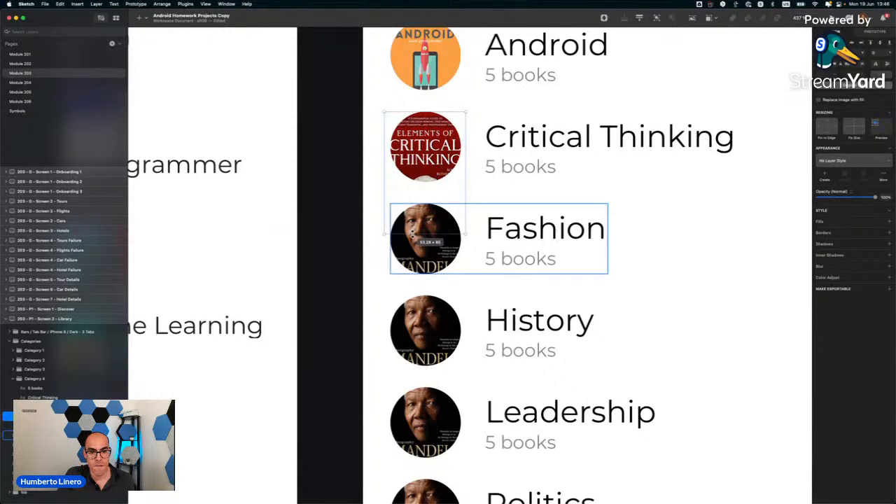
left_click(415, 241)
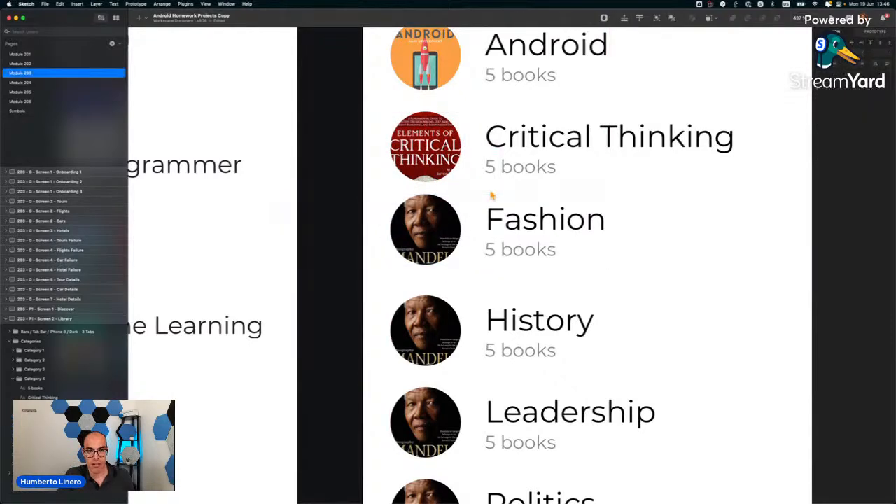
double_click(421, 241)
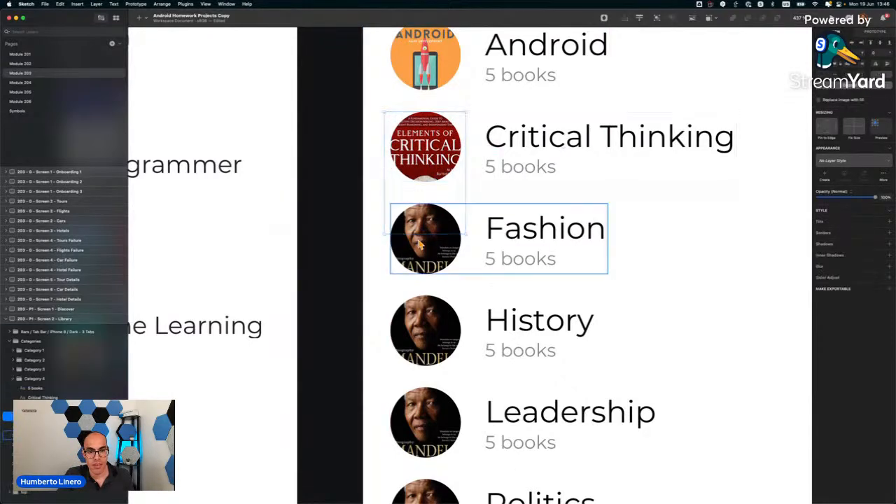
left_click_drag(420, 234, 422, 216)
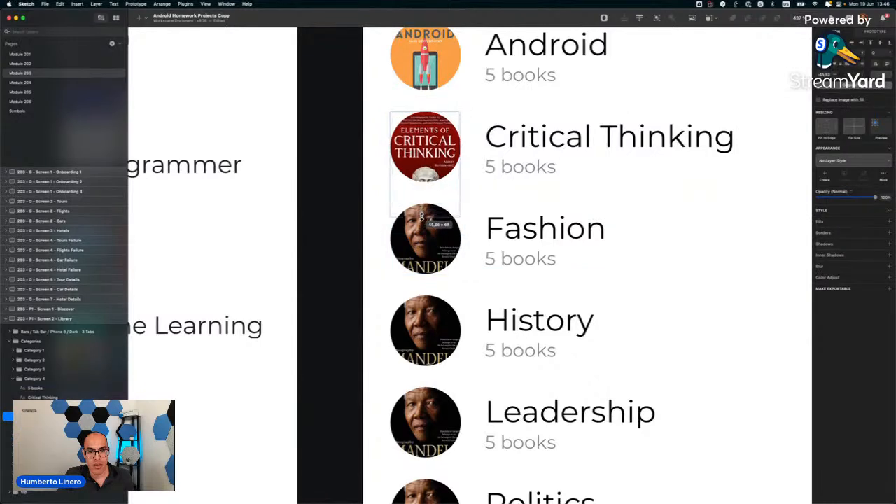
left_click_drag(429, 144, 431, 133)
left_click(323, 179)
scroll(320, 180, "down", 5)
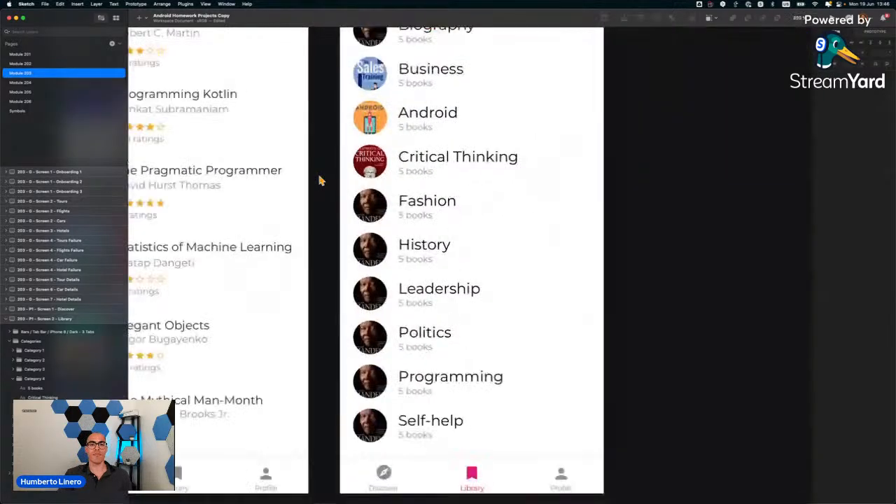
scroll(319, 181, "down", 4)
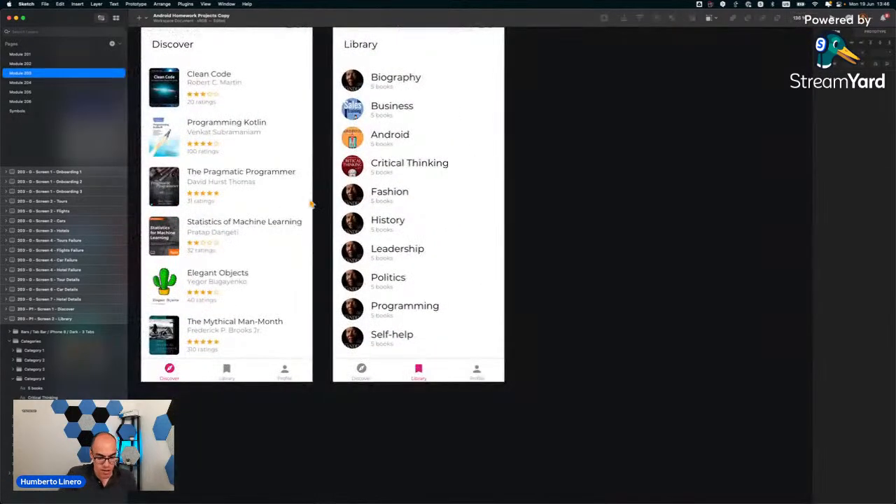
Switch to the Edge browser and search images for "fashion book cover".
key("super+Tab")
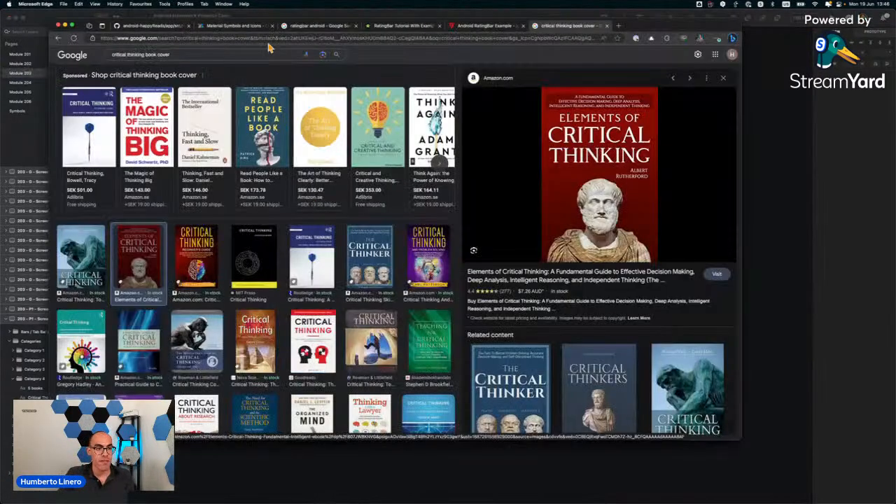
left_click(143, 53)
key("super+BackSpace")
type("fashion")
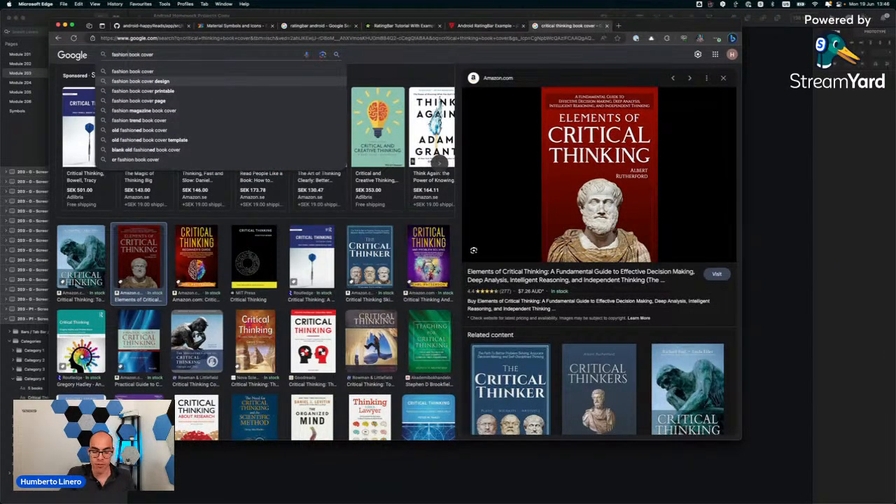
key("Return")
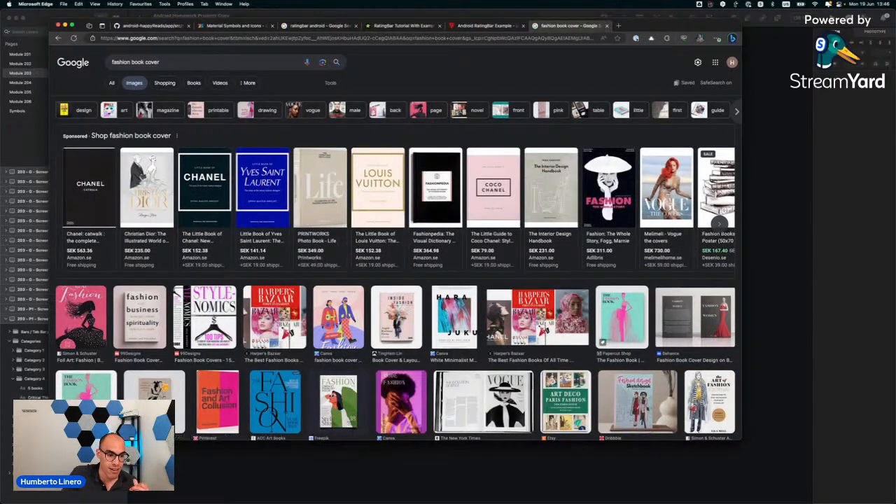
Browse the fashion cover results and copy the pink "Foil Art Fashion" cover image.
scroll(133, 377, "down", 3)
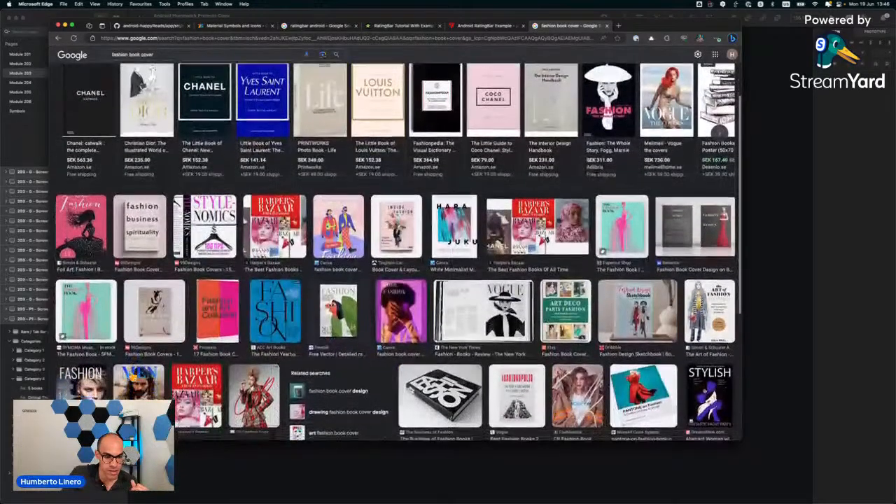
scroll(134, 377, "up", 1)
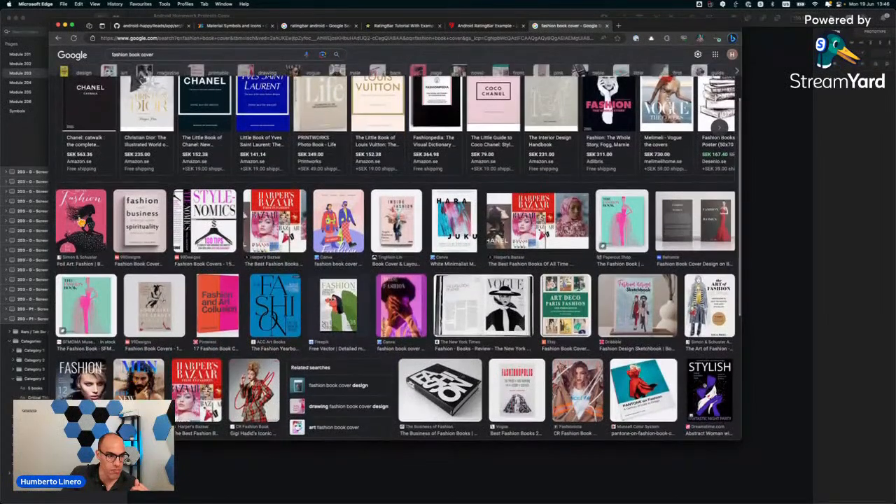
left_click(80, 220)
right_click(607, 223)
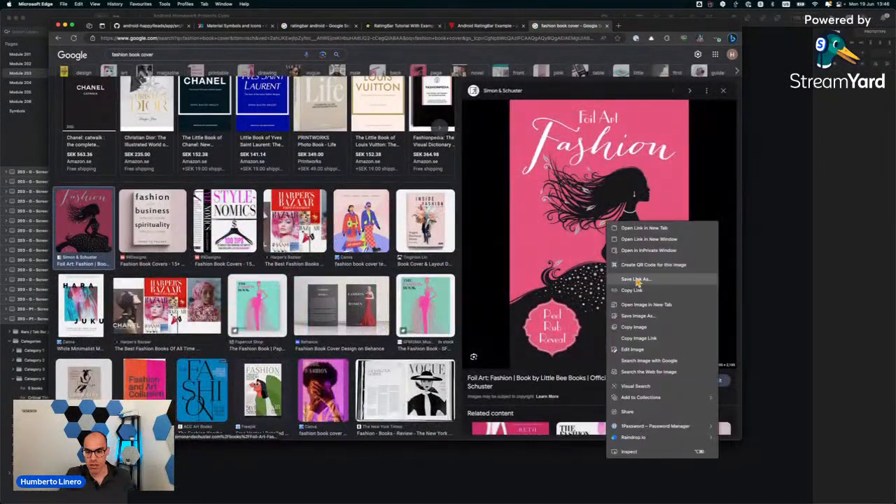
left_click(636, 329)
Switch to Sketch and paste the copied Fashion cover into the Library artboard.
key("super+Tab")
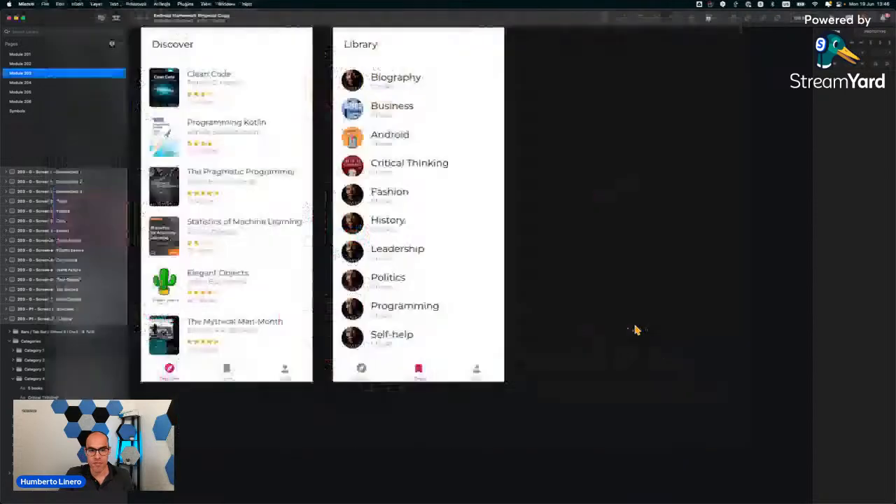
scroll(472, 244, "down", 3)
left_click(418, 103)
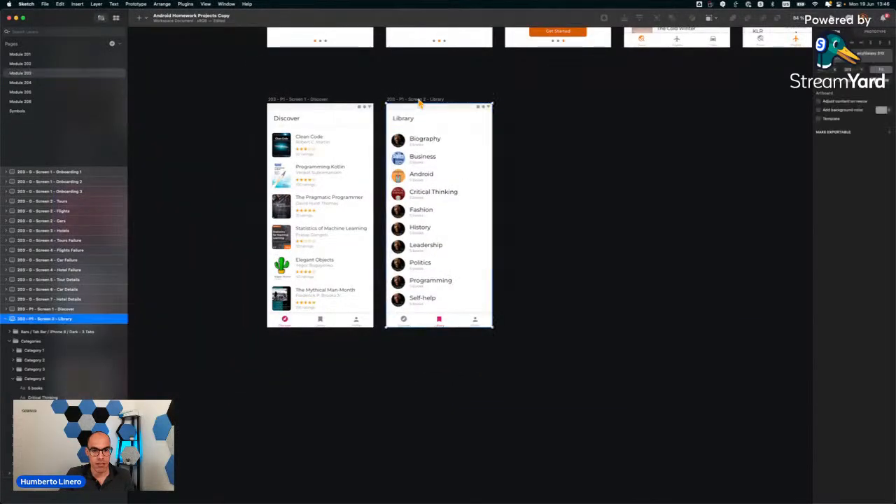
key("super+v")
Scale the oversized Fashion cover down and place it over the Fashion category's thumbnail, wide enough to cover the circle.
scroll(434, 231, "down", 3)
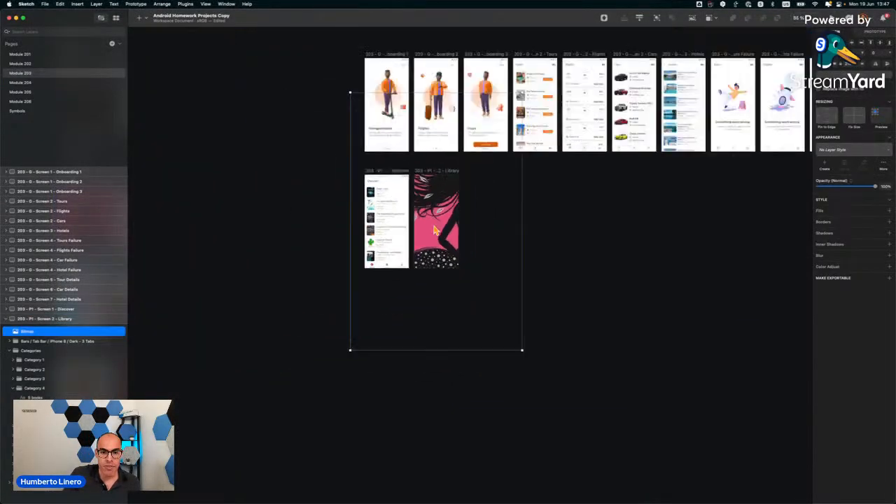
left_click_drag(348, 92, 427, 208)
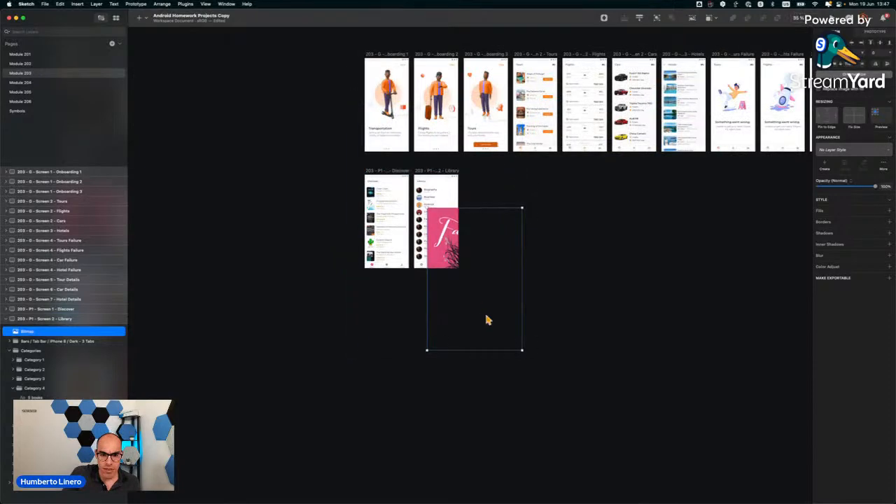
mouse_move(521, 348)
left_mouse_down()
mouse_move(439, 249)
mouse_move(421, 274)
left_mouse_up()
scroll(440, 227, "up", 5)
left_click_drag(452, 339, 377, 218)
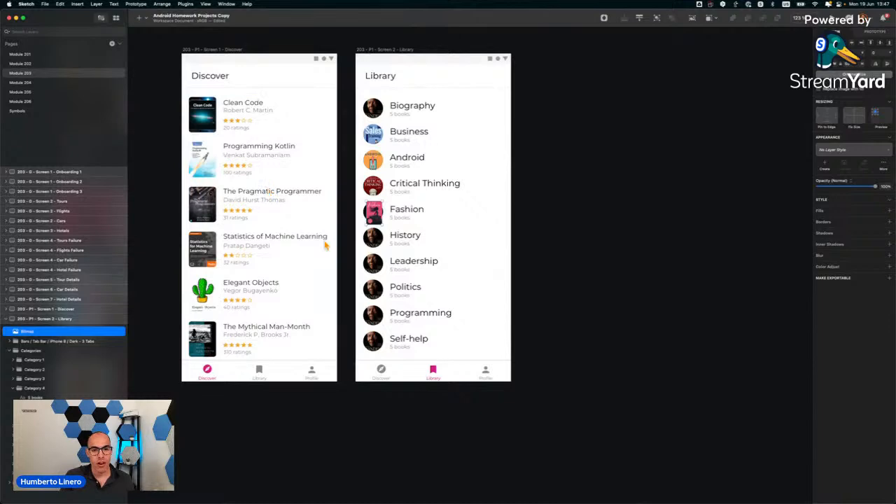
scroll(426, 200, "up", 5)
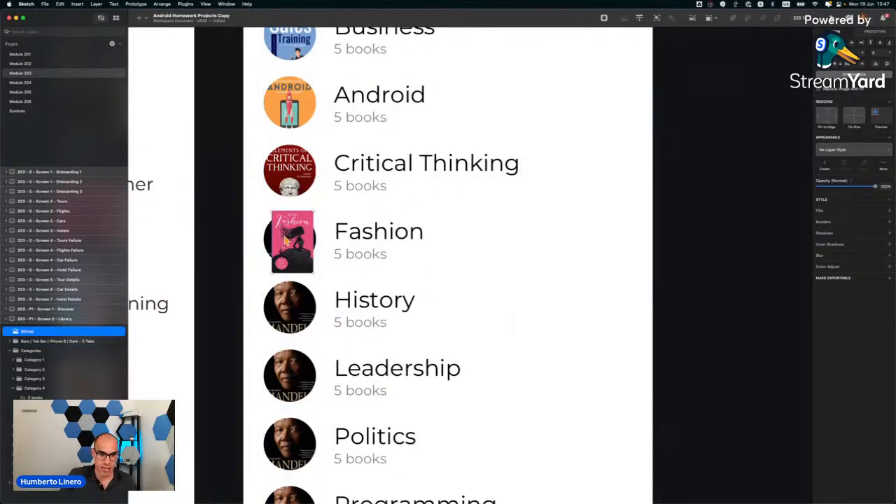
left_click_drag(297, 236, 319, 238)
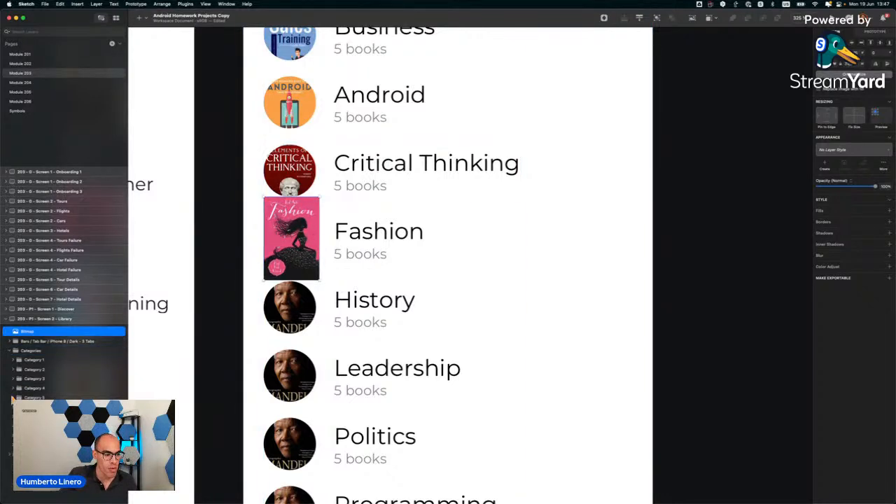
Move the Fashion cover into the masked thumbnail of the Category 5 group and delete the old picture there.
scroll(360, 311, "down", 3)
left_click_drag(32, 333, 42, 429)
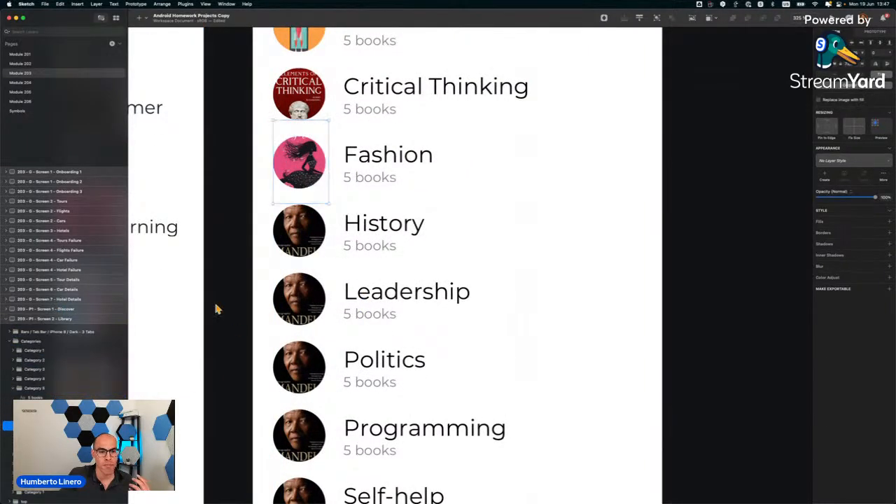
left_click(42, 435)
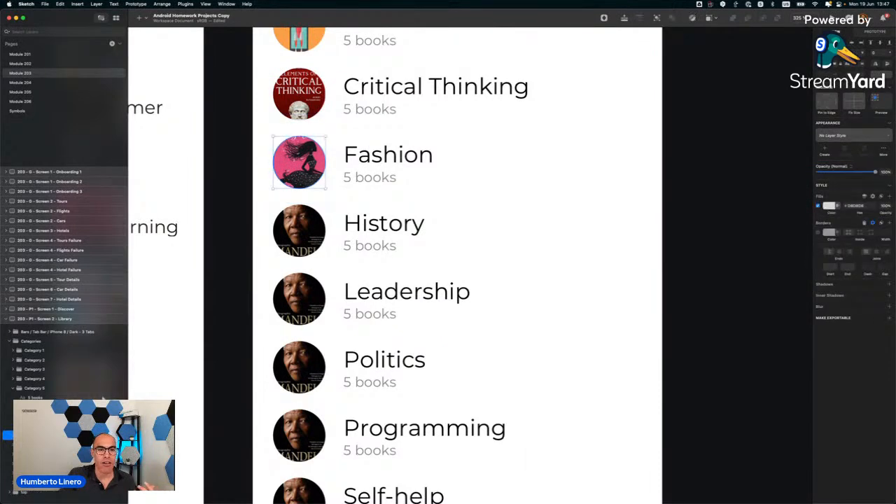
Shift the Fashion cover down inside its circular mask so the title shows, and deselect it.
left_click(299, 163)
left_click_drag(301, 156, 300, 171)
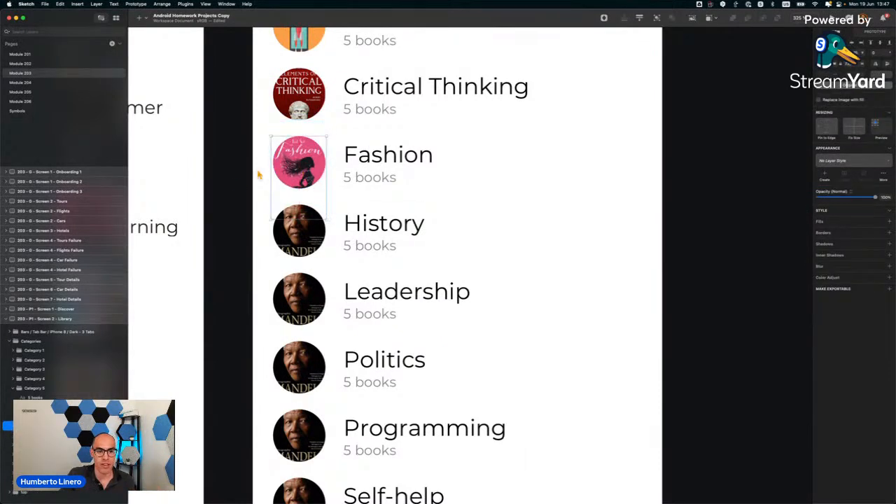
left_click(224, 196)
scroll(229, 189, "down", 5)
scroll(254, 180, "down", 4)
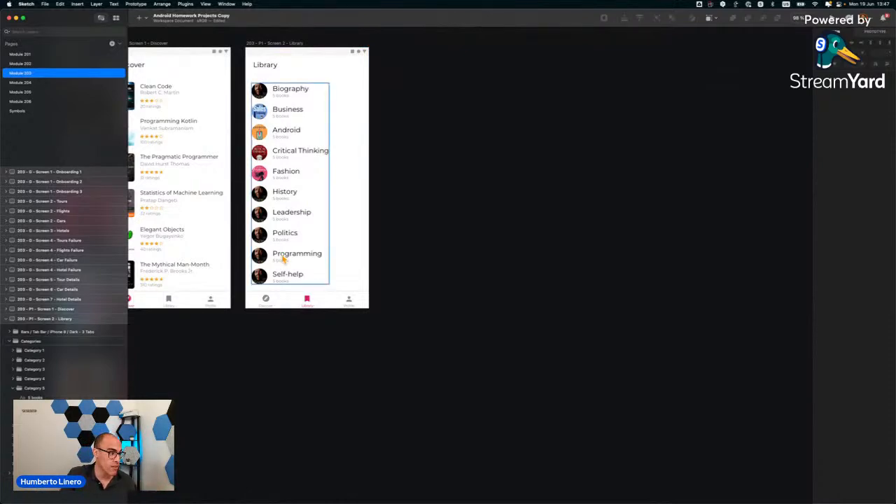
Examine the Biography category's thumbnail and its Category 1 group in the Library artboard.
scroll(238, 91, "up", 5)
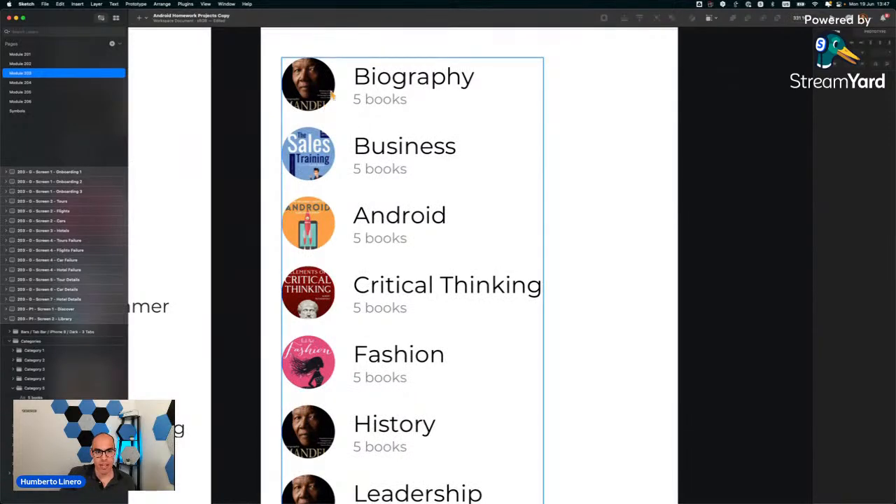
left_click(308, 94)
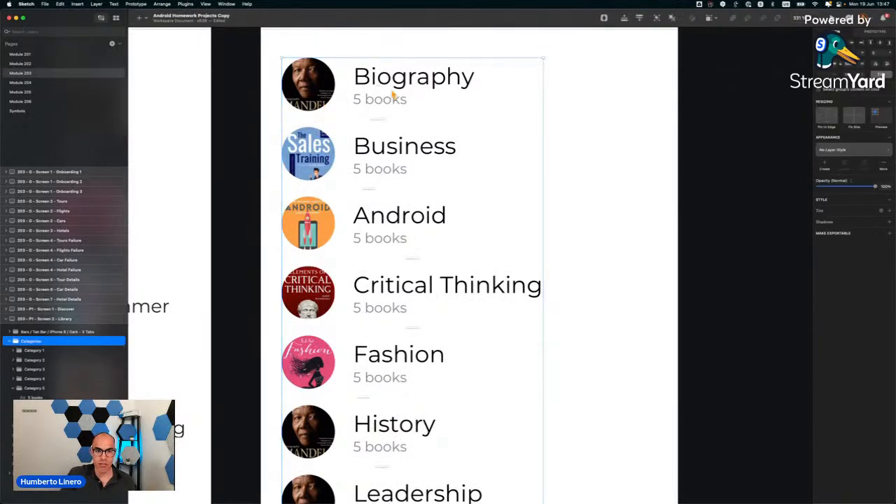
left_click(34, 350)
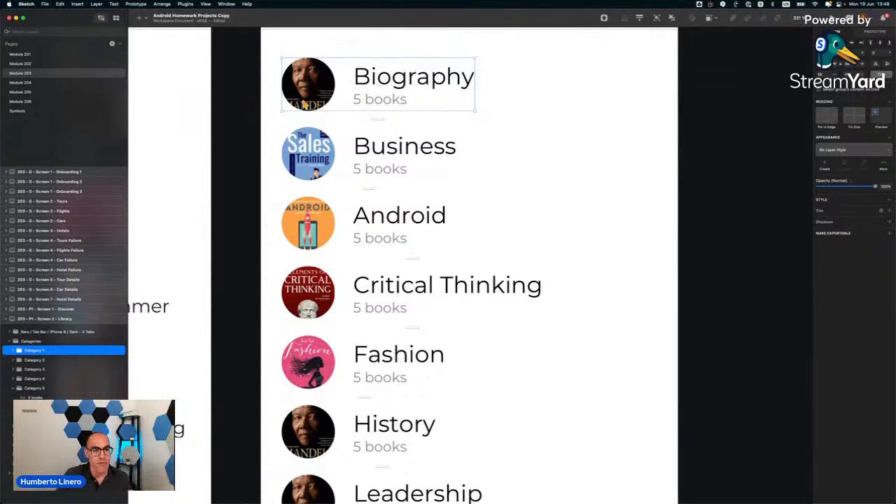
left_click(237, 151)
scroll(237, 150, "down", 3)
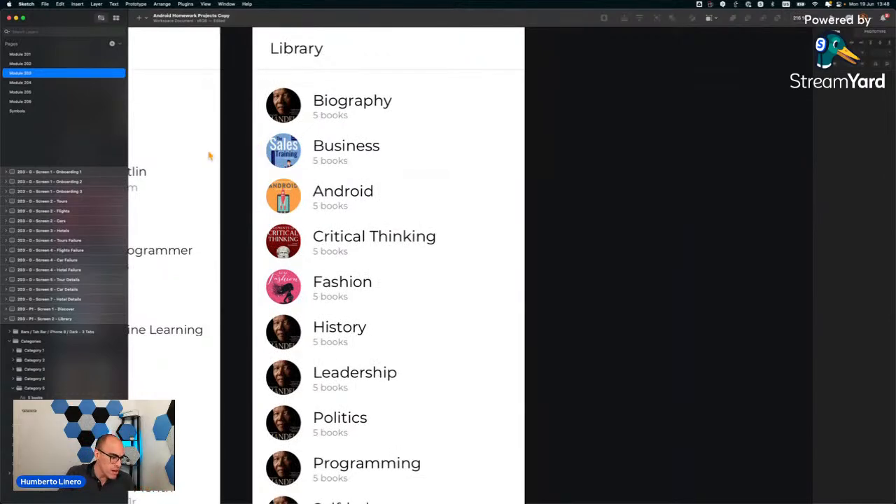
Compare the book covers in the Discover artboard with the category thumbnails in the Library artboard.
scroll(255, 180, "left", 10)
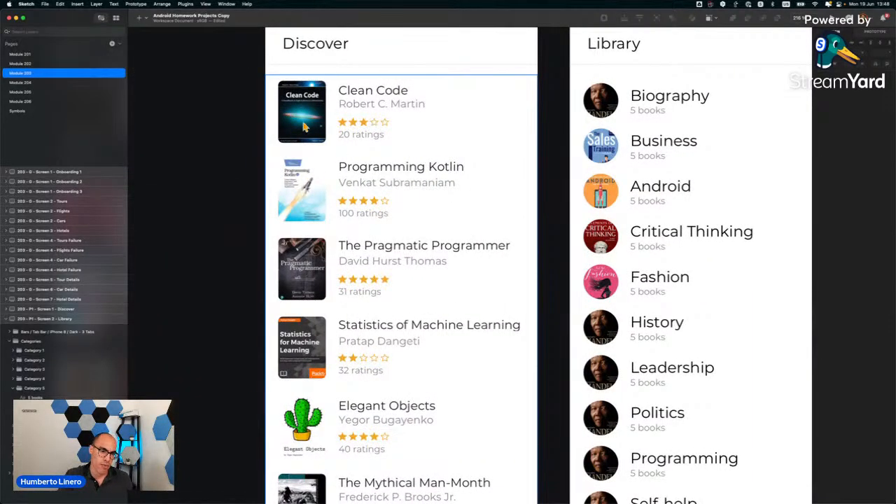
scroll(304, 126, "right", 5)
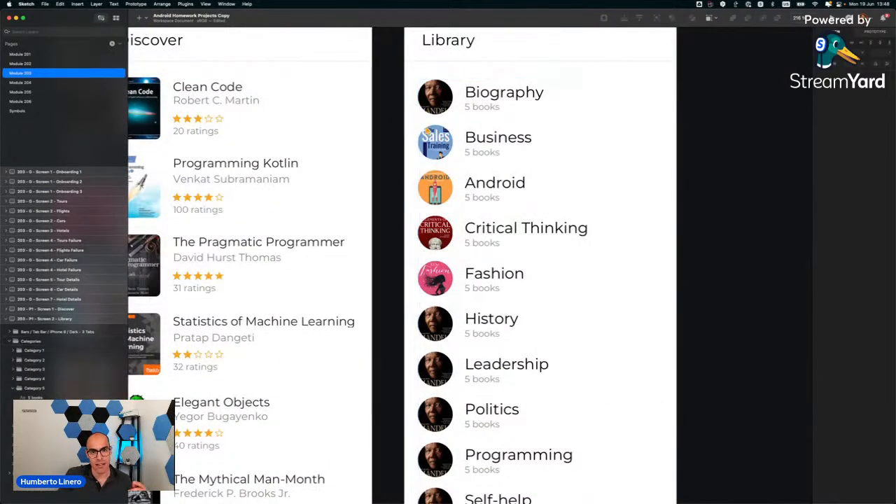
scroll(501, 135, "right", 2)
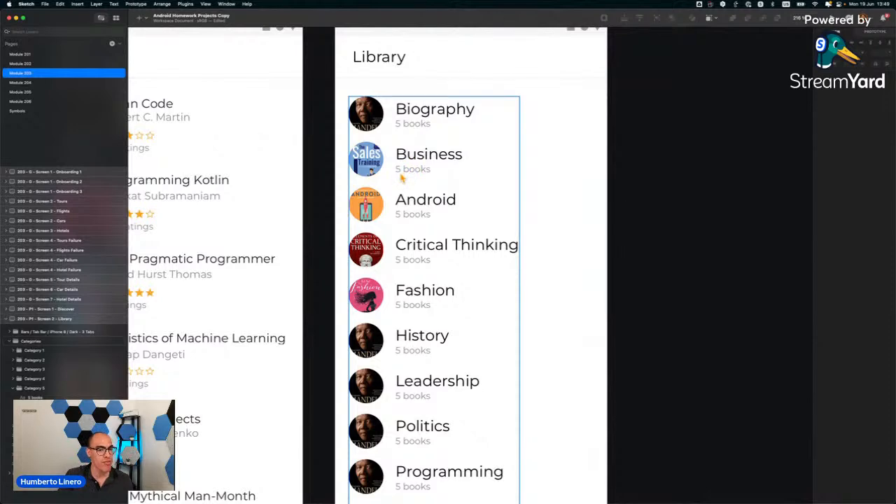
scroll(384, 191, "up", 3)
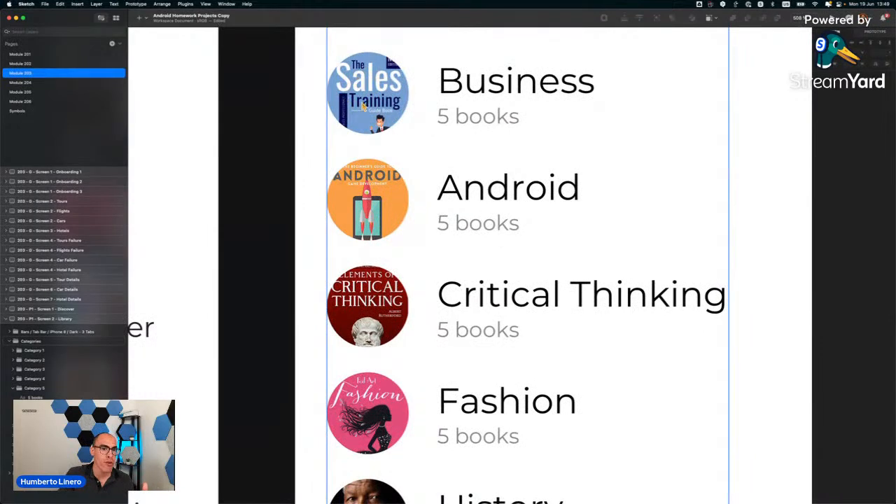
scroll(378, 102, "down", 1)
scroll(376, 102, "down", 3)
scroll(349, 162, "up", 1)
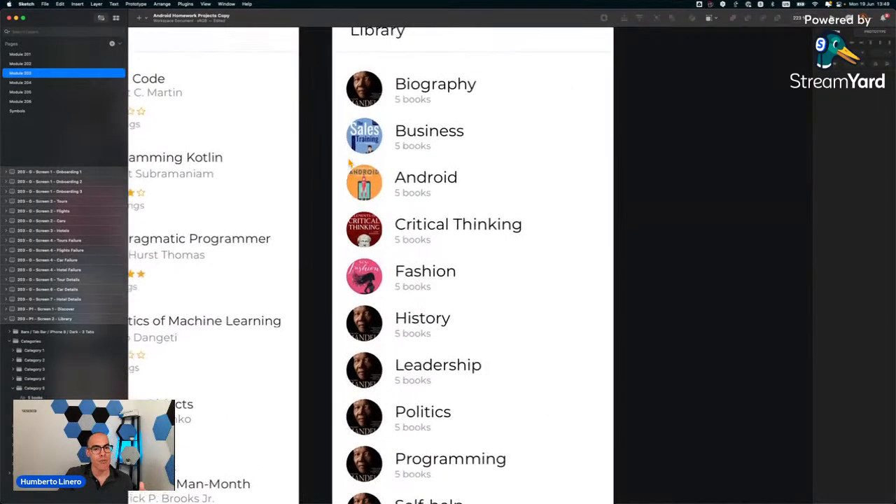
scroll(349, 162, "up", 1)
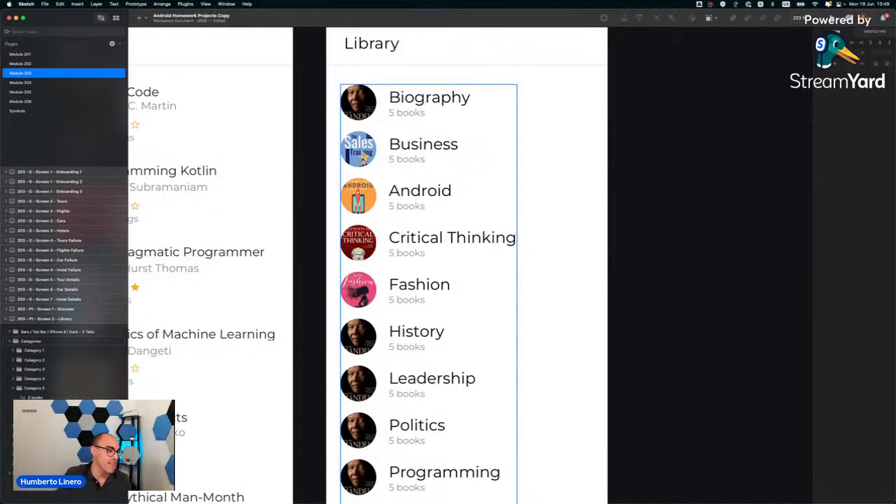
scroll(418, 168, "left", 5)
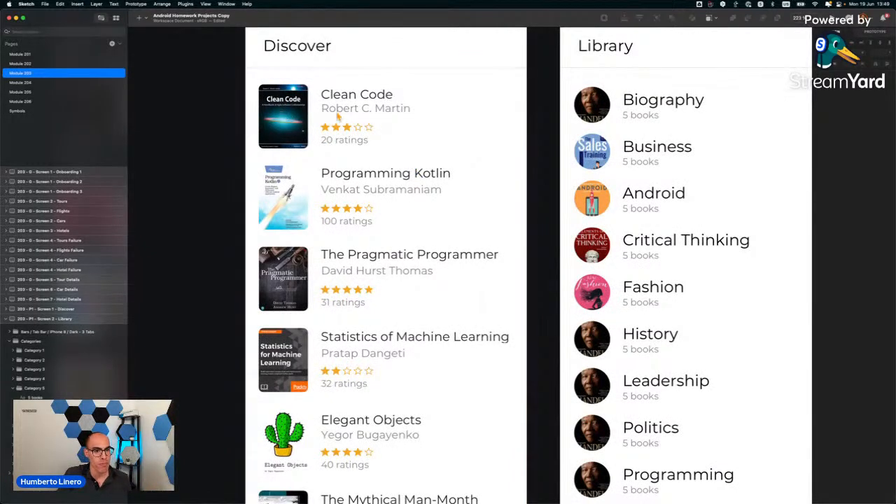
left_click(390, 119)
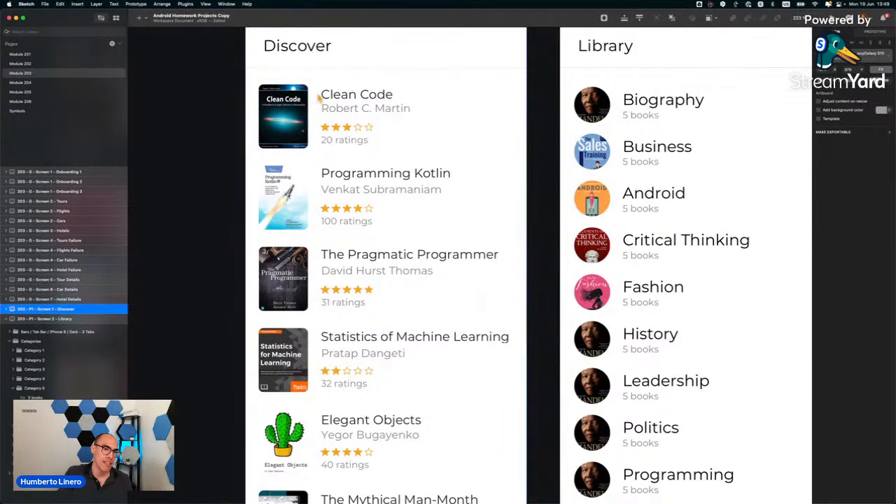
scroll(308, 98, "right", 5)
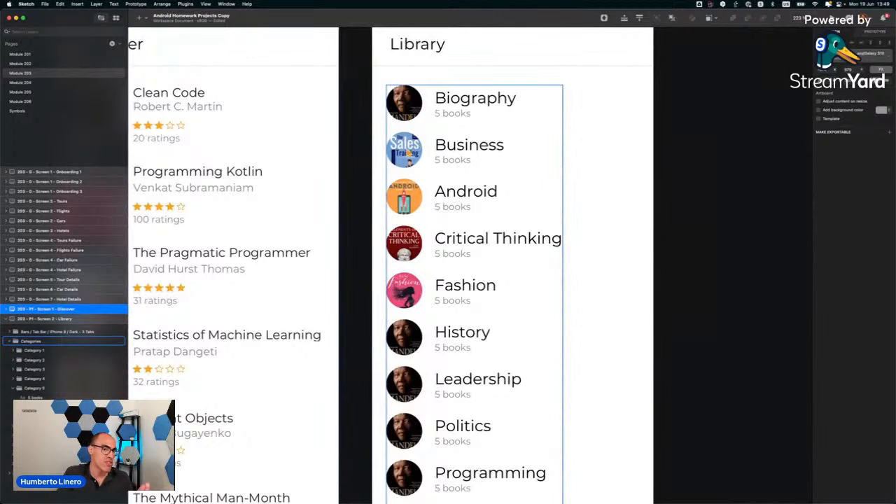
scroll(408, 144, "down", 4)
scroll(408, 203, "down", 5)
left_click(617, 204)
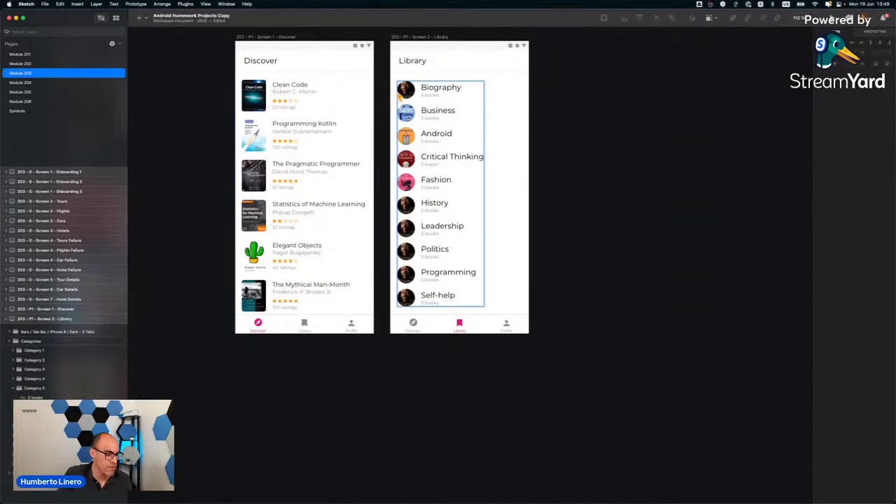
Switch to Microsoft Edge and change the image search to "history book cover" for the History category.
scroll(416, 180, "up", 5)
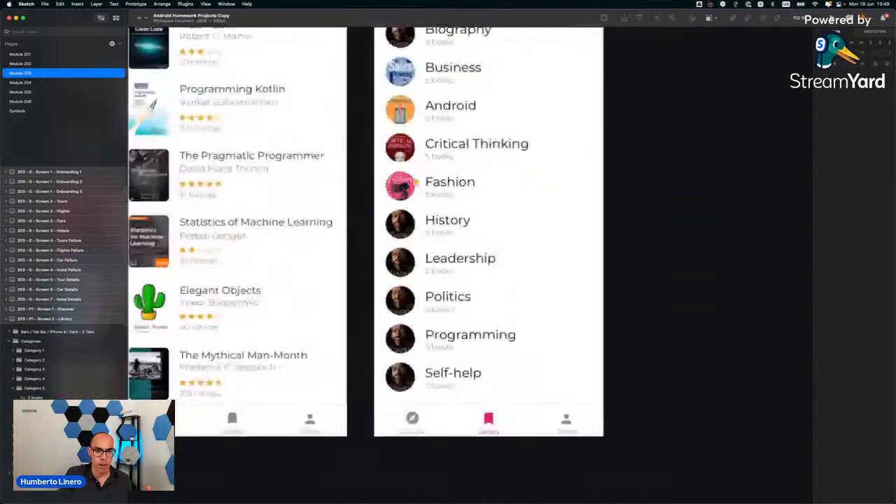
scroll(439, 279, "down", 1)
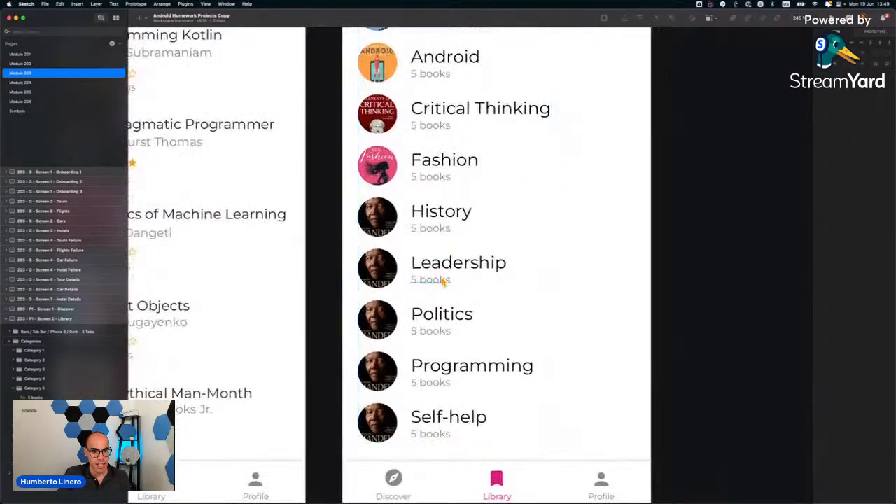
key("super+Tab")
double_click(117, 55)
type("history")
key("Return")
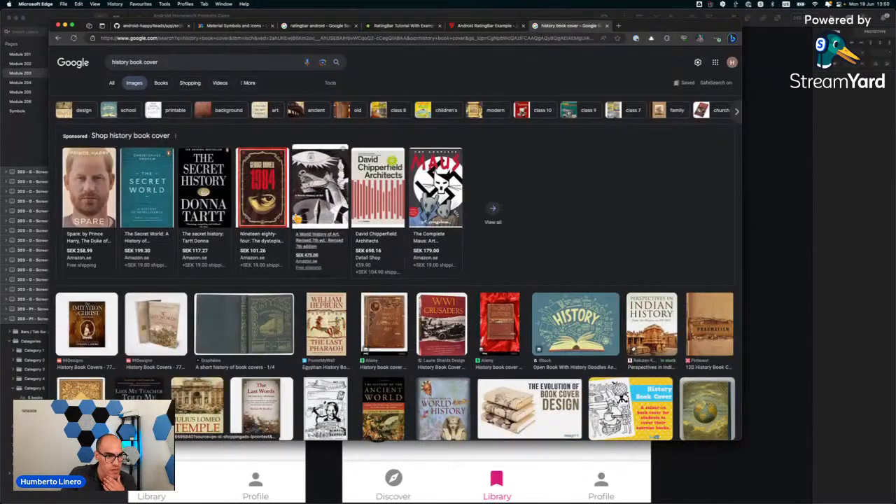
Find the blue World History cover with the Egyptian bust in the image results and copy its image.
scroll(492, 128, "down", 2)
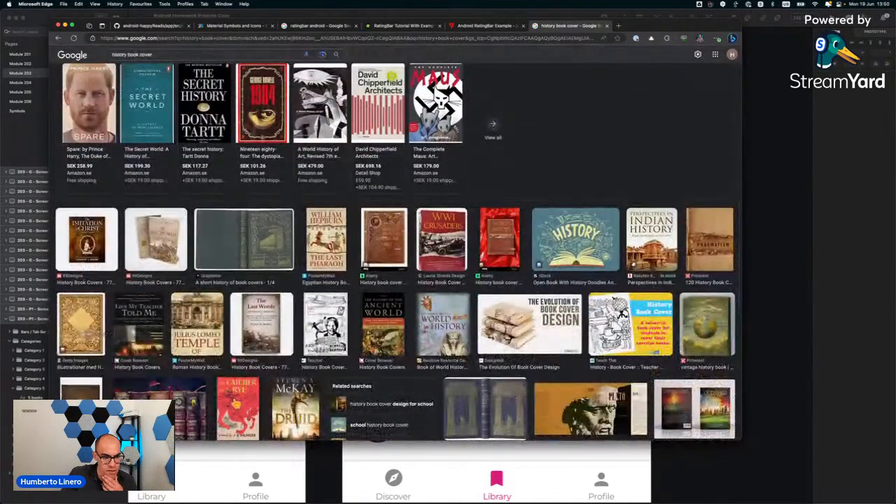
scroll(236, 404, "down", 1)
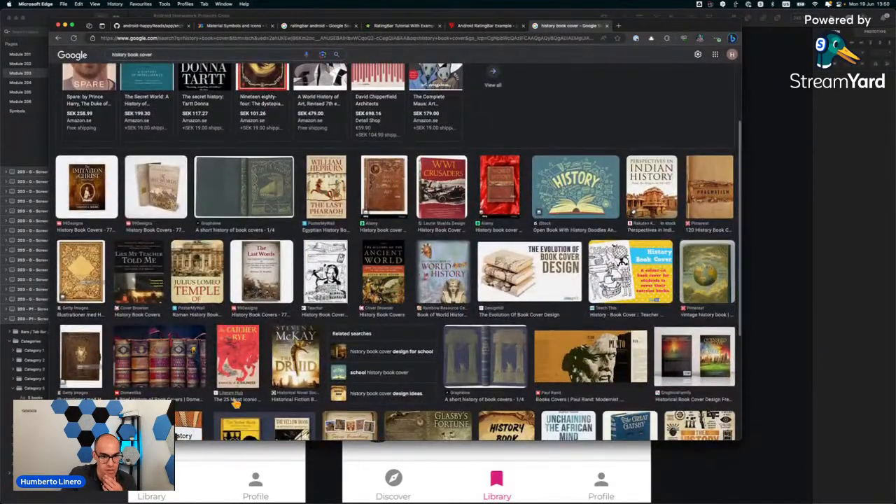
scroll(237, 404, "down", 3)
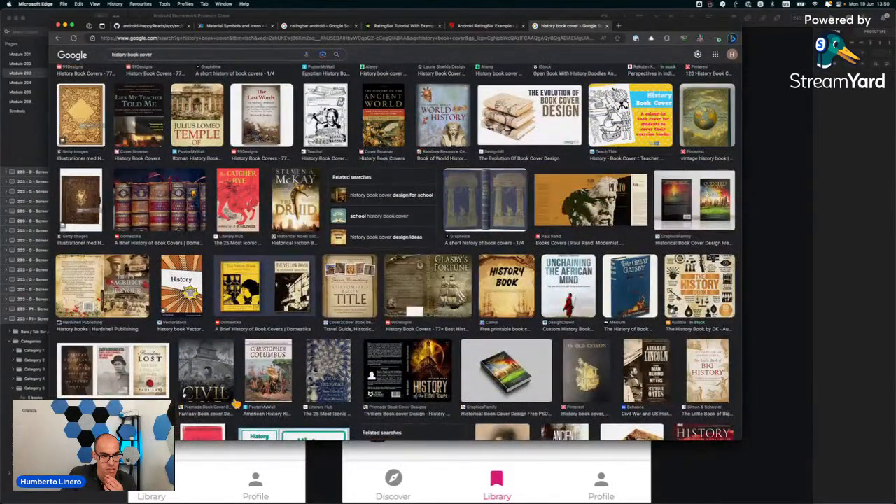
scroll(236, 404, "down", 3)
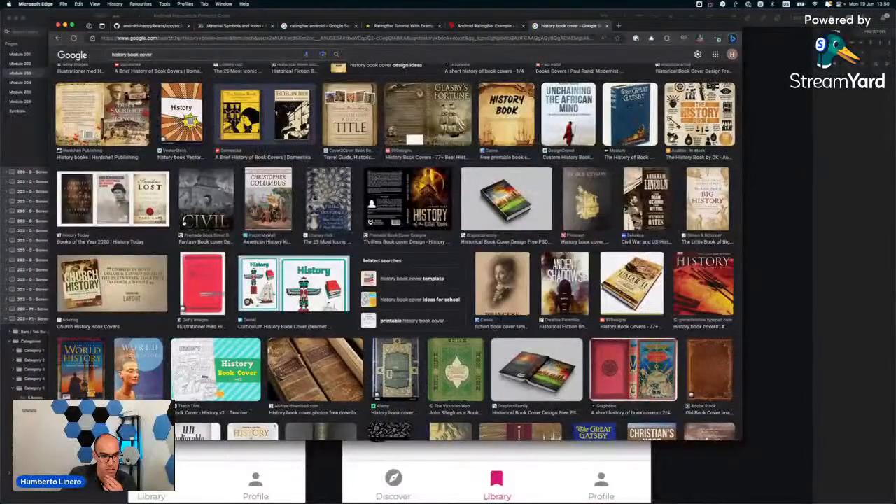
left_click(130, 371)
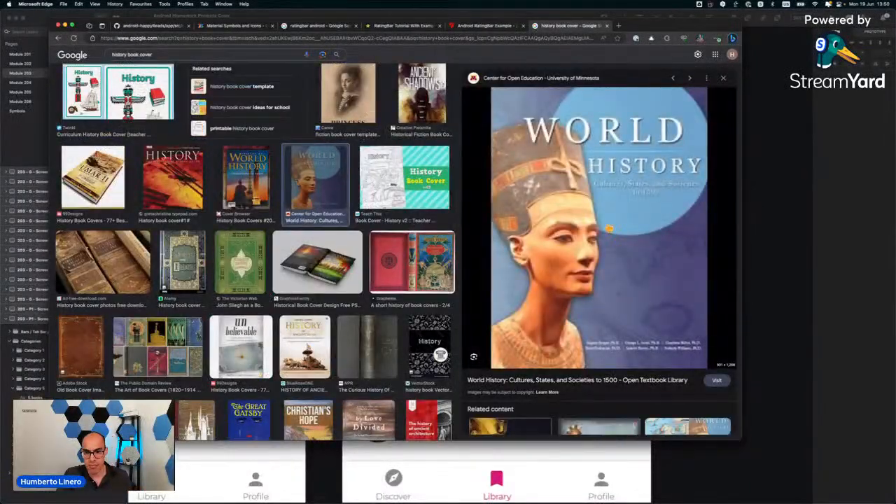
right_click(610, 228)
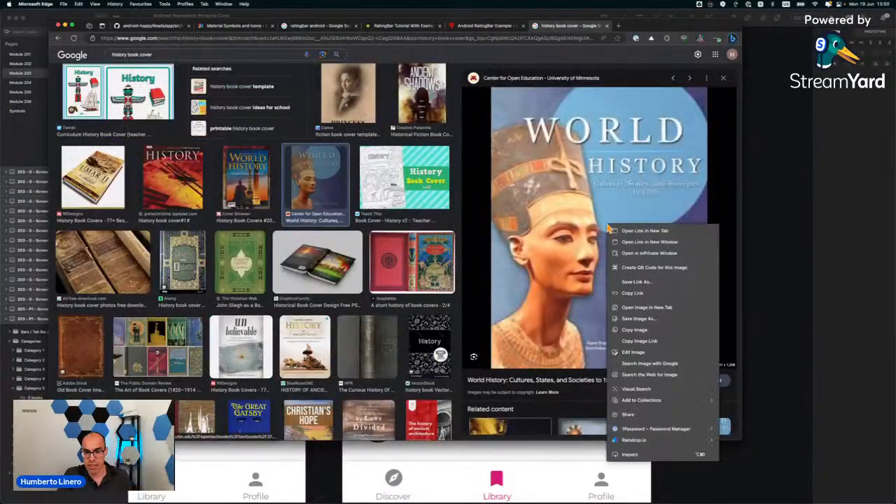
left_click(643, 332)
Switch to Sketch and paste the copied World History cover into the Library artboard.
key("super+Tab")
scroll(397, 196, "down", 5)
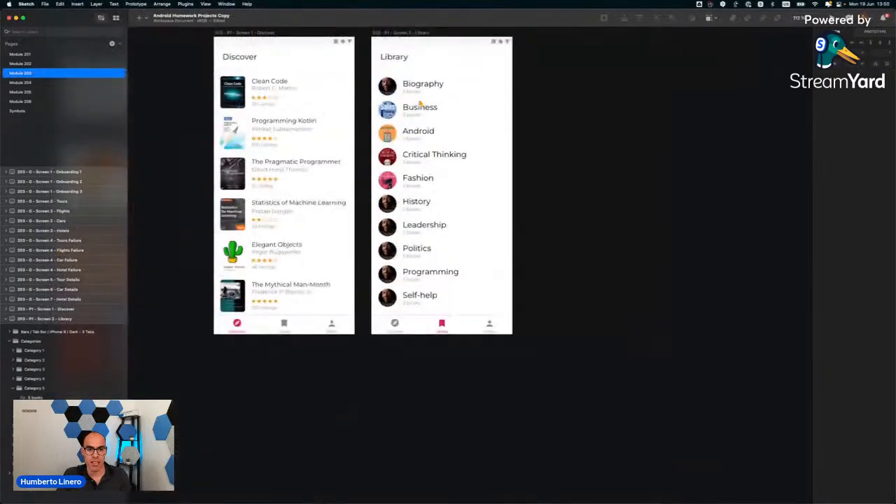
left_click(412, 40)
key("super+v")
scroll(410, 140, "down", 5)
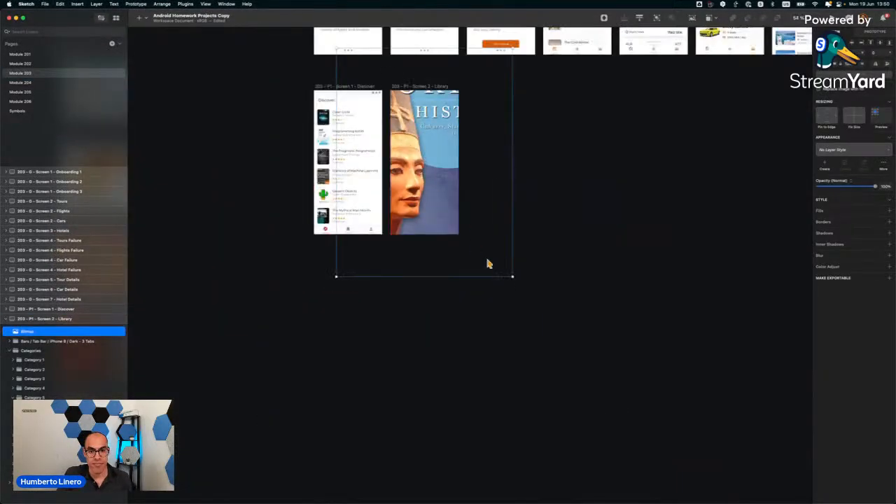
Scale the oversized World History cover down and place it over the History category's thumbnail, wide enough to cover the circle.
left_click_drag(513, 276, 368, 195)
scroll(425, 177, "up", 5)
left_click_drag(410, 242, 362, 179)
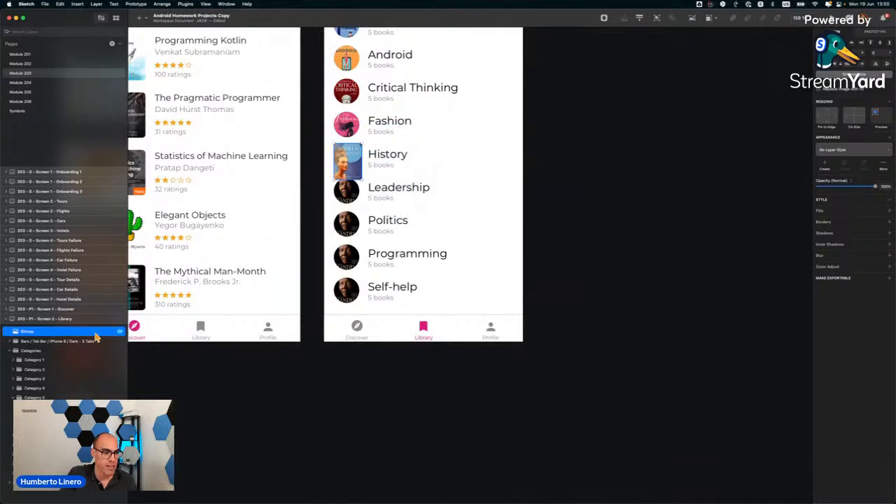
Move the World History cover into the masked thumbnail of the Category 6 group and delete the old picture there.
left_click(12, 398)
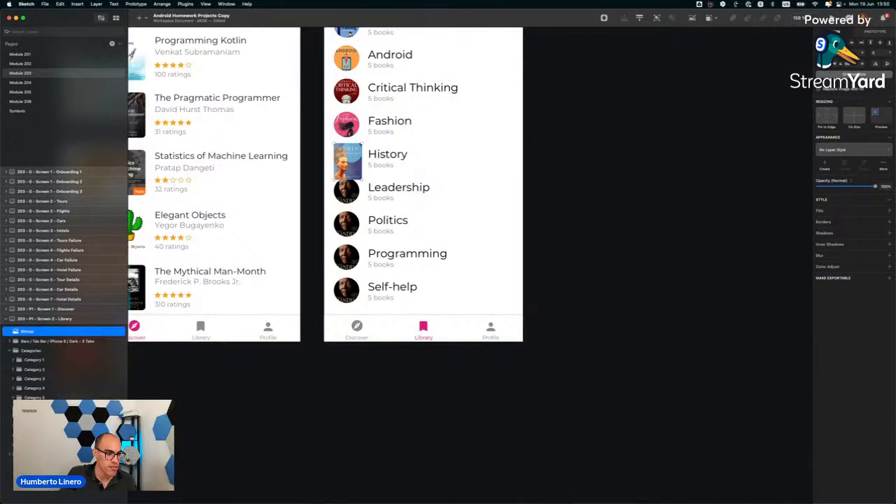
left_click_drag(35, 407, 35, 439)
scroll(339, 195, "up", 5)
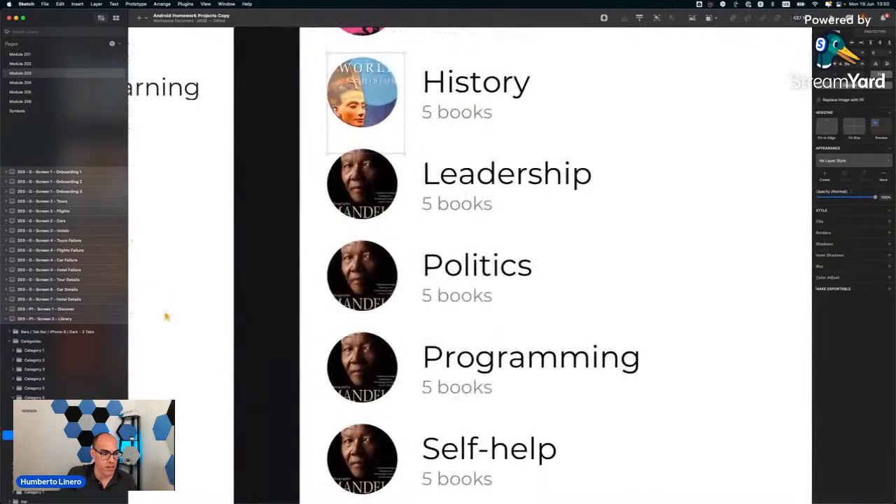
left_click(35, 445)
key("Delete")
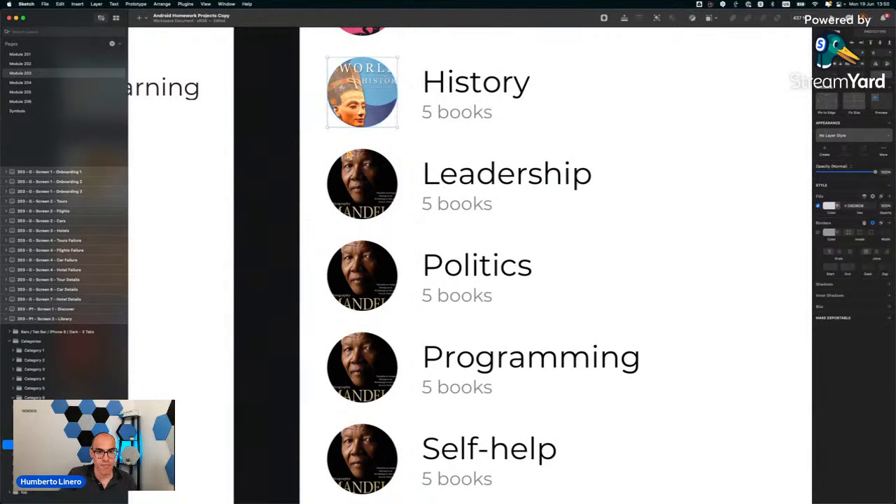
Fit the World History cover to the width of its circular mask with the title showing, and deselect it.
scroll(311, 168, "up", 5)
scroll(424, 129, "down", 5)
scroll(410, 129, "up", 2)
left_click(396, 130)
left_click_drag(386, 143, 402, 132)
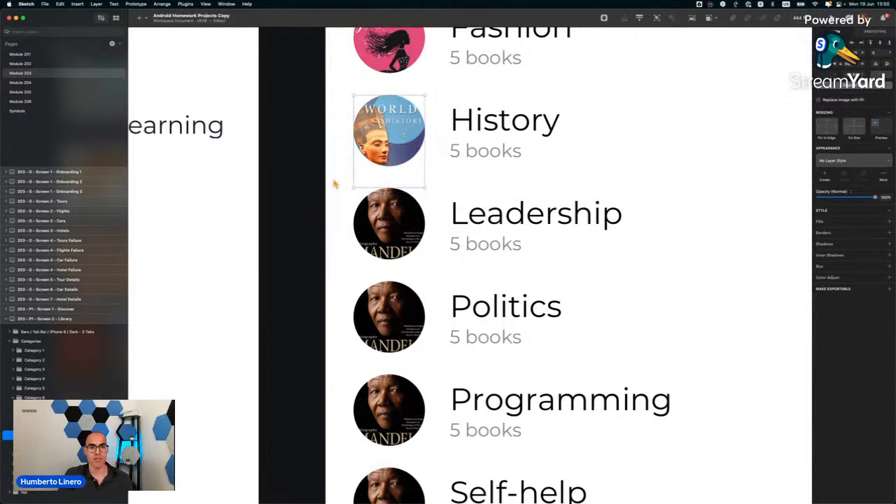
left_click(301, 189)
Switch to Microsoft Edge and change the image search to "leadership book cover" for the Leadership category.
scroll(299, 191, "down", 3)
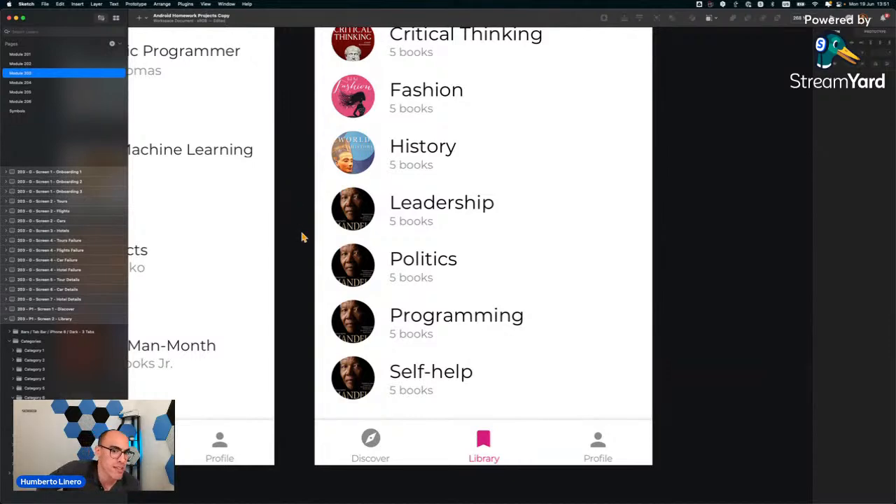
scroll(302, 237, "down", 3)
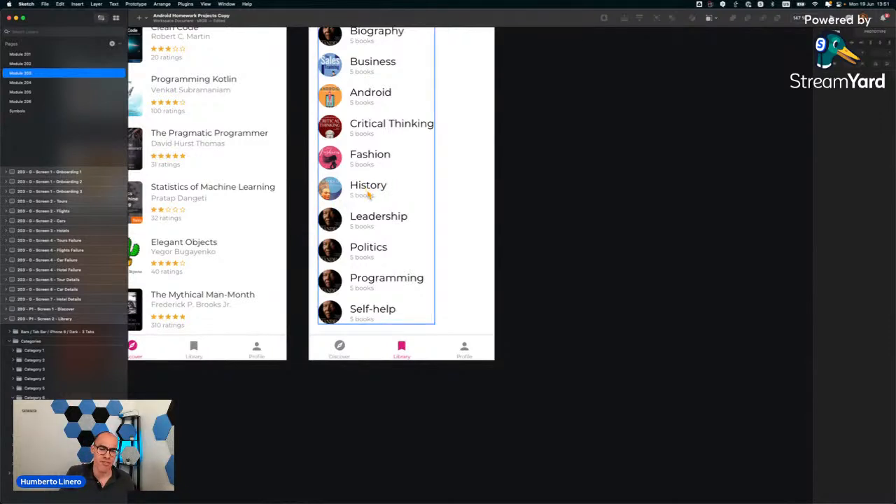
scroll(303, 198, "left", 1)
scroll(304, 198, "down", 1)
key("super+Tab")
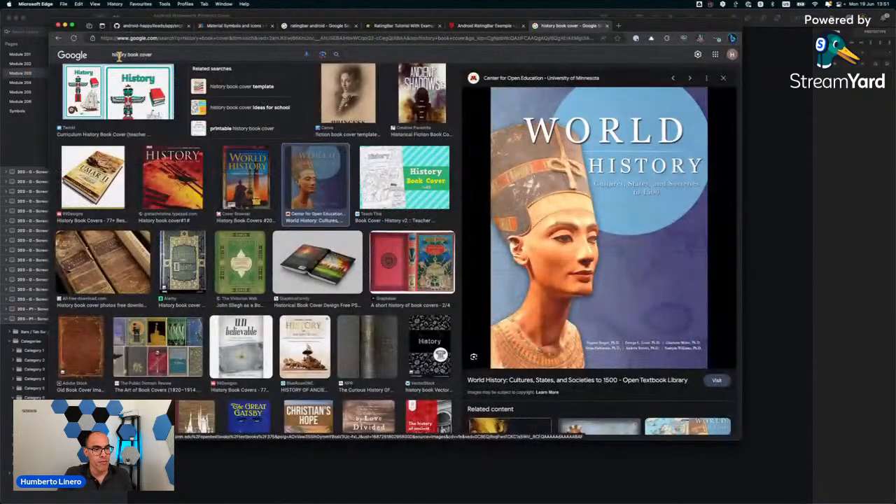
double_click(122, 54)
type("leadd")
key("BackSpace")
type("ership")
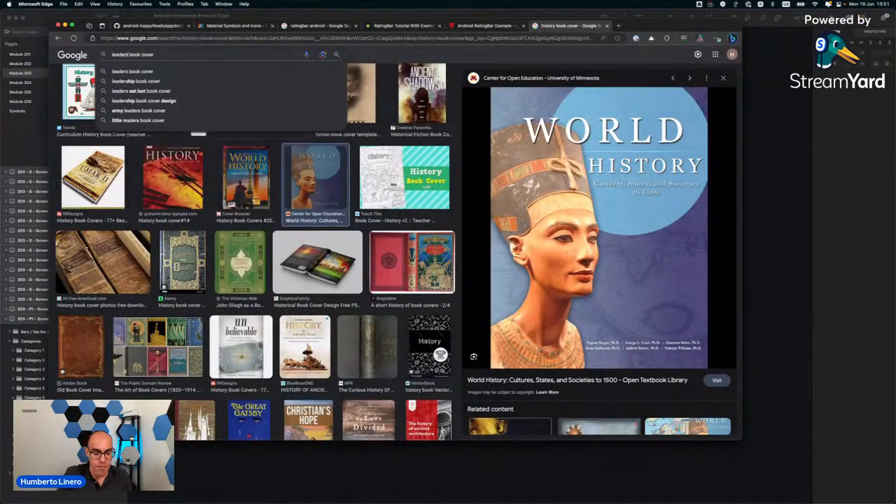
key("Return")
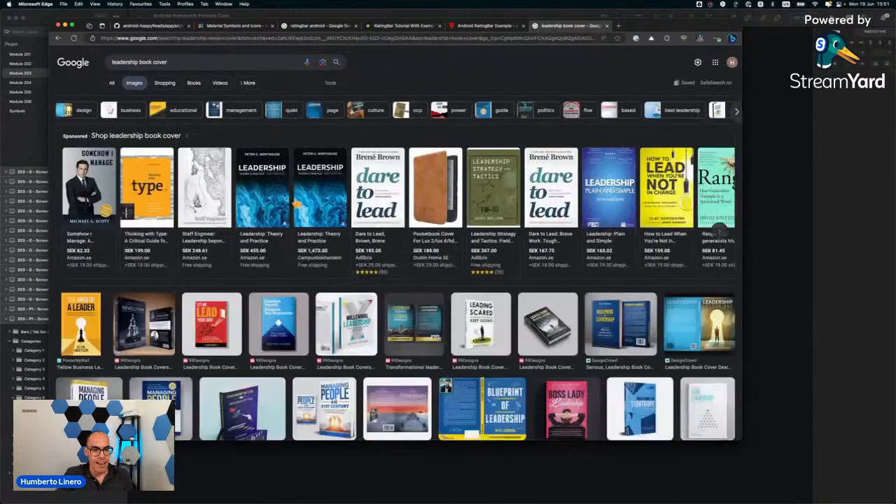
Look through the leadership book cover image results for a cover that suits the Leadership category.
scroll(236, 358, "down", 2)
scroll(241, 393, "down", 3)
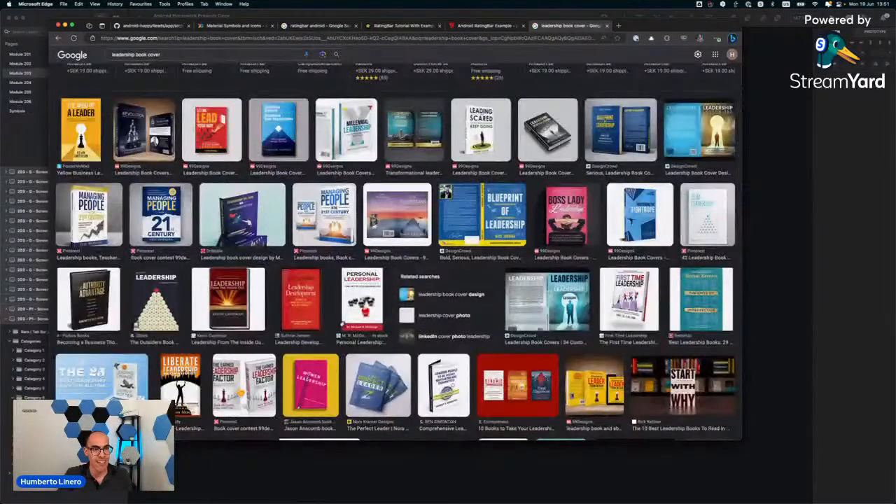
left_click(159, 26)
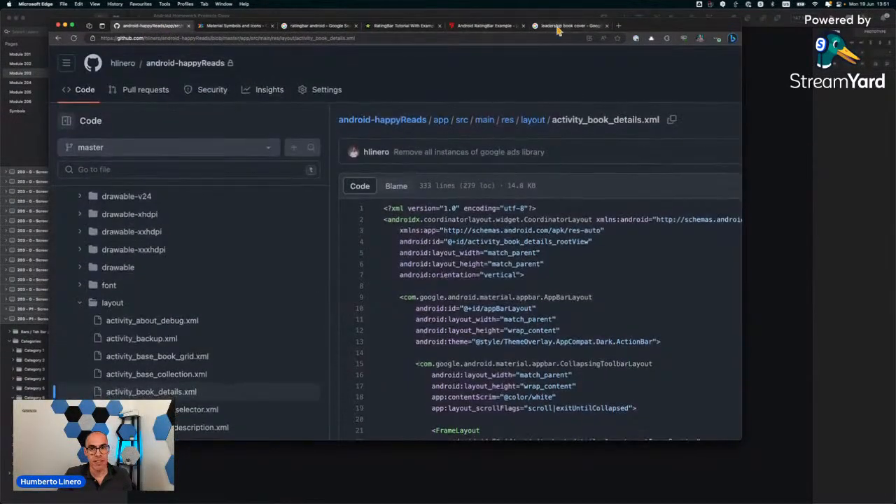
left_click(564, 26)
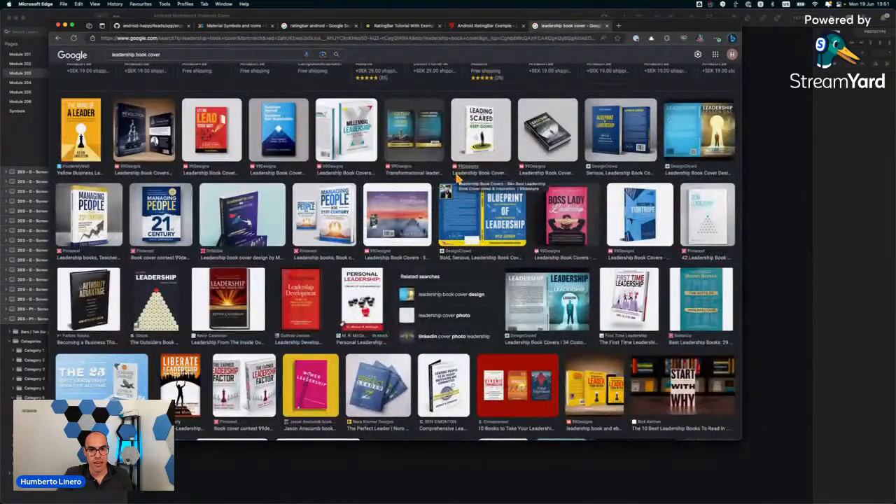
Switch to Terminal, open a new shell tab in the edu-content folder, and move the window off the design screen.
key("super+Tab")
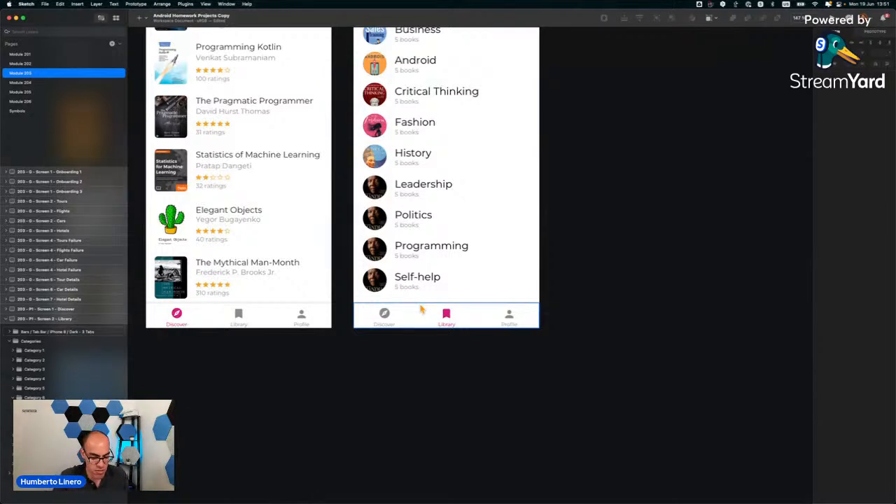
key("super+space")
type("ter")
key("Return")
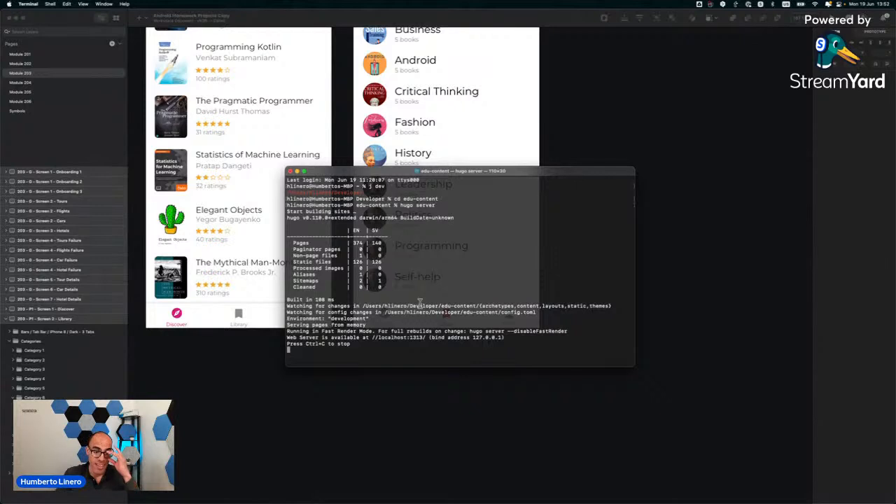
key("super+t")
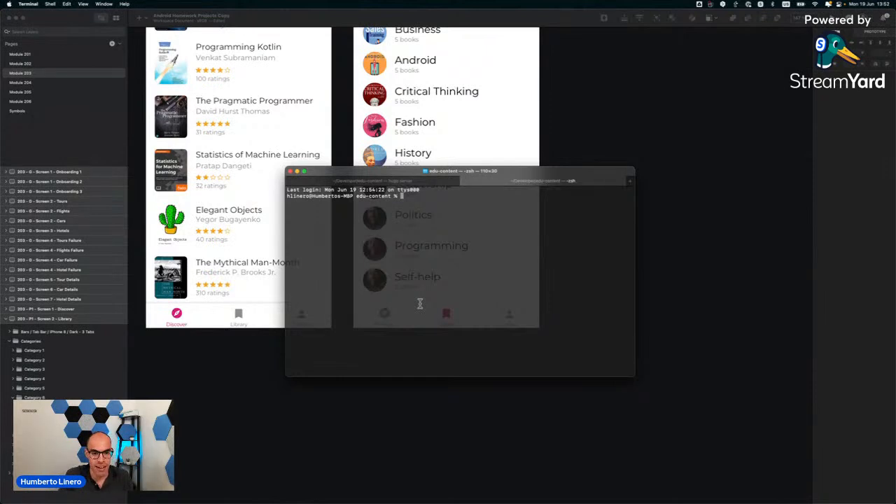
left_click_drag(449, 172, 0, 168)
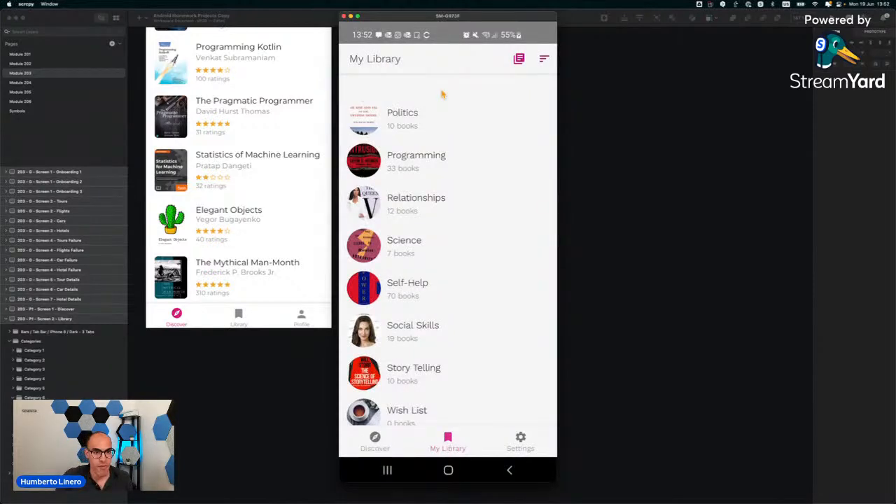
Move the Sketch canvas to an empty area and centre the mirrored phone's scrcpy window over it.
left_click_drag(452, 17, 0, 137)
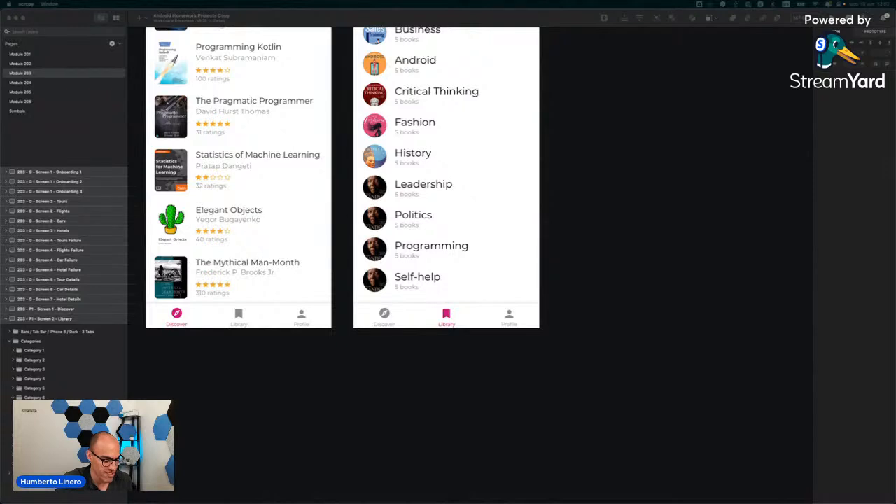
left_click_drag(0, 238, 684, 31)
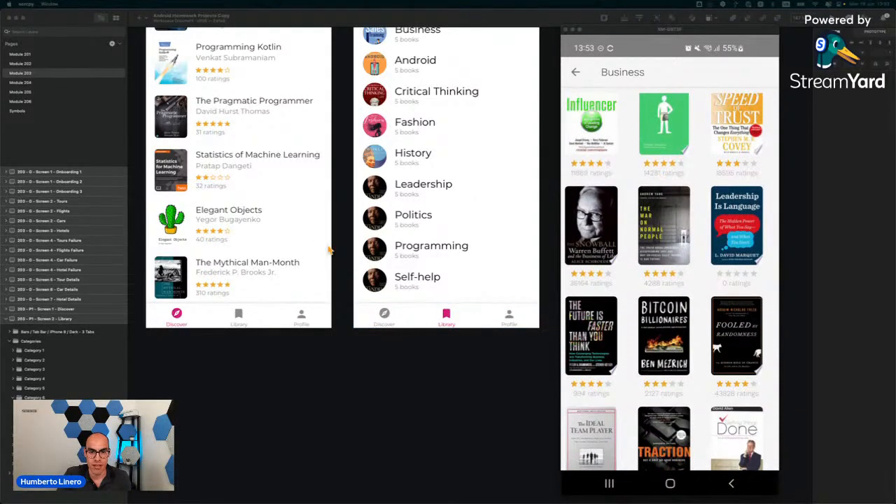
left_click(342, 339)
scroll(379, 374, "down", 10)
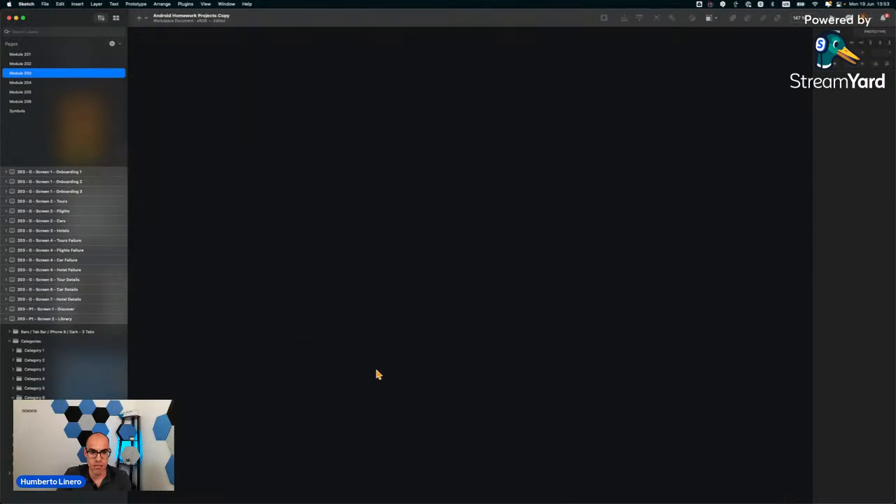
key("super+Tab")
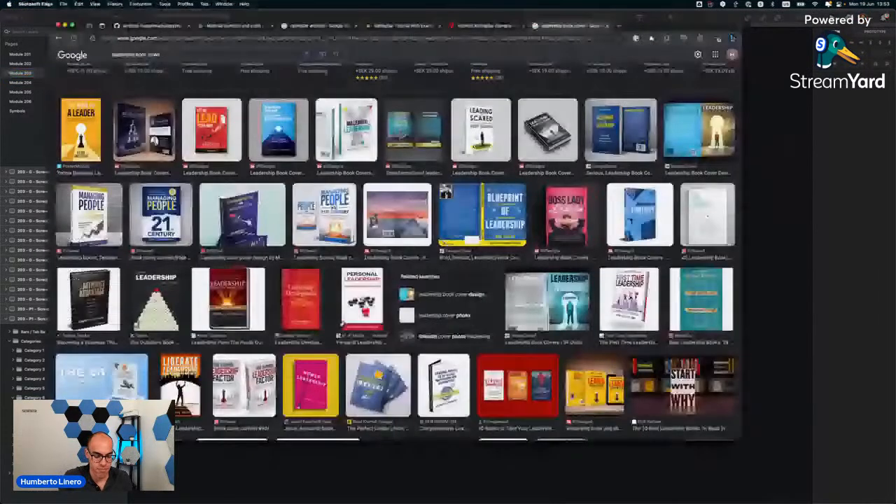
key("super+Tab")
key("super+Tab")
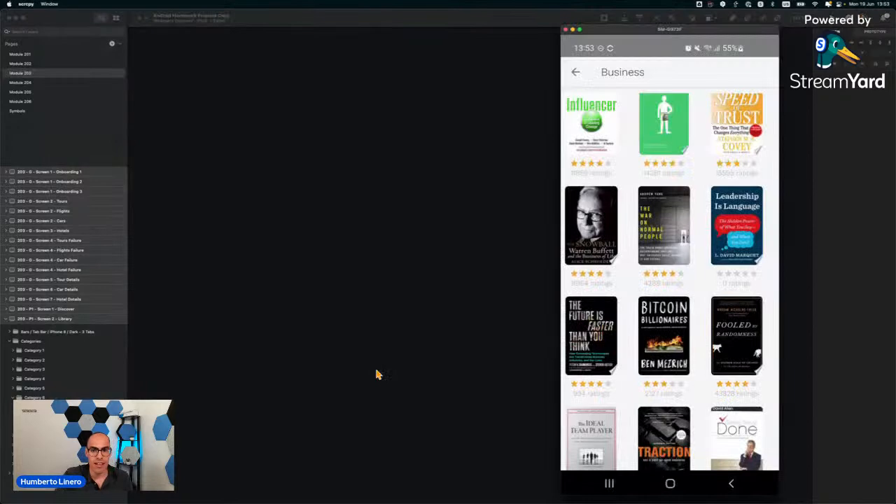
left_click_drag(686, 32, 509, 32)
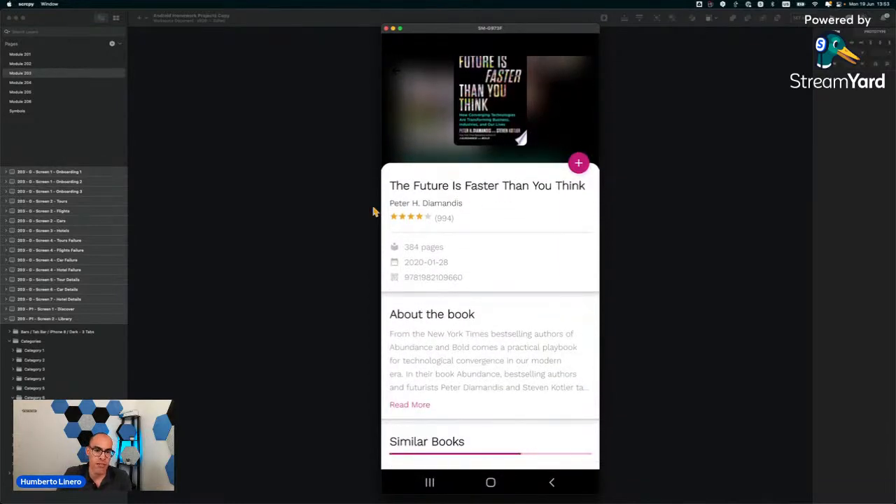
Review the details page of The Future Is Faster Than You Think and bring up its collection selection.
scroll(468, 270, "down", 2)
scroll(468, 270, "down", 3)
left_click(468, 270)
scroll(468, 270, "down", 5)
right_click(468, 270)
scroll(468, 270, "up", 5)
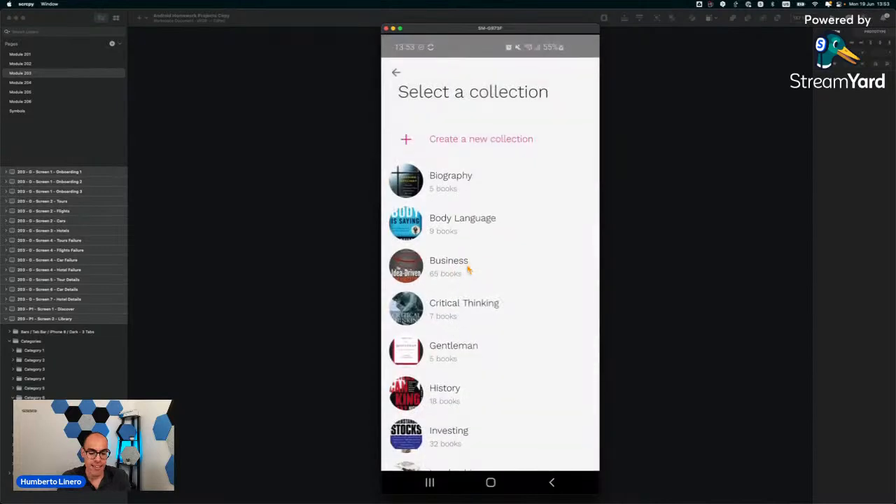
Look through the available collections and add The Future Is Faster Than You Think to the Business collection.
scroll(468, 269, "down", 5)
scroll(469, 270, "down", 5)
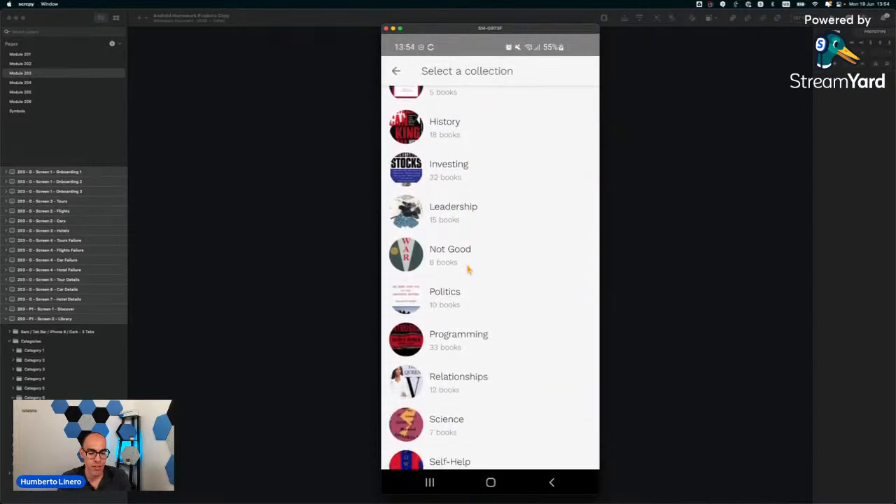
scroll(469, 270, "up", 7)
scroll(469, 269, "up", 3)
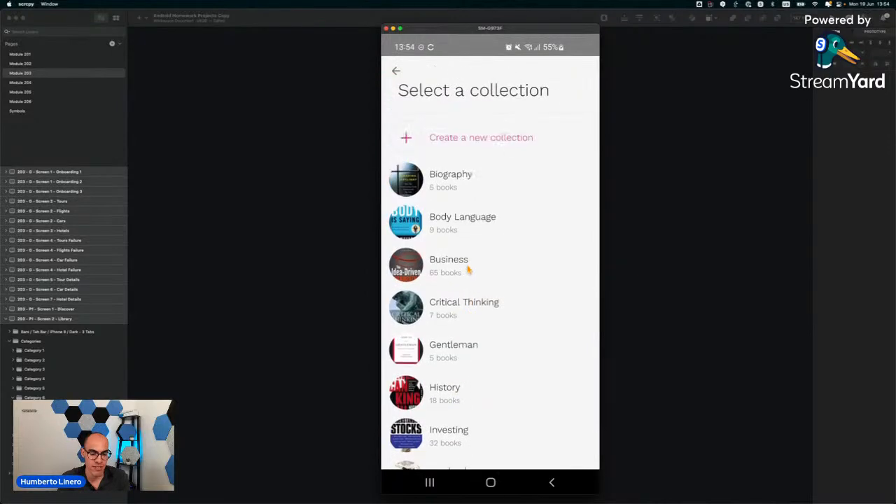
scroll(468, 269, "down", 1)
left_click(469, 269)
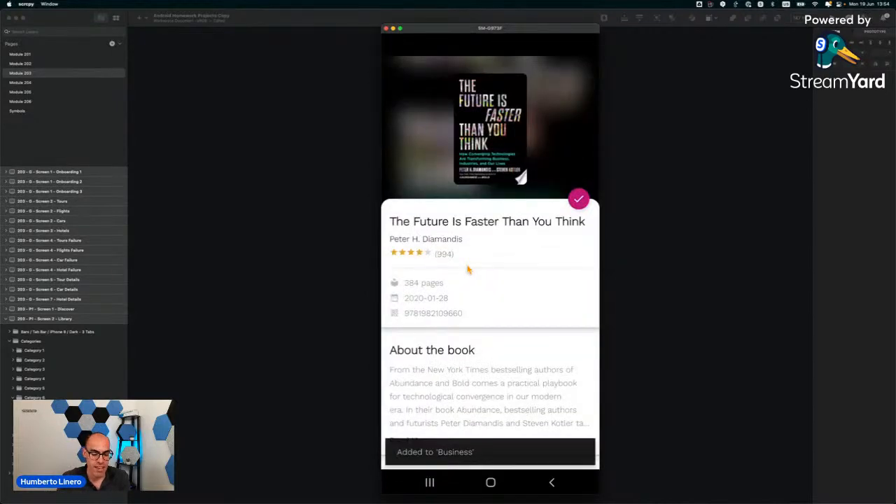
Return to My Library, look over the collections, and view the books in the Biography collection.
right_click(469, 270)
right_click(469, 270)
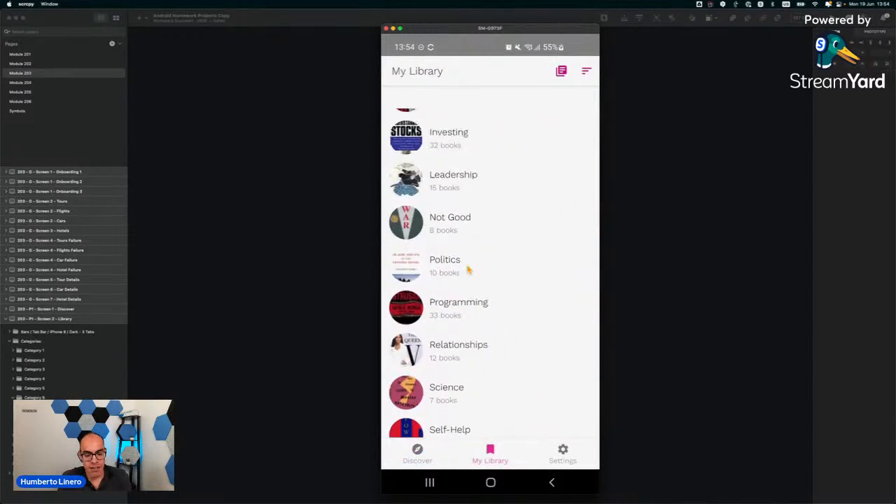
scroll(468, 270, "down", 2)
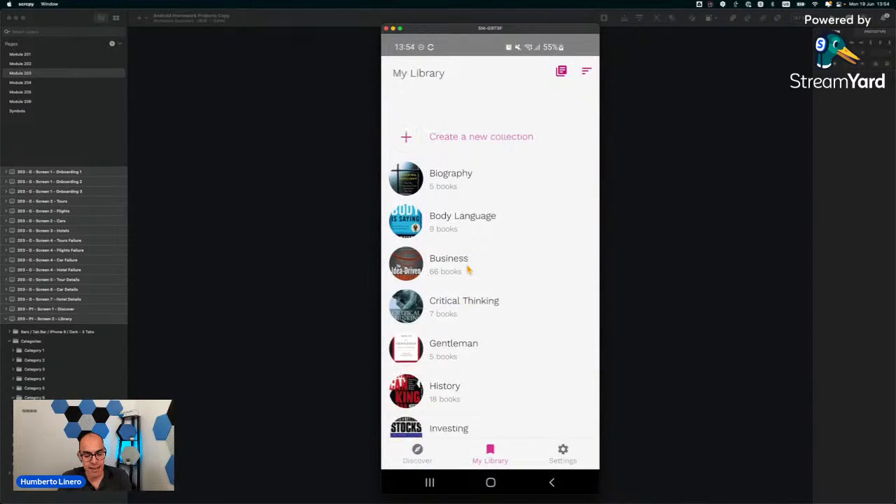
scroll(468, 270, "up", 2)
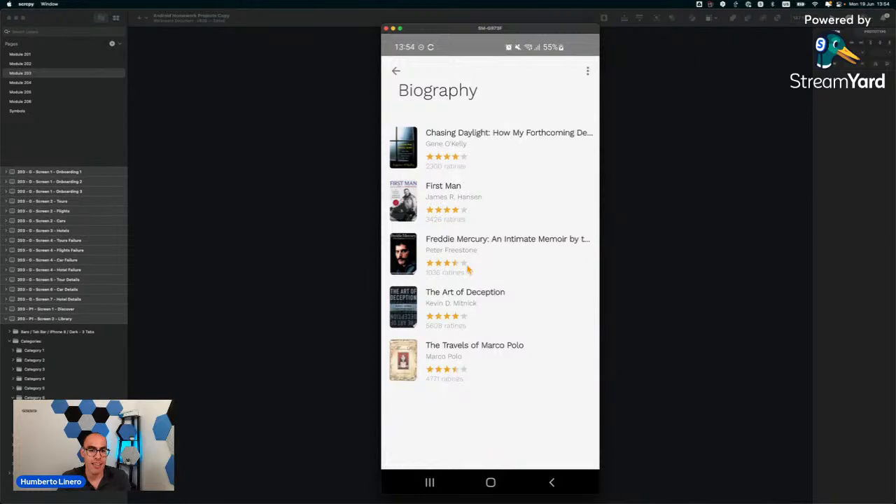
scroll(468, 270, "down", 2)
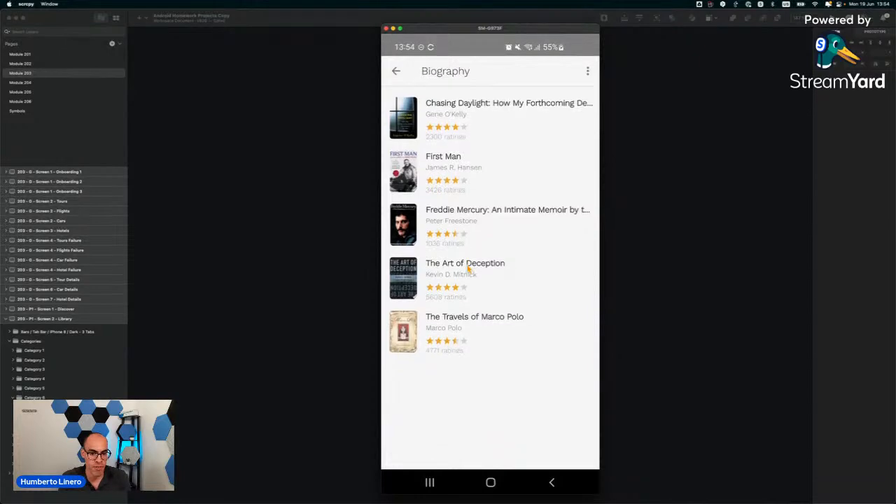
View the full details page of the Freddie Mercury memoir and return to the Biography collection.
left_click(441, 219)
scroll(441, 219, "down", 5)
scroll(441, 219, "down", 3)
scroll(441, 222, "up", 8)
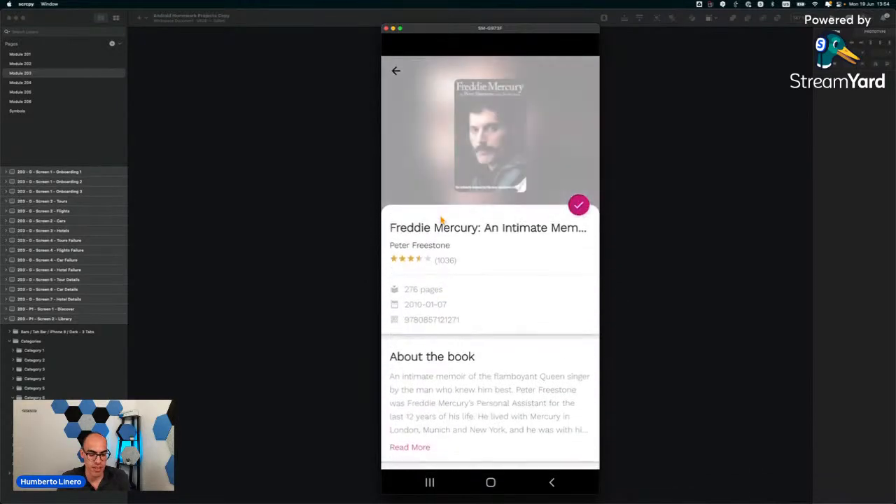
right_click(441, 220)
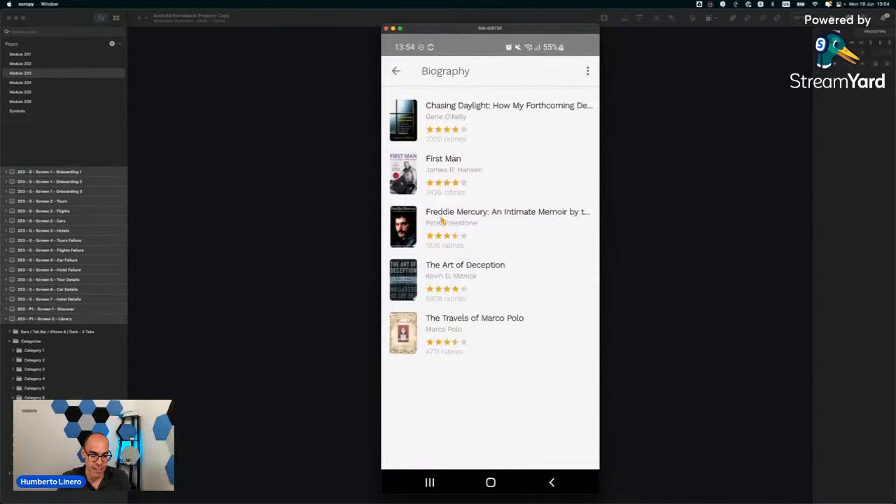
Go back to My Library, examine the books in the Politics collection, and return to the collection list.
right_click(442, 220)
scroll(441, 220, "down", 5)
scroll(441, 219, "up", 3)
scroll(442, 219, "down", 1)
scroll(443, 221, "up", 1)
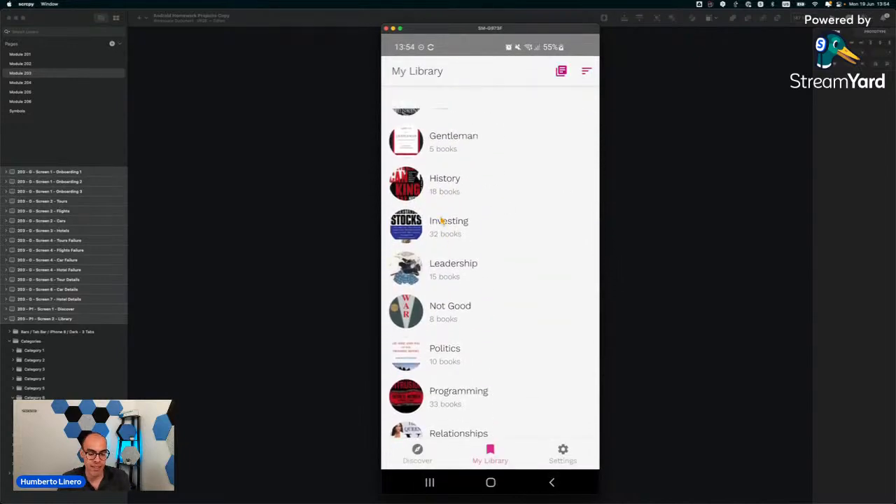
left_click(442, 221)
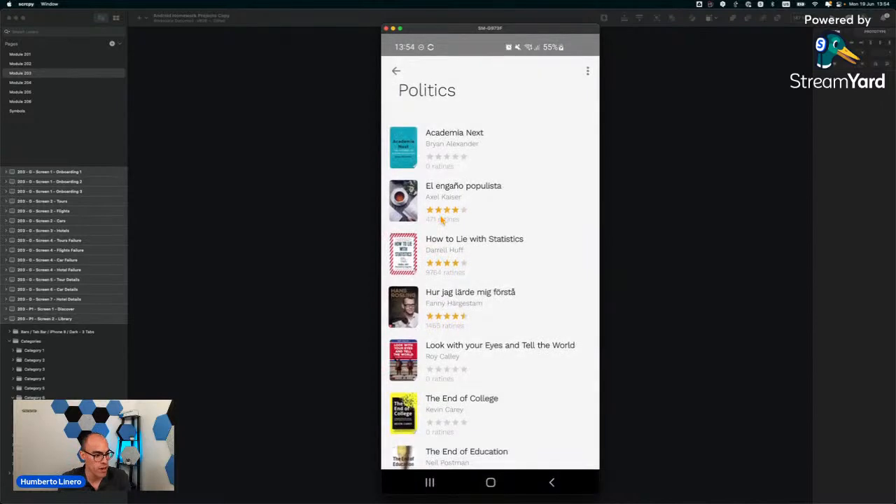
scroll(441, 219, "down", 5)
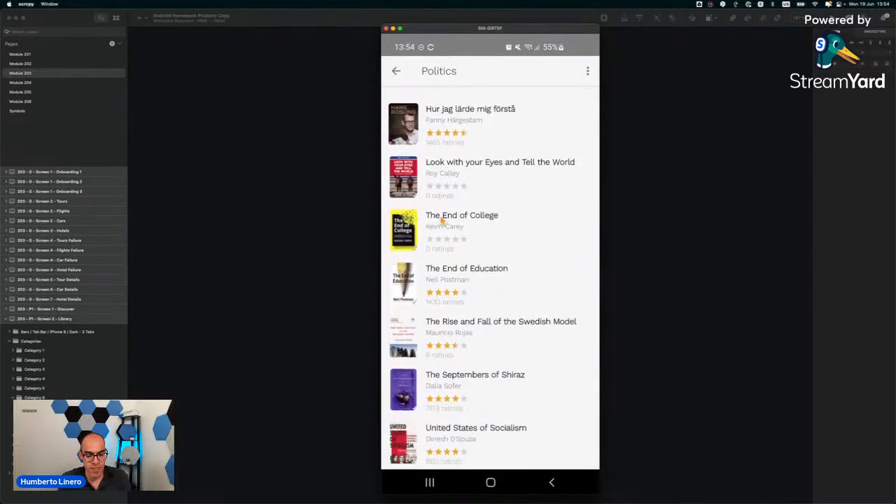
right_click(442, 220)
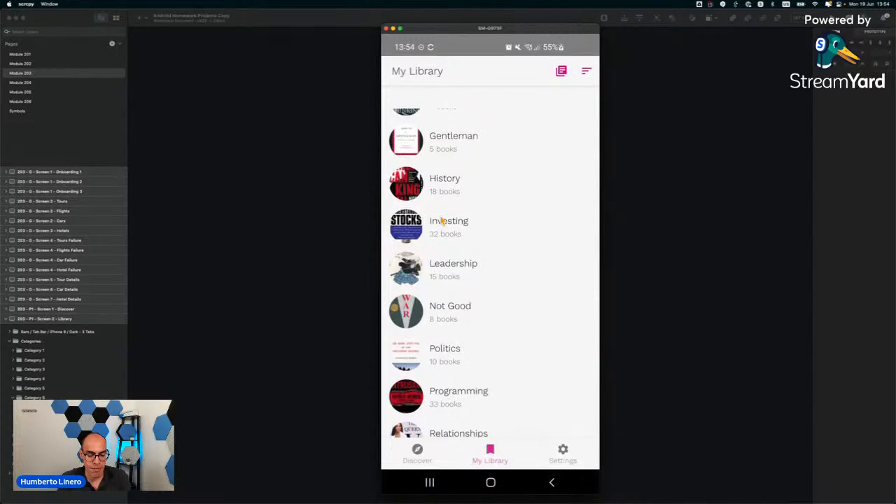
View the Self-Help collection, show the available actions for the book Anxious to Please, and dismiss them.
left_click(442, 220)
scroll(442, 220, "down", 10)
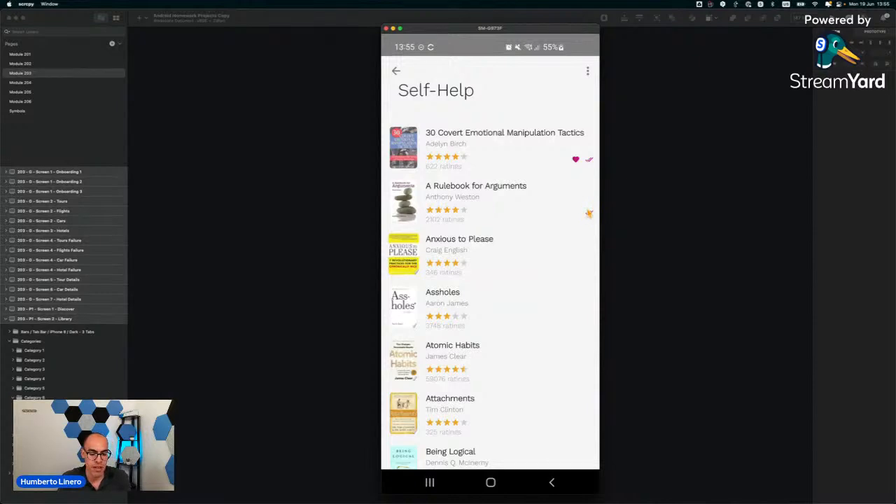
left_click(535, 254)
left_click(536, 253)
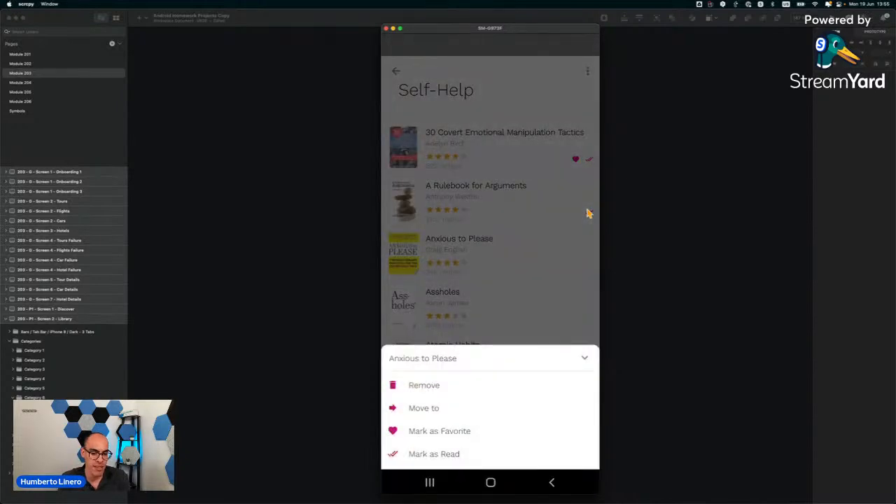
left_click(589, 214)
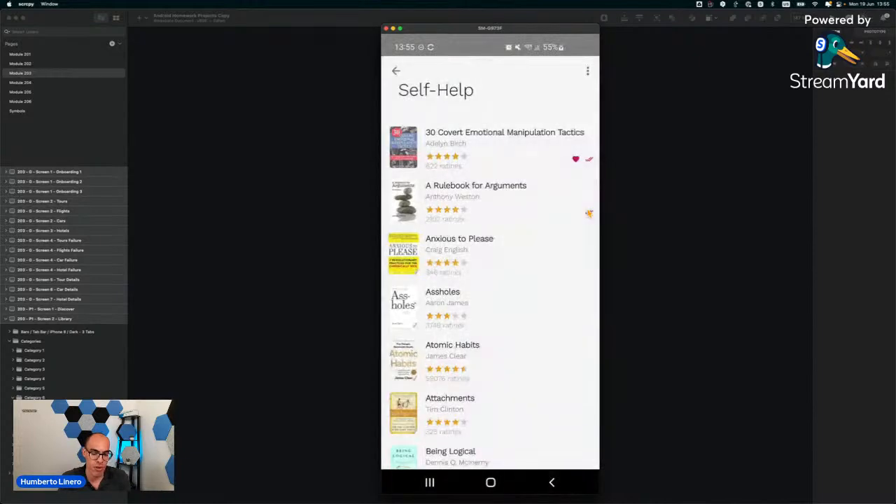
right_click(588, 214)
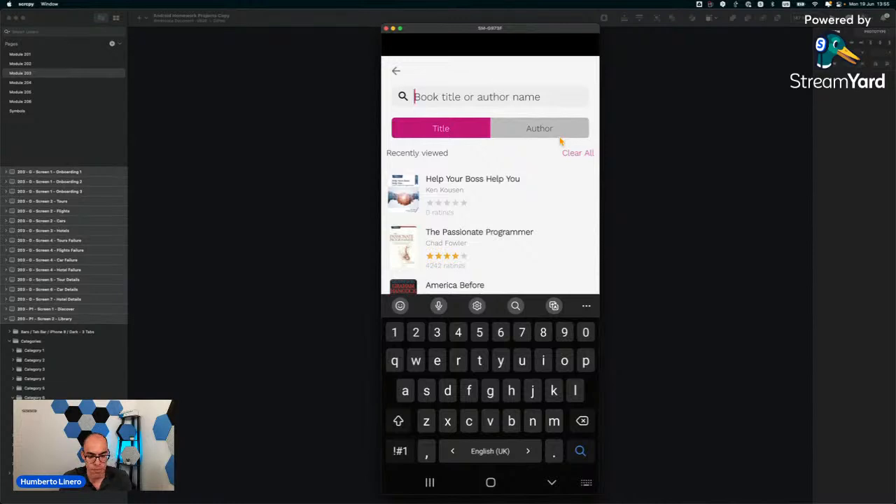
Search book titles for "harry potter", view the details of Harry Potter: De Volledige Collectie (1-7), and return to Discover.
type("harry potter")
key("Return")
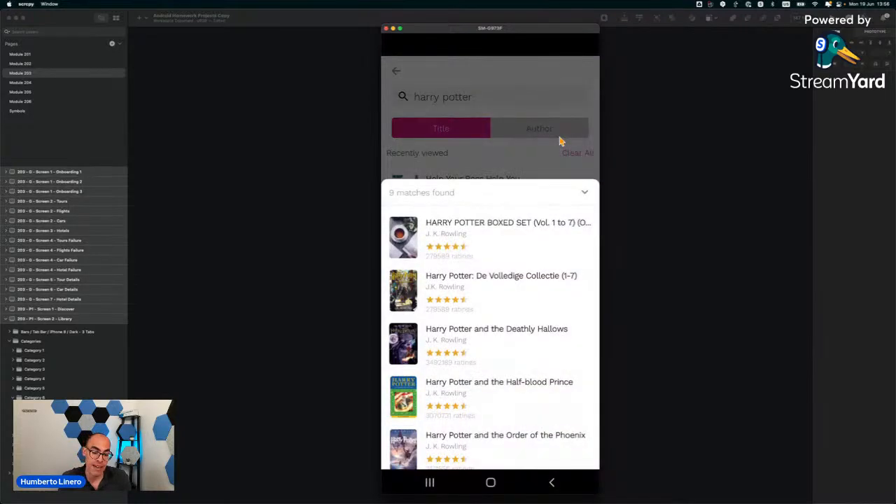
scroll(560, 141, "down", 5)
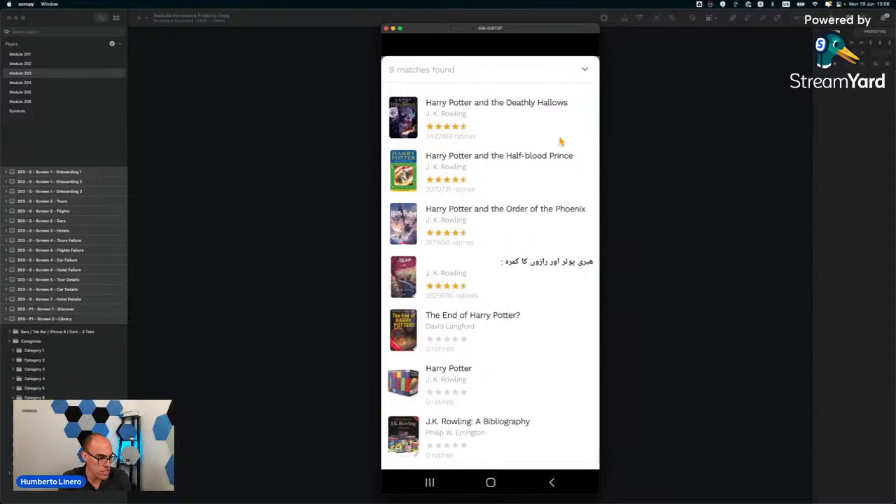
scroll(560, 142, "up", 5)
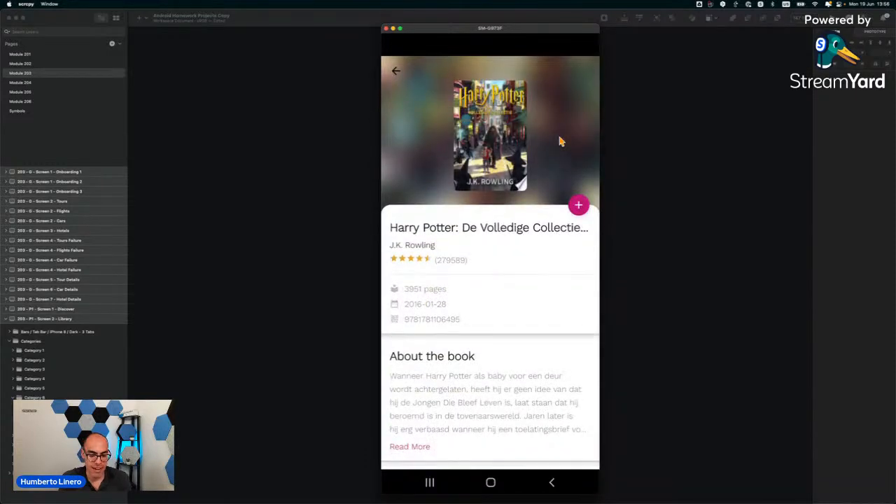
scroll(561, 142, "down", 3)
scroll(560, 141, "up", 3)
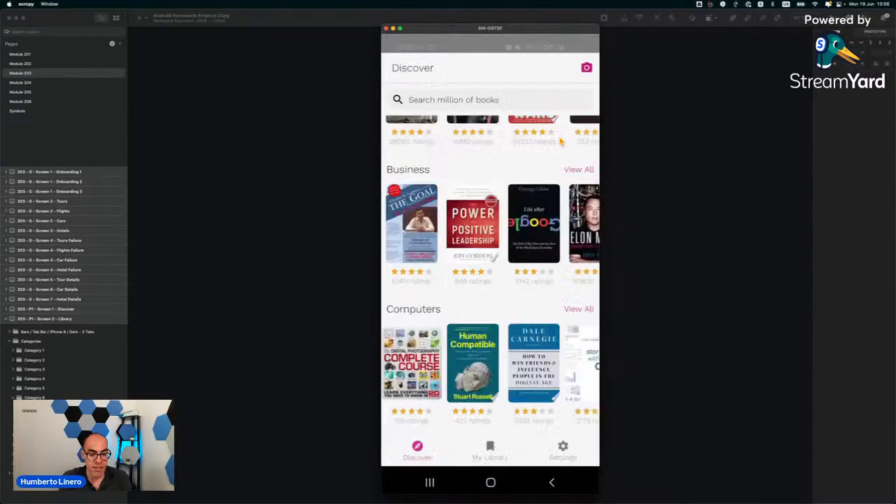
Examine the Discover screen and the details page of Exercises for Programmers, and return to the Discover and Library mockups in Sketch.
scroll(560, 141, "up", 5)
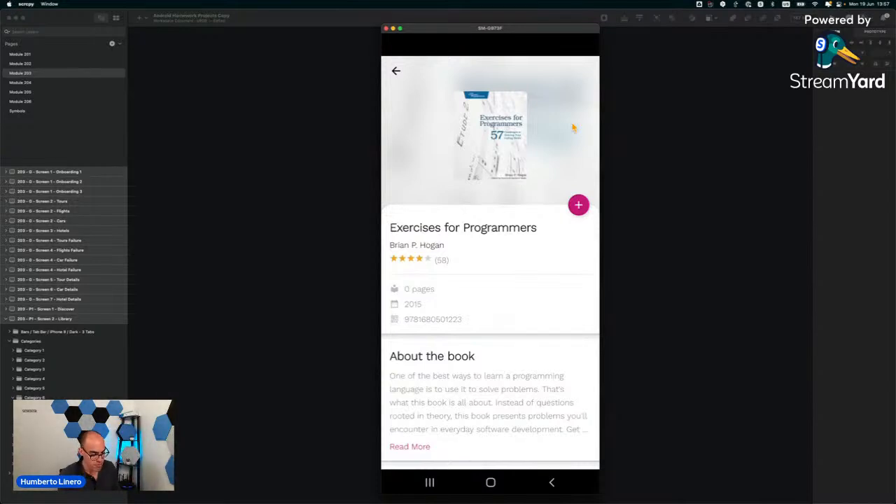
scroll(573, 127, "down", 1)
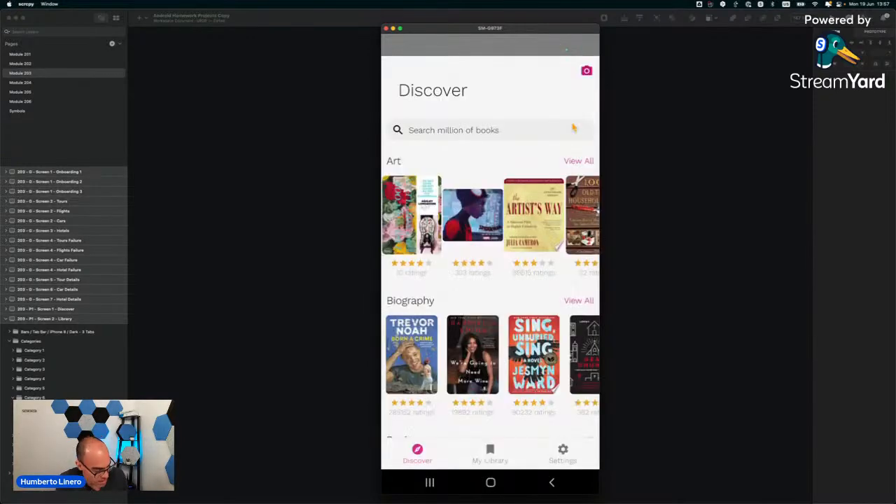
left_click(241, 203)
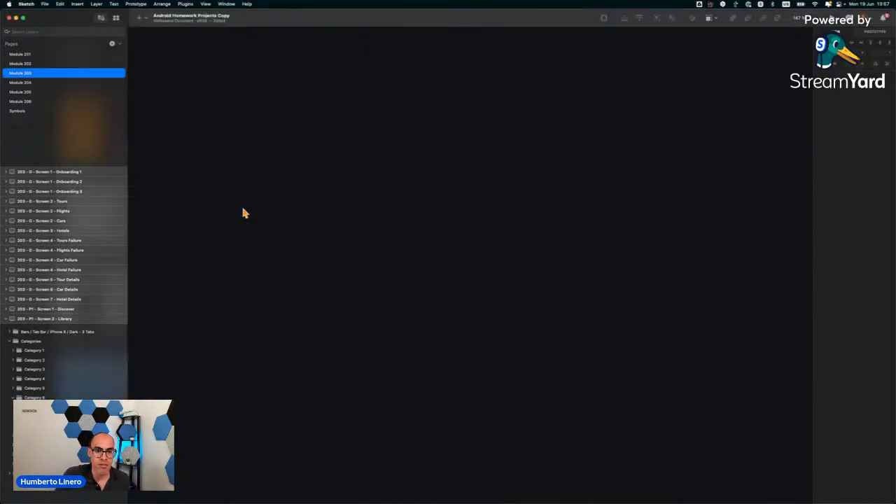
scroll(287, 209, "up", 5)
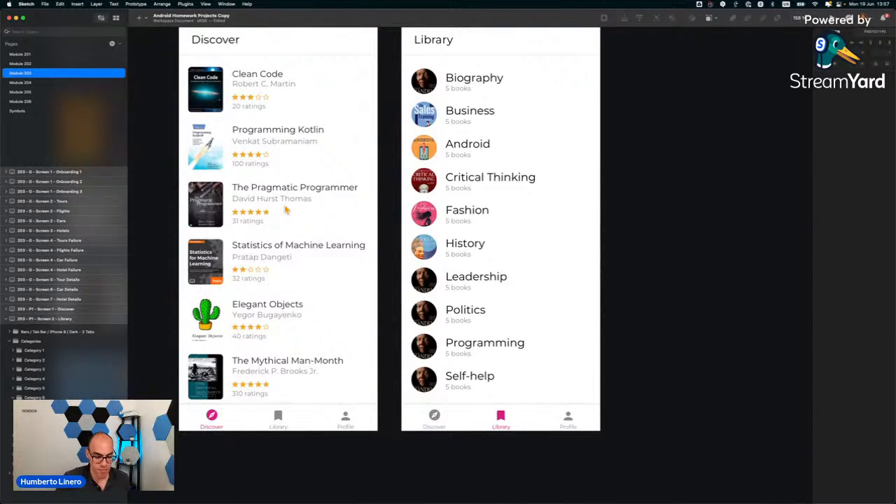
Compare the Discover and Library mockups with the real app's My Library screen on the mirrored phone.
key("super+Tab")
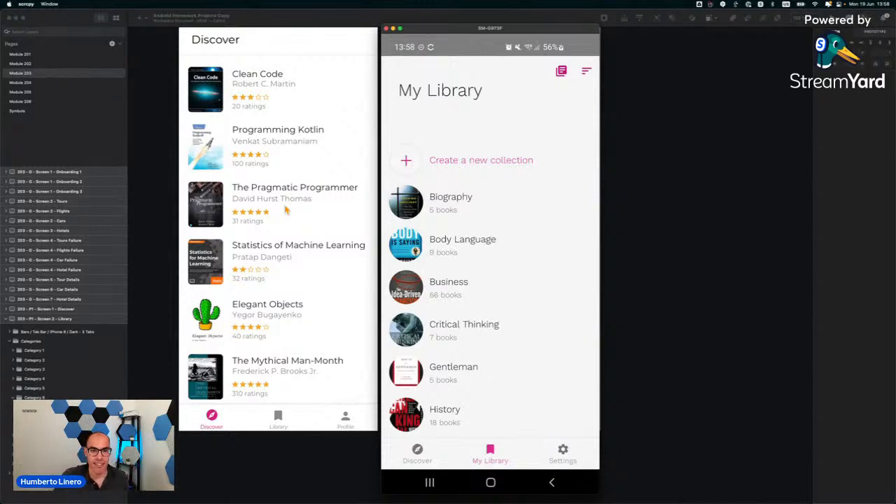
left_click(161, 201)
scroll(161, 201, "down", 5)
scroll(161, 201, "left", 2)
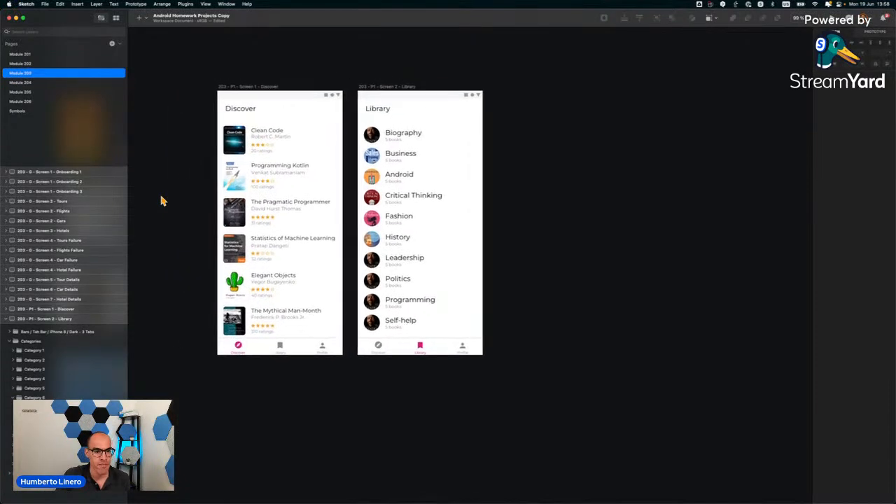
scroll(161, 201, "up", 5)
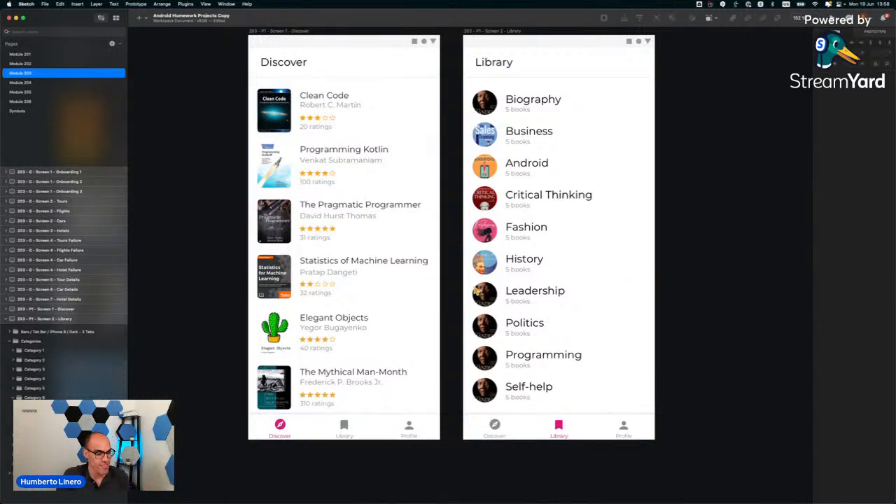
key("super+Tab")
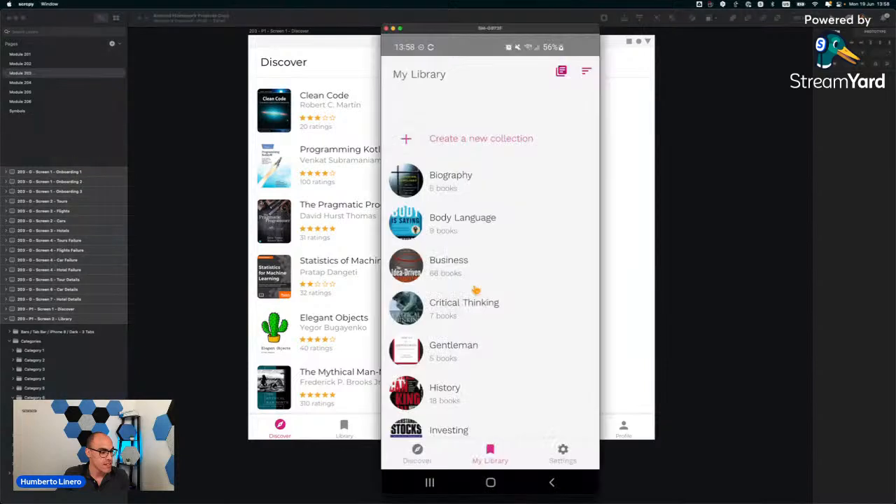
key("super+Tab")
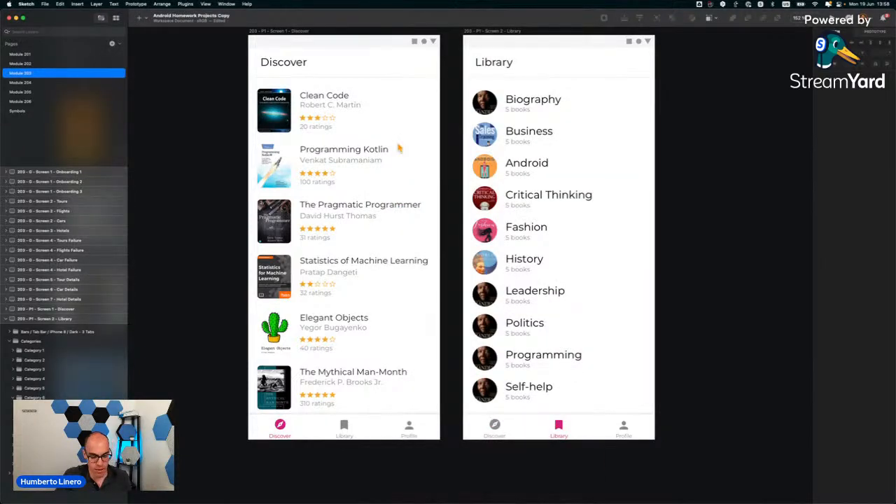
key("super+Tab")
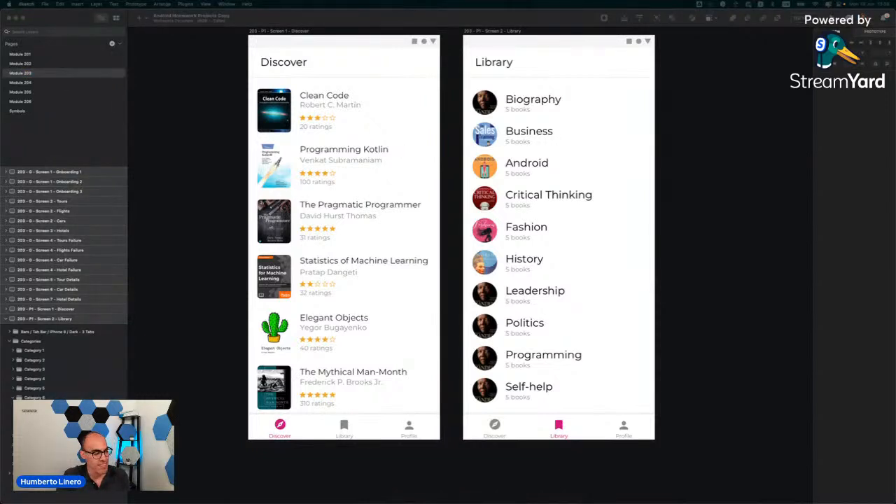
key("super+Tab")
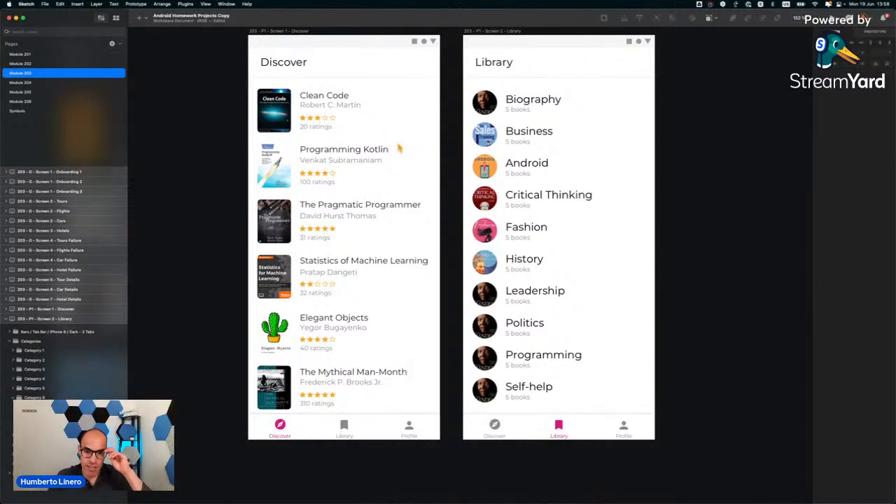
Switch to the browser's "leadership book cover" image results and copy the full Digital Leadership cover image.
scroll(540, 280, "right", 3)
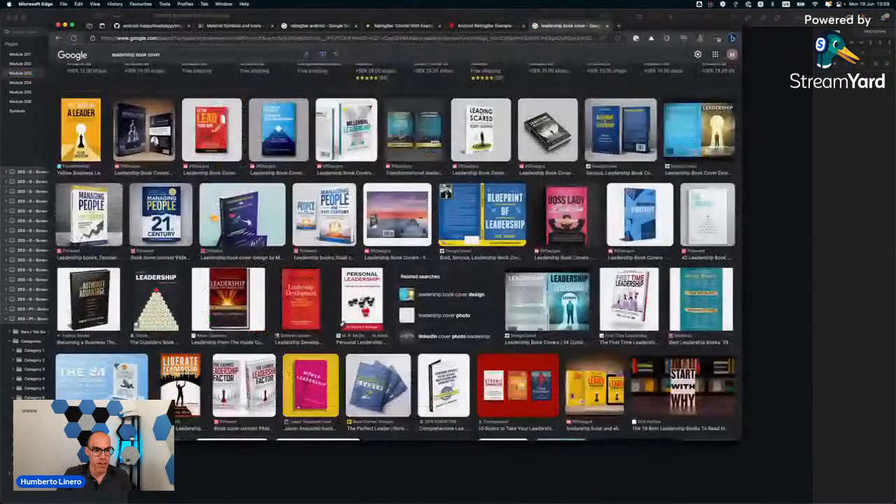
scroll(178, 291, "down", 1)
scroll(179, 291, "down", 5)
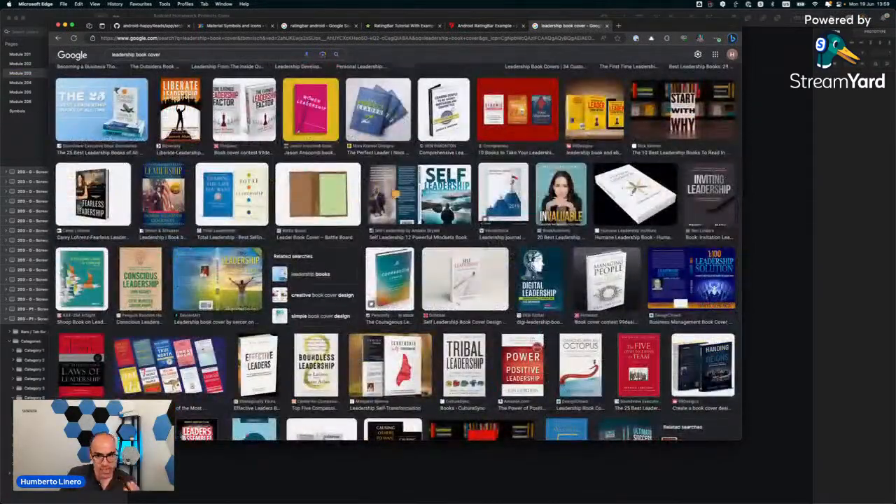
scroll(435, 191, "down", 4)
scroll(435, 191, "up", 1)
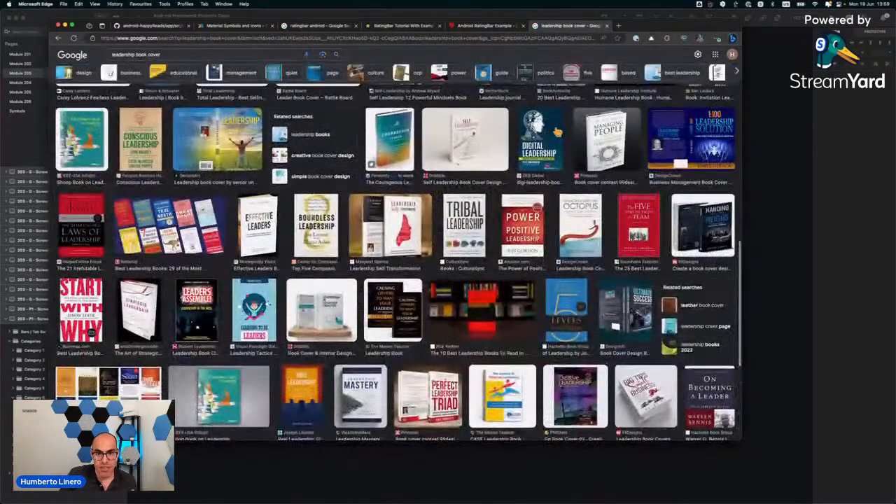
left_click(534, 145)
right_click(601, 230)
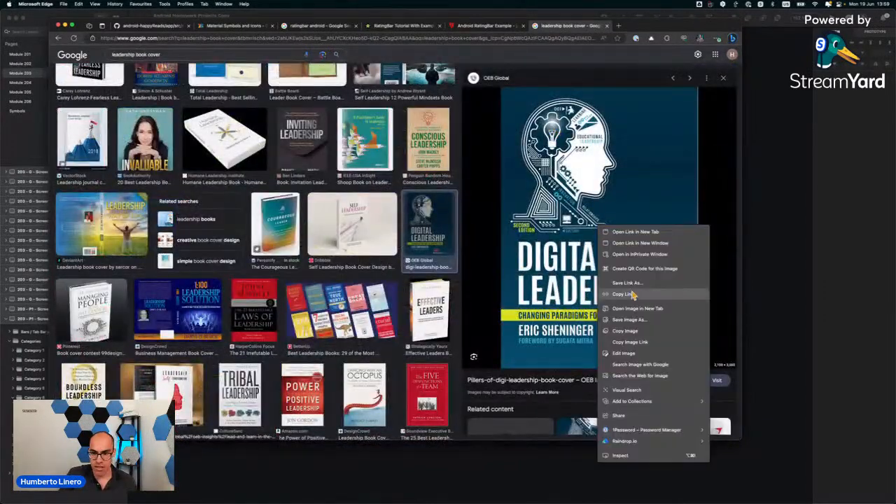
left_click(626, 326)
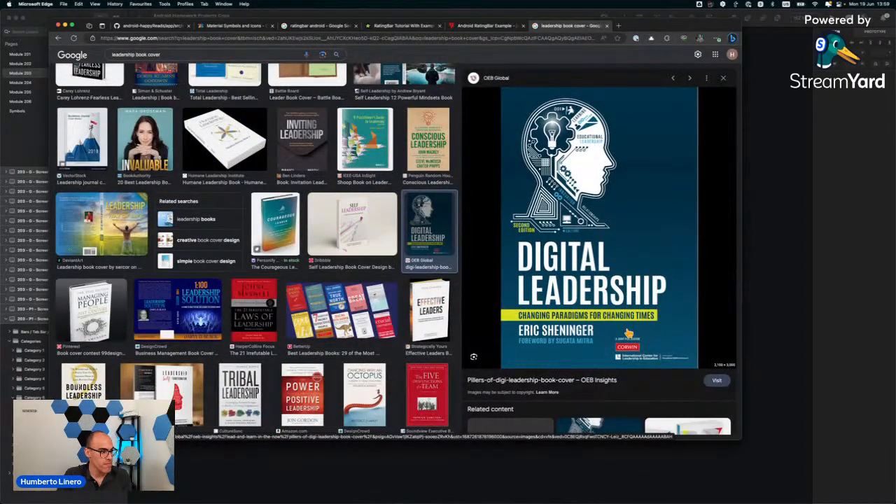
Return to Sketch and paste the Digital Leadership cover into the Library artboard.
key("super+Tab")
scroll(314, 180, "down", 3)
scroll(314, 180, "right", 2)
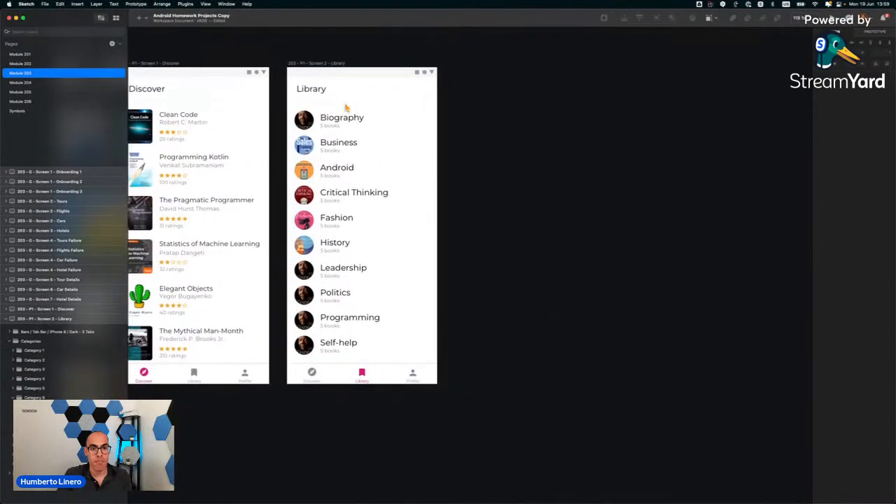
left_click(332, 67)
key("super+v")
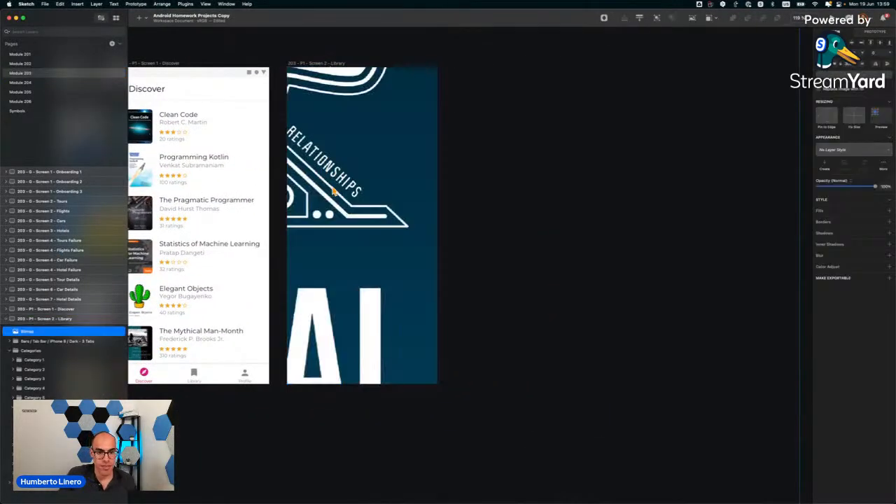
Scale the oversized Digital Leadership cover down proportionally until it fits inside the Library artboard.
scroll(333, 191, "down", 3)
scroll(334, 190, "down", 3)
left_click_drag(488, 408, 353, 249)
scroll(344, 246, "down", 3)
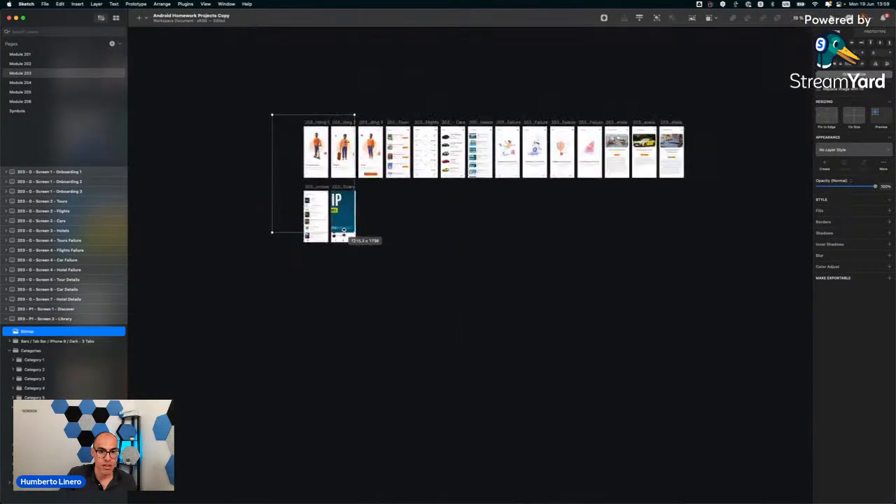
left_click_drag(270, 114, 336, 207)
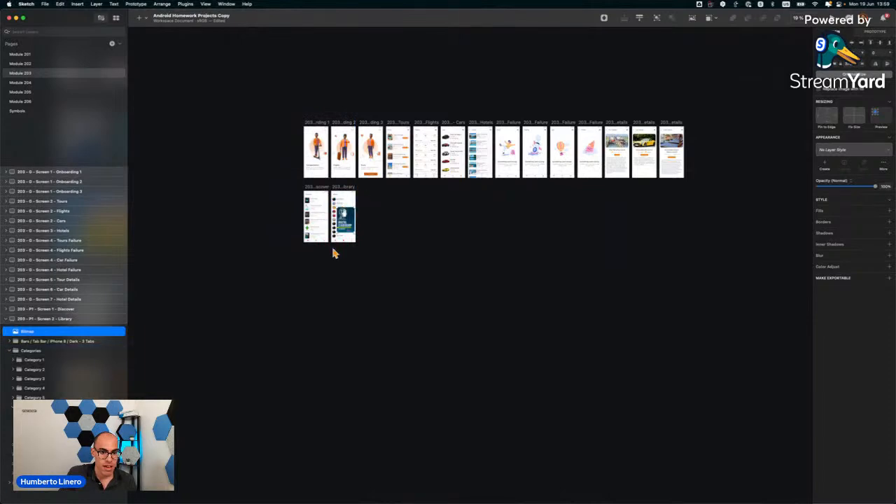
scroll(334, 251, "up", 5)
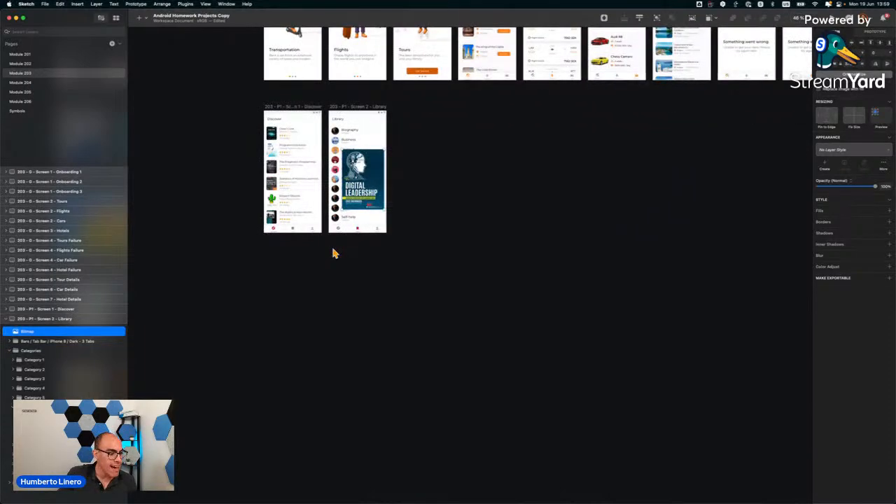
scroll(349, 182, "up", 5)
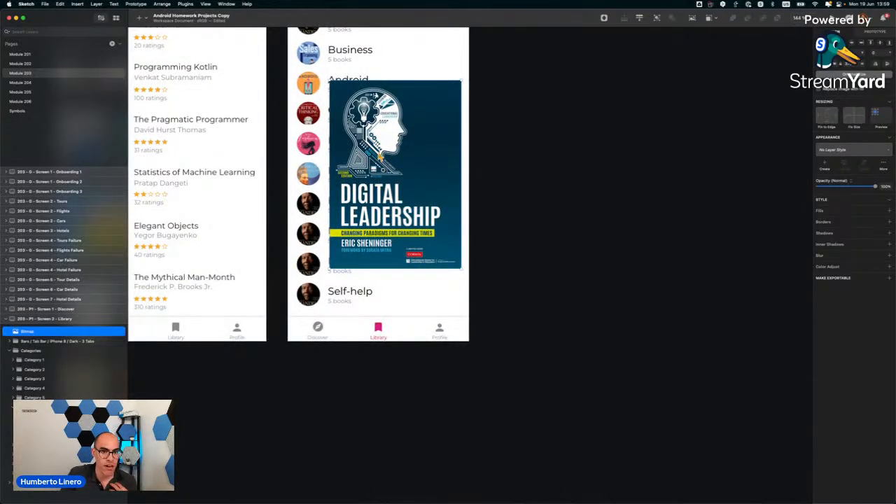
Place the cover over the Leadership category's thumbnail and shrink it to about the thumbnail's width.
left_click_drag(357, 140, 329, 252)
left_click_drag(427, 377, 323, 220)
scroll(296, 220, "up", 5)
scroll(296, 220, "up", 2)
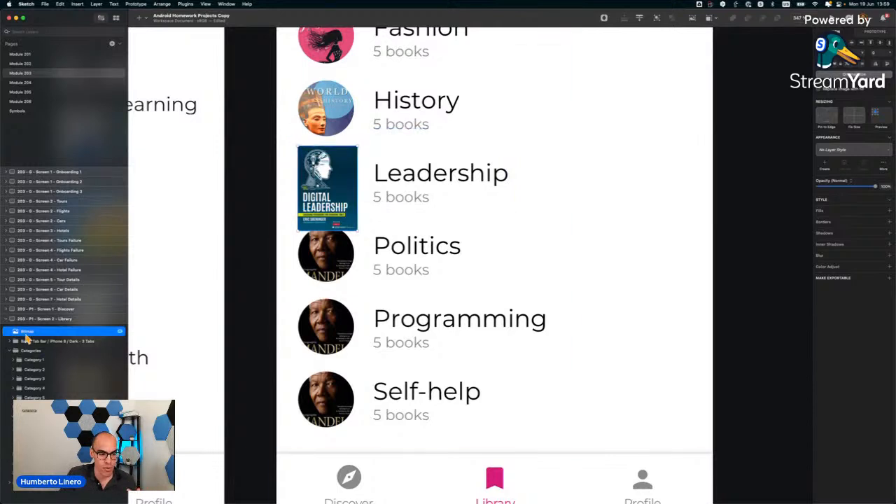
Move the cover's layer into the Leadership category's circular mask and delete the old placeholder image from it.
left_click_drag(28, 331, 42, 445)
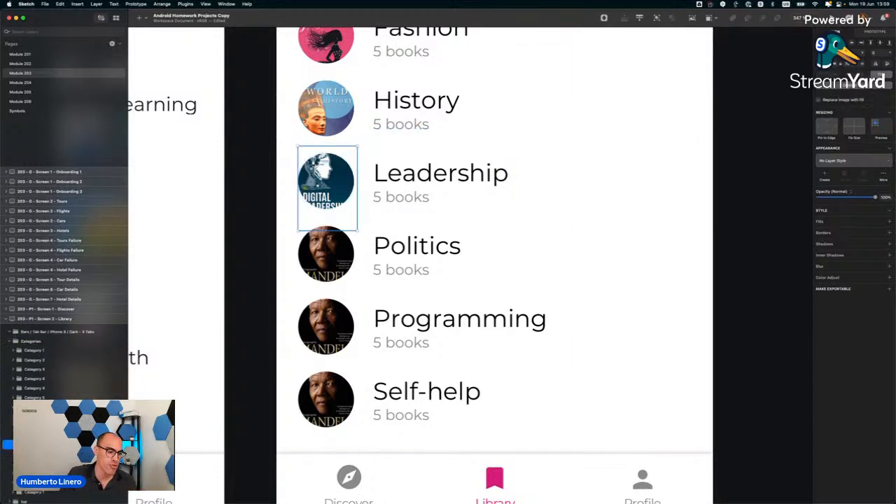
left_click(42, 454)
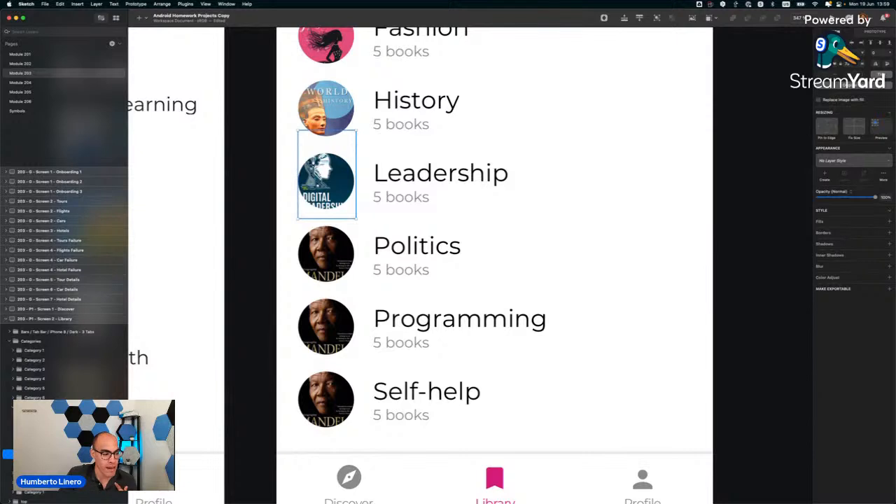
key("Delete")
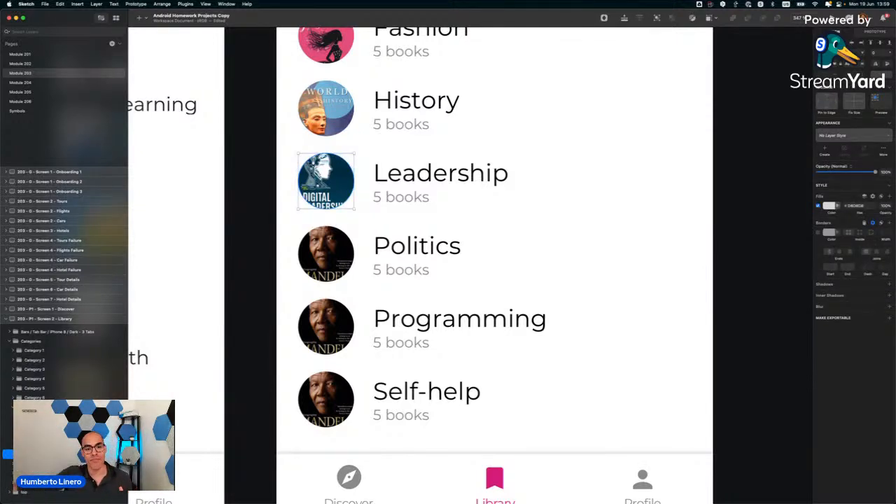
Reposition and slightly shrink the cover within the Leadership circle so that the head artwork and title are framed.
left_click(333, 193)
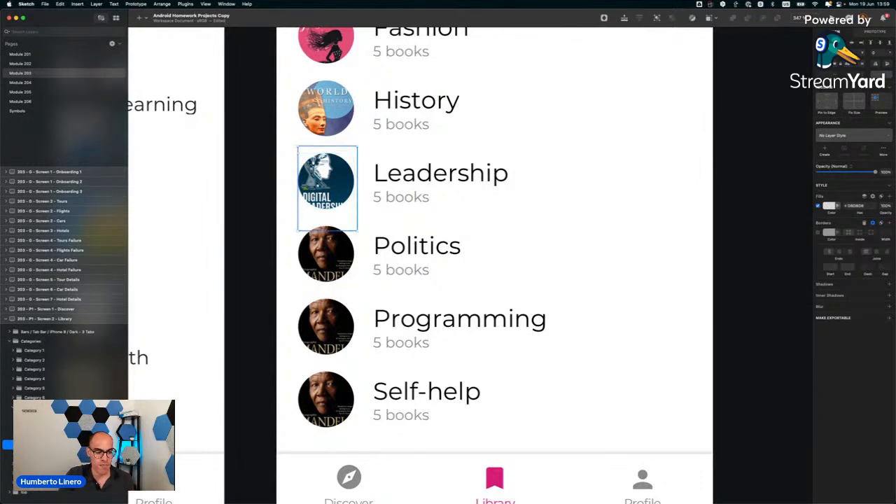
mouse_move(319, 184)
left_mouse_down()
mouse_move(327, 187)
mouse_move(319, 187)
left_mouse_up()
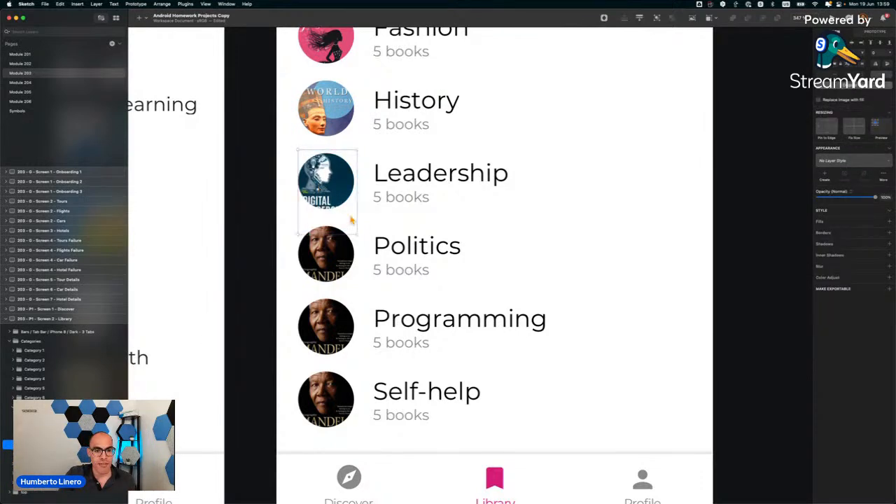
left_click_drag(357, 235, 353, 183)
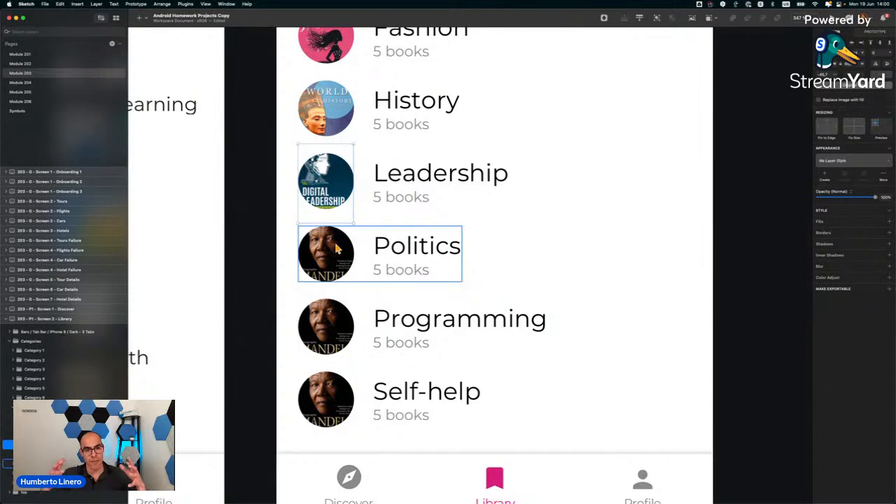
left_click(520, 216)
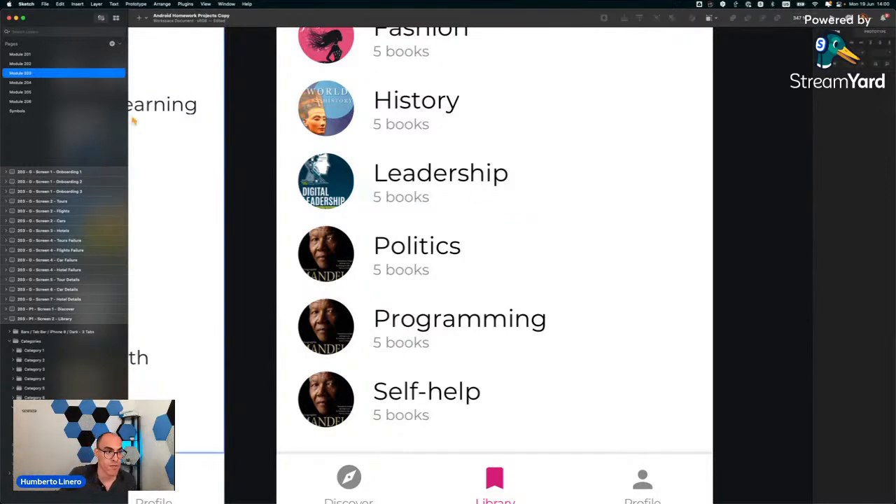
Look over the category, weather, GitHub profile and recipe screen designs on the Module 202 page and return to Module 203.
left_click(44, 63)
scroll(230, 167, "down", 5)
scroll(192, 220, "up", 6)
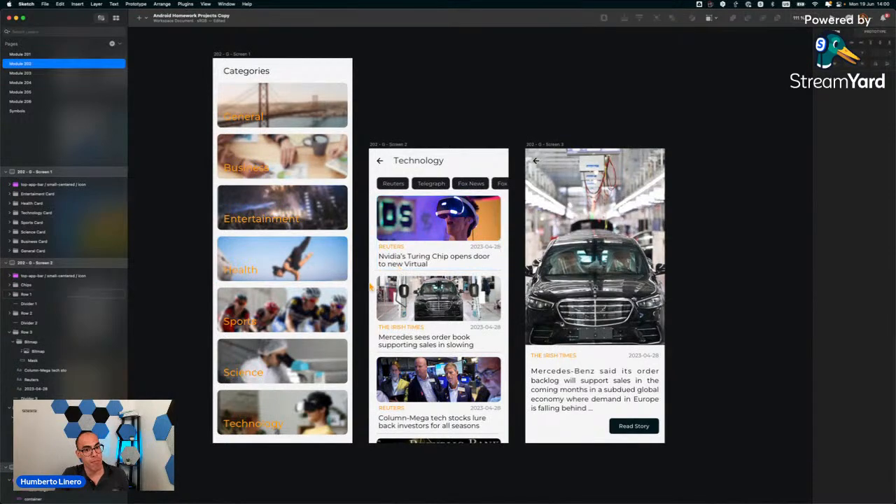
scroll(504, 280, "down", 10)
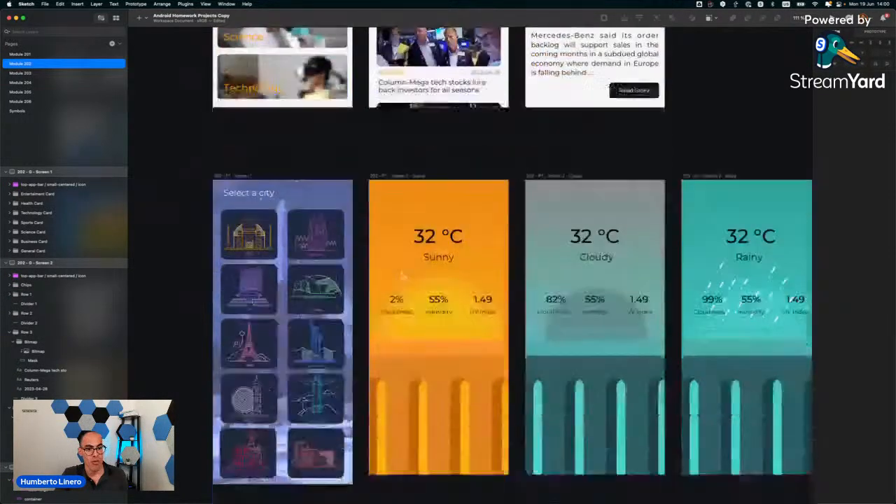
scroll(403, 277, "up", 1)
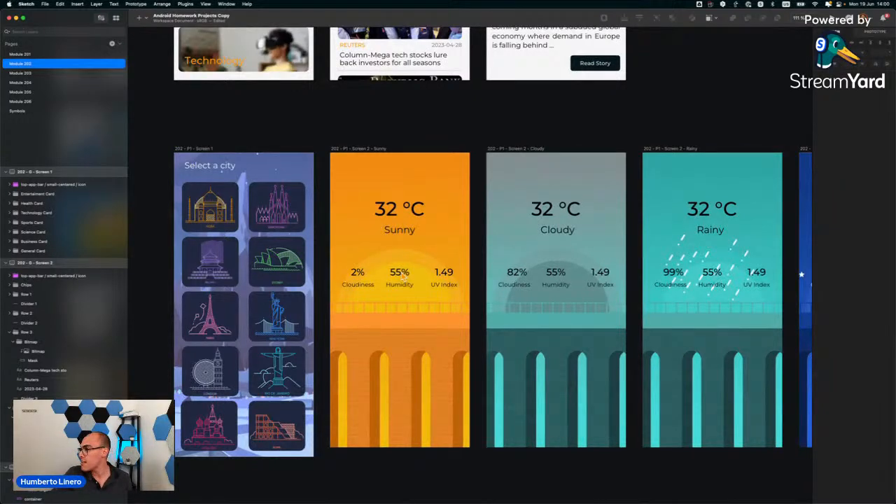
scroll(402, 276, "down", 9)
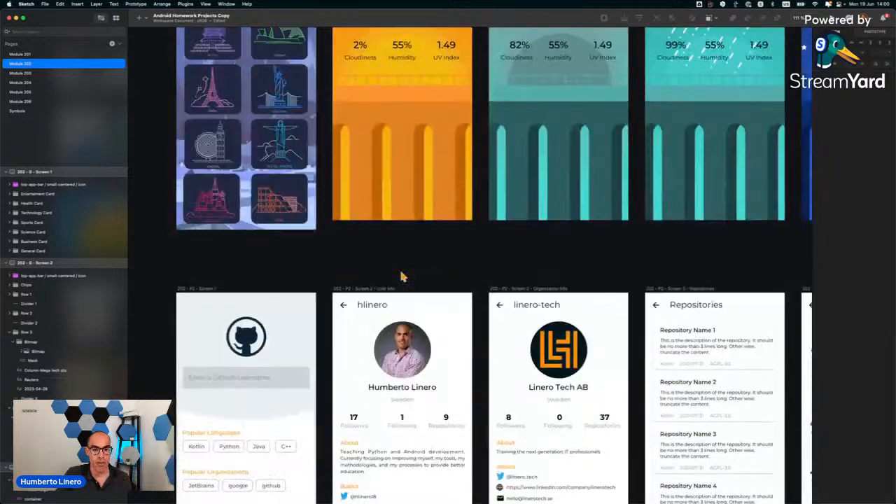
scroll(404, 277, "down", 9)
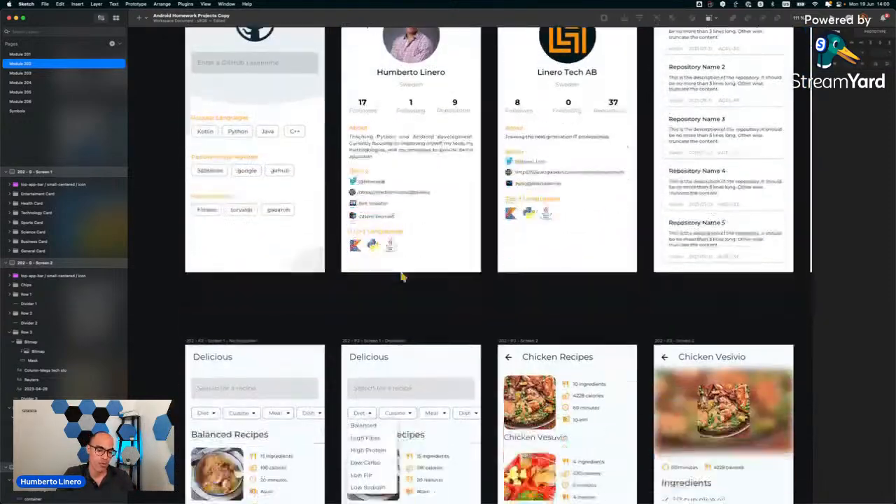
scroll(367, 307, "down", 5)
scroll(367, 306, "up", 12)
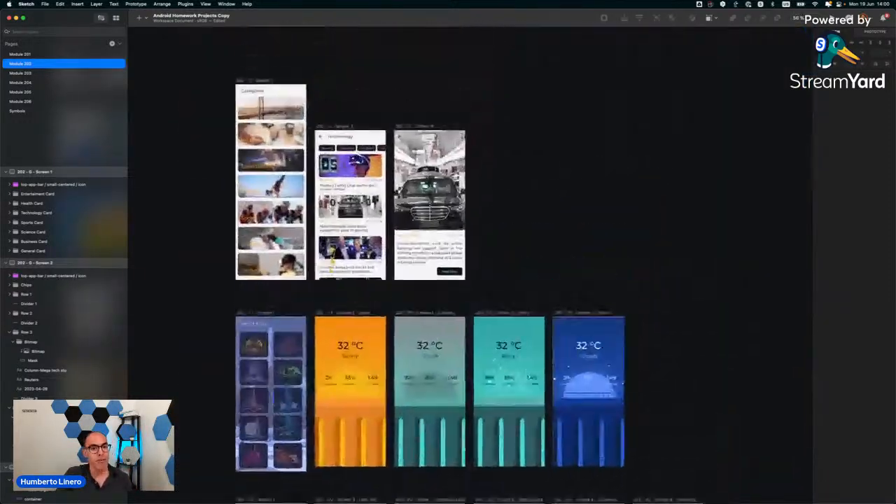
left_click(42, 74)
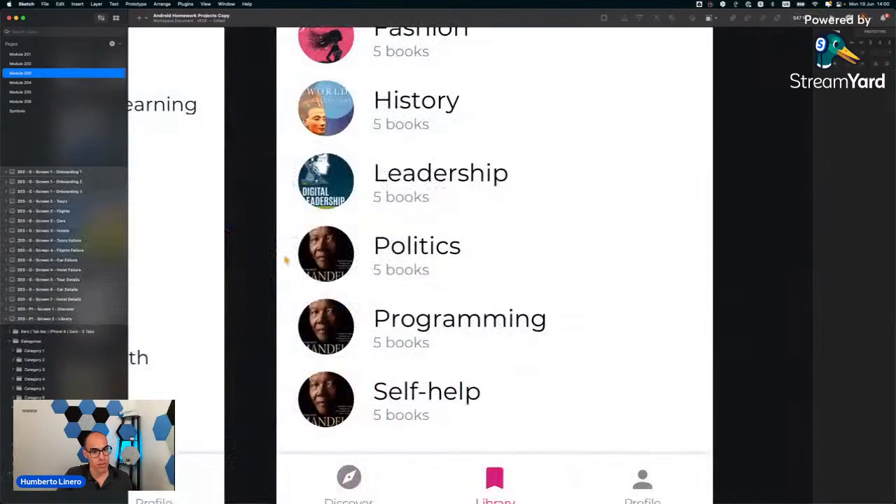
scroll(285, 260, "down", 3)
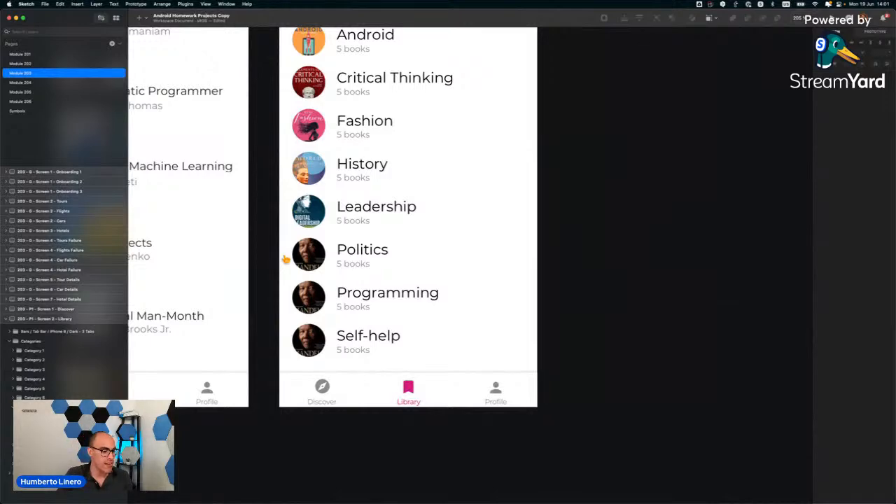
key("super+Tab")
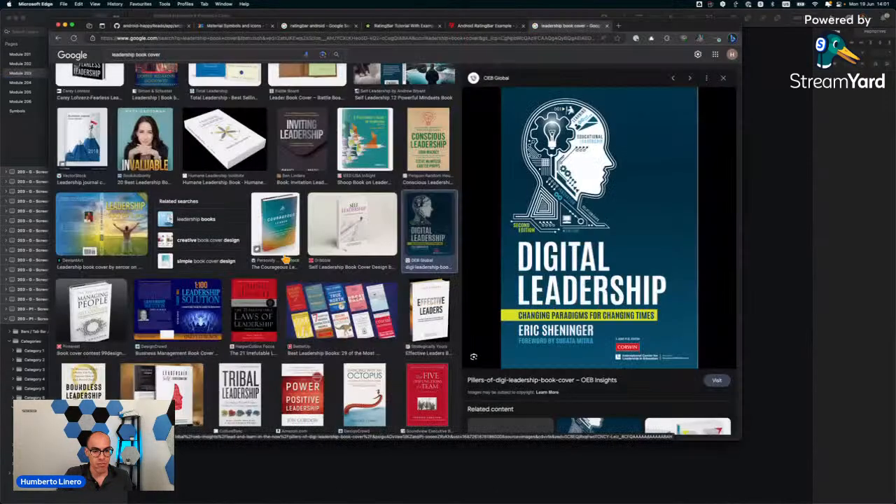
key("super+Tab")
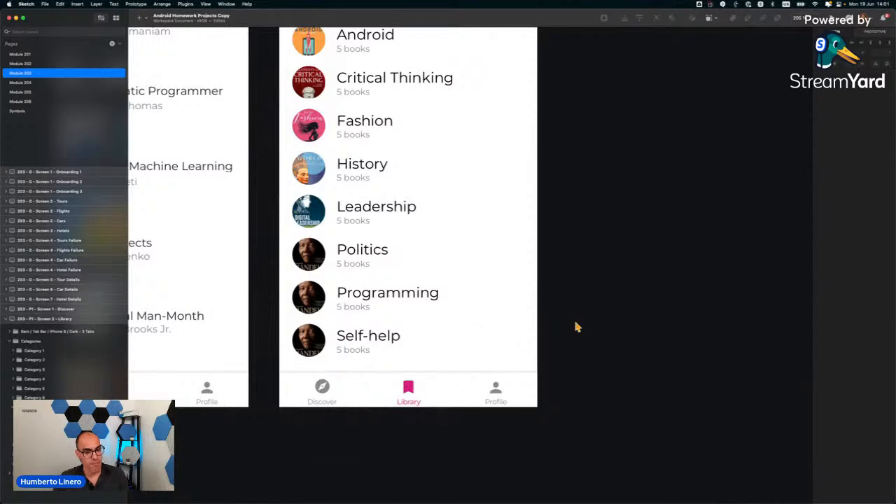
scroll(296, 318, "up", 5)
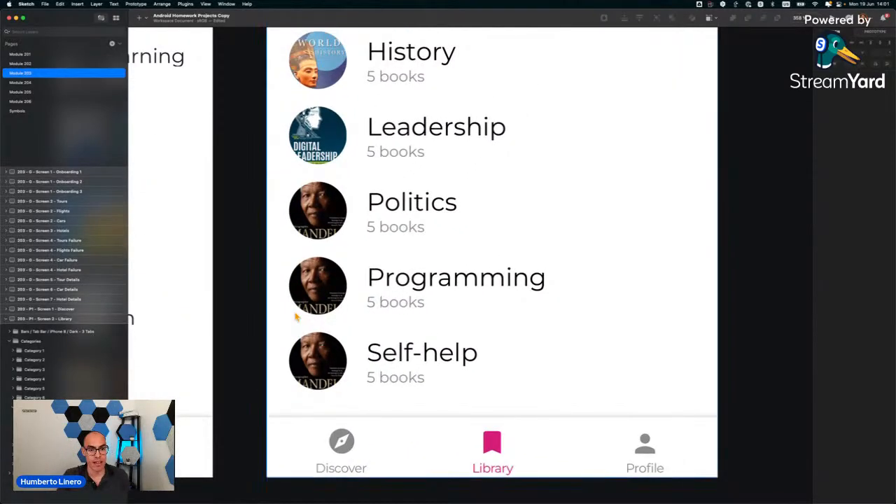
Switch to Microsoft Edge, search for ktor in a new tab and look over the ktor.io home page.
key("super+Tab")
key("super+t")
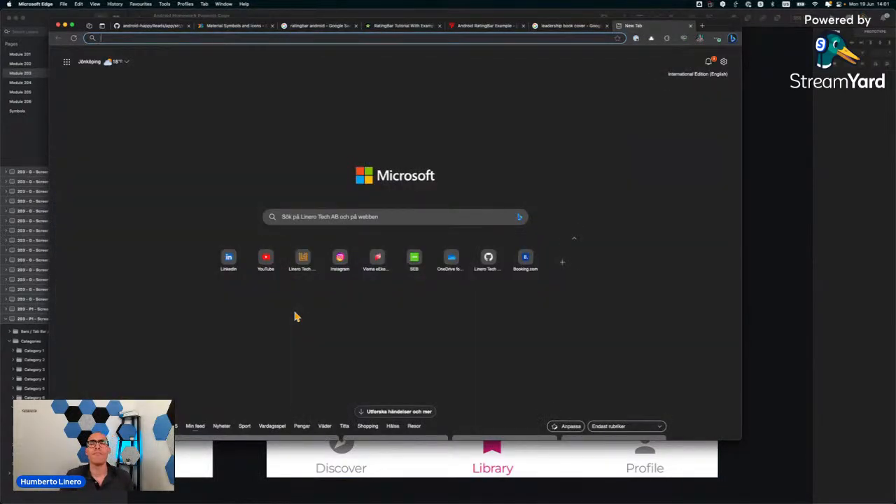
type("ktor")
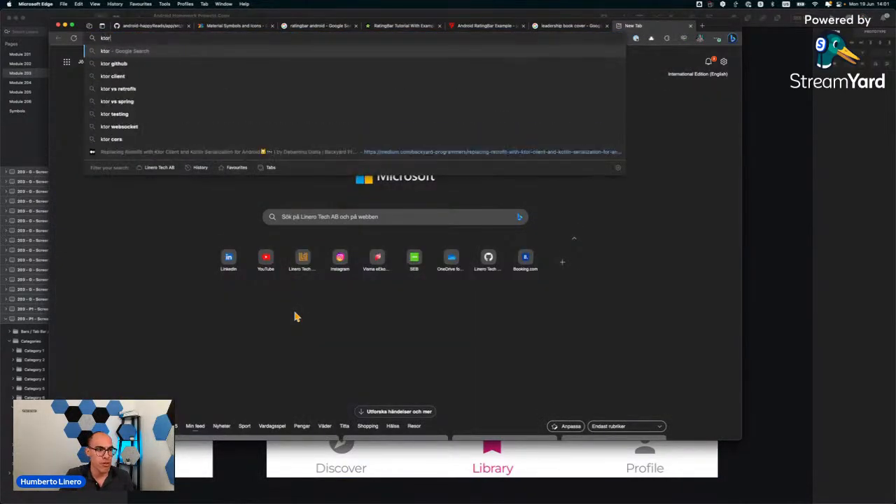
key("Return")
left_click(189, 135)
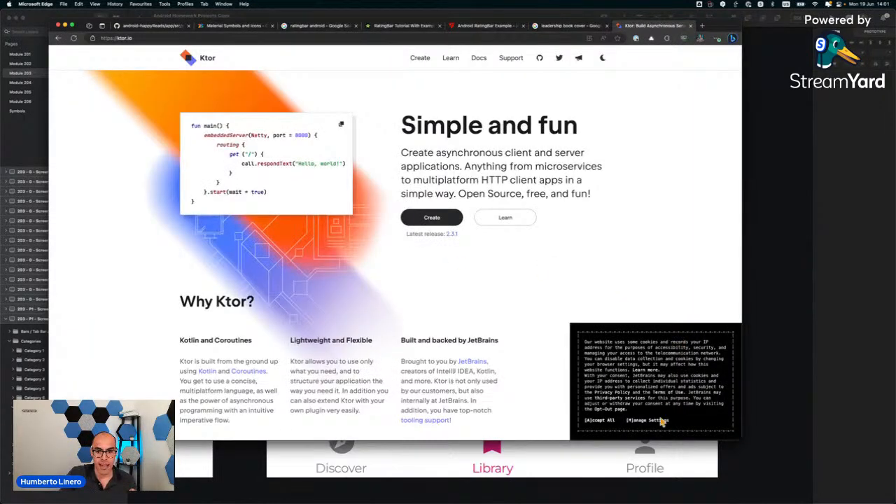
left_click(602, 422)
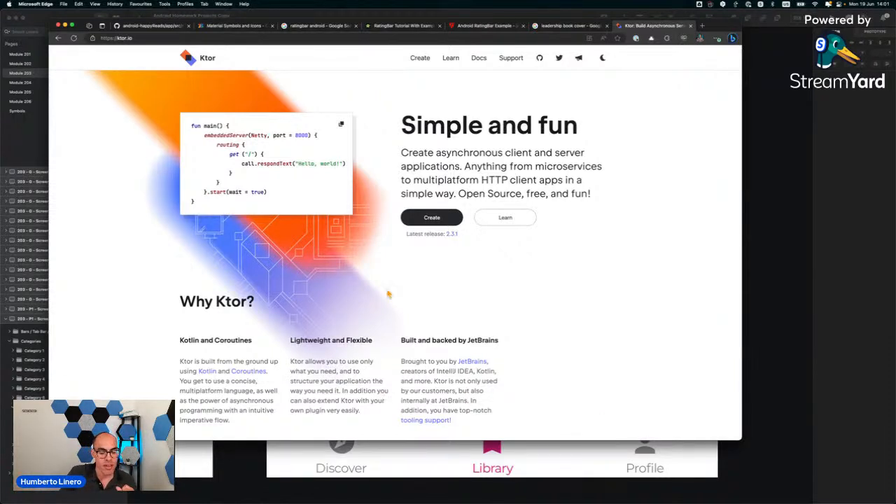
scroll(405, 281, "down", 5)
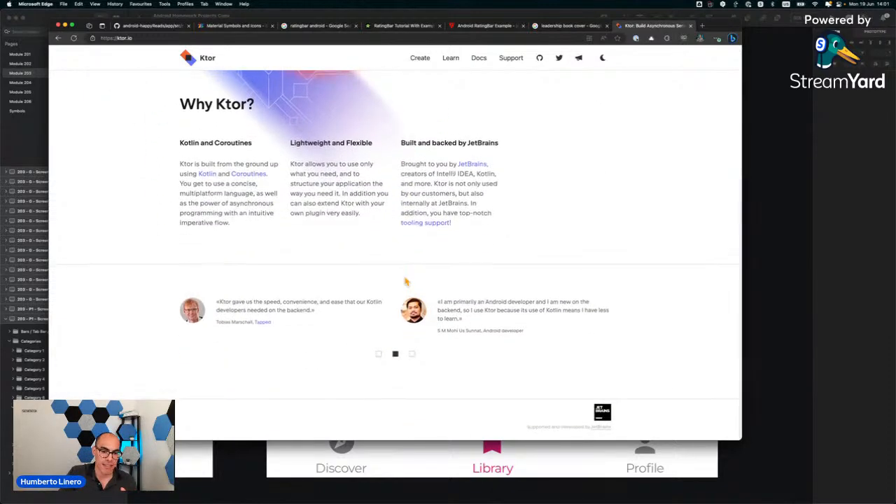
scroll(407, 284, "up", 5)
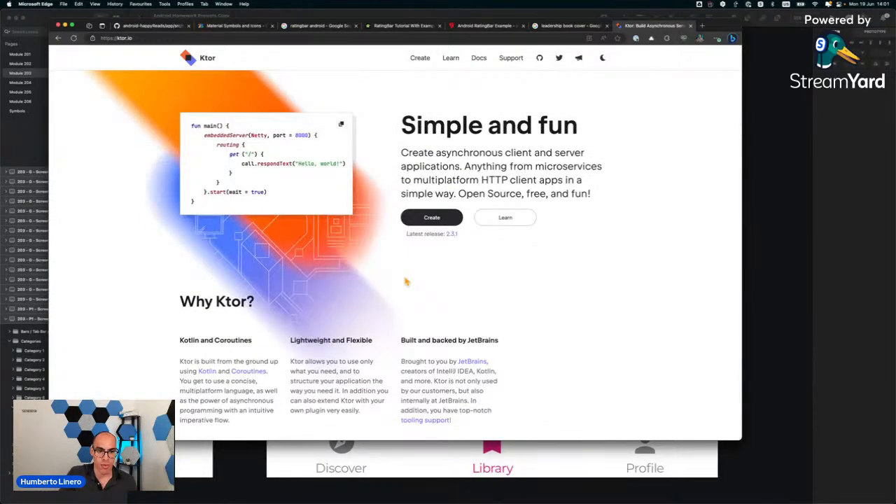
key("super+w")
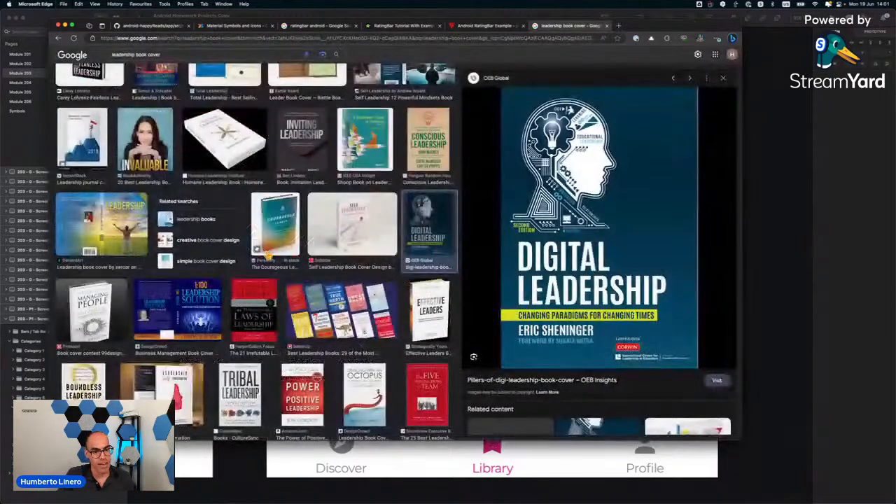
Search Google Images for "politics book cover" and copy the image of The Path to Political Harmony cover.
scroll(256, 319, "down", 3)
scroll(255, 319, "down", 2)
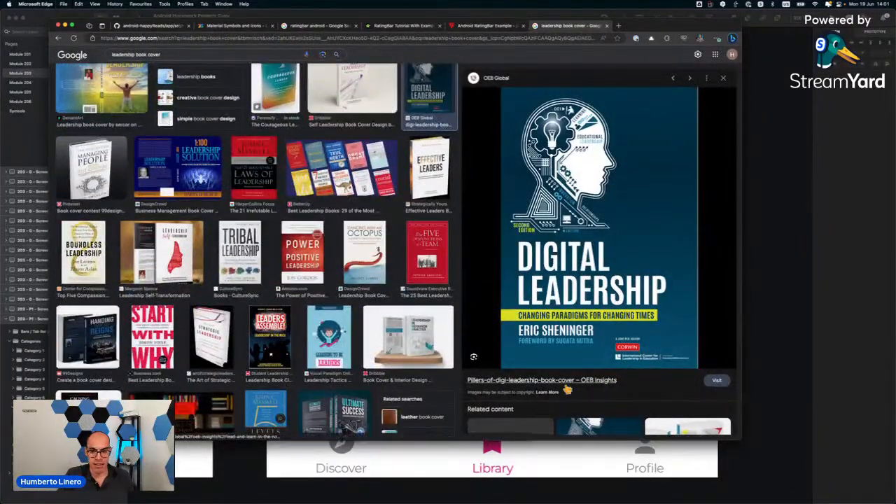
left_click(803, 351)
key("super+Tab")
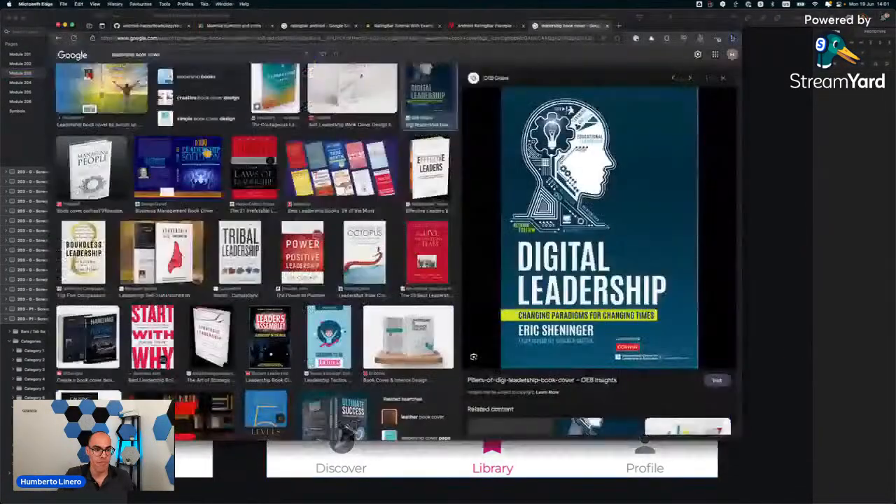
double_click(126, 54)
type("politics")
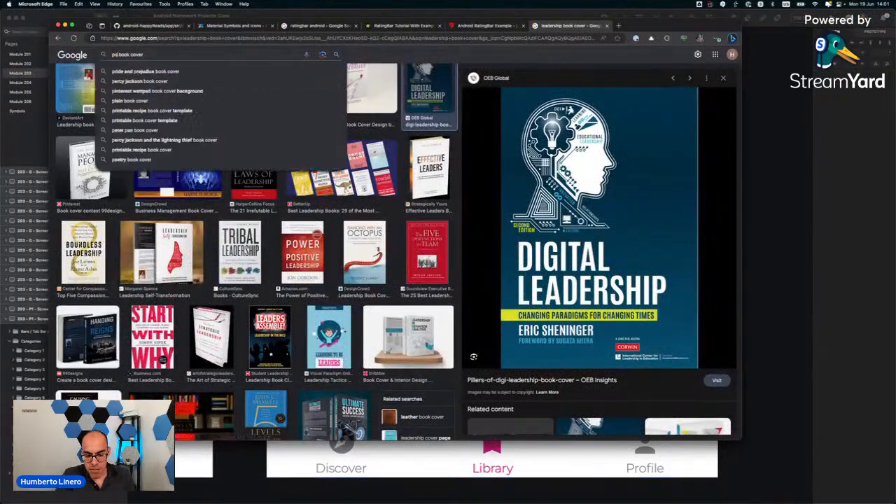
key("Return")
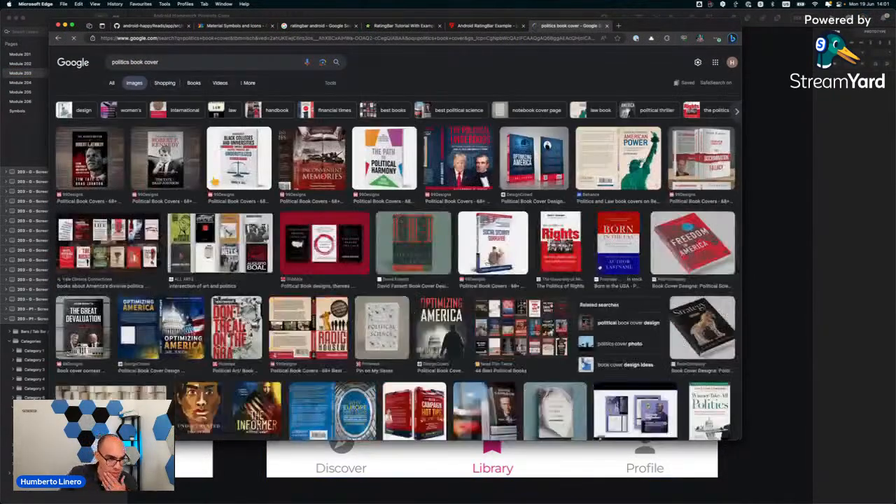
left_click(362, 162)
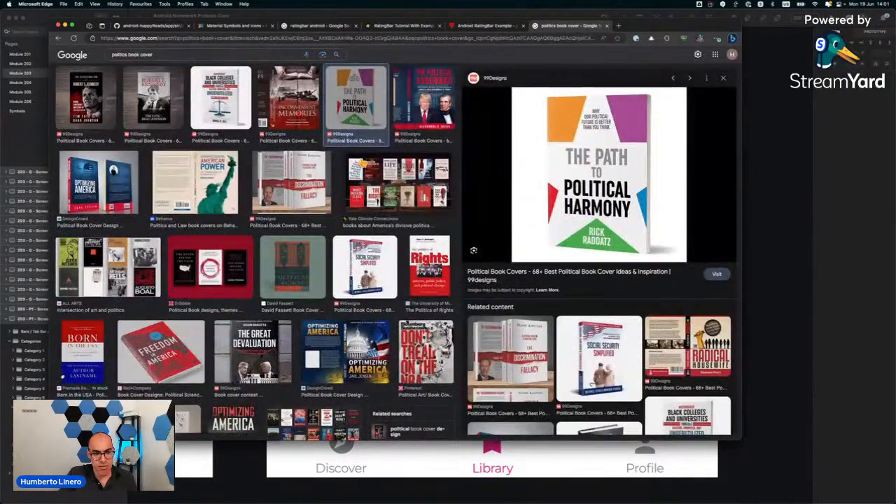
right_click(656, 191)
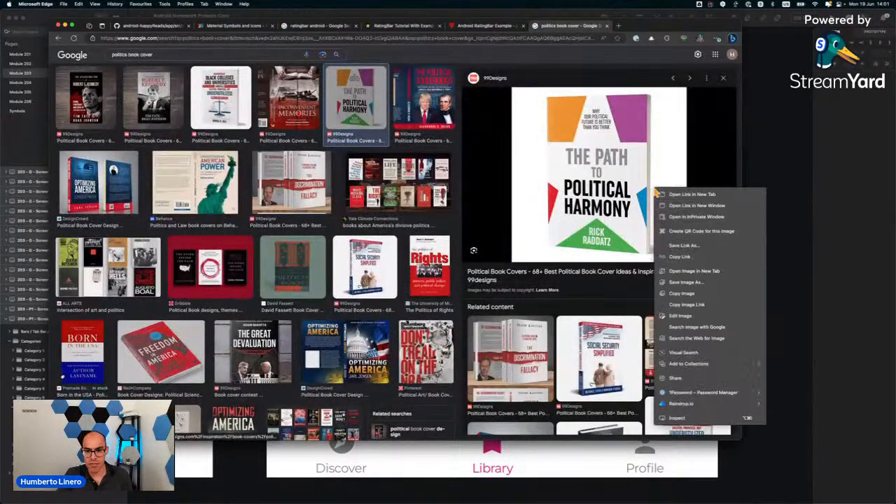
left_click(684, 297)
Switch to Sketch, paste the cover into the Library artboard and move it over the lower category rows.
key("super+Tab")
scroll(394, 219, "up", 3)
scroll(287, 113, "up", 3)
scroll(288, 113, "down", 3)
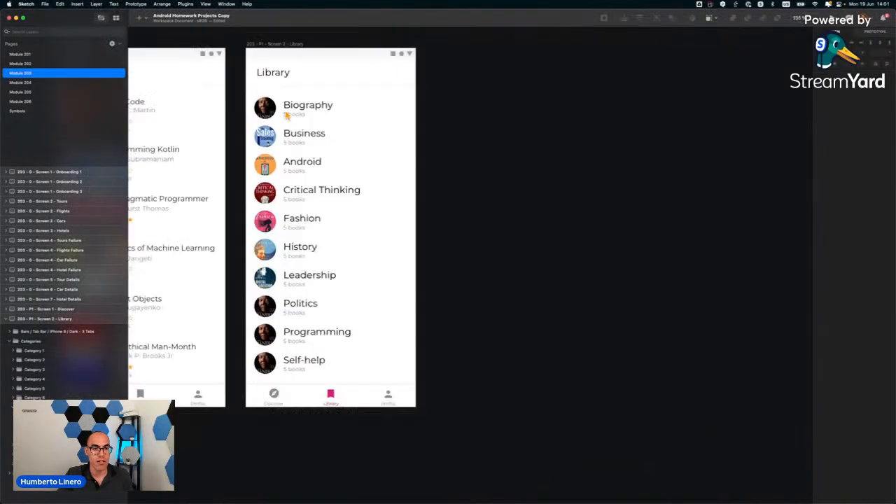
left_click(277, 46)
key("super+v")
left_click_drag(449, 346, 305, 328)
scroll(305, 326, "up", 5)
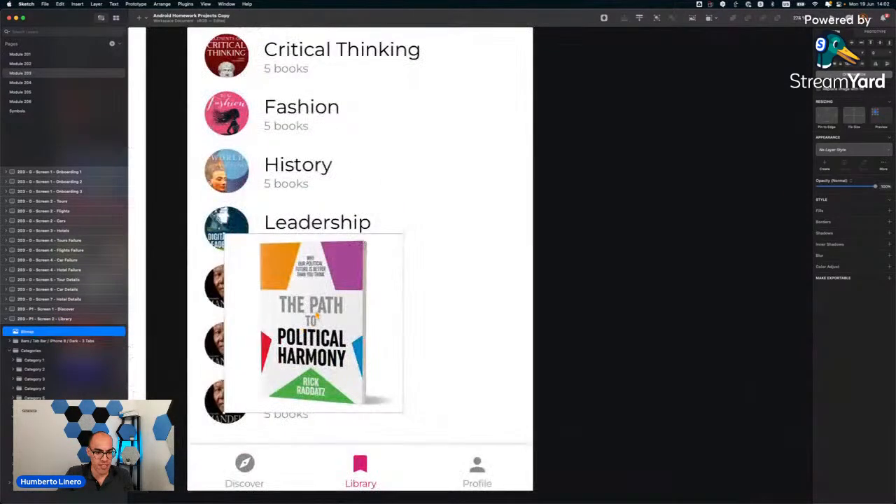
Crop the pasted image to the book itself and shrink it over the Politics thumbnail to about the thumbnail's width.
double_click(317, 316)
left_click_drag(254, 238, 374, 406)
left_click(854, 74)
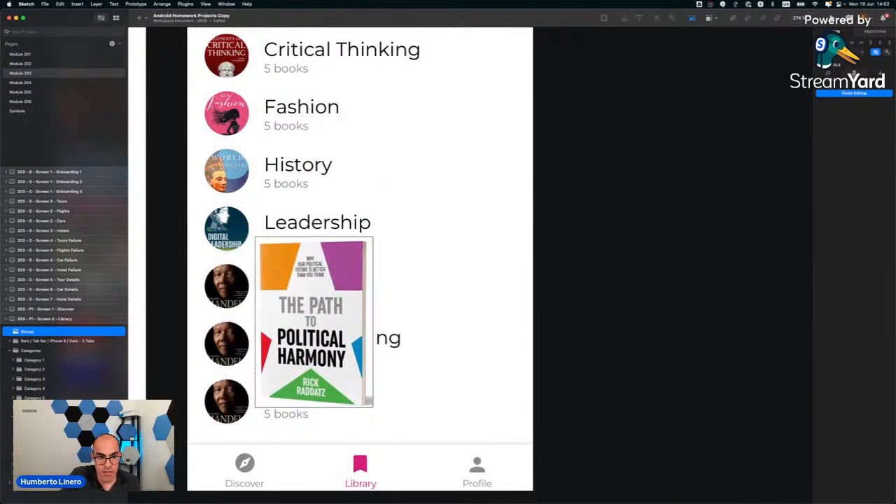
left_click(854, 92)
left_click_drag(294, 297, 243, 320)
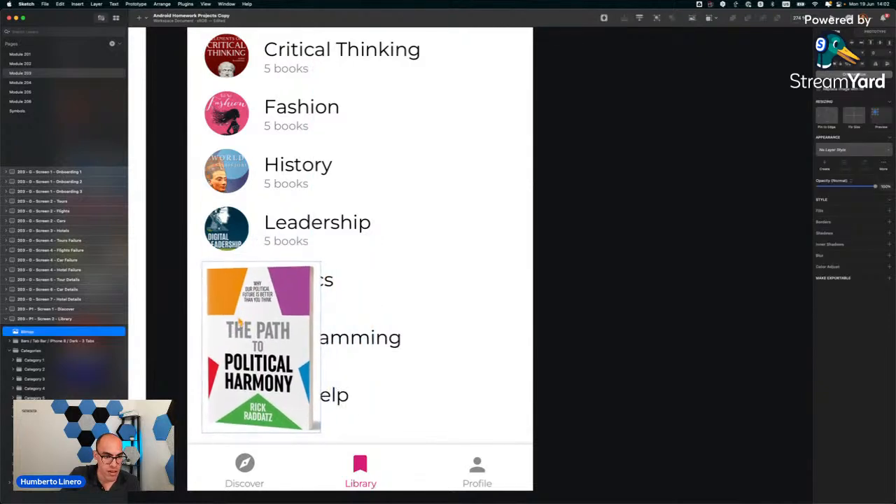
left_click_drag(322, 427, 227, 302)
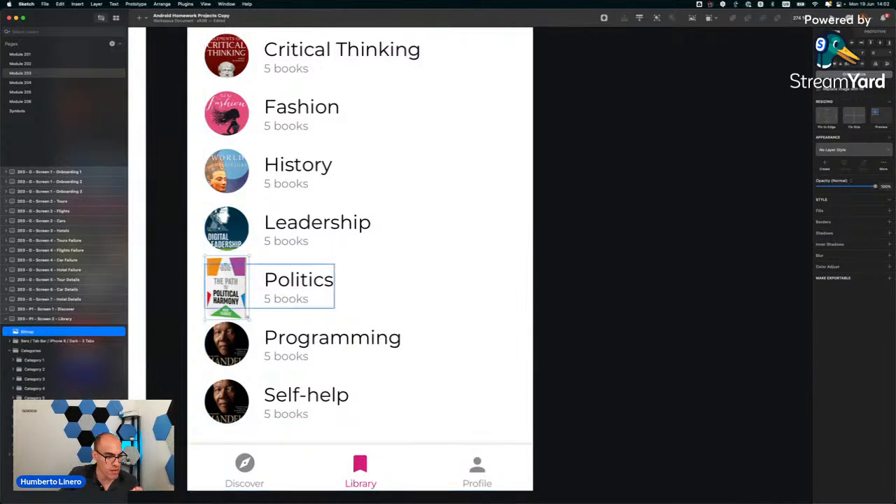
Move the cover's layer into the Politics category's circular mask and delete the old placeholder image from it.
left_click(12, 423)
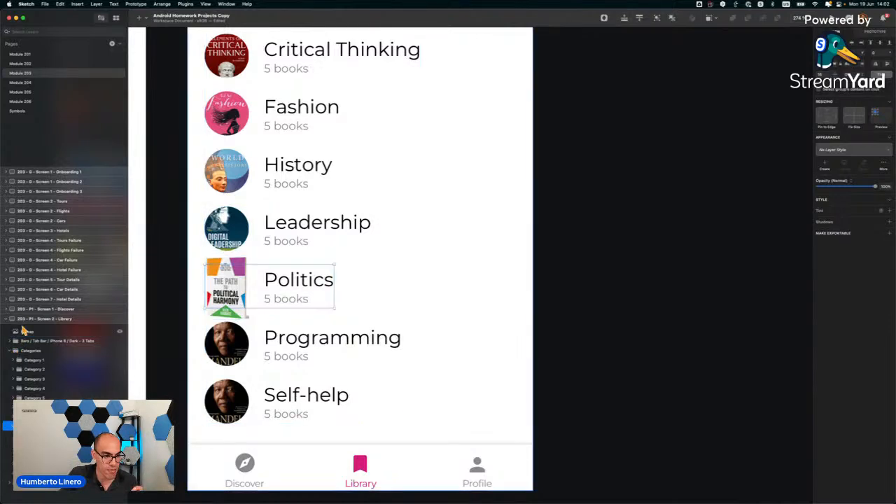
left_click_drag(25, 332, 30, 423)
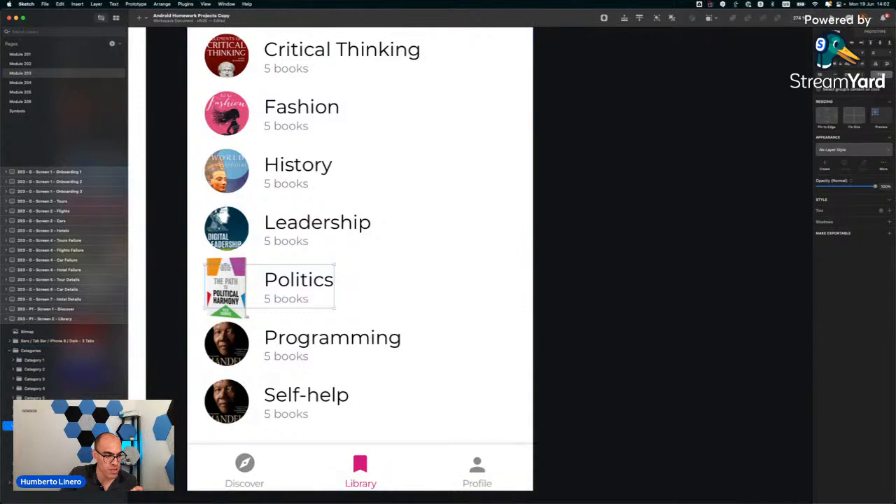
left_click_drag(29, 454, 30, 458)
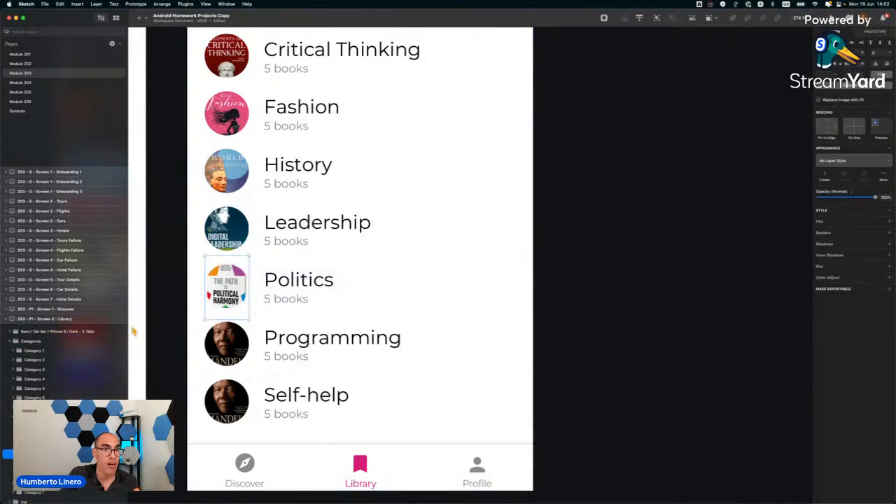
left_click(69, 463)
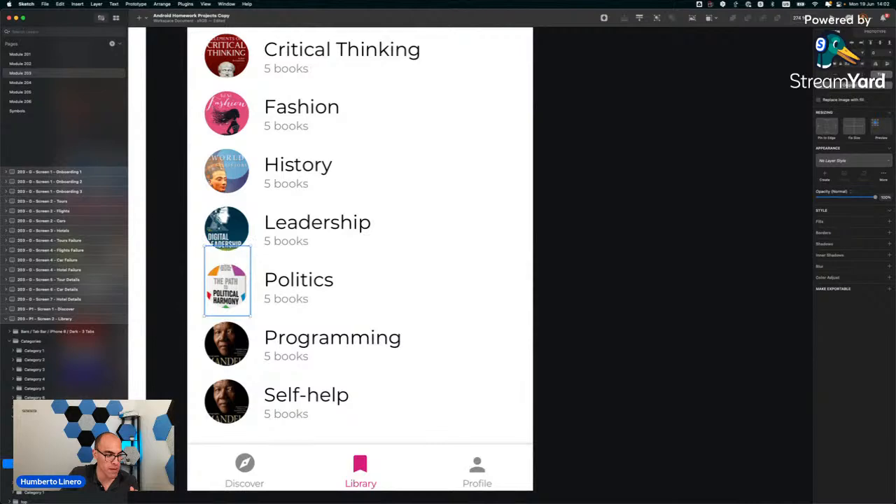
key("Delete")
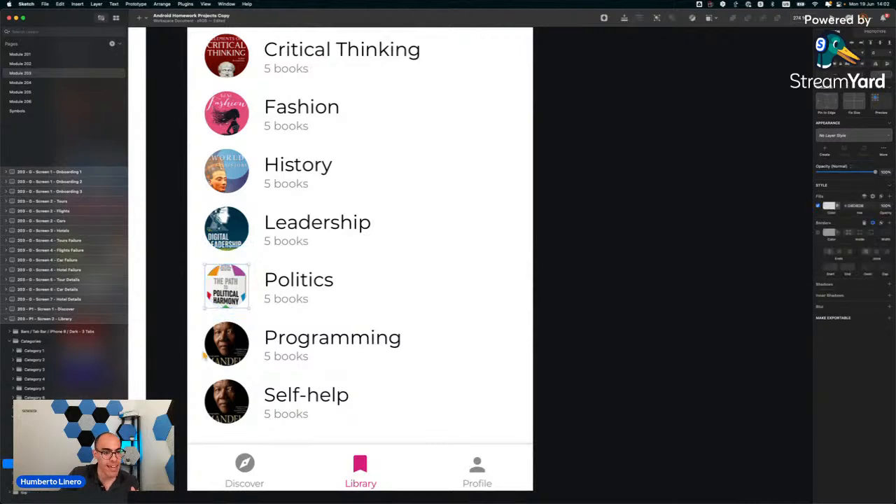
Enlarge the Politics cover within its circular mask to about 48 px wide and position it to fill the circle.
left_click(180, 297)
scroll(192, 295, "up", 5)
left_click(282, 275, "super")
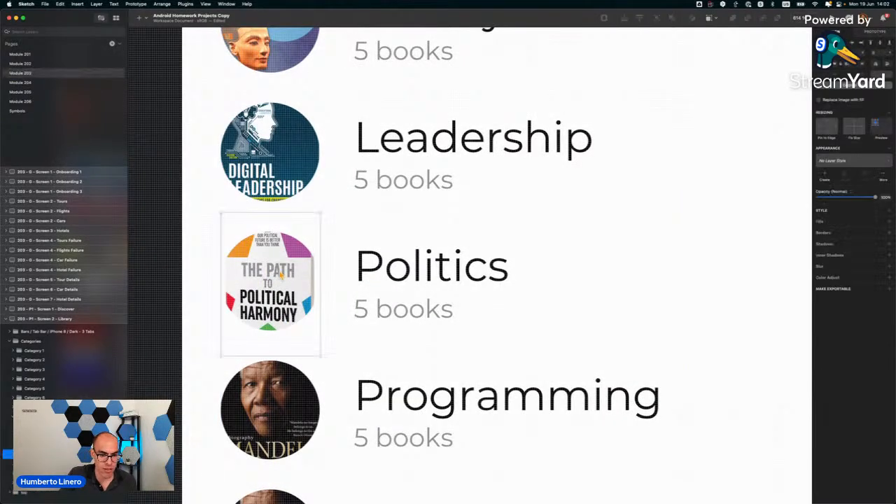
left_click_drag(281, 275, 266, 281)
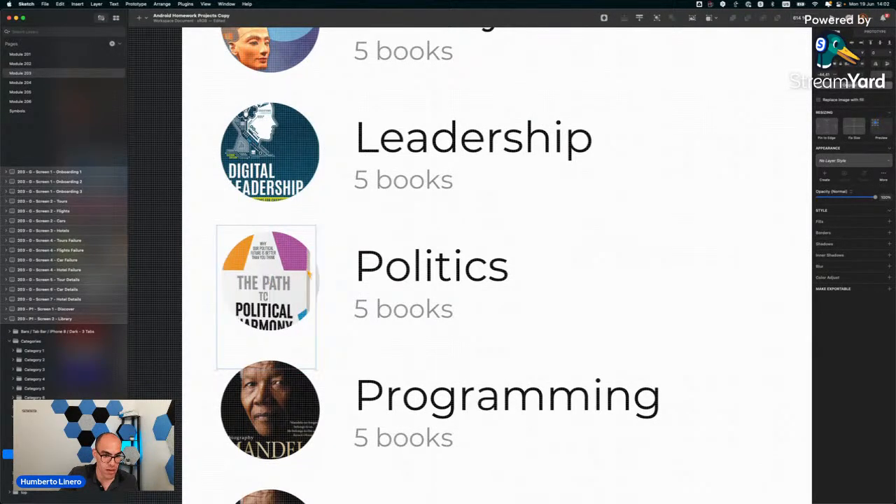
left_click_drag(317, 256, 320, 256)
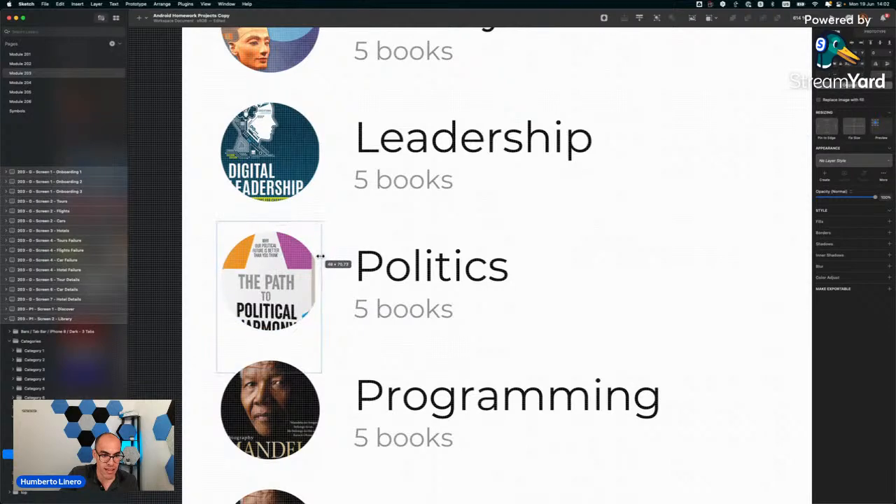
left_click_drag(266, 294, 267, 278)
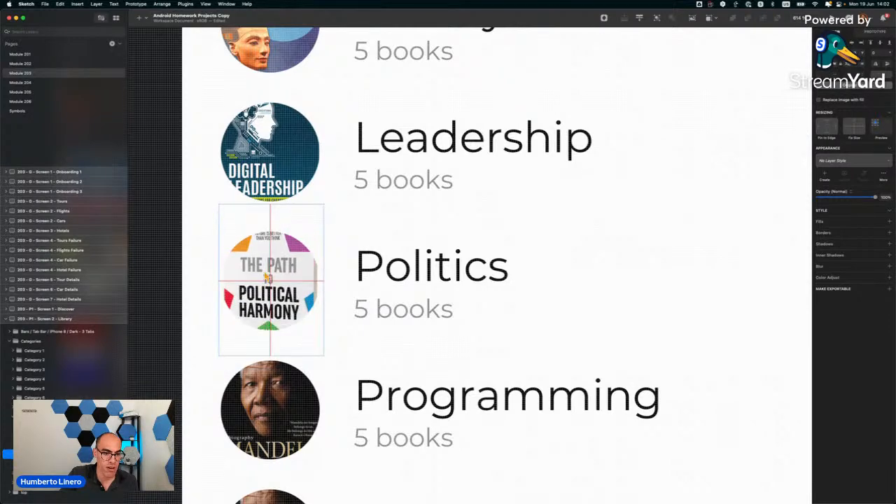
left_click(201, 269)
scroll(201, 269, "down", 5)
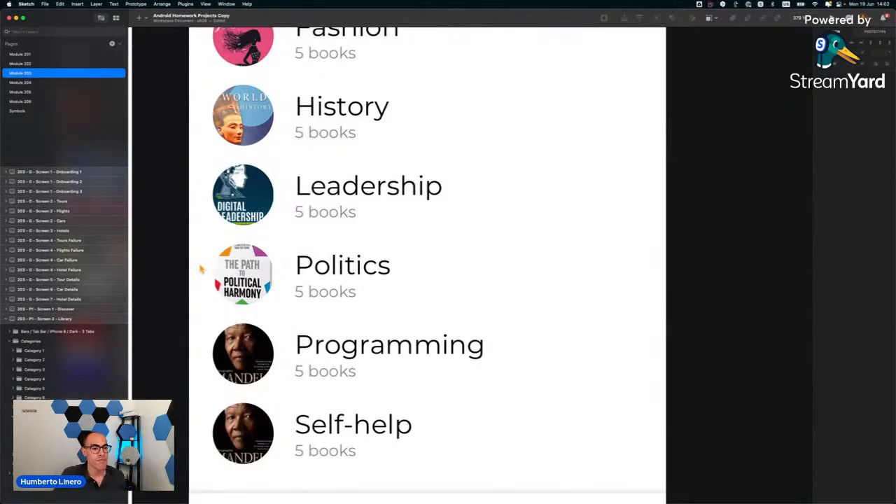
scroll(283, 322, "down", 5)
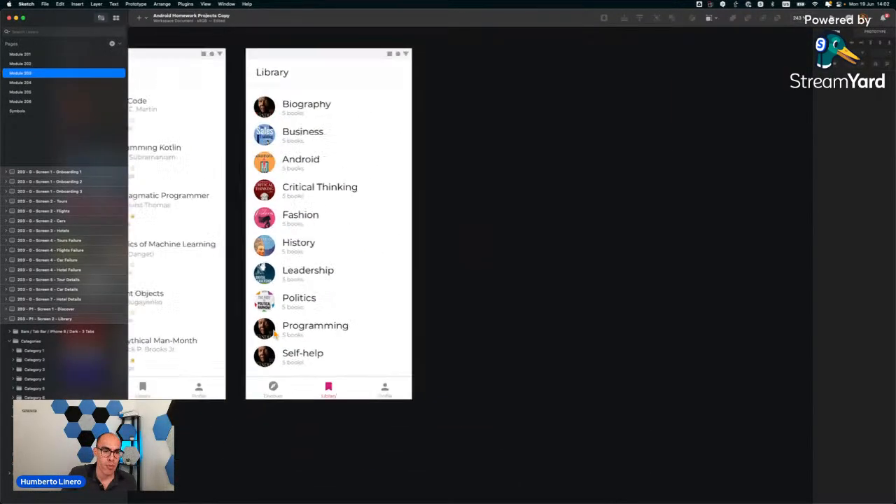
scroll(390, 301, "left", 4)
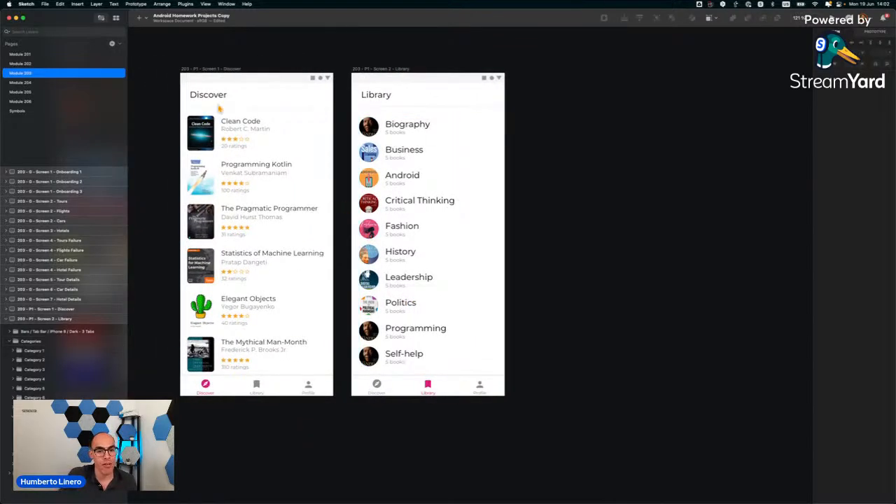
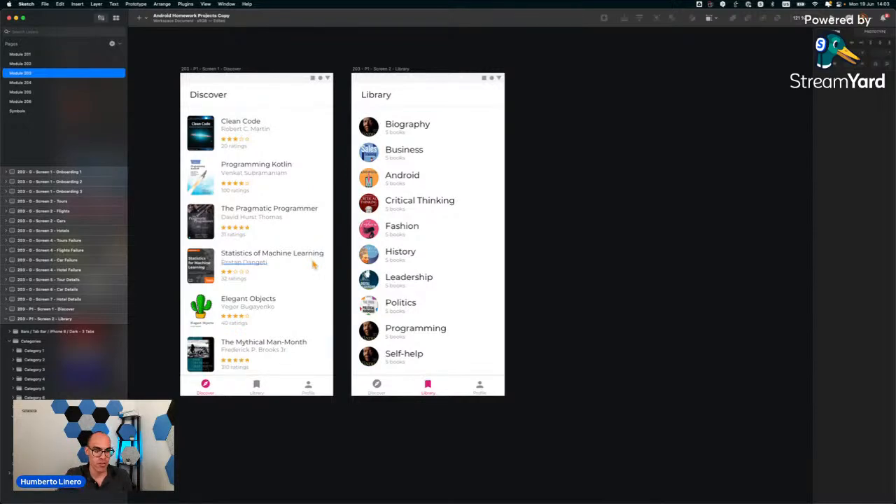
Switch to Microsoft Edge and search Google Images for "programming book cover".
key("super+Tab")
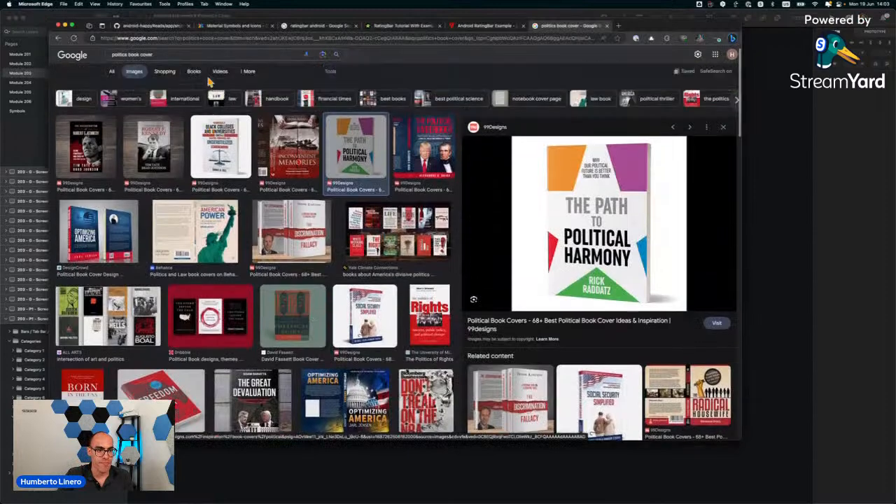
scroll(211, 81, "up", 2)
double_click(128, 62)
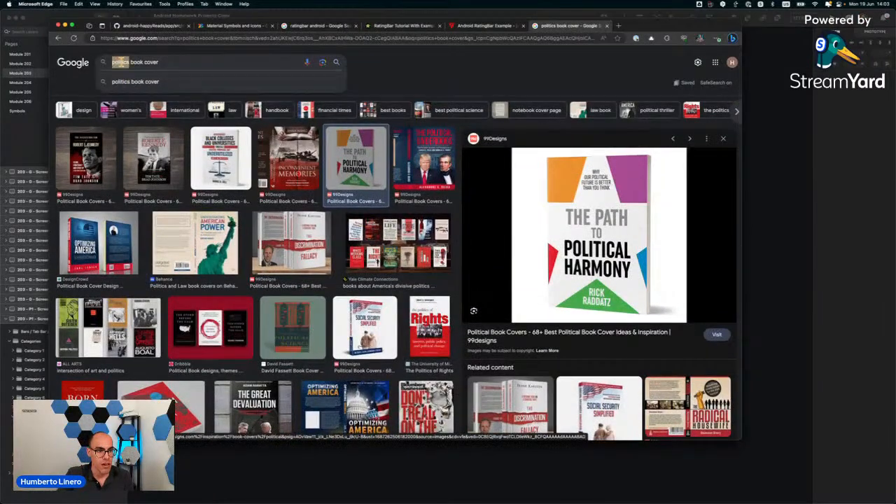
type("programmini")
type("g")
key("Return")
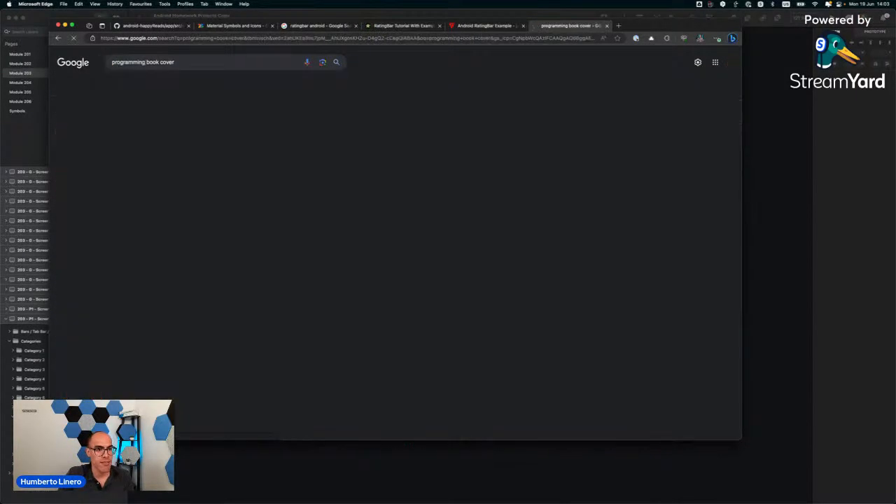
scroll(395, 260, "down", 5)
scroll(395, 259, "down", 5)
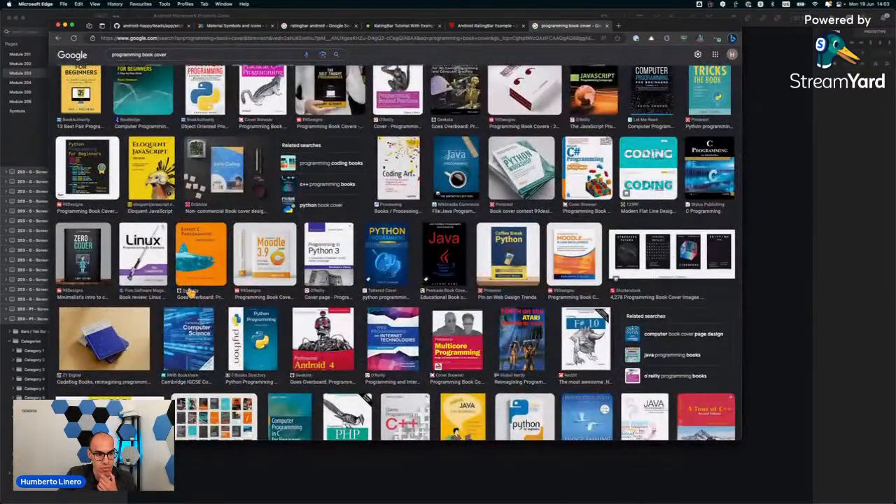
Open the Linux Programming by Example cover and copy its image.
left_click(144, 263)
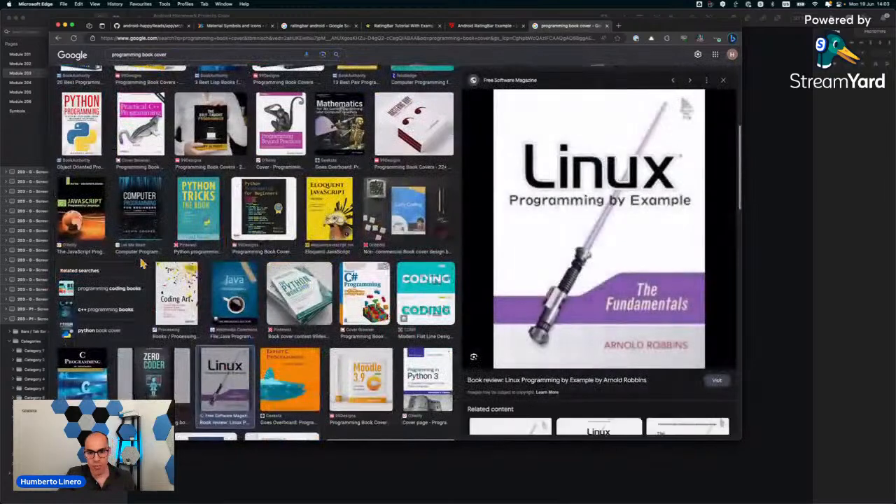
right_click(646, 213)
left_click(677, 314)
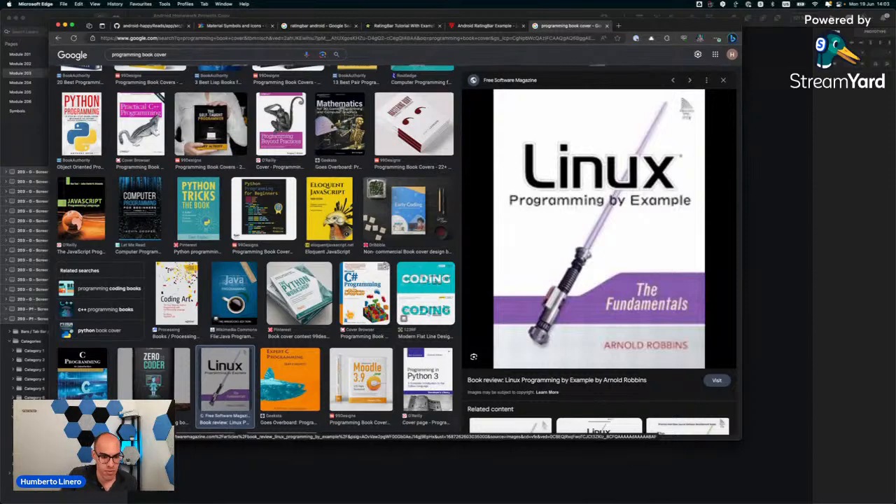
Open the Programming in Python 3 cover from the search results and copy its image.
scroll(256, 280, "down", 2)
left_click(427, 308)
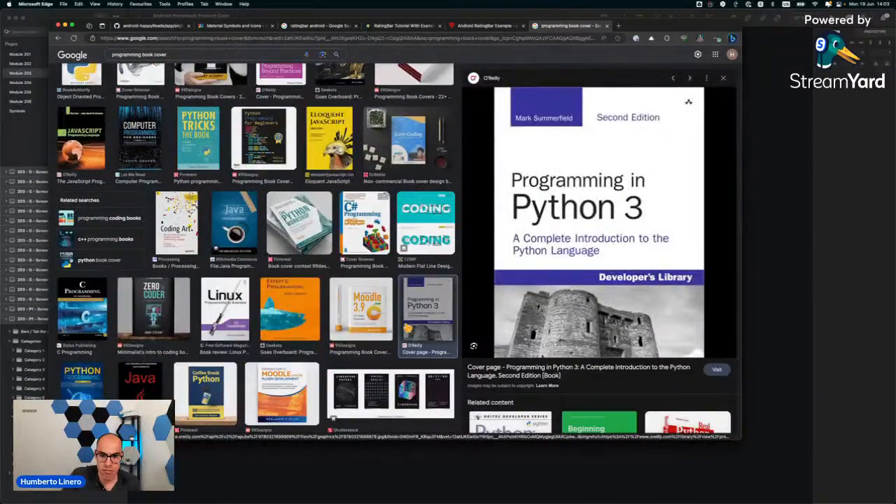
right_click(538, 256)
left_click(562, 362)
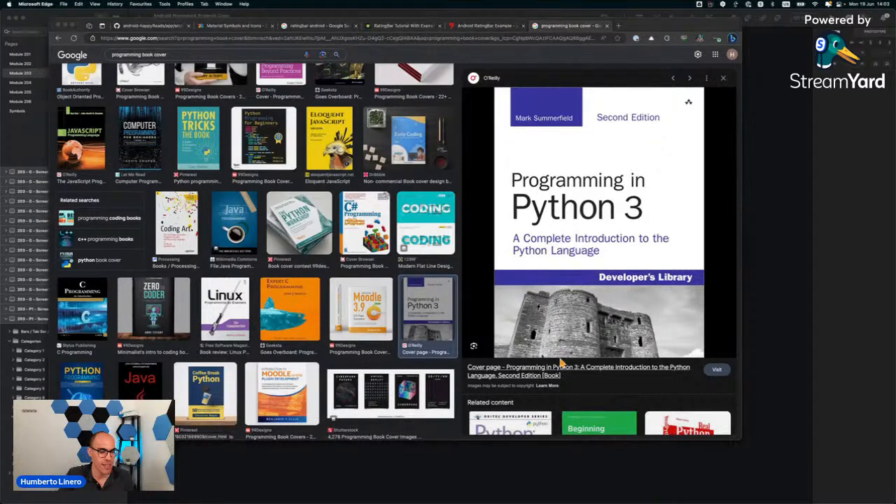
Switch to Sketch, paste the Python 3 cover into the Library artboard and move it over the lower category rows.
key("super+Tab")
left_click(386, 70)
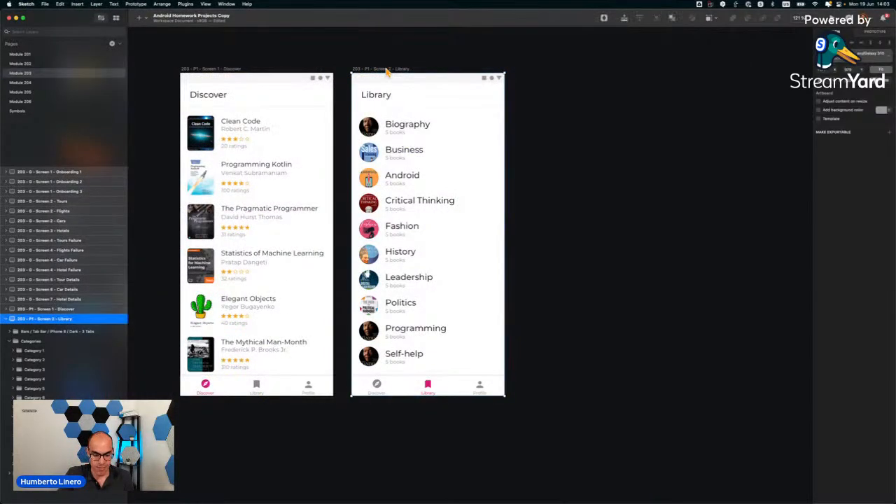
key("super+v")
left_click_drag(299, 68, 424, 194)
left_click_drag(429, 314, 380, 426)
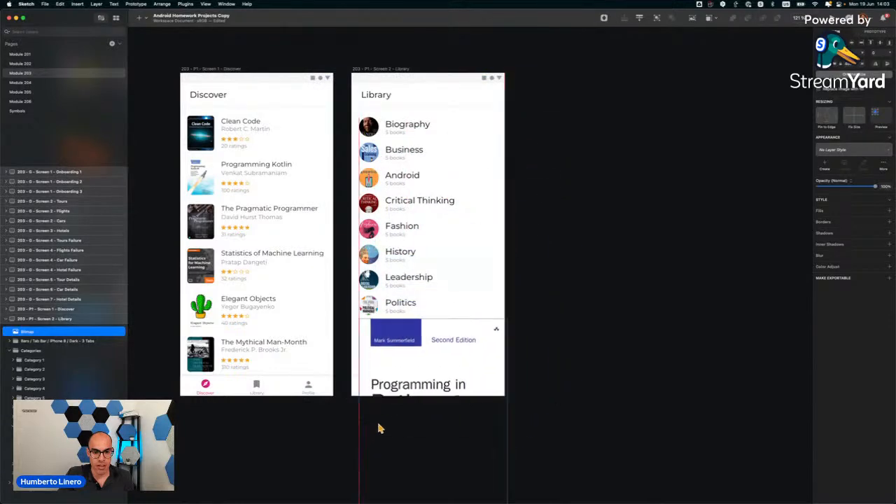
Shrink the pasted Python 3 cover to slightly narrower than the Programming thumbnail and center it over that thumbnail.
scroll(379, 420, "down", 3)
left_click_drag(465, 460, 385, 357)
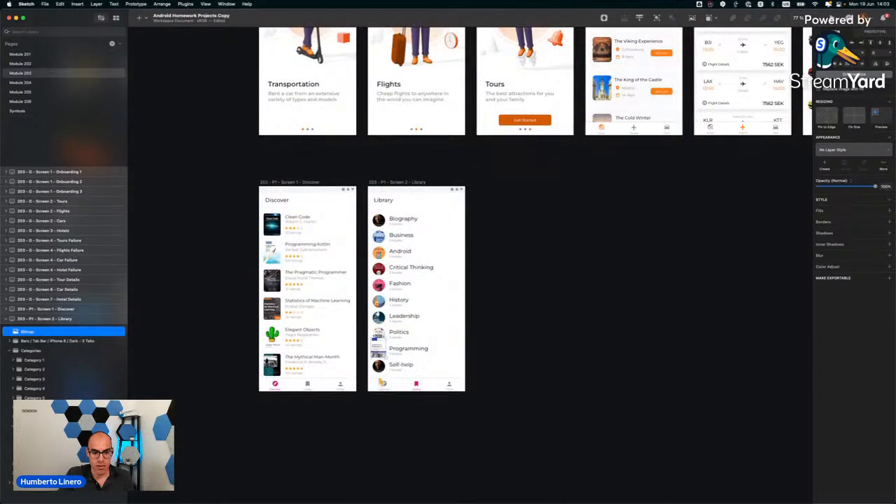
scroll(380, 377, "up", 5)
scroll(378, 272, "up", 5)
left_click_drag(377, 297, 393, 327)
left_click_drag(462, 441, 422, 376)
left_click_drag(382, 343, 396, 365)
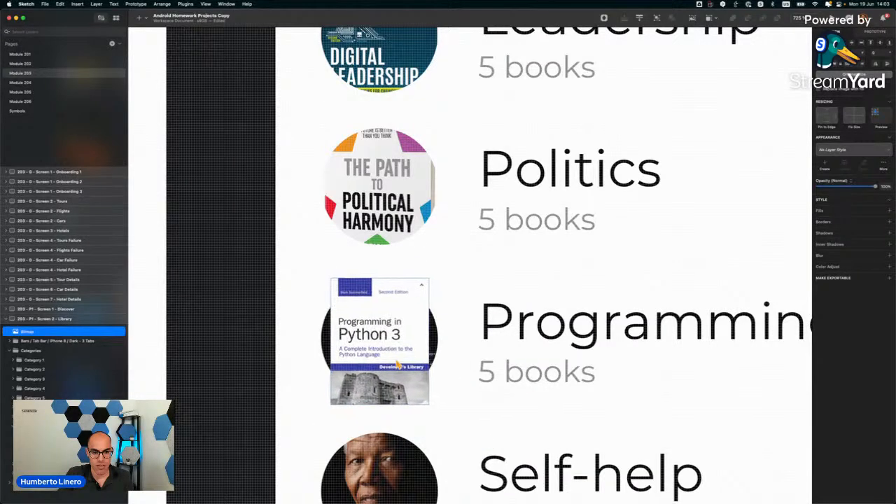
Move the Python 3 cover's layer into the Programming category's circular mask and delete the old placeholder image from it.
left_click(77, 426)
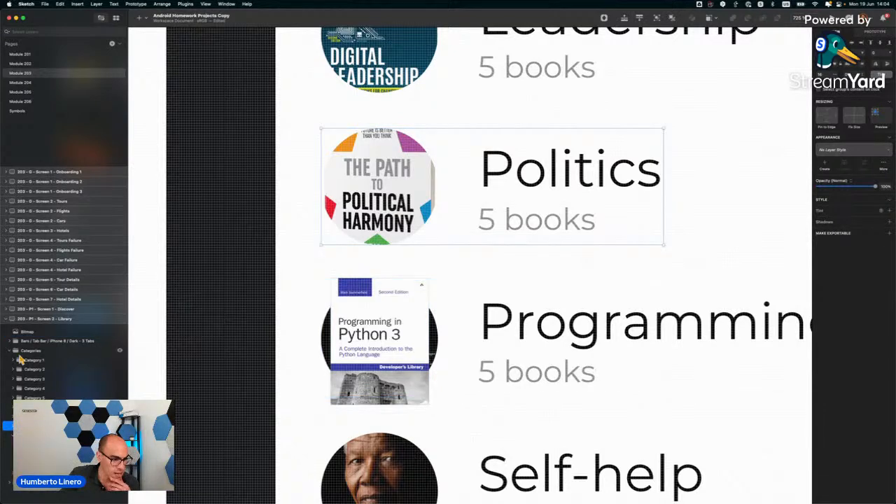
left_click_drag(28, 332, 42, 464)
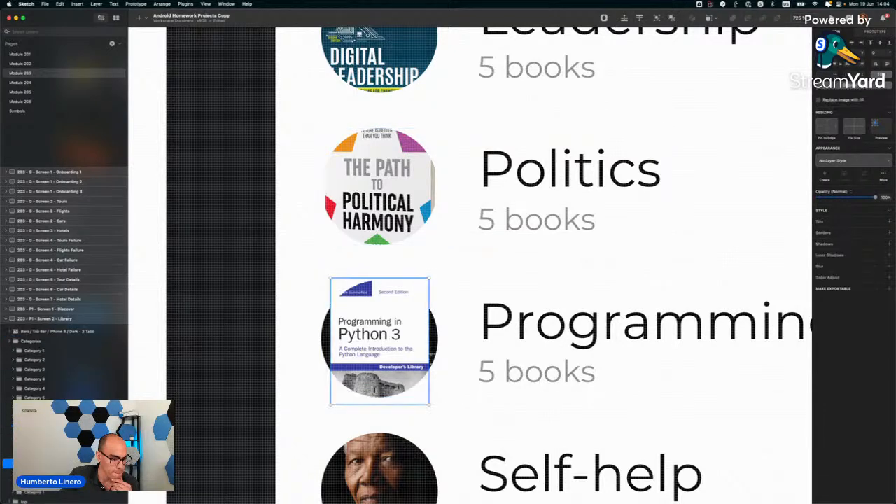
left_click(42, 473)
key("Delete")
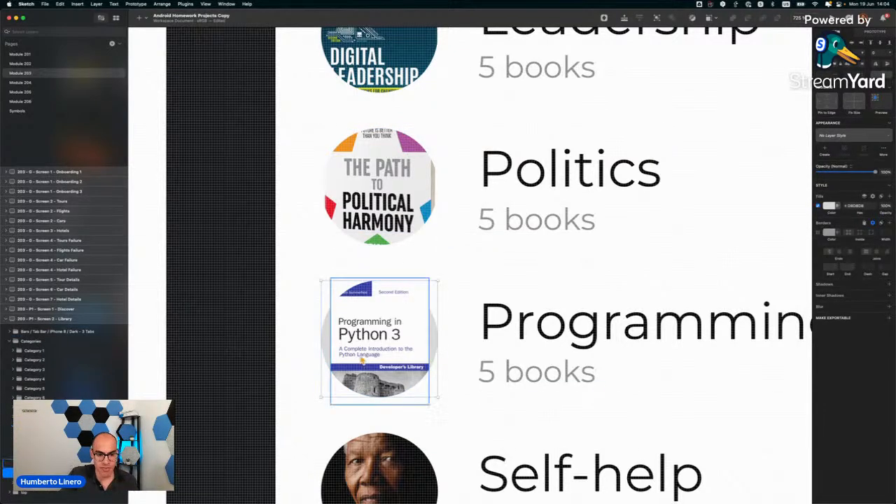
Enlarge the Python 3 cover to fill the circular mask and shift it down so the title sits near the middle.
left_click(384, 337)
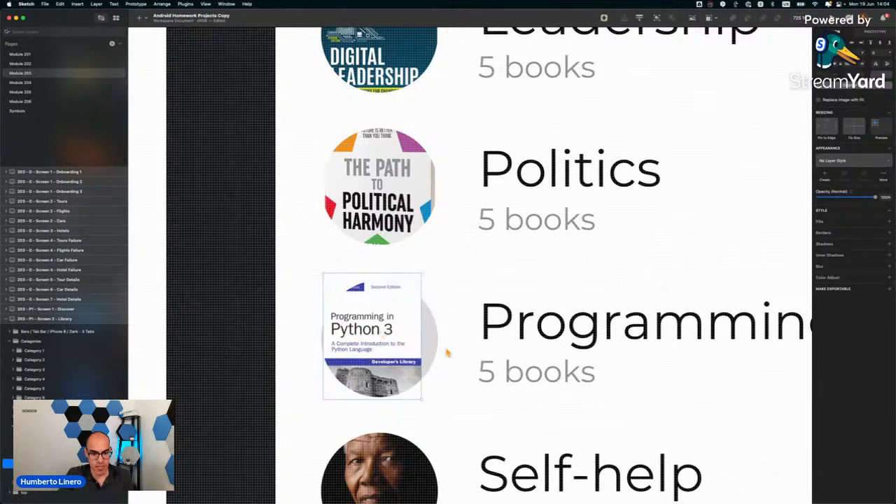
left_click_drag(424, 339, 442, 342)
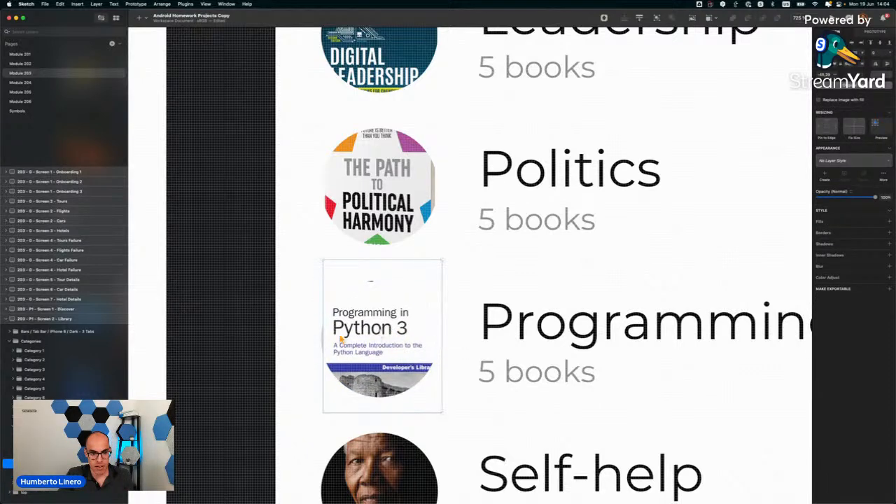
left_click_drag(323, 336, 315, 336)
left_click_drag(373, 334, 372, 360)
left_click(304, 302)
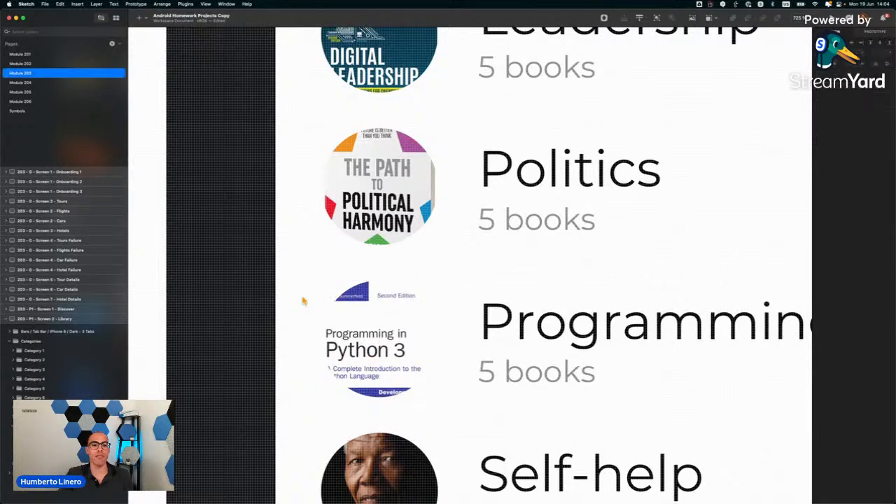
scroll(303, 301, "down", 5)
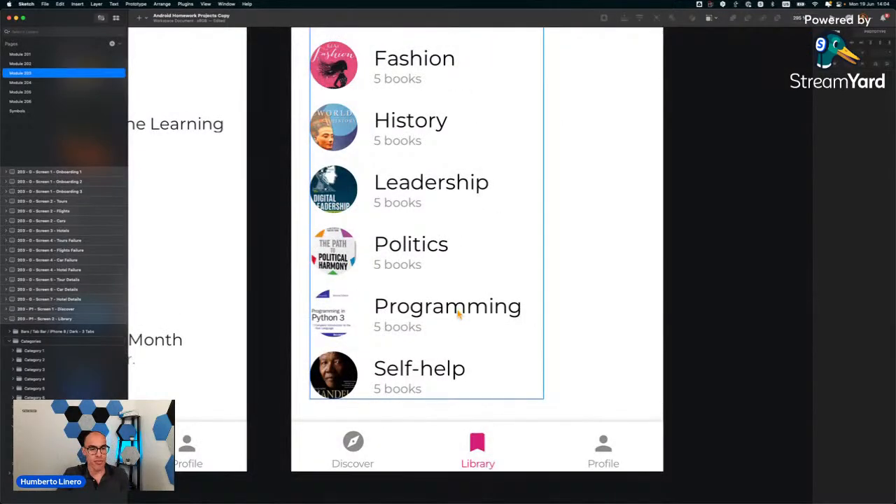
Switch to Microsoft Edge and search Google Images for "self-help book cover".
key("super+Tab")
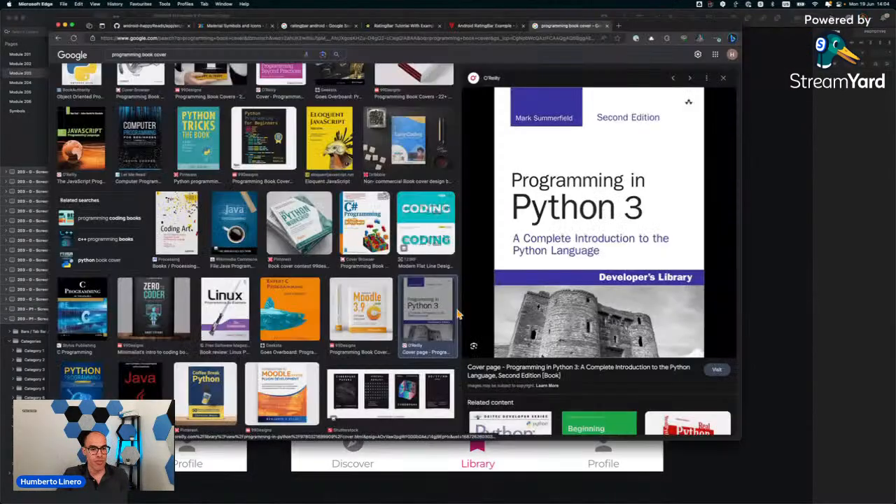
double_click(126, 54)
type("self-hel")
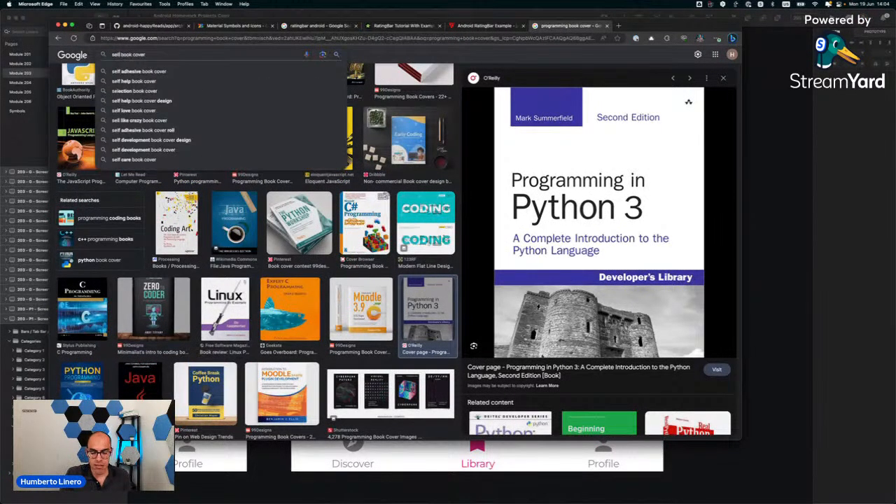
type("p")
key("Return")
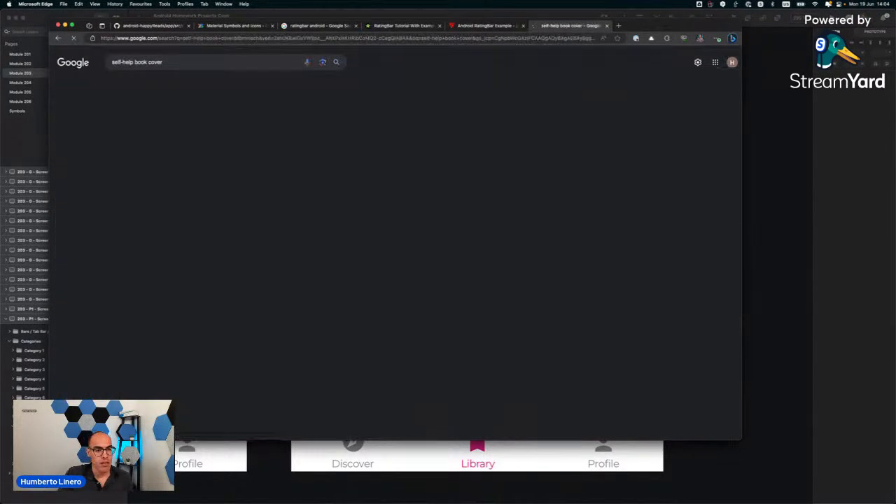
Browse the self-help results and open the preview of the Climb High, Jump with a Better View cover.
scroll(223, 227, "down", 1)
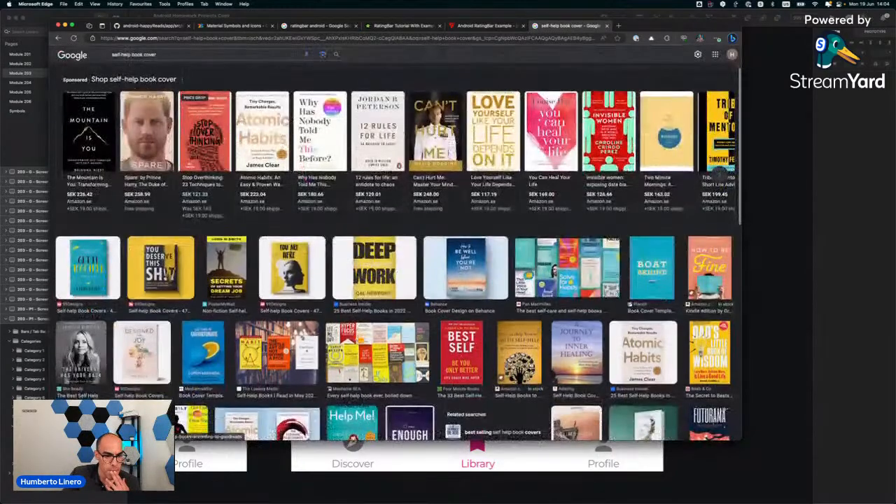
scroll(398, 254, "down", 3)
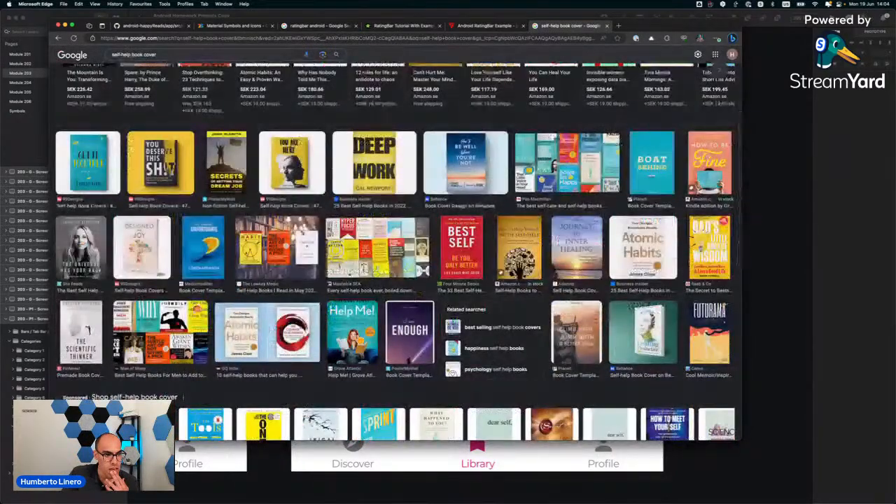
scroll(360, 343, "down", 3)
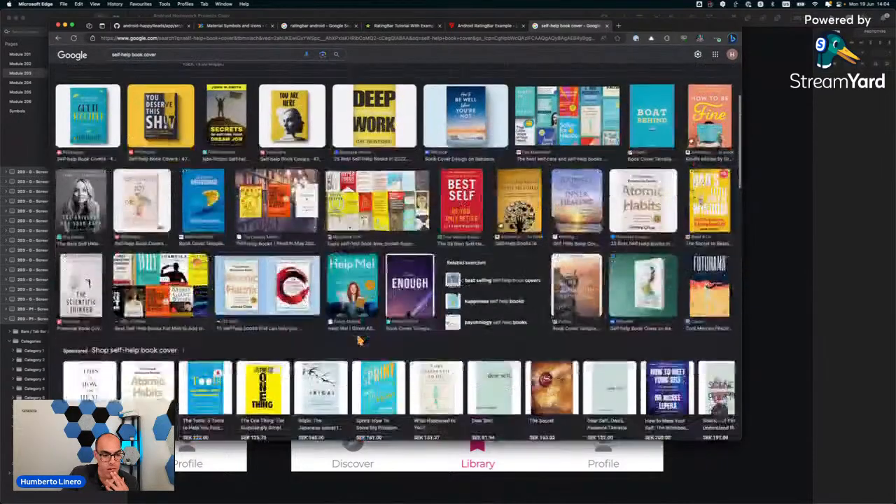
scroll(360, 343, "up", 1)
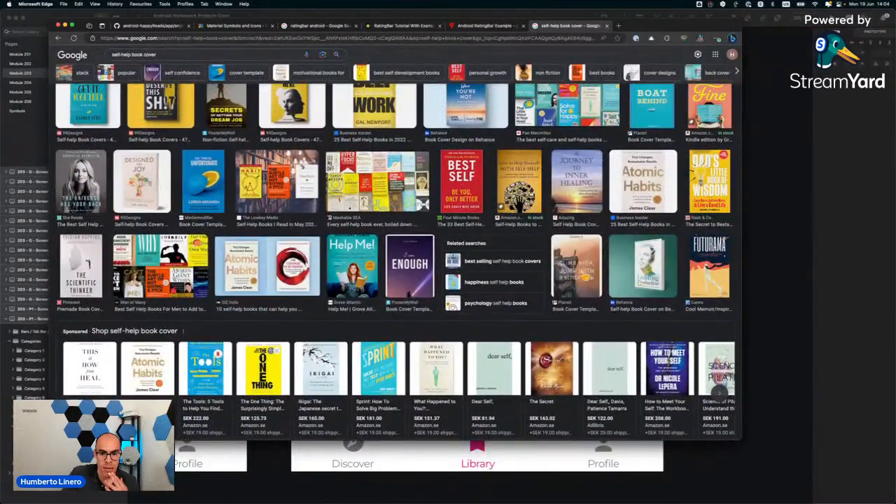
left_click(581, 278)
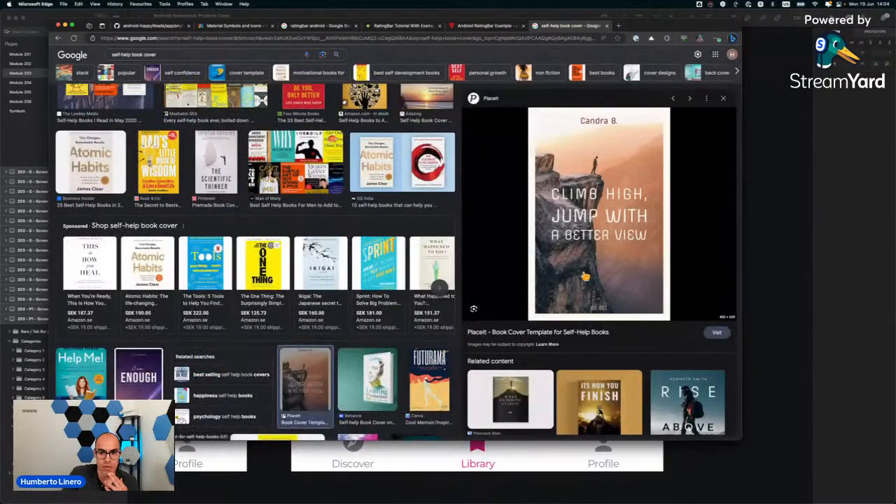
Copy the Climb High, Jump with a Better View cover image and paste it into the Library screen in Sketch.
right_click(600, 243)
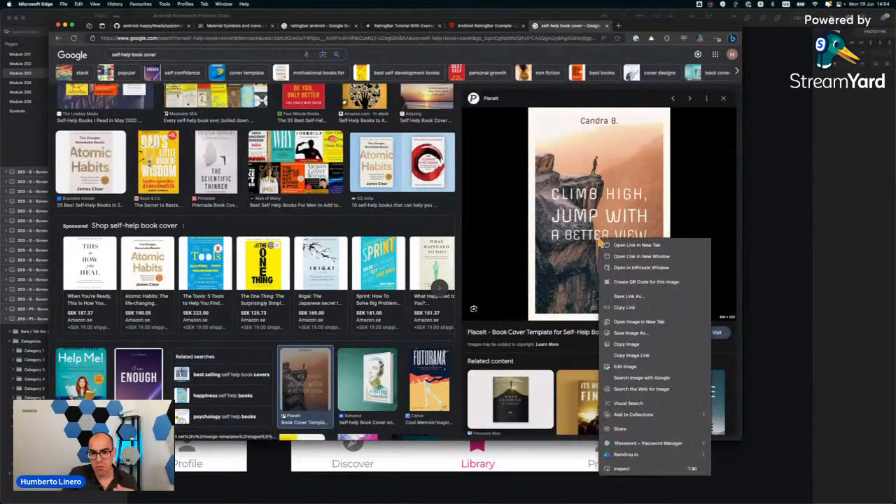
left_click(629, 344)
key("super+Tab")
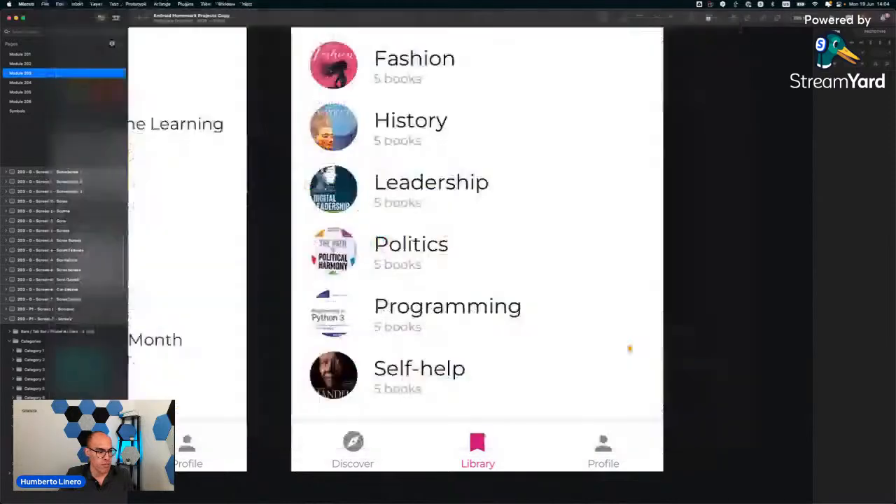
scroll(387, 180, "down", 5)
scroll(387, 180, "up", 5)
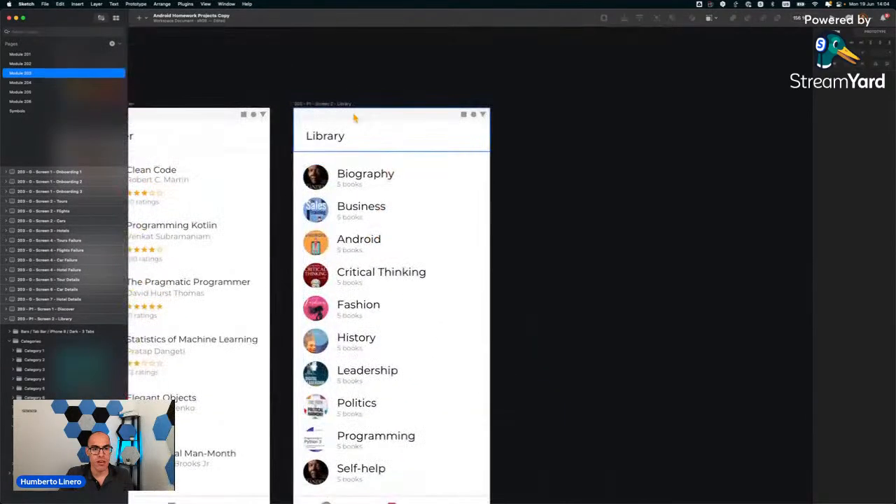
left_click(343, 214)
key("super+v")
scroll(343, 213, "down", 3)
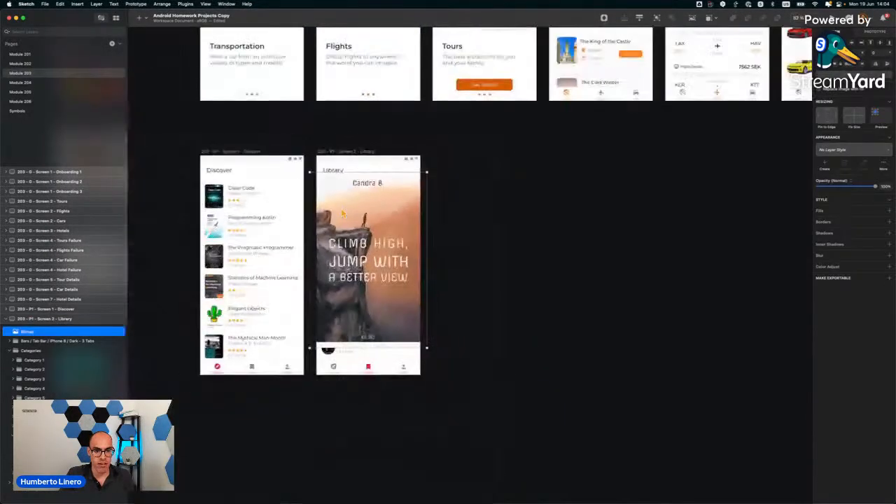
Shrink the pasted Climb High cover to roughly thumbnail size and position it over the Self-help category's picture.
left_click_drag(310, 172, 376, 278)
left_click_drag(399, 309, 342, 331)
scroll(329, 329, "up", 5)
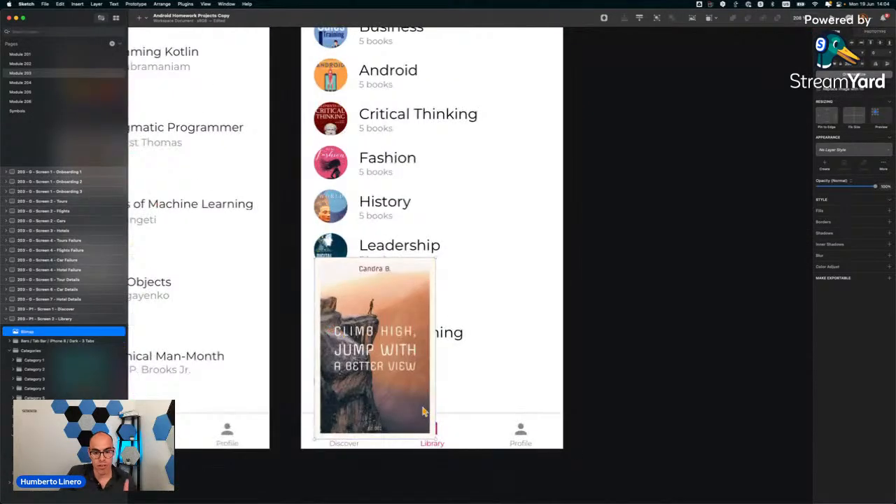
left_click_drag(434, 438, 357, 326)
scroll(409, 372, "down", 5)
left_click_drag(345, 171, 338, 257)
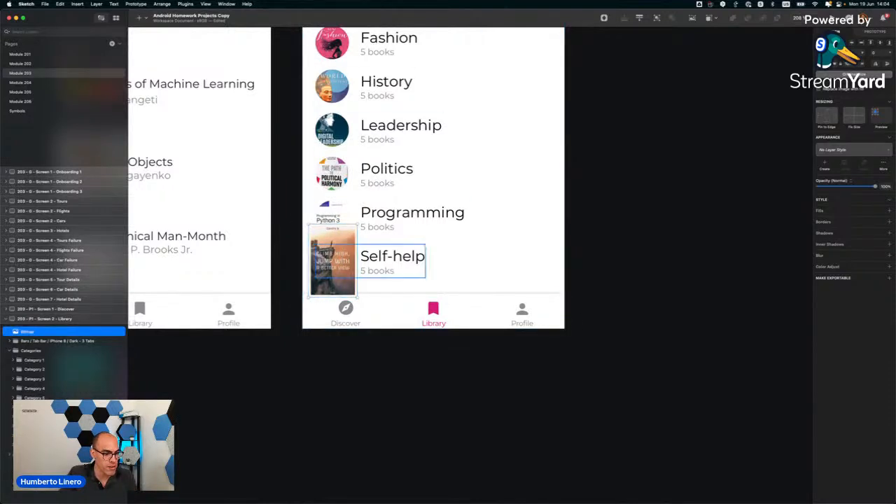
Move the Climb High cover's layer into the Self-help category's circular mask and delete the old placeholder image from it.
left_click(35, 445)
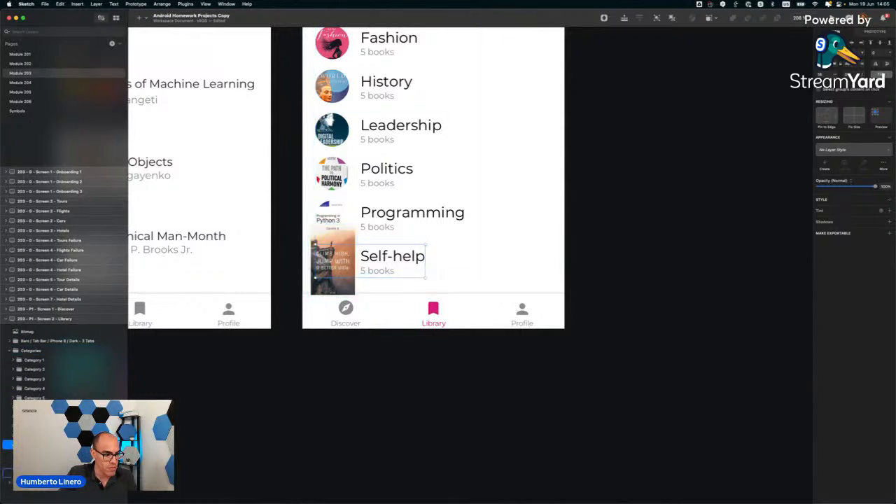
left_click_drag(28, 332, 35, 473)
left_click(35, 483)
key("Delete")
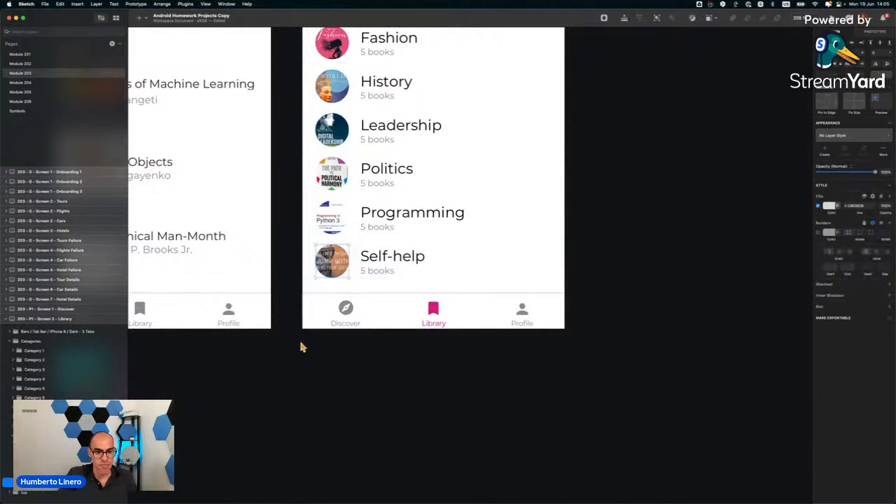
Shrink the Climb High cover inside the Self-help mask and center it so the title fits within the circle.
scroll(335, 271, "up", 5)
left_click(333, 253)
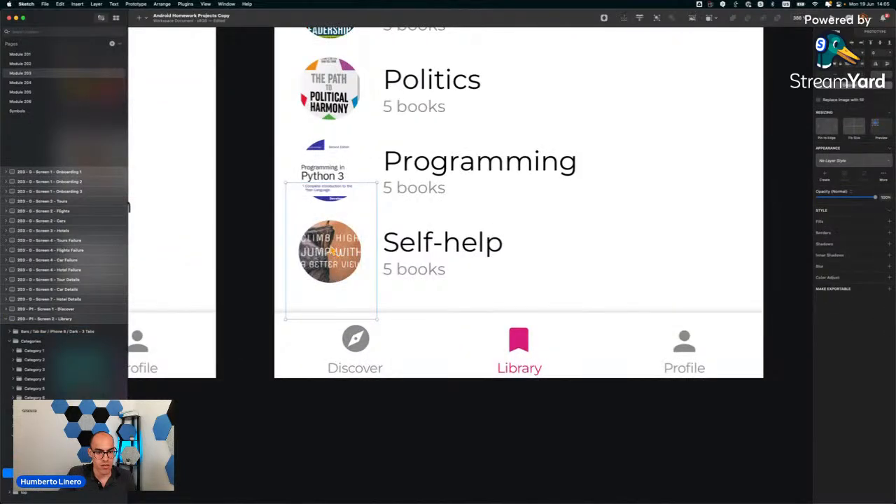
left_click_drag(286, 182, 293, 194)
mouse_move(335, 261)
left_mouse_down()
mouse_move(335, 273)
mouse_move(331, 260)
left_mouse_up()
left_click_drag(369, 316, 358, 296)
left_click_drag(338, 262, 344, 272)
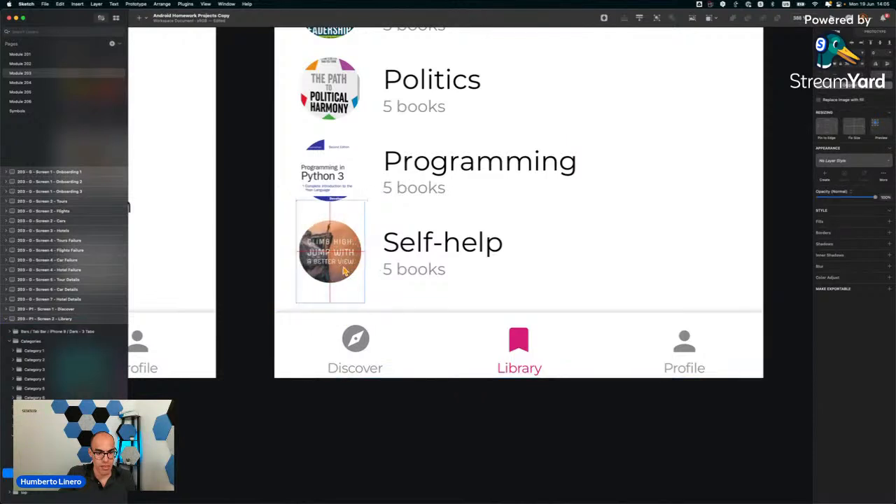
left_click(251, 247)
Review the onboarding, Tours, Flights and Cars artboards alongside the Discover and Library screens.
scroll(251, 247, "down", 3)
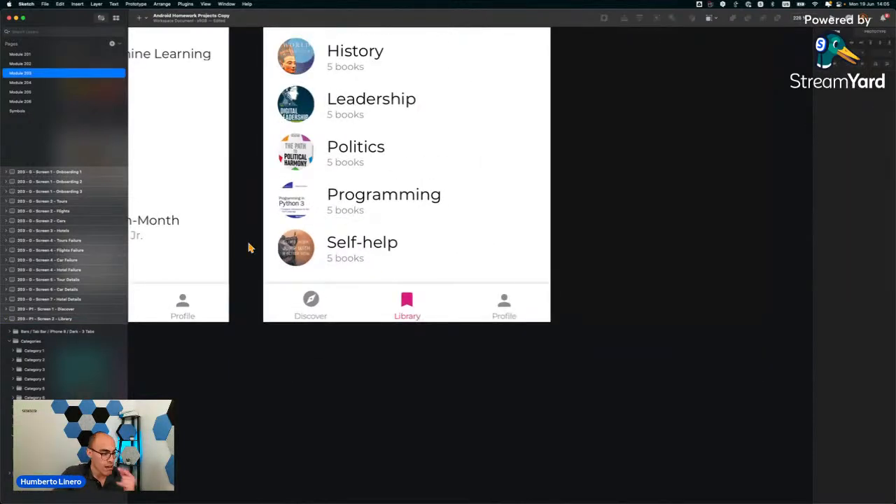
scroll(376, 274, "down", 5)
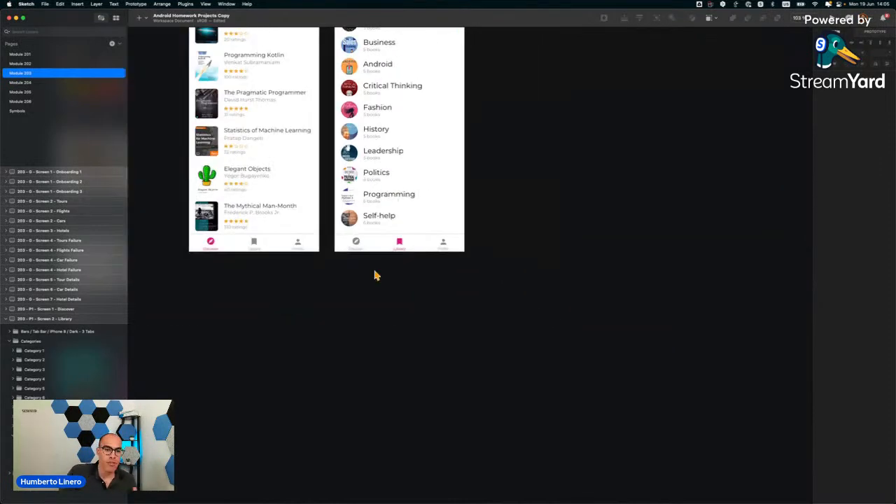
scroll(376, 274, "up", 6)
scroll(377, 273, "down", 5)
scroll(343, 232, "up", 5)
scroll(343, 232, "up", 5)
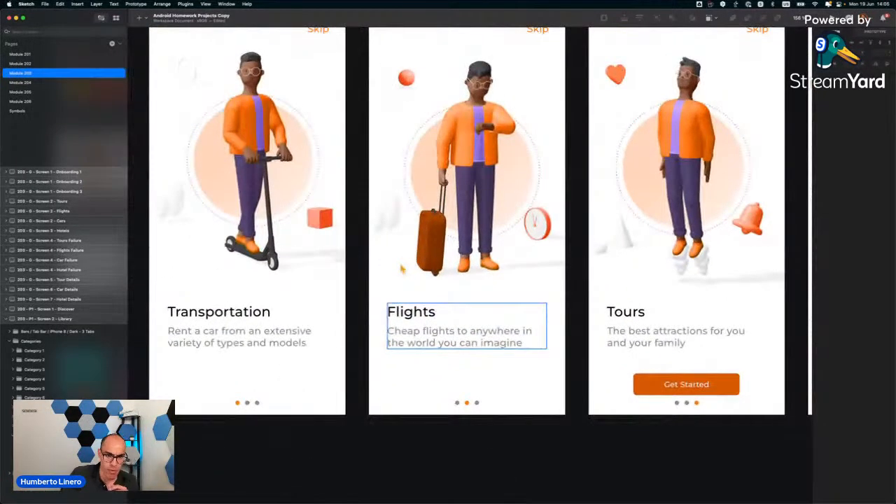
scroll(402, 268, "down", 3)
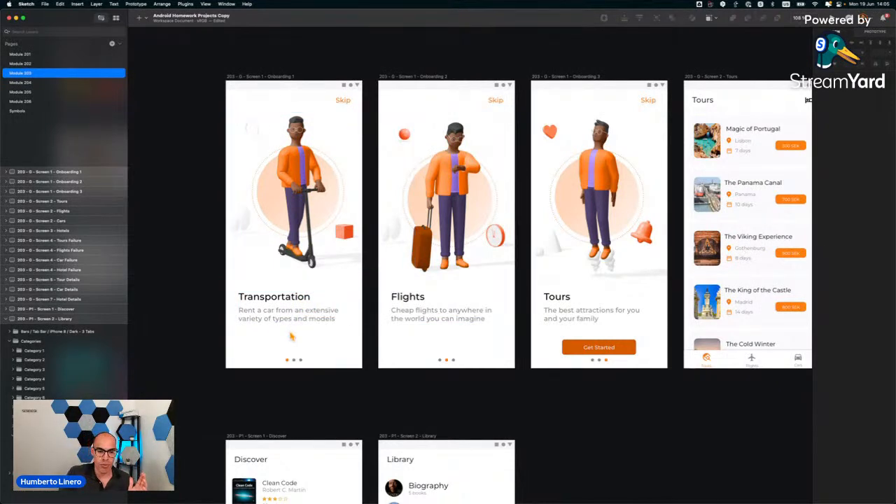
scroll(319, 276, "up", 5)
scroll(306, 270, "down", 5)
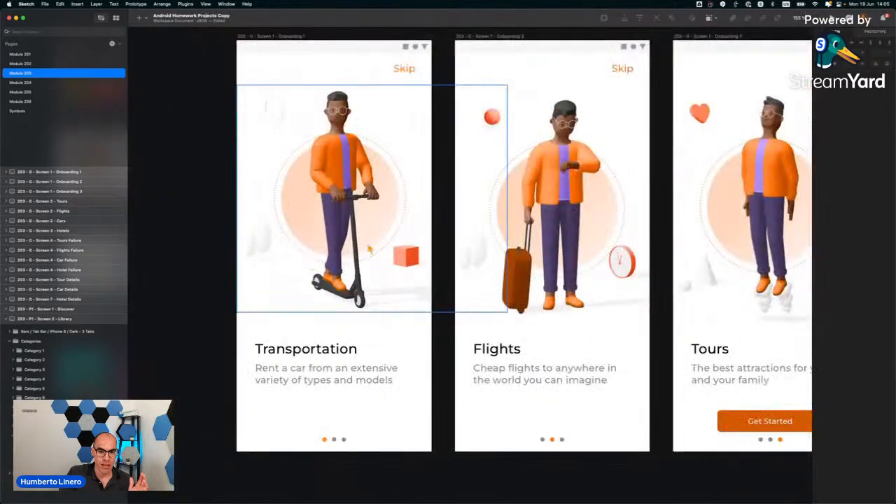
scroll(357, 392, "right", 5)
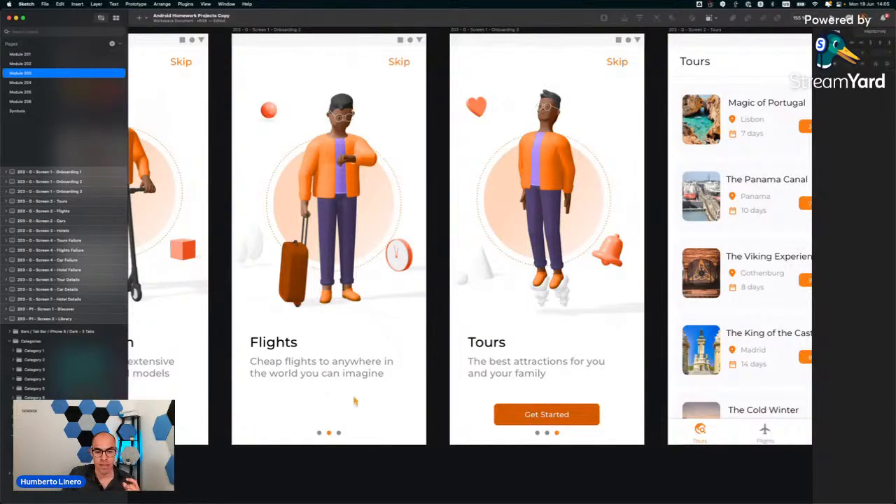
scroll(360, 399, "right", 10)
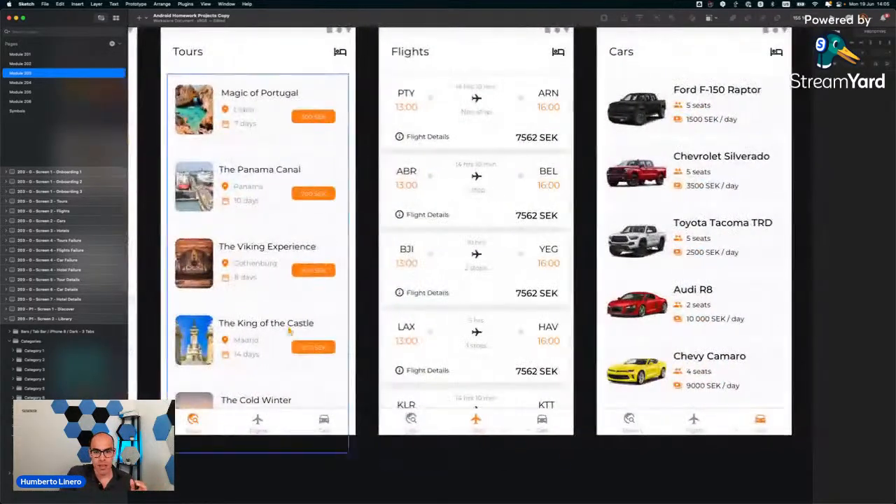
scroll(289, 332, "down", 3)
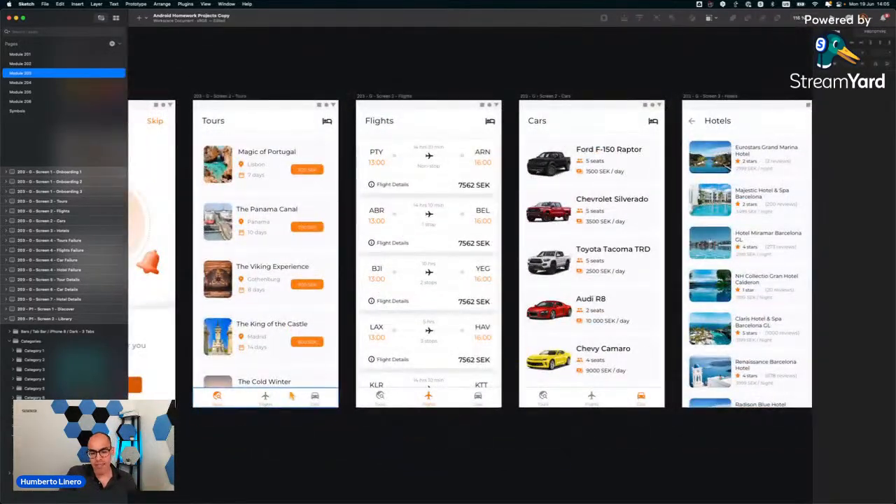
Compare the Library screen's layout and header with the Tours screen's tab bar and header icon.
left_click(301, 397)
scroll(296, 397, "down", 5)
scroll(303, 320, "left", 5)
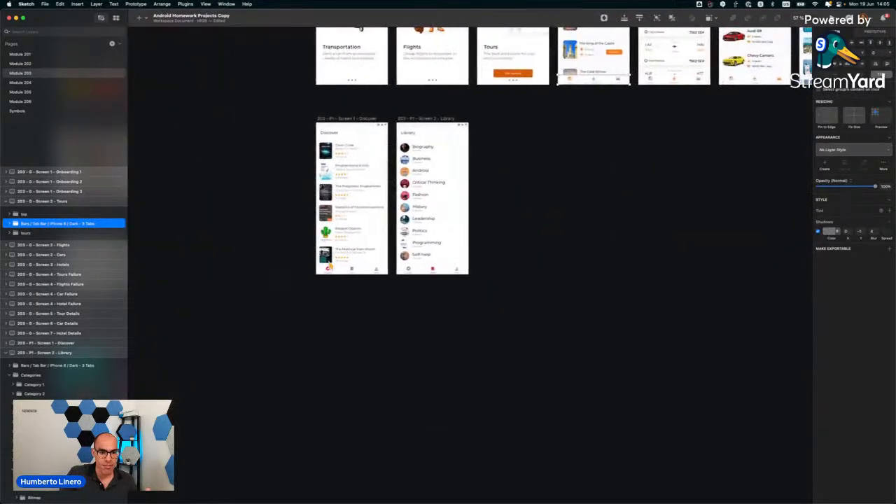
scroll(400, 231, "up", 5)
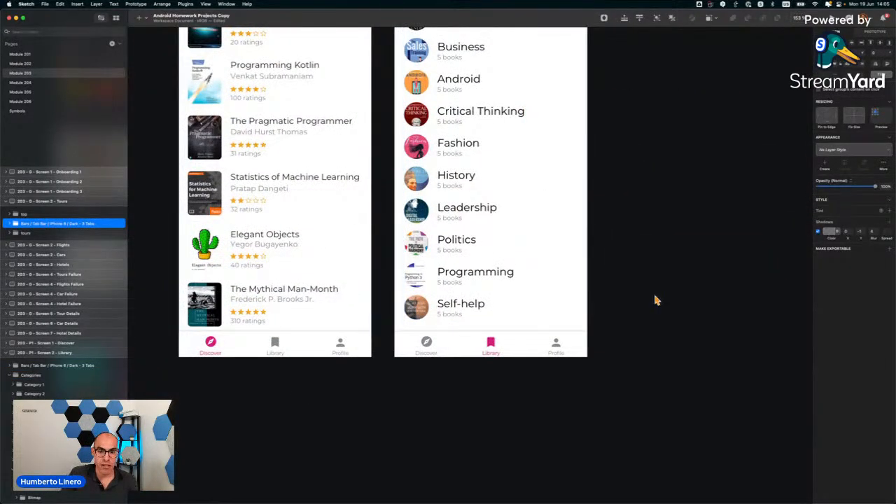
scroll(656, 300, "up", 4)
scroll(656, 300, "right", 2)
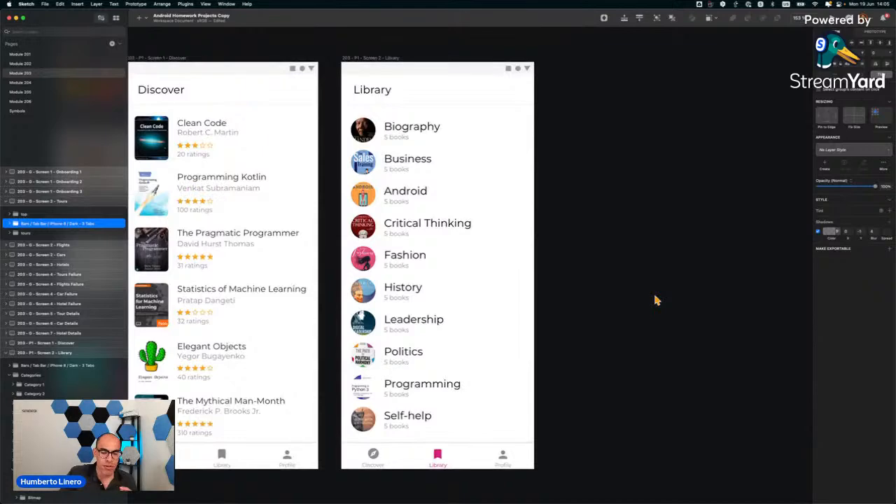
scroll(656, 300, "up", 5)
scroll(656, 299, "down", 5)
scroll(656, 300, "up", 5)
scroll(673, 233, "up", 3)
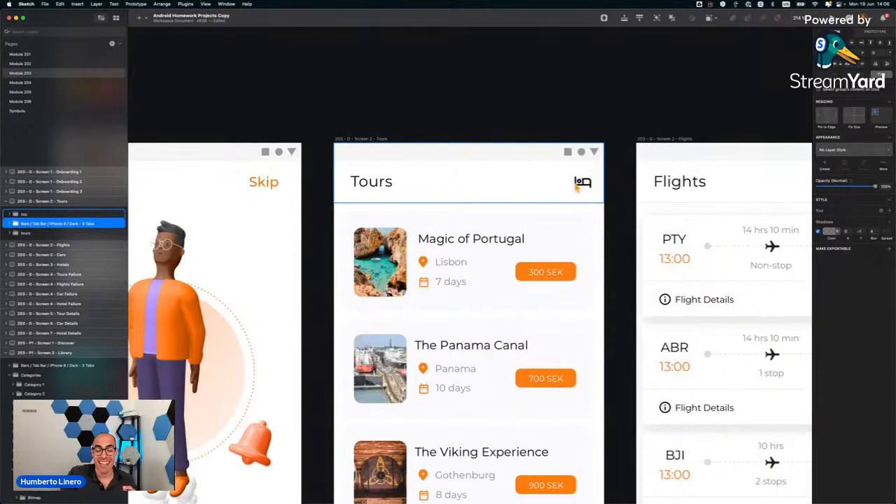
scroll(580, 189, "down", 3)
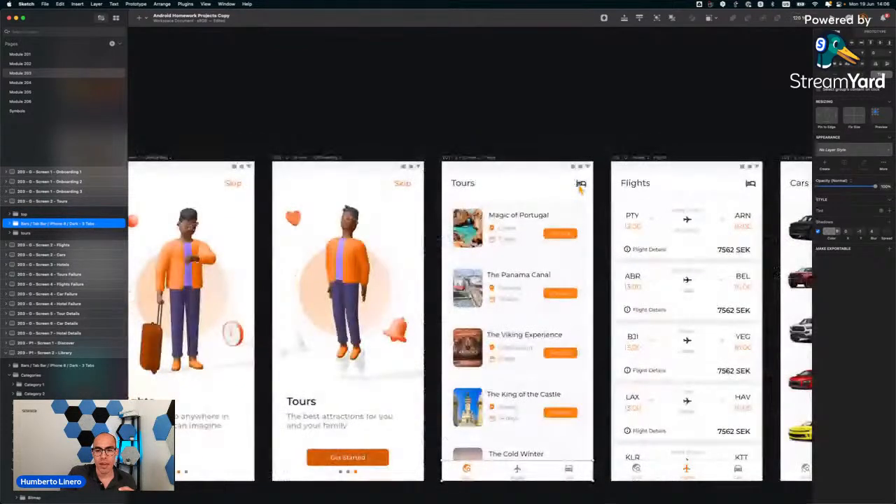
scroll(580, 189, "down", 10)
scroll(580, 189, "down", 3)
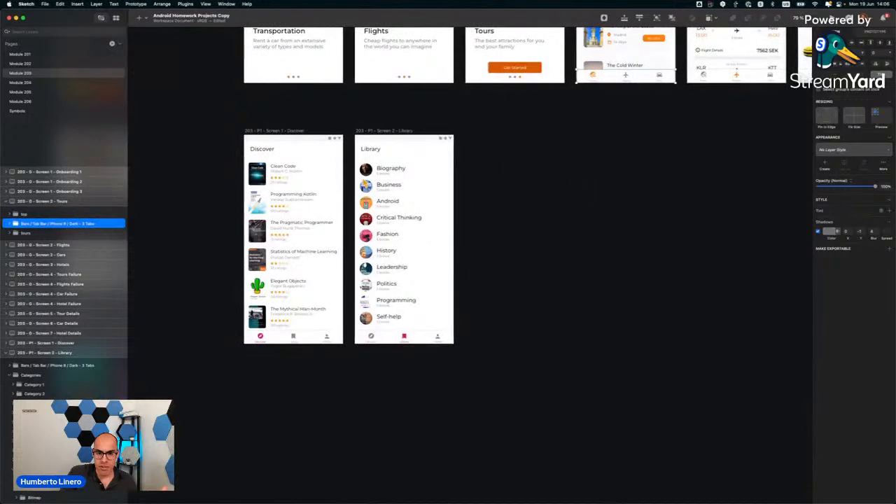
scroll(365, 185, "up", 5)
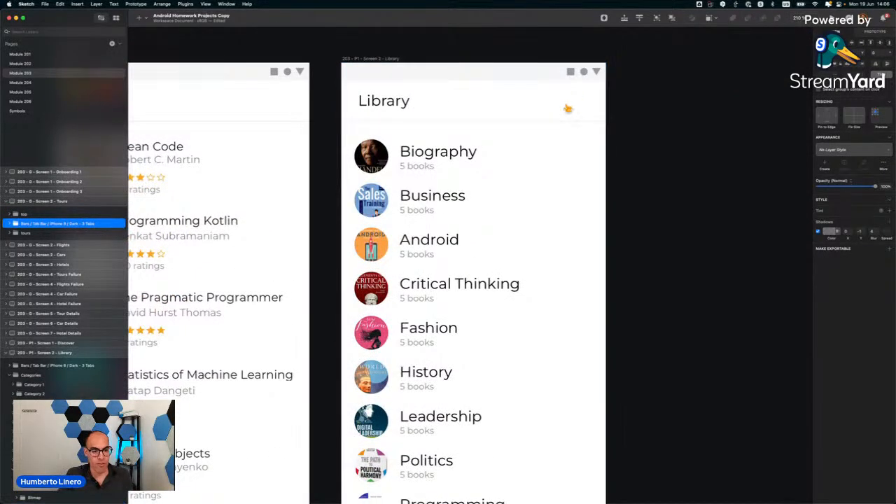
Switch to Microsoft Edge, search Material Icons for "plus" and download the filled Add icon as a black 24dp SVG.
key("super+Tab")
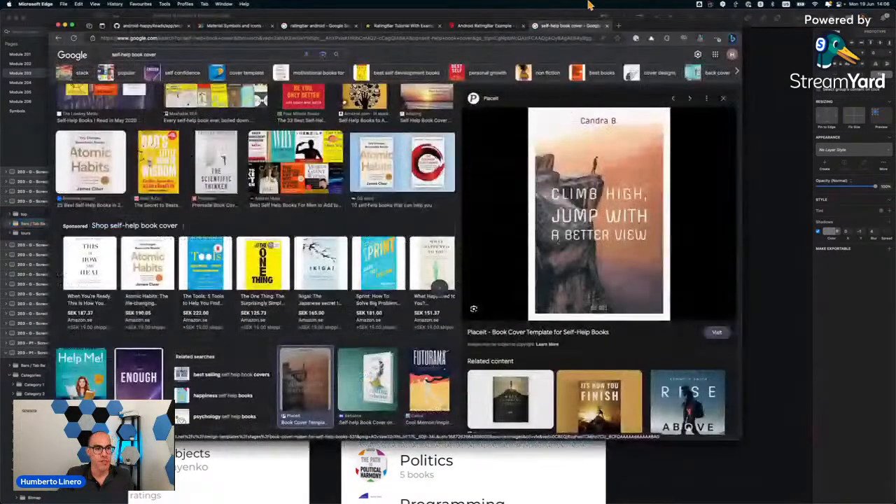
left_click(225, 25)
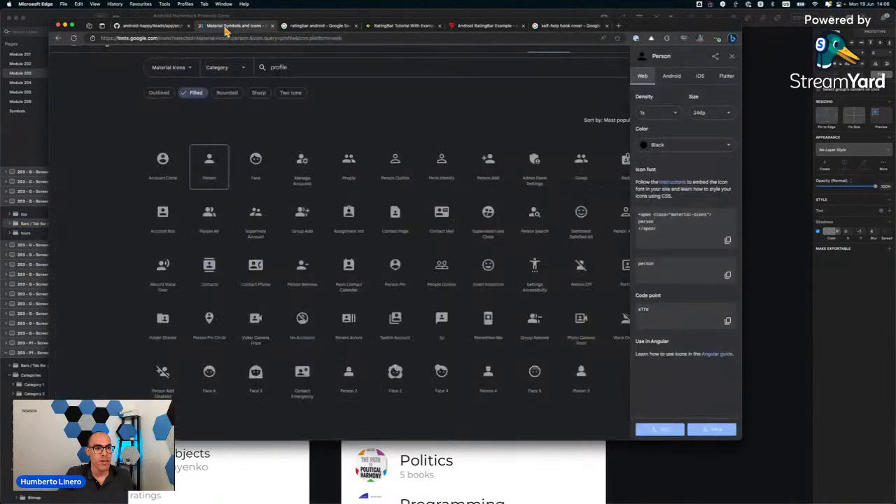
double_click(275, 66)
type("plus")
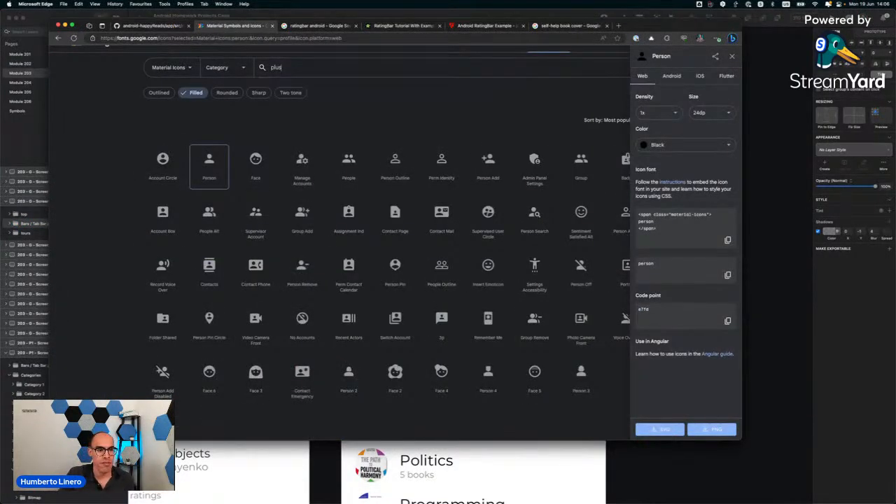
left_click(162, 161)
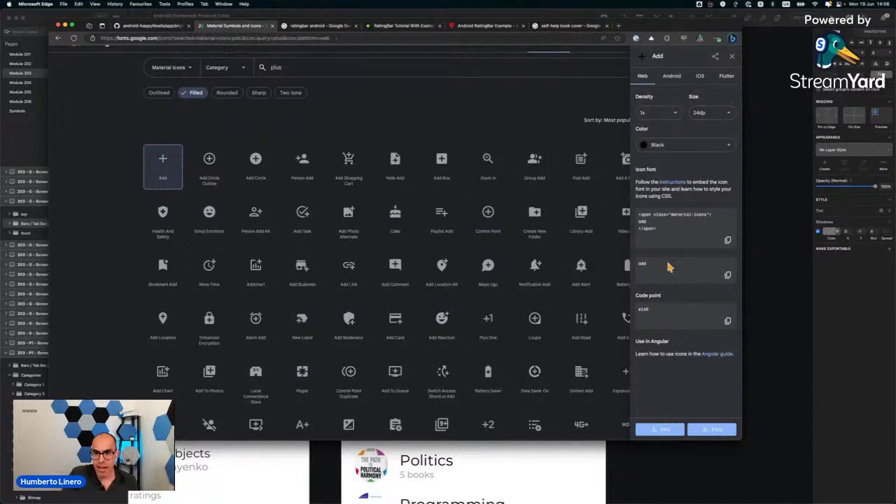
left_click(659, 429)
Return to Sketch and place the downloaded Add icon at the right end of the Library screen's header.
key("super+Tab")
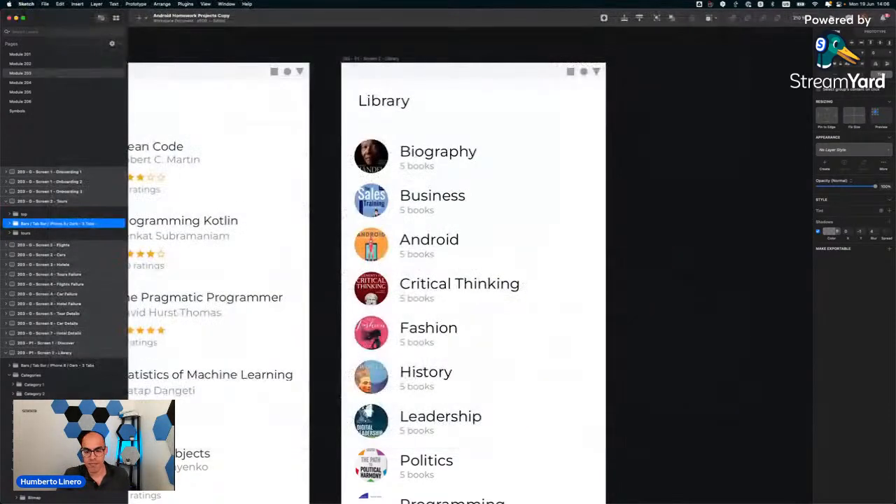
left_click(538, 488)
left_click_drag(496, 356, 566, 120)
scroll(632, 140, "up", 5)
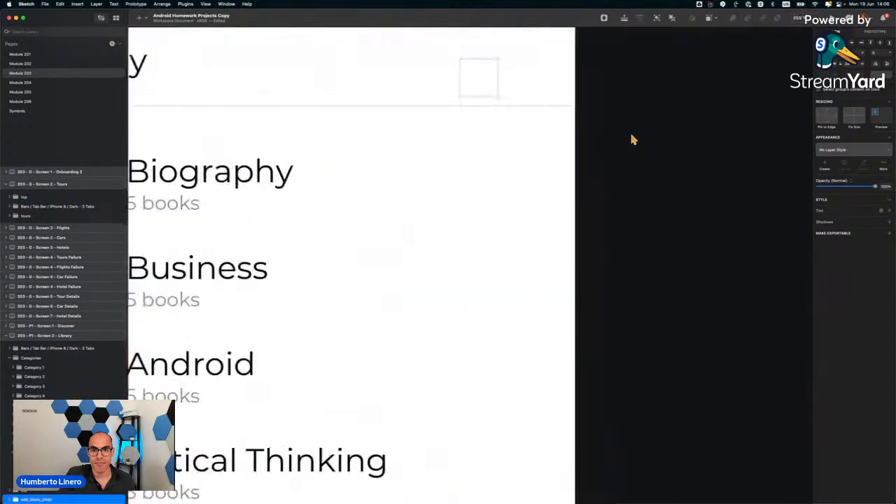
scroll(25, 389, "up", 1)
scroll(33, 376, "down", 2)
Move the Add icon's layer up into the Library artboard's tab bar group, above the Discover Tab layer.
left_click_drag(23, 499, 39, 350)
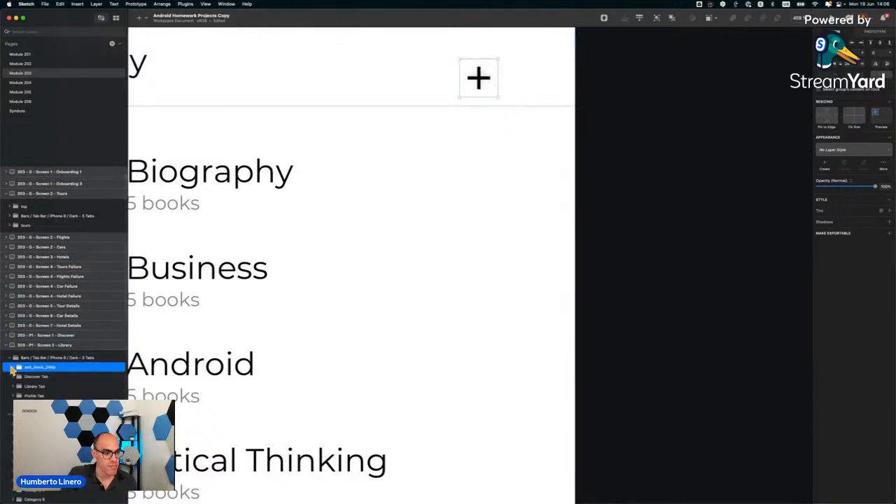
scroll(447, 91, "up", 5)
scroll(570, 60, "up", 2)
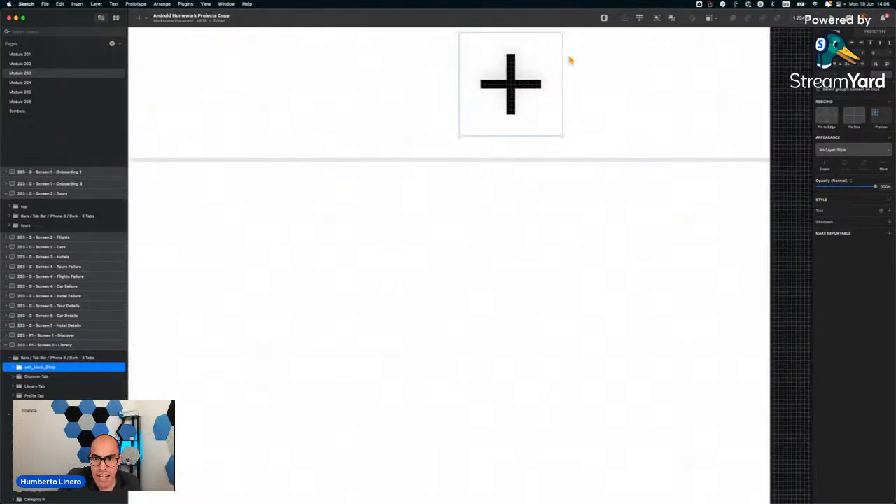
scroll(537, 96, "down", 6)
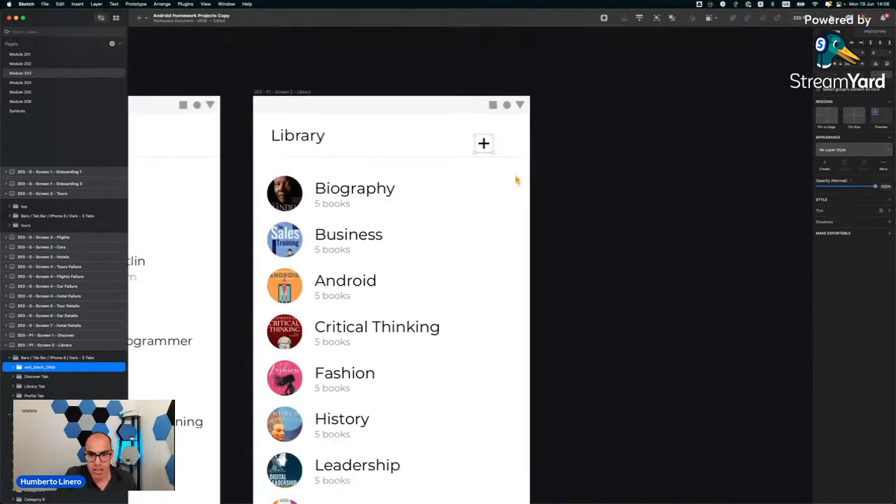
Switch to Microsoft Edge and download the filled Add icon's Android version in black.
key("super+Tab")
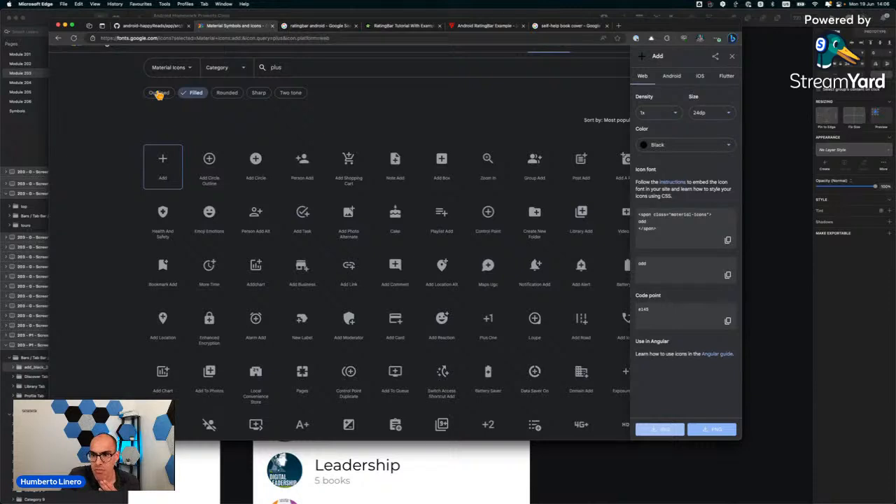
left_click(673, 79)
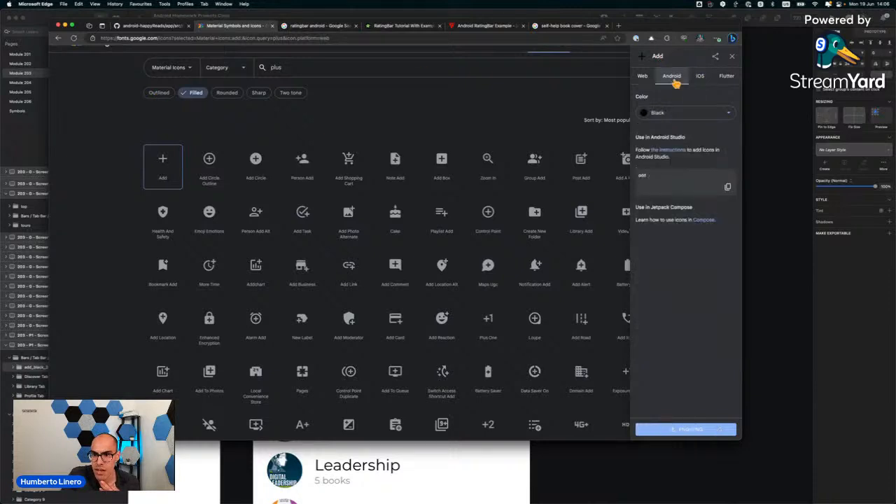
left_click(675, 427)
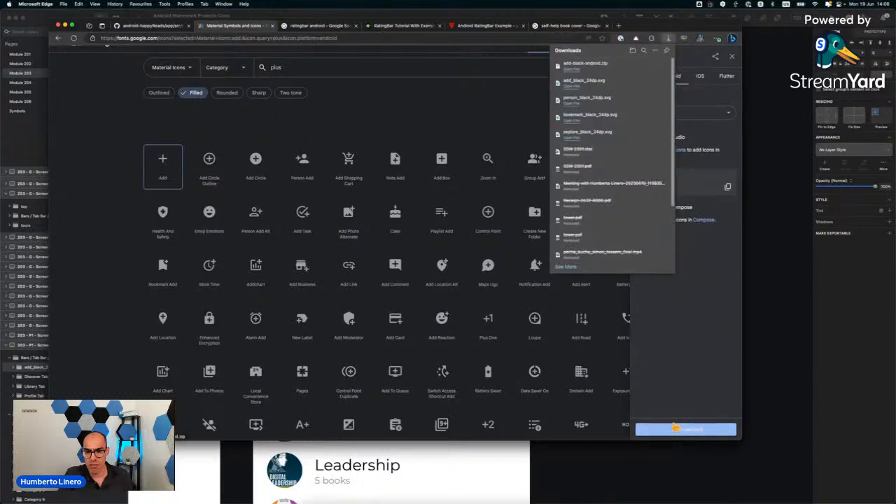
Open the Downloads folder in Finder and view the add_black_24dp.svg file.
key("super+Tab")
mouse_move(509, 499)
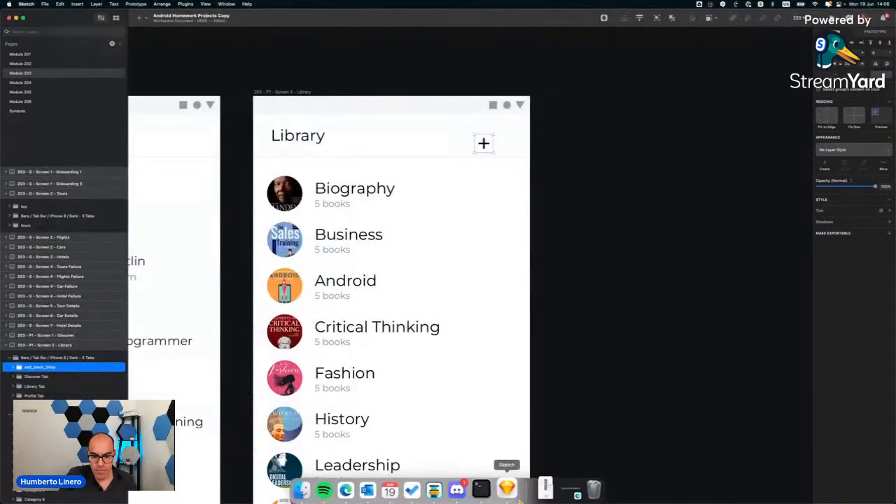
left_click(540, 486)
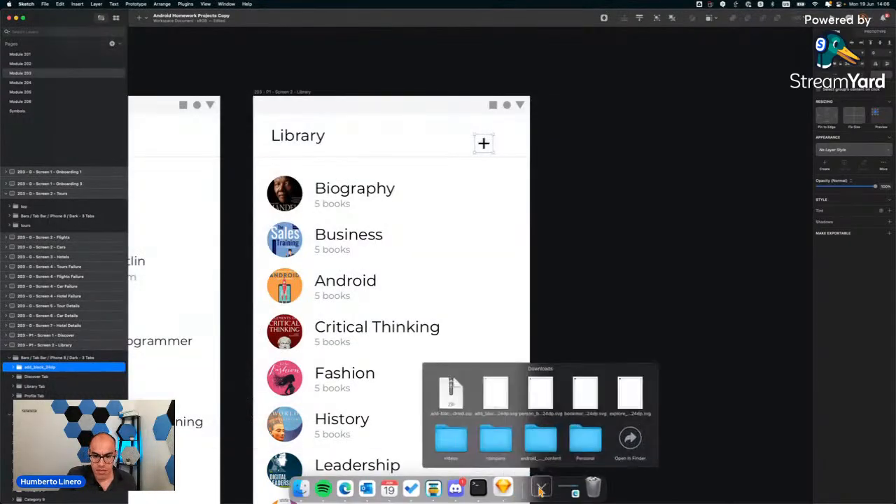
left_click(630, 448)
double_click(546, 114)
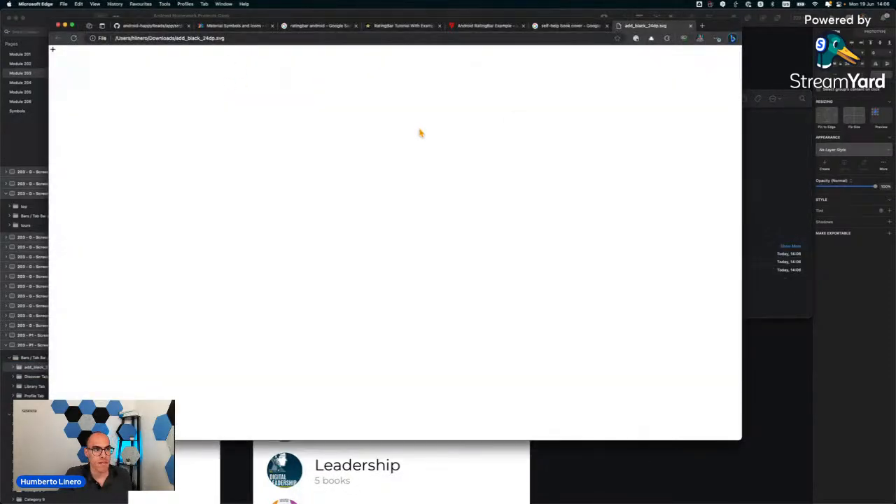
Close the SVG's browser tab and the open Finder windows, then return to Sketch.
key("super+w")
key("super+Tab")
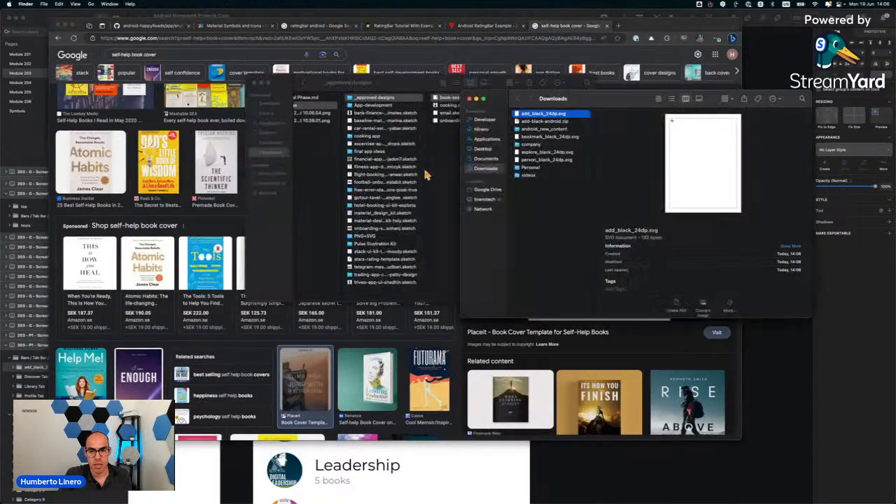
left_click_drag(598, 101, 2, 111)
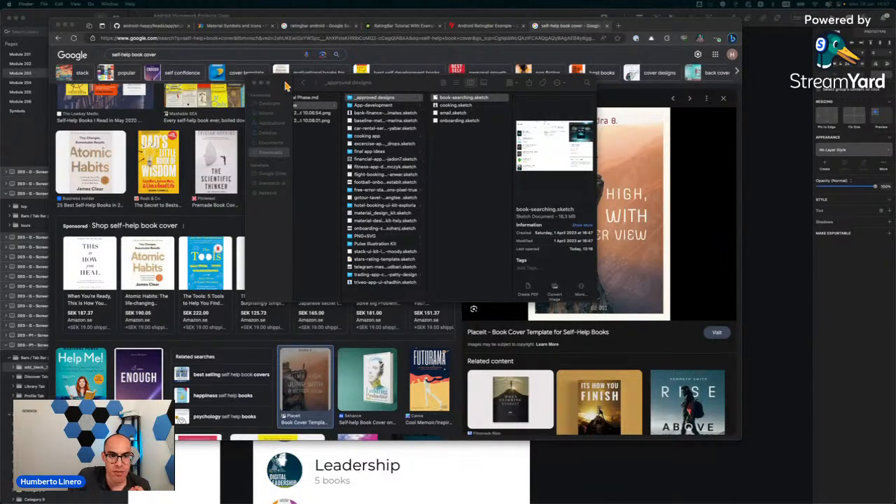
left_click(254, 84)
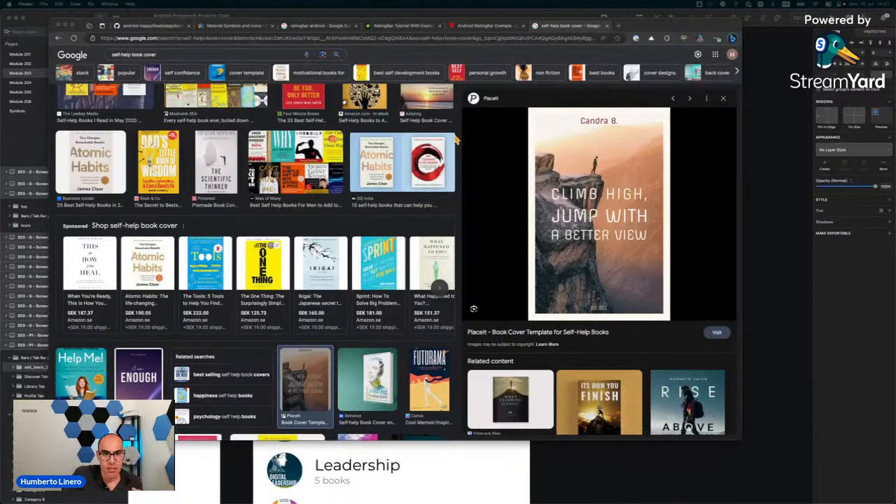
left_click(769, 182)
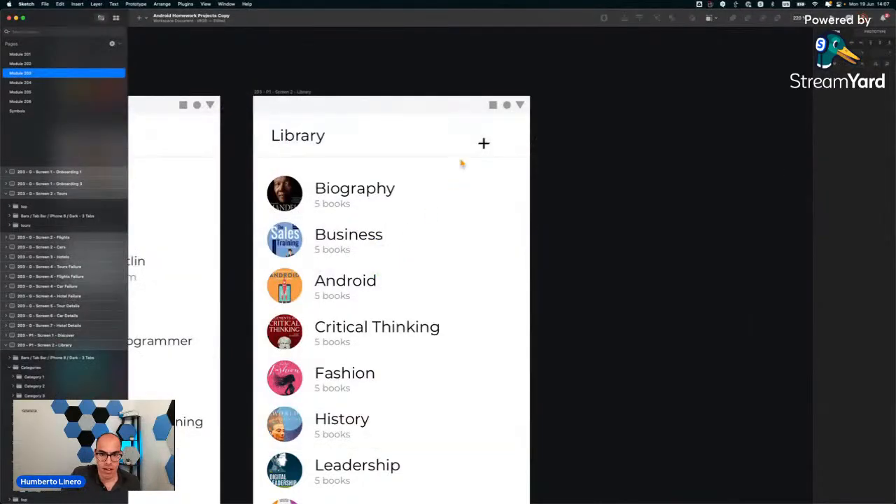
Move the Add icon up beside the Library title at the header's end and delete its empty bounding path.
scroll(462, 162, "up", 5)
left_click(504, 130)
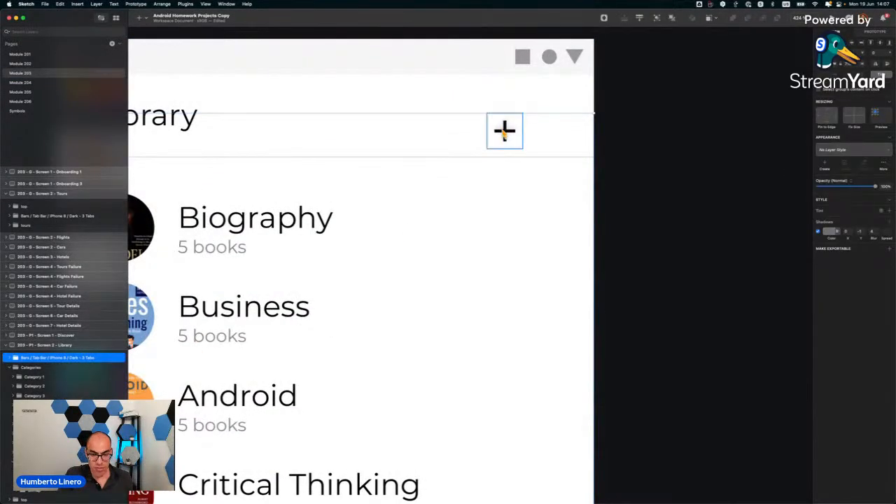
double_click(504, 130)
left_click_drag(503, 133, 540, 115)
key("Delete")
scroll(540, 115, "up", 5)
scroll(540, 115, "down", 8)
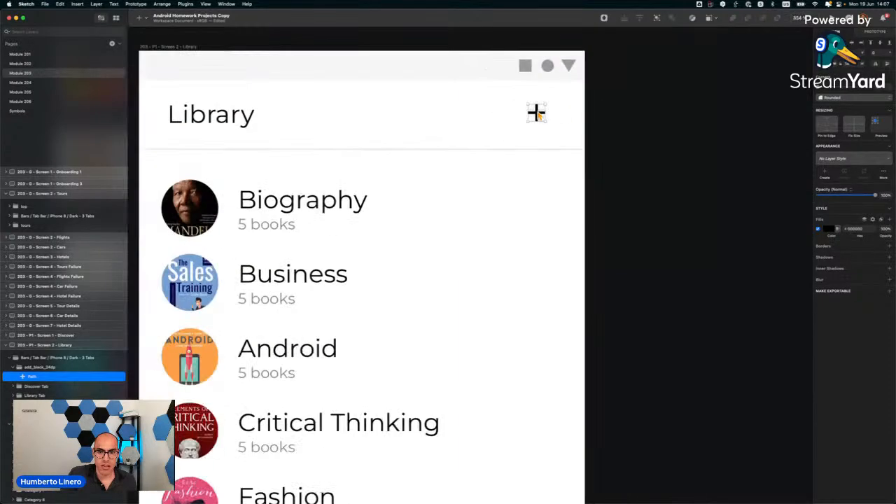
Copy the hotel icon's shape from the Tours screen header and paste it into the Library artboard as a position reference.
scroll(539, 115, "up", 3)
scroll(540, 115, "down", 5)
scroll(535, 117, "up", 8)
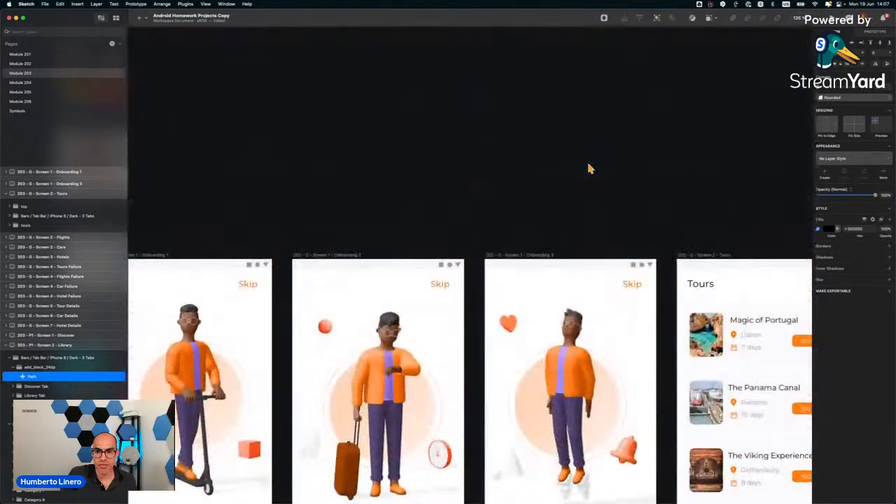
scroll(590, 169, "right", 7)
scroll(589, 169, "left", 2)
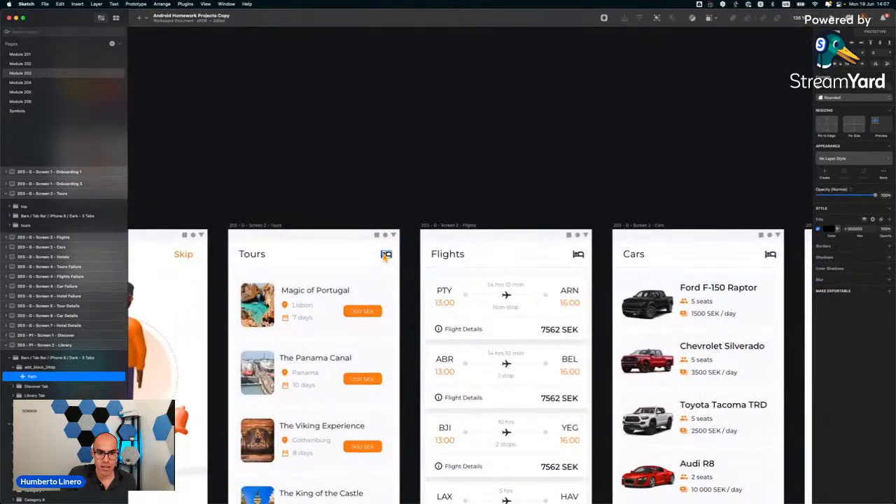
left_click(384, 254)
scroll(386, 254, "up", 1)
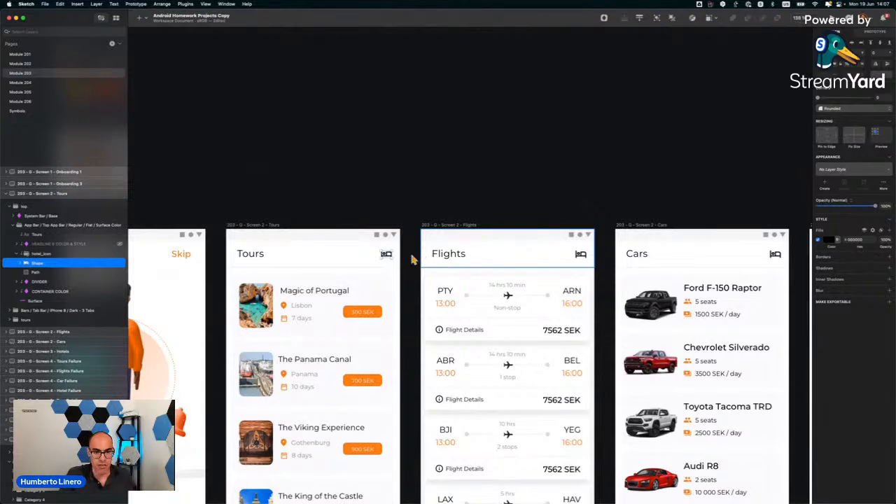
scroll(422, 255, "down", 5)
scroll(356, 294, "down", 10)
scroll(357, 294, "down", 5)
left_click(323, 175)
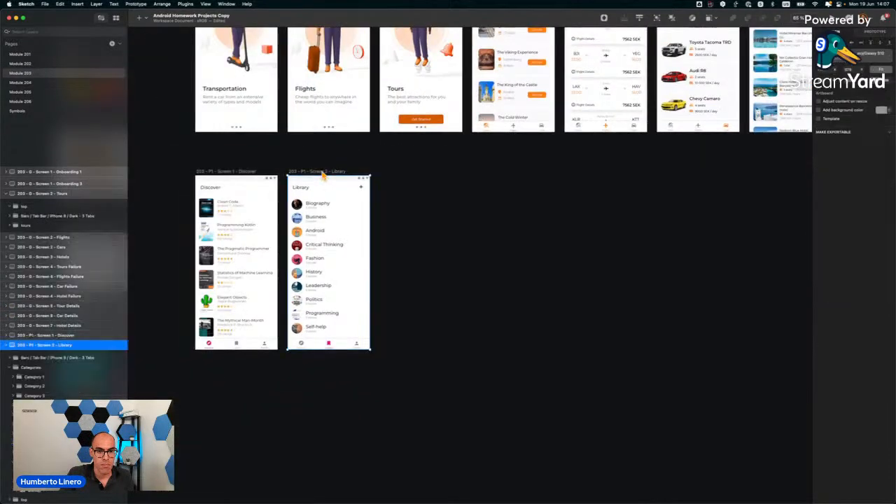
left_click(361, 185)
scroll(373, 193, "up", 10)
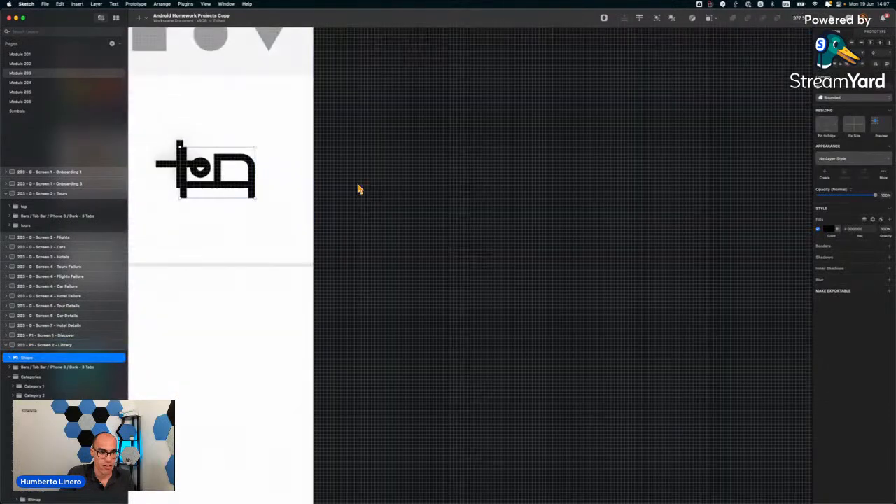
scroll(154, 176, "left", 5)
scroll(35, 381, "down", 1)
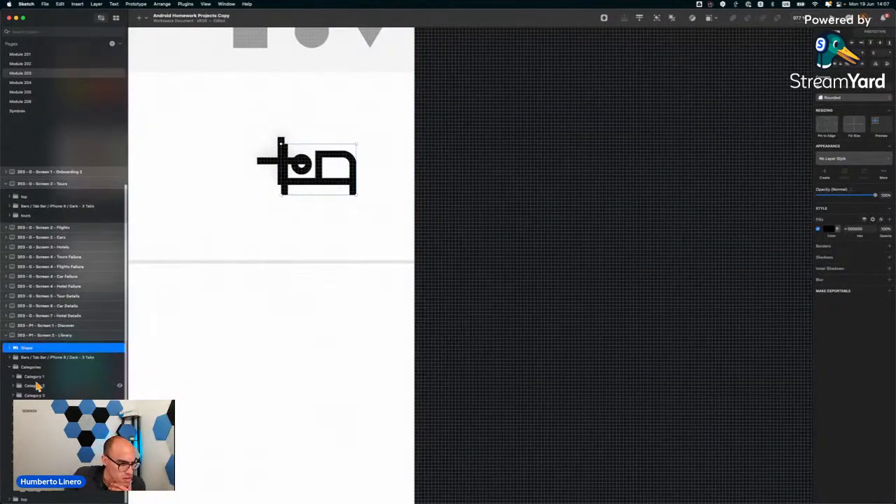
Rename the add_black_24dp group in the Library artboard's tab bar group as add_icon.
scroll(10, 369, "up", 2)
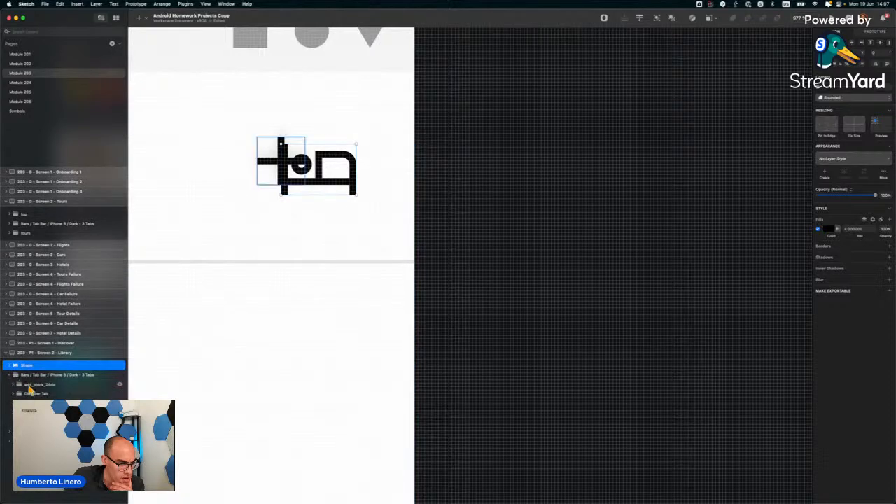
double_click(32, 384)
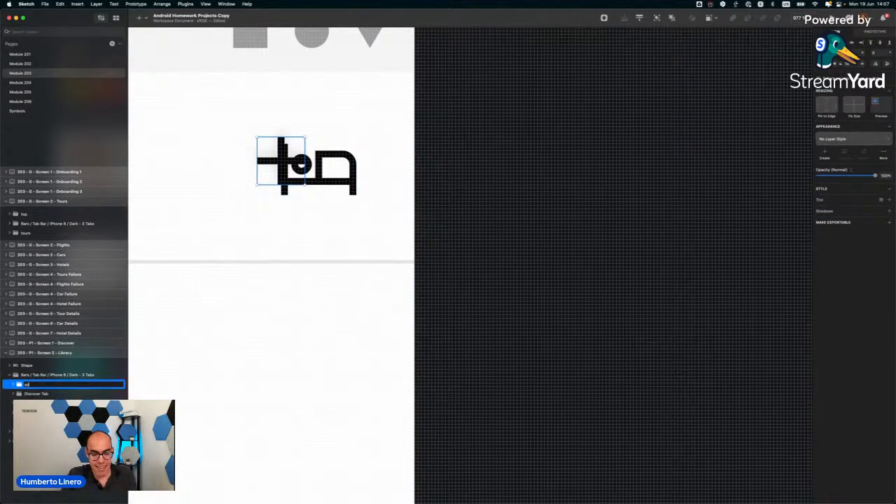
type("add_icon")
key("Return")
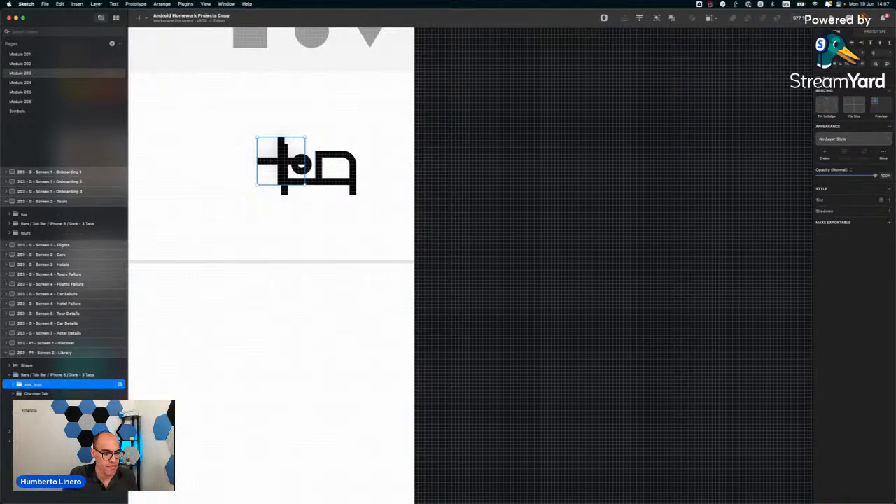
Match add_icon's X and Y position to the top-left corner of the pasted hotel shape.
left_click(27, 366)
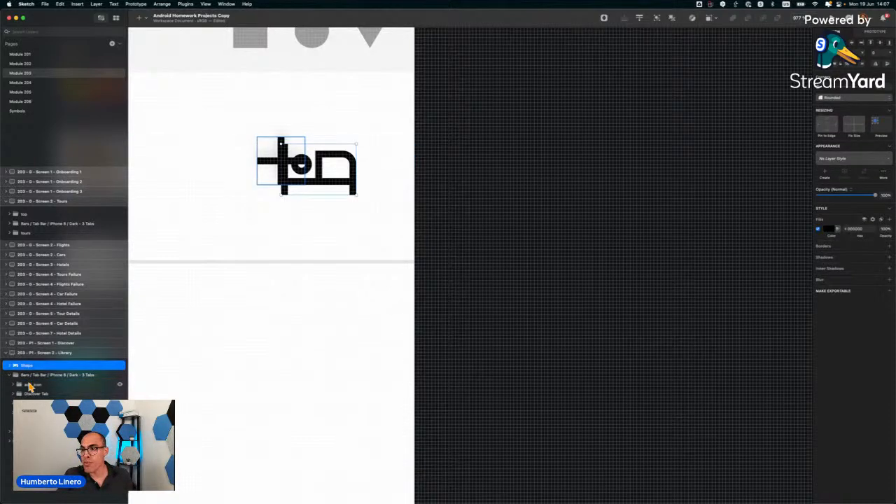
left_click(30, 385)
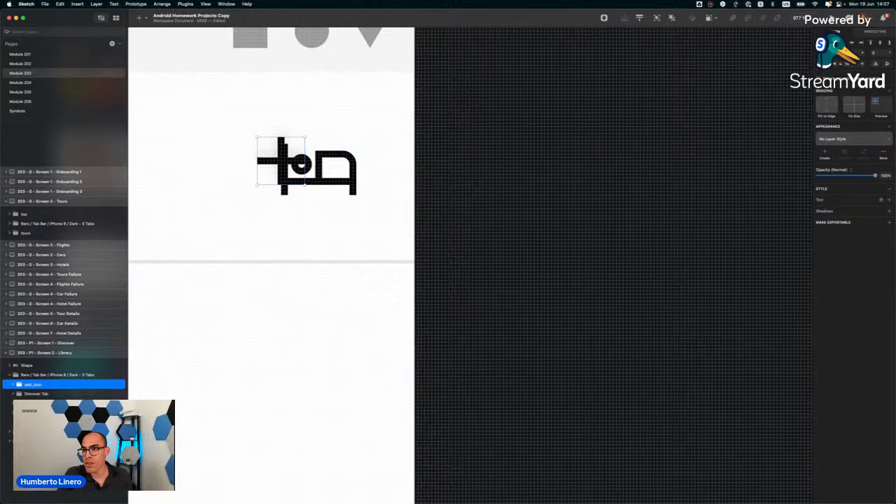
key("Tab")
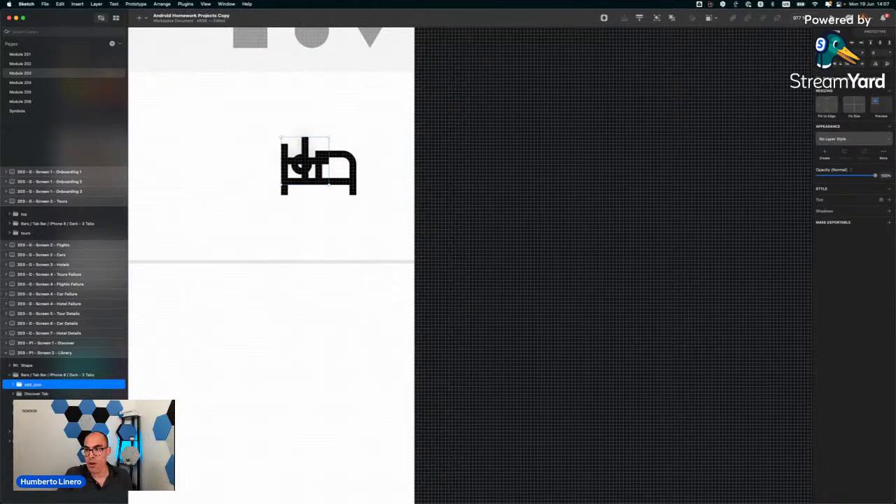
key("Return")
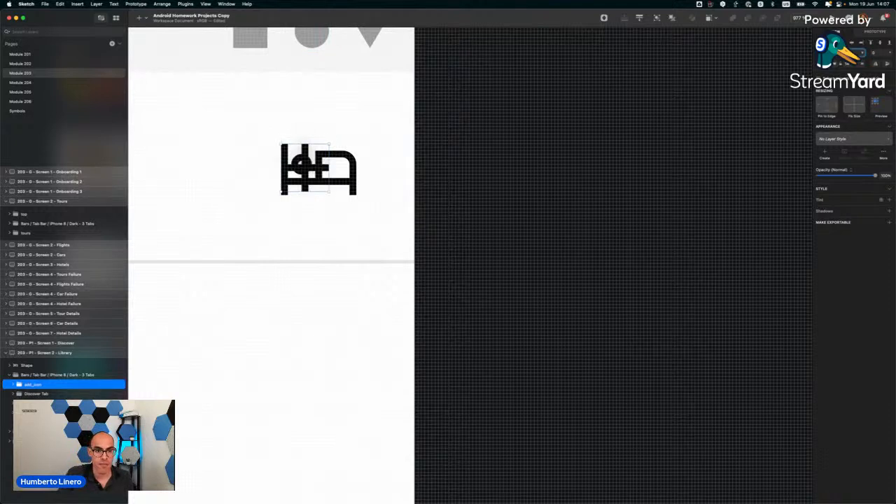
Delete the pasted hotel shape from the Library artboard and review the header beside the Discover screen.
left_click(44, 366)
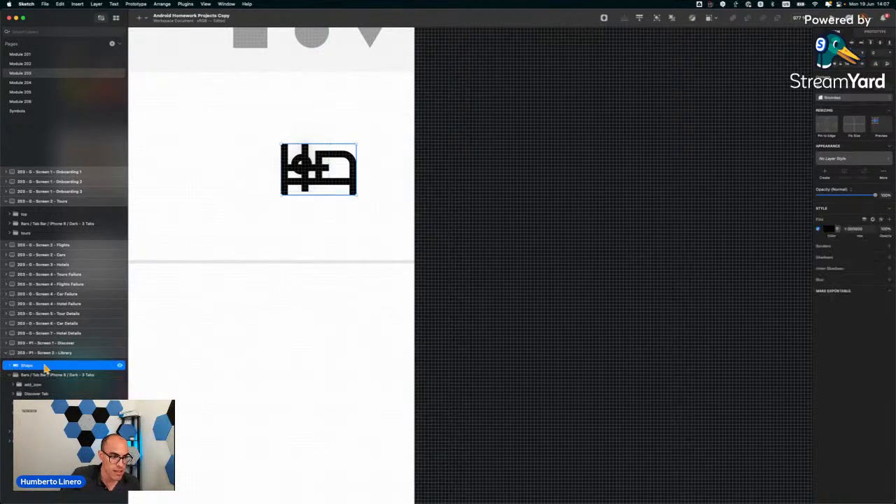
key("Delete")
left_click(533, 262)
scroll(533, 263, "down", 8)
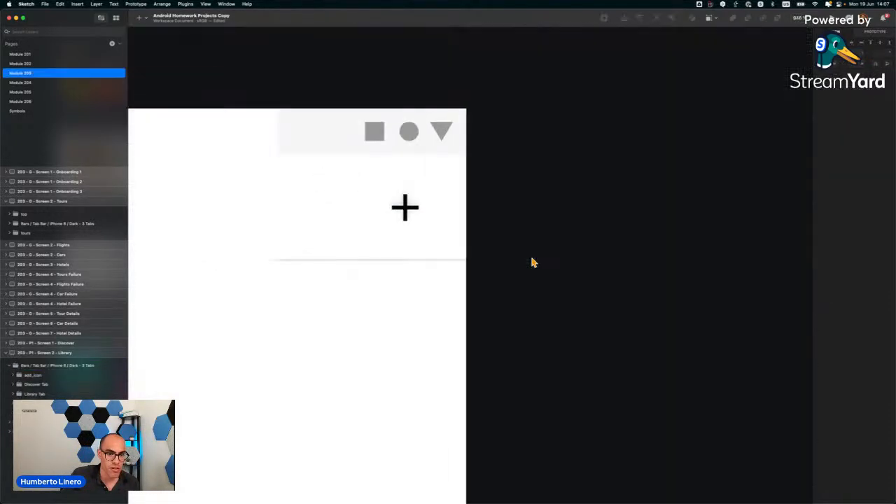
scroll(533, 262, "down", 3)
scroll(533, 263, "down", 3)
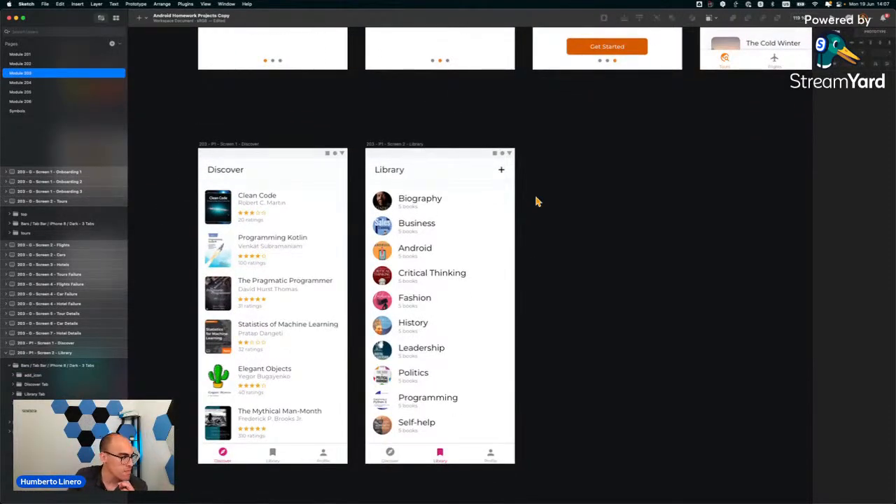
scroll(524, 200, "up", 5)
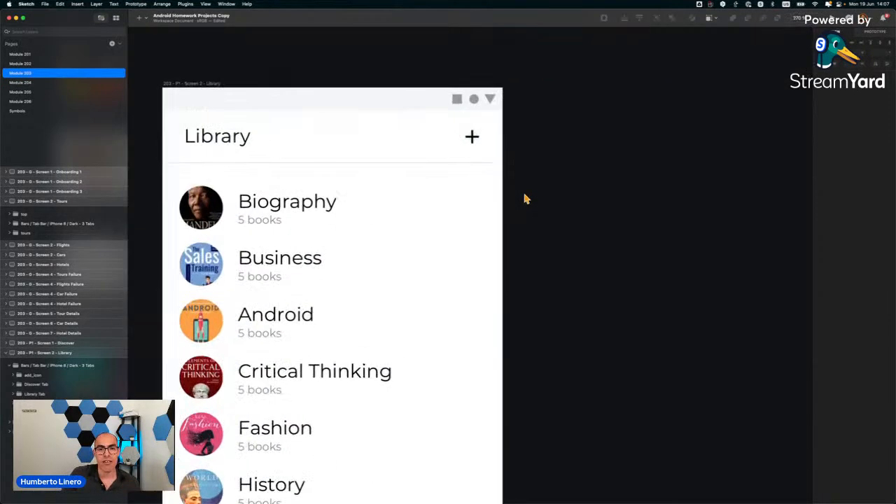
scroll(430, 290, "down", 5)
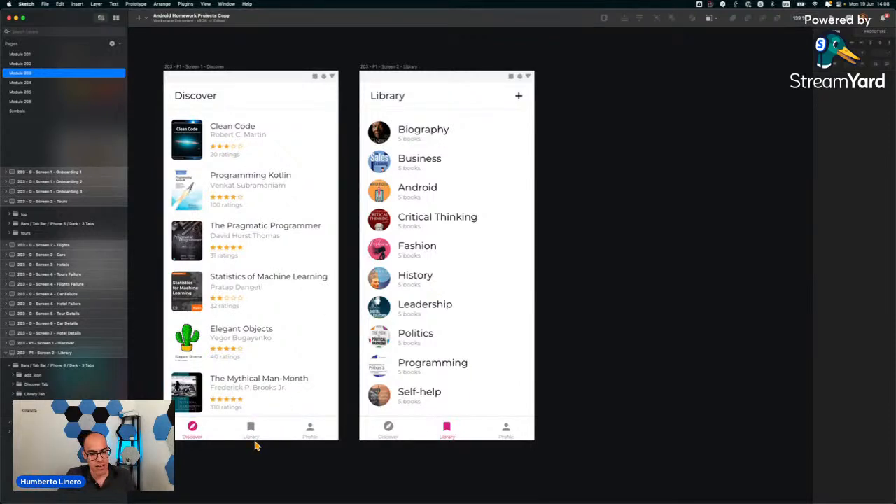
left_click(389, 100)
double_click(390, 100)
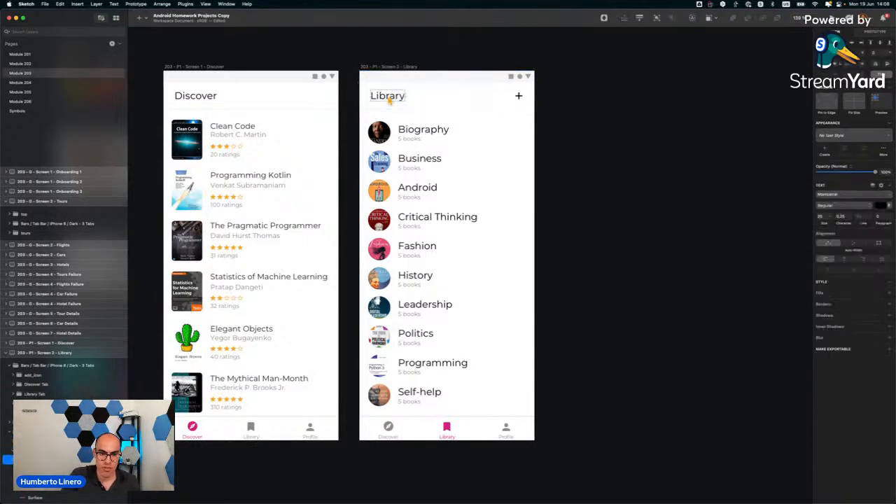
double_click(388, 98)
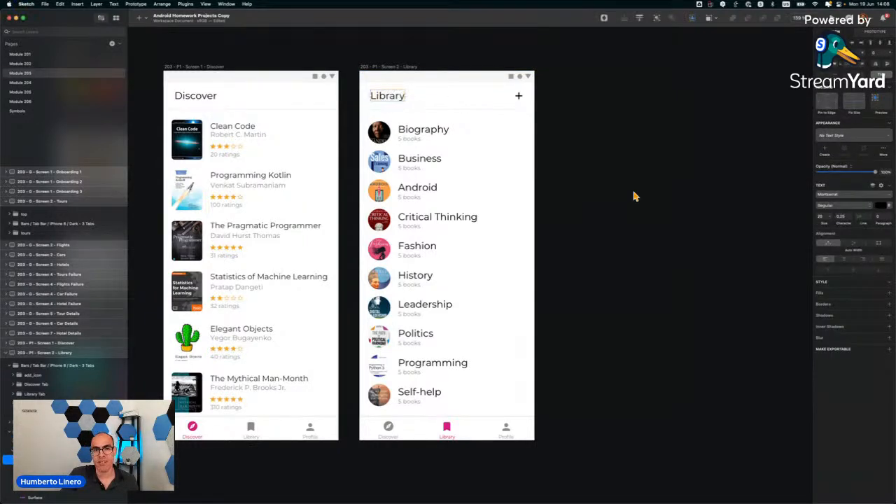
key("Escape")
key("Escape")
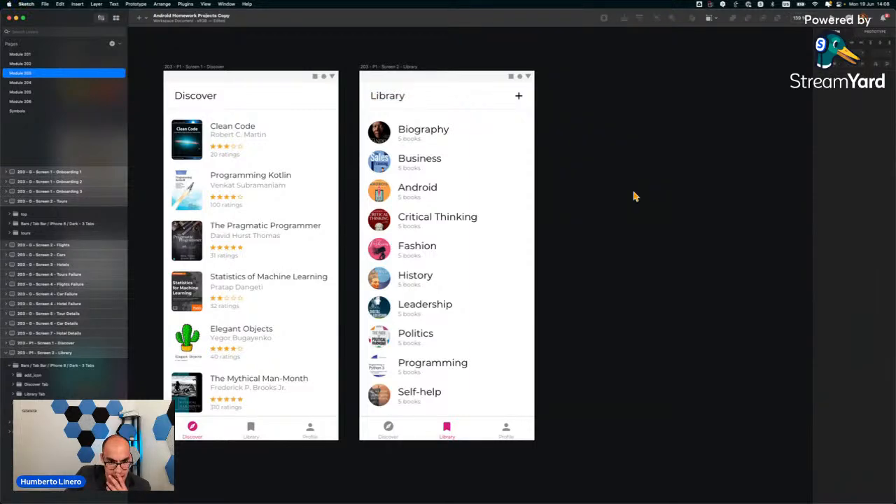
Change the Business category's book count in the Library artboard to "15 books".
scroll(444, 157, "up", 8)
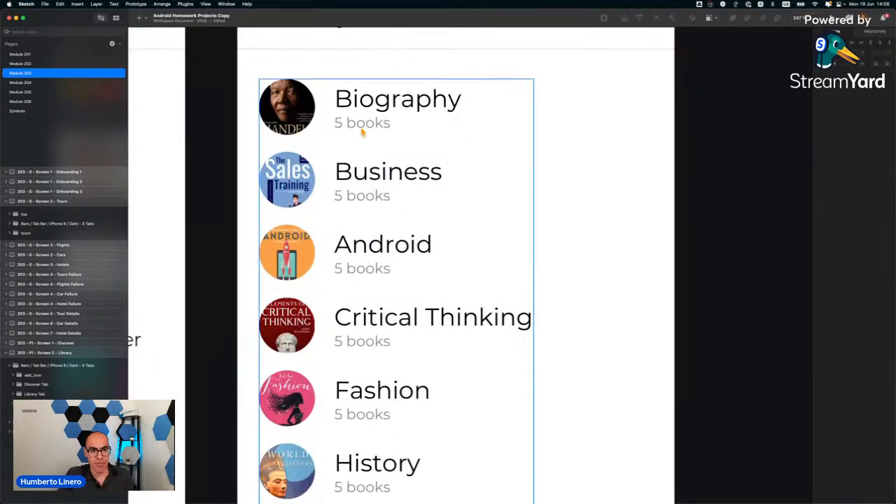
left_click(338, 126)
double_click(338, 125)
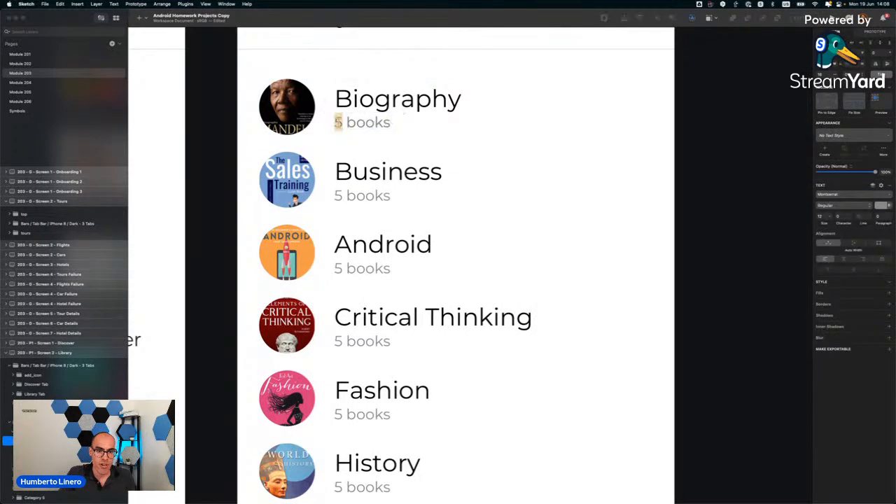
left_click(338, 124)
left_click(339, 197)
double_click(339, 196)
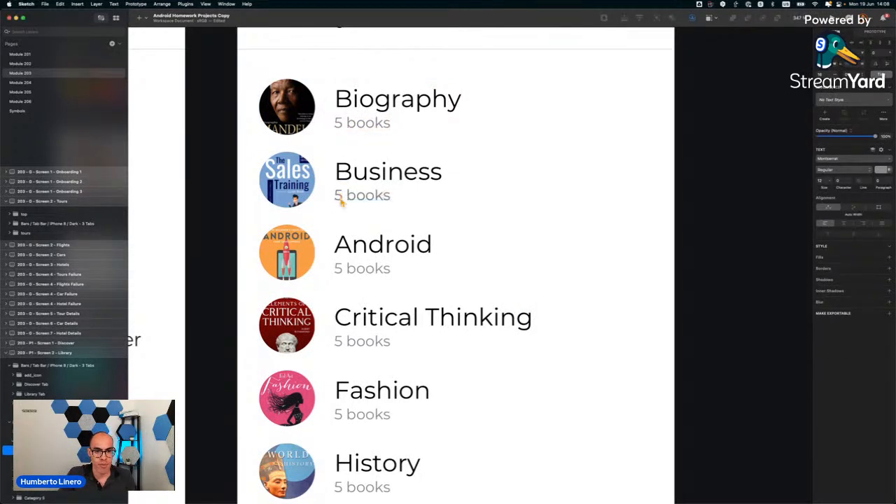
type("1")
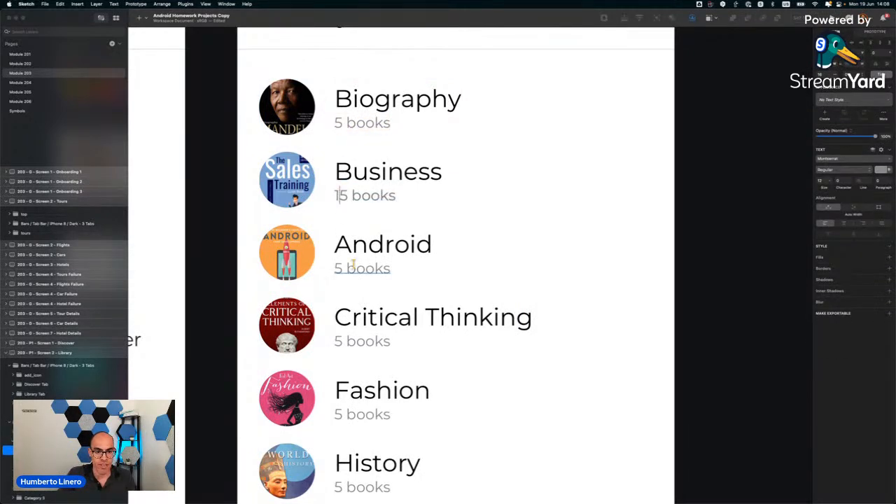
Set the Android category's count to "50 books" and the Critical Thinking category's count to "2 books".
double_click(355, 273)
left_click(342, 269)
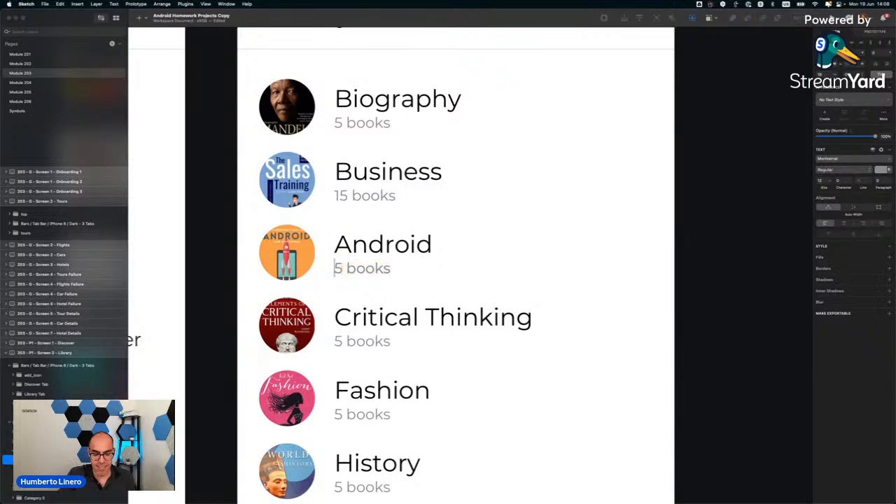
type("0")
left_click(355, 342)
double_click(355, 342)
left_click(343, 342)
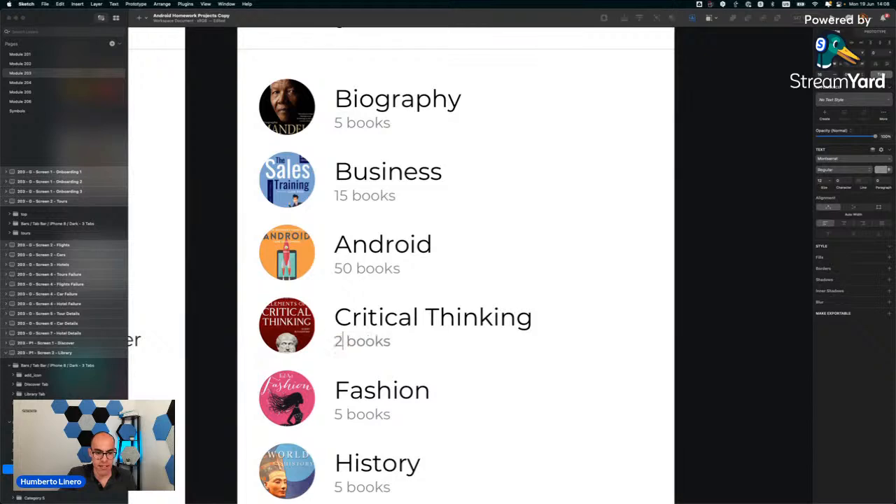
Change the Fashion category's count text to the singular "1 book".
scroll(361, 392, "down", 5)
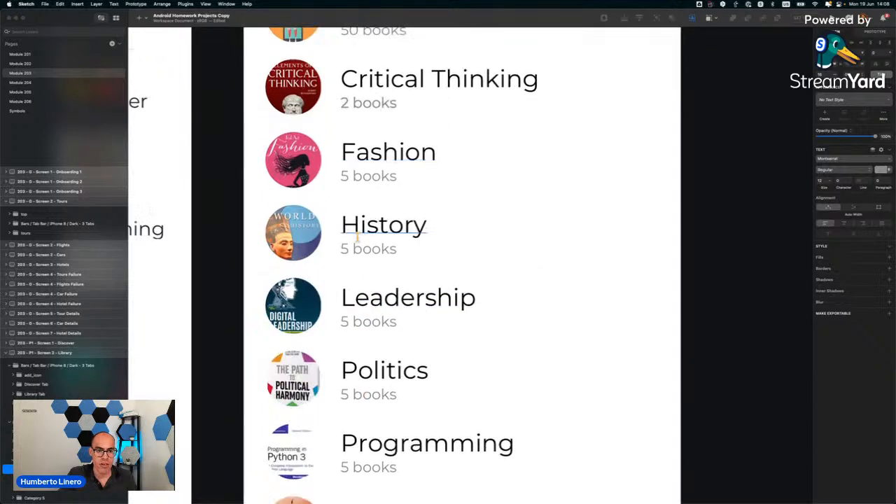
double_click(358, 178)
left_click(348, 177)
key("BackSpace")
type("1")
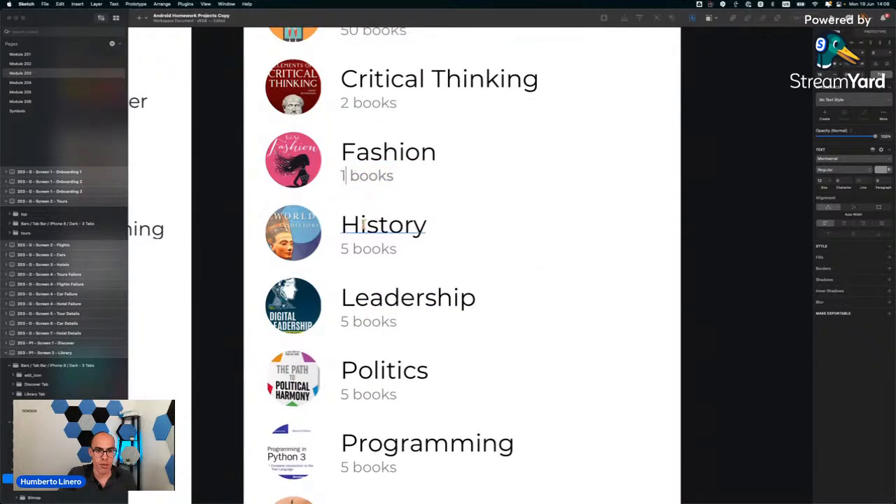
key("BackSpace")
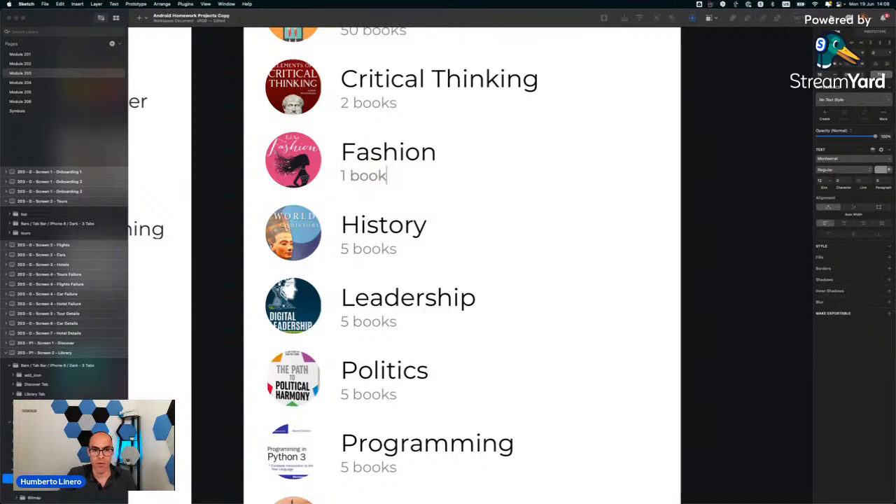
Set the History category's count to "21 books" and the Leadership category's count to "10 books".
double_click(367, 251)
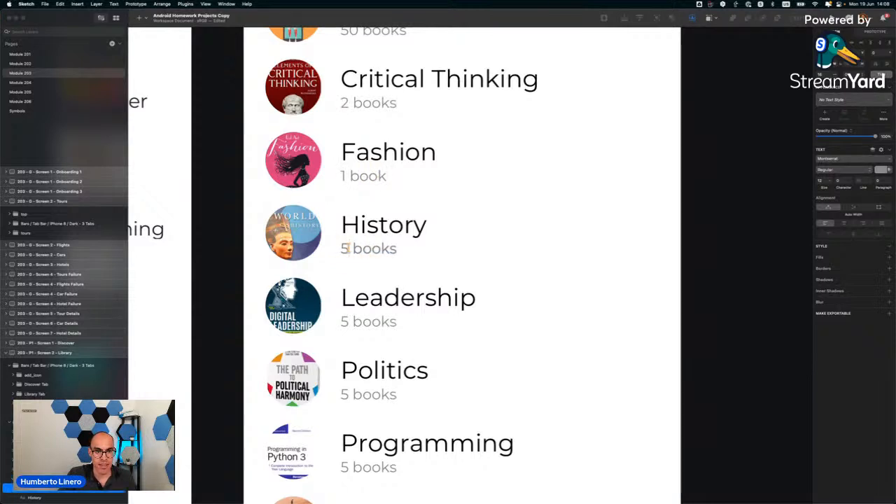
key("BackSpace")
type("21")
double_click(370, 322)
key("BackSpace")
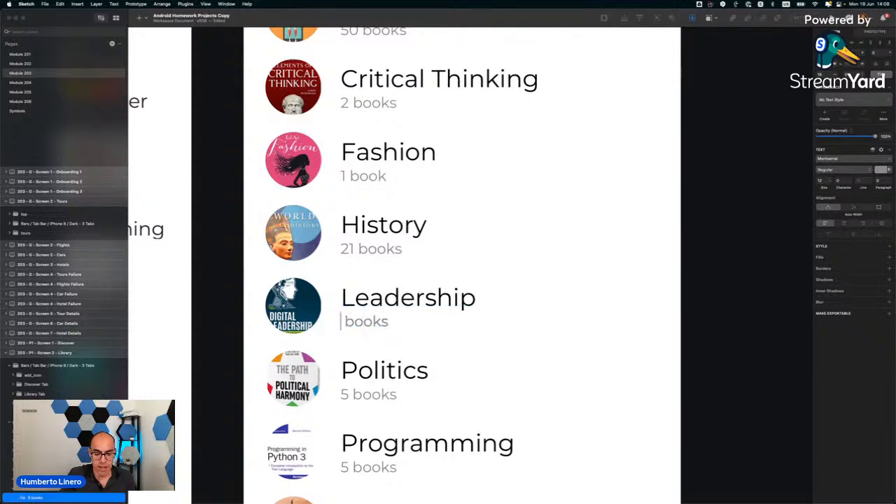
type("10")
Set the Politics category's count to "6 books" and the Programming category's count to "24 books".
double_click(361, 396)
left_click(347, 394)
key("BackSpace")
type("6")
scroll(350, 329, "down", 5)
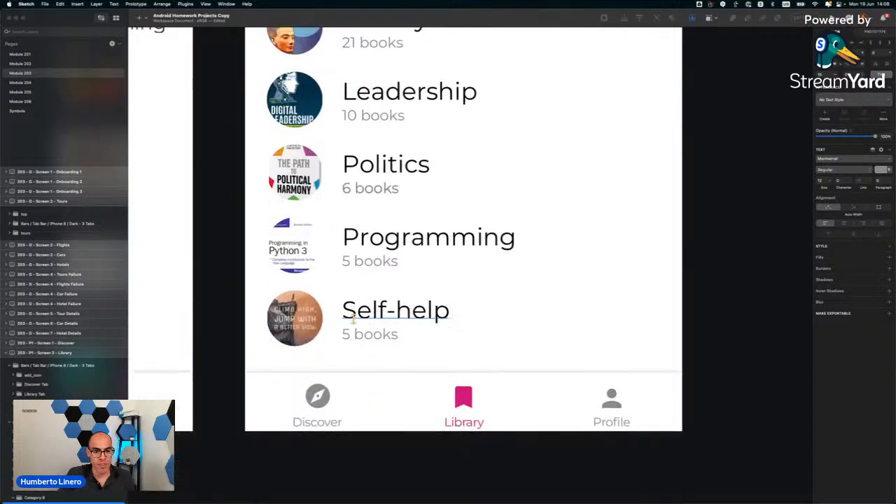
left_click(355, 262)
left_click(343, 262)
key("Delete")
type("24")
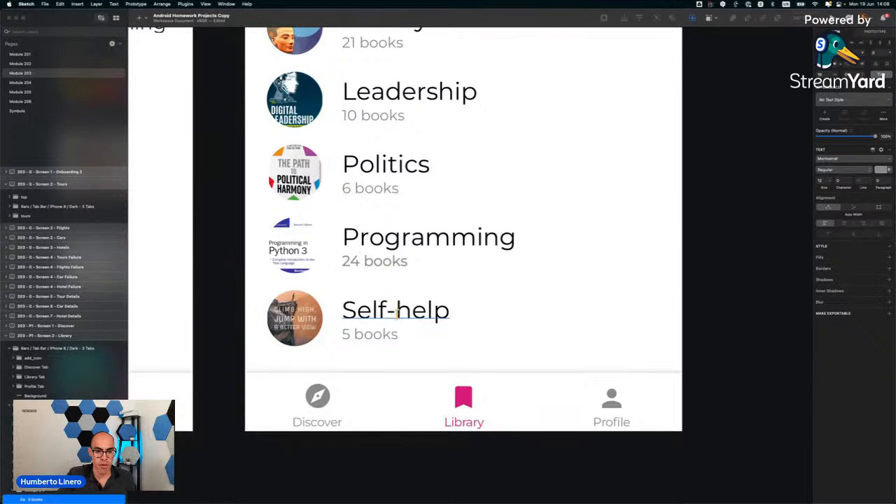
Set the Self-help category's count to "3 books" and review the Library screen beside the Discover screen.
double_click(351, 334)
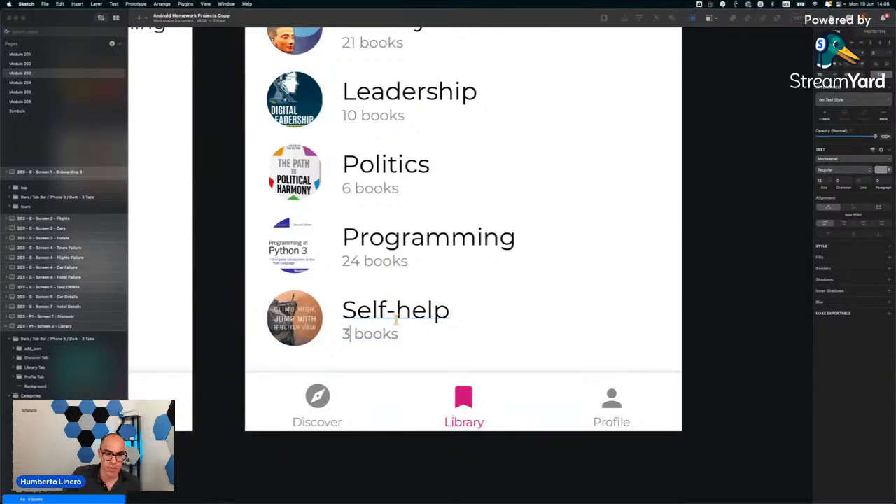
left_click(425, 355)
scroll(425, 356, "down", 5)
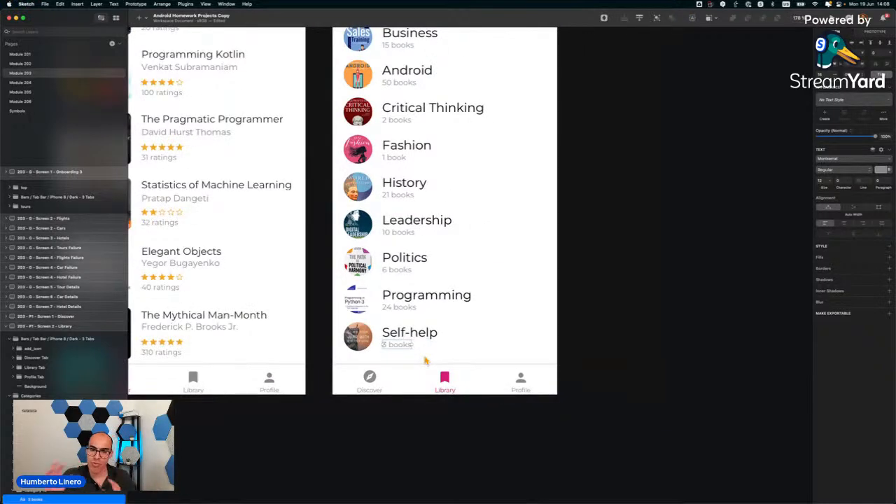
scroll(425, 361, "down", 5)
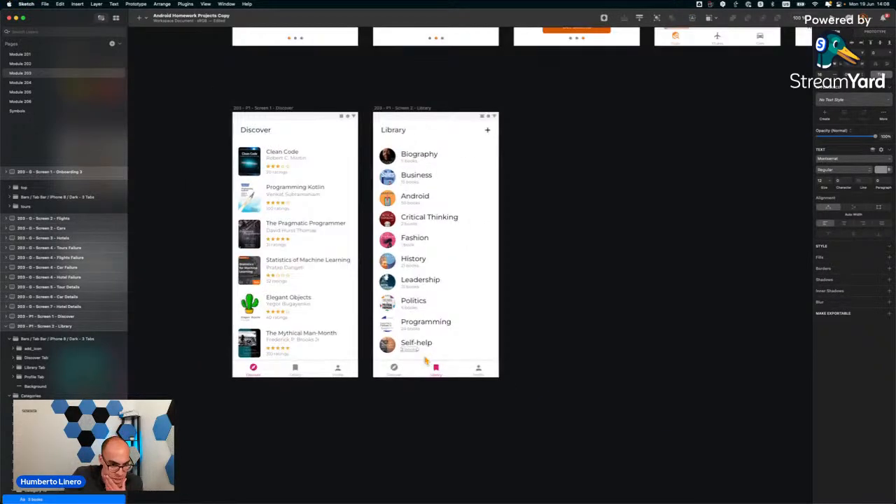
left_click(513, 340)
scroll(404, 366, "up", 4)
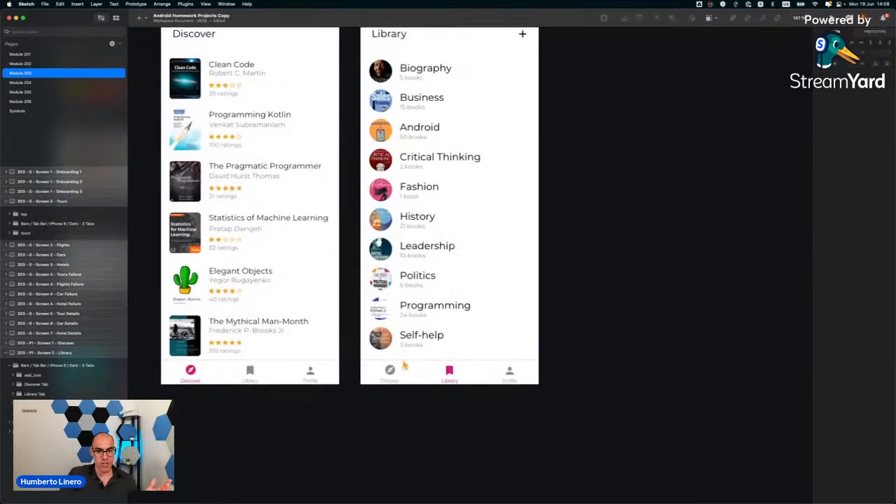
scroll(404, 365, "up", 2)
scroll(404, 365, "up", 1)
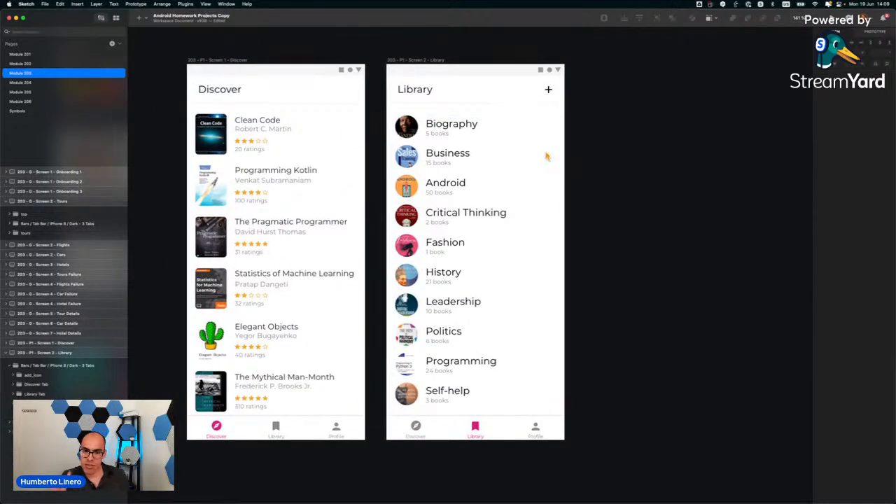
Copy the pink text color value of the active Library tab label in the bottom tab bar.
scroll(550, 88, "up", 5)
left_click(550, 84)
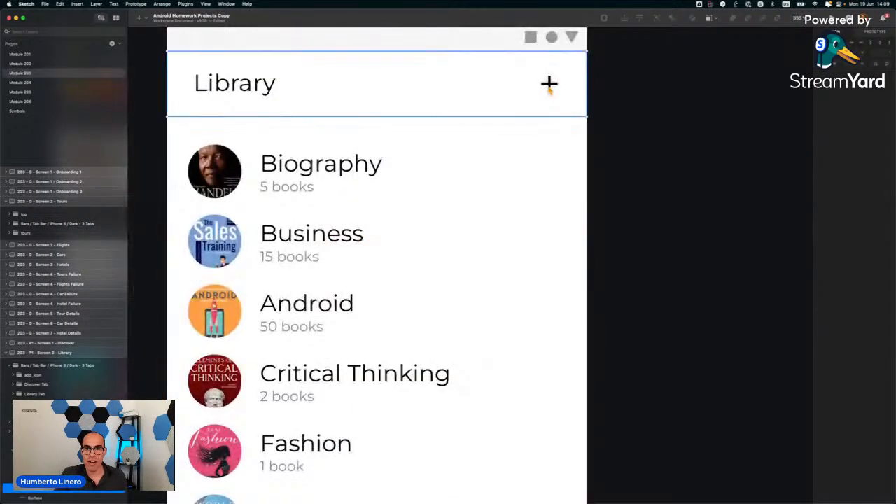
double_click(553, 85)
scroll(456, 227, "down", 8)
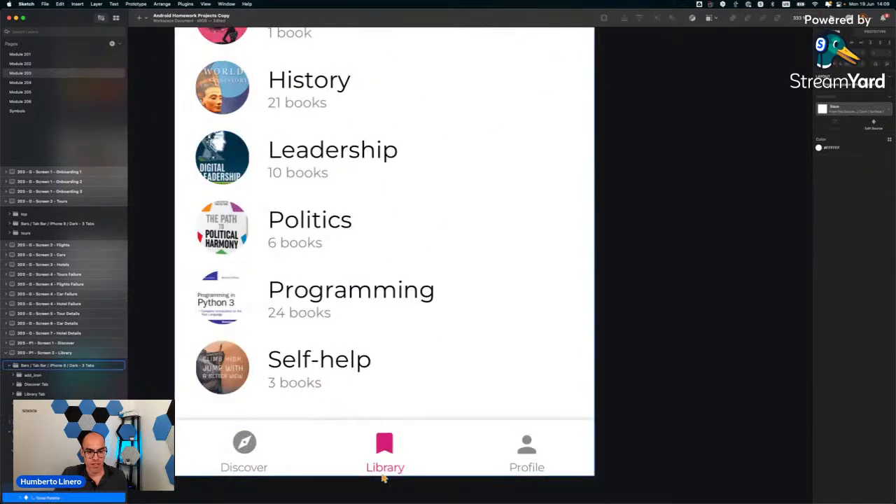
left_click(388, 473, "super")
left_click(887, 199)
left_click(883, 206)
left_click(884, 206)
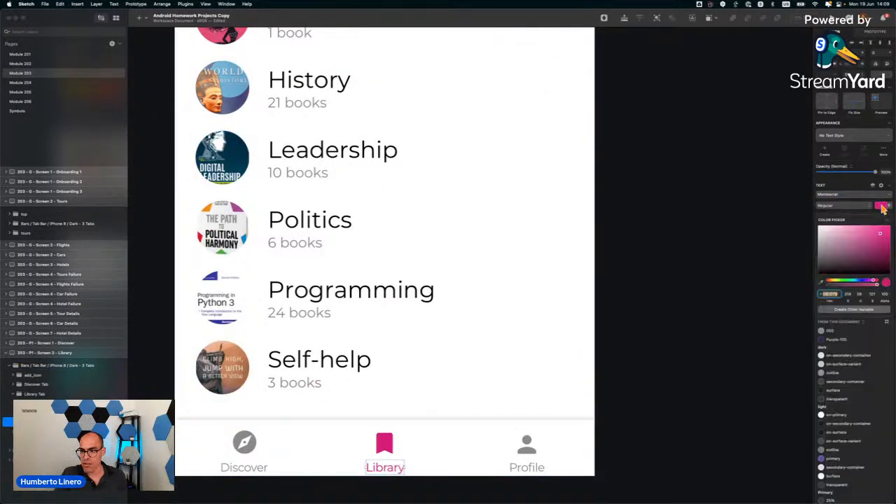
Try to fill the Library header's plus icon path with the pink copied from the active tab label.
left_click(670, 218)
scroll(670, 219, "down", 5)
scroll(670, 218, "up", 5)
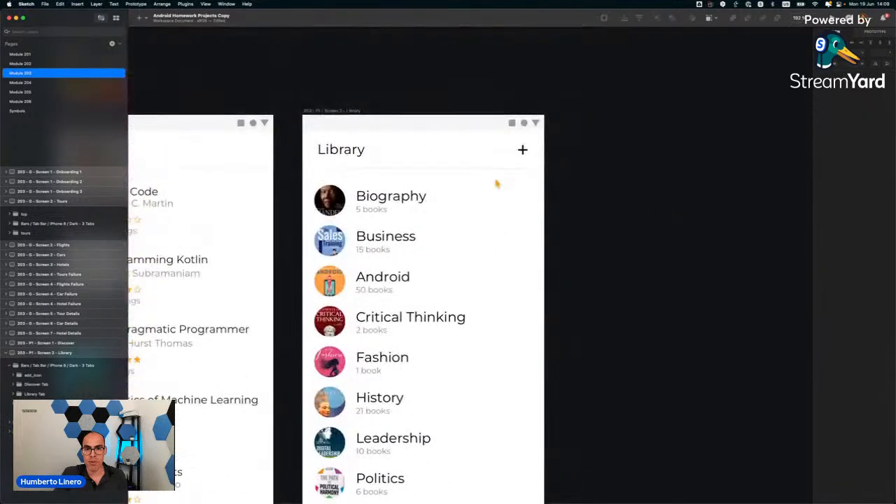
left_click(522, 149, "super")
left_click(858, 230)
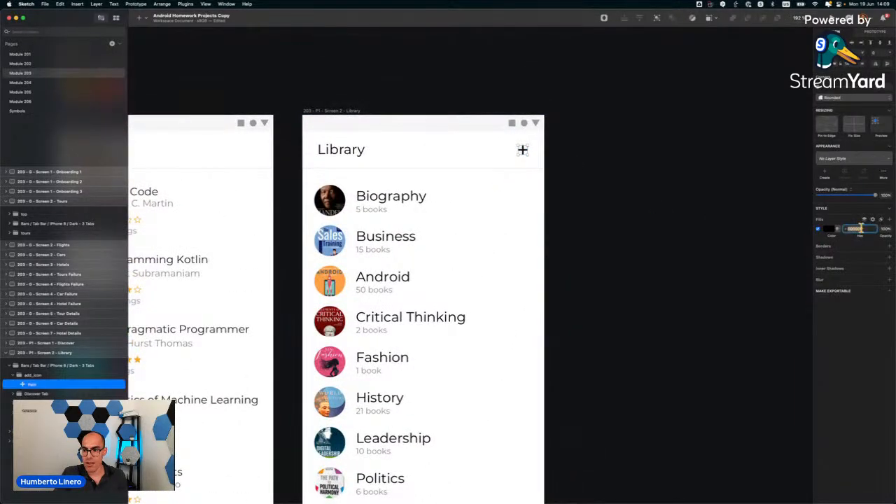
key("Return")
Check the recolored plus icon against both screens, undo its fill change and deselect it.
left_click(641, 251)
scroll(636, 254, "down", 5)
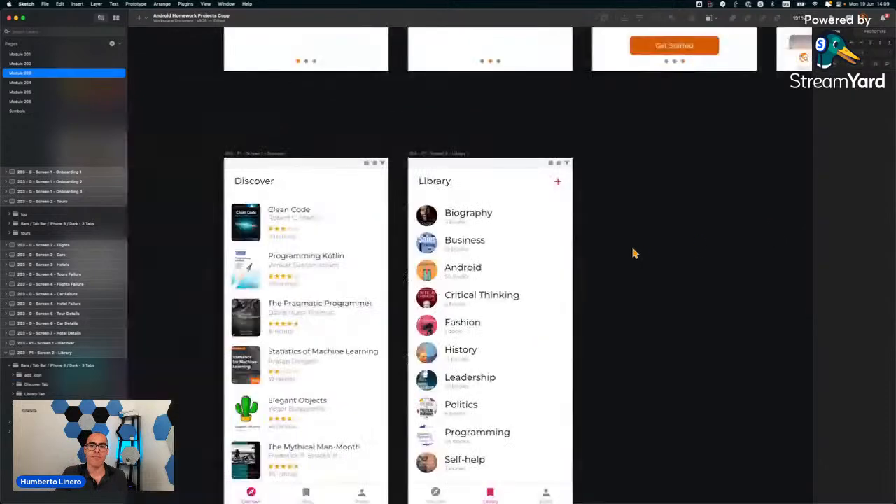
key("super+z")
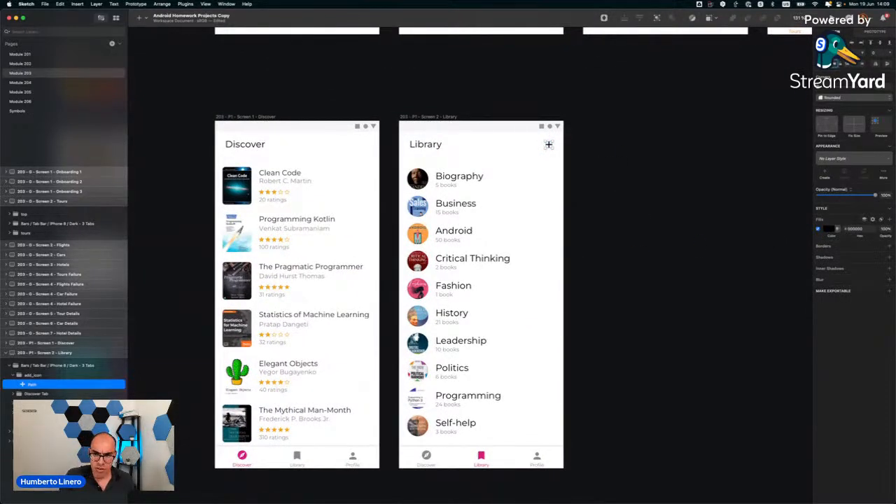
left_click(725, 93)
Select the hotel icon's path in the Tours screen header to check its dimensions.
scroll(726, 95, "down", 5)
scroll(725, 94, "up", 6)
scroll(726, 94, "right", 6)
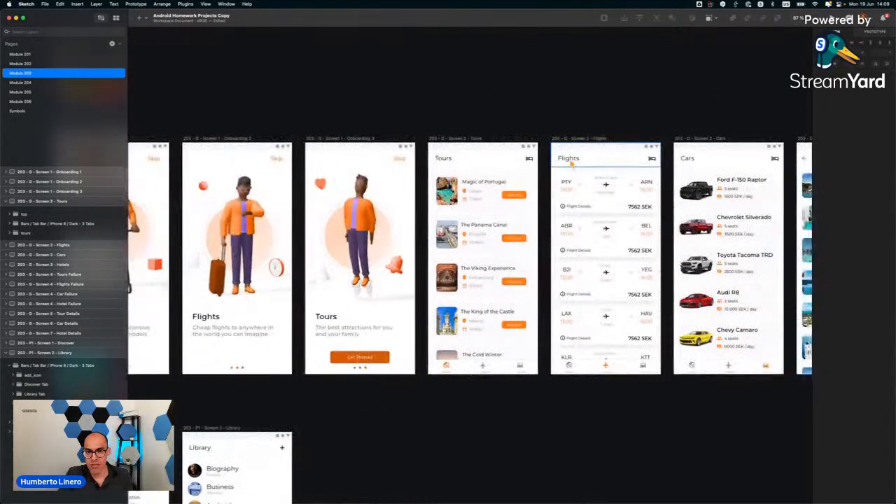
left_click(530, 160, "super")
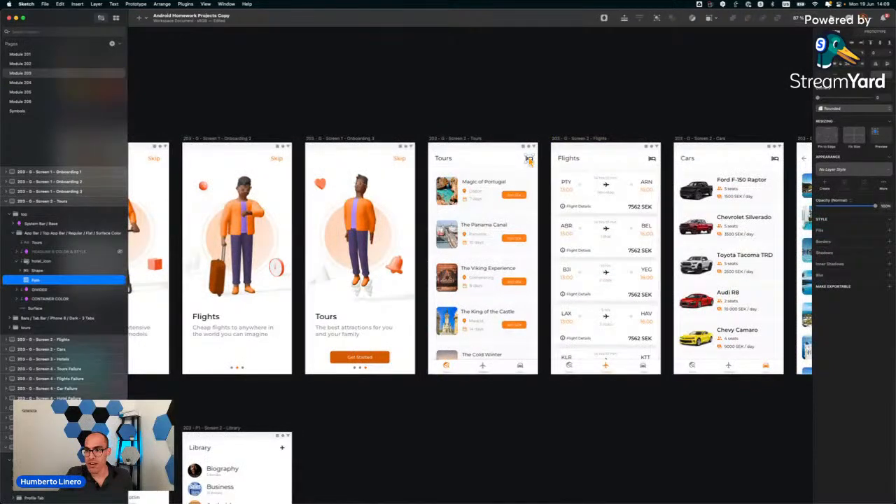
Enlarge the plus icon's path in the Library header to match the hotel icon's size.
scroll(290, 330, "down", 4)
scroll(315, 346, "up", 5)
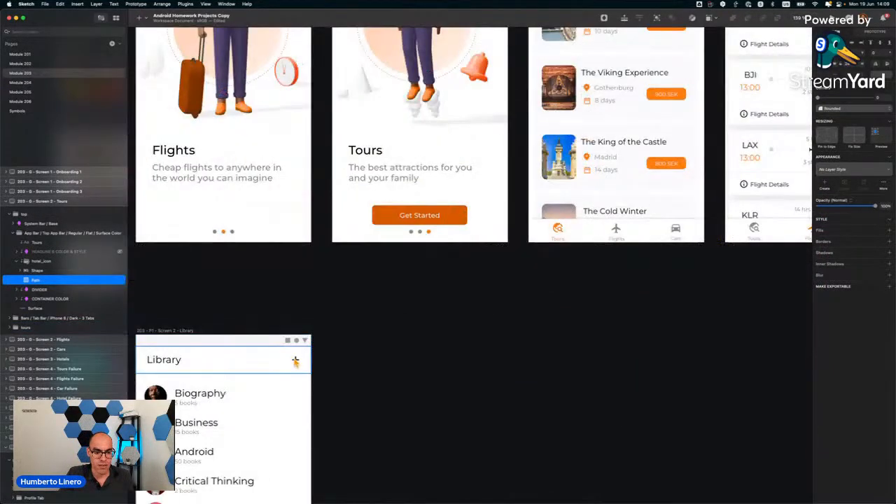
left_click(295, 361)
scroll(299, 367, "up", 5)
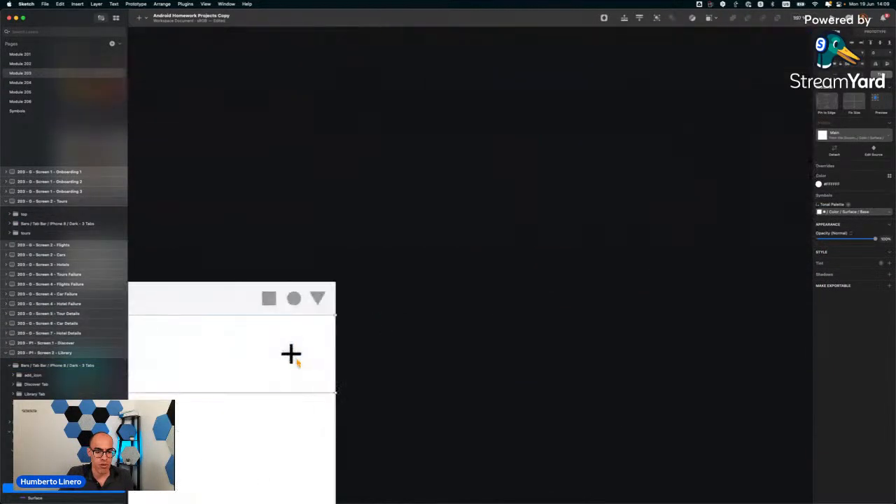
left_click(292, 355, "super")
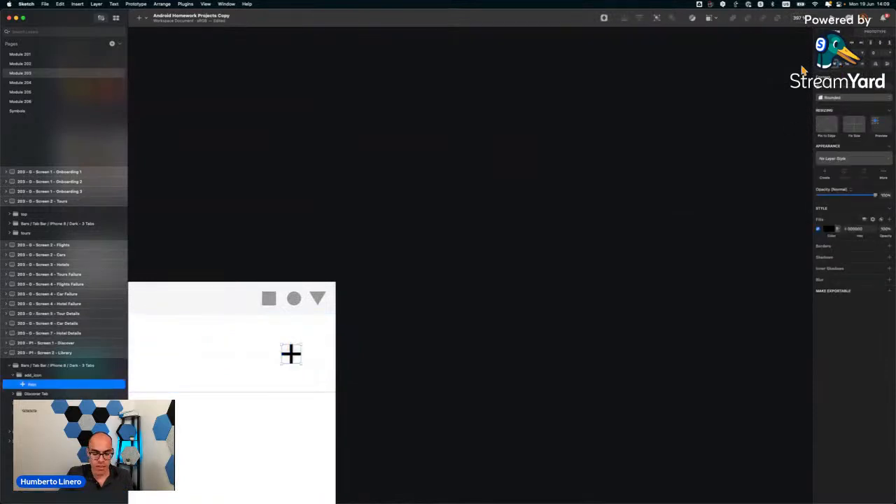
key("Return")
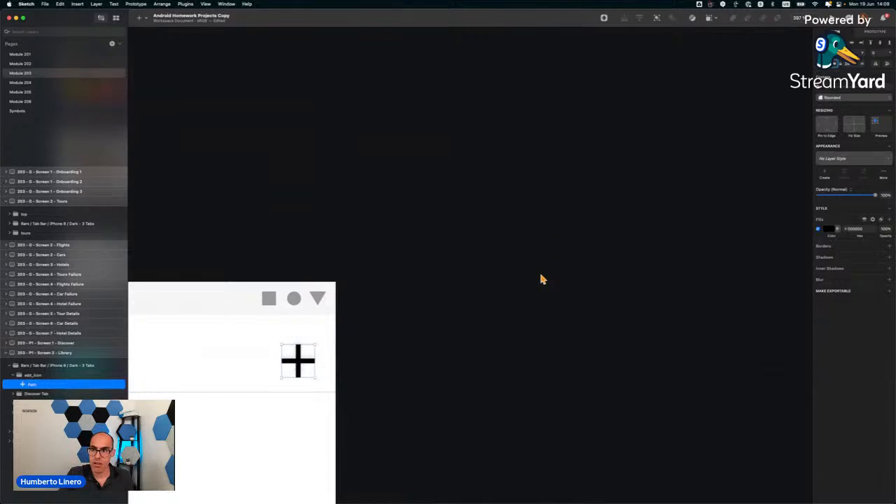
Nudge the enlarged plus icon's path up and left in the Library header to re-center it.
left_click(541, 279)
scroll(540, 279, "down", 5)
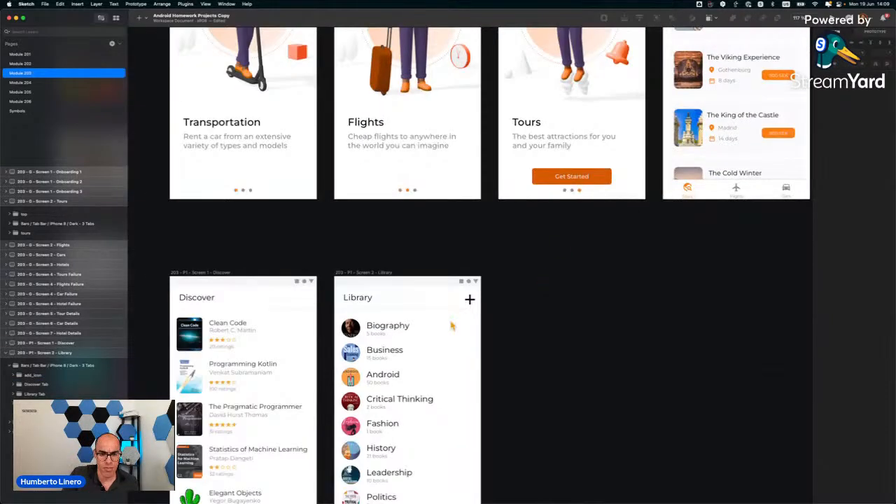
scroll(450, 327, "up", 3)
left_click(497, 272)
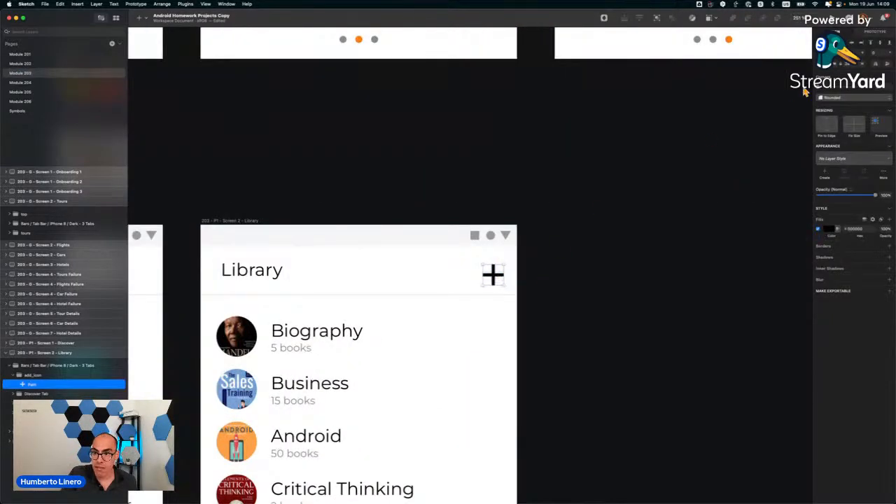
key("Down")
key("Down")
key("Down")
key("Down")
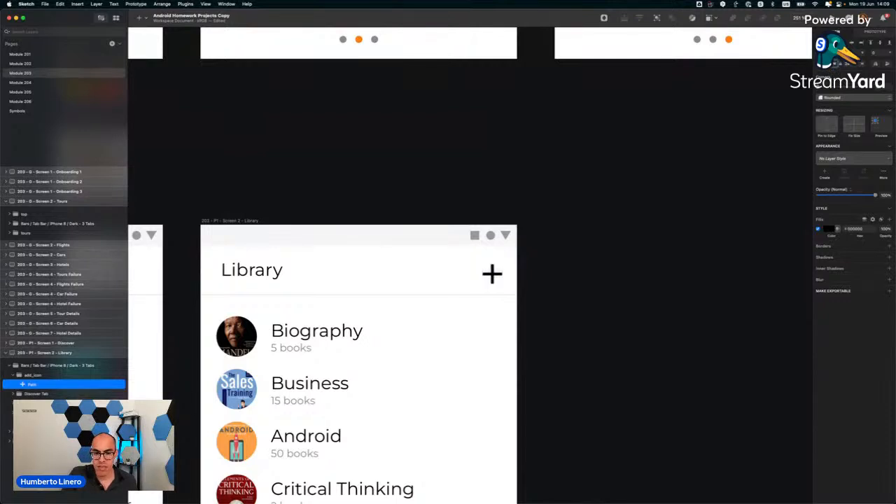
key("Up")
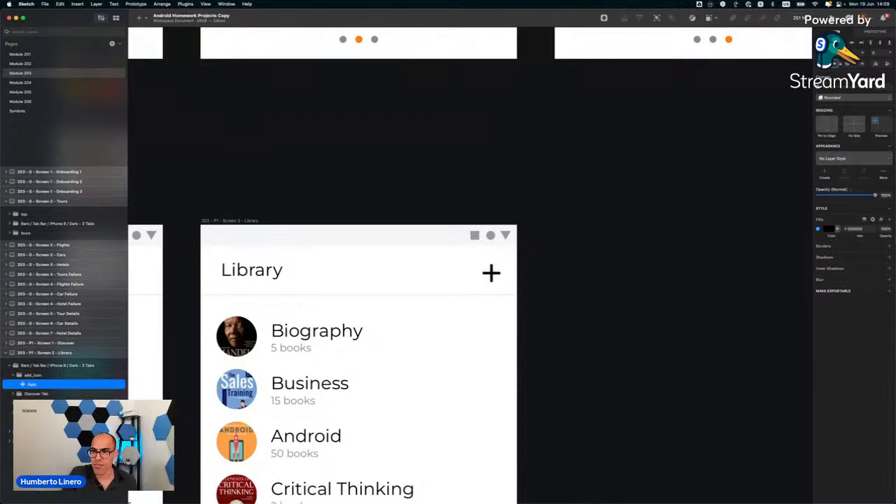
left_click(696, 159)
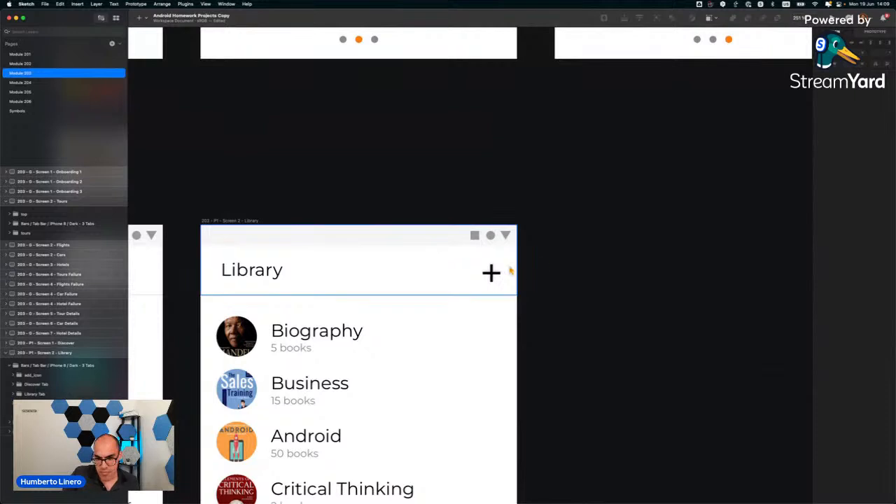
Reselect the Library header's plus icon, move it one more nudge up and one left, and deselect it.
left_click(490, 277)
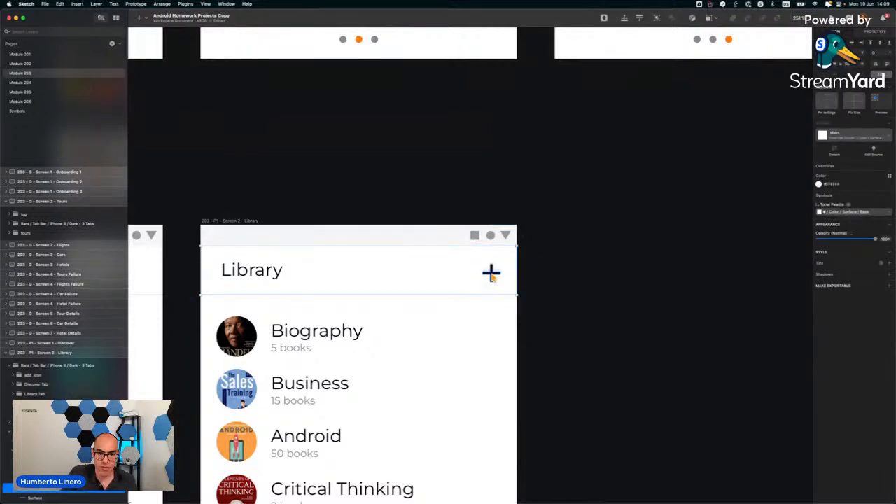
double_click(491, 276)
key("Up")
key("Left")
left_click(707, 224)
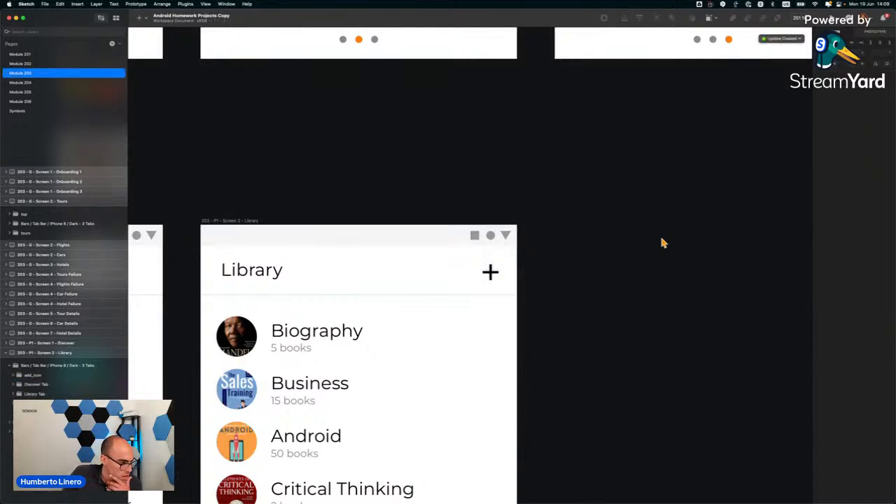
Move the add_icon layer out of the Library screen's tab bar group into its top group.
scroll(661, 238, "down", 3)
scroll(659, 234, "down", 3)
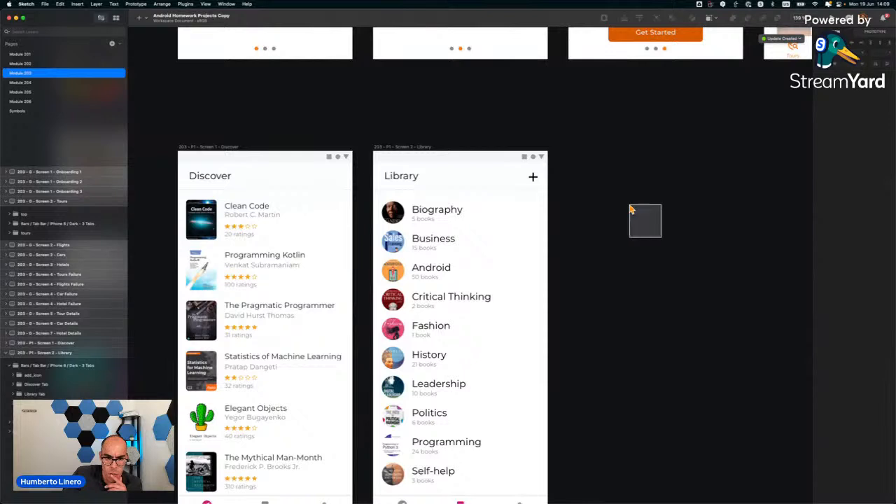
scroll(606, 244, "down", 3)
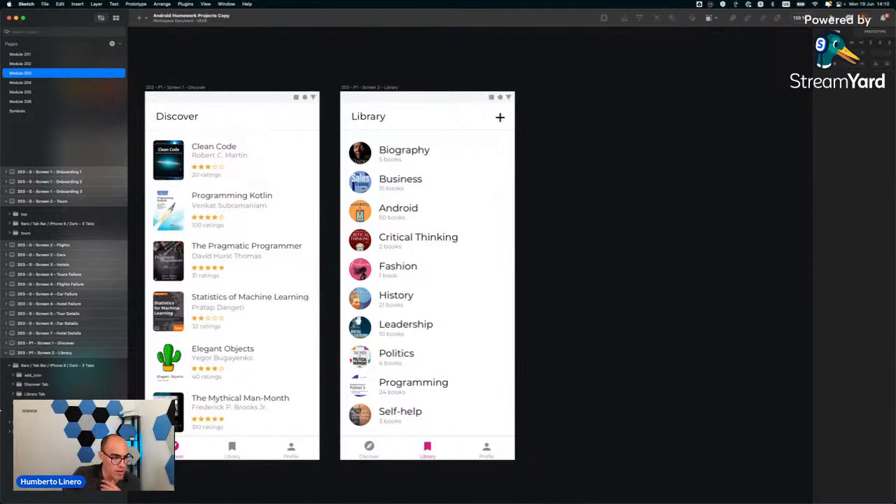
left_click(9, 365)
left_click(22, 367)
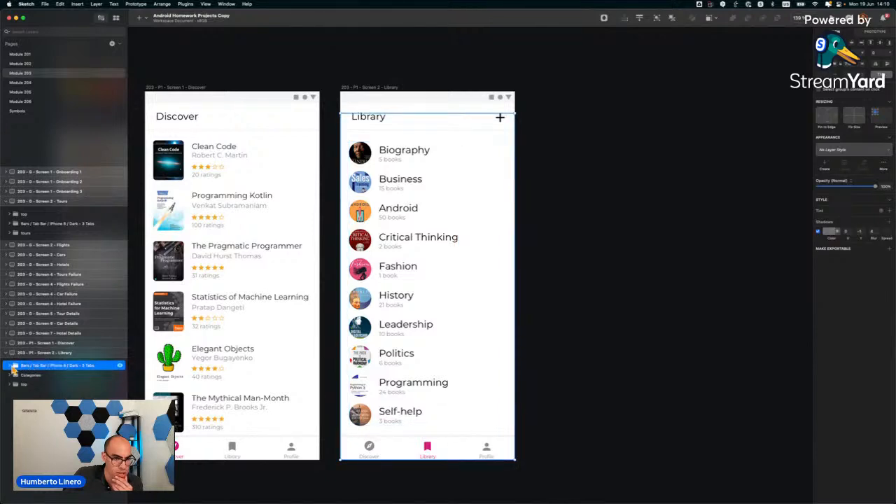
left_click(10, 367)
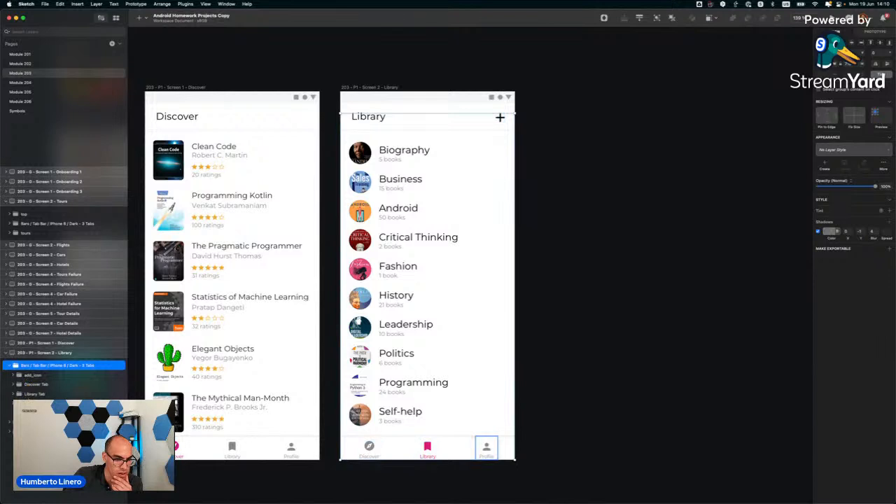
left_click(31, 377)
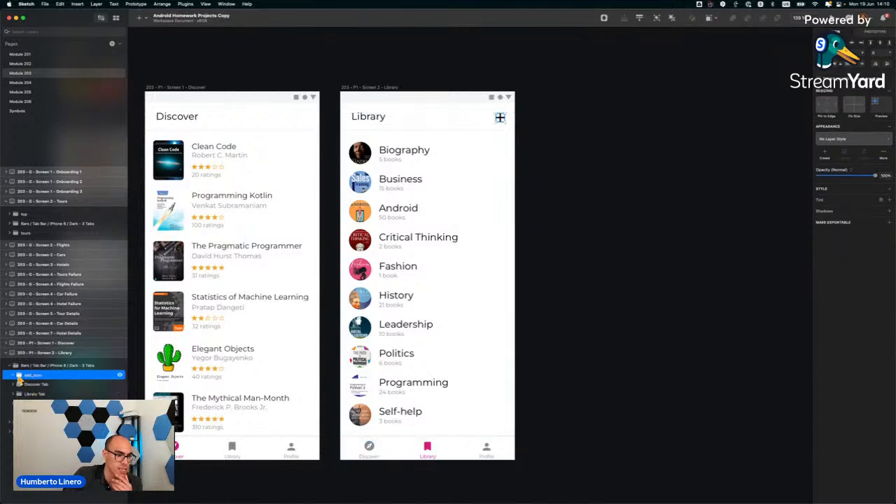
left_click_drag(20, 379, 23, 433)
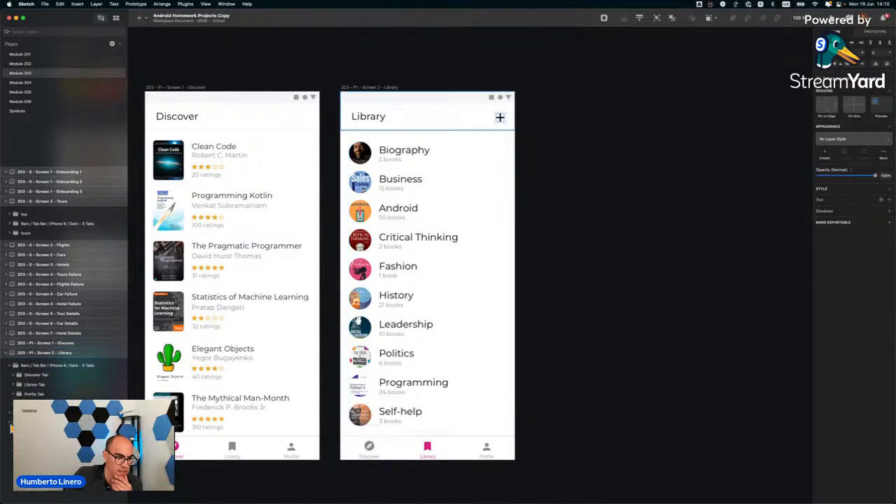
Collapse the Library screen's tab bar group and order its layers as top, Categories, then the tab bar group.
left_click(25, 367)
left_click(9, 366)
mouse_move(16, 386)
left_mouse_down()
mouse_move(23, 364)
mouse_move(22, 387)
mouse_move(19, 374)
left_mouse_up()
left_click(25, 386)
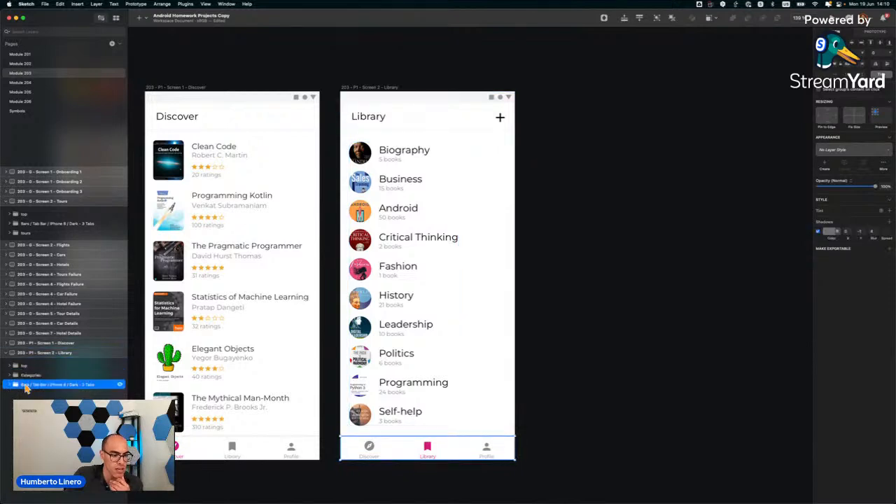
left_click(586, 202)
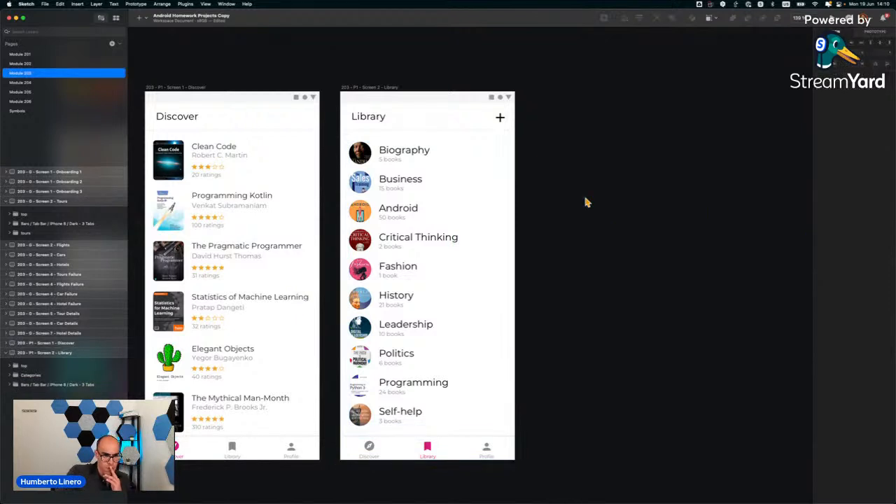
Insert a Galaxy S10 artboard and align it beside the Library screen with matching spacing.
scroll(586, 202, "down", 1)
scroll(587, 203, "left", 2)
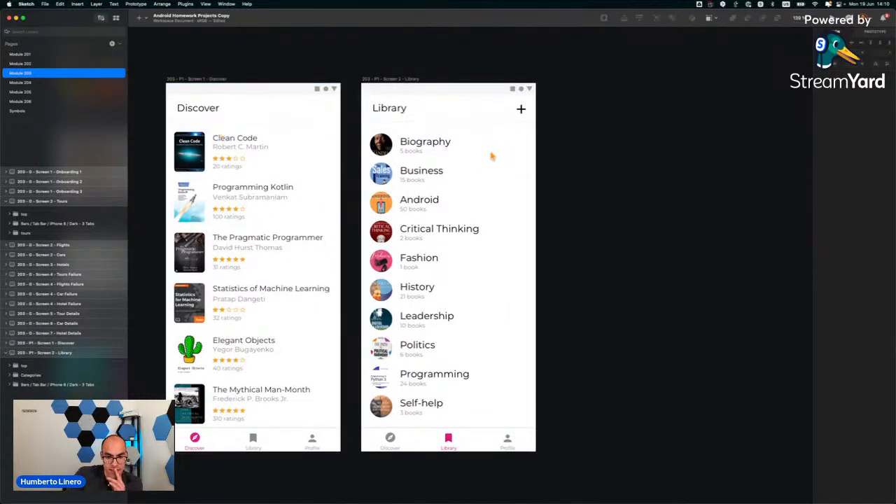
scroll(464, 170, "down", 3)
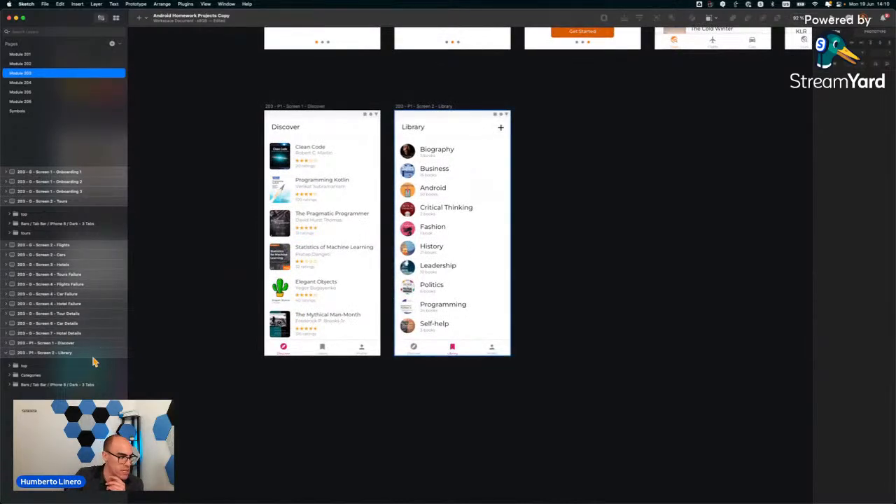
scroll(516, 296, "right", 4)
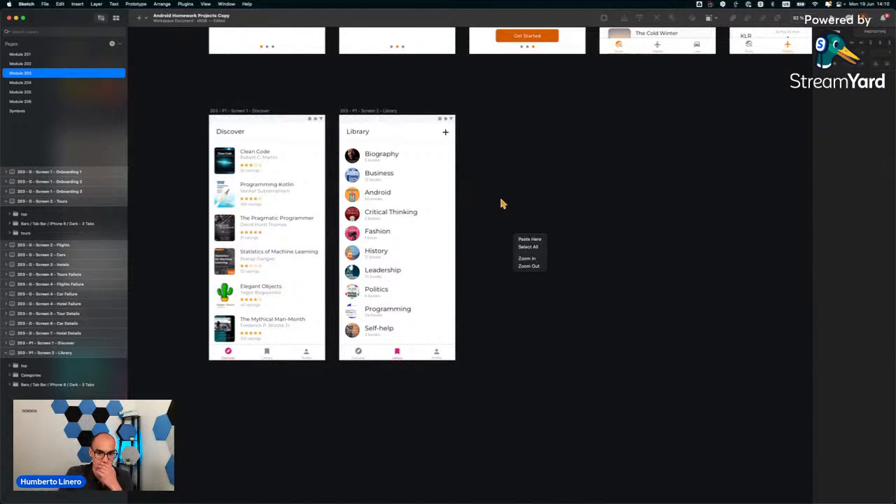
key("a")
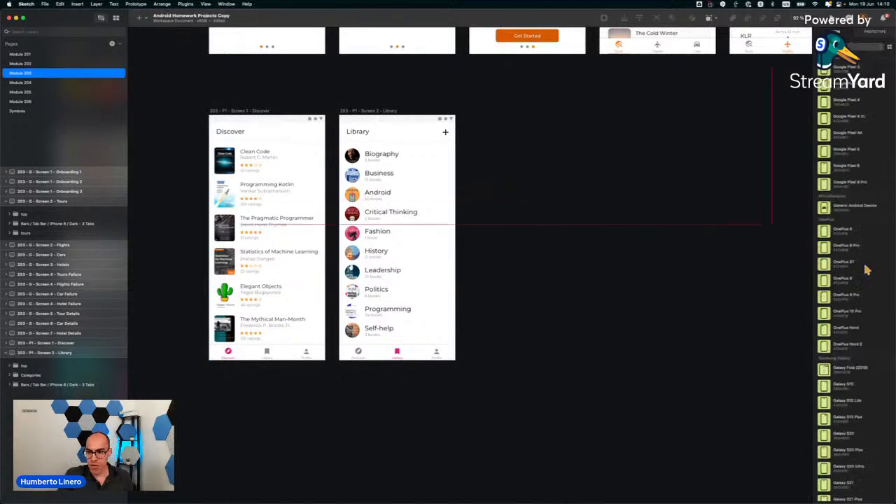
left_click(851, 395)
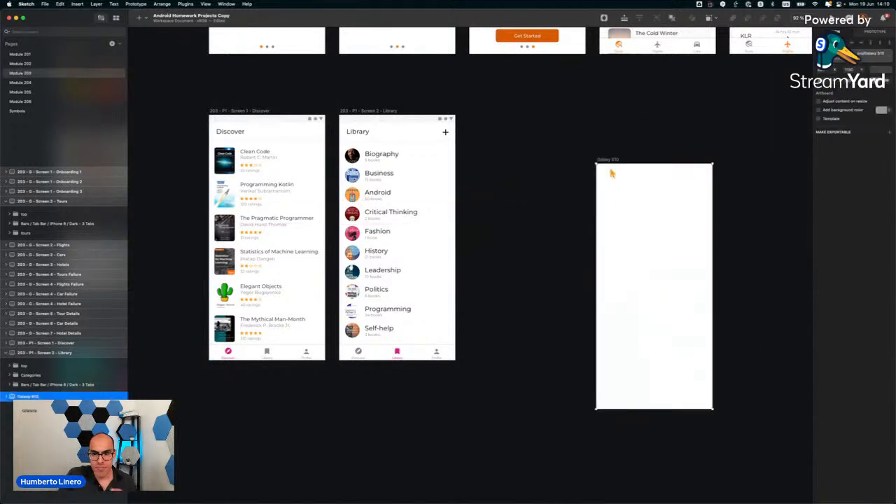
left_click_drag(609, 164, 482, 115)
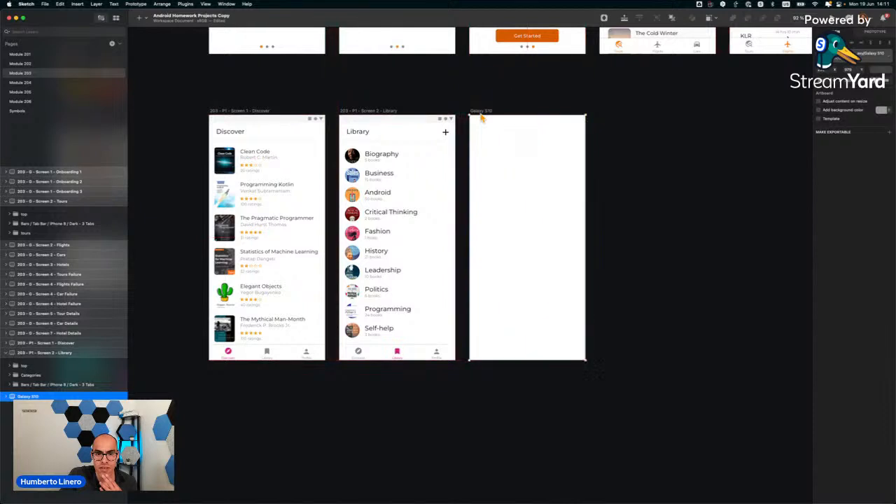
Copy the Library screen's tab bar into the new Galaxy S10 artboard.
left_click(418, 358)
key("super+c")
left_click(484, 116)
key("super+v")
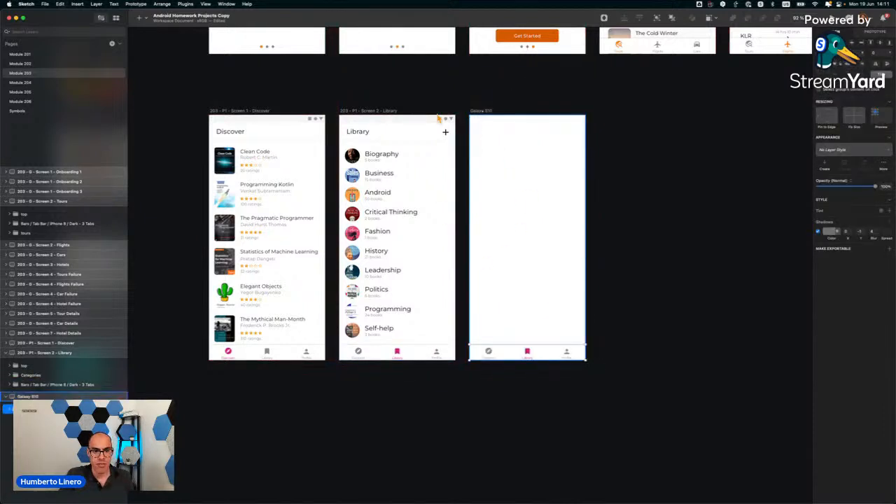
Copy the Library screen's top header group into the Galaxy S10 artboard.
left_click(366, 133)
key("super+c")
left_click(481, 115)
key("super+v")
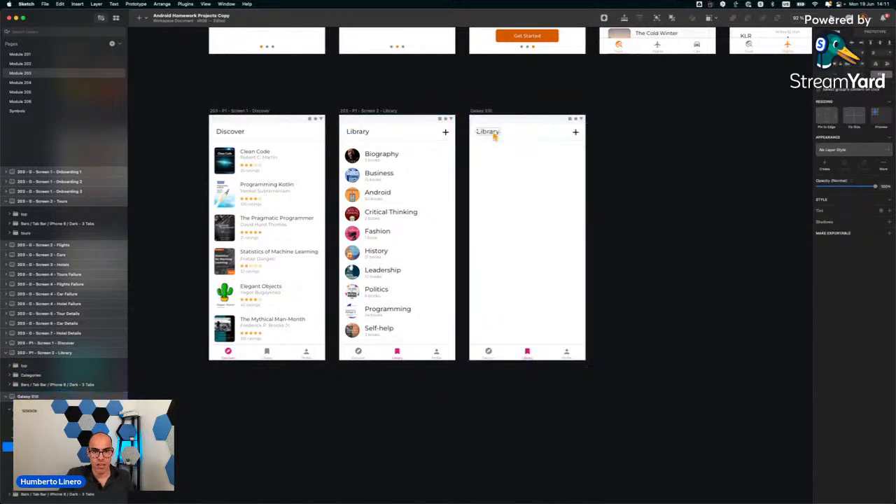
Change the copied header's title to "Profile" and delete its plus icon.
left_click(494, 135)
type("Profile")
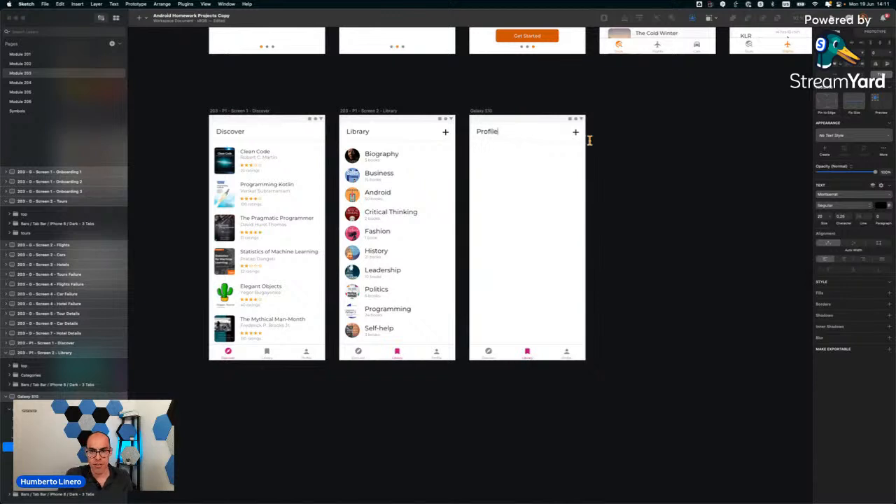
key("Escape")
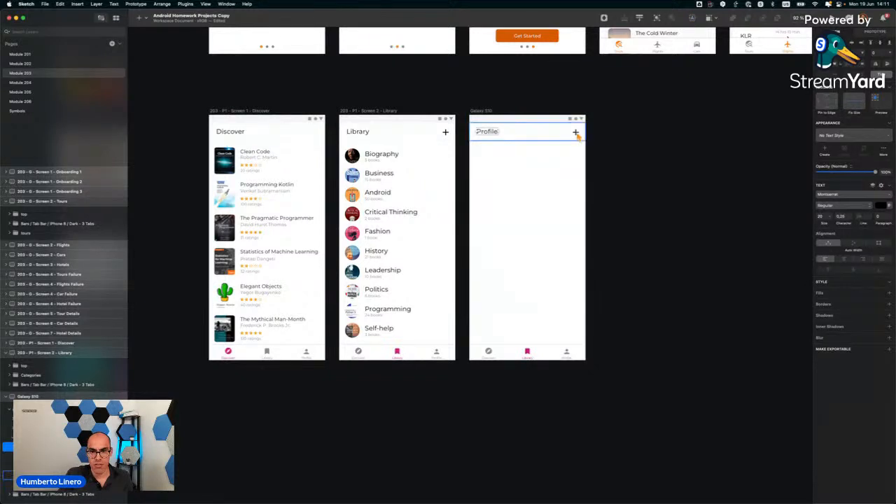
double_click(577, 134)
key("Delete")
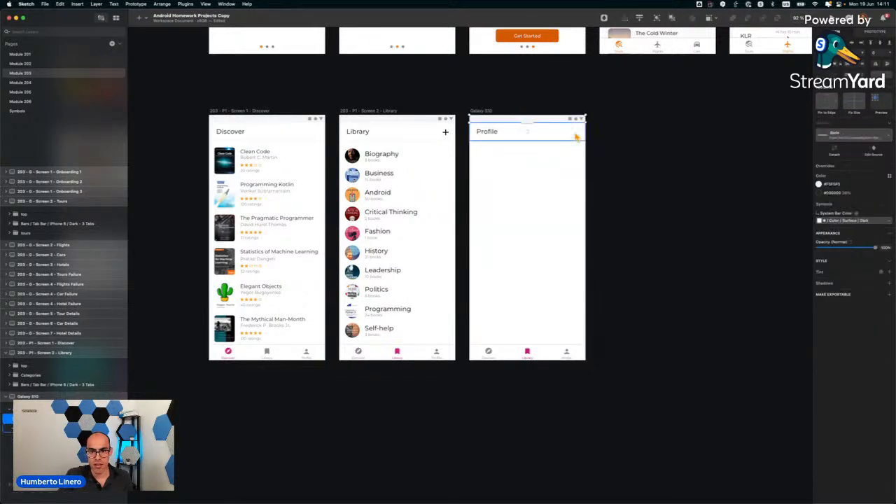
Recolor the Library tab label in the new Profile screen's tab bar to the inactive grey.
left_click(698, 155)
scroll(460, 408, "up", 5)
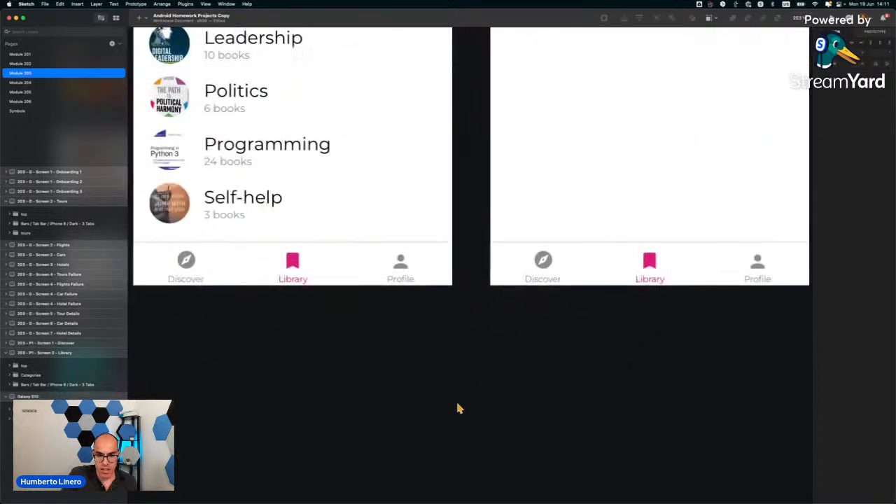
scroll(608, 283, "right", 1)
scroll(608, 283, "right", 3)
double_click(433, 279)
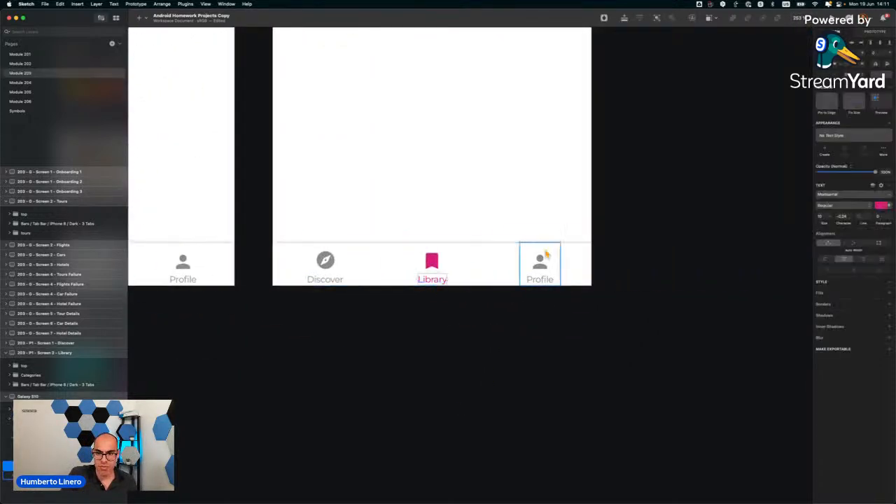
left_click(881, 206)
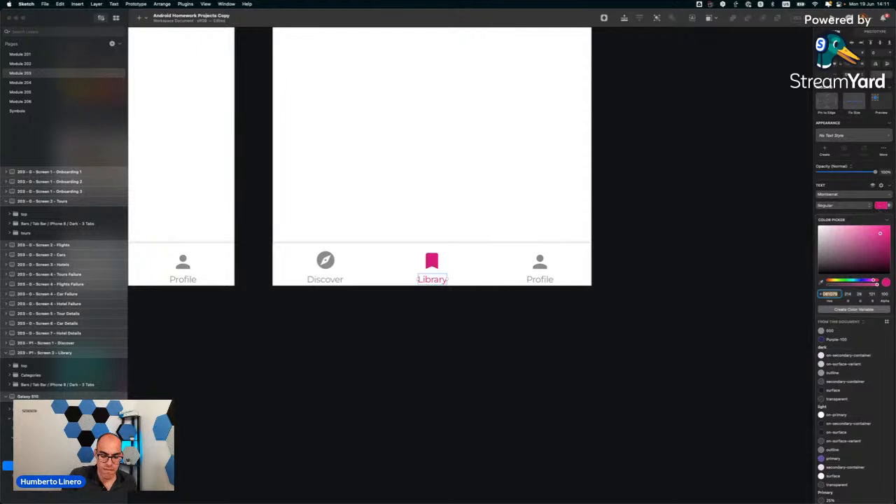
key("Return")
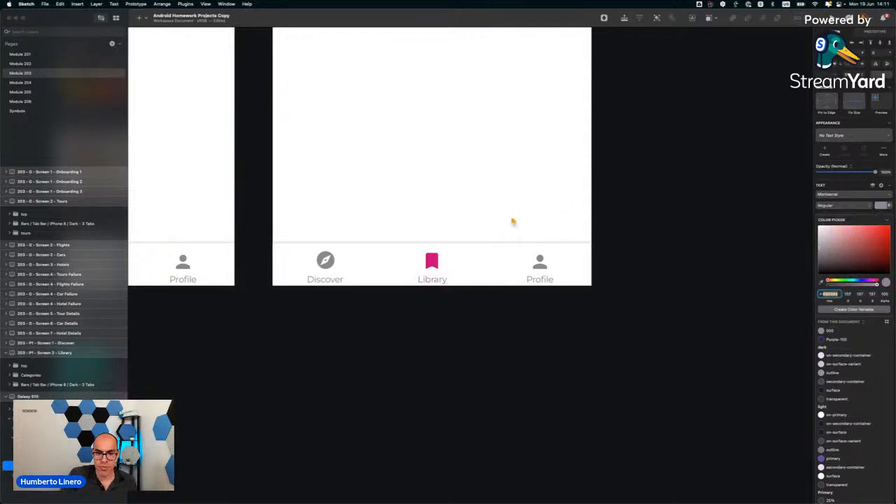
Set the tint of the Library tab's bookmark icon on the new Profile screen to 888888.
left_click(432, 262)
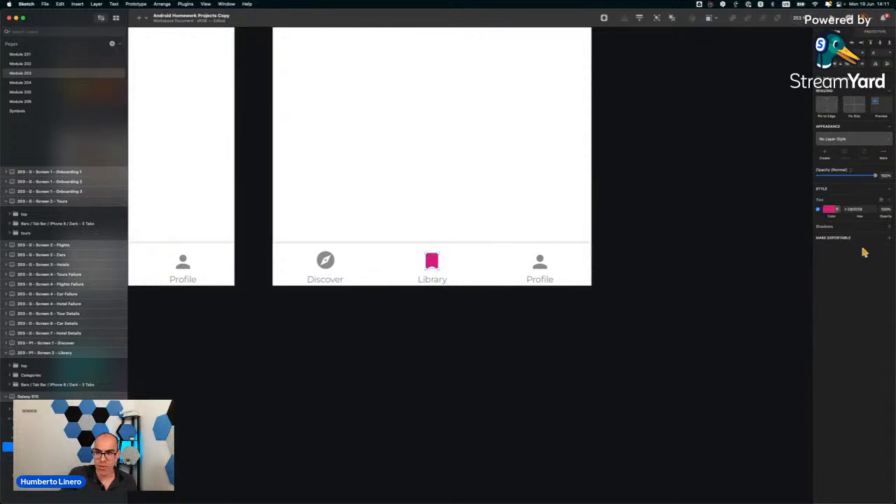
left_click(860, 209)
type("8")
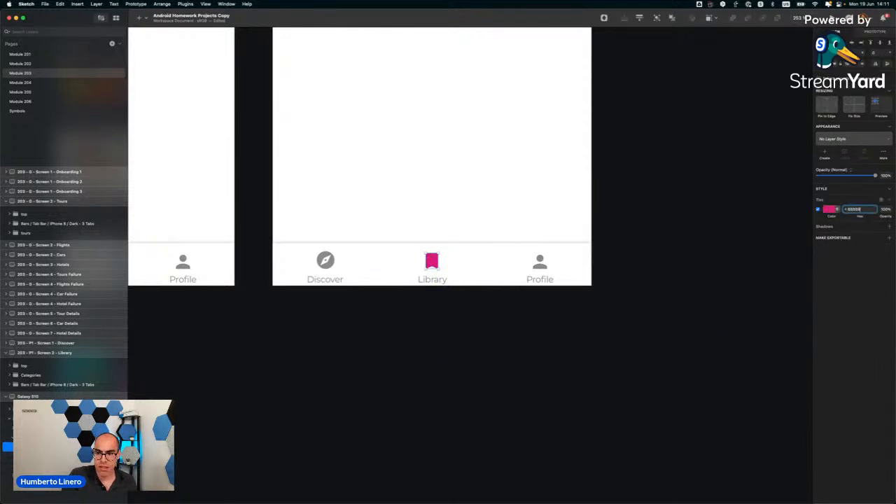
type("88888")
key("Return")
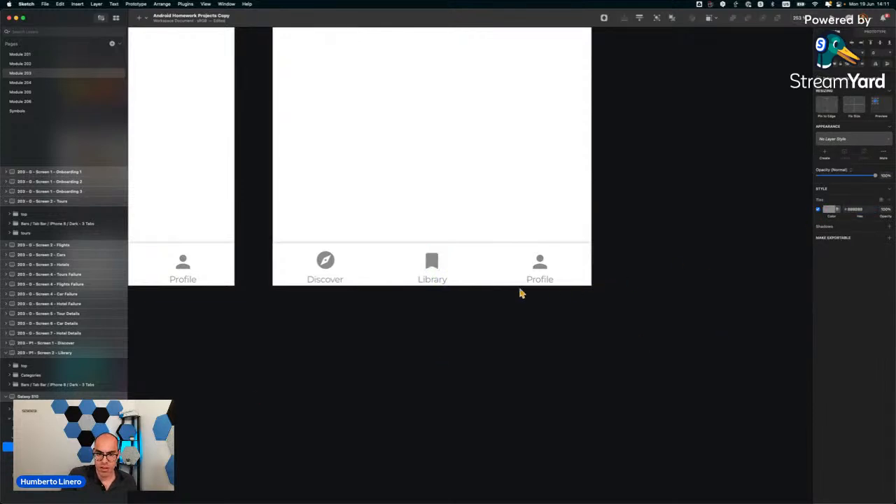
Copy the pink from the Library screen's active tab label and apply it to the new screen's Profile tab label.
scroll(266, 294, "left", 5)
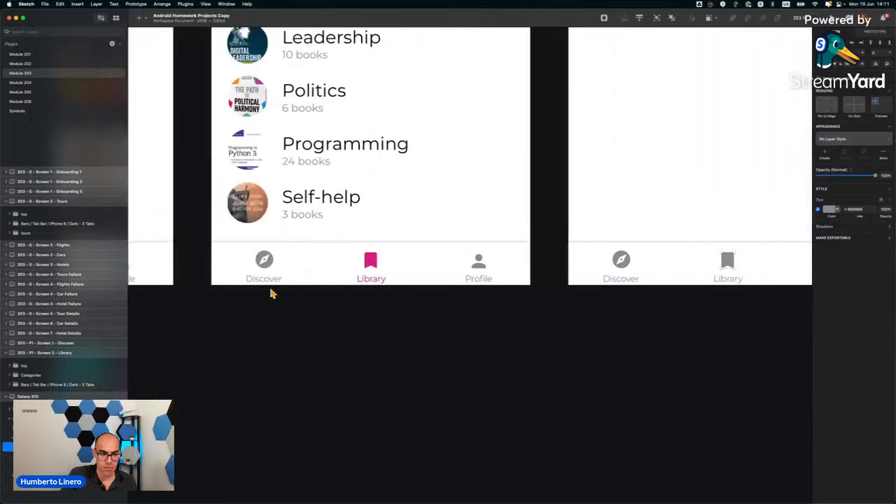
left_click(377, 281, "super")
left_click(881, 205)
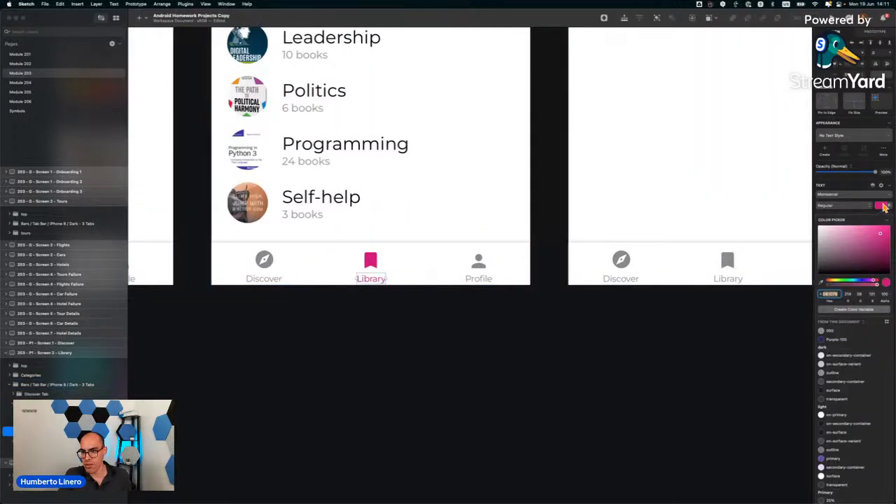
scroll(499, 414, "right", 8)
left_click(270, 274, "super")
left_click(884, 206)
type("E61078")
key("Return")
Tint the new screen's Profile tab icon with the same pink as its label and deselect it.
left_click(271, 257, "super")
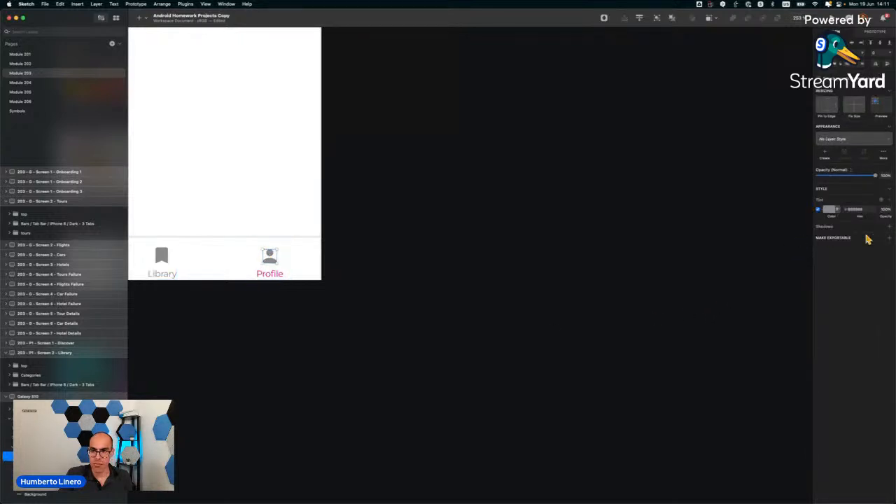
left_click(864, 209)
key("Return")
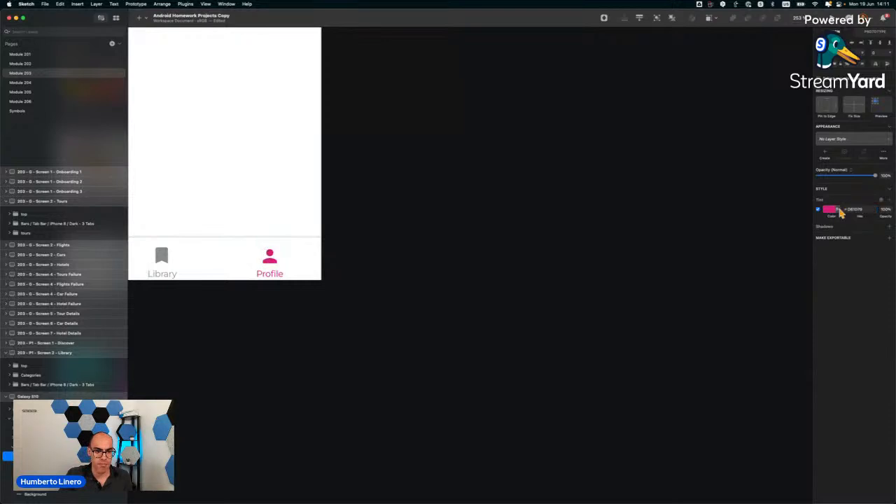
left_click(398, 314)
scroll(398, 313, "down", 3)
scroll(398, 313, "left", 4)
scroll(398, 314, "down", 5)
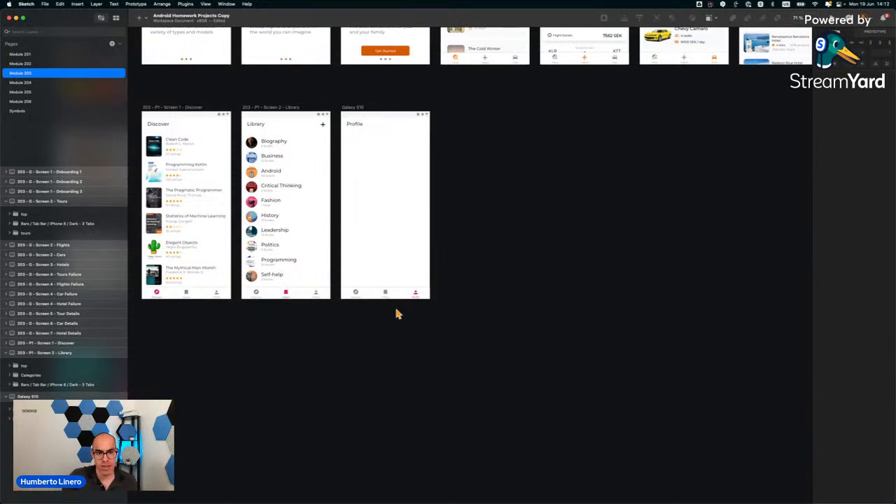
scroll(414, 325, "left", 2)
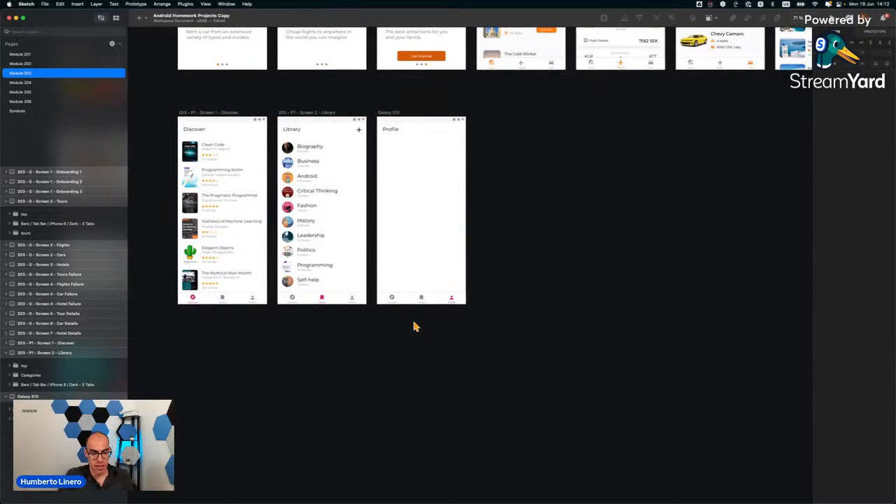
Copy all layers of the Details Screen in book-searching.sketch and return to the Android Homework Projects Copy document.
key("ctrl+Up")
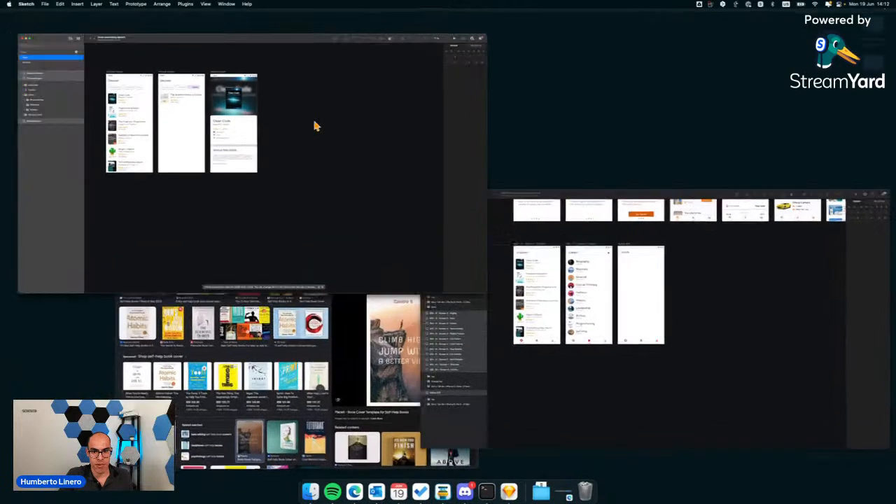
left_click(316, 126)
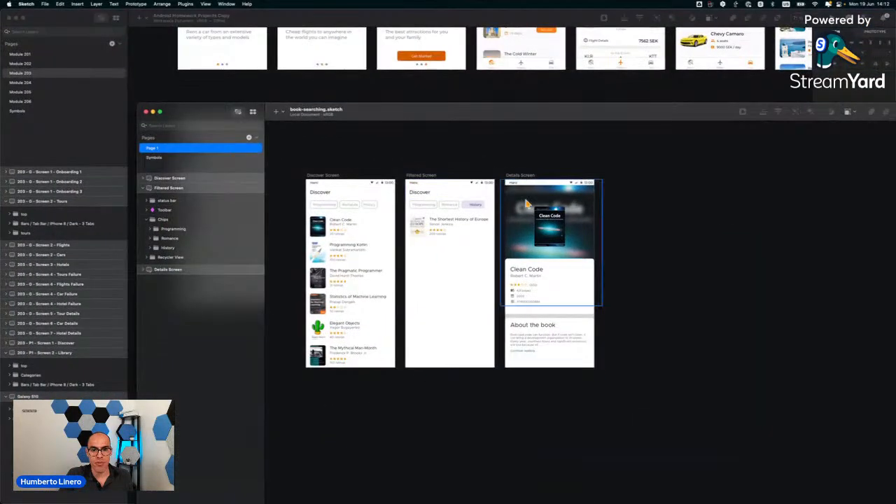
left_click(525, 177)
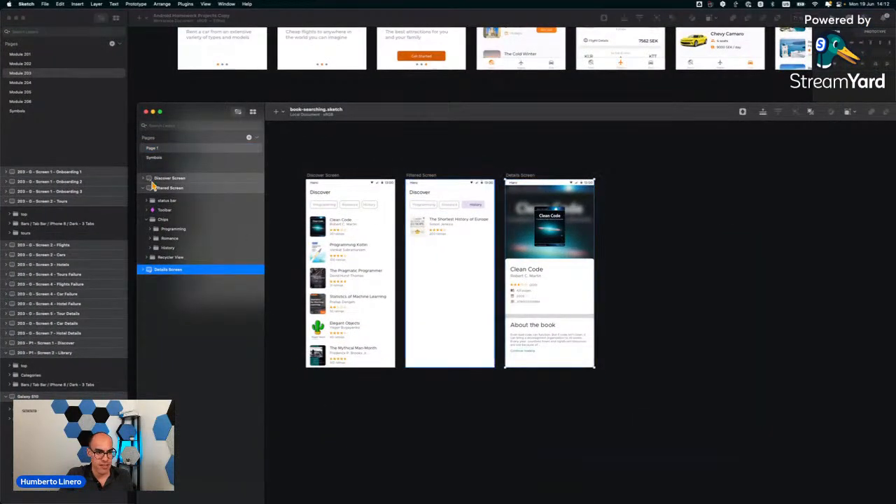
left_click(144, 189)
left_click(145, 199)
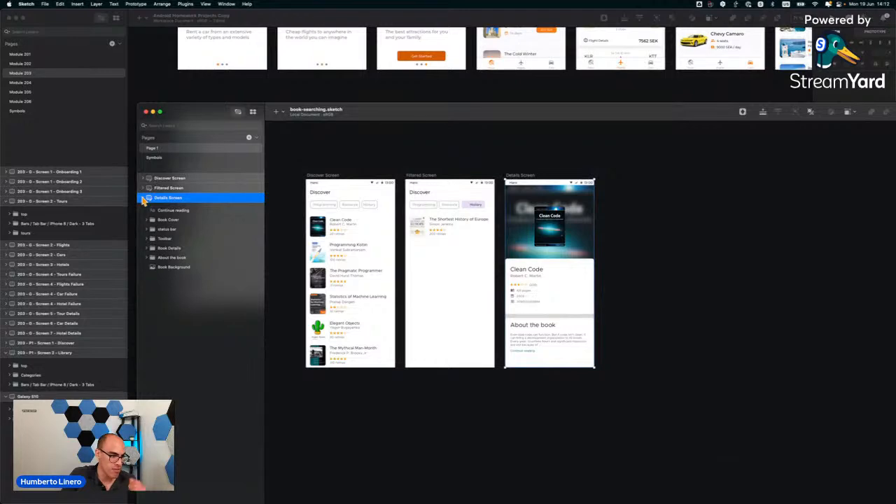
left_click(174, 211)
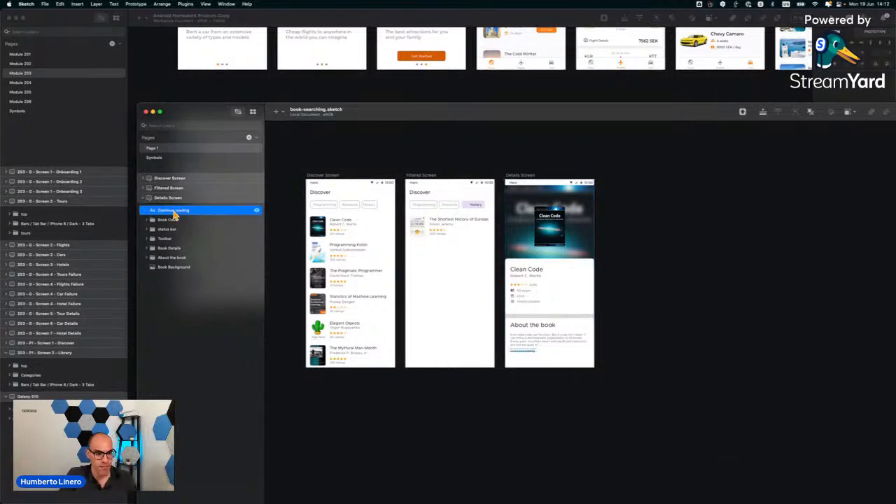
left_click(184, 268, "shift")
left_click(396, 91)
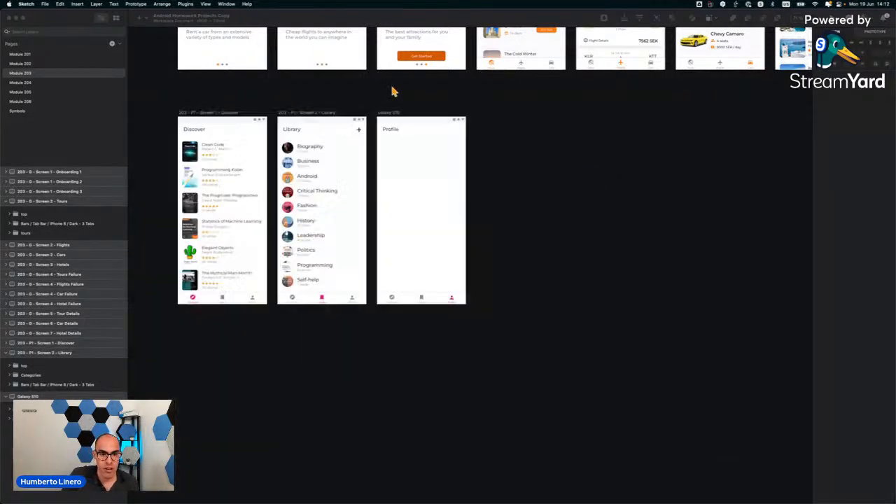
Rename the Galaxy S10 artboard containing the Profile screen as "203 - P1 - Screen 3 - Profile".
scroll(490, 148, "right", 2)
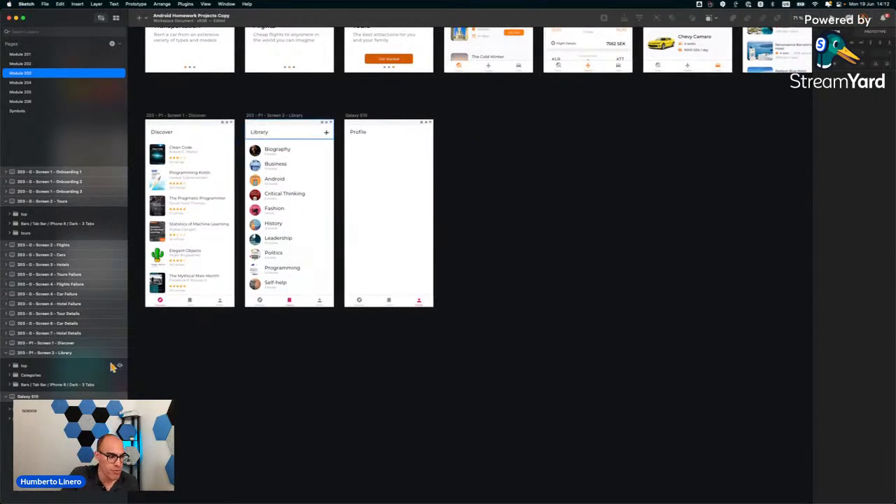
left_click(6, 353)
left_click(37, 364)
double_click(36, 363)
type("203 - P1 - Screen")
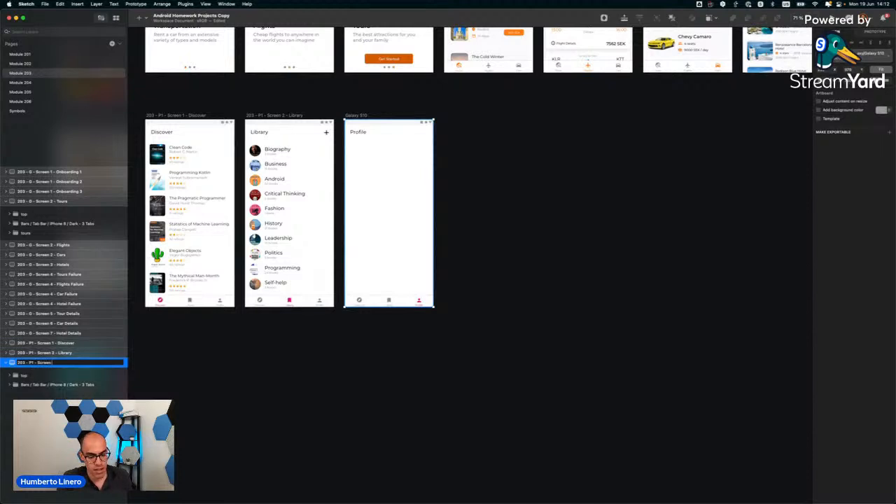
type("3 - Profile")
key("Return")
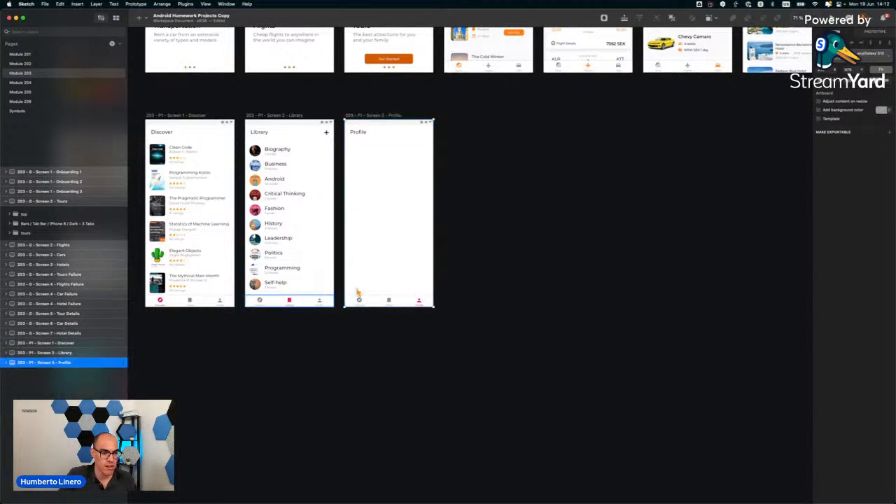
Add a new Galaxy S10 artboard and align it beside the Profile artboard with matching spacing.
left_click(623, 248)
key("a")
left_click_drag(847, 382, 578, 254)
left_click_drag(544, 154, 461, 120)
Rename the new artboard as "203 - P1 - Screen 4 - Book Details" and paste the copied details layers into it.
double_click(32, 372)
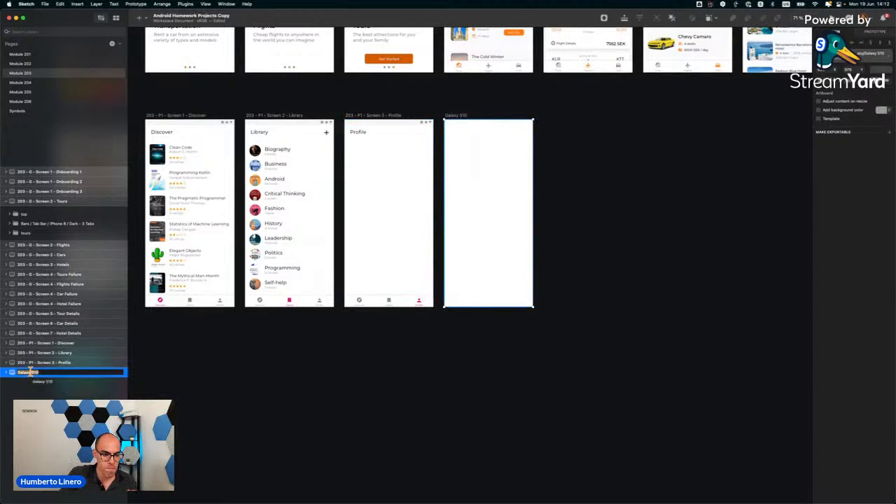
type("203 - P1 - Screen 4 - S")
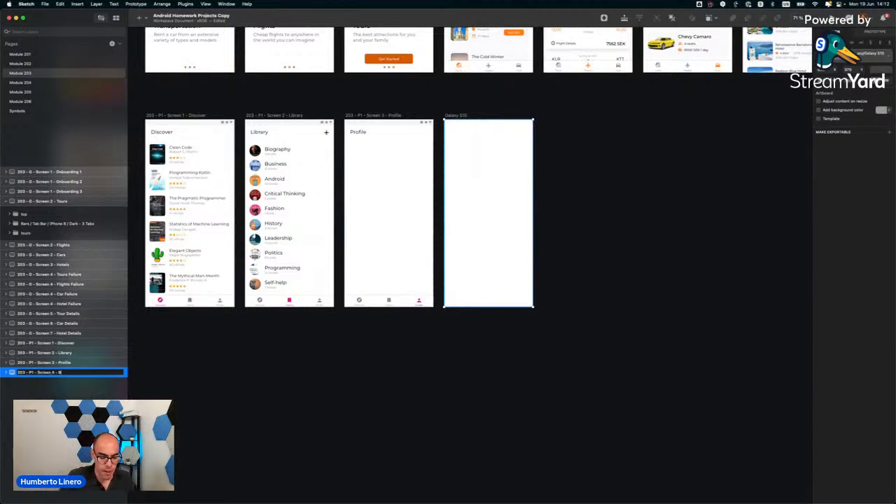
key("Return")
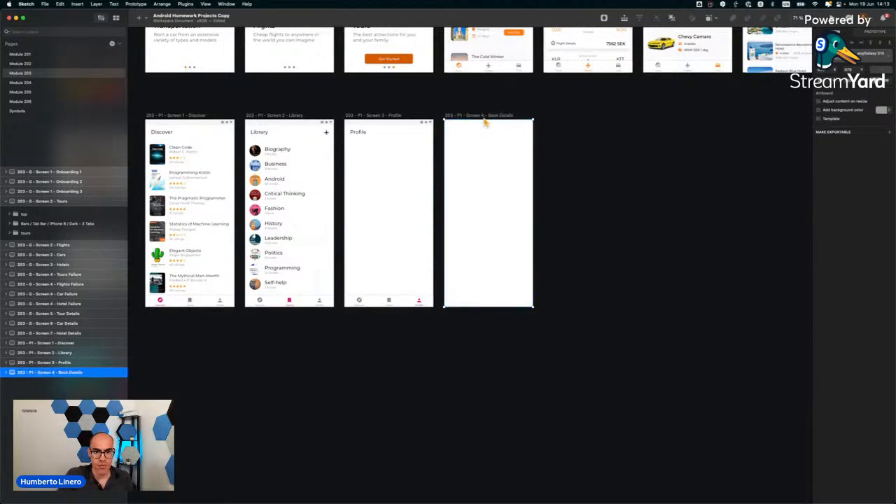
key("super+v")
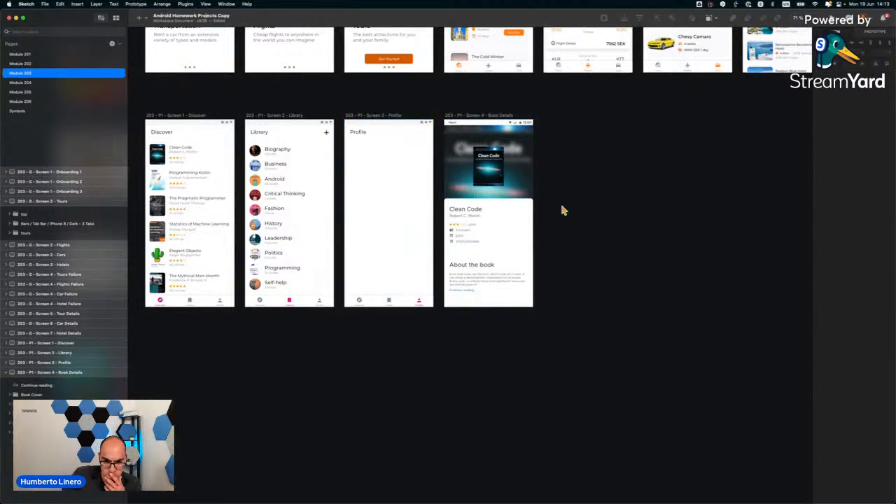
Move the About the book section up so it sits directly beneath the Clean Code details card.
scroll(581, 215, "up", 3)
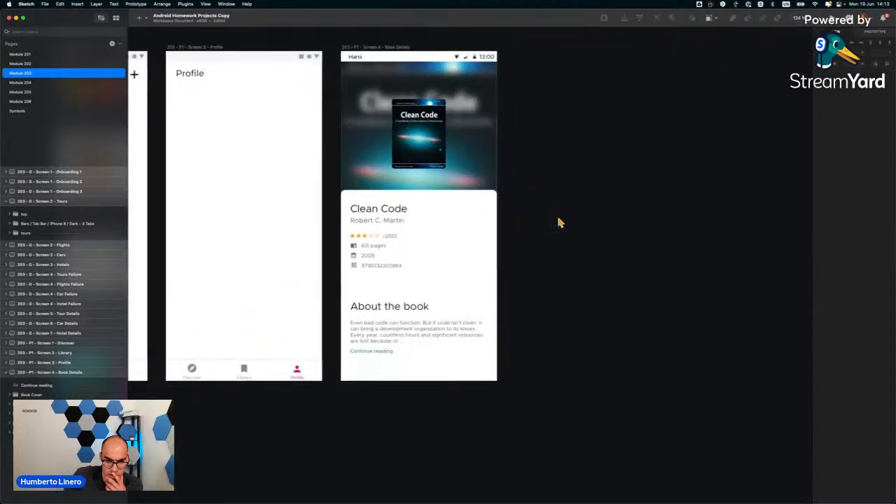
left_click(400, 321)
left_click_drag(401, 320, 400, 308)
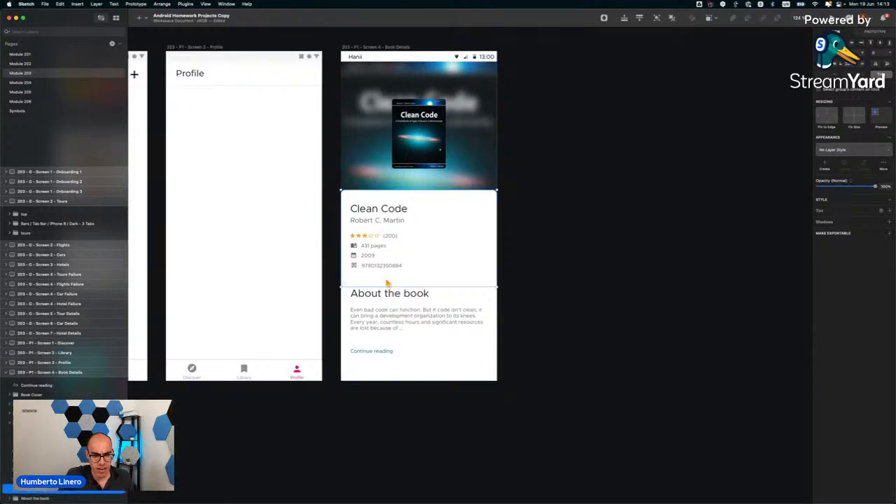
Examine the extents of the Book Details and About the book groups on the Book Details screen.
left_click(521, 318)
left_click(455, 286)
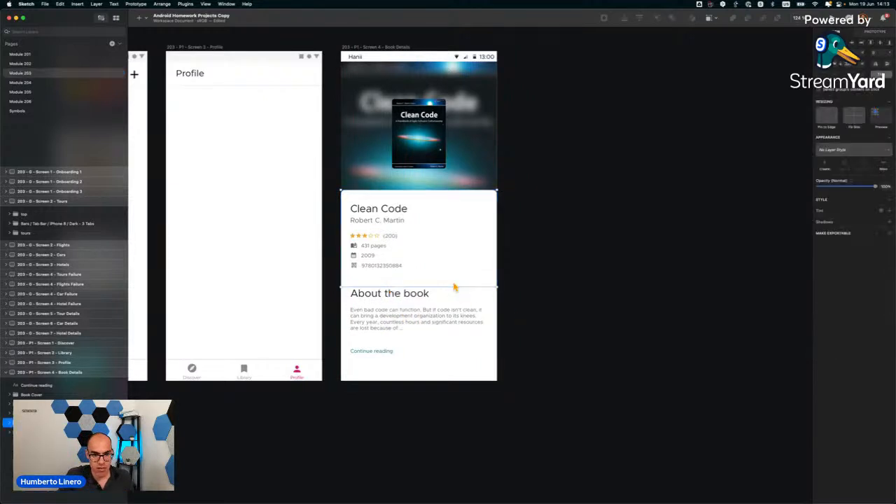
left_click(458, 310, "shift")
left_click(456, 277)
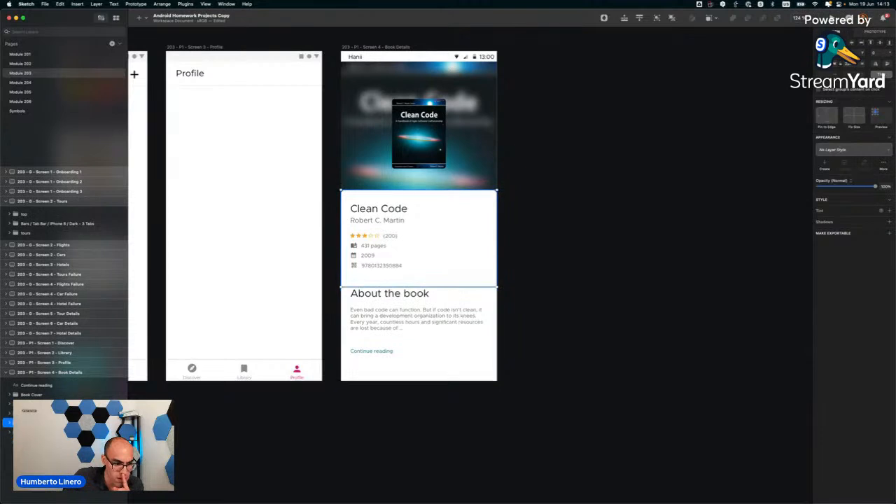
key("super+shift+h")
key("super+shift+h")
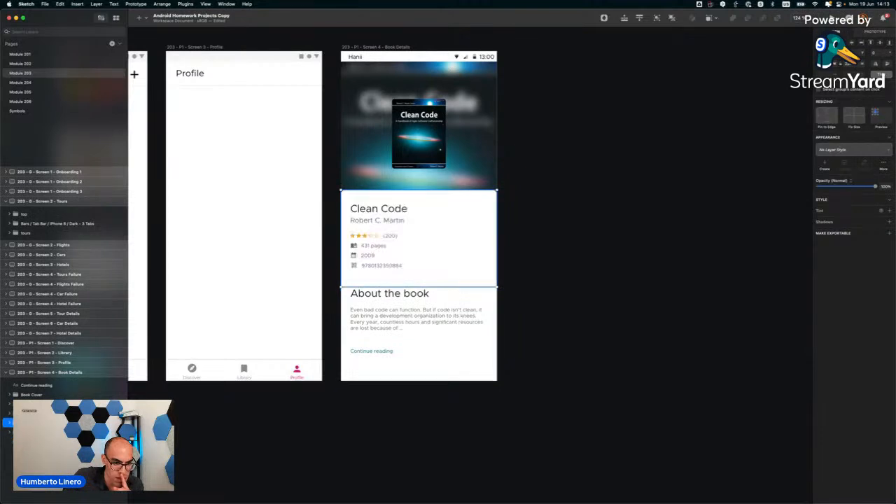
left_click(121, 432)
left_click(121, 432)
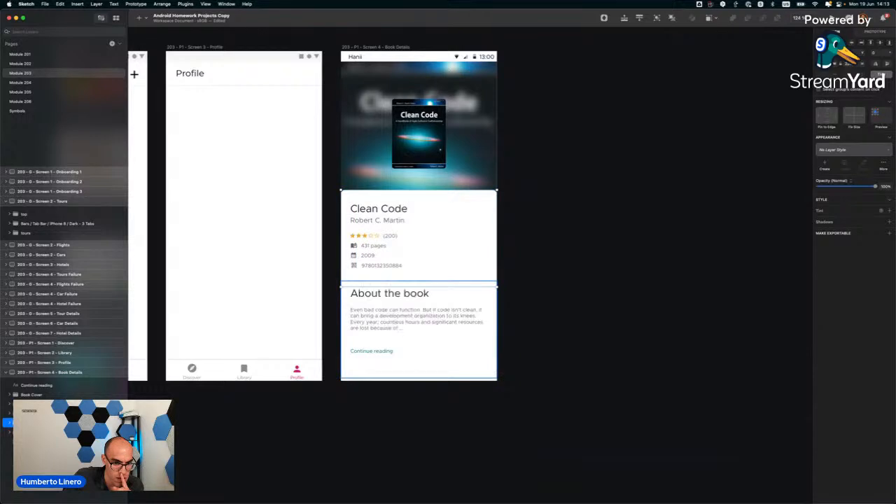
left_click(548, 374)
Nest the About the book group inside the Book Details group in the layer hierarchy.
left_click_drag(42, 432, 42, 423)
scroll(42, 428, "down", 1)
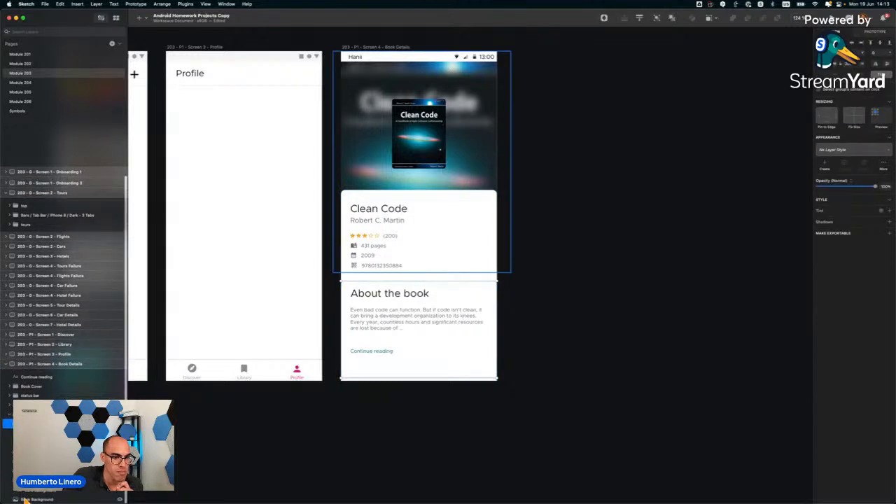
left_click(8, 415)
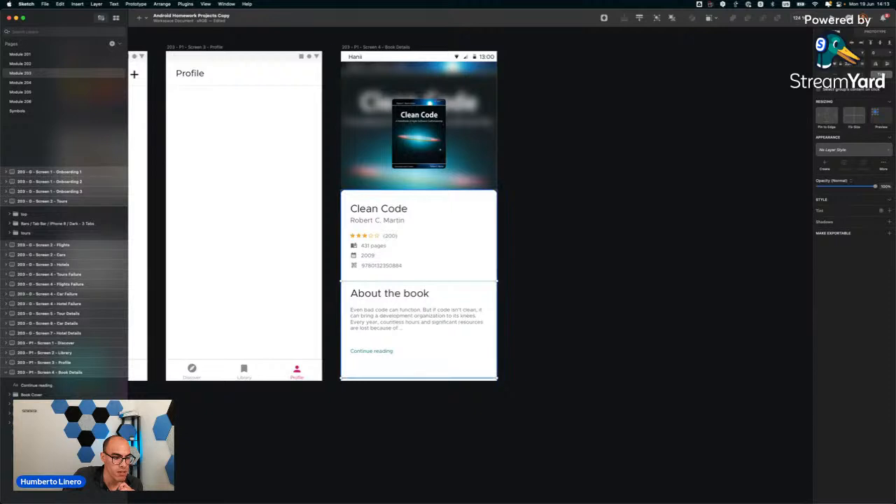
Move the Continue reading text layer into the Book Details group and check the group's visibility.
left_click(35, 386)
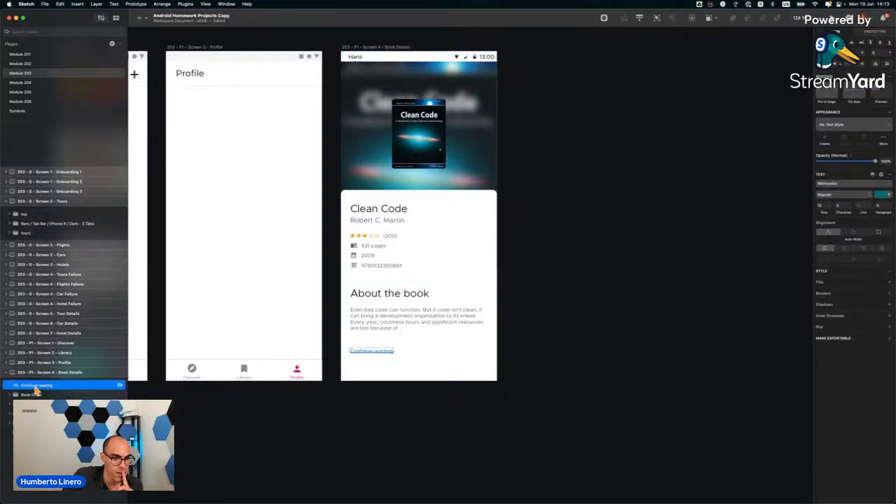
left_click_drag(35, 386, 35, 423)
left_click(9, 413)
left_click(34, 413)
left_click(121, 413)
left_click(121, 413)
Stretch the Book Details group down to the lower edge of its artboard.
left_click(524, 345)
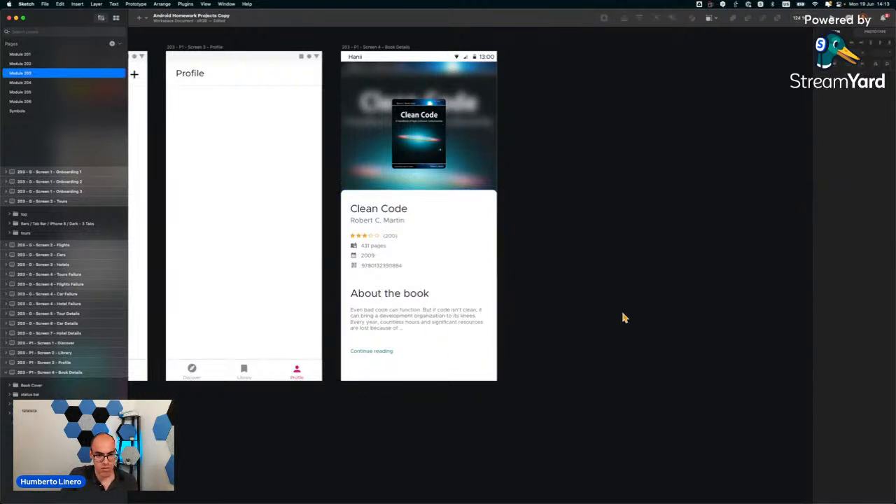
left_click(416, 368)
left_click_drag(414, 378, 414, 381)
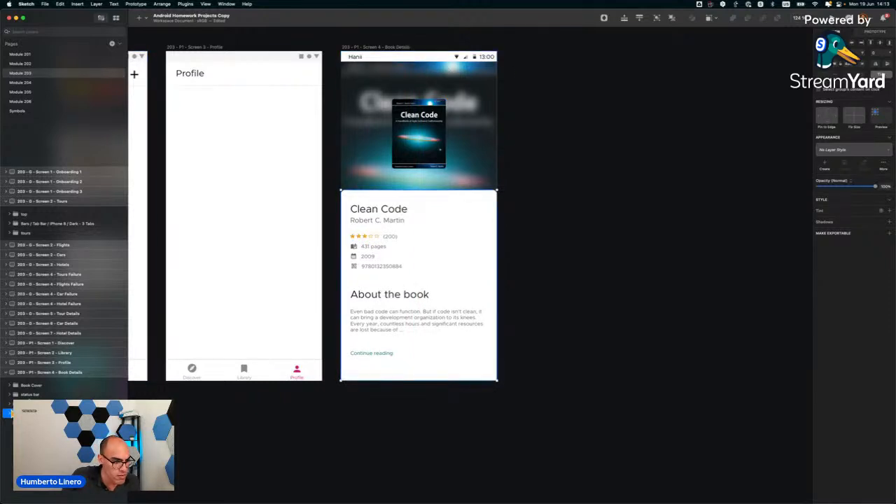
Try placing the Book Background layer directly beneath the status bar, and return it below the Book Details group.
left_click(10, 413)
scroll(35, 455, "down", 1)
scroll(30, 396, "up", 1)
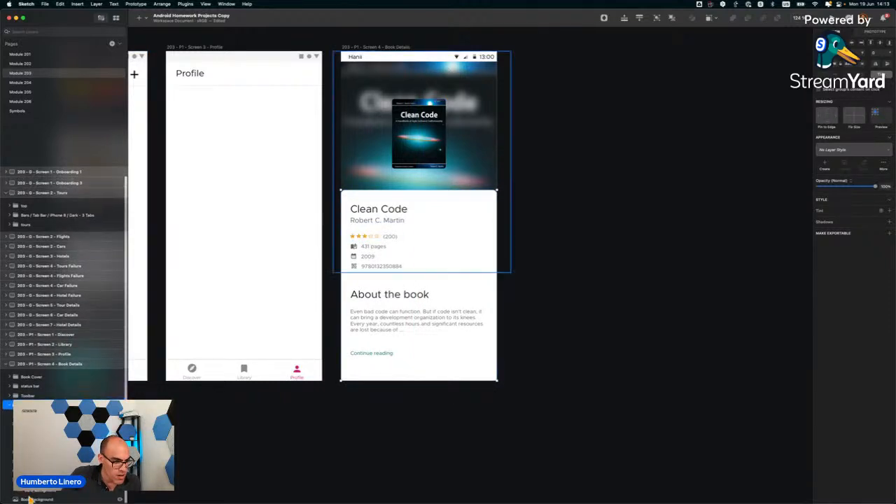
left_click_drag(28, 391, 28, 392)
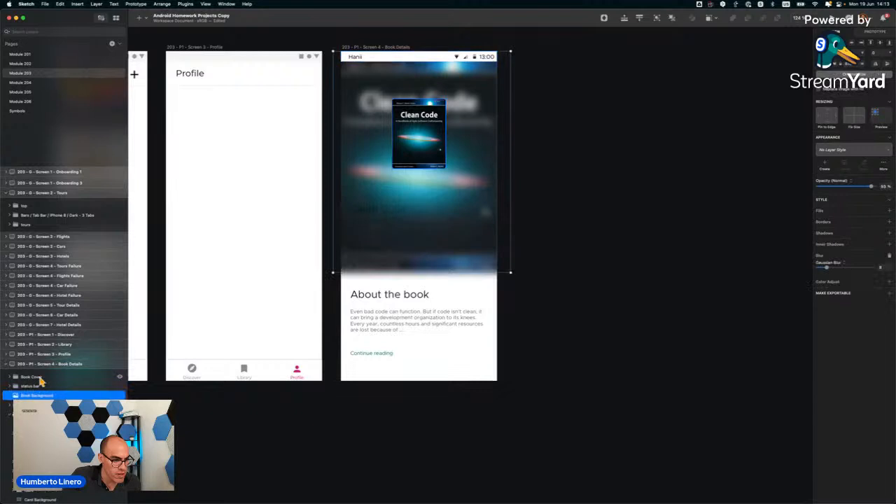
left_click(39, 378)
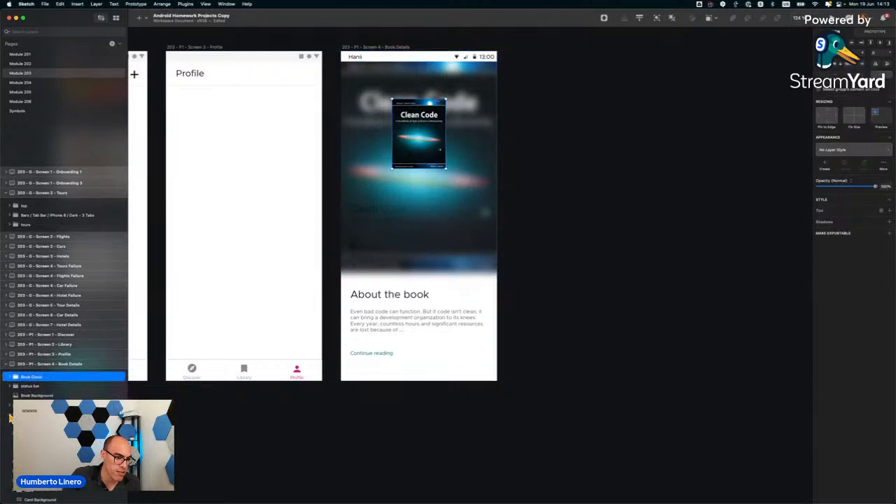
scroll(9, 418, "up", 1)
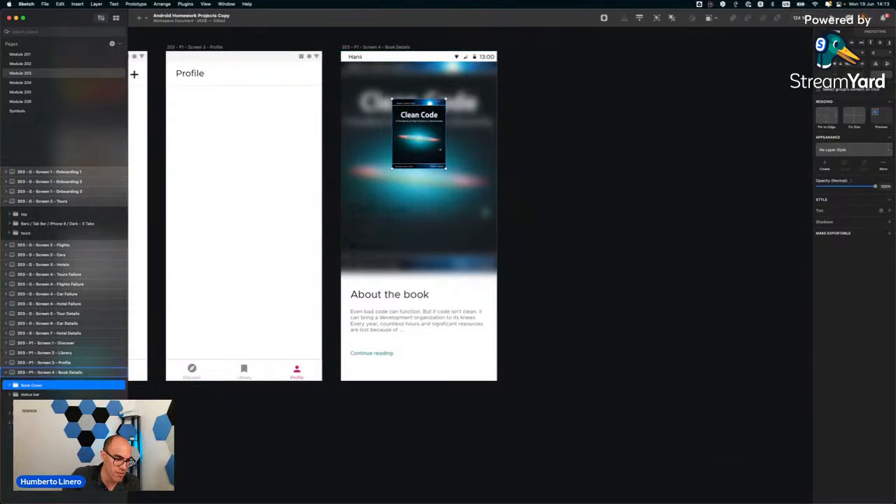
left_click_drag(29, 404, 30, 426)
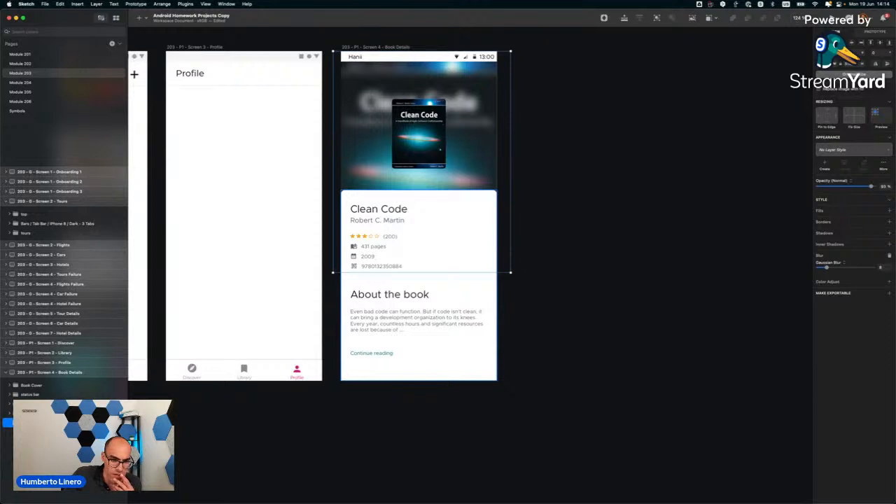
Delete the Toolbar group from the Book Details artboard and select the status bar group.
left_click(11, 414)
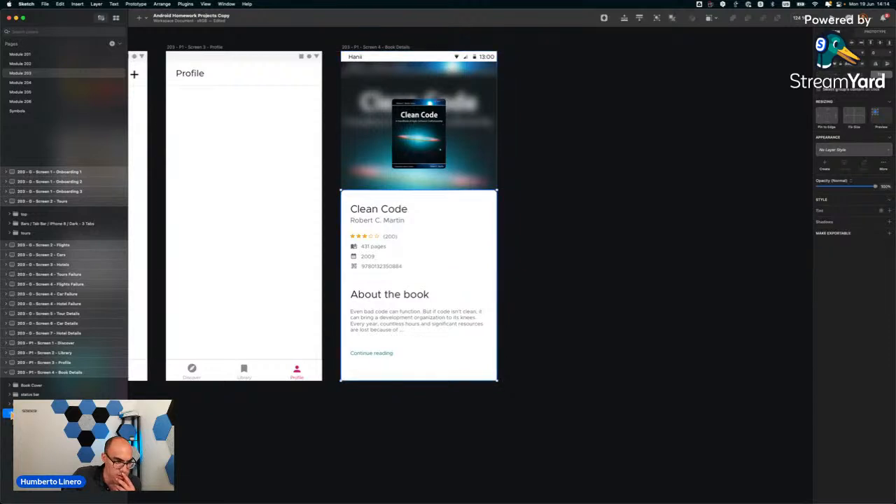
left_click(11, 404)
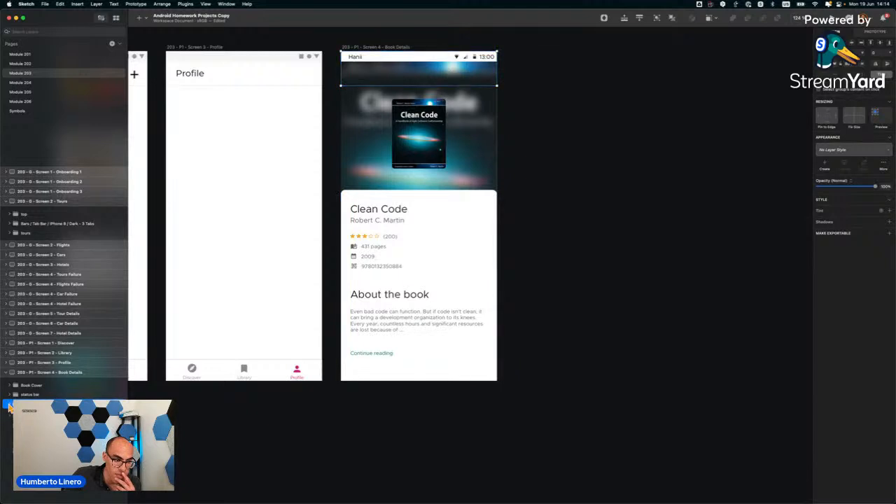
right_click(35, 396)
key("Escape")
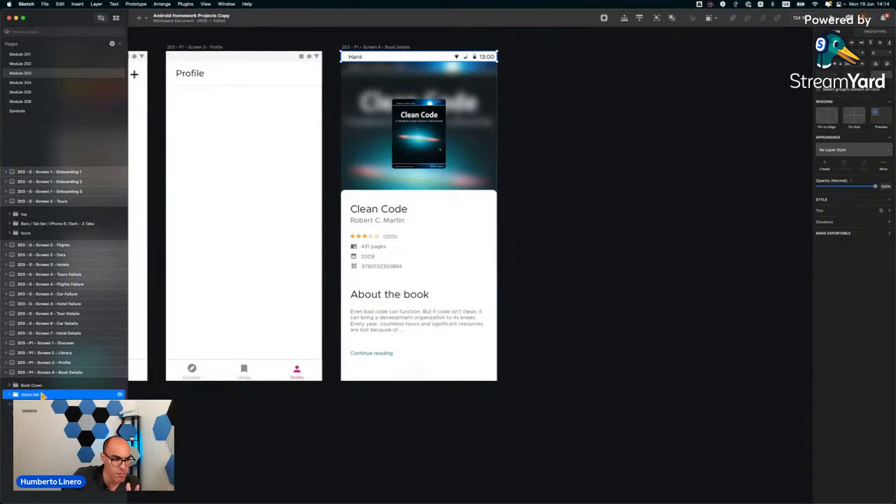
Move the Continue reading text layer lower in the layer order within the Book Details group.
left_click(11, 404)
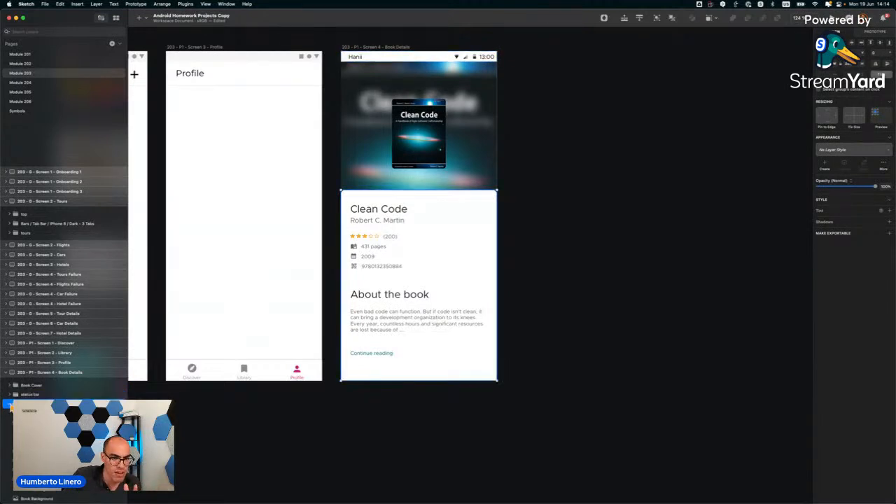
left_click(10, 404)
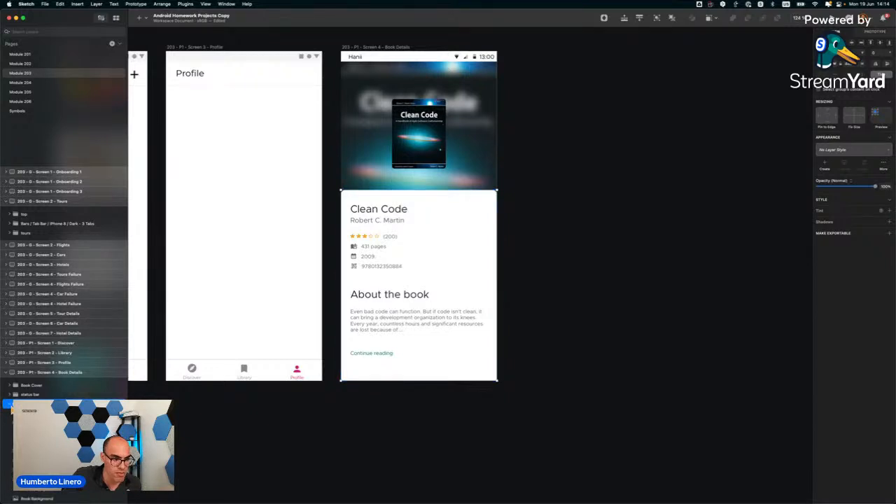
left_click(11, 413)
left_click(42, 423)
scroll(42, 423, "down", 1)
scroll(42, 423, "up", 1)
left_click_drag(42, 423, 35, 490)
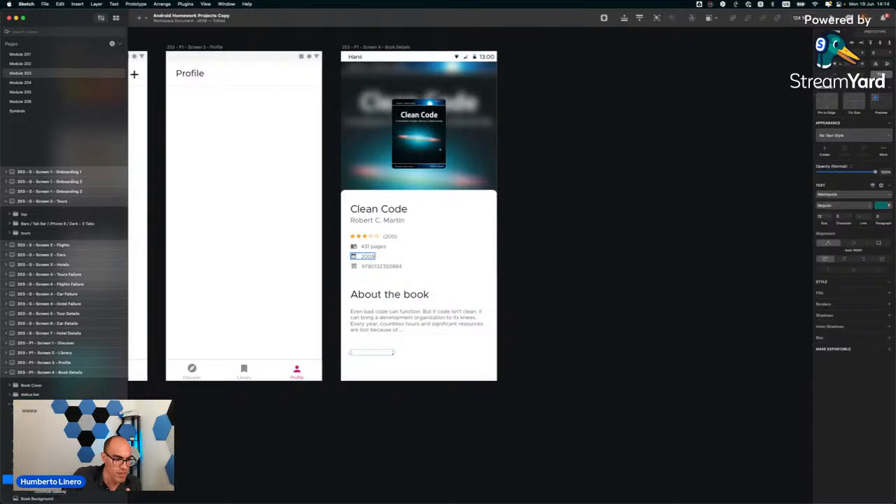
Inspect the layers of the Book Details group, hiding the white card background and showing it again.
left_click(32, 493)
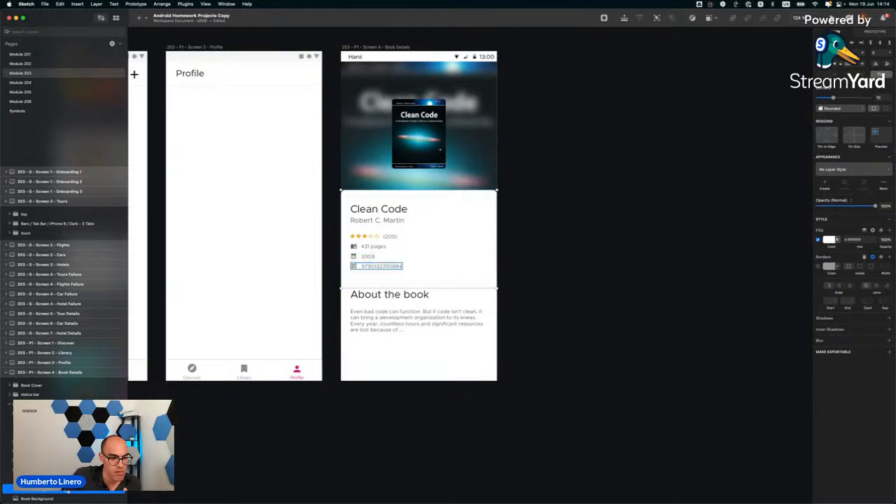
left_click(121, 494)
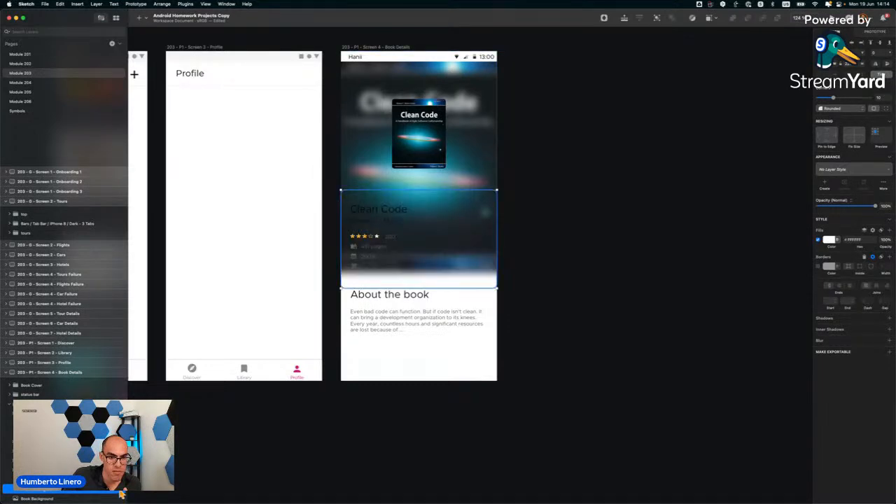
left_click(120, 494)
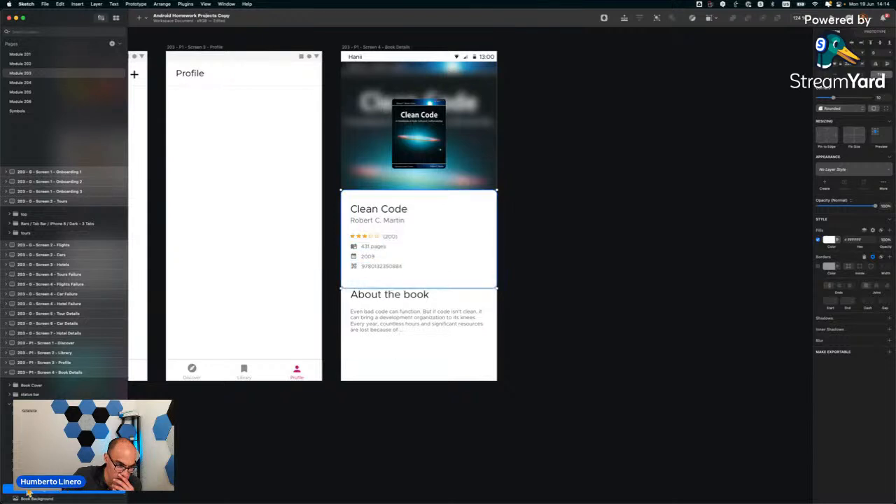
left_click(56, 470)
left_click(56, 461)
left_click(57, 452)
left_click(56, 442)
left_click(56, 433)
left_click(56, 423)
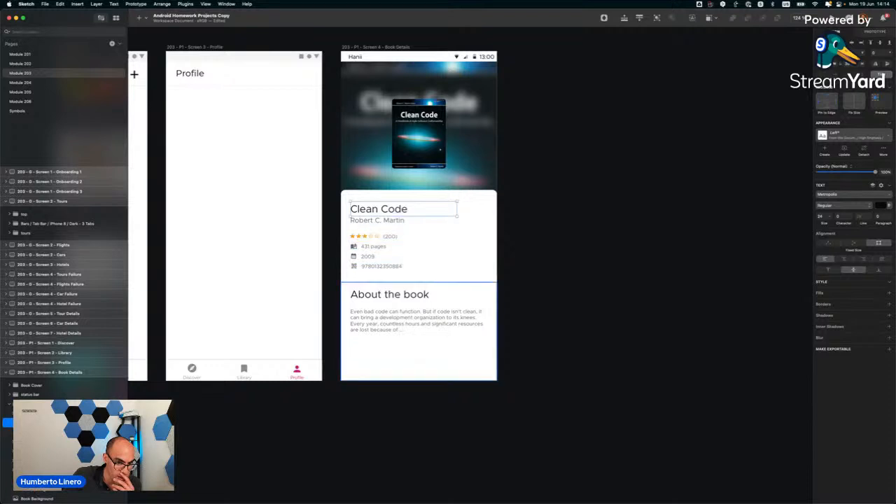
Move the About the book group up so it sits closely beneath the ISBN row.
left_click(56, 413)
left_click_drag(56, 413, 56, 474)
key("Up")
key("Up")
key("Up")
key("Up")
key("Up")
key("Up")
key("Up")
key("Up")
key("Up")
key("Up")
key("Up")
key("Up")
key("Up")
key("Up")
key("Up")
key("Up")
key("Up")
key("Up")
key("Up")
key("Up")
key("Up")
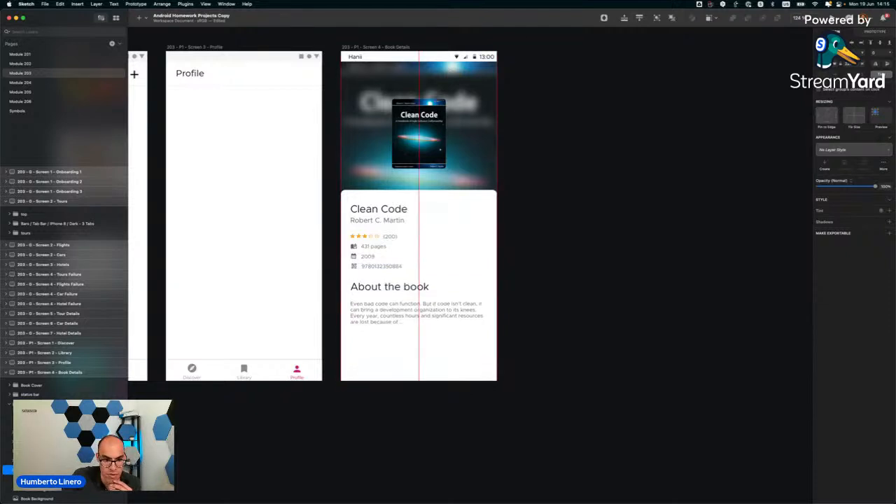
key("Down")
key("Down")
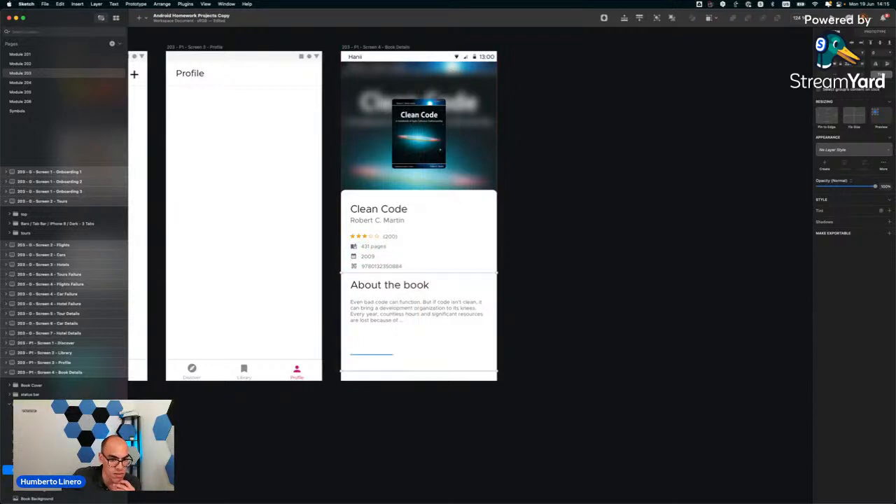
Nudge the Continue reading text slightly upward and try its layer at different positions in the Book Details layer order.
left_click(371, 353)
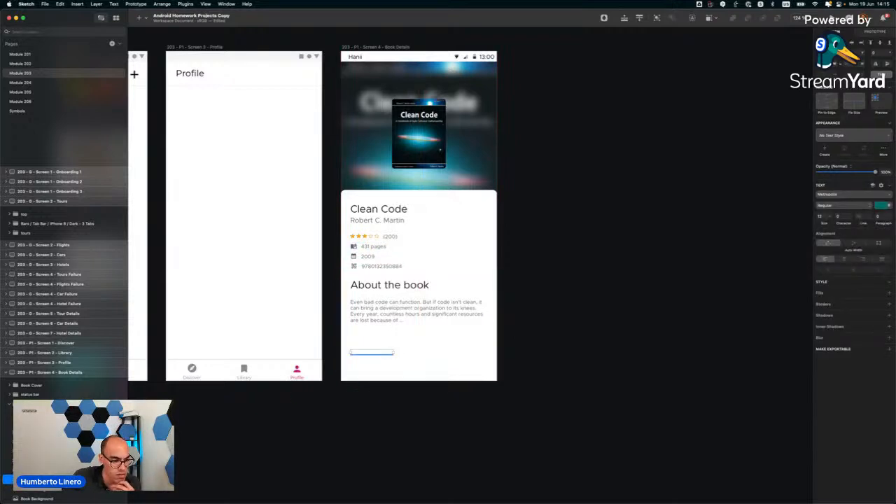
key("Up")
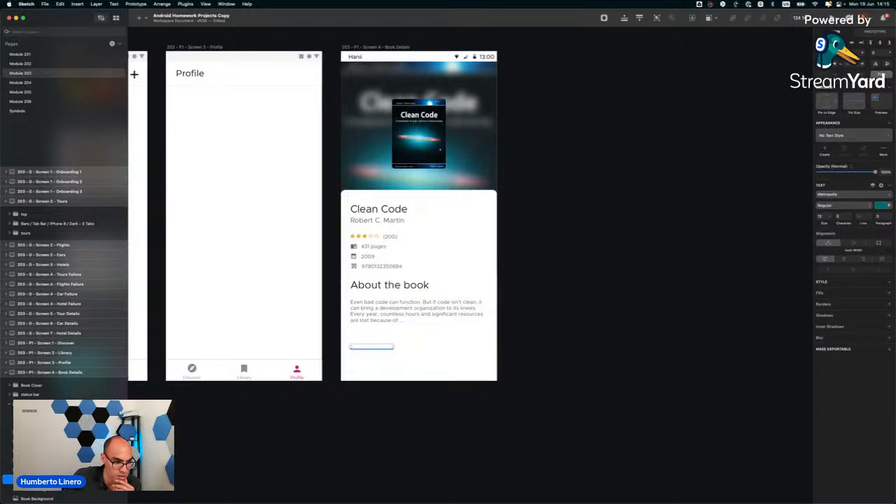
left_click(178, 484)
left_click_drag(84, 480, 80, 405)
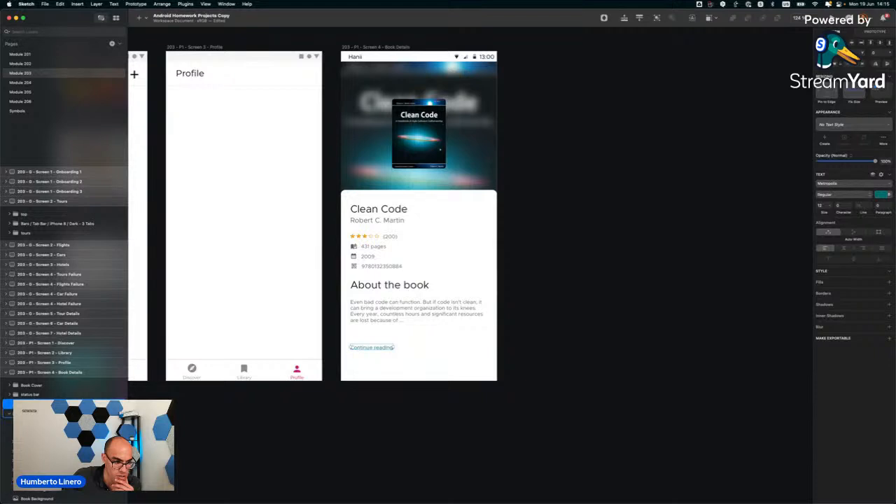
left_click_drag(81, 405, 80, 437)
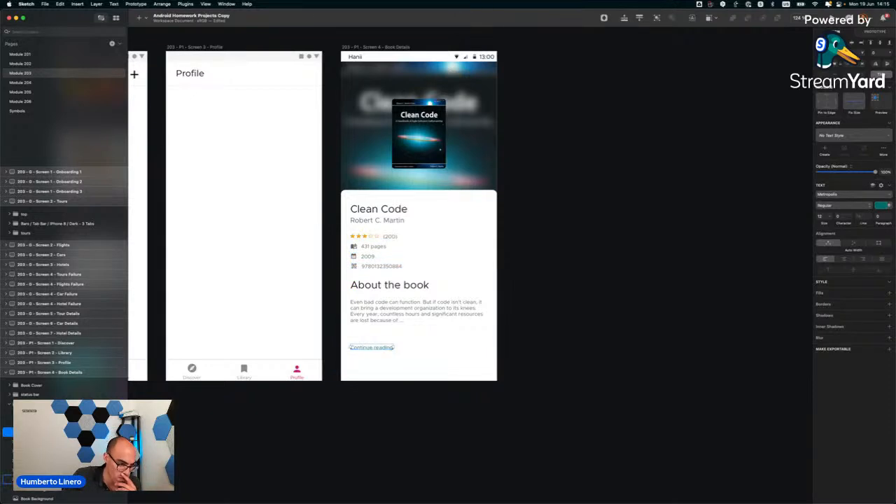
left_click_drag(37, 433, 37, 490)
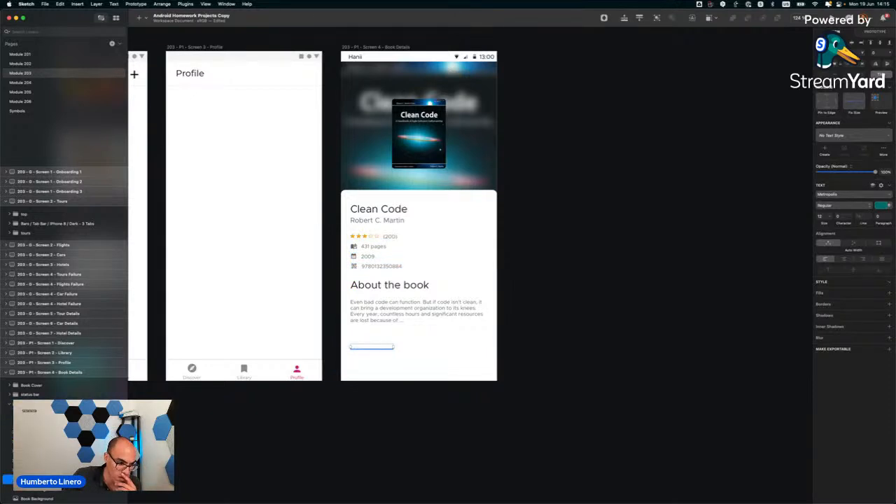
Place the Continue reading text inside the About the book group and remove that group's white background.
left_click(38, 470)
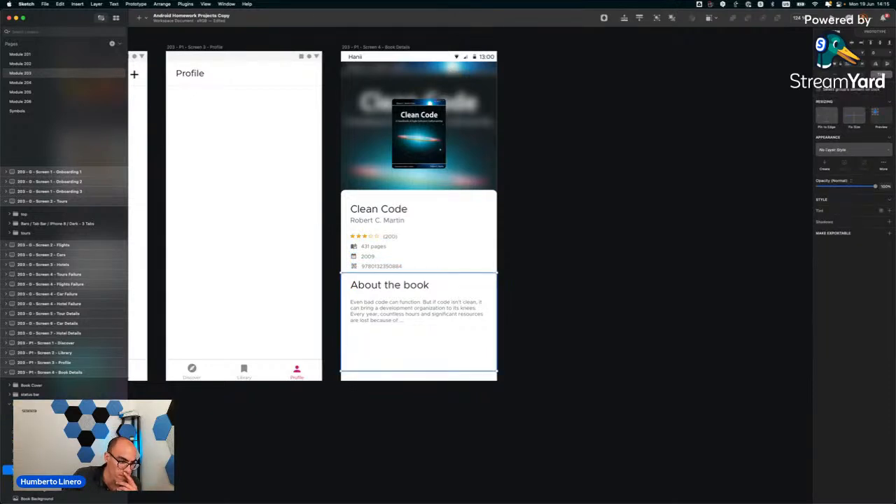
left_click(372, 348)
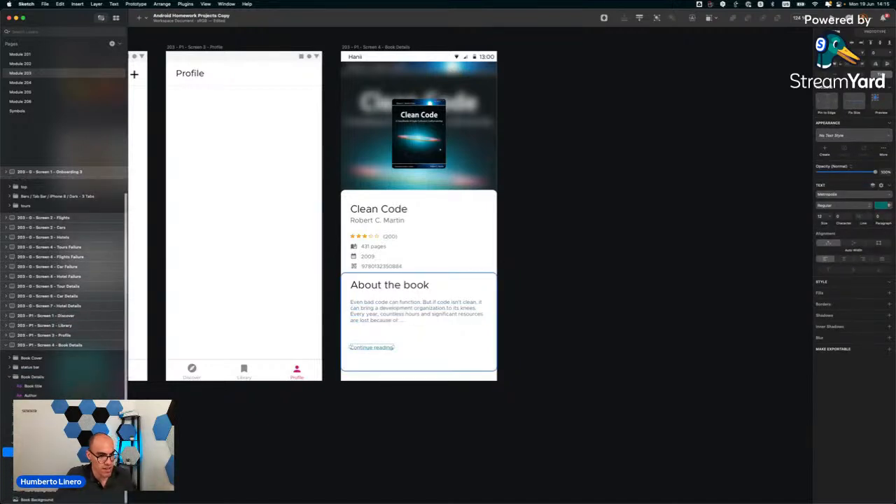
left_click(420, 335)
left_click(413, 312)
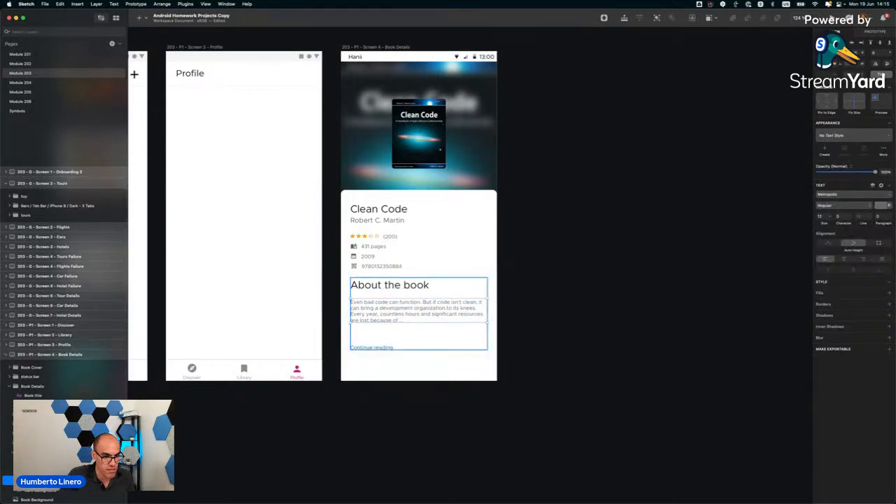
left_click(42, 452)
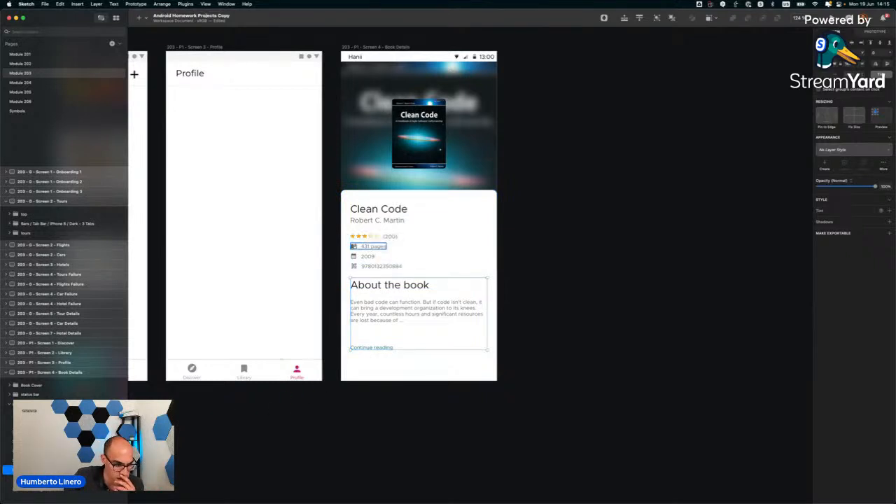
Move the Continue reading text up to directly beneath the book description.
double_click(372, 347)
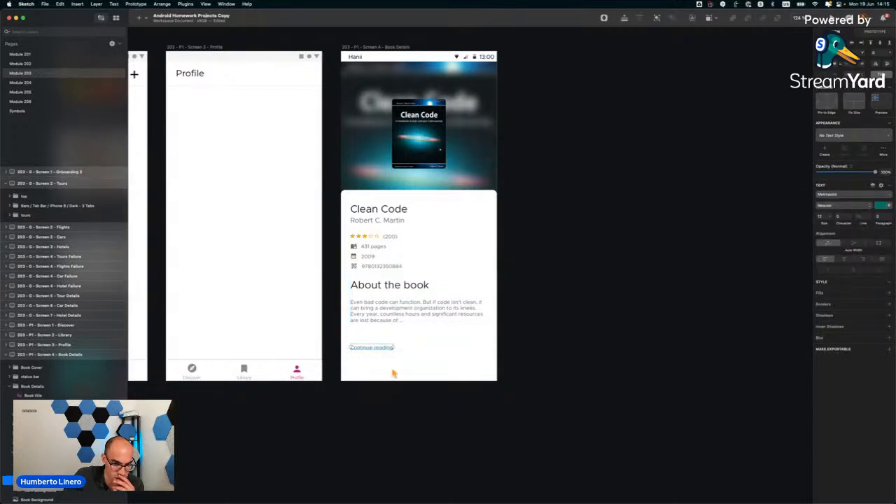
key("Up")
key("Up")
key("Up")
key("Up")
key("Up")
key("Up")
key("Up")
key("Up")
key("Up")
key("Up")
key("Up")
key("Up")
key("Up")
key("Up")
key("Up")
key("Up")
key("Up")
key("Up")
key("Up")
key("Up")
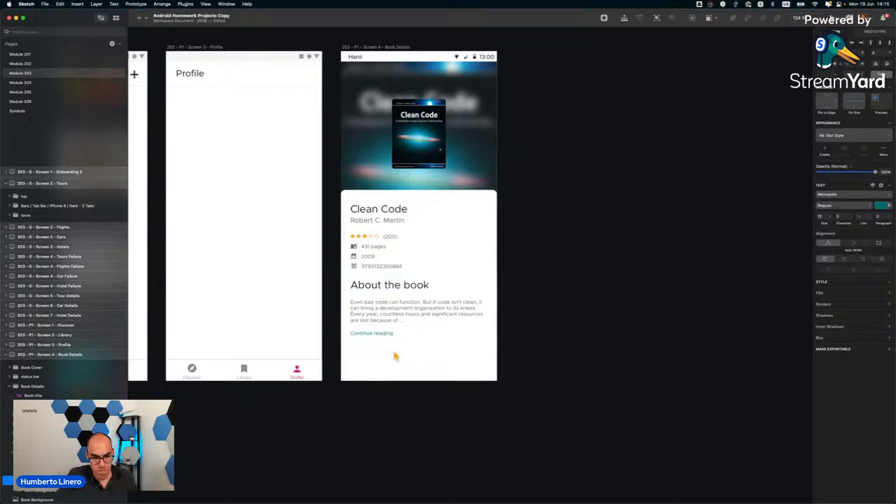
Try shifting the Continue reading text sideways under the description, and return it to the description's left edge.
key("shift+Right")
key("shift+Right")
key("shift+Right")
key("shift+Right")
key("shift+Right")
key("shift+Right")
key("shift+Right")
key("shift+Left")
key("shift+Left")
key("shift+Left")
key("shift+Left")
key("shift+Left")
key("shift+Left")
key("shift+Left")
key("shift+Left")
key("shift+Left")
key("shift+Left")
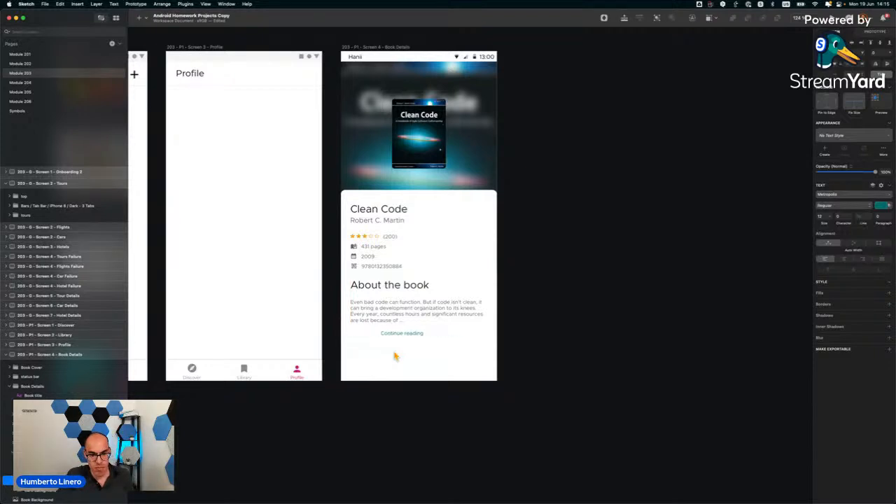
Move the Continue reading text back down, leaving a gap beneath the description, and deselect it.
key("Down")
key("Down")
key("Down")
key("Down")
key("Down")
key("Down")
key("Down")
key("Down")
key("Down")
key("Down")
key("Down")
key("Down")
key("Down")
key("Down")
key("Down")
key("Down")
key("Down")
key("Down")
key("Down")
key("Down")
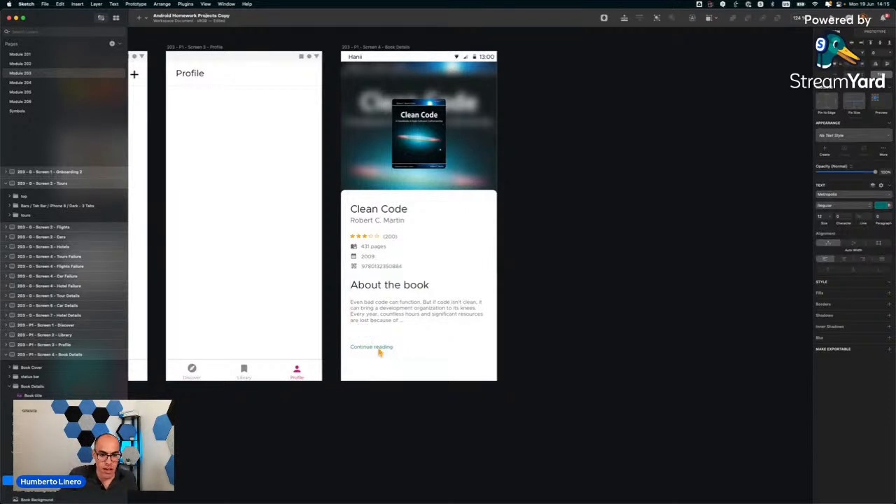
left_click(537, 355)
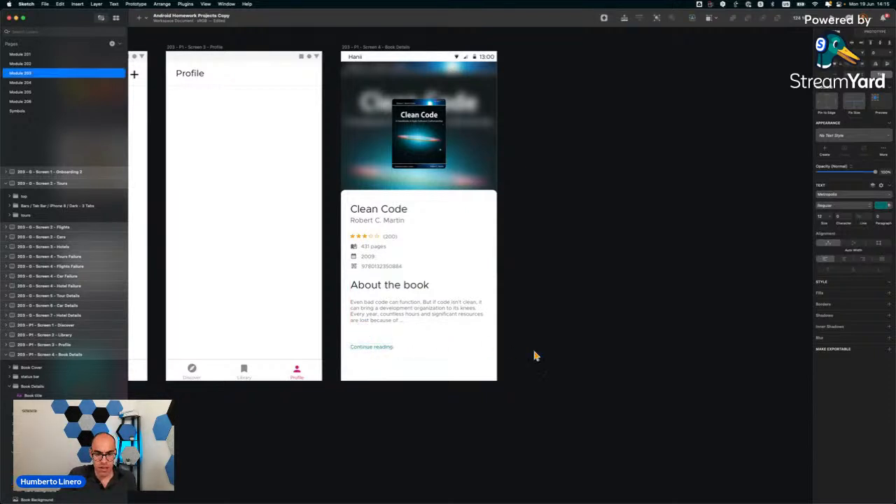
Recolor the Continue reading text with the Profile tab label's pink, D61D79.
double_click(295, 376)
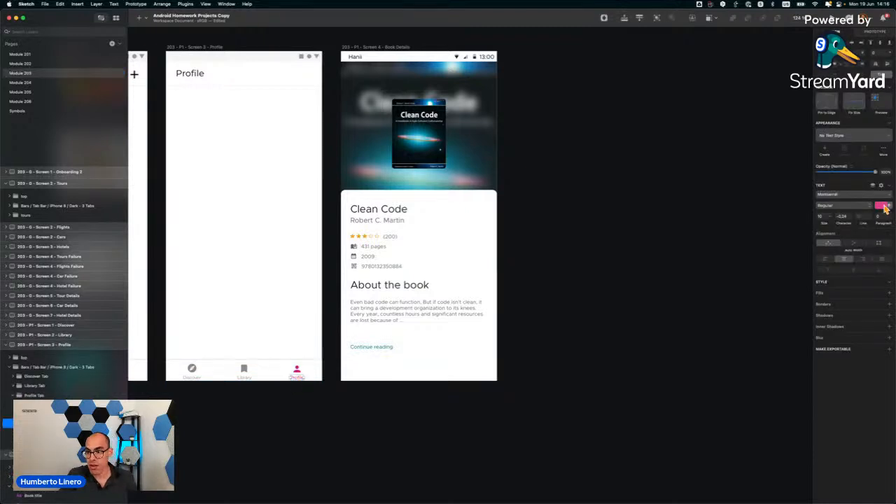
left_click(883, 208)
left_click(884, 207)
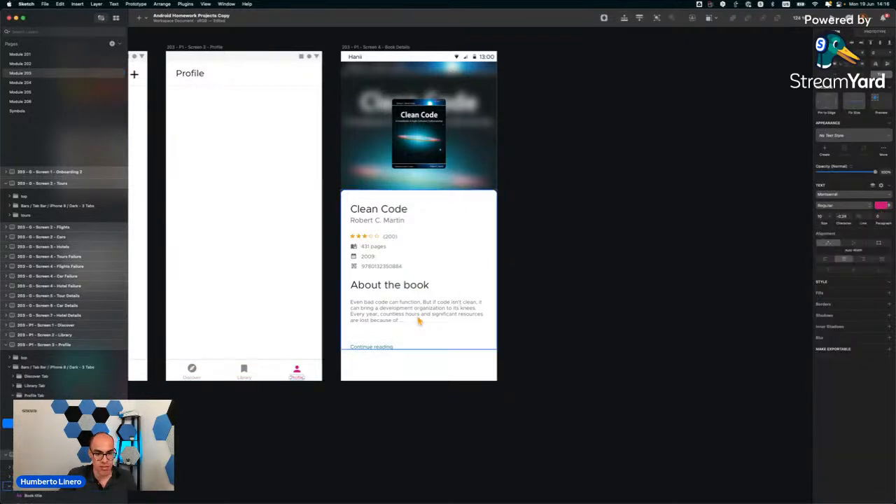
left_click(372, 348)
left_click(886, 208)
type("D61D79")
key("Return")
key("Escape")
Copy the Read Story button from the Mercedes-Benz news article artboard on the Module 202 page.
scroll(569, 315, "down", 3)
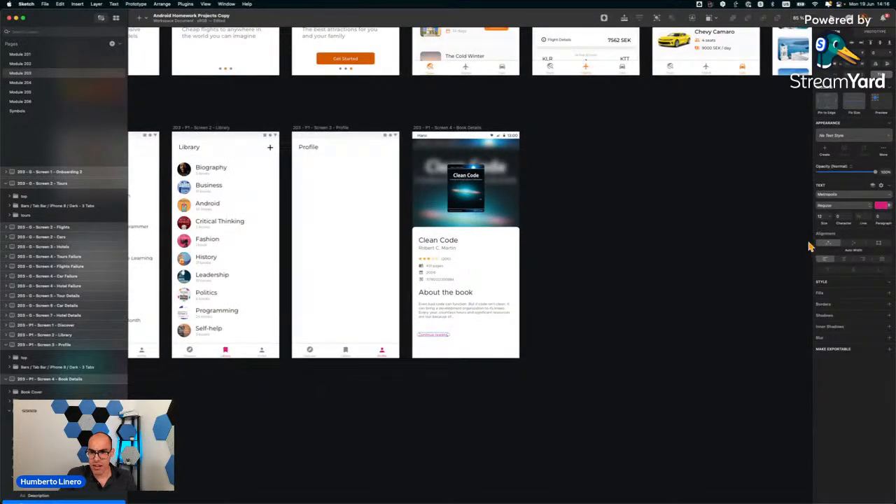
scroll(811, 246, "up", 5)
scroll(810, 246, "right", 10)
scroll(804, 248, "right", 10)
scroll(630, 262, "left", 3)
scroll(521, 276, "down", 8)
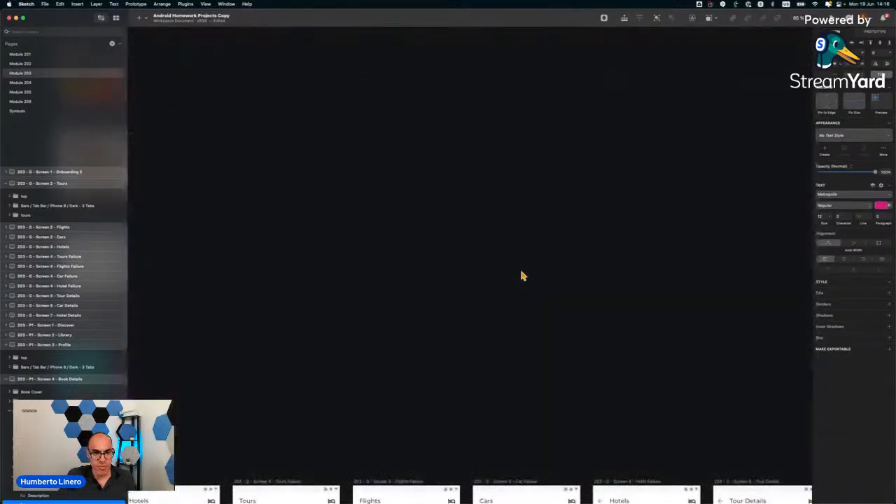
scroll(522, 276, "down", 6)
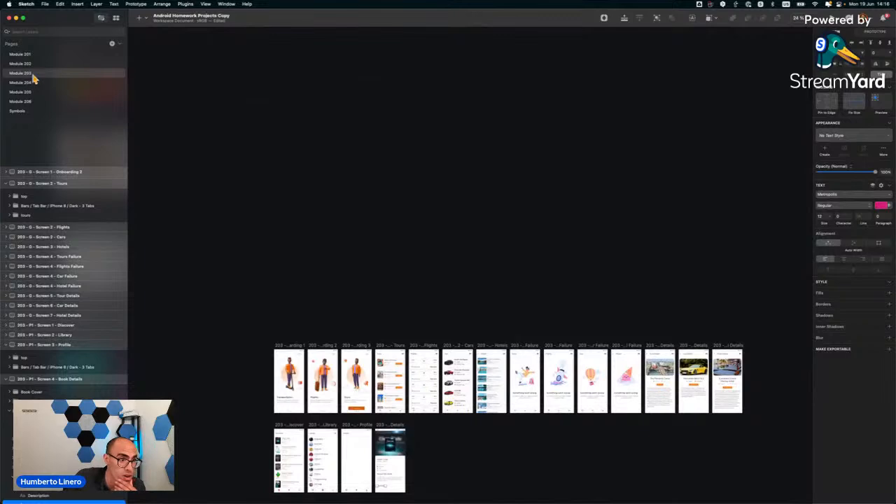
left_click(35, 64)
scroll(203, 284, "down", 2)
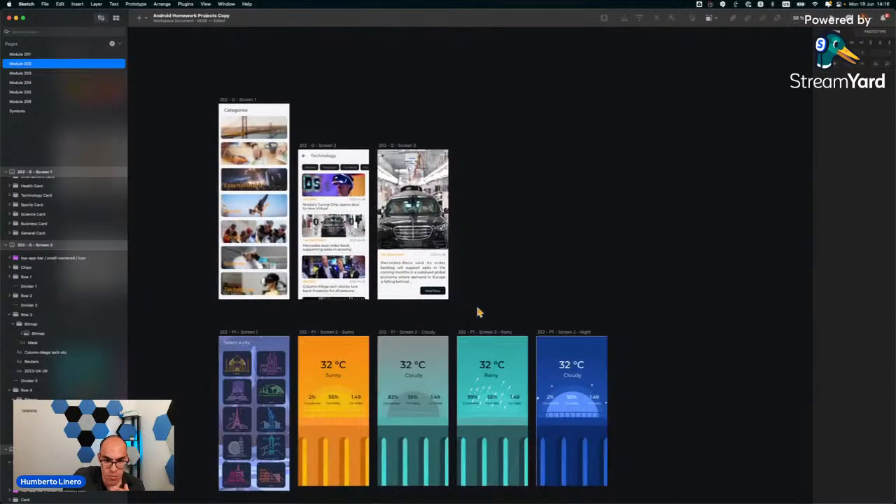
scroll(478, 312, "up", 7)
left_click(423, 278)
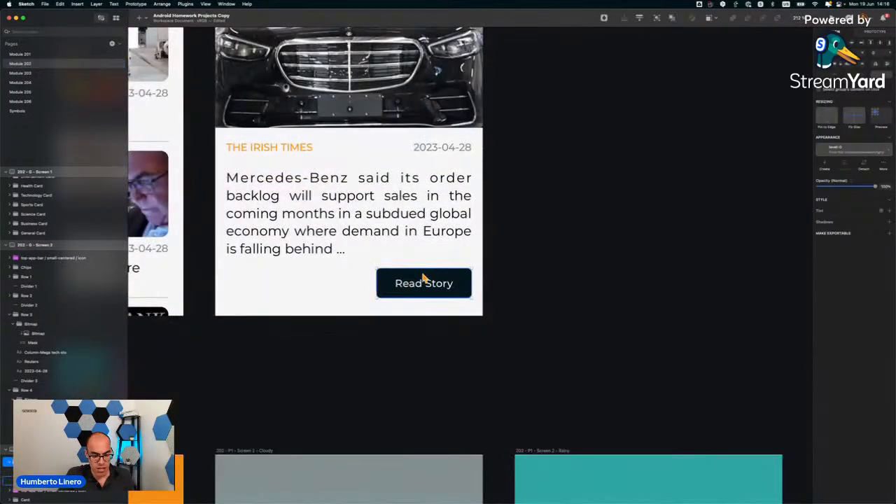
scroll(290, 235, "down", 6)
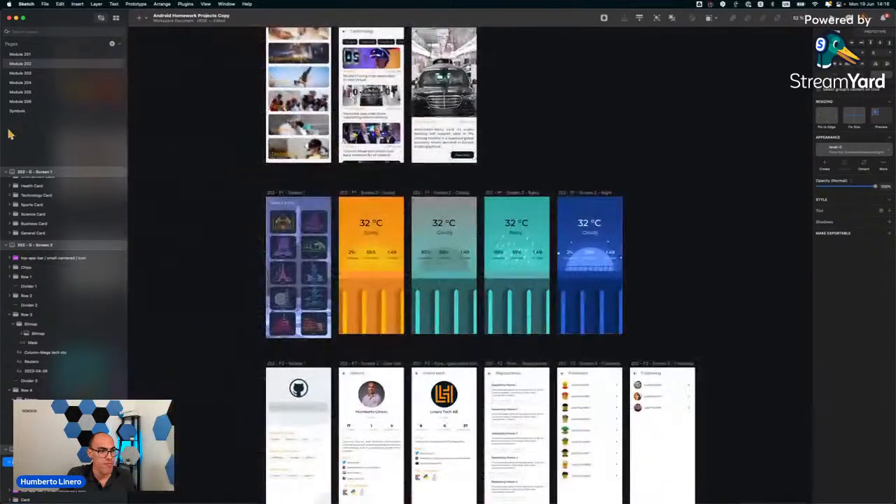
Return to the Module 203 page and paste the Read Story button into the Book Details artboard.
left_click(35, 73)
scroll(242, 294, "down", 5)
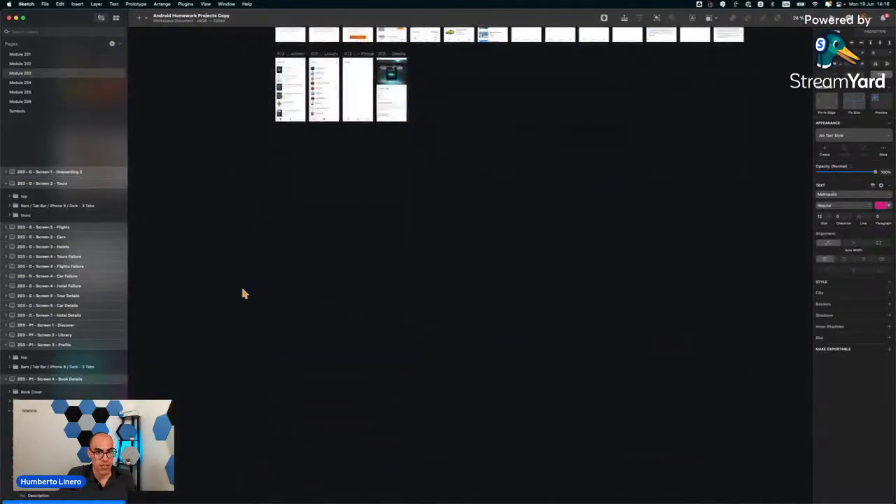
scroll(240, 284, "up", 1)
scroll(406, 178, "up", 5)
left_click(329, 46)
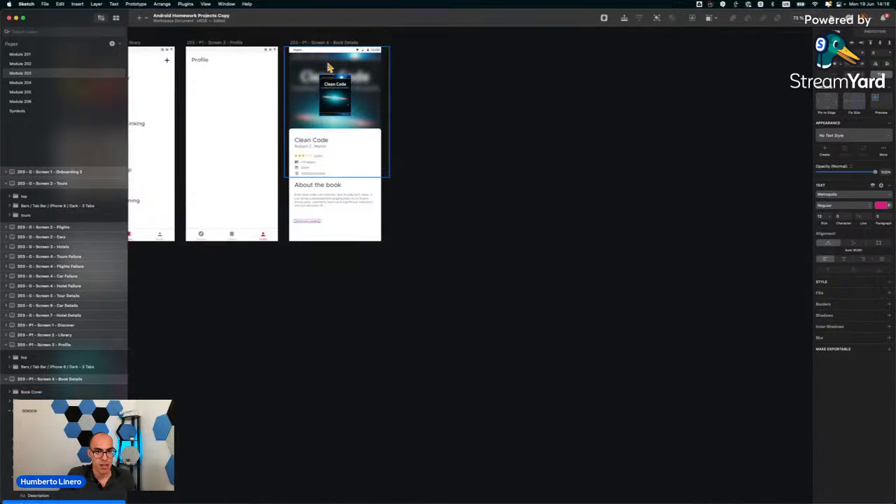
left_click(329, 46)
key("super+v")
scroll(352, 216, "up", 4)
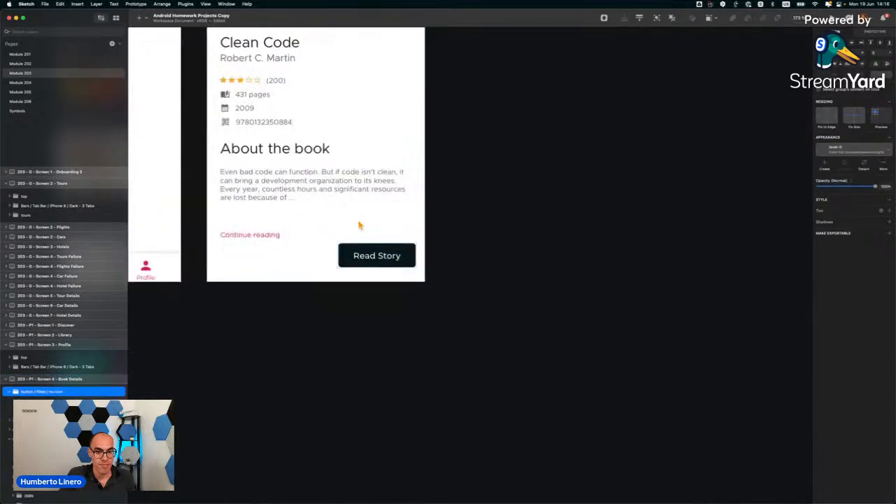
Move the Read Story button up level with the Continue reading text, and delete that text.
left_click_drag(377, 260, 372, 241)
left_click(244, 236)
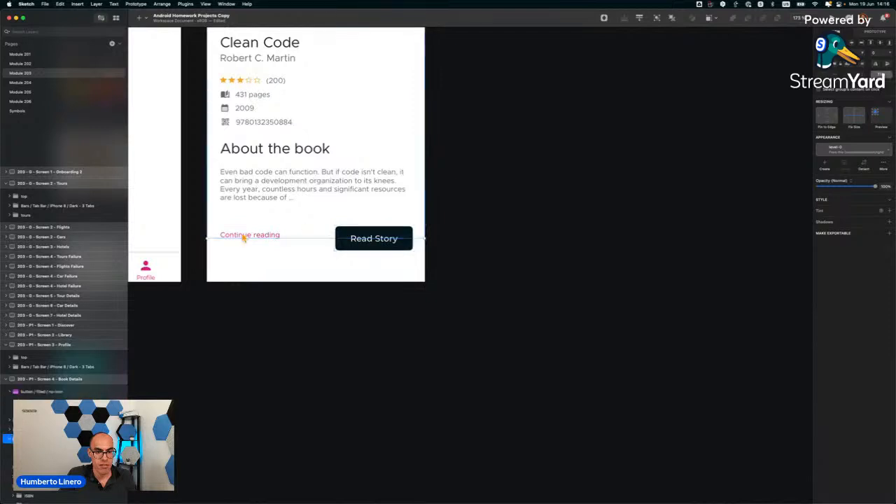
key("Delete")
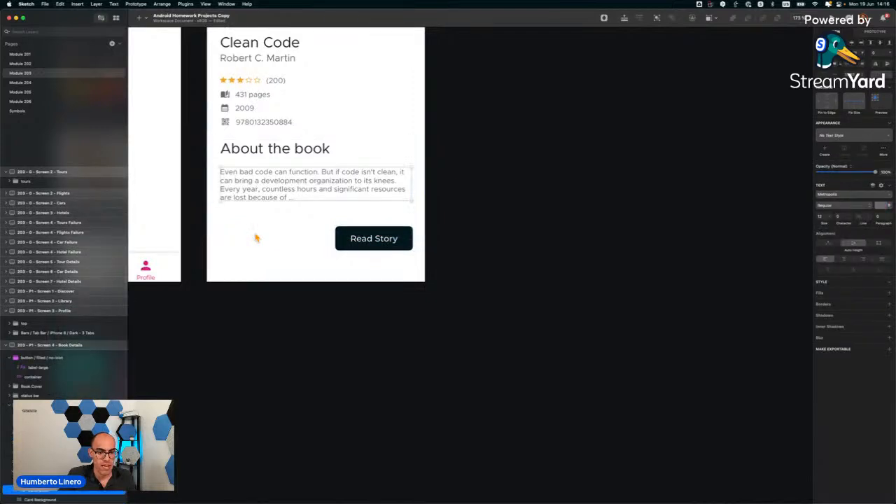
Change the Read Story button's label to "Continue Reading".
double_click(394, 240)
double_click(386, 238)
type("Cpm")
key("super+a")
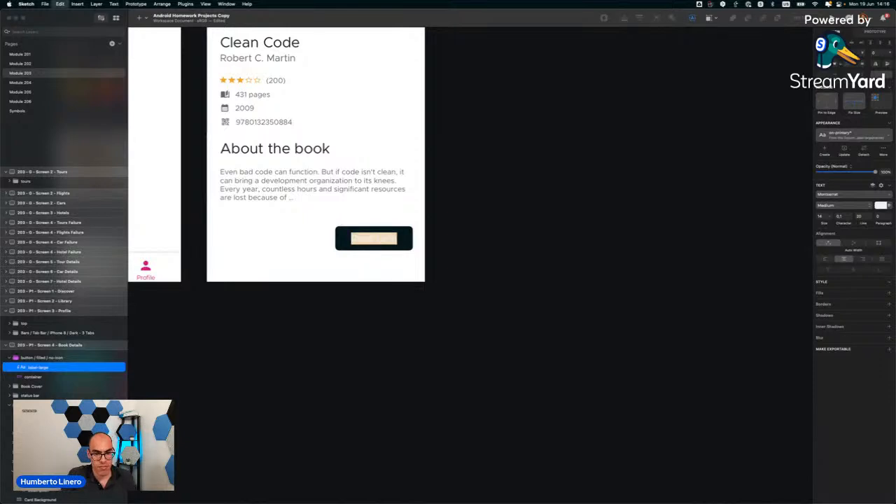
type("Continue Reading")
key("Escape")
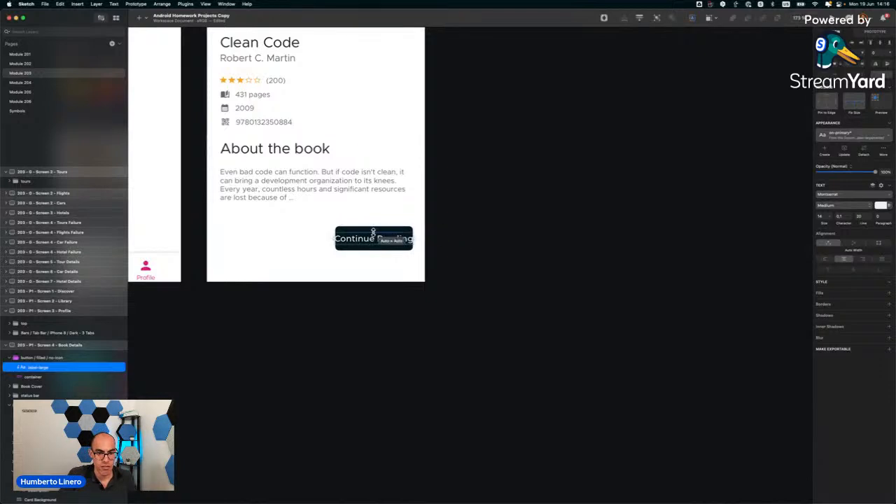
Widen the Continue Reading button's container leftward so it encloses the whole label, and center the label inside it.
scroll(374, 232, "up", 3)
left_click(354, 233)
left_click_drag(281, 233, 252, 233)
left_click(341, 252)
left_click_drag(365, 247, 356, 247)
key("Escape")
left_click(566, 258)
left_click(366, 248)
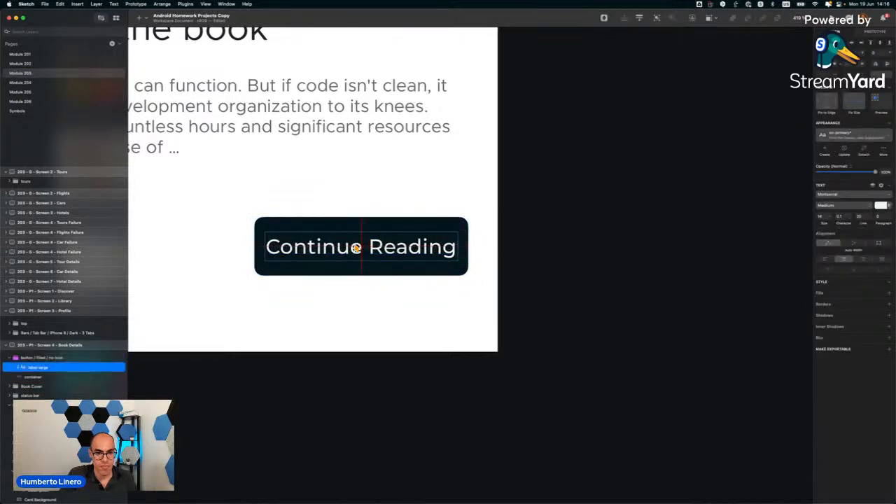
scroll(387, 312, "down", 5)
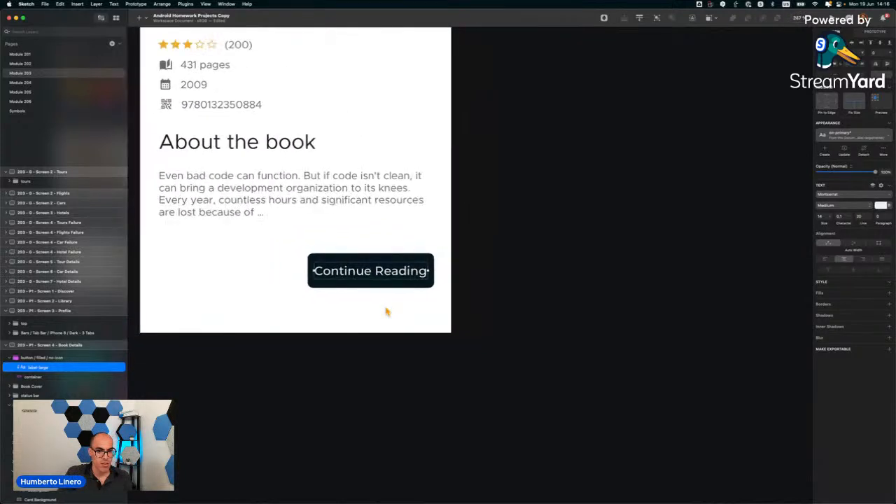
left_click(397, 305)
Copy the pink text color from the Profile tab label on the neighboring Profile artboard.
left_click(326, 263)
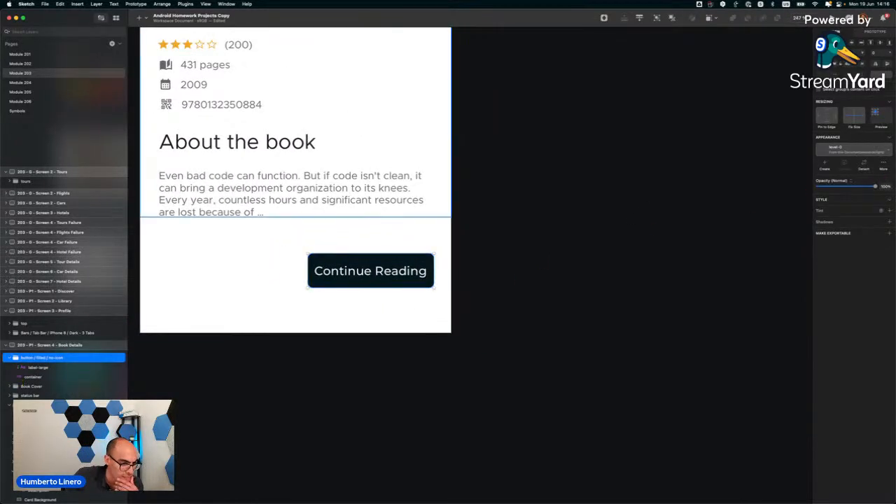
scroll(33, 397, "up", 3)
left_click(35, 428)
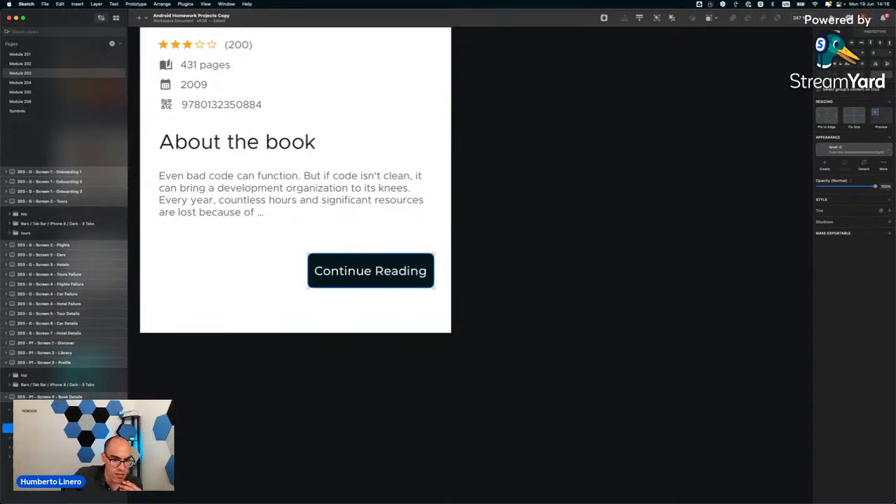
left_click(870, 241)
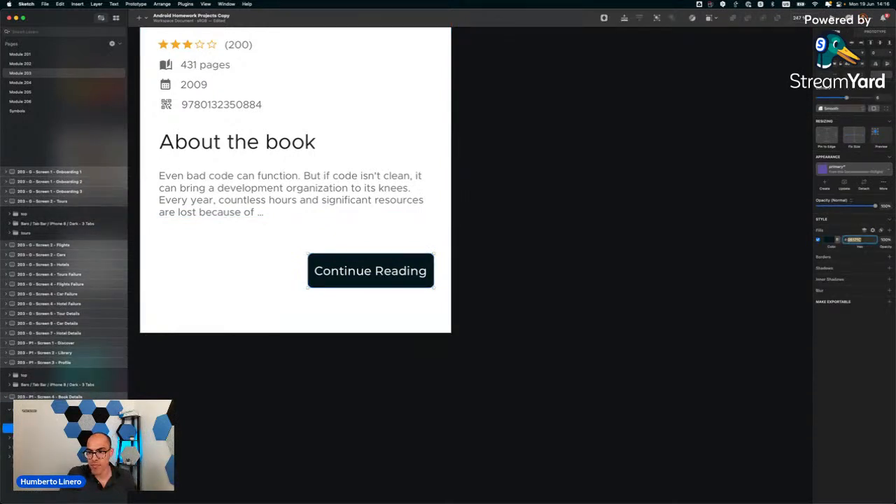
scroll(397, 184, "down", 3)
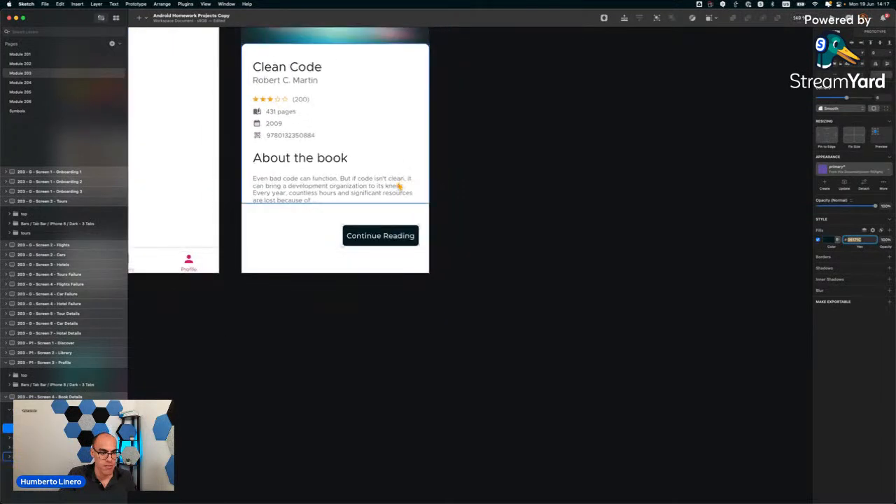
left_click(192, 271)
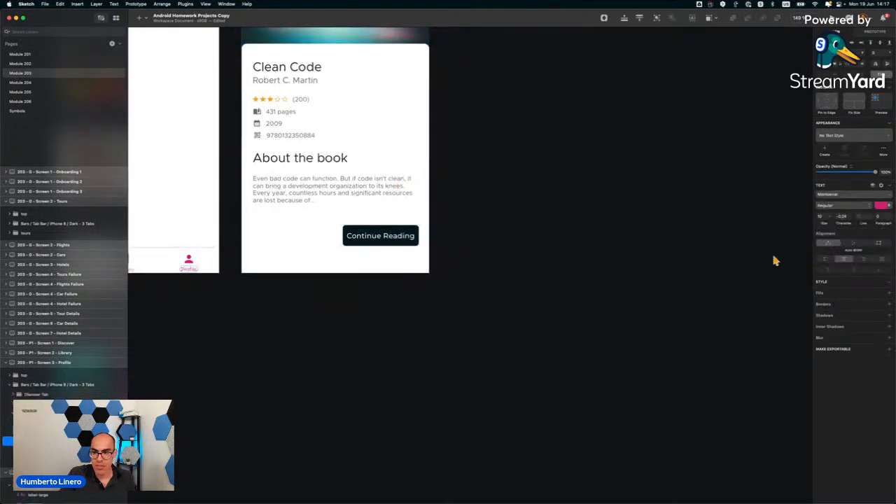
left_click(880, 206)
left_click(880, 206)
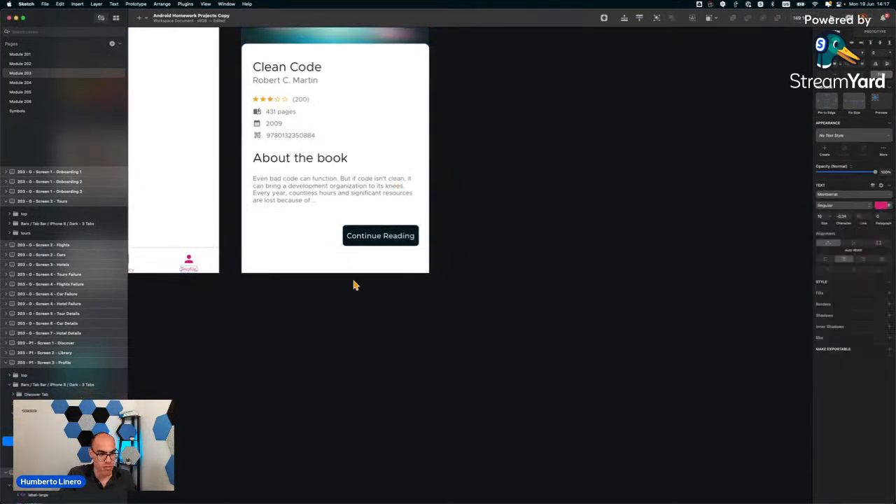
Fill the Continue Reading button's container with the pink copied from the Profile tab label.
left_click(13, 414)
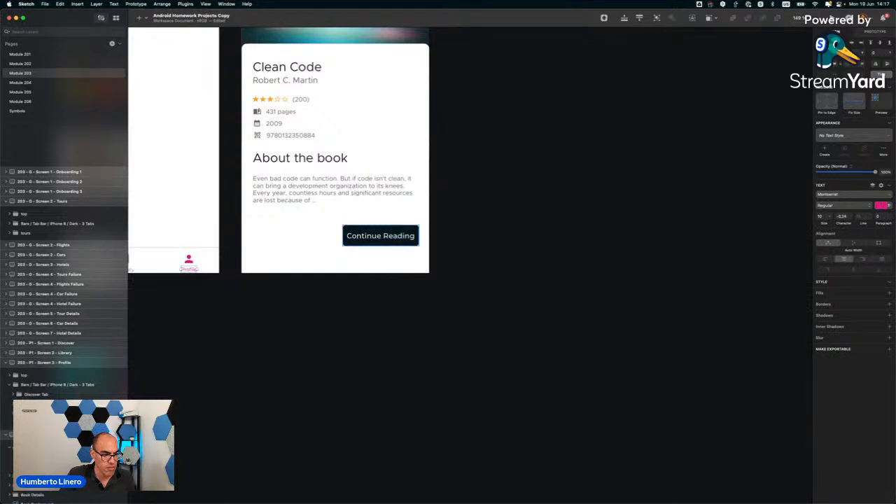
left_click(381, 241)
left_click(854, 241)
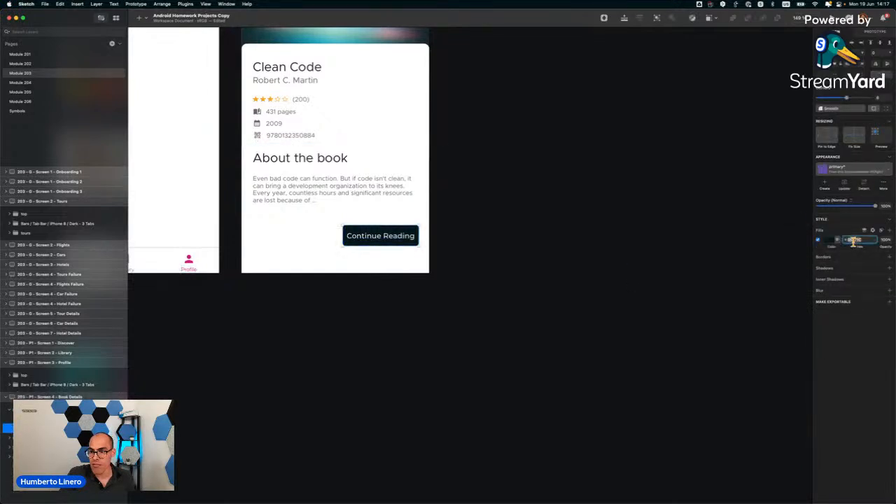
key("super+v")
key("Return")
scroll(512, 231, "down", 5)
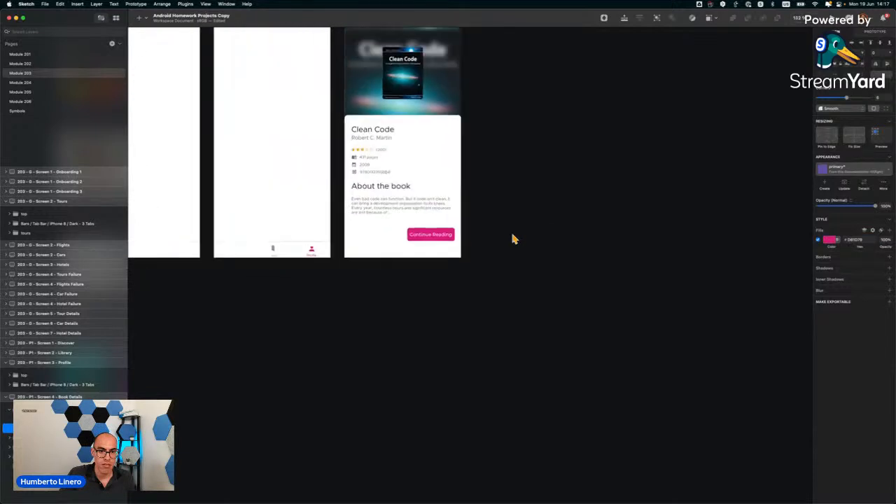
Try black as the text color of the Continue Reading label.
scroll(454, 237, "up", 8)
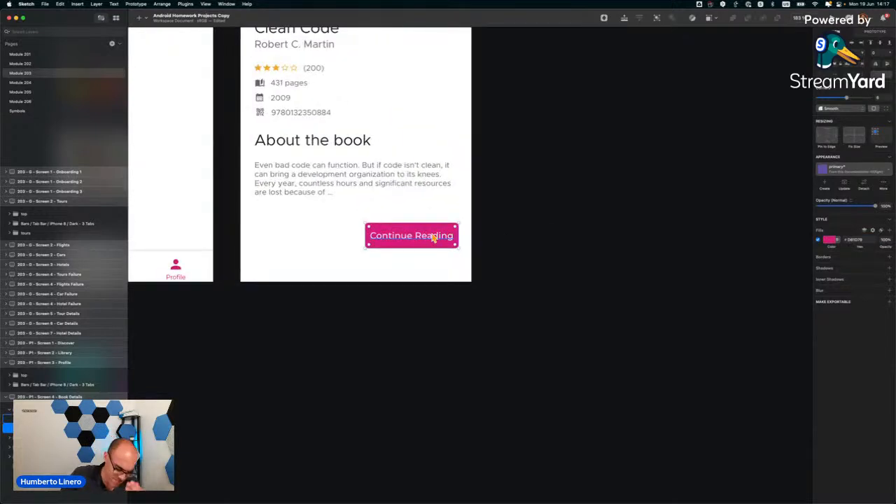
double_click(417, 238)
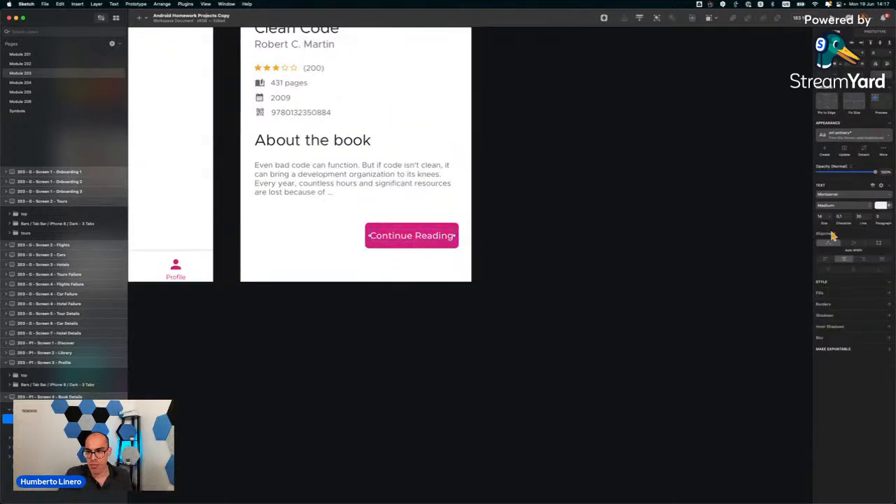
left_click(882, 206)
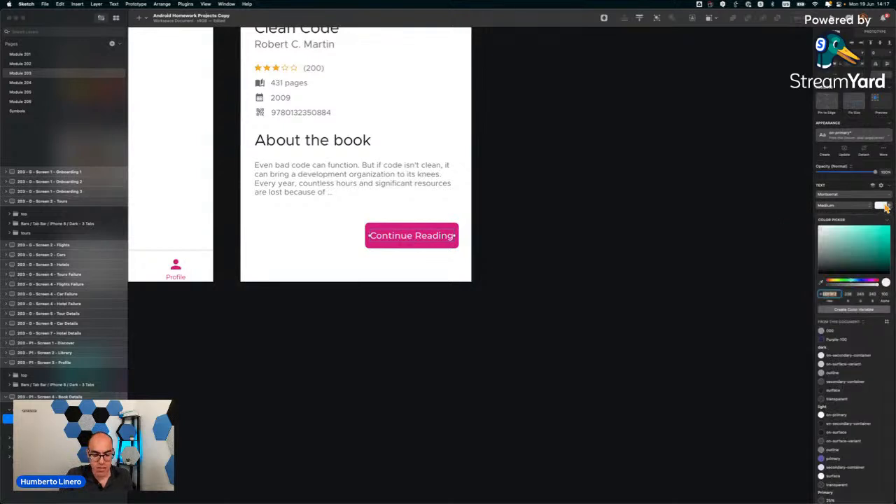
left_click(887, 208)
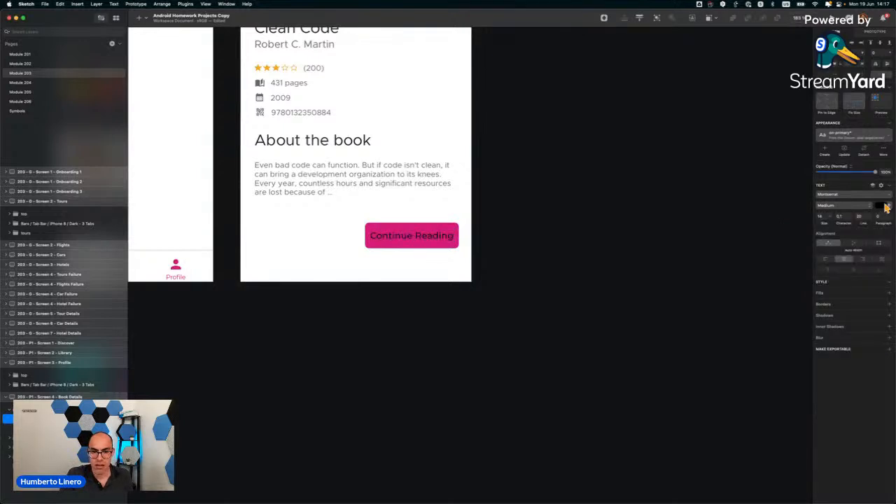
key("super+z")
left_click(584, 248)
Extend the pink button's container slightly further left and re-center the Continue Reading label for even side padding.
scroll(379, 245, "up", 5)
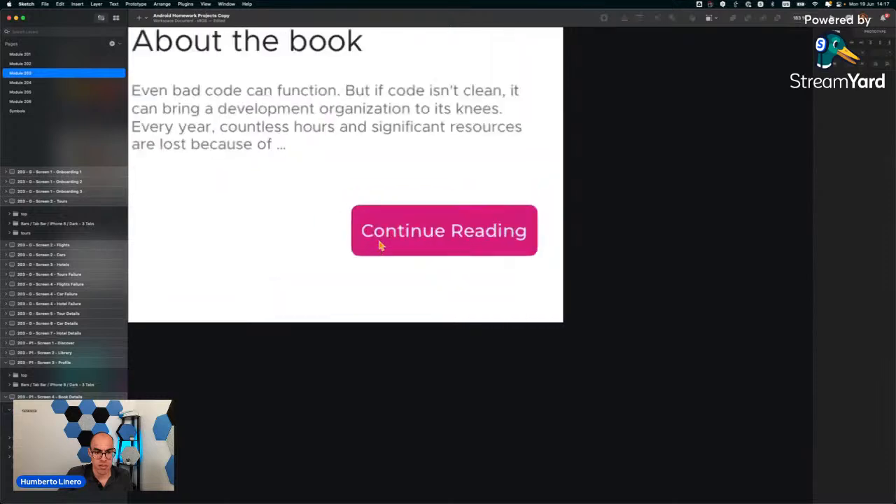
left_click(352, 223)
left_click_drag(345, 222, 324, 222)
left_click(414, 230, "shift")
mouse_move(455, 231)
left_mouse_down()
mouse_move(442, 231)
mouse_move(456, 231)
left_mouse_up()
left_click(467, 231)
scroll(456, 231, "down", 5)
left_click(556, 238)
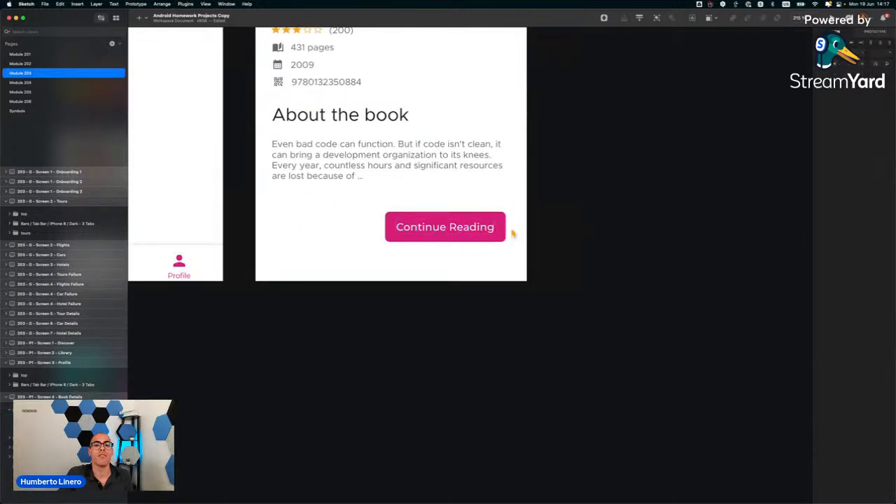
Reposition the Continue Reading button below the book description, roughly aligned with the paragraph's right edge.
left_click(475, 226)
left_click_drag(475, 223, 482, 238)
left_click(580, 210)
scroll(579, 210, "down", 5)
scroll(579, 210, "right", 2)
mouse_move(500, 226)
left_mouse_down()
mouse_move(472, 226)
mouse_move(493, 226)
left_mouse_up()
left_click(579, 213)
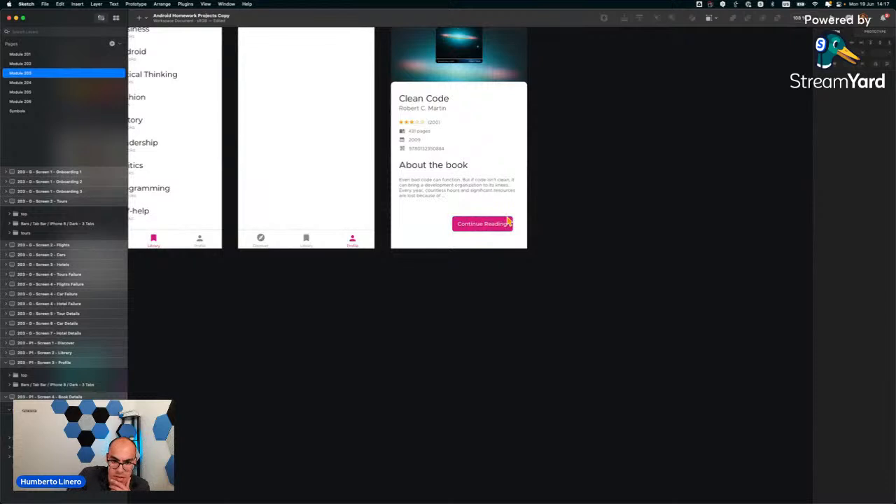
left_click_drag(508, 223, 507, 218)
left_click(608, 201)
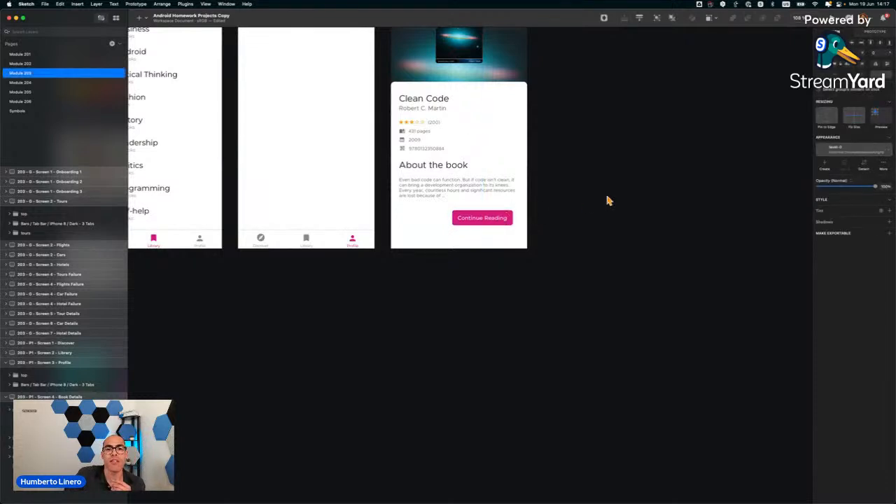
Examine the Details Screen layers in book-searching.sketch, and return to the Android Homework Projects Copy document.
scroll(609, 201, "down", 5)
scroll(606, 199, "up", 5)
scroll(360, 201, "left", 5)
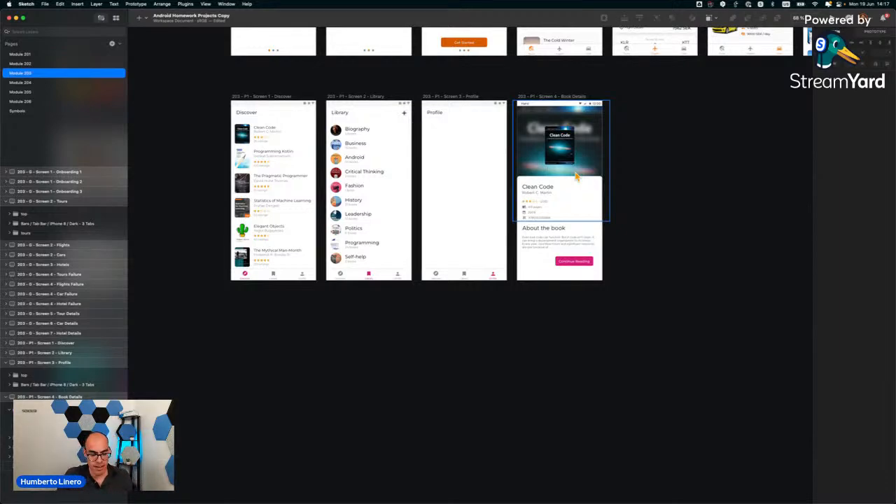
key("ctrl+Up")
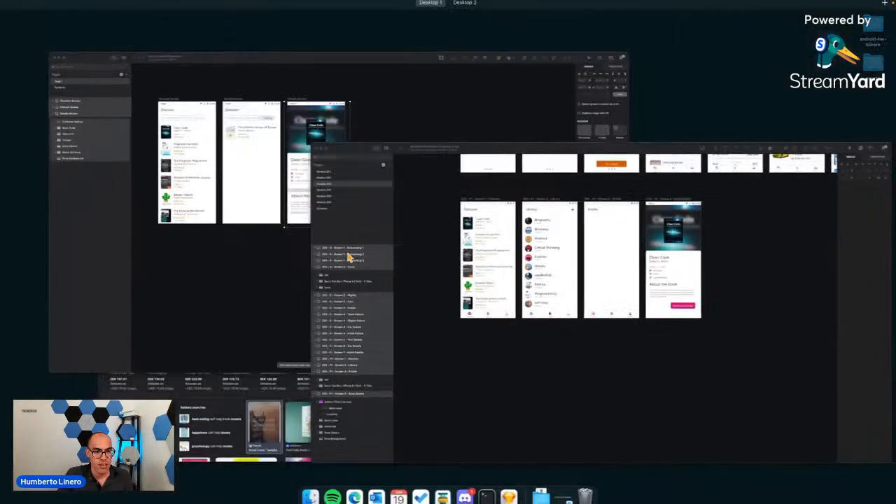
left_click(268, 177)
scroll(562, 202, "up", 5)
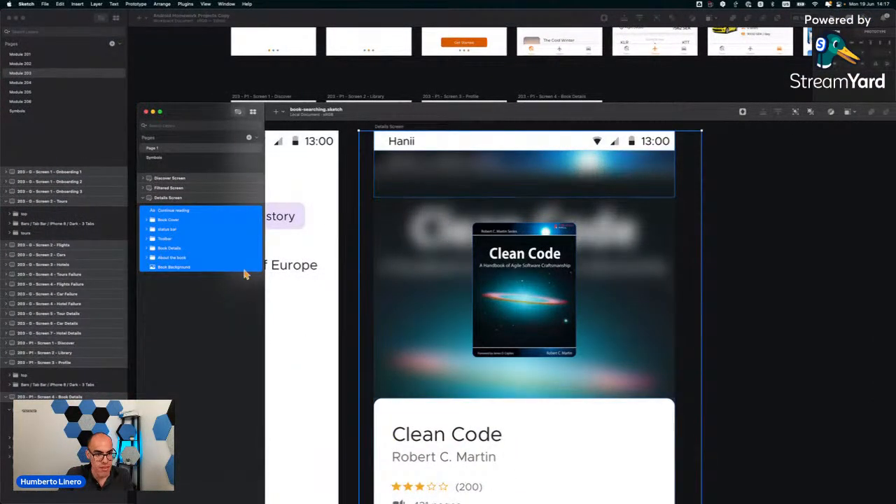
left_click(208, 302)
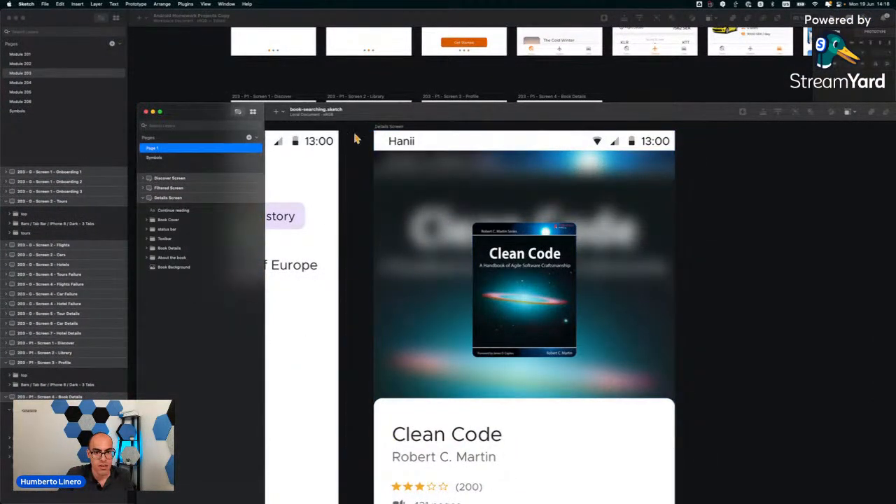
left_click(441, 71)
Copy the top bar group from the 203 - G - Screen 3 - Hotels artboard.
scroll(403, 149, "up", 5)
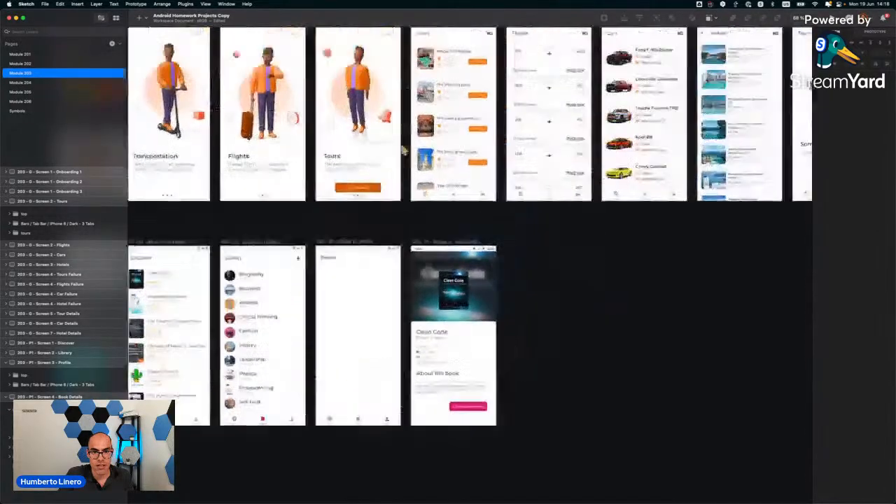
scroll(404, 140, "right", 5)
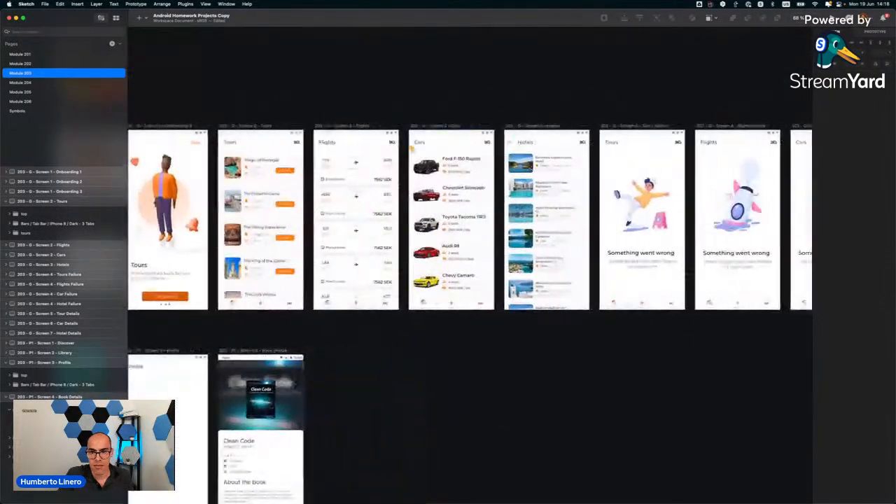
left_click(547, 144)
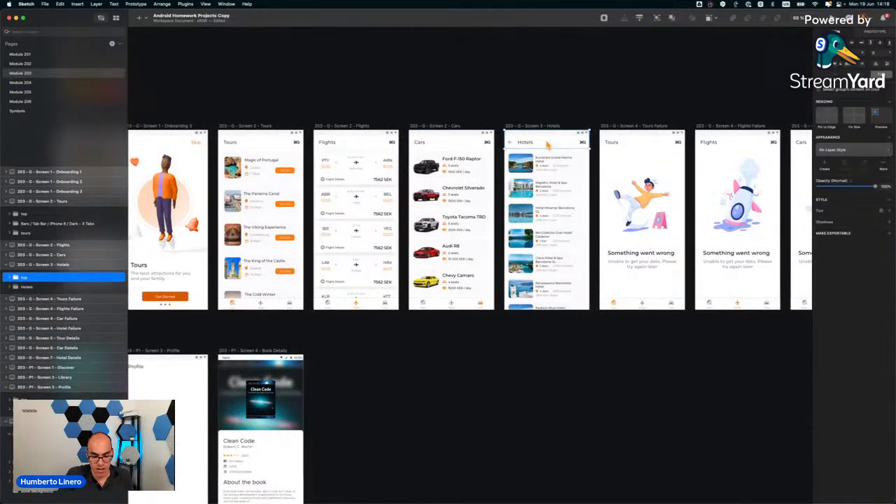
scroll(297, 343, "down", 4)
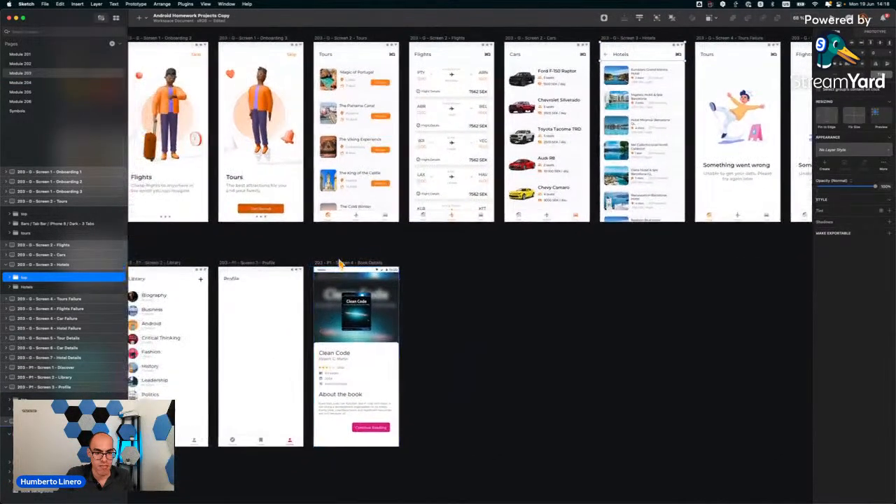
Delete the old status bar group from the 203 - P1 - Screen 4 - Book Details artboard.
left_click(341, 265)
scroll(341, 319, "down", 2)
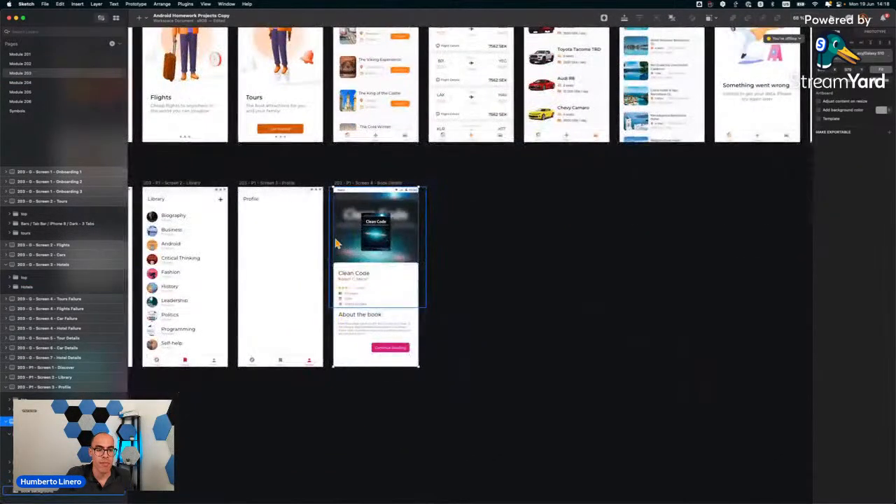
scroll(341, 320, "up", 5)
scroll(336, 245, "down", 1)
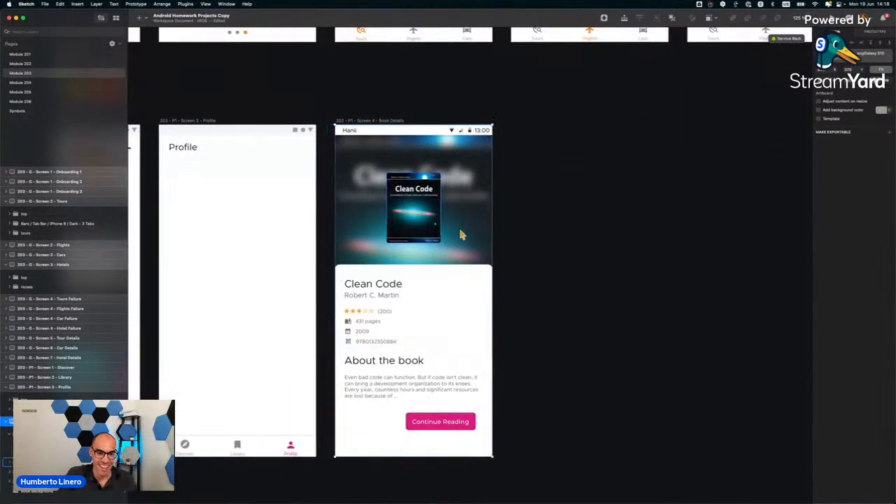
scroll(553, 228, "up", 3)
scroll(553, 228, "down", 3)
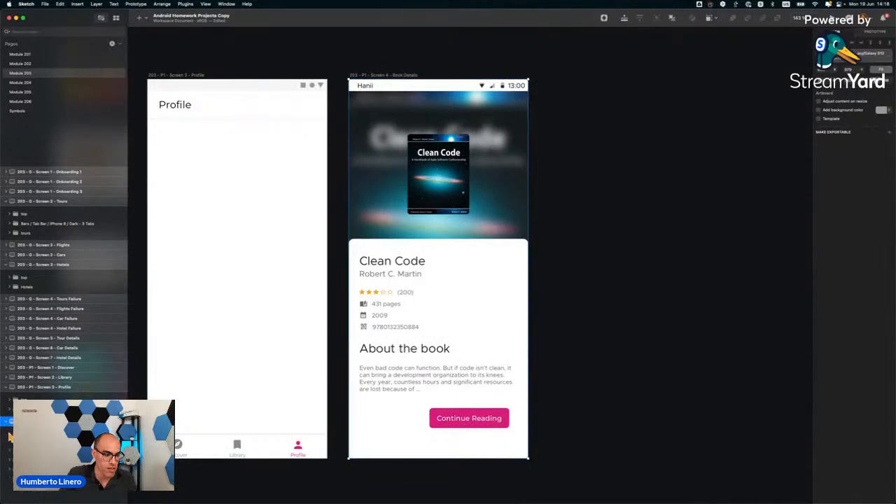
left_click(42, 452)
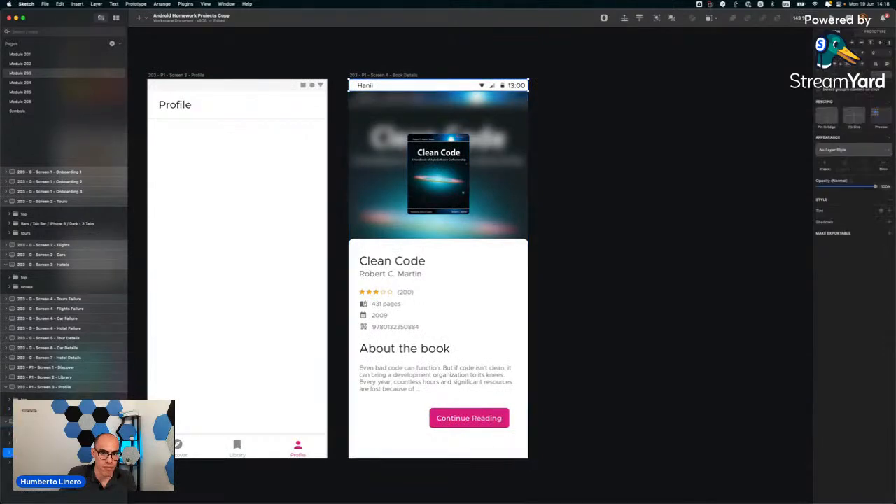
key("Delete")
Paste the copied Hotels top bar into the Book Details artboard.
left_click(42, 444)
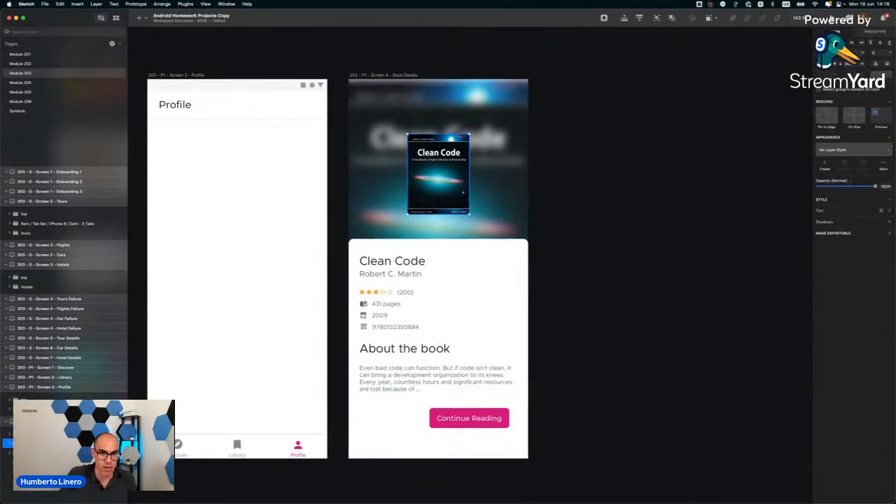
left_click(42, 453)
left_click(42, 463)
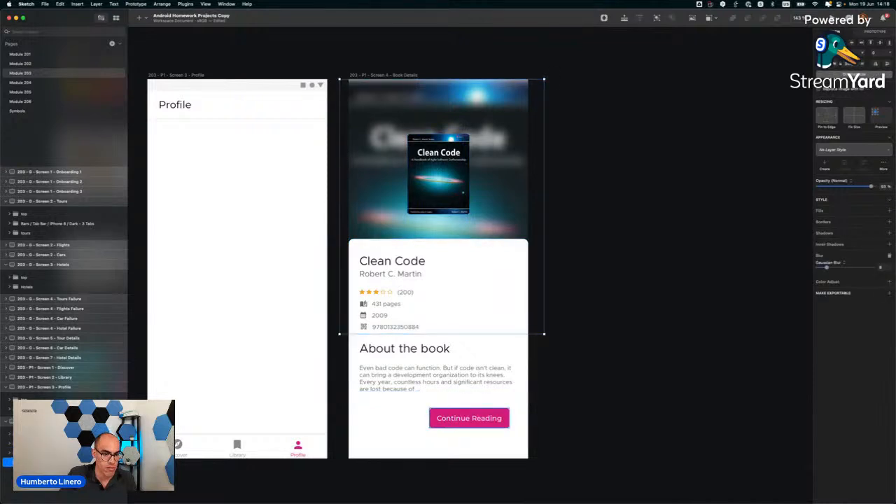
left_click(386, 79)
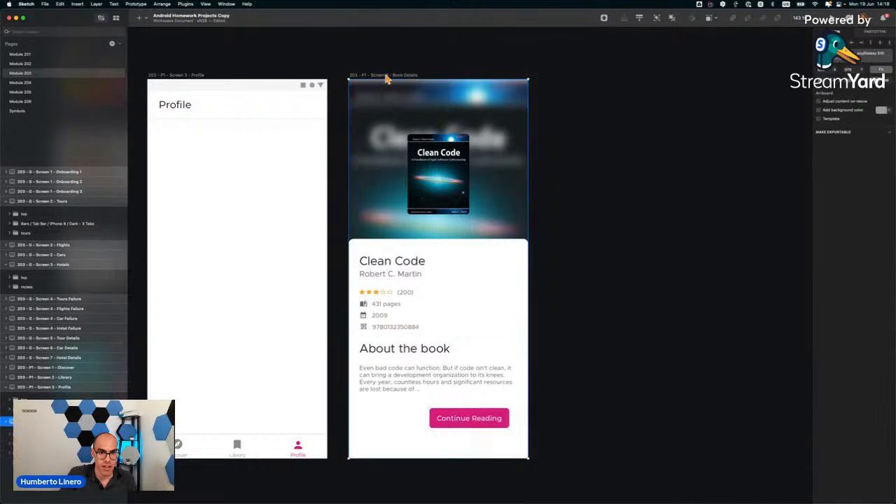
key("super+v")
left_click(559, 134)
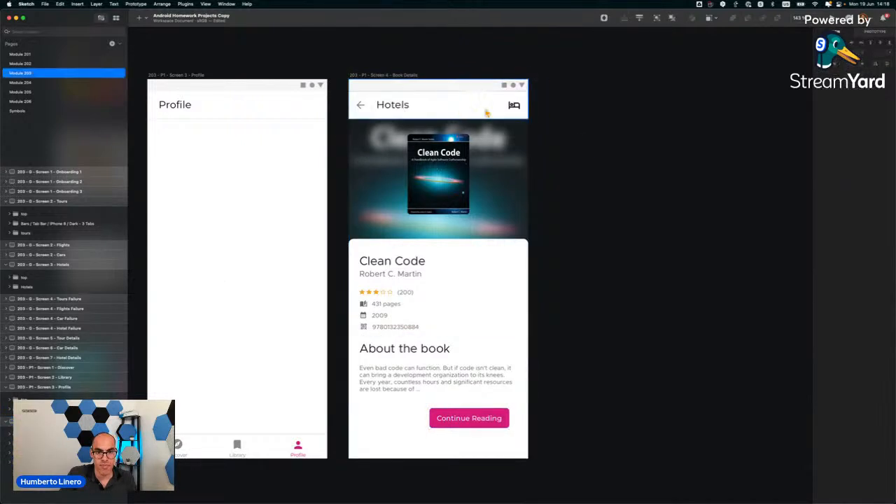
Delete the bed icon and the Hotels title from the top bar on the Book Details artboard.
left_click(446, 109)
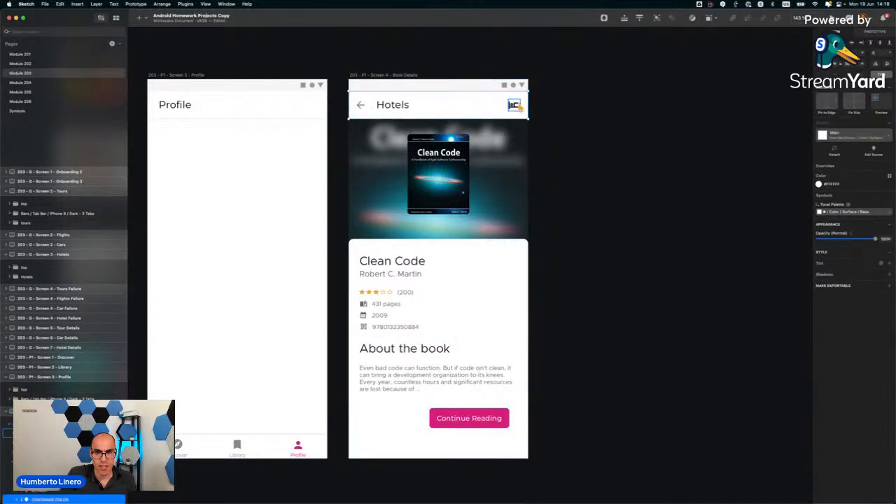
left_click(520, 108)
key("Delete")
left_click(388, 108)
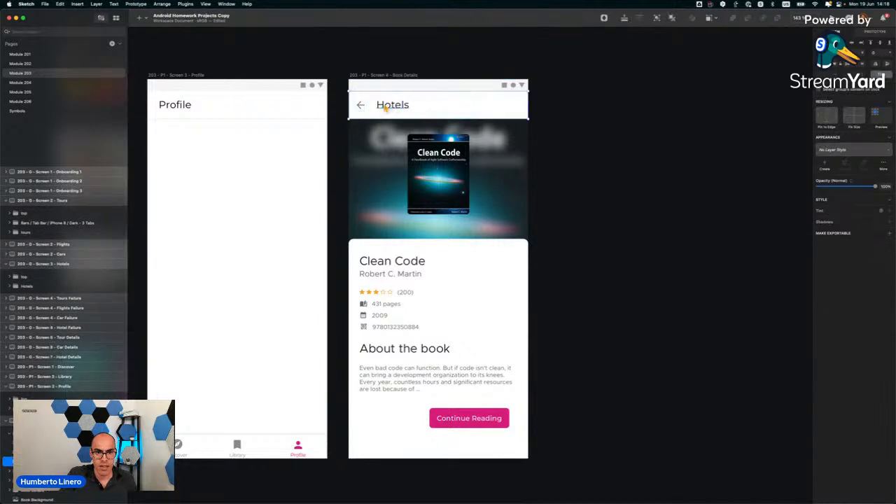
left_click(385, 106)
key("Delete")
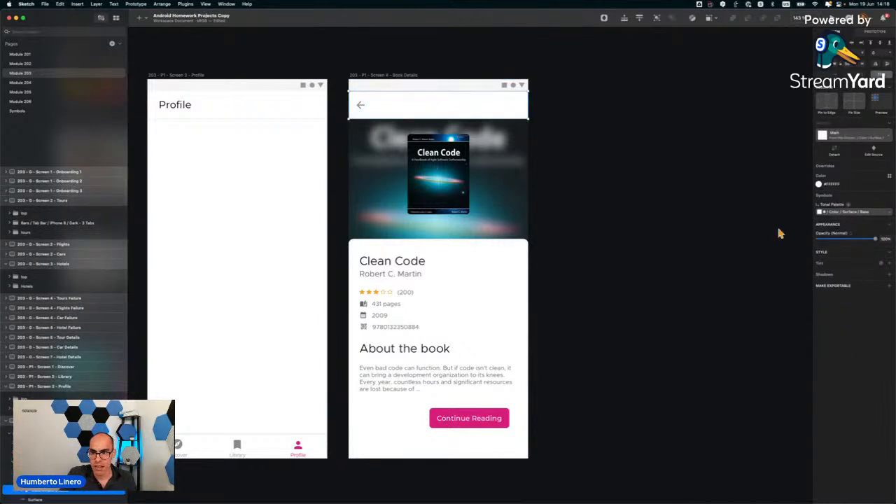
Make the white background of the Book Details top bar fully transparent so the blurred cover extends behind it.
left_click(834, 184)
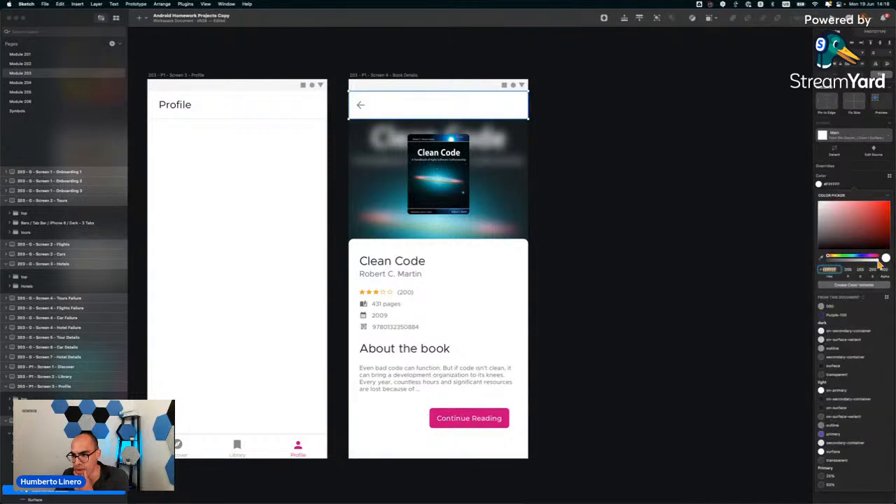
left_click_drag(879, 262, 808, 256)
left_click(634, 207)
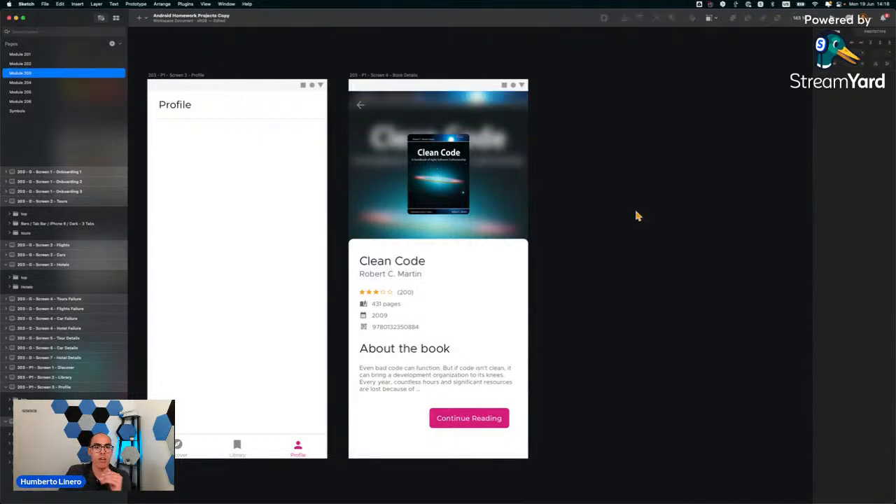
Tint the back arrow in the Book Details top bar white (FFFFFF).
left_click(358, 109)
left_click(596, 123)
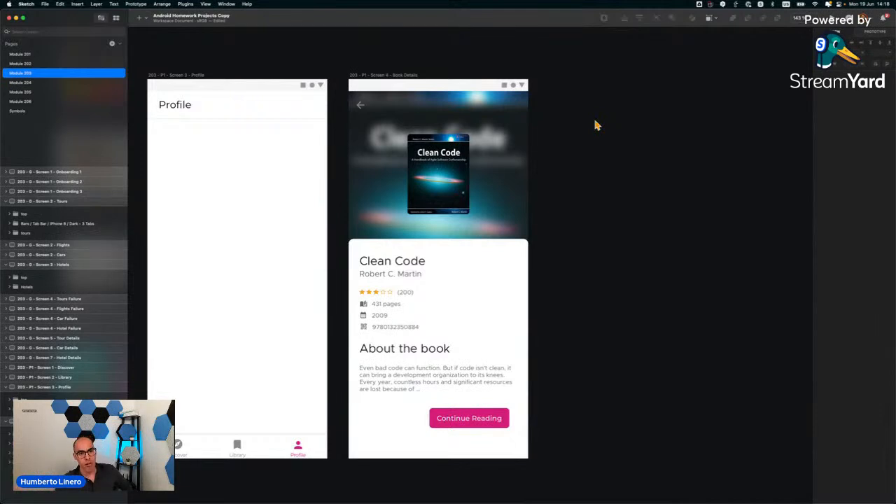
left_click(361, 107)
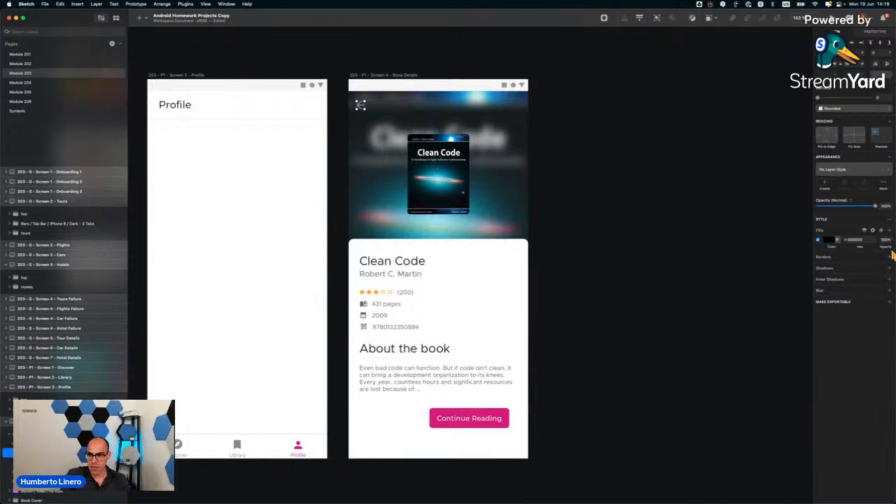
double_click(360, 105)
left_click(859, 219)
type("fff")
key("Return")
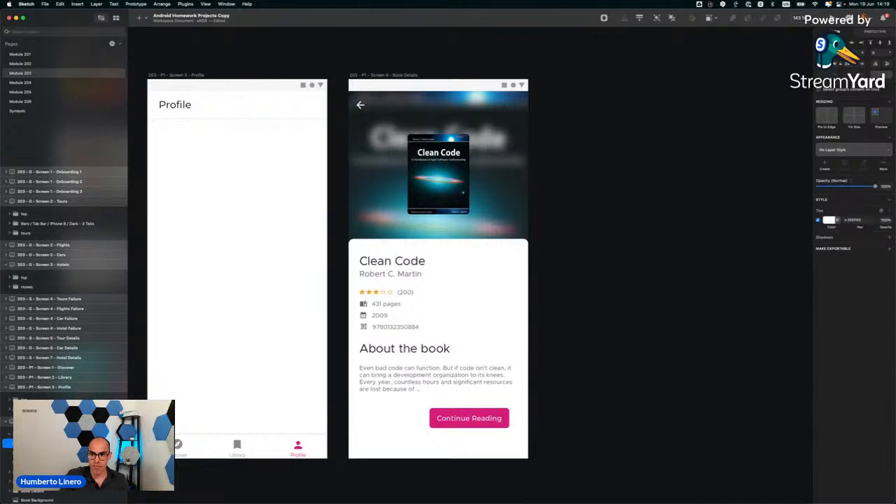
left_click(617, 219)
Move the 203 - P1 - Screen 4 - Book Details artboard away from Profile, leaving a one-artboard gap between them.
scroll(617, 220, "down", 5)
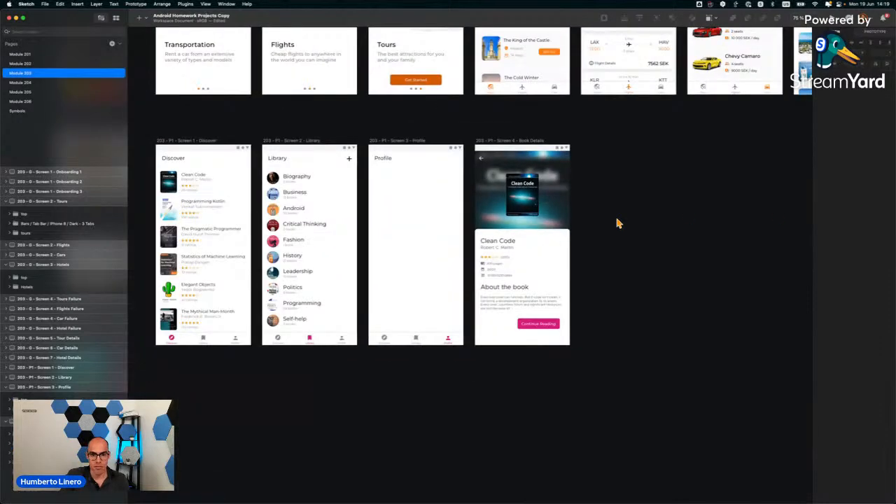
scroll(617, 223, "right", 2)
scroll(459, 168, "left", 5)
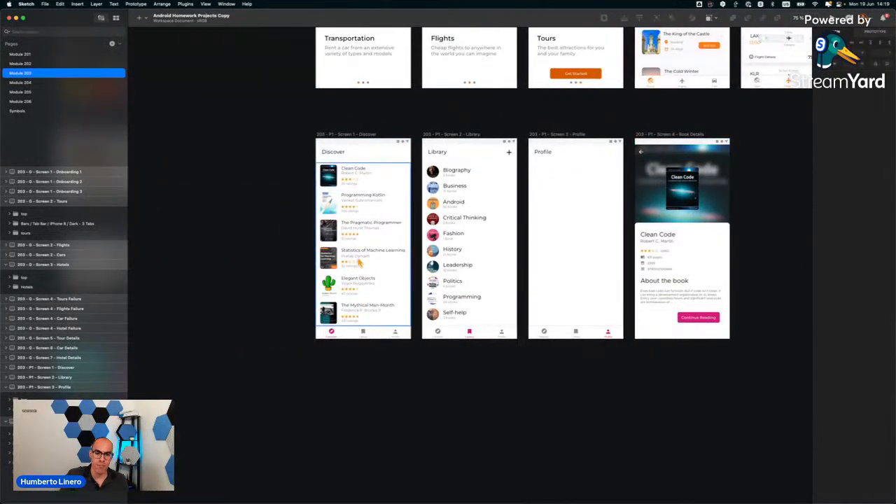
scroll(458, 176, "right", 2)
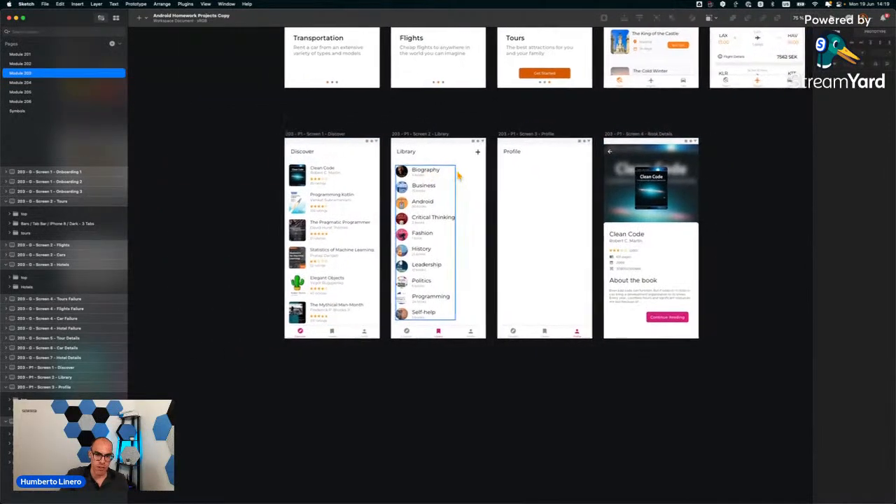
scroll(459, 176, "right", 2)
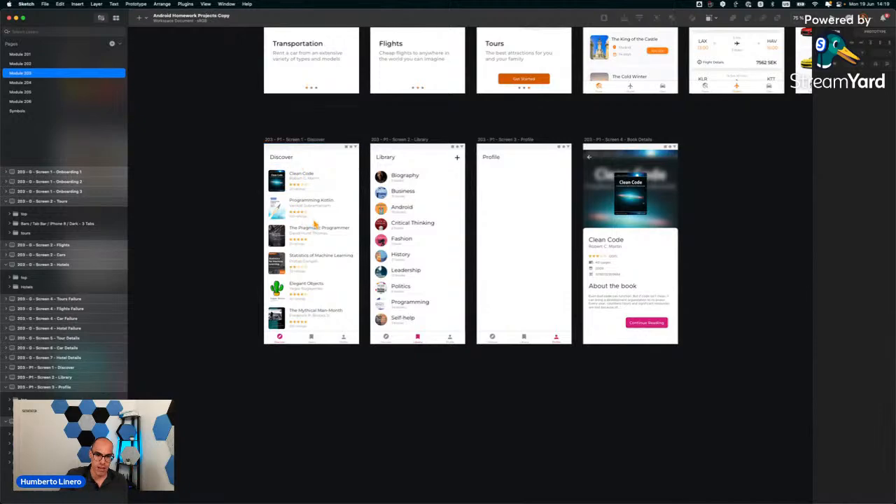
scroll(315, 223, "right", 5)
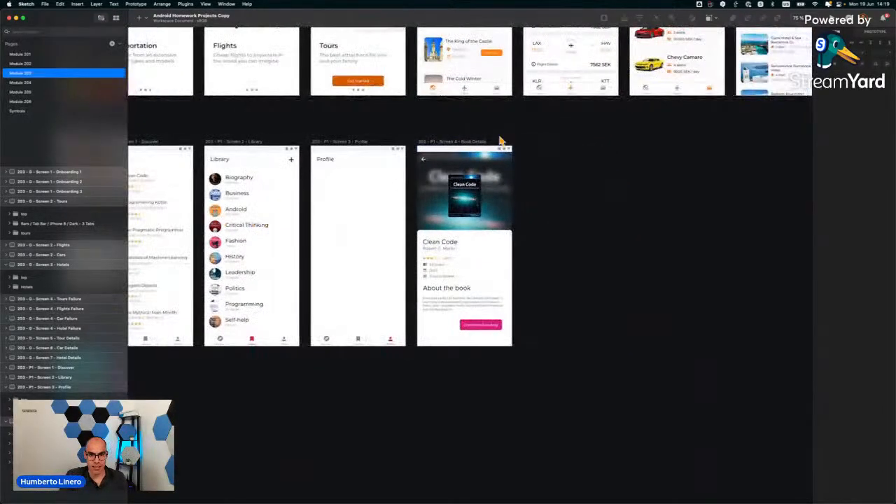
left_click_drag(467, 143, 574, 145)
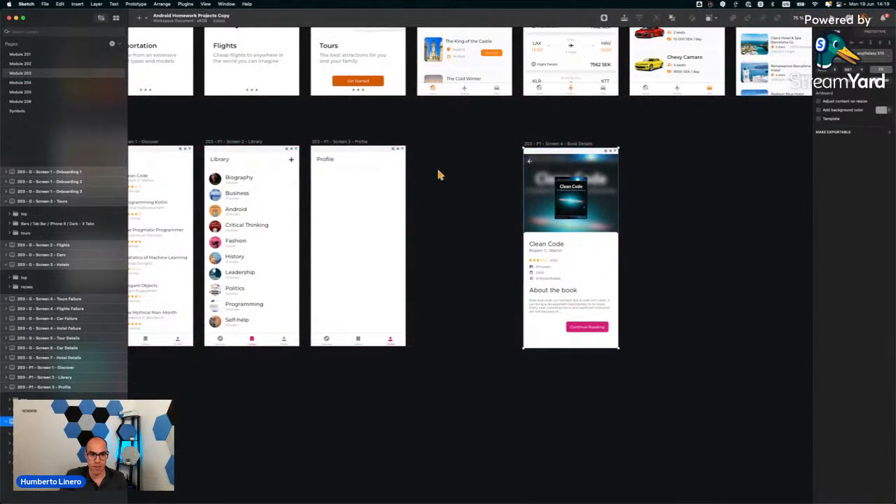
left_click(440, 175)
scroll(440, 175, "left", 3)
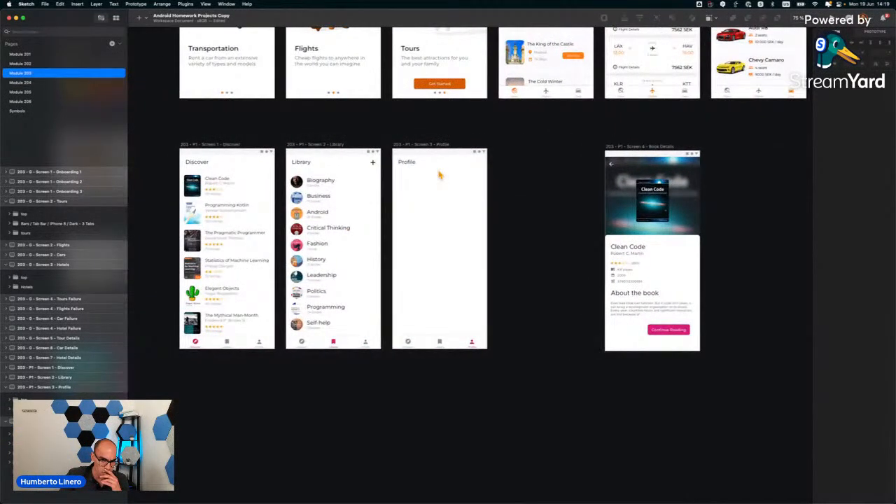
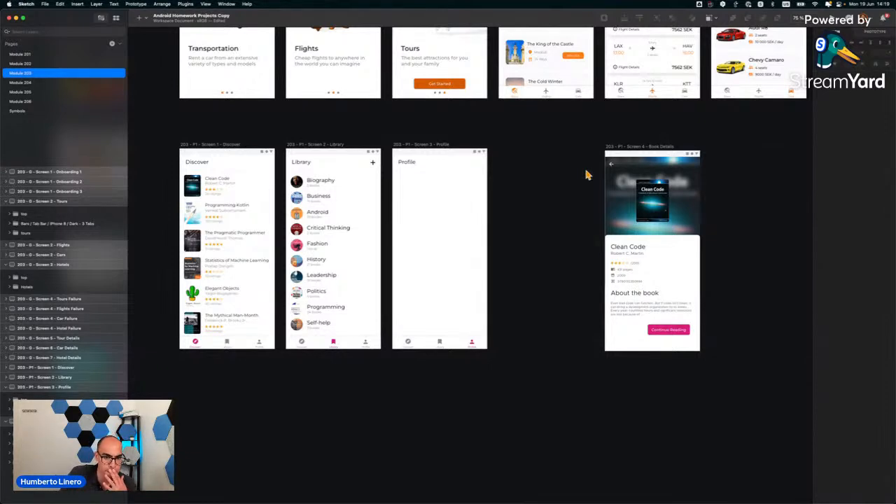
Place a copy of the 203 - P1 - Screen 1 - Discover artboard between Profile and Book Details, aligned with its neighbours.
left_click(213, 145)
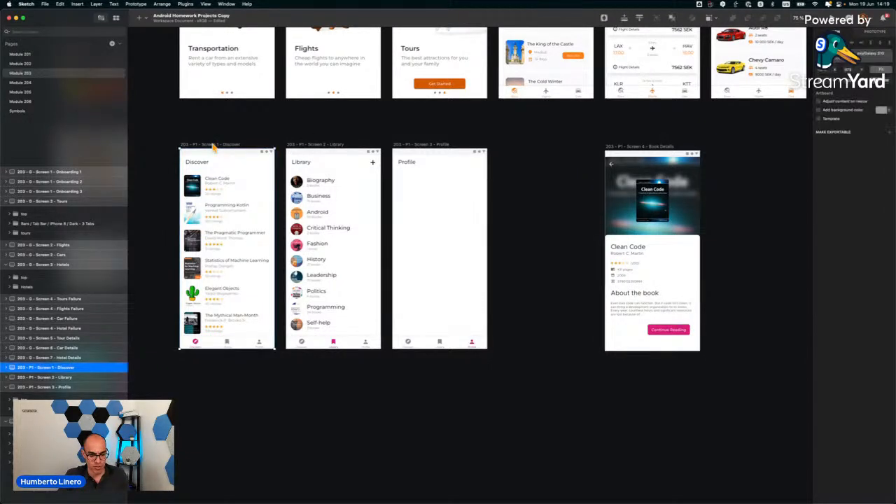
left_click(532, 155)
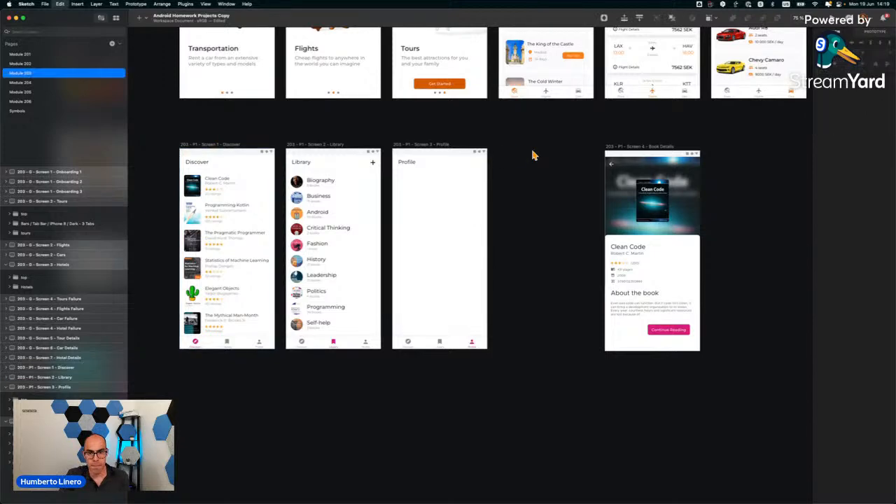
key("super+v")
left_click_drag(444, 162, 218, 159)
left_click_drag(338, 163, 337, 165)
Try the top bar from the 203 - G - Screen 2 - Flights artboard as the header of the duplicated Discover artboard.
scroll(310, 184, "left", 5)
scroll(309, 186, "left", 3)
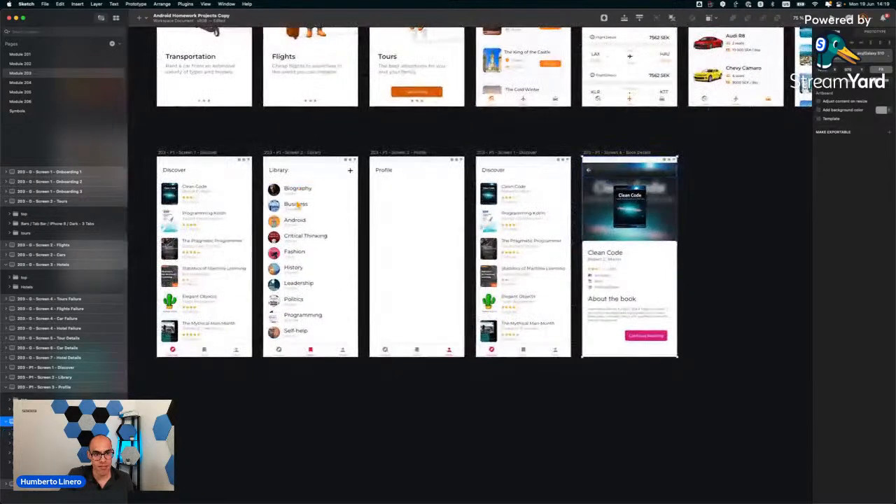
scroll(308, 207, "up", 5)
scroll(308, 255, "down", 4)
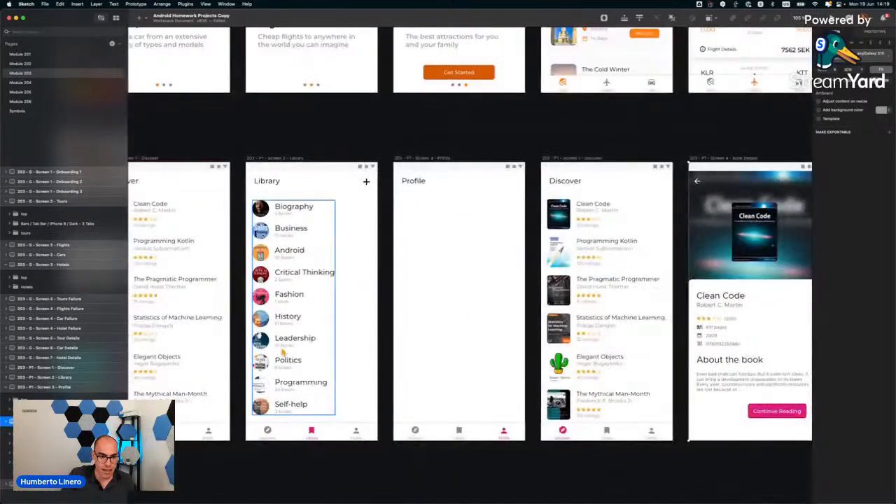
scroll(369, 314, "up", 4)
scroll(529, 225, "right", 10)
scroll(529, 225, "up", 3)
left_click(585, 161)
scroll(585, 161, "down", 5)
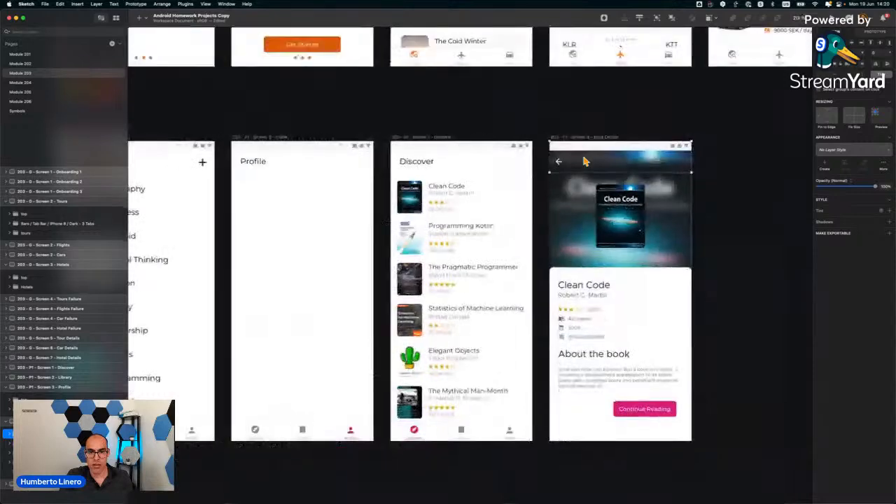
scroll(583, 161, "up", 8)
scroll(583, 161, "right", 4)
left_click(461, 115)
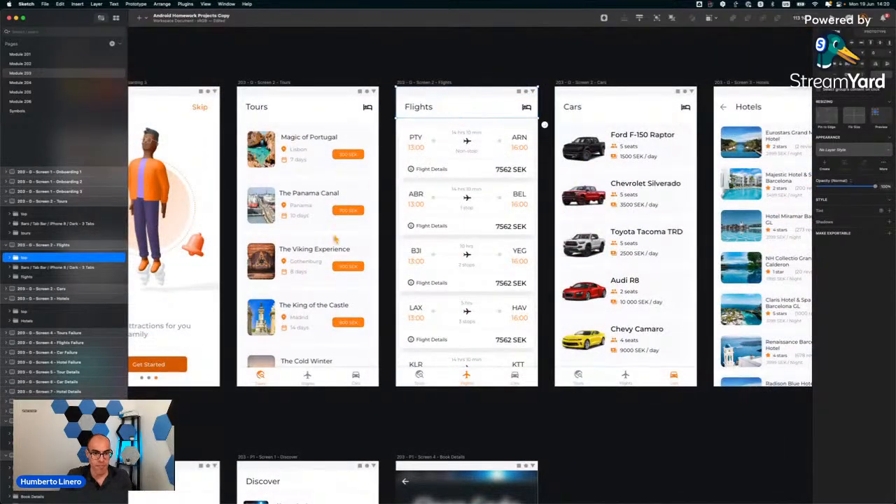
scroll(421, 231, "down", 5)
scroll(420, 231, "left", 2)
left_click(360, 309)
key("super+v")
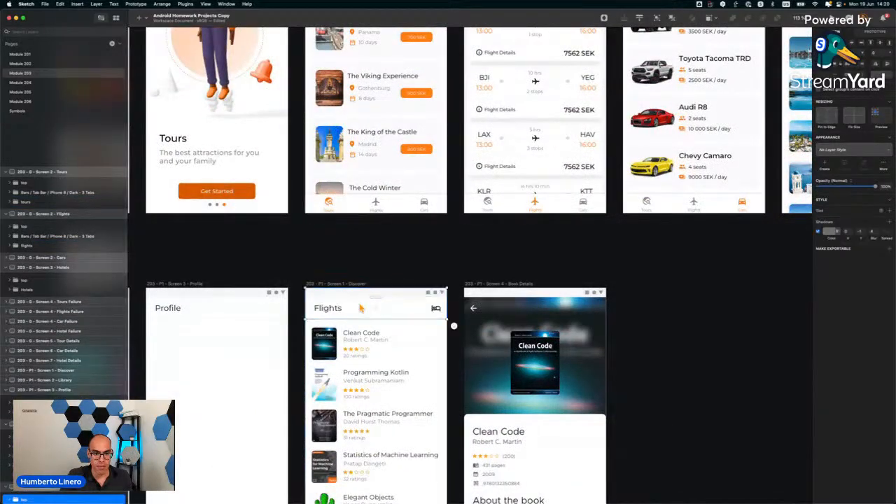
Replace the Flights header on the duplicated Discover artboard with a copy of the top bar from the Hotels artboard.
scroll(407, 255, "up", 5)
scroll(407, 256, "right", 6)
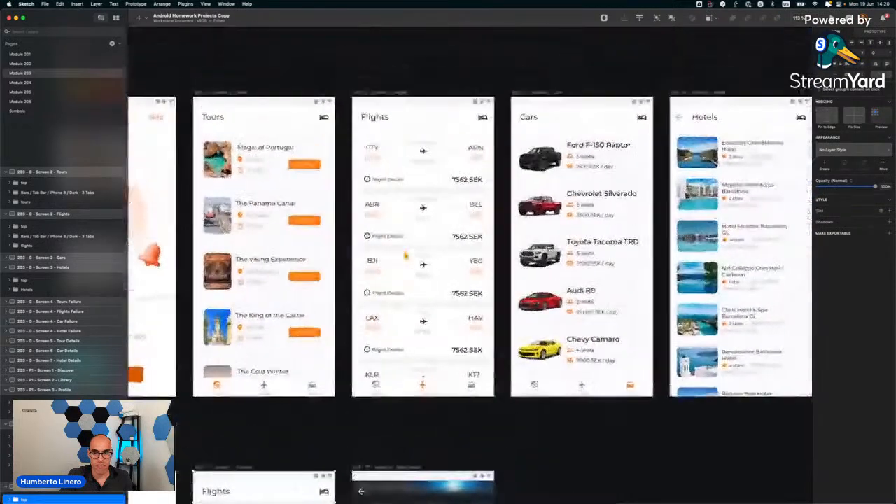
left_click(598, 108)
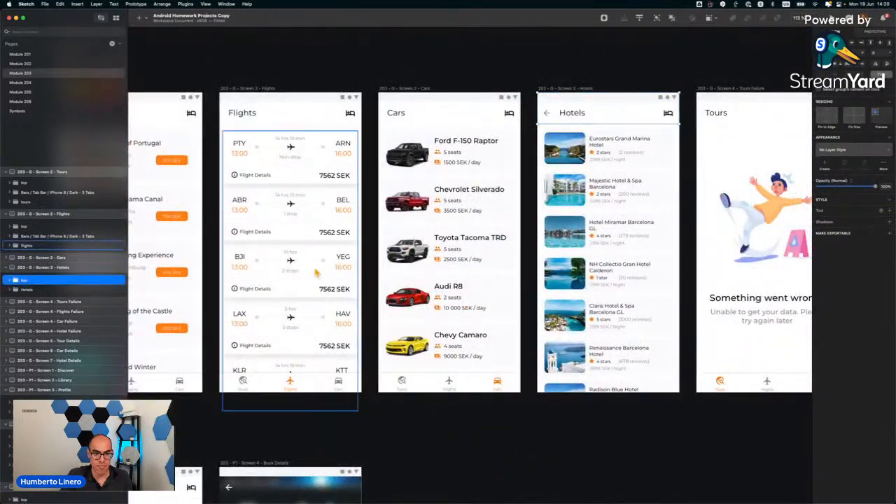
scroll(315, 272, "down", 5)
scroll(316, 273, "left", 6)
left_click(480, 274)
key("BackSpace")
key("super+v")
Change the pasted header's title to "Programming" and delete its bed icon.
double_click(470, 276)
left_click(470, 275)
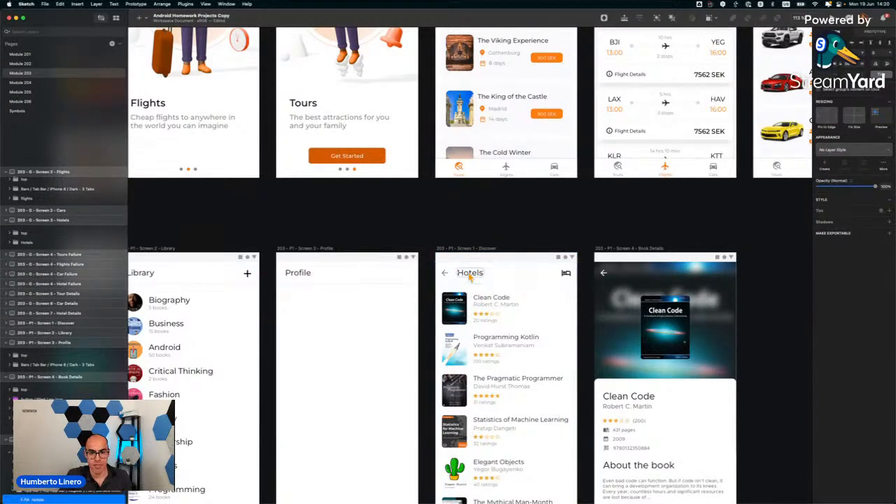
double_click(469, 273)
type("Program")
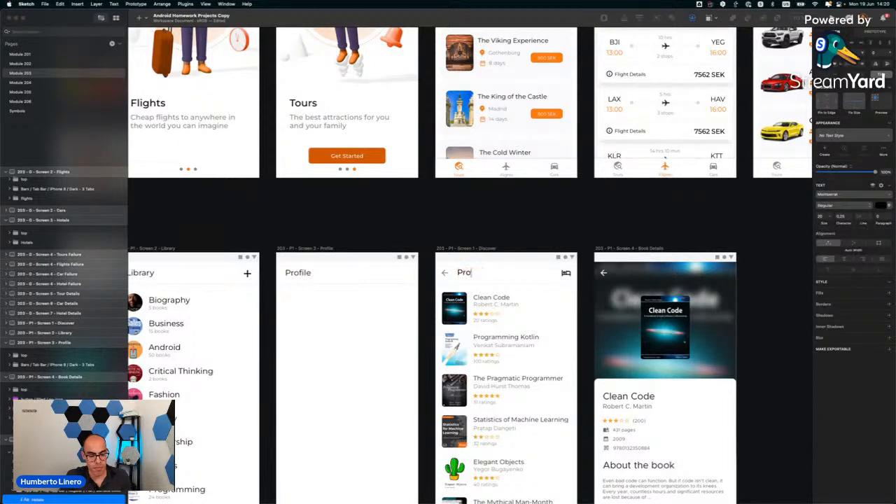
left_click(567, 274)
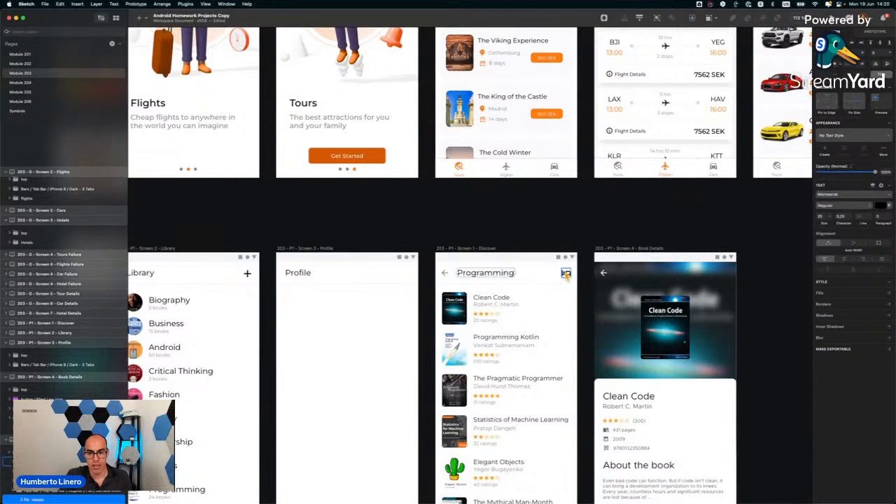
left_click(566, 274)
key("BackSpace")
left_click(540, 246)
Delete the bottom tab bar from the Programming book list artboard.
scroll(539, 246, "down", 3)
scroll(539, 246, "down", 2)
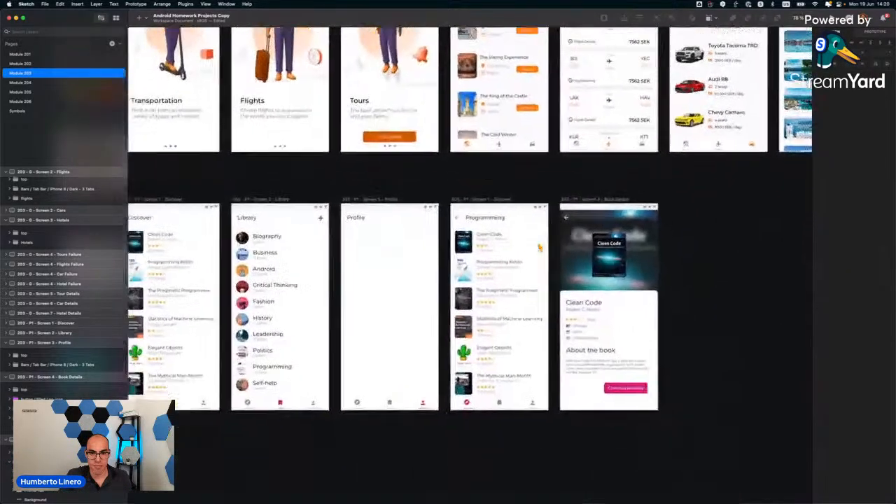
left_click(516, 406)
key("BackSpace")
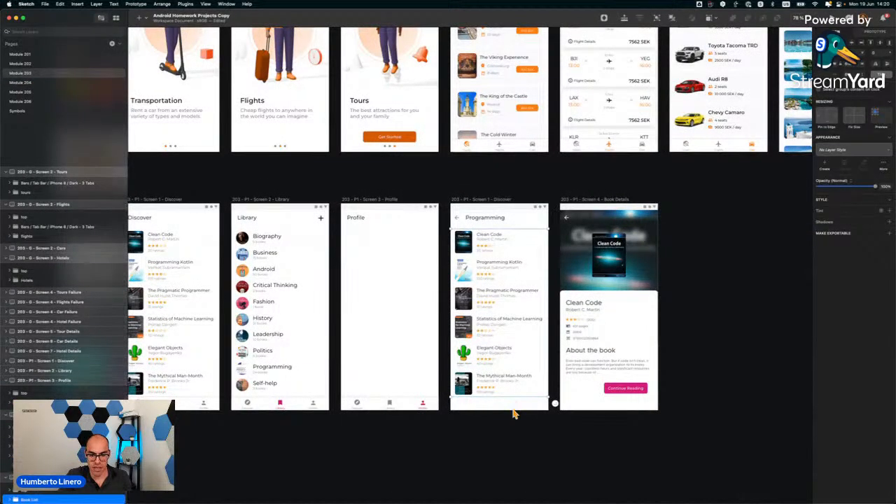
left_click(508, 431)
scroll(509, 433, "down", 3)
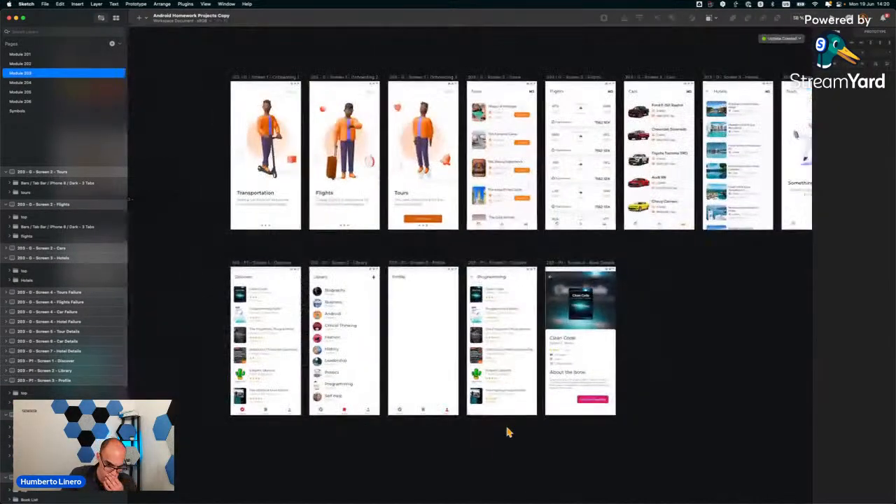
scroll(396, 293, "down", 3)
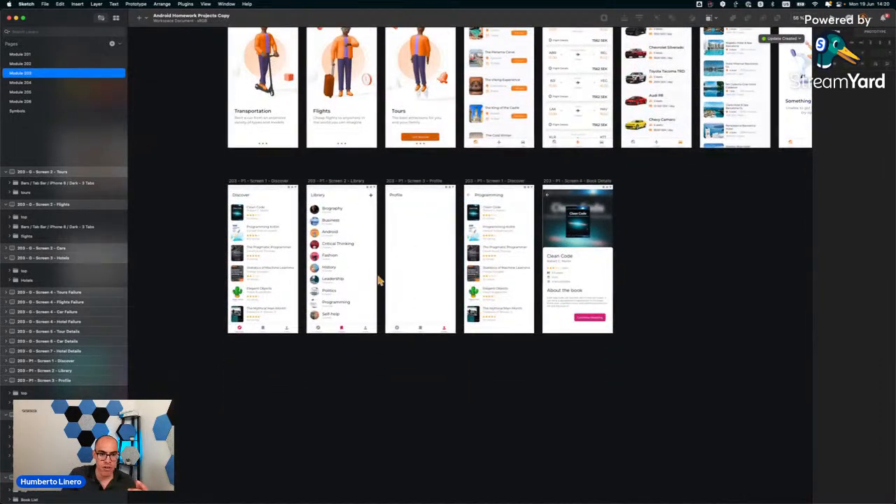
scroll(329, 203, "up", 4)
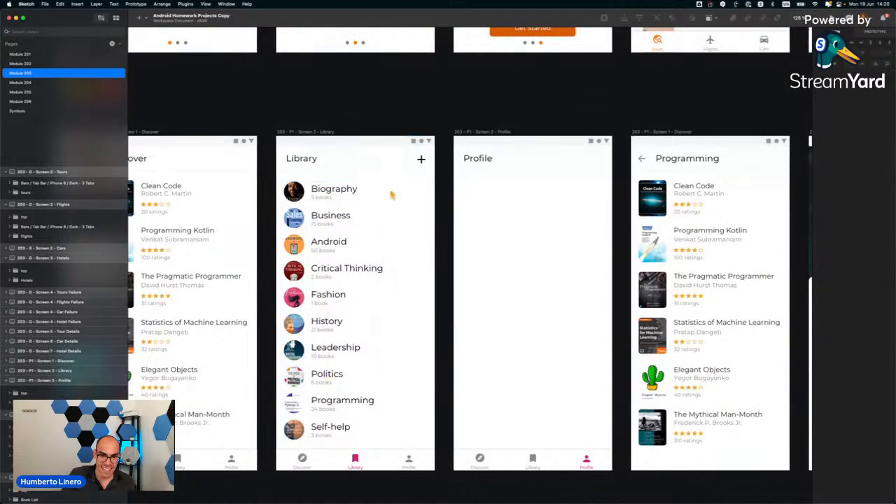
scroll(429, 137, "right", 10)
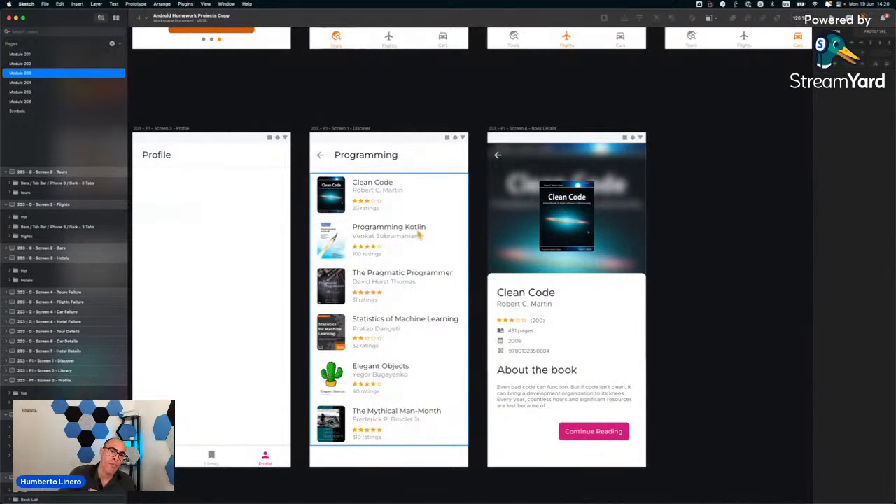
scroll(419, 236, "right", 4)
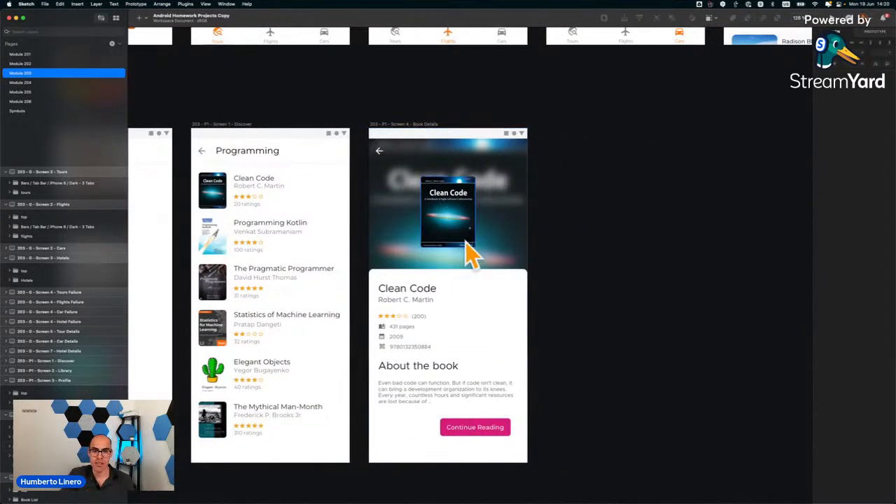
Review the Module 203 P1 screens from Discover through Library, Profile and Programming to Book Details.
scroll(466, 242, "left", 10)
scroll(203, 257, "right", 6)
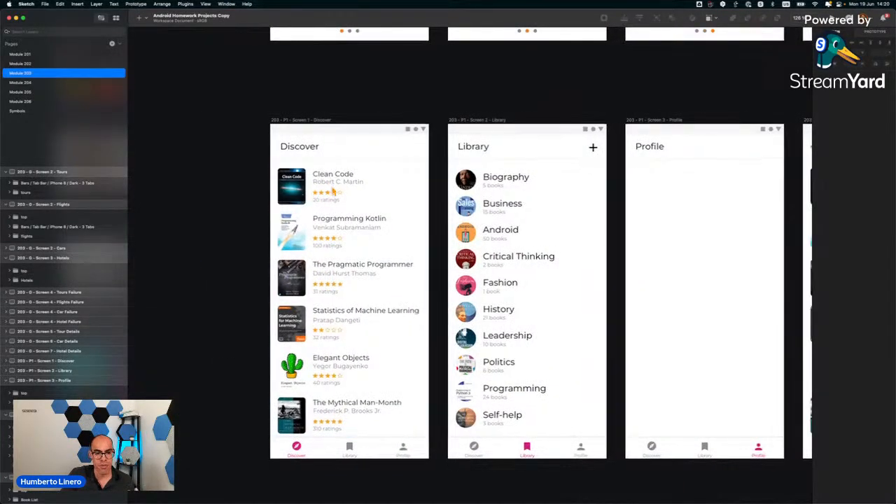
scroll(333, 191, "right", 12)
scroll(332, 190, "left", 4)
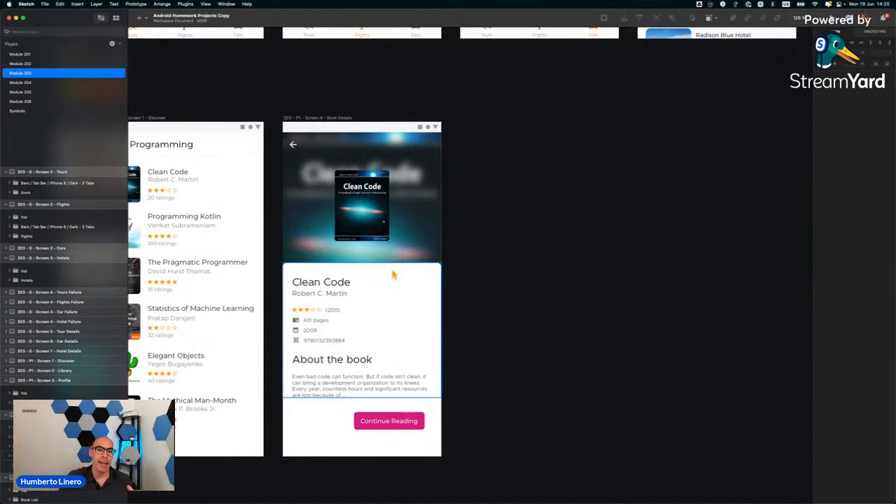
scroll(393, 274, "left", 5)
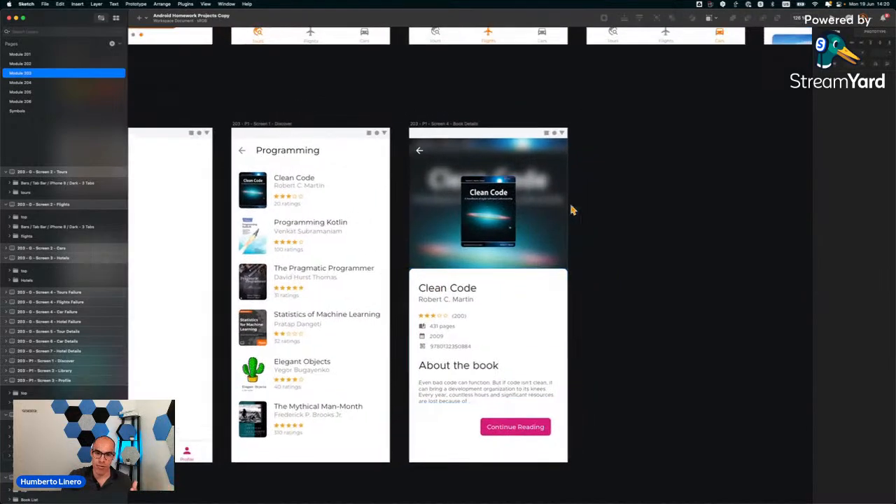
scroll(322, 184, "left", 20)
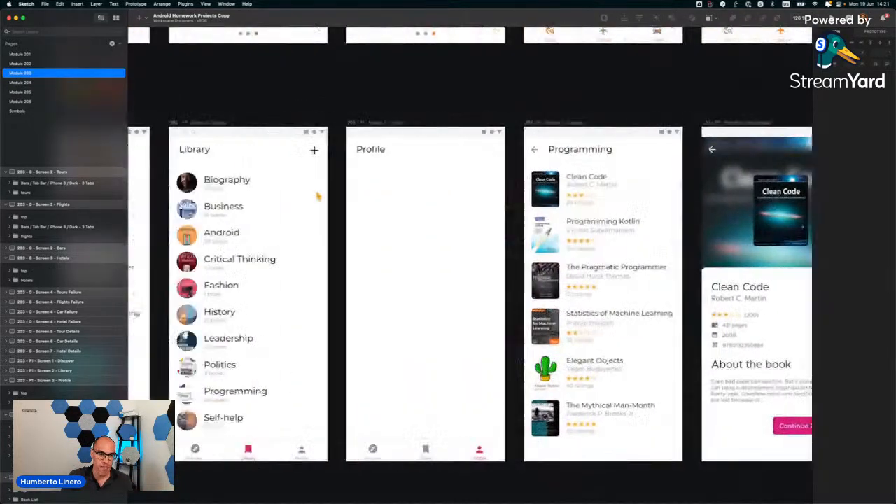
scroll(360, 223, "right", 15)
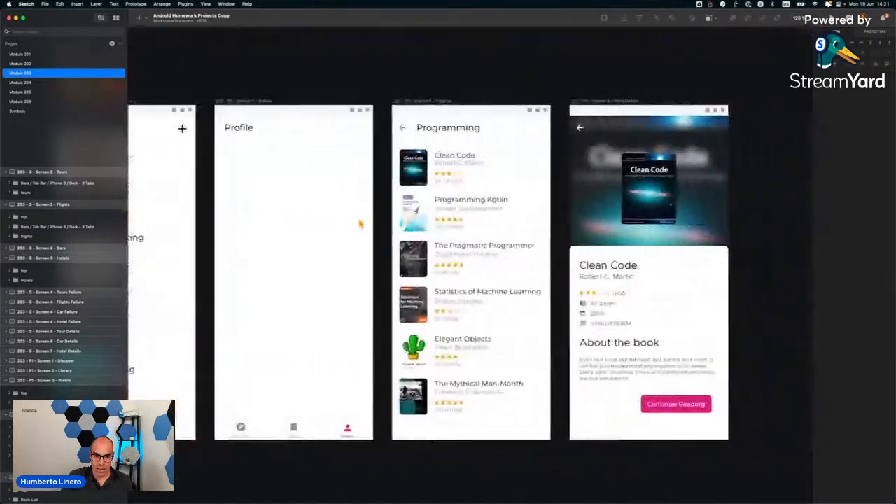
scroll(360, 223, "down", 4)
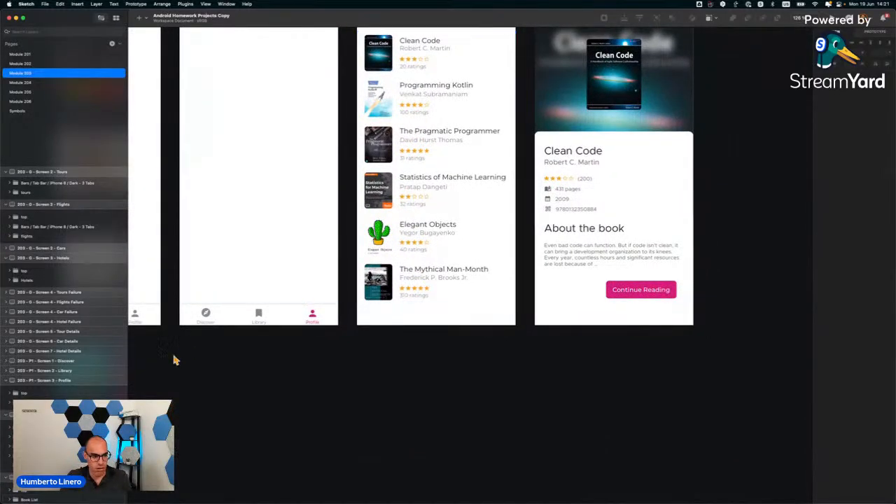
Collapse the expanded artboards in the Module 203 layer list so only artboard names are listed.
left_click(6, 204)
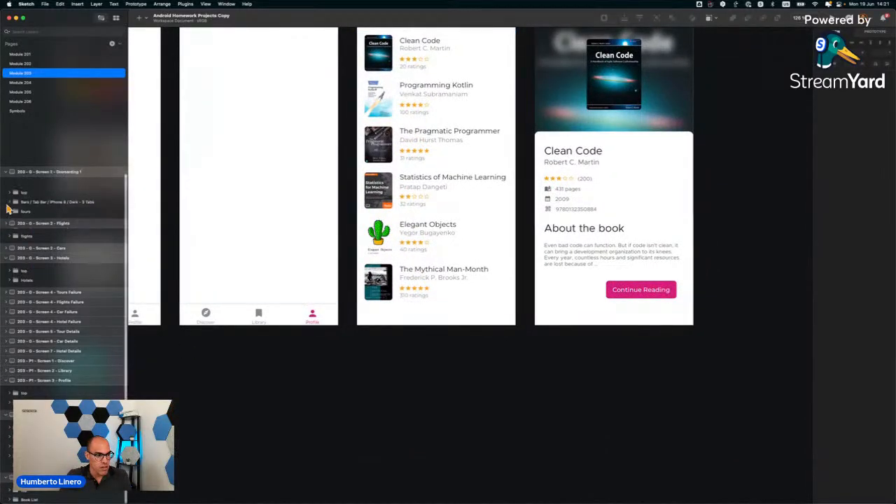
left_click(6, 196)
left_click(7, 232)
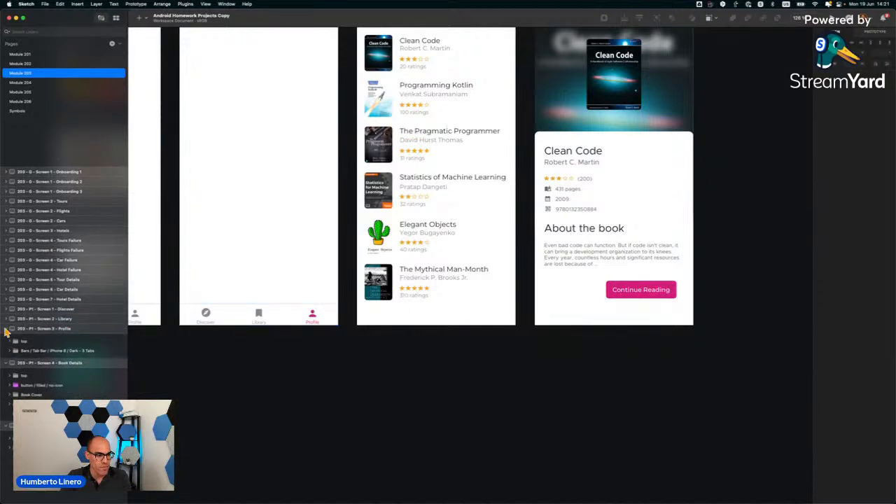
left_click(6, 328)
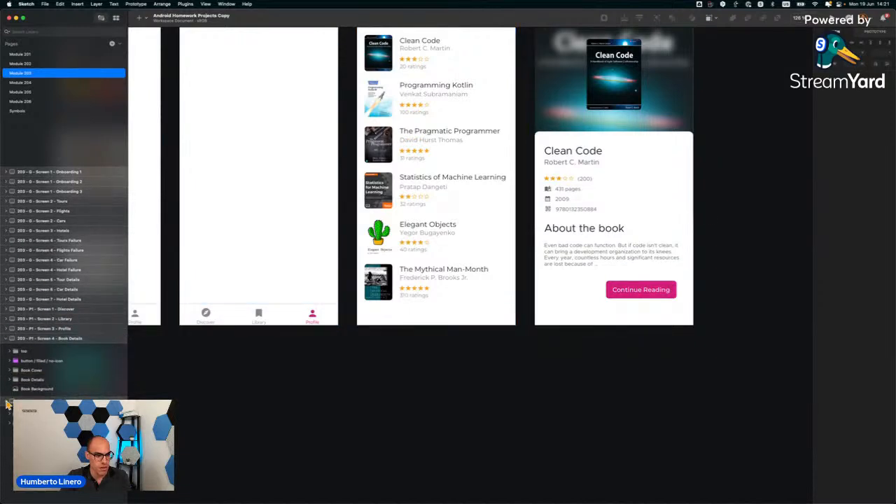
left_click(7, 338)
Renumber the Book Details artboard as Screen 5 and the duplicated Discover artboard as Screen 4.
left_click(70, 340)
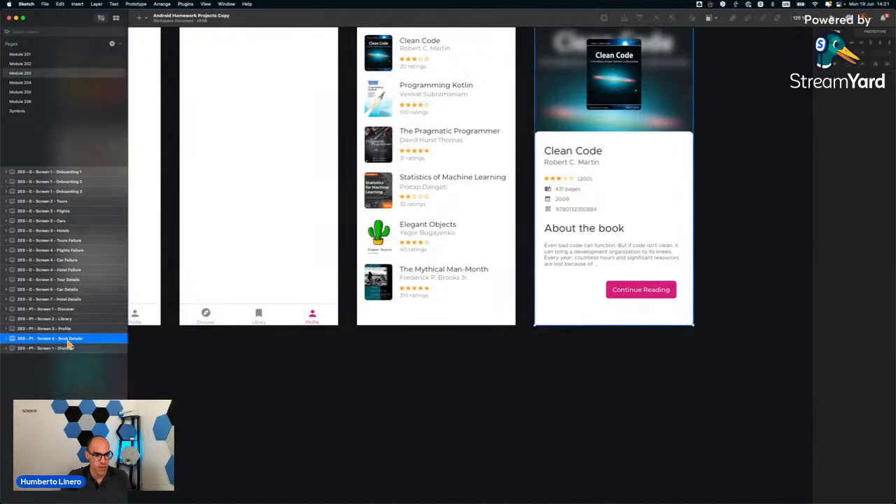
left_click(76, 348)
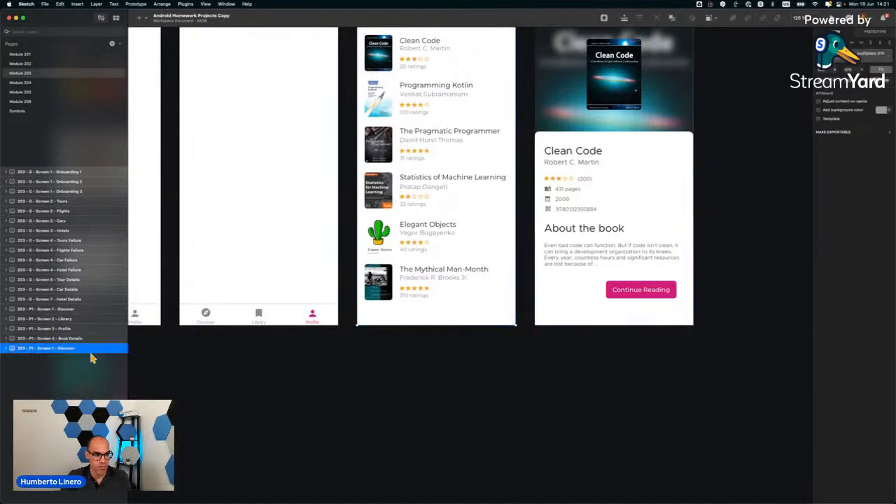
double_click(55, 339)
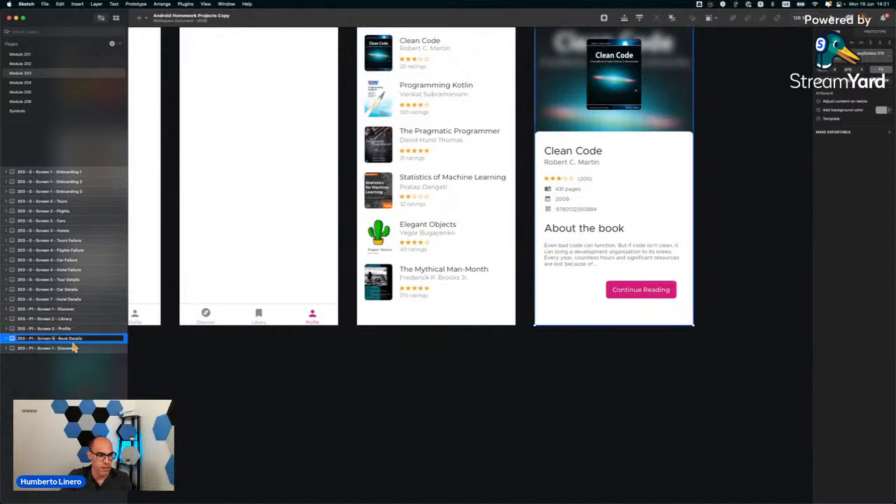
double_click(56, 348)
key("Return")
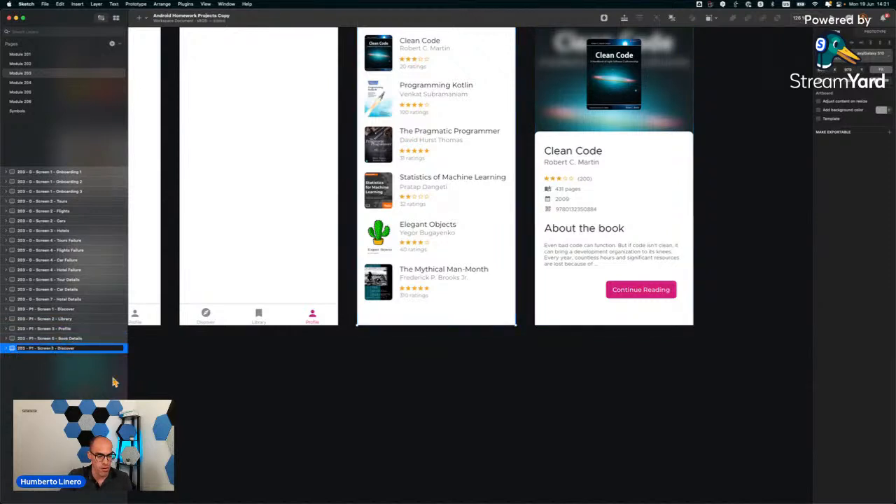
key("BackSpace")
type("4")
key("Return")
Place the Screen 4 artboard before Book Details in the layer order and rename it "203 - P1 - Screen 4 - Books in Category".
left_click_drag(50, 349, 52, 339)
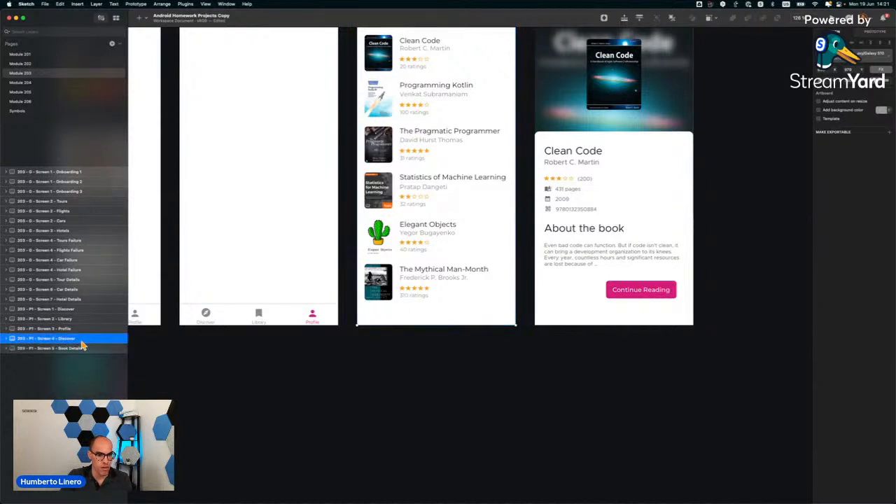
double_click(75, 339)
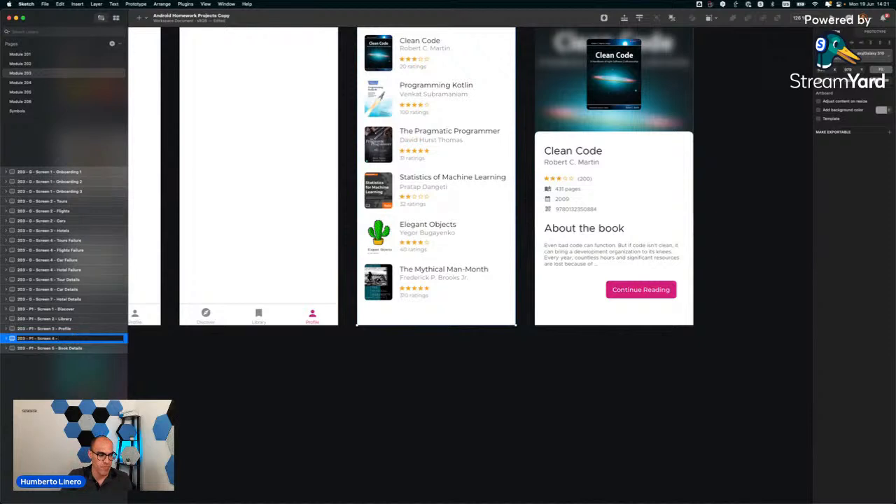
scroll(420, 239, "up", 3)
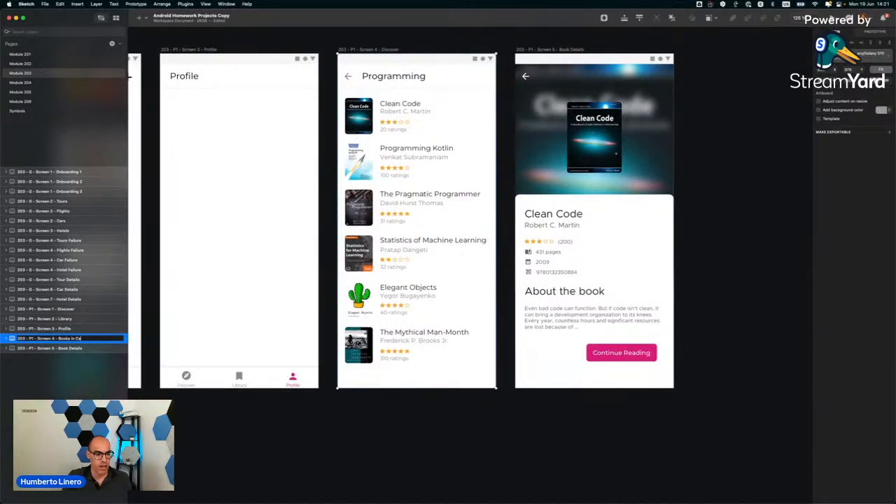
key("Return")
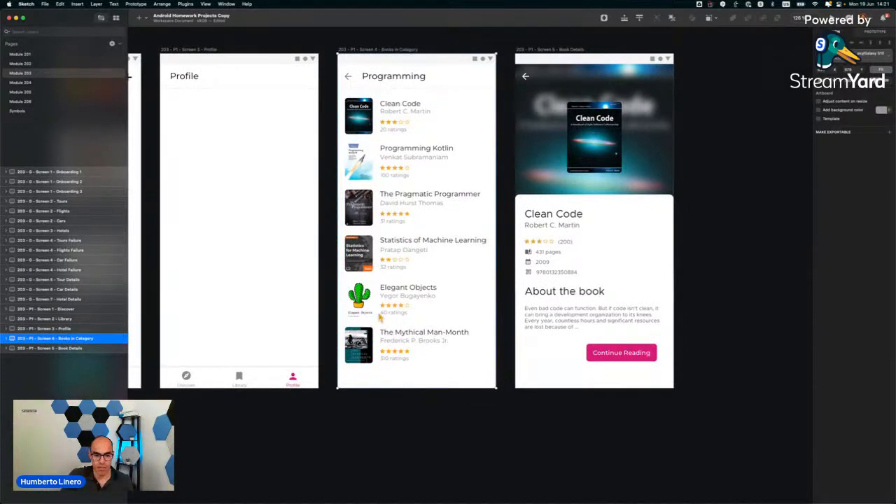
Duplicate The Mythical Man-Month item in the Books in Category list and move the copy directly below the original, running past the artboard's lower edge.
left_click(62, 348)
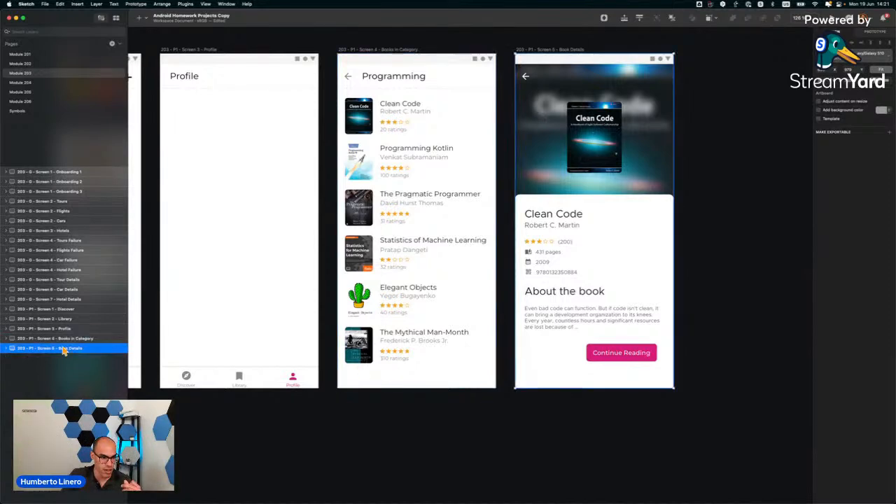
left_click(7, 339)
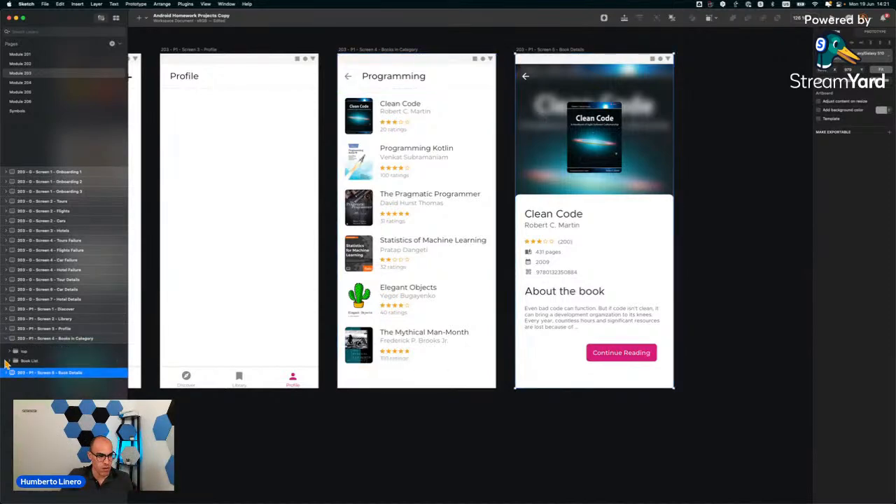
left_click(10, 361)
left_click(34, 418)
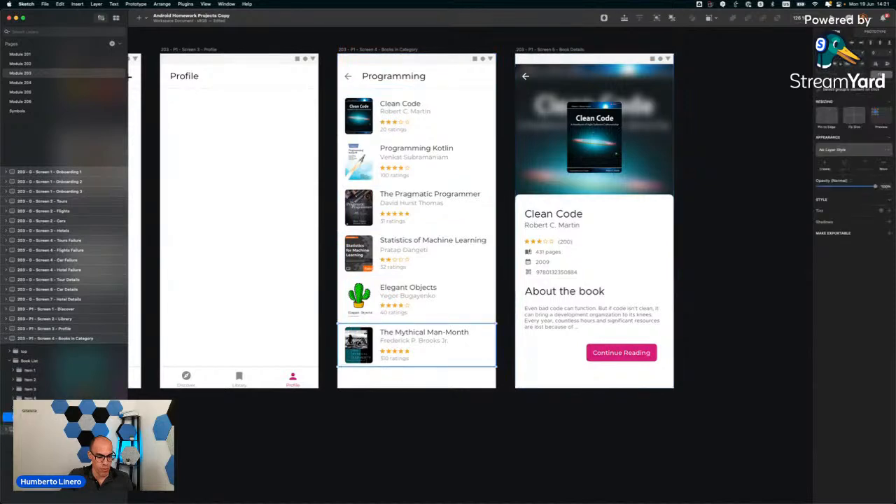
key("super+d")
key("shift+Down")
key("shift+Down")
key("shift+Down")
key("shift+Down")
key("shift+Down")
key("shift+Down")
key("shift+Down")
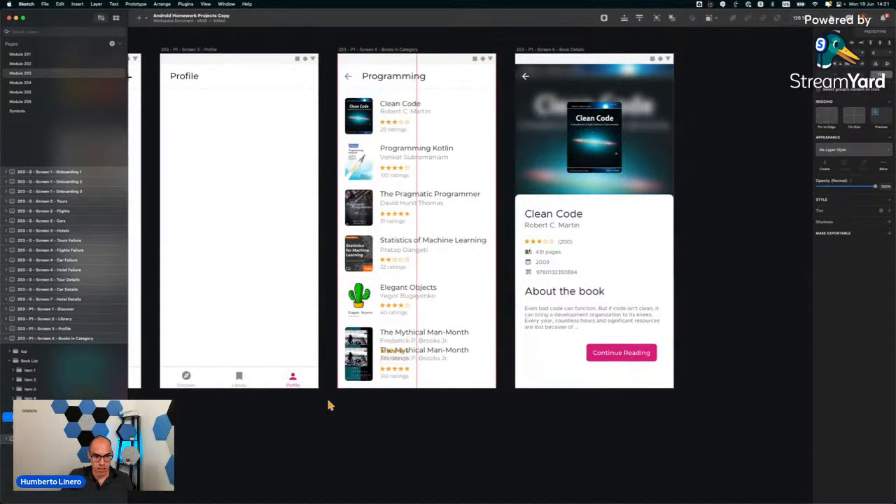
key("shift+Down")
key("shift+Down")
key("shift+Down")
key("shift+Down")
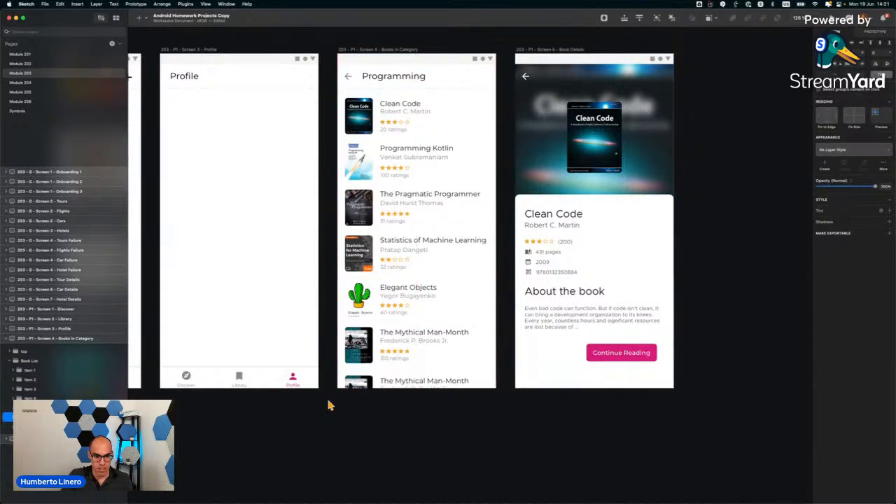
key("shift+Up")
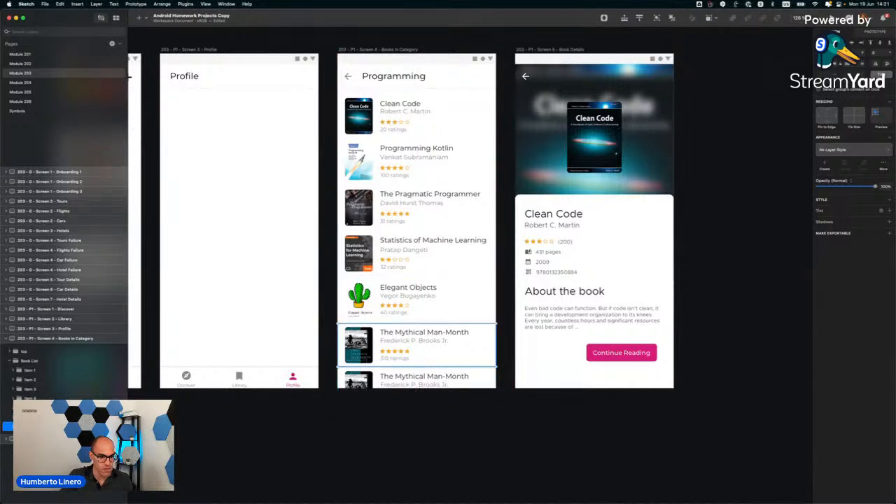
Order the original The Mythical Man-Month item before its copy in the layers and shift the copy slightly down to match the list spacing.
left_click_drag(31, 427, 32, 413)
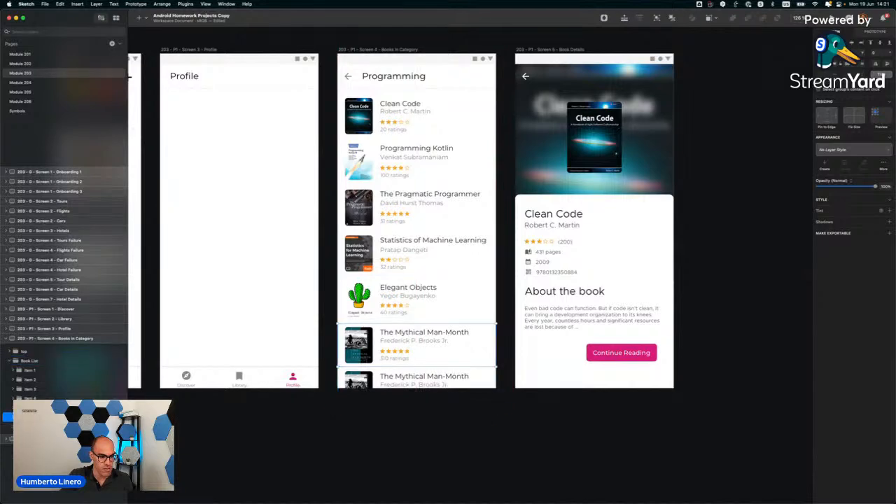
left_click(31, 427)
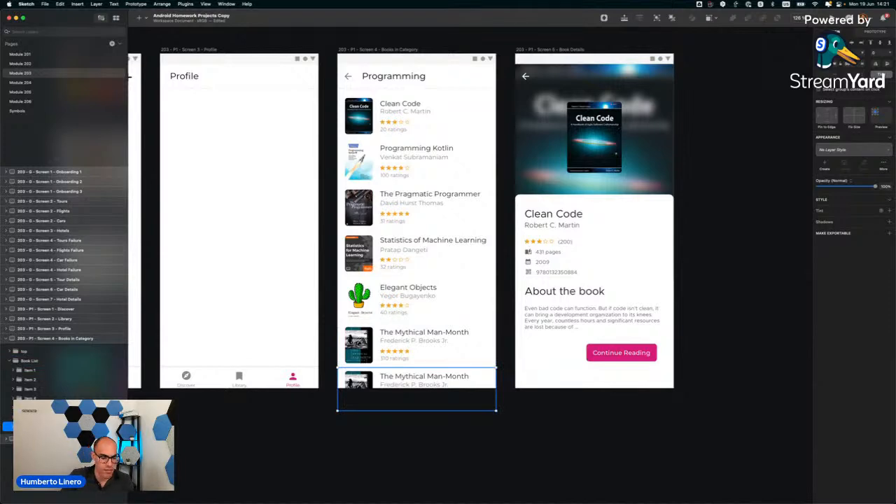
scroll(388, 385, "up", 5)
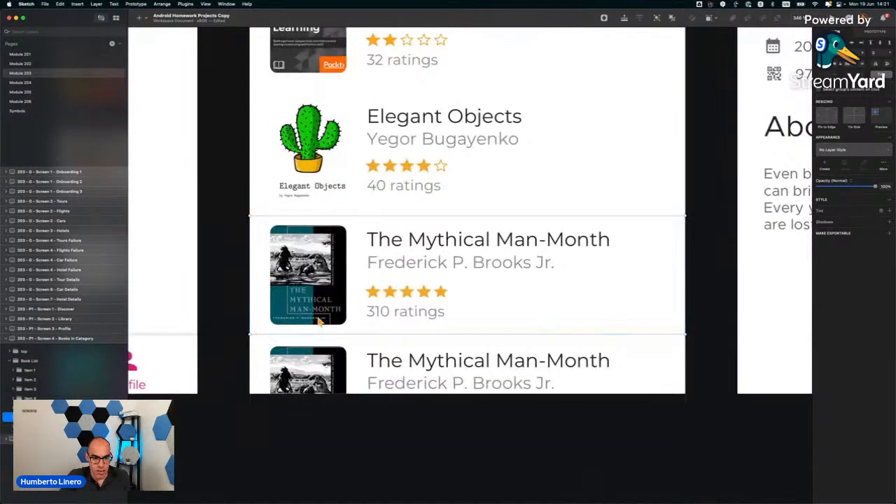
left_click(312, 354)
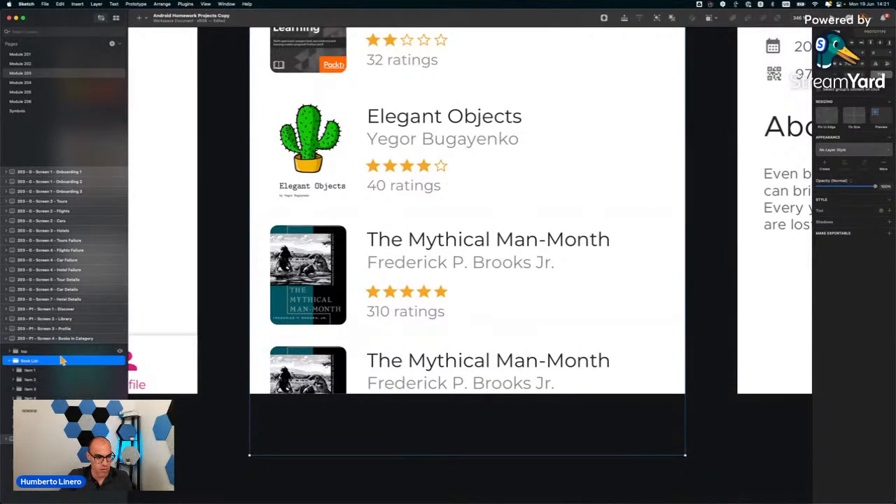
left_click(52, 426)
left_click_drag(287, 375, 287, 382)
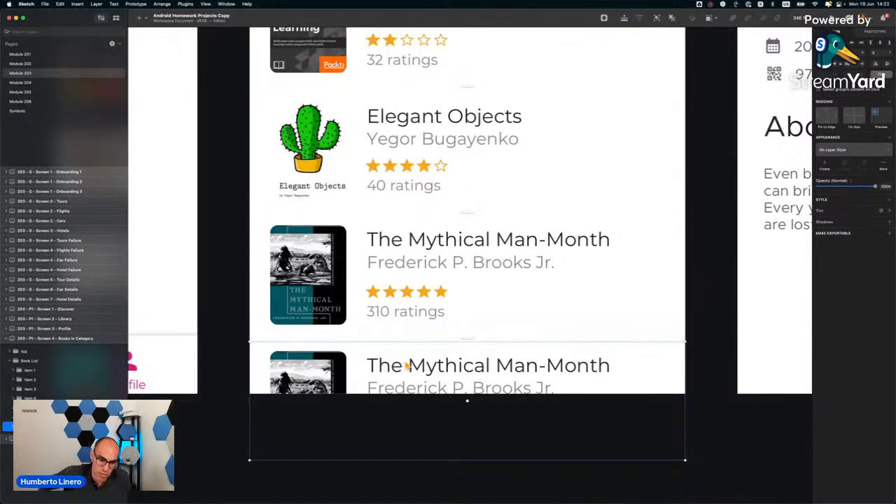
Change the duplicated list item's title to "The Passionate Programmer".
double_click(454, 376)
double_click(449, 365)
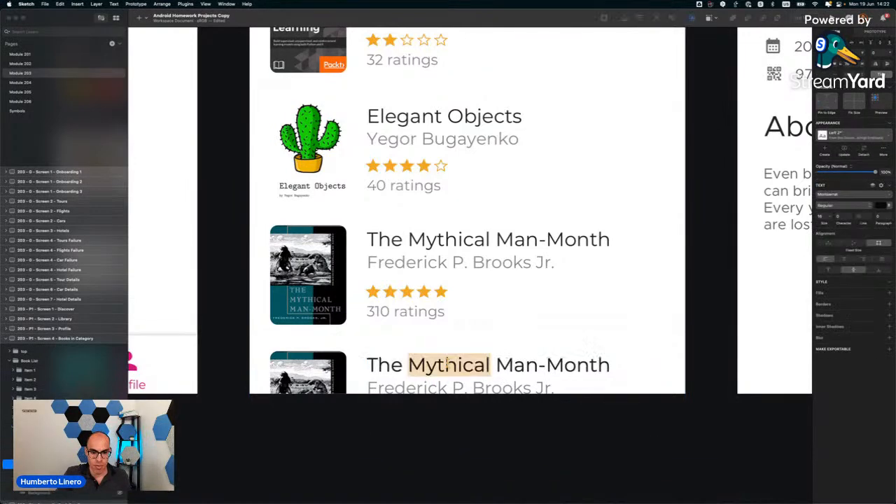
triple_click(447, 362)
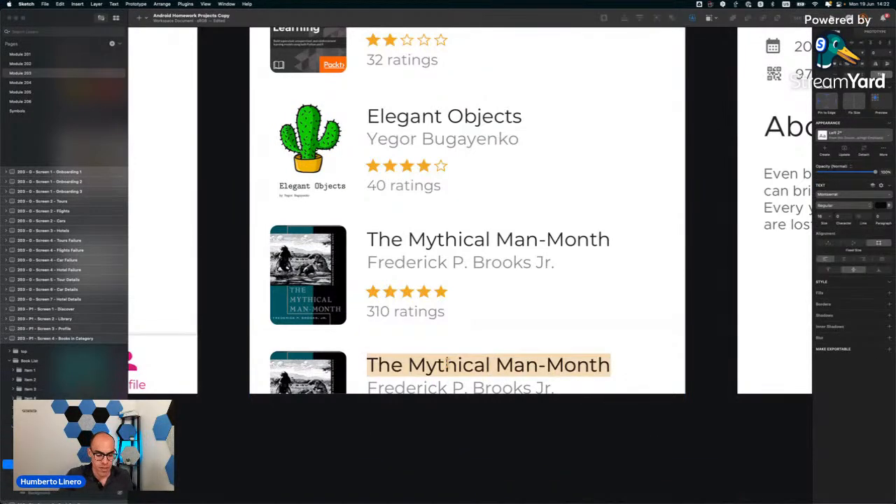
type("The Passionate Programmer")
key("Escape")
Switch to Microsoft Edge and search Google in a new tab for "the passionate programmer".
key("super+Tab")
key("super+Tab")
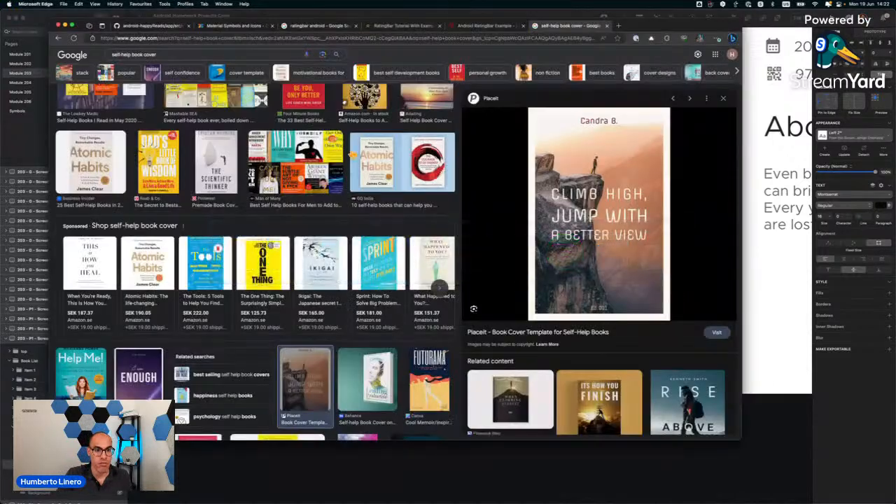
key("super+t")
type("the pasi")
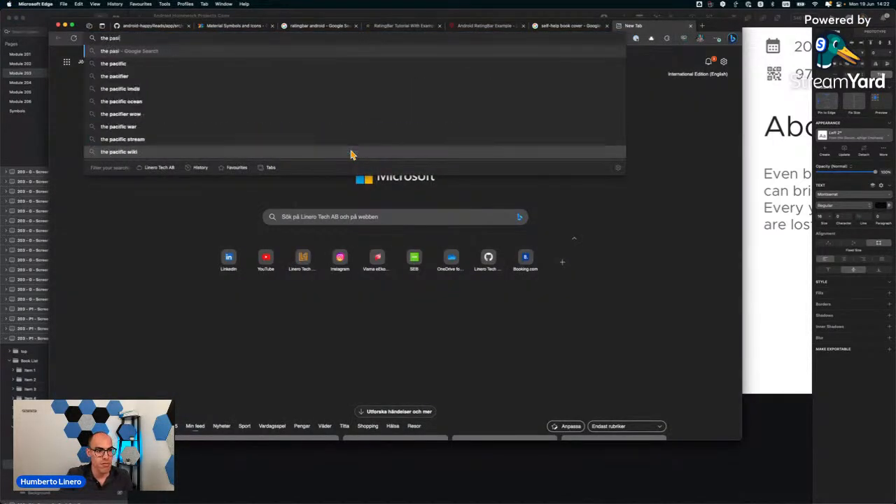
key("BackSpace")
type("sionate pro")
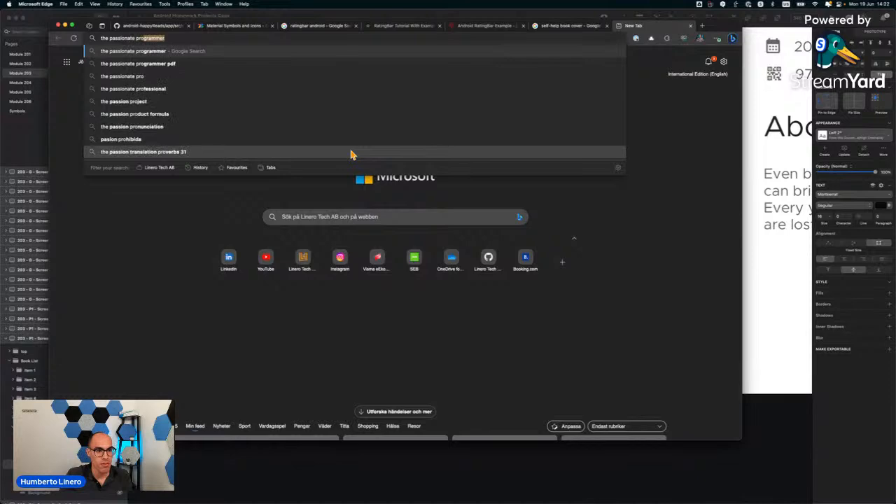
key("Return")
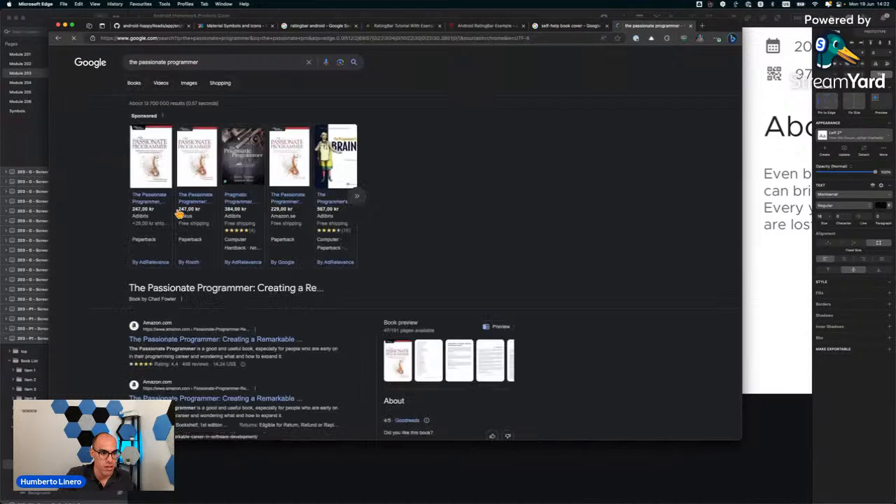
scroll(138, 254, "up", 3)
scroll(137, 253, "down", 3)
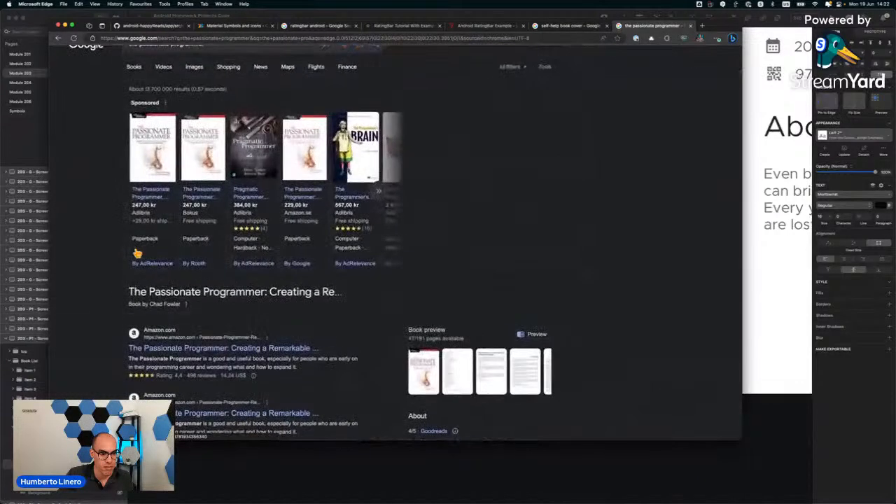
Look up the book's author in the search results and change the last list item's author in Sketch to "Chad Fowler".
scroll(180, 355, "down", 3)
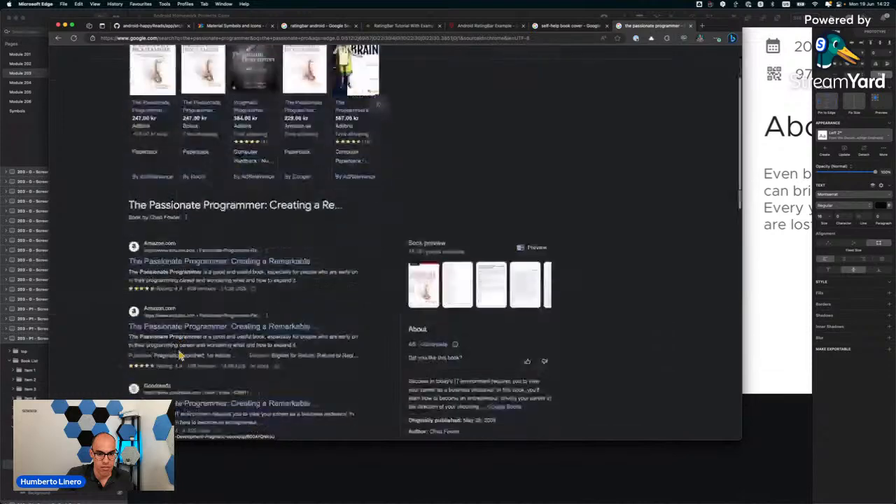
key("super+Tab")
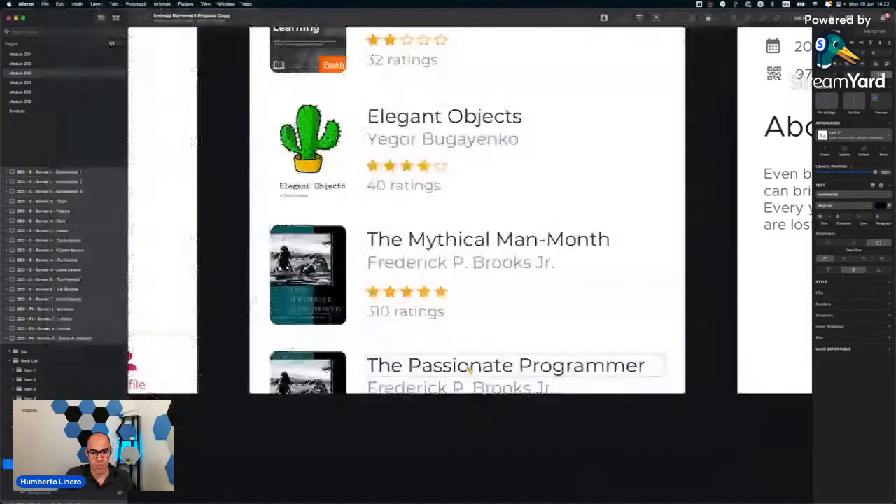
double_click(393, 385)
key("super+a")
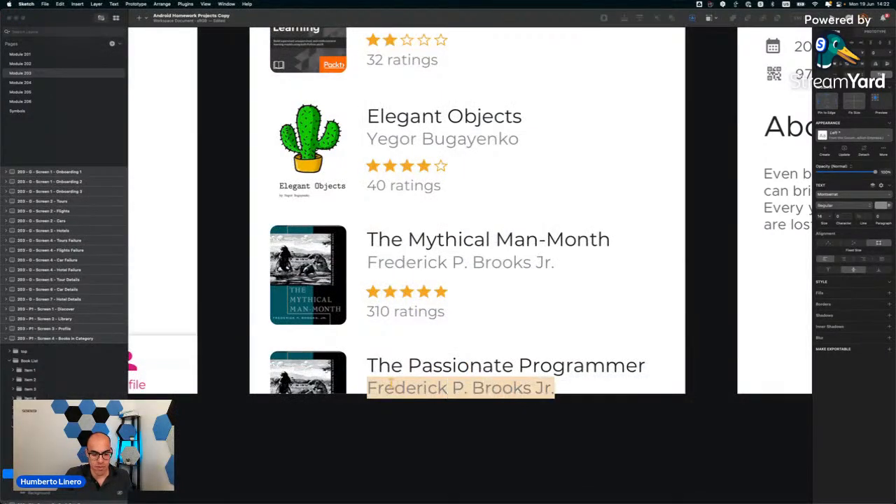
type("Chad Fowler")
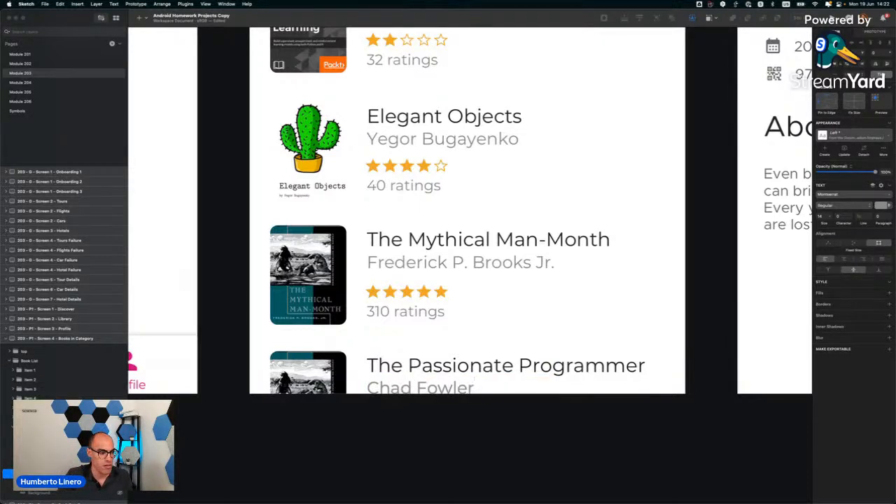
key("Escape")
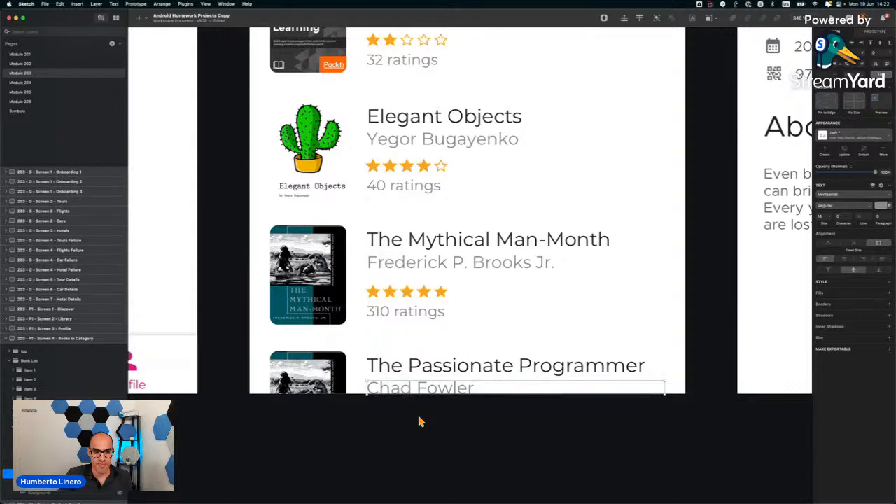
Try to copy the front cover image from the book's Google Books preview in Microsoft Edge.
key("super+Tab")
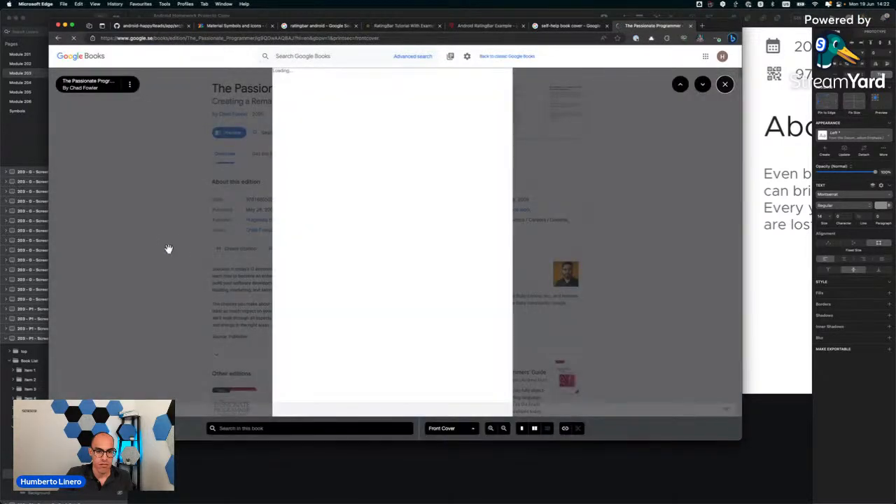
right_click(393, 216)
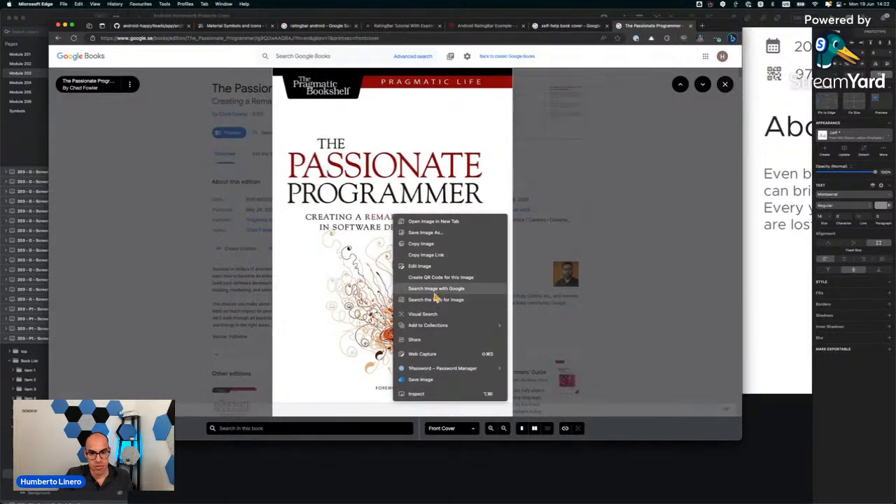
left_click(431, 247)
Try to paste the cover into the Books in Category artboard in Sketch and delete the stray pasted item group.
key("super+Tab")
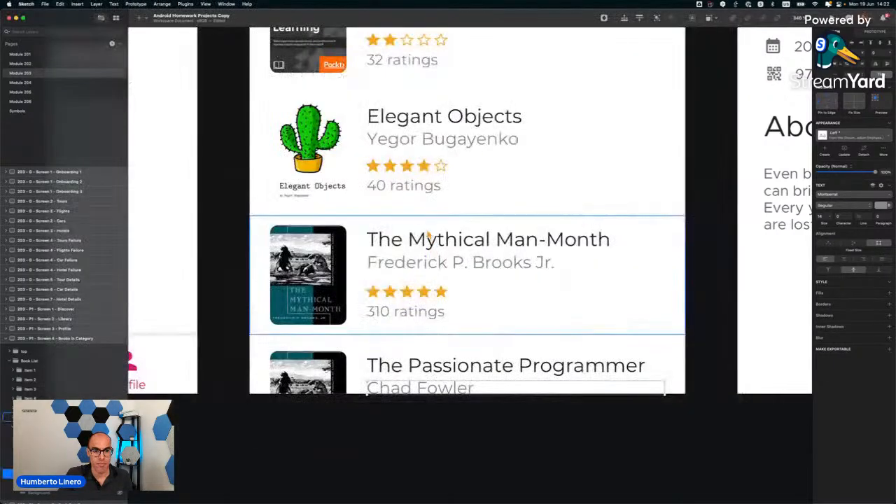
scroll(430, 248, "down", 5)
scroll(417, 214, "up", 2)
scroll(377, 80, "down", 3)
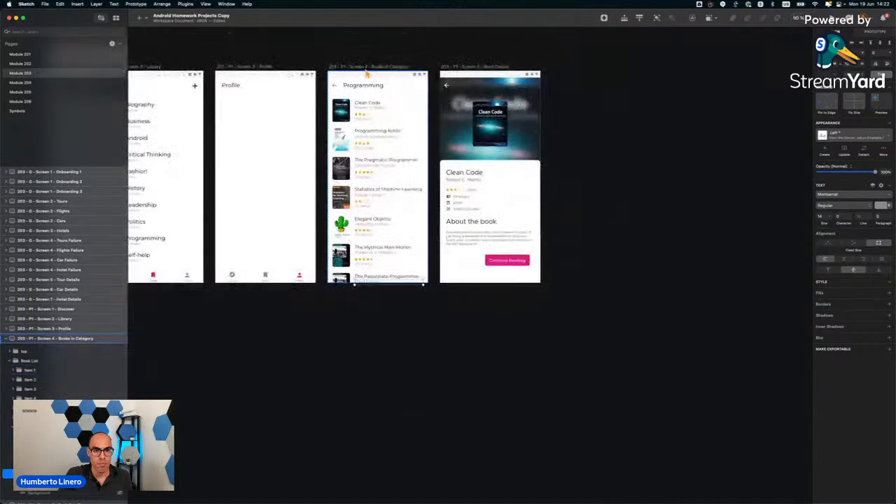
left_click(355, 67)
key("super+v")
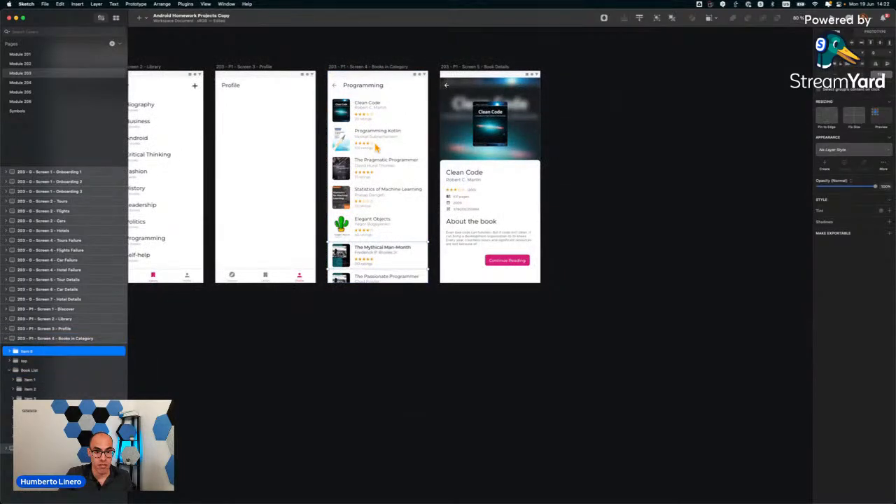
left_click(25, 352)
key("BackSpace")
Return to Microsoft Edge and run a Google image search for "the passionate programmer" in the self-help book cover tab.
key("super+Tab")
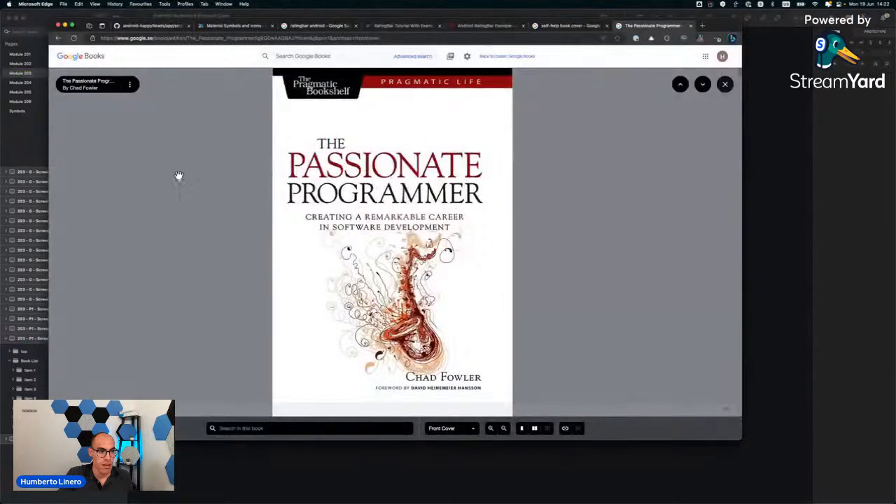
left_click(59, 38)
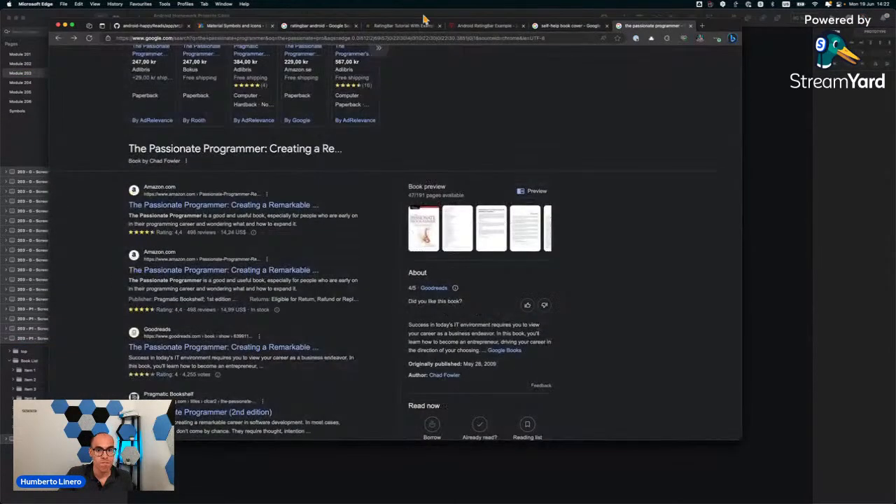
left_click(558, 28)
triple_click(192, 55)
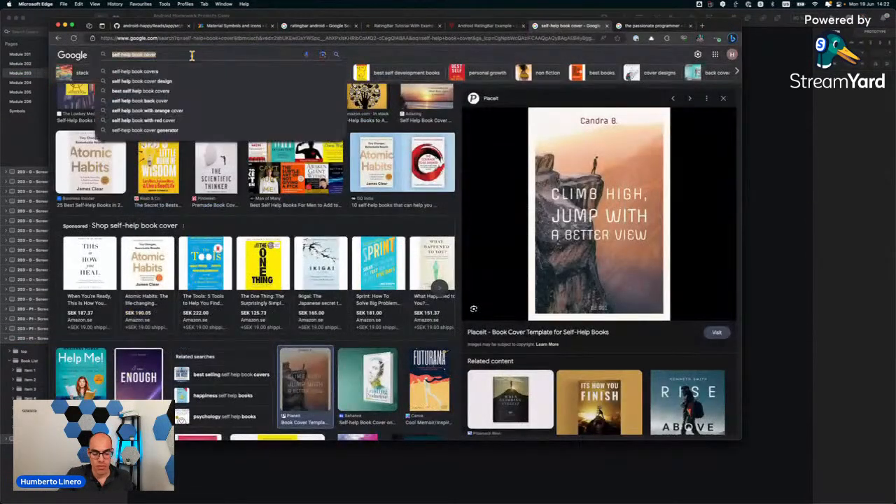
type("the passionate")
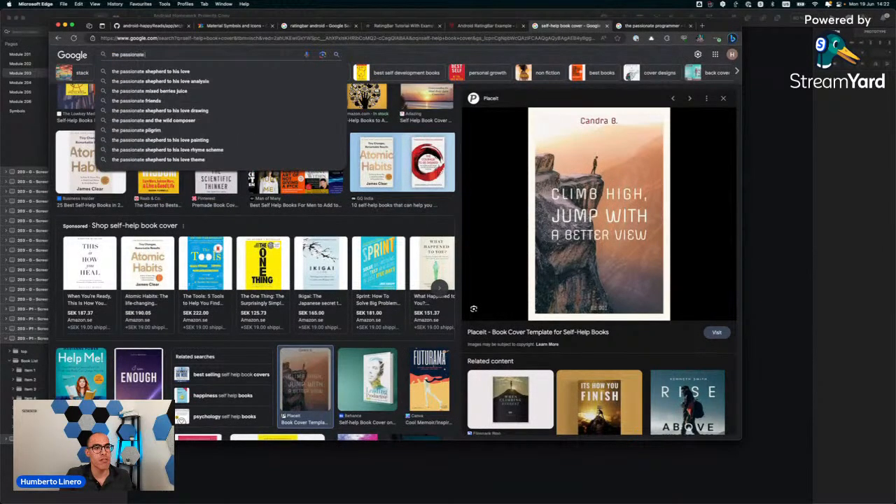
type(" programmer")
key("Return")
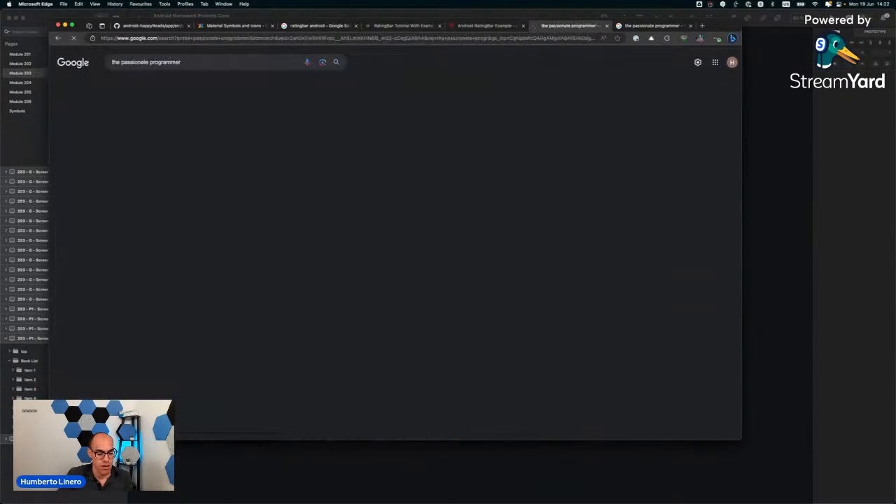
Copy the pragprog.com cover image of The Passionate Programmer and paste it into the Books in Category artboard in Sketch.
left_click(80, 323)
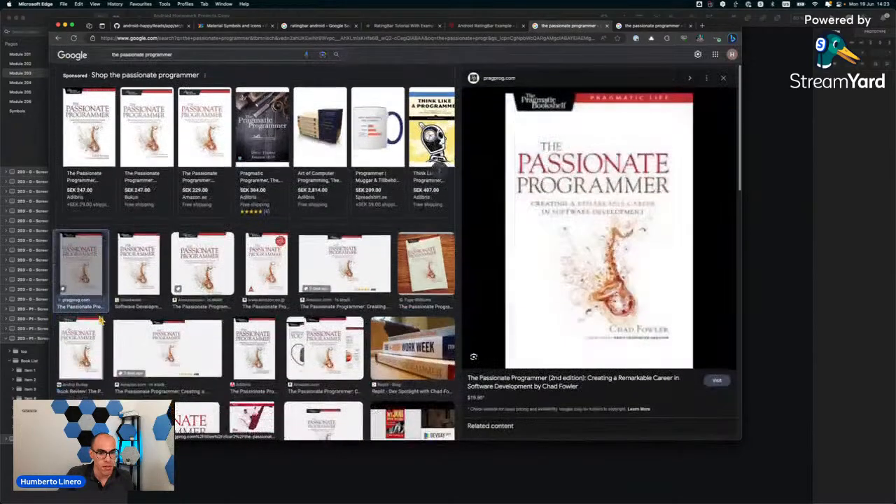
right_click(580, 176)
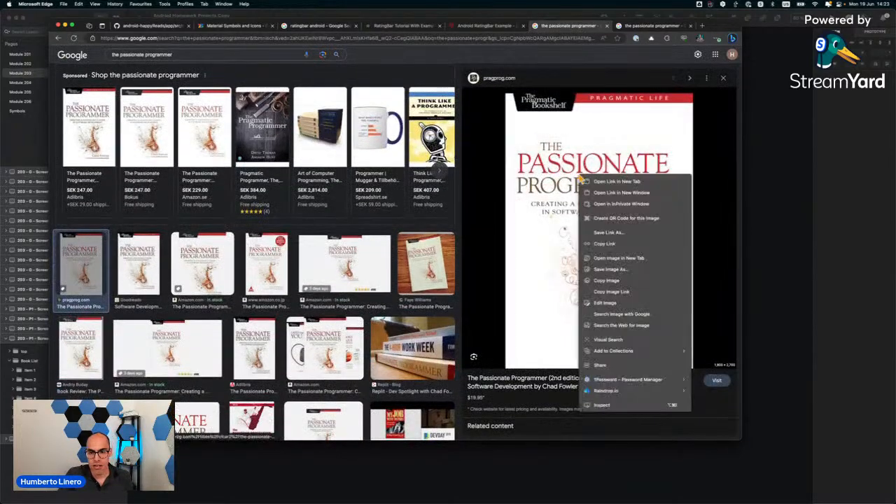
left_click(604, 281)
key("super+Tab")
left_click(352, 65)
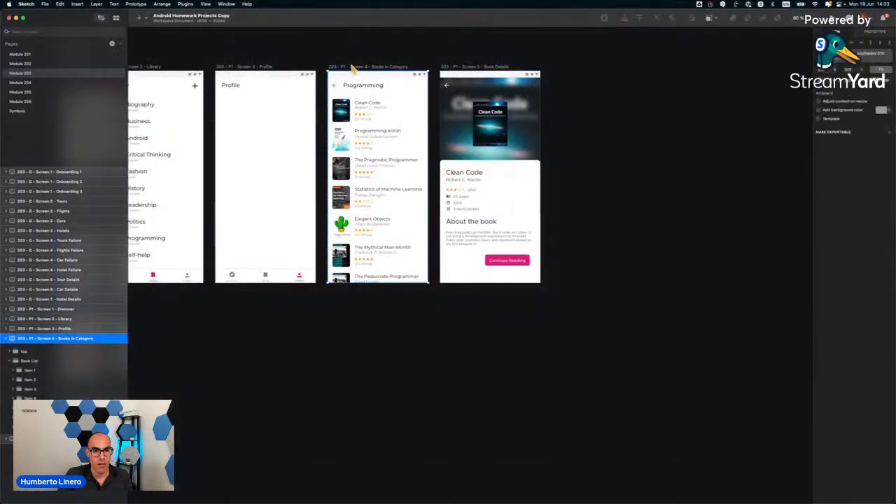
key("super+v")
Scale the oversized pasted cover down to roughly thumbnail size and move it near the last items of the book list.
key("super+1")
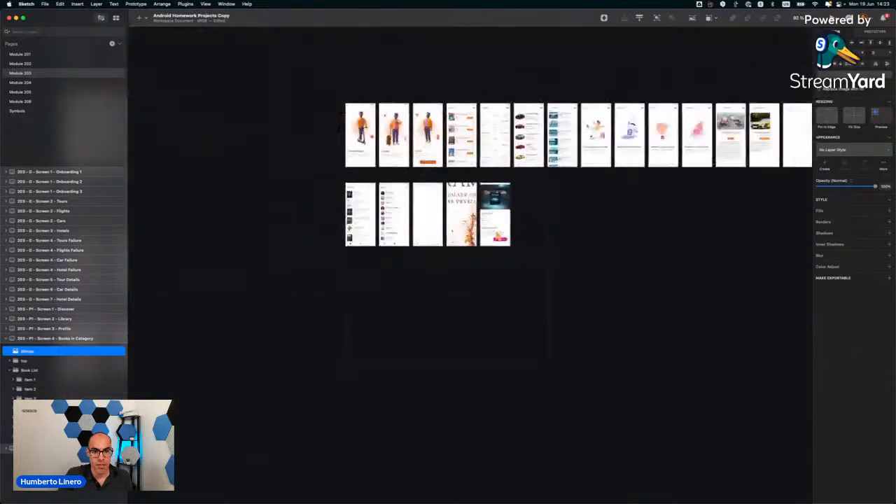
left_click_drag(390, 105, 458, 206)
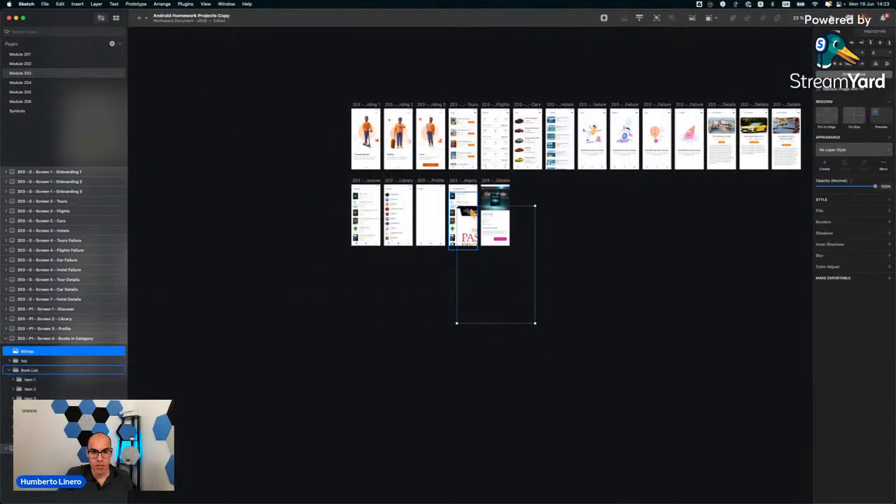
left_click_drag(536, 324, 474, 232)
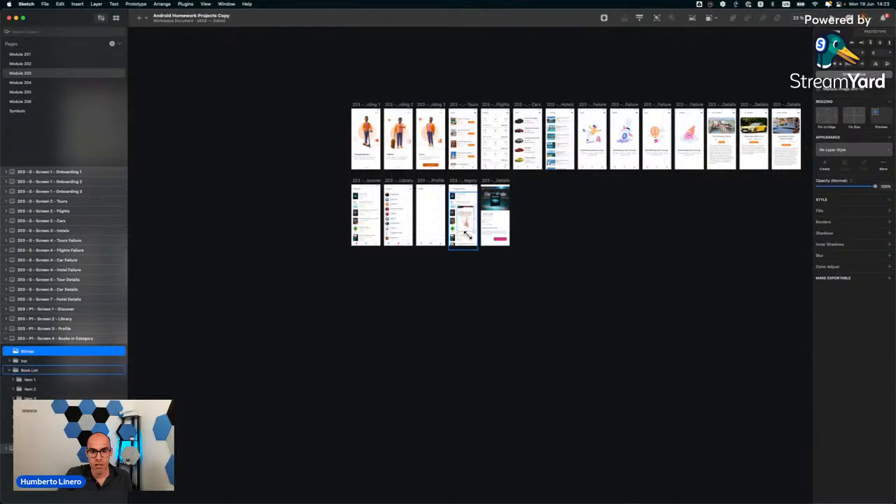
scroll(471, 213, "up", 5)
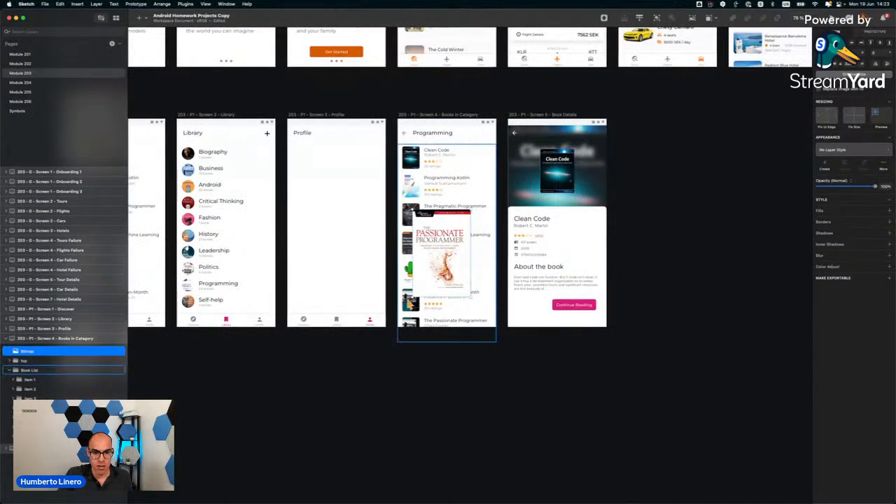
scroll(409, 297, "up", 4)
left_click_drag(484, 164, 477, 181)
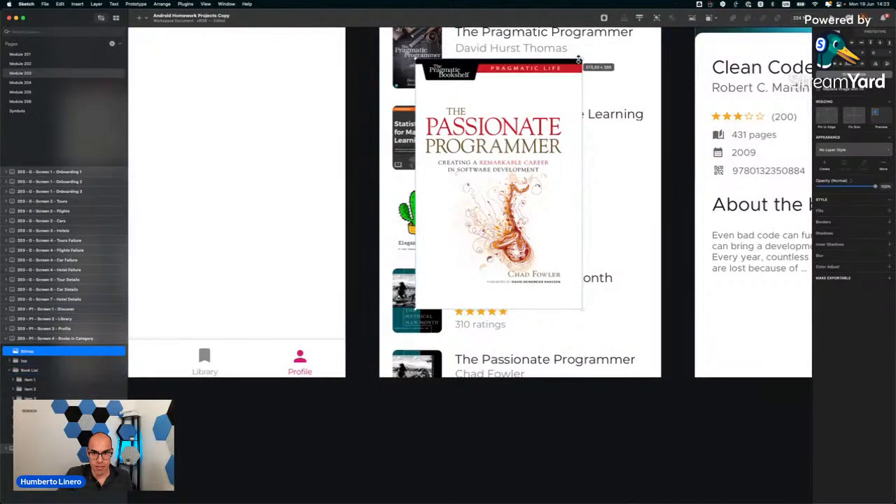
left_click_drag(583, 59, 463, 240)
left_click_drag(440, 273, 457, 320)
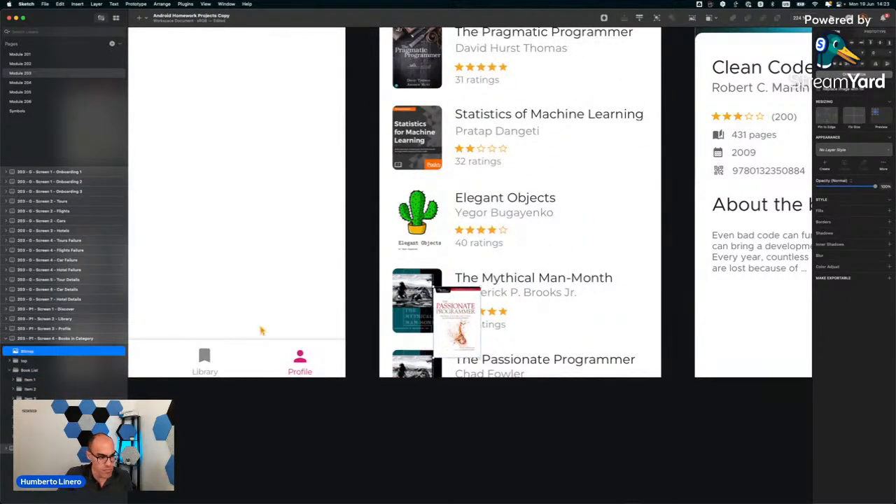
Move the cover's bitmap layer into The Passionate Programmer item's group and order it above the old cover image.
left_click(31, 436)
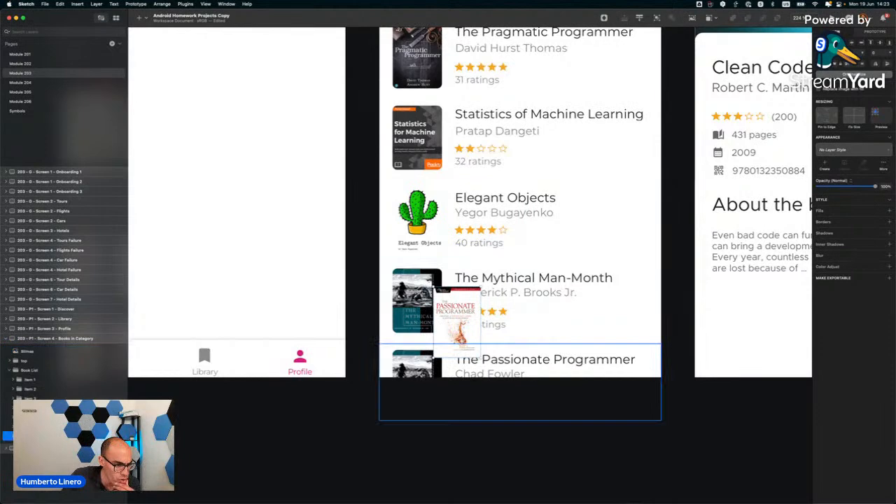
left_click(13, 436)
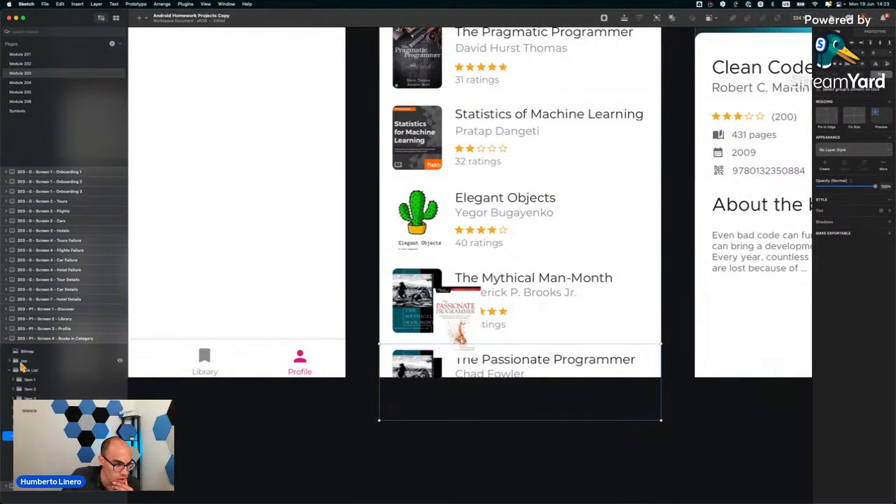
left_click_drag(28, 352, 32, 450)
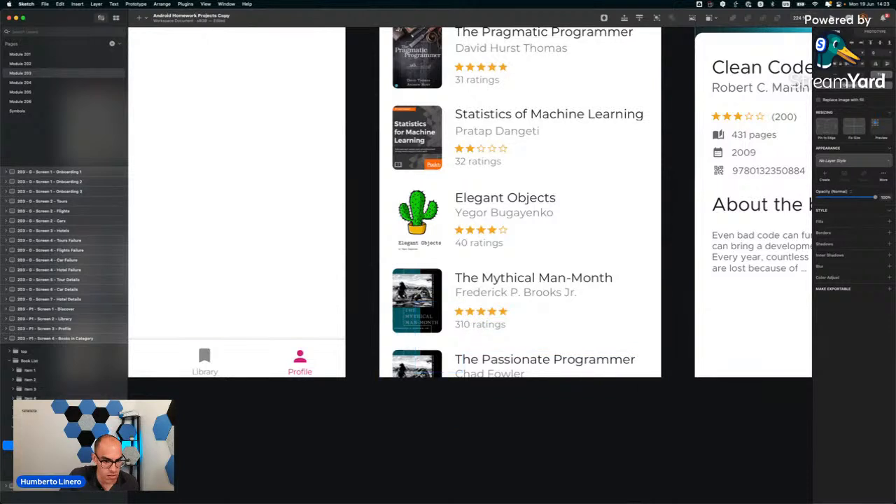
left_click(32, 437)
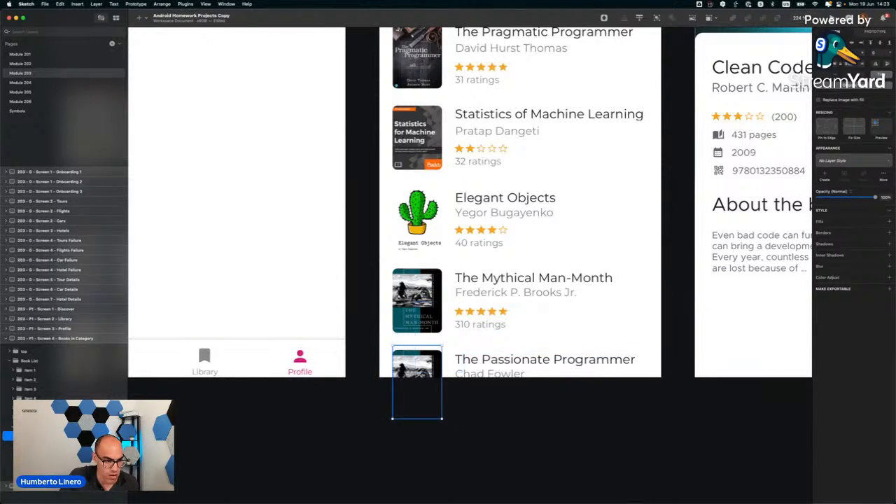
left_click(31, 445)
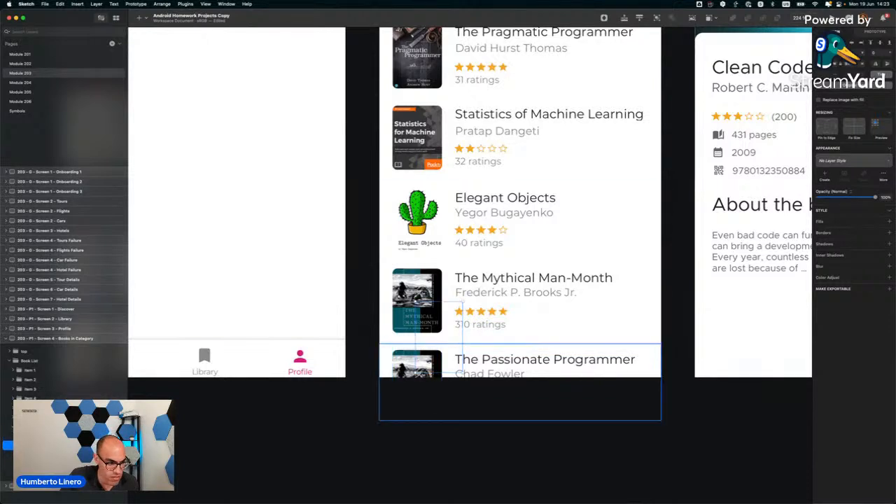
left_click_drag(31, 446, 32, 427)
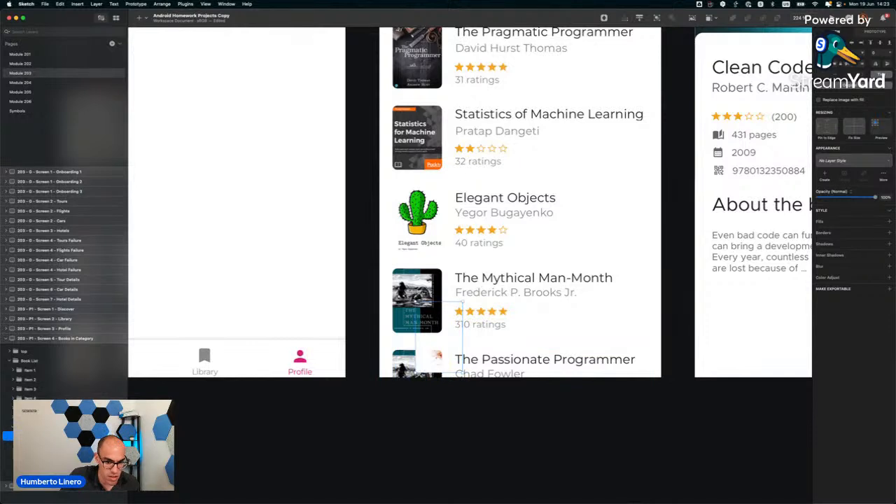
Position the new cover over The Passionate Programmer item's thumbnail and resize it to fill the rounded mask's width.
left_click_drag(429, 363, 406, 407)
left_click_drag(441, 371, 443, 372)
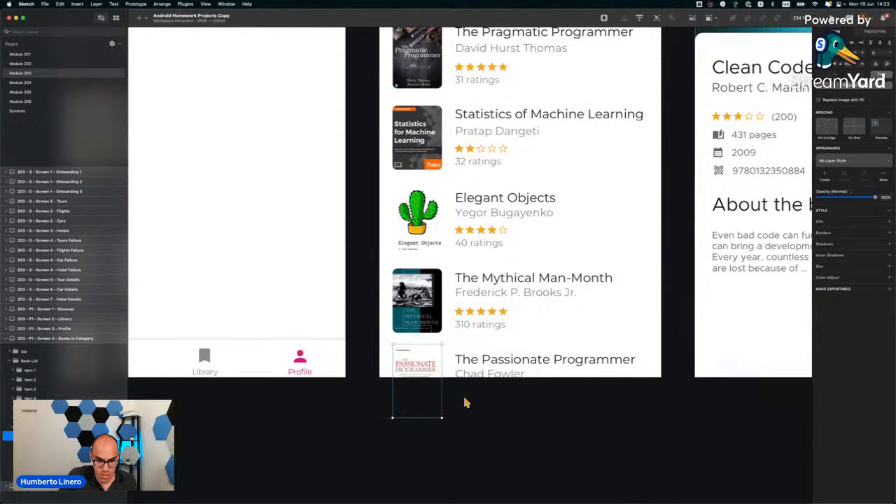
left_click(455, 389)
left_click(418, 396)
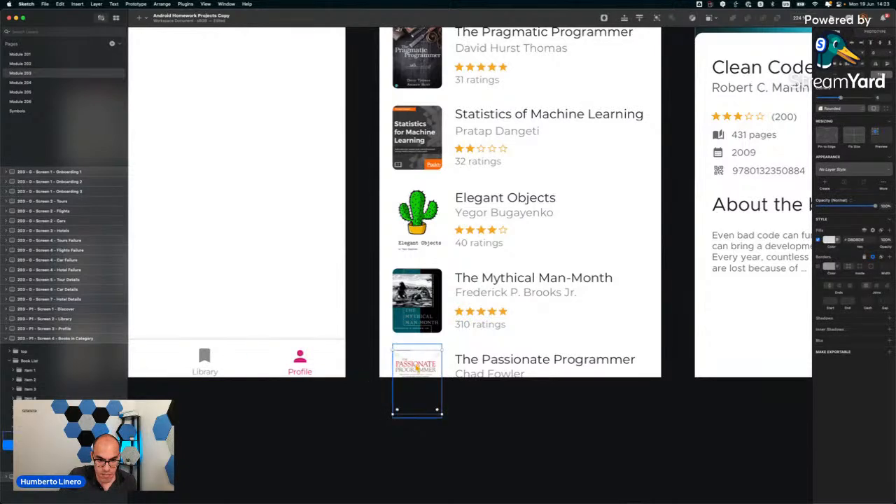
left_click(420, 370)
left_click_drag(442, 364, 445, 363)
left_click(455, 398)
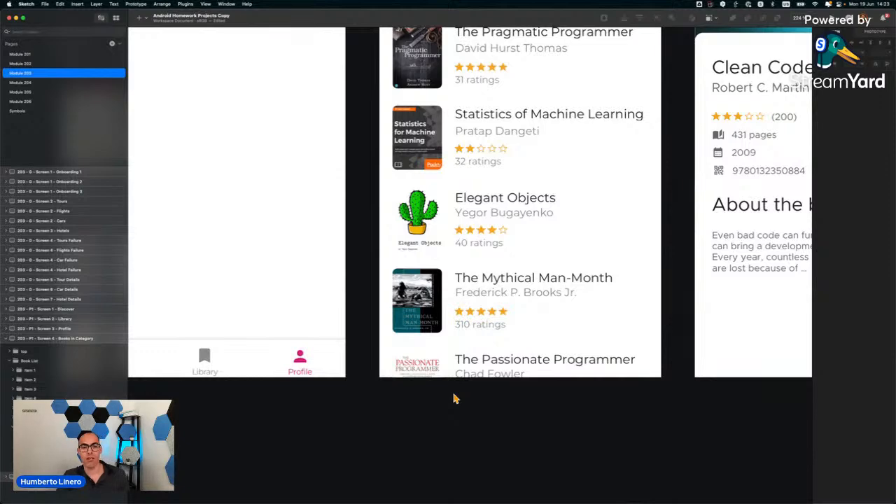
scroll(454, 398, "down", 3)
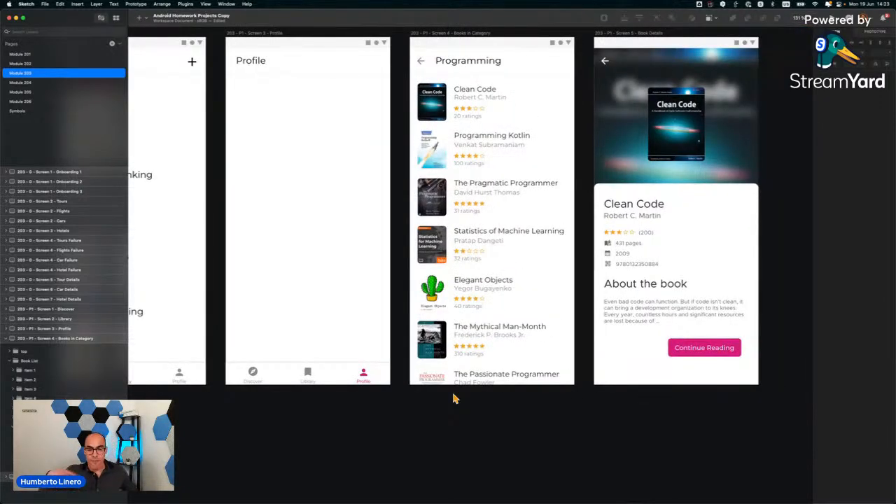
scroll(466, 301, "down", 3)
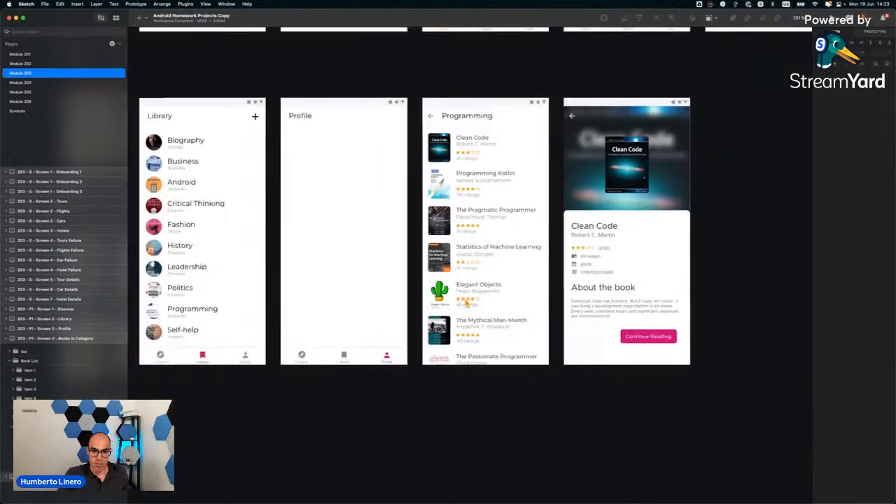
Inspect the fonts of the category and book texts on the P1 Library and Discover artboards.
scroll(442, 365, "left", 5)
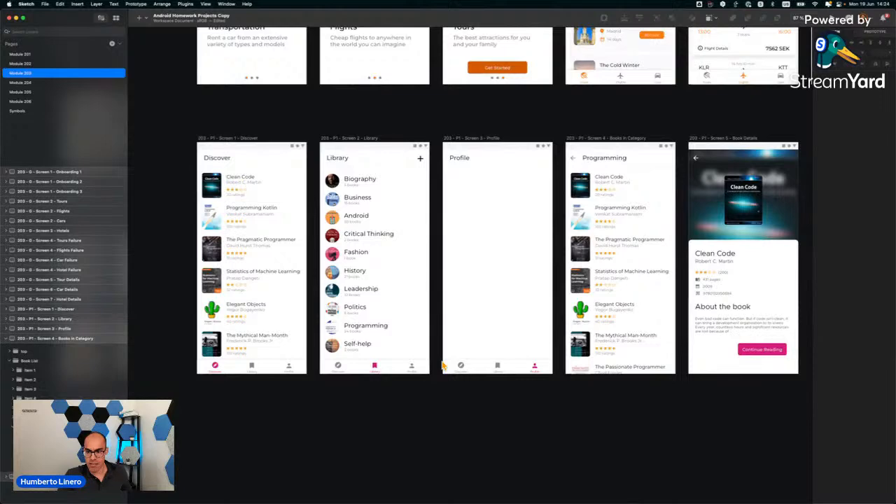
scroll(442, 365, "right", 3)
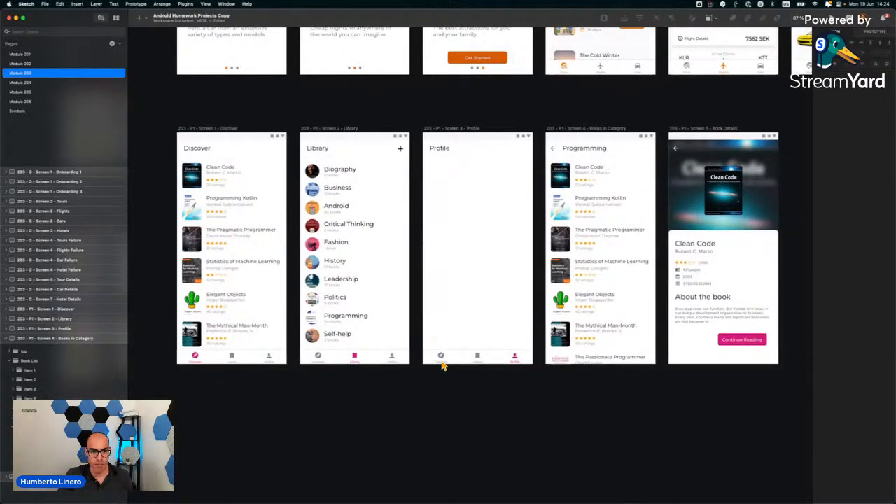
left_click(338, 170)
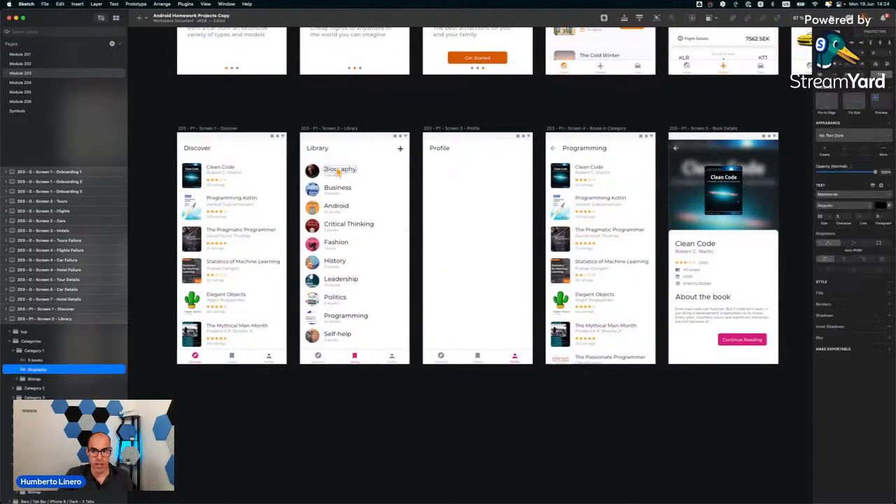
left_click(335, 178)
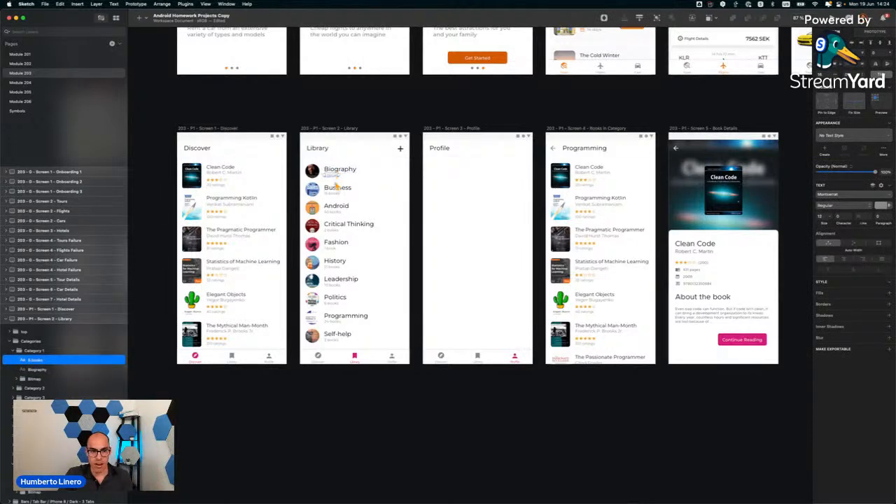
left_click(337, 188)
key("Escape")
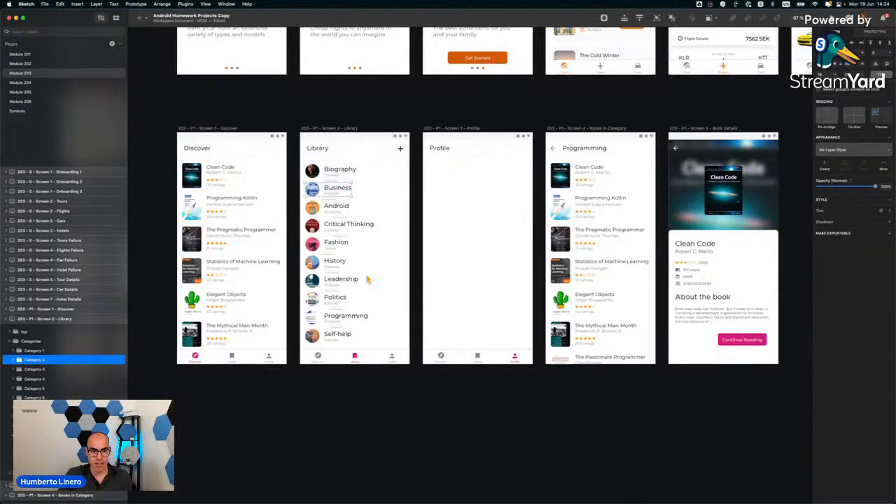
left_click(246, 274)
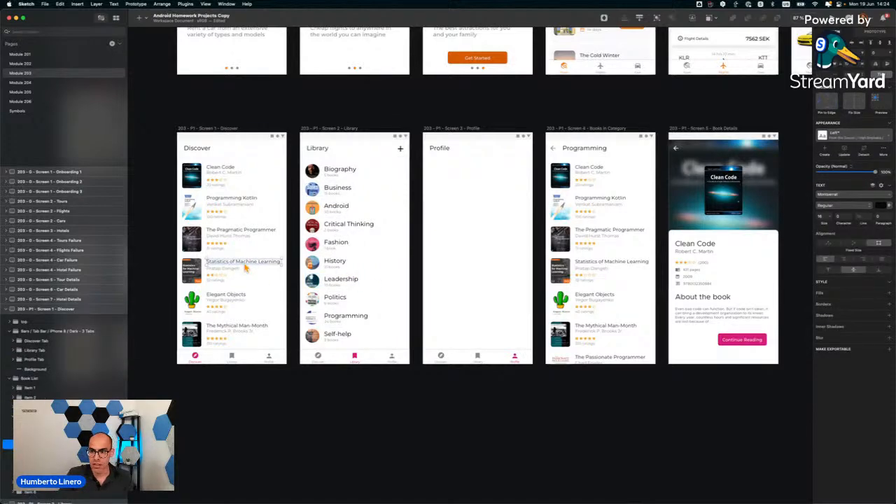
key("Escape")
scroll(551, 270, "right", 6)
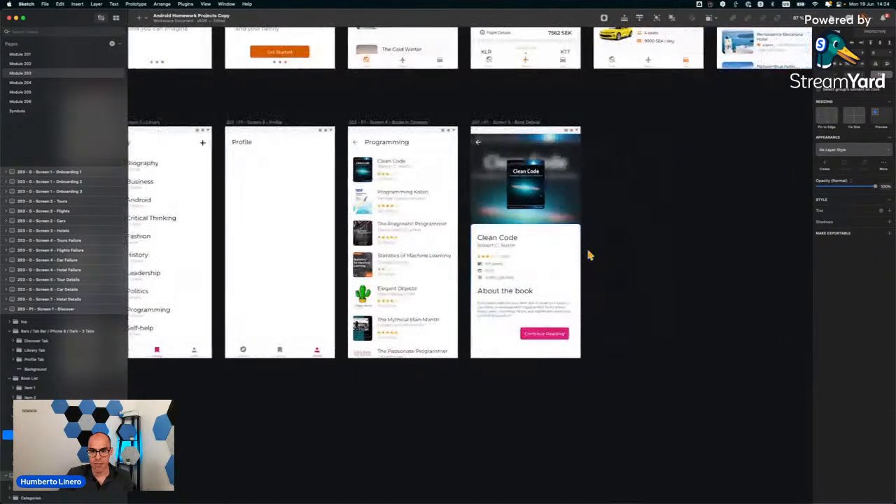
Change the font of the book description and the About the book heading on the Book Details artboard to Montserrat.
scroll(588, 255, "up", 6)
left_click(452, 388)
left_click(844, 199)
type("me")
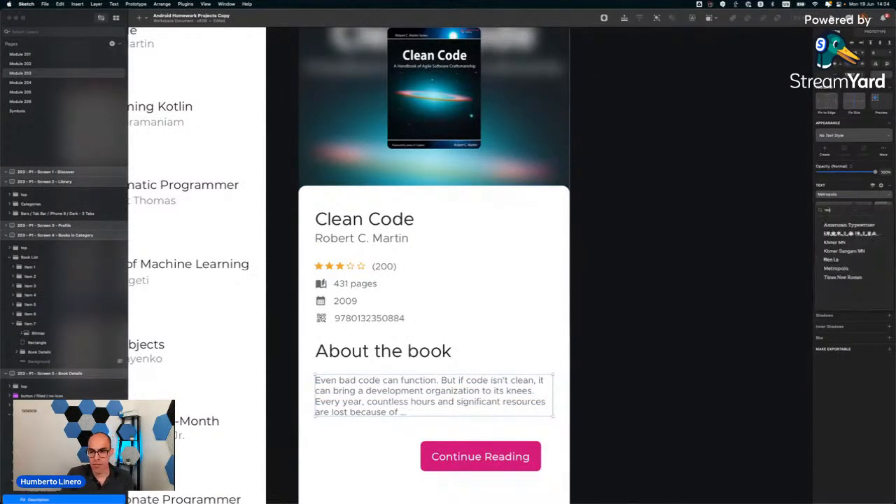
key("BackSpace")
type("ont")
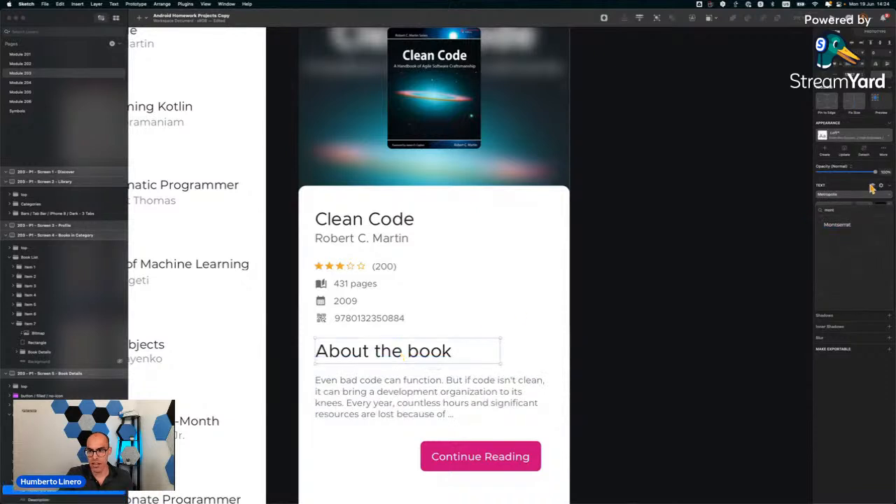
left_click(839, 225)
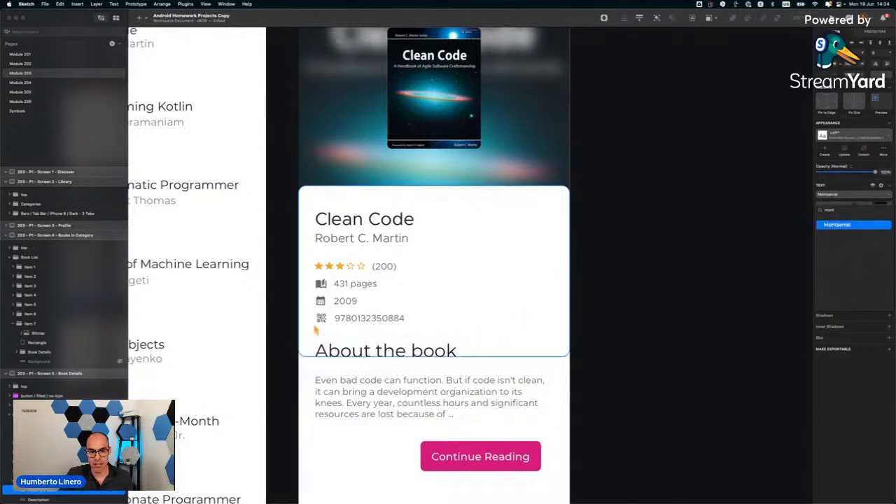
Set the ISBN, publication year and page count texts on the Book Details artboard to Montserrat.
left_click(365, 320)
left_click(841, 225)
left_click(345, 300)
left_click(838, 224)
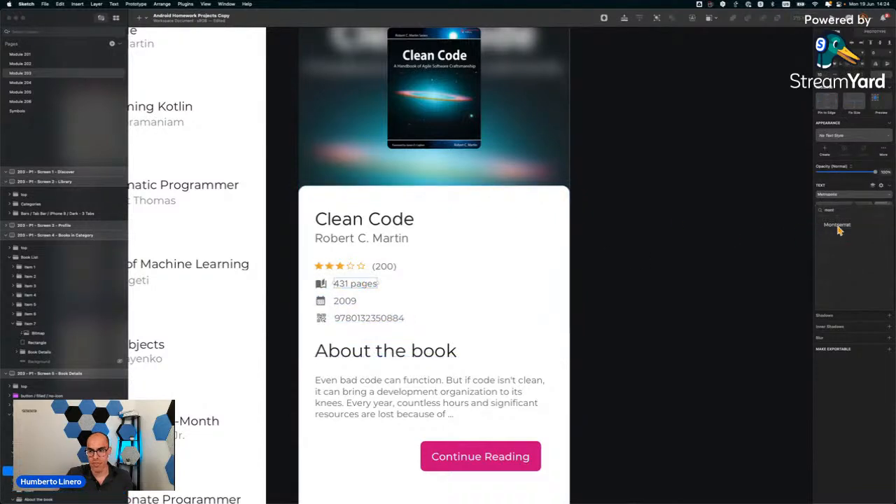
Apply the Montserrat font to the rating count, author line and Clean Code title on the Book Details artboard.
left_click(390, 269)
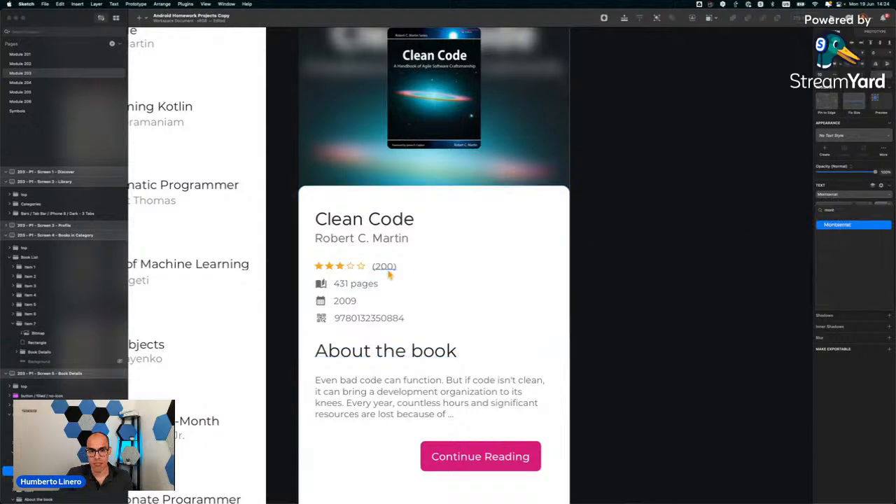
left_click(842, 225)
left_click(357, 241)
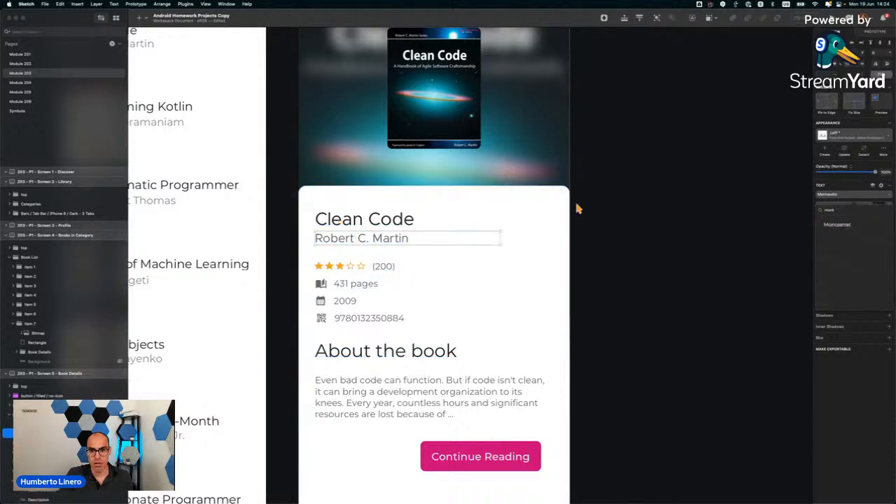
left_click(835, 224)
left_click(373, 224)
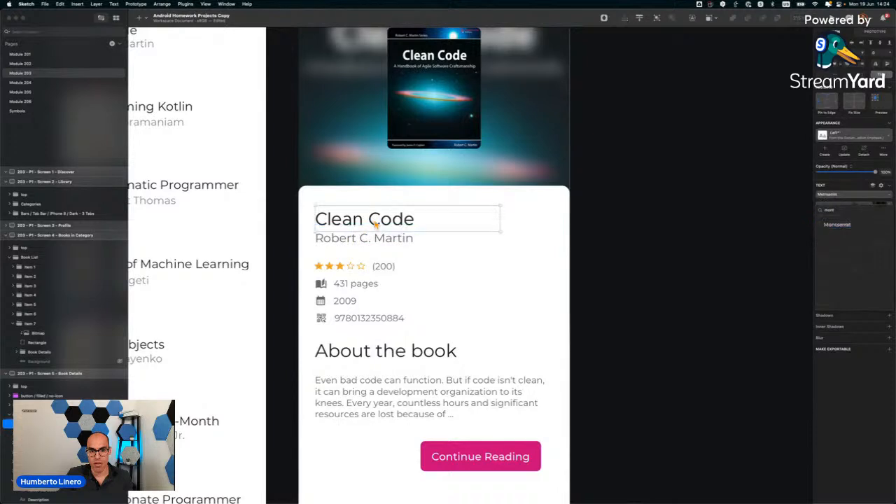
left_click(835, 227)
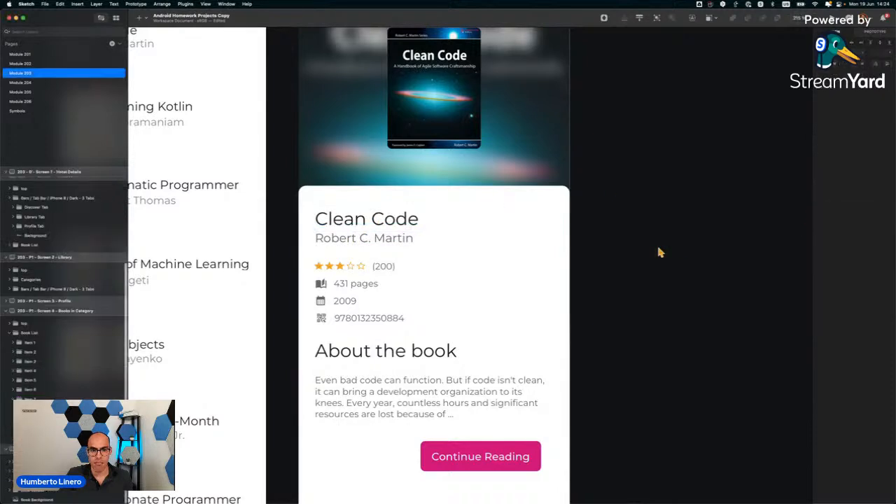
left_click(333, 239)
left_click_drag(333, 238, 332, 239)
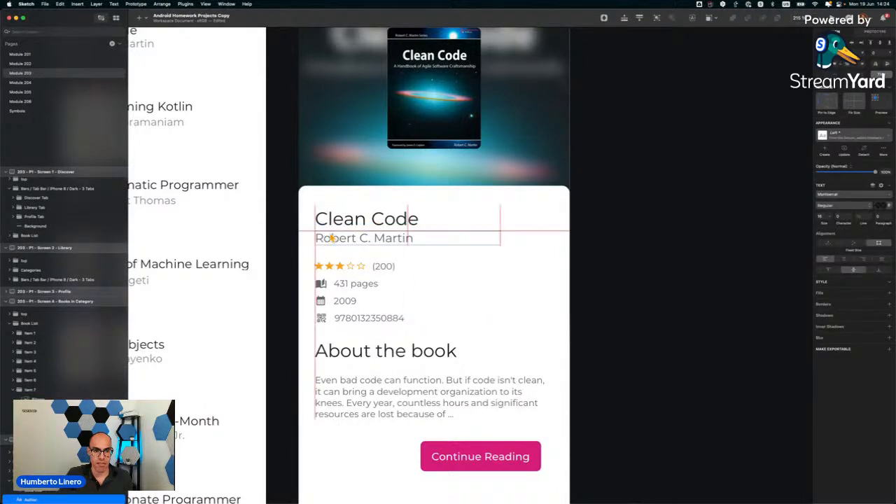
left_click(605, 252)
Collapse the Discover artboard's layers and expand the Book Details group in the layer list.
scroll(605, 252, "down", 3)
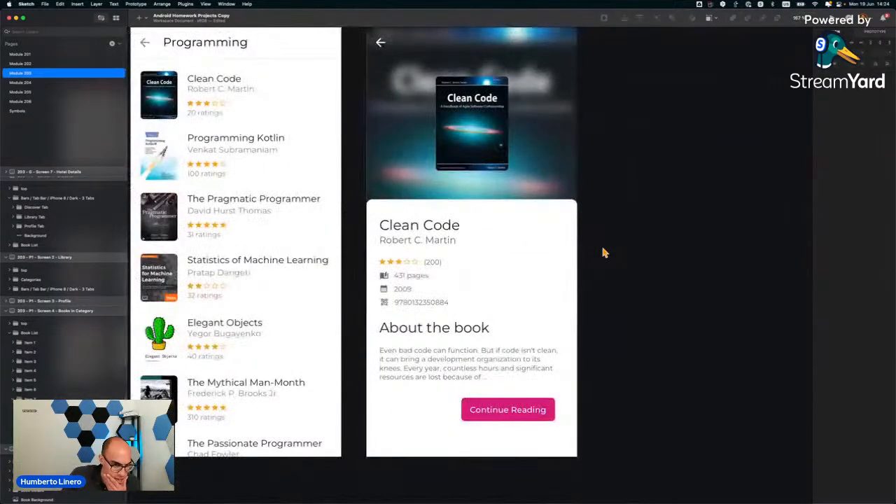
scroll(439, 277, "up", 1)
scroll(439, 278, "up", 3)
left_click(439, 277)
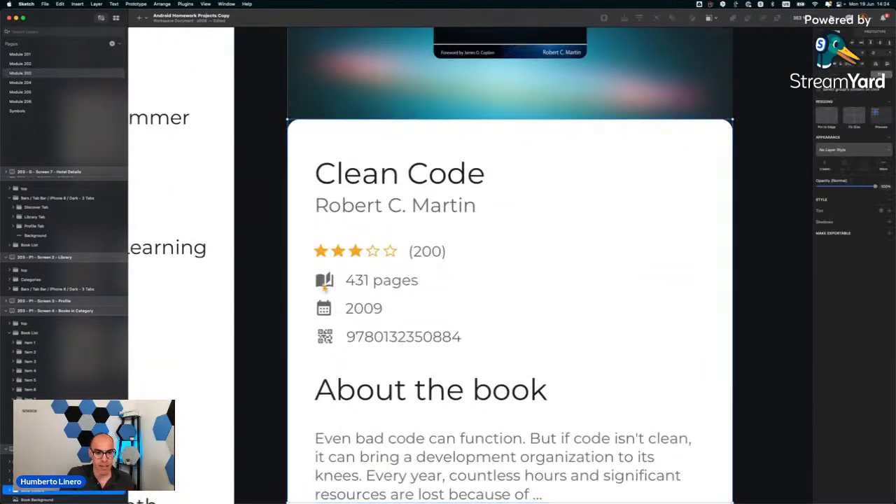
scroll(15, 369, "up", 2)
scroll(14, 369, "up", 5)
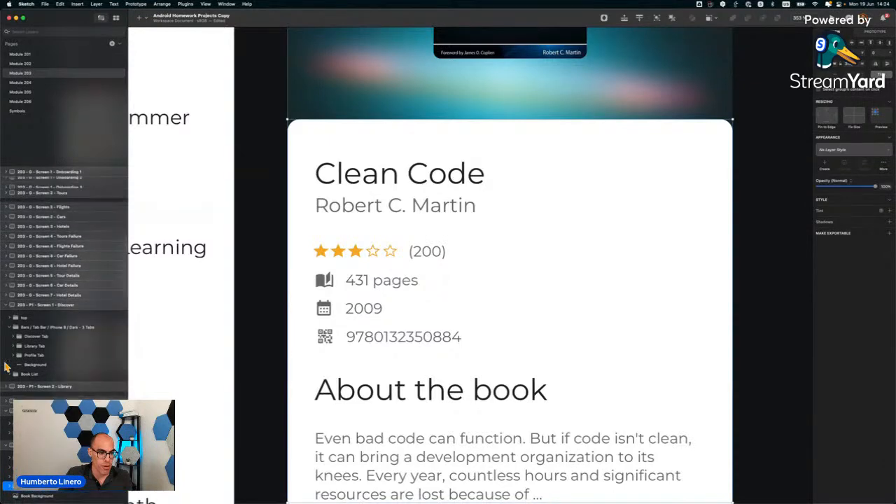
left_click(5, 310)
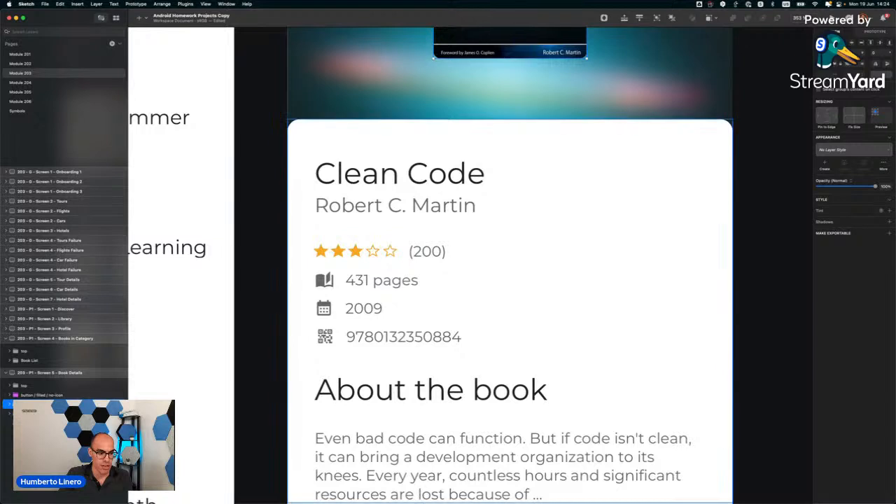
left_click(9, 415)
scroll(13, 448, "down", 2)
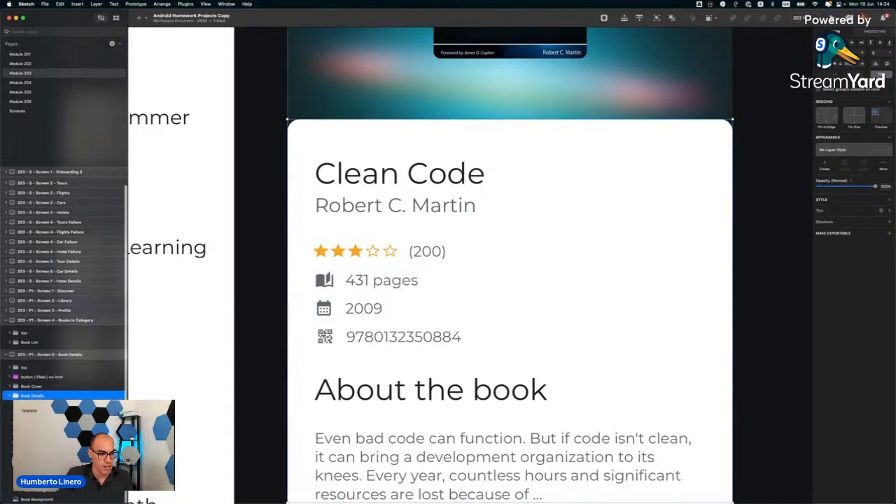
scroll(13, 461, "up", 2)
Make the QR code icon beside the ISBN exportable in SVG format.
left_click(14, 471)
left_click(25, 480)
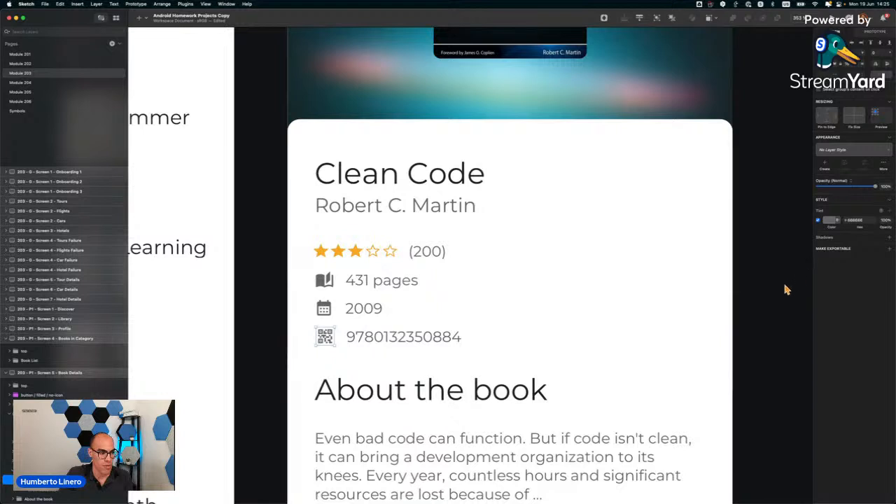
left_click(888, 252)
left_click(874, 284)
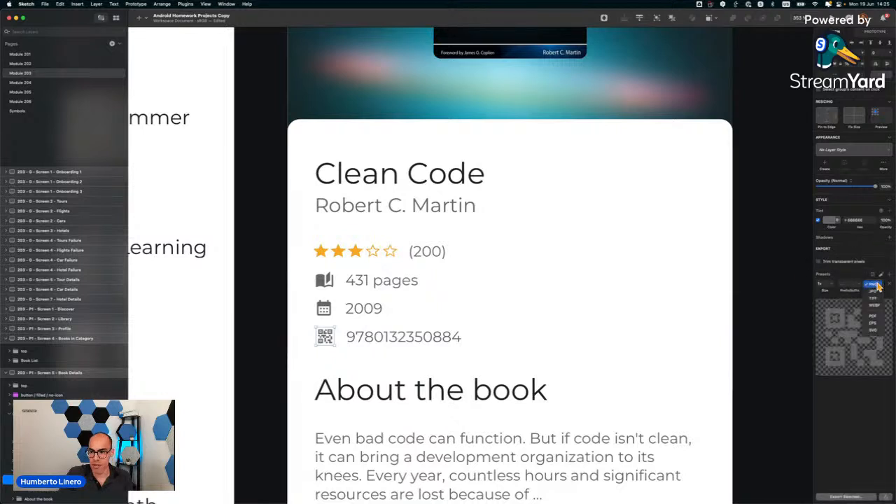
left_click(874, 334)
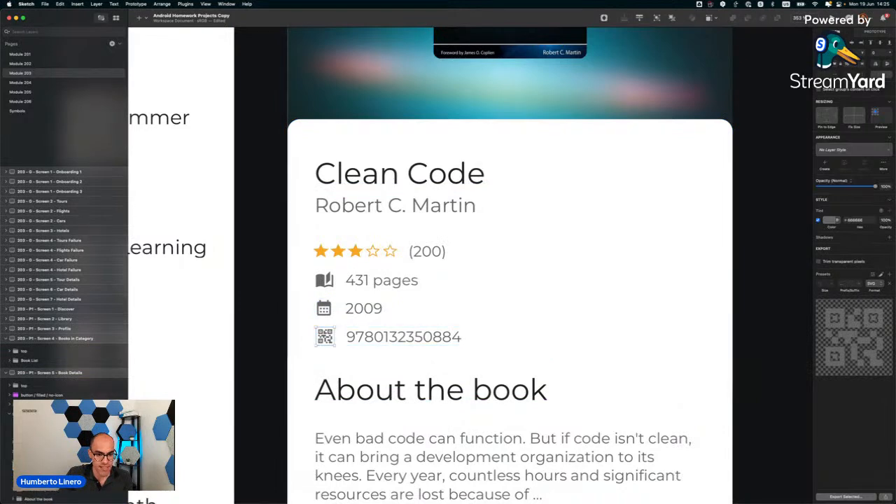
Make the calendar icon beside the publication year exportable in SVG format.
left_click(324, 308)
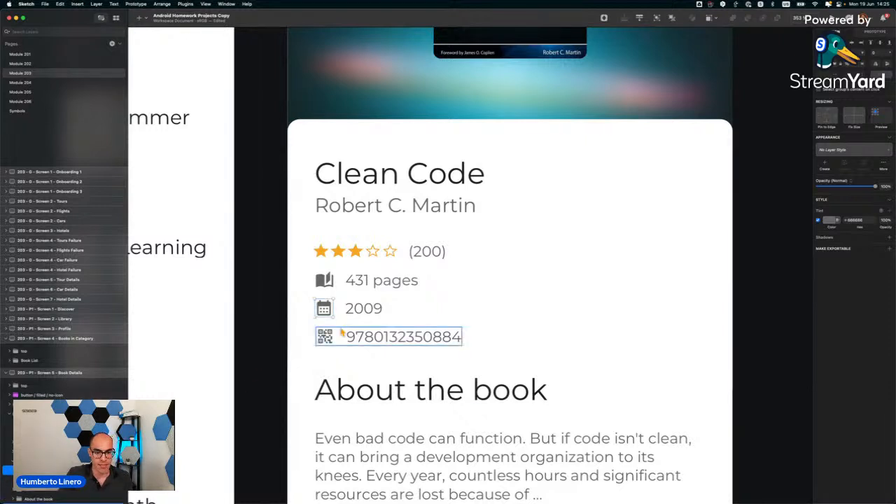
left_click(889, 249)
left_click(877, 284)
left_click(874, 334)
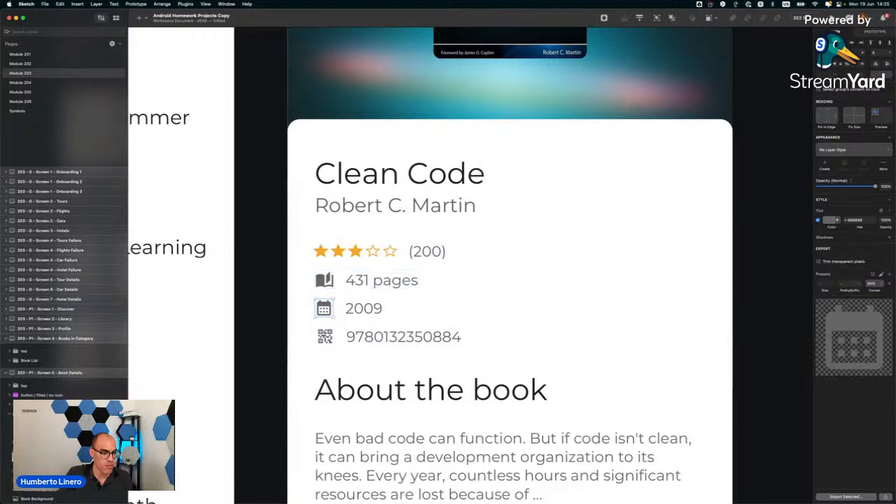
Make the open-book icon beside the page count exportable in SVG format.
left_click(324, 280)
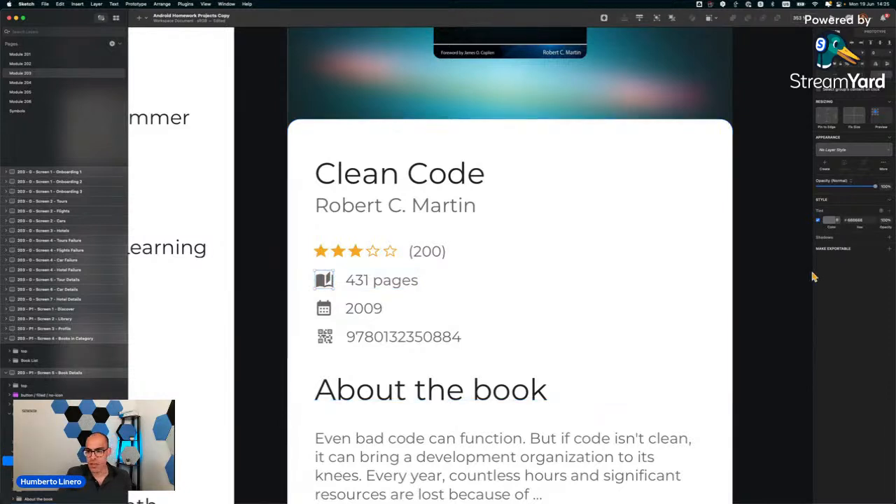
left_click(890, 250)
left_click(872, 284)
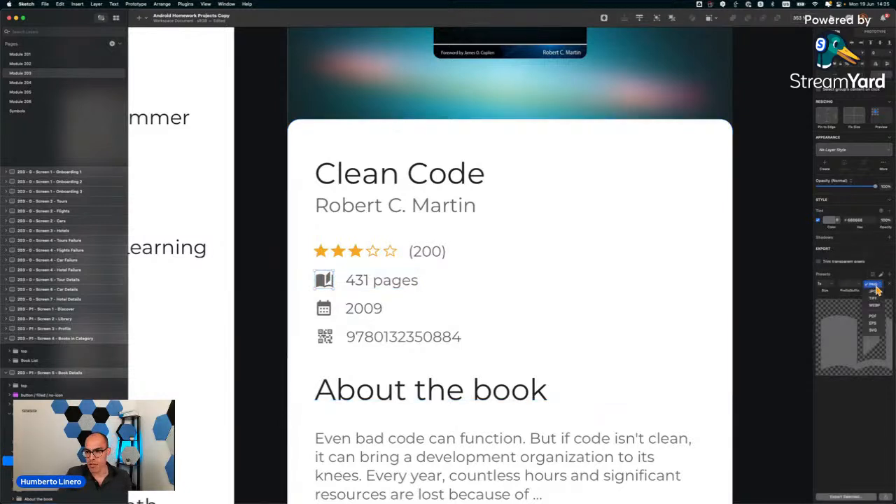
left_click(874, 325)
left_click(879, 287)
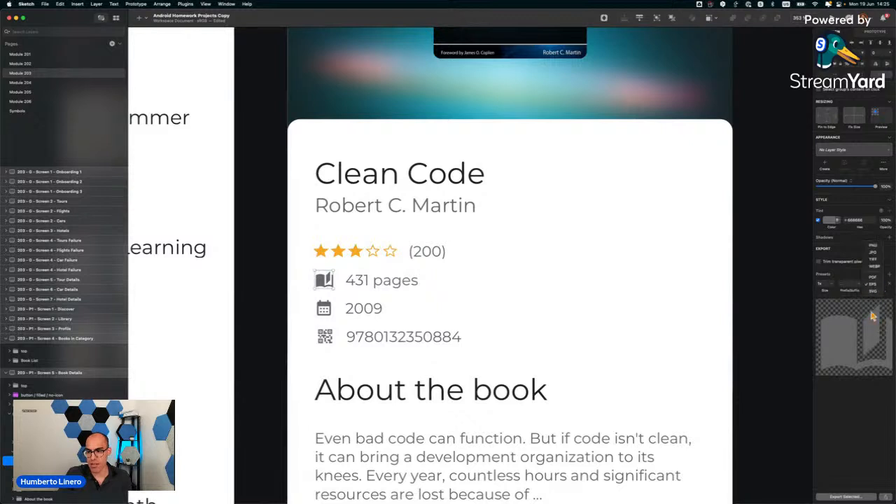
left_click(875, 297)
left_click(745, 371)
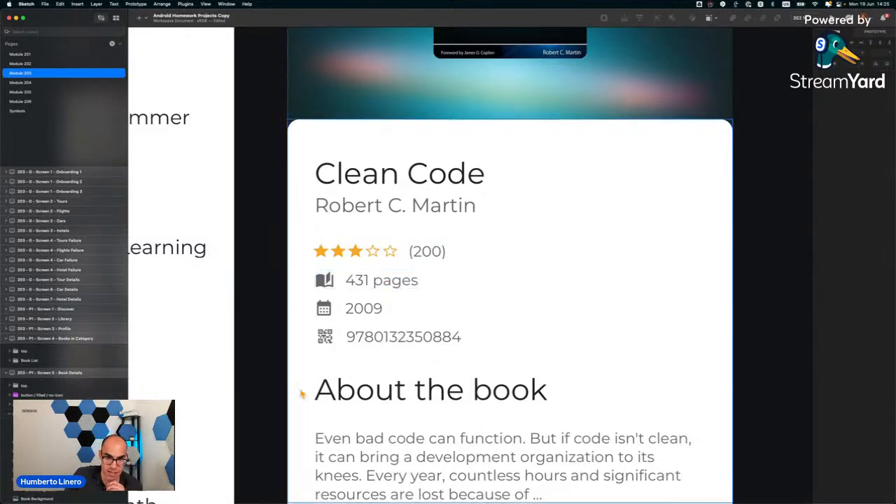
Review the Book Details artboard and the other P1 screens for remaining work.
scroll(302, 395, "down", 3)
scroll(302, 394, "down", 2)
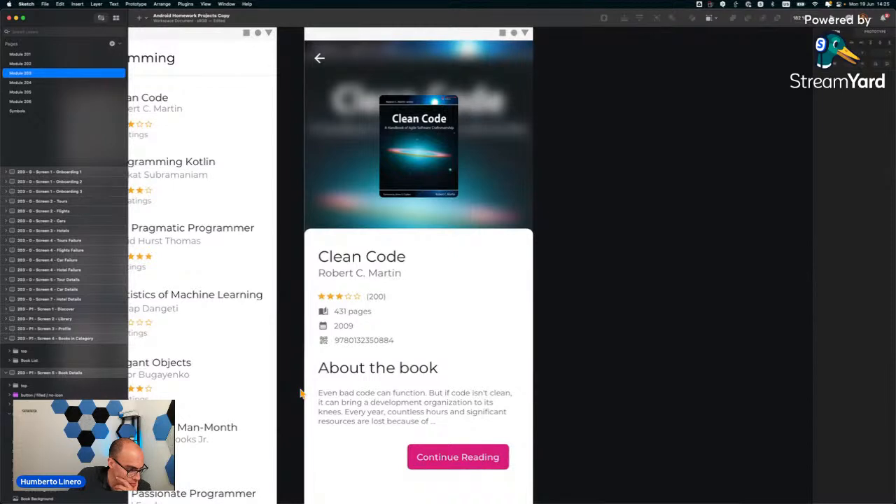
scroll(302, 394, "down", 3)
scroll(302, 395, "left", 2)
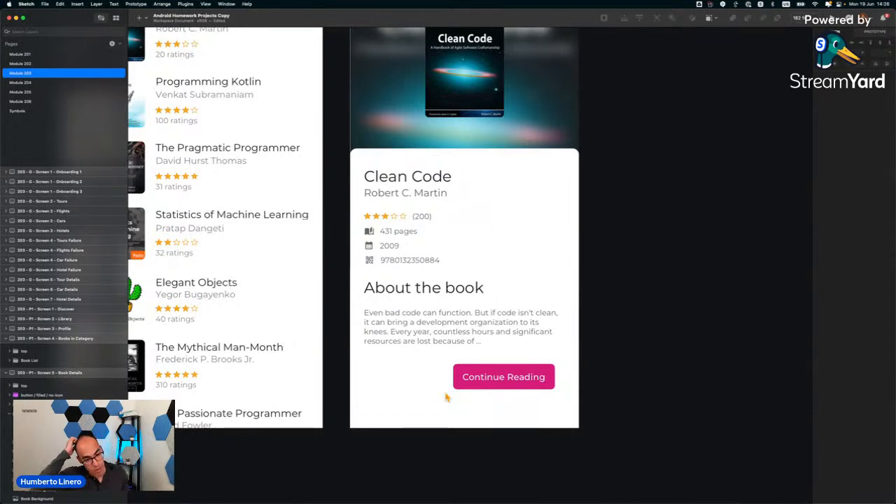
scroll(446, 397, "down", 5)
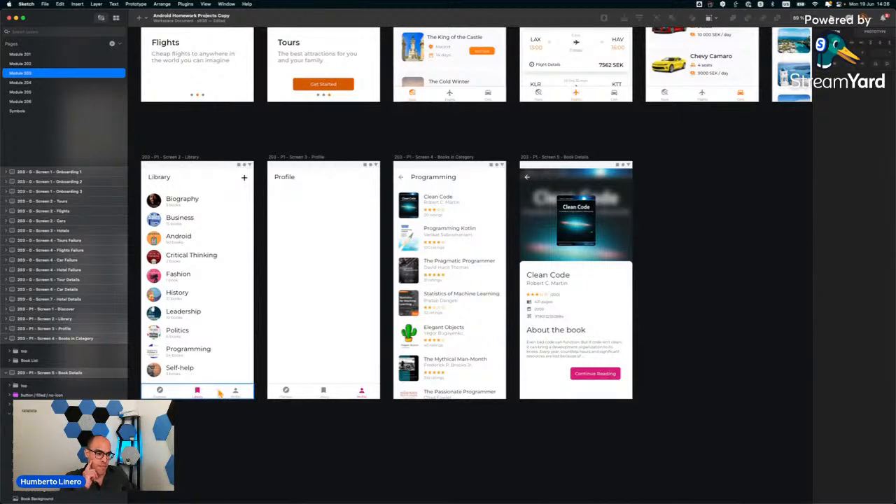
scroll(220, 393, "down", 3)
scroll(186, 381, "left", 2)
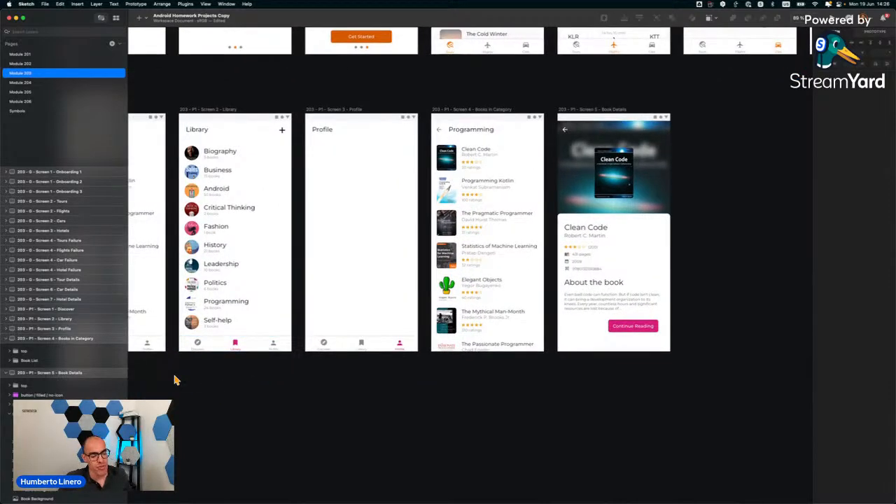
scroll(176, 380, "up", 5)
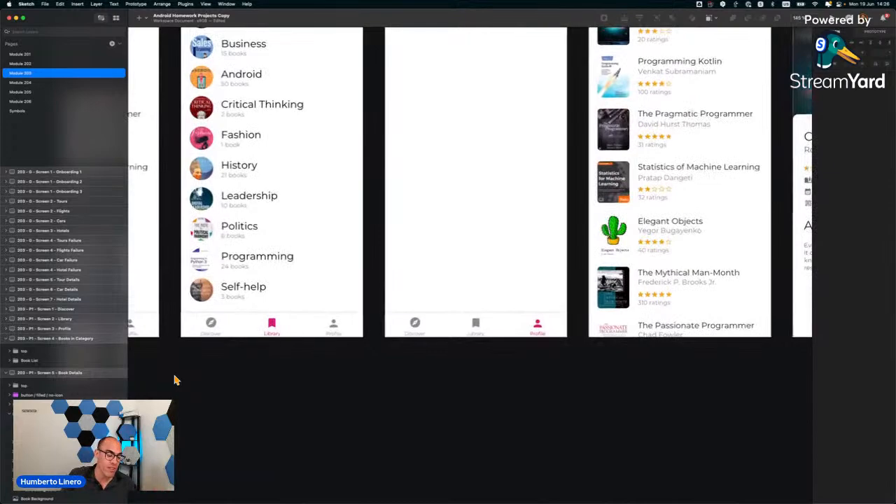
Review the Discover, Library, Profile and Books in Category screens, comparing their lists and tab bars.
scroll(250, 370, "down", 3)
scroll(581, 238, "down", 3)
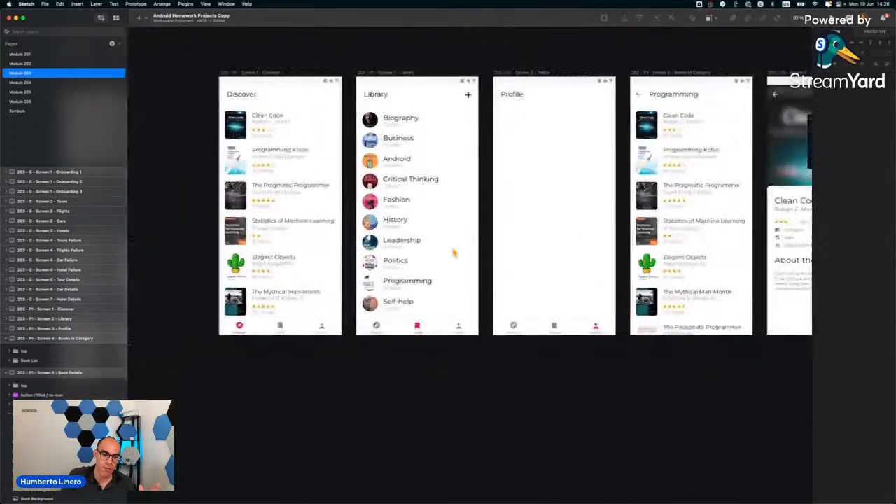
scroll(318, 340, "up", 5)
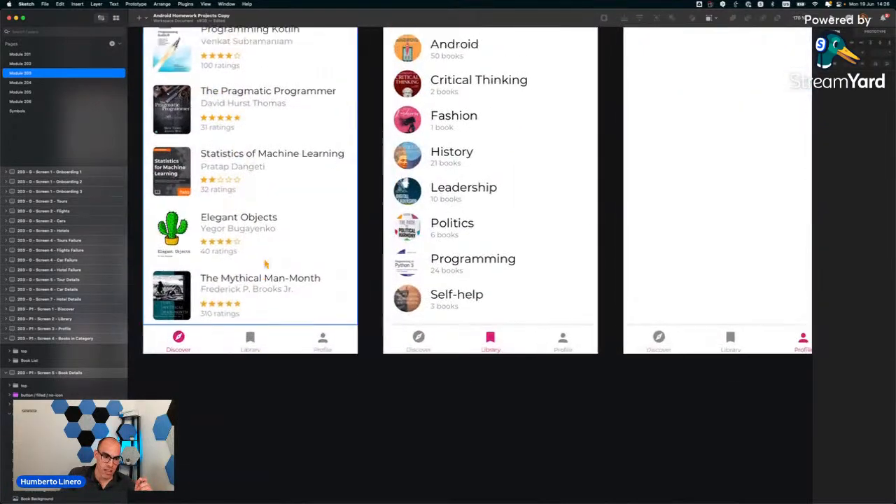
scroll(197, 171, "down", 2)
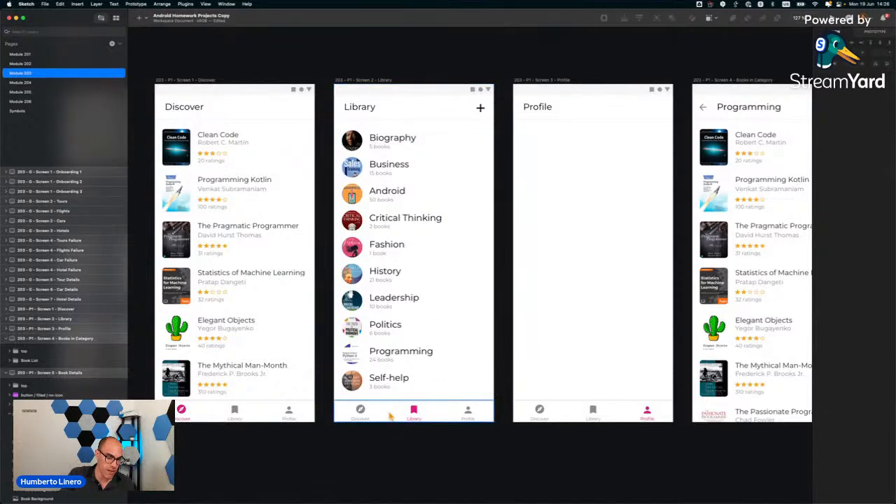
scroll(392, 399, "right", 5)
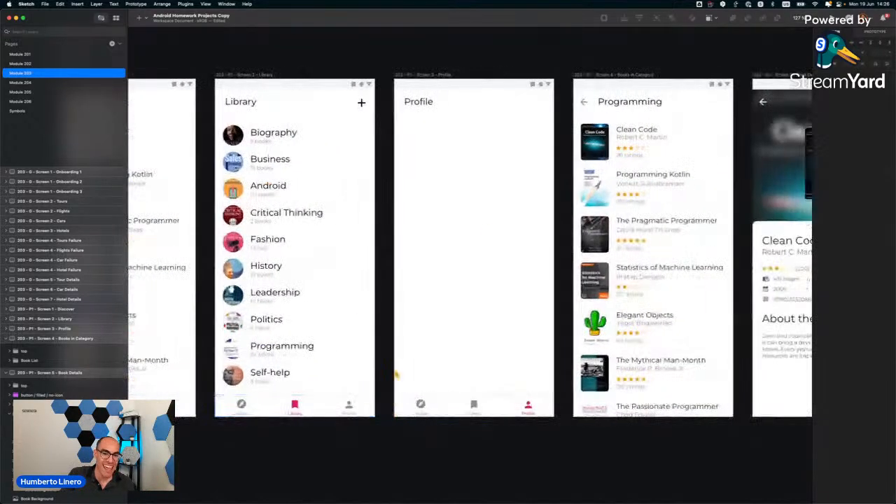
left_click(427, 74)
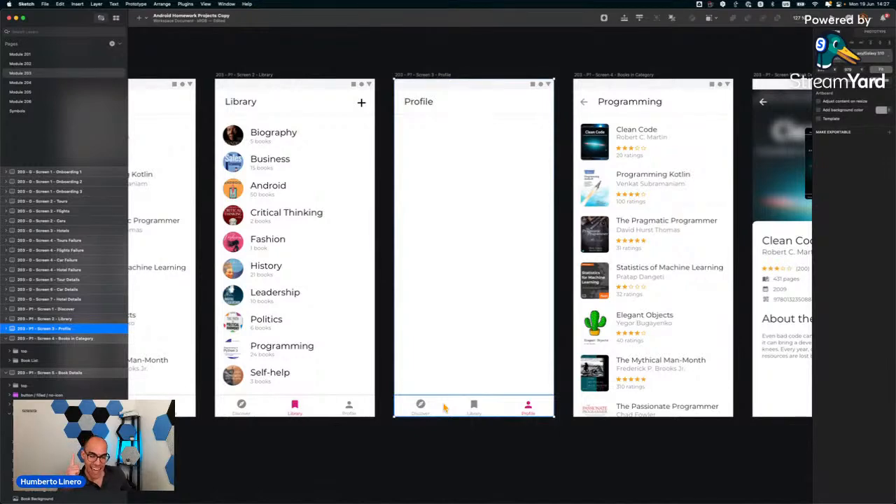
scroll(444, 408, "left", 10)
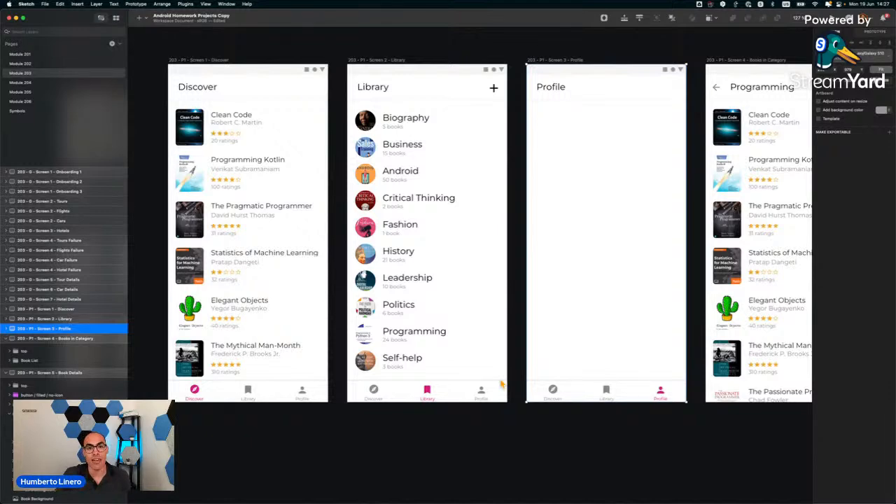
scroll(502, 384, "down", 5)
scroll(558, 300, "up", 3)
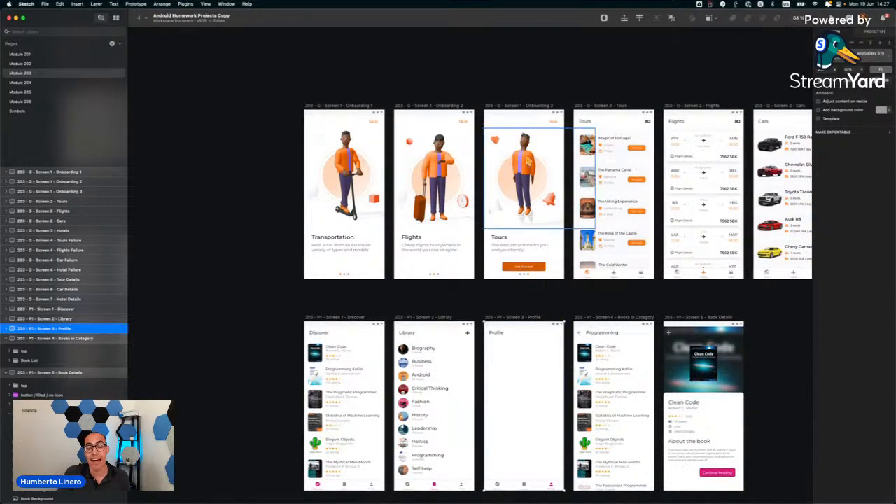
scroll(348, 260, "down", 6)
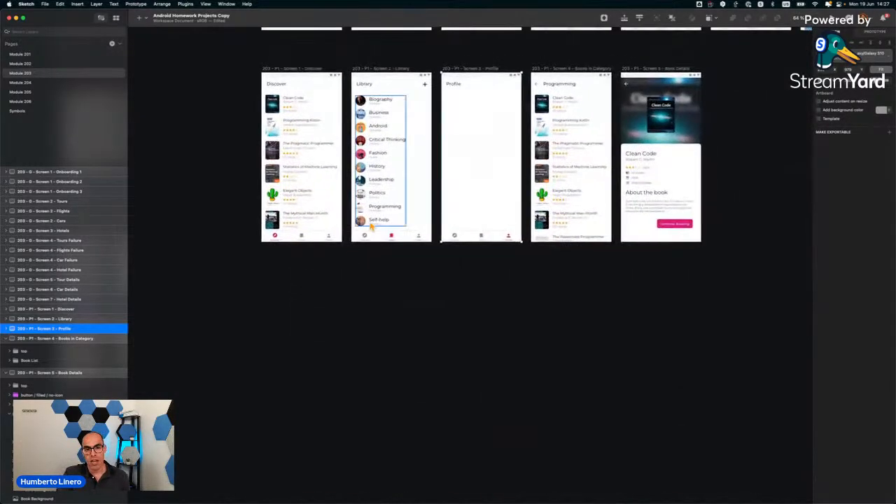
scroll(371, 224, "up", 5)
scroll(371, 225, "up", 4)
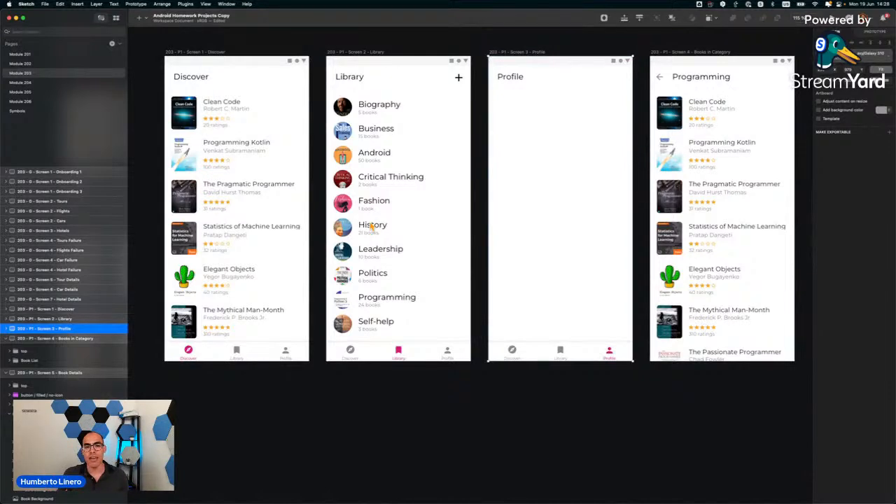
scroll(371, 225, "up", 6)
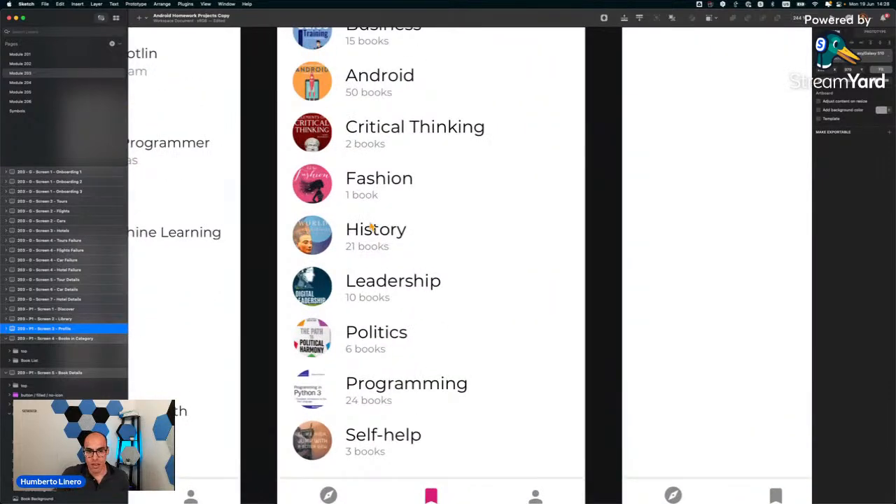
scroll(371, 228, "down", 6)
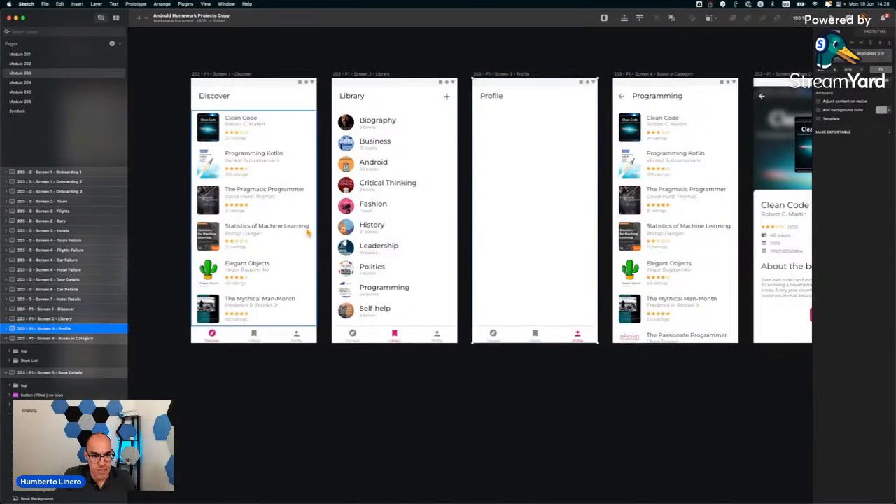
Check the text size of a book title on the Discover screen and set the Library screen's History category name to size 16.
scroll(306, 233, "up", 5)
left_click(276, 228)
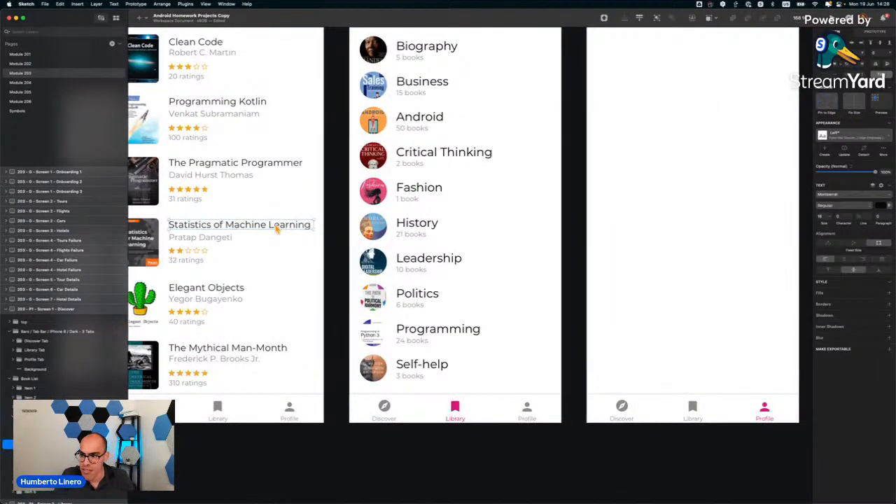
left_click(426, 222)
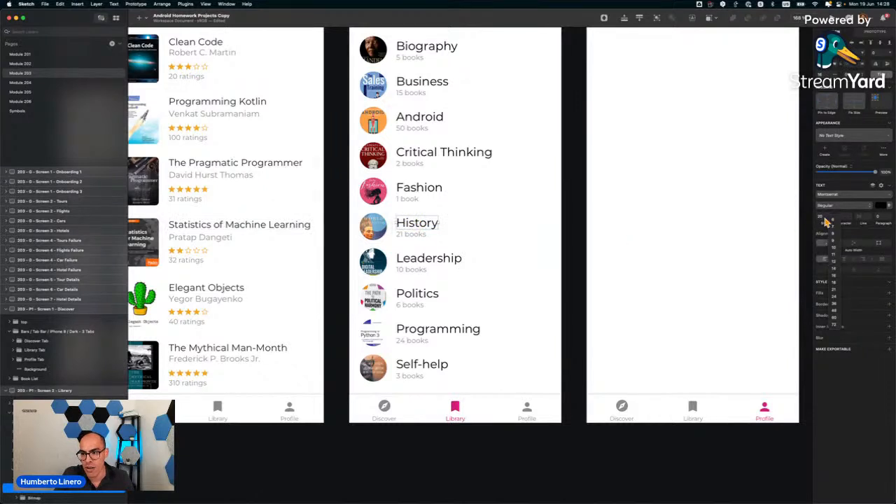
left_click(821, 217)
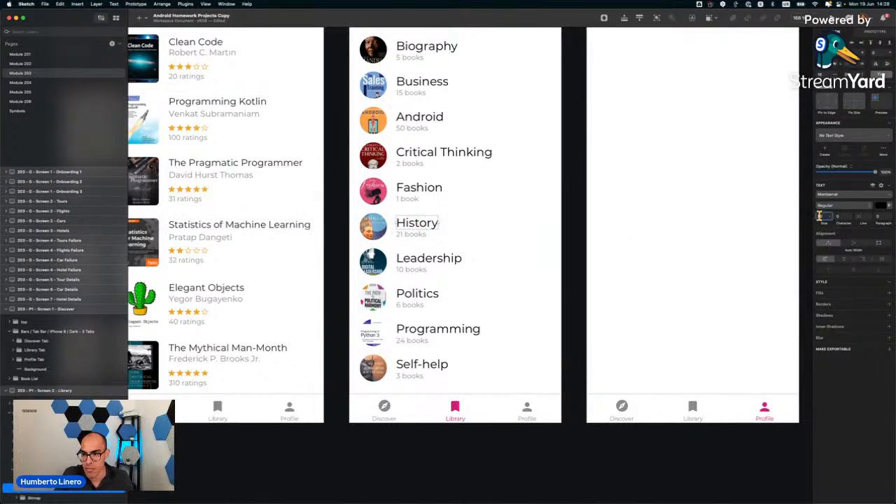
type("220")
key("Return")
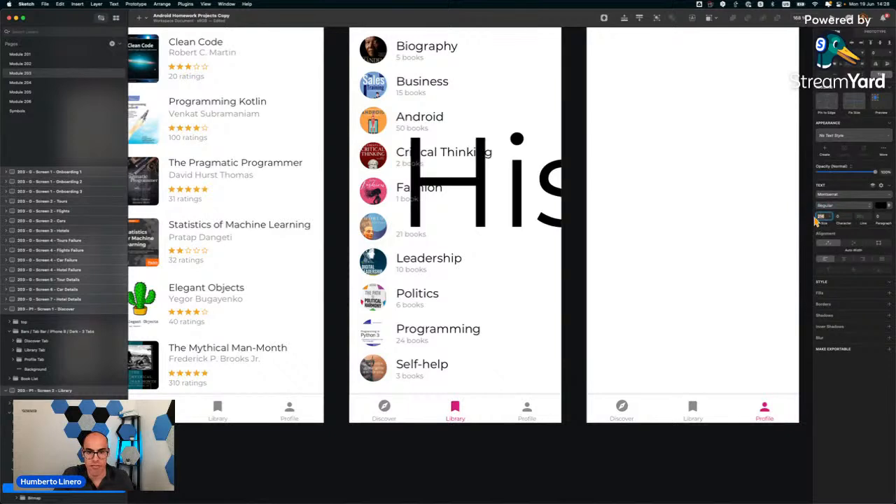
type("16")
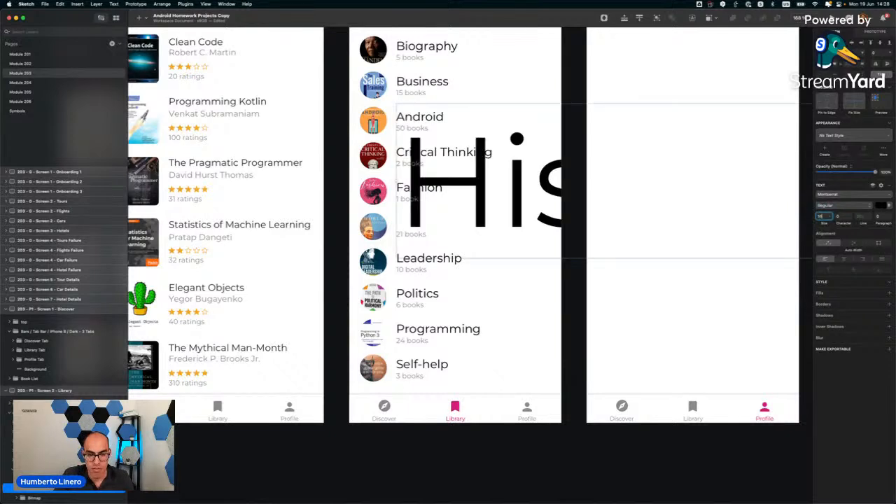
key("Return")
Set the Biography category name on the Library screen to font size 16.
scroll(567, 219, "up", 5)
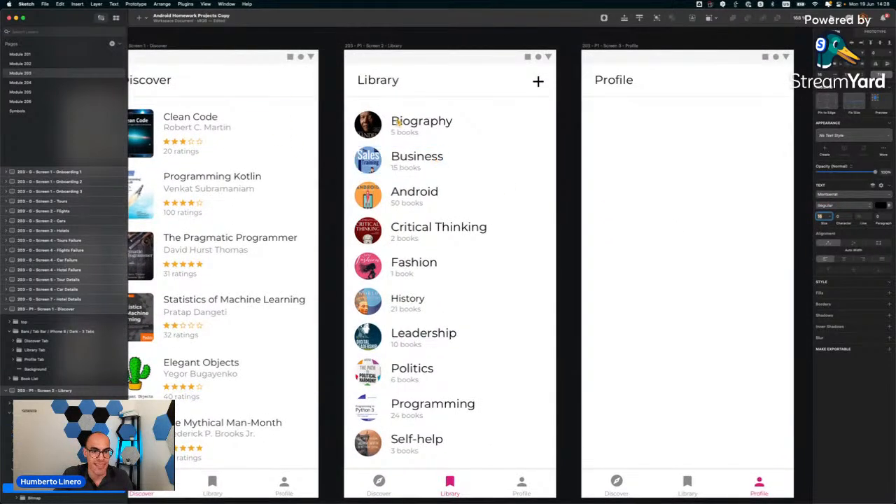
left_click(411, 124)
left_click(822, 218)
type("16")
key("Return")
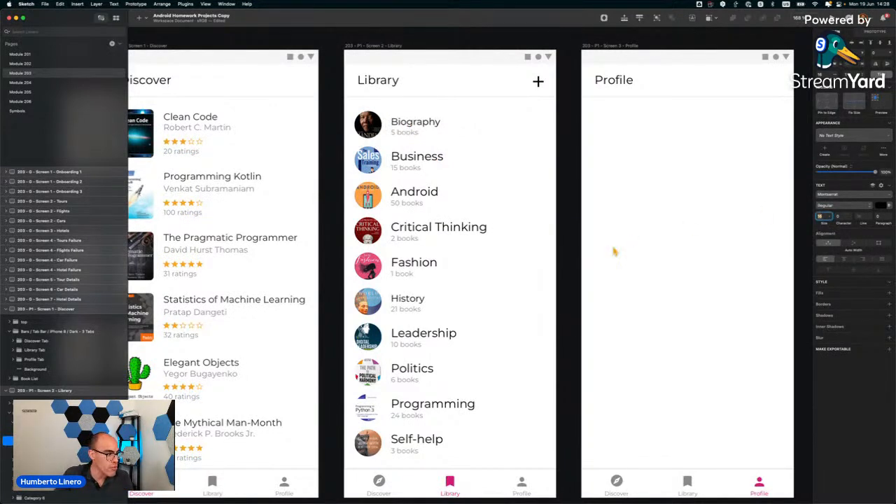
Set the Business and Android category names in the Library list to font size 16.
left_click(416, 158)
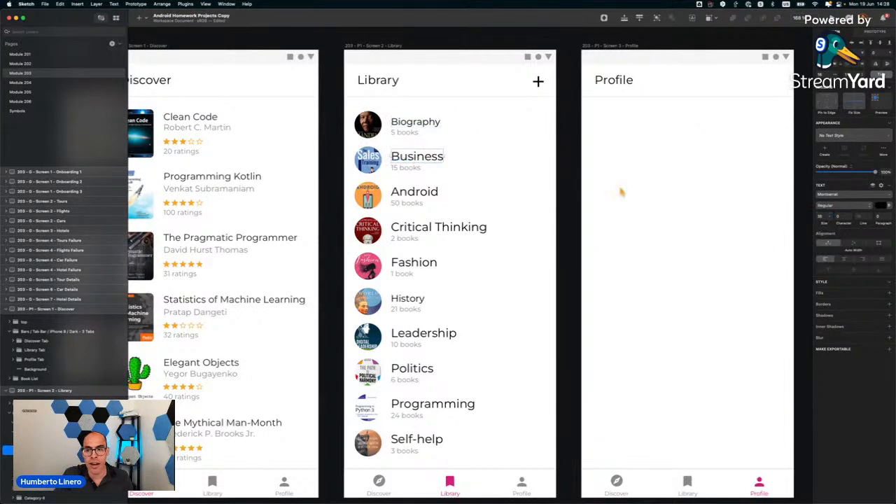
left_click(821, 217)
type("16")
key("Return")
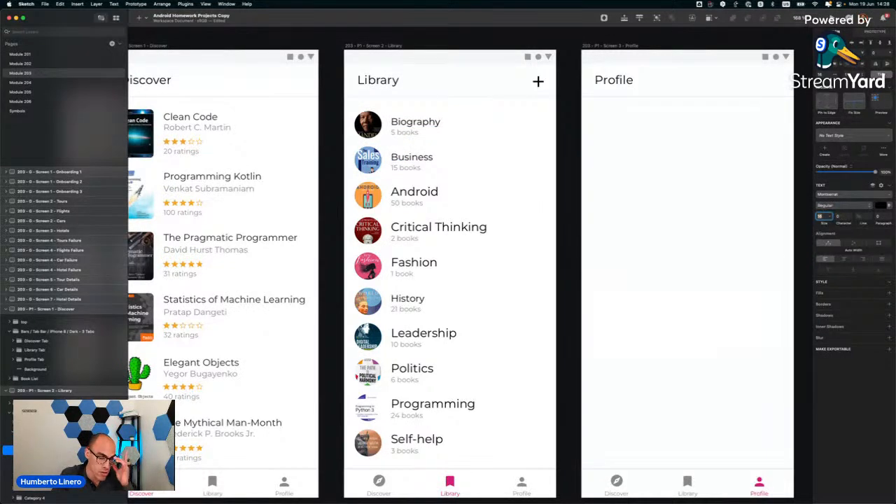
left_click(423, 197)
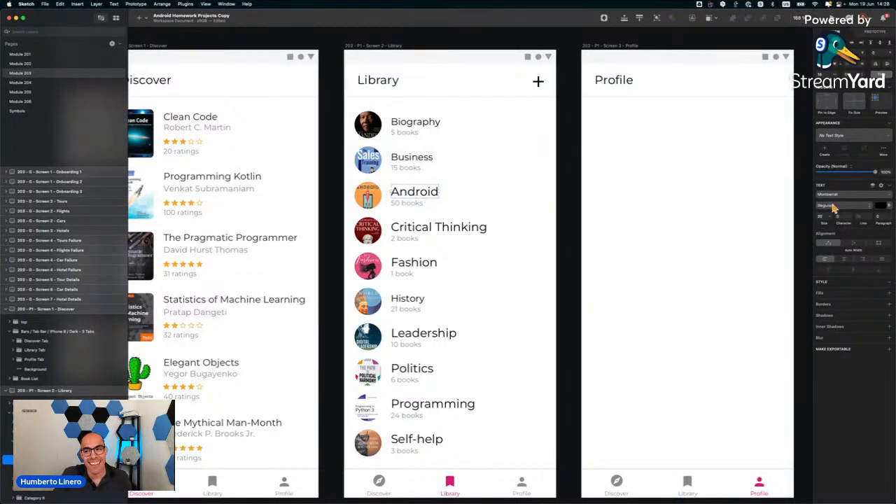
key("Return")
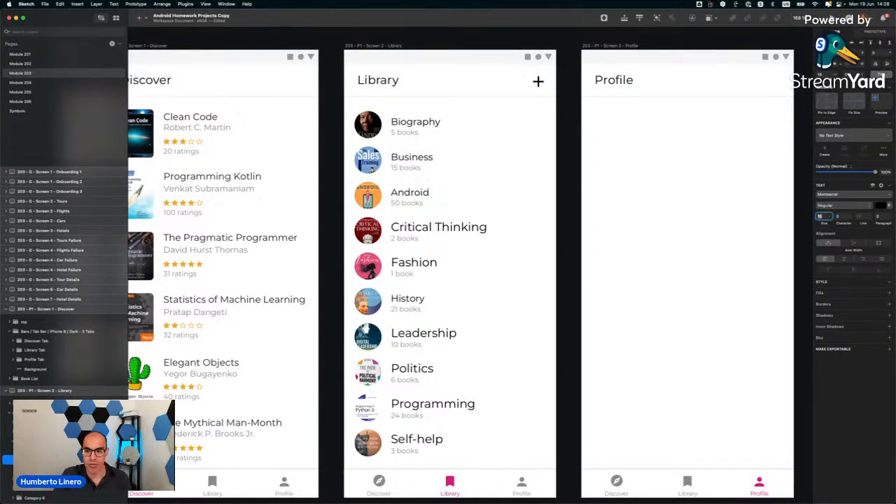
Reduce the Critical Thinking category name in the Library list to font size 16.
left_click(434, 235)
double_click(482, 229)
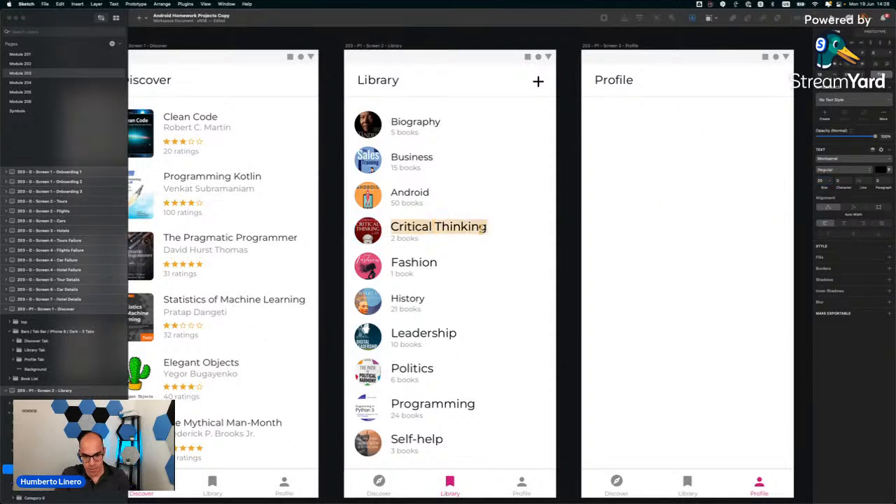
left_click(821, 180)
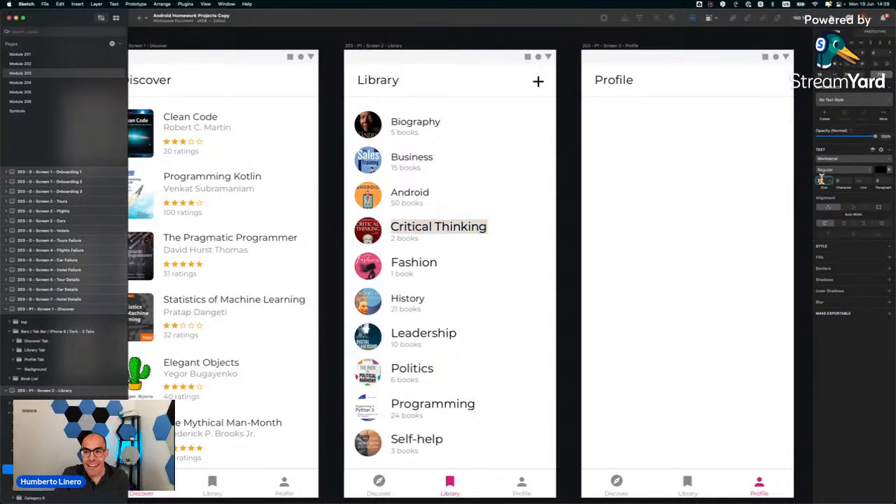
type("18")
key("Return")
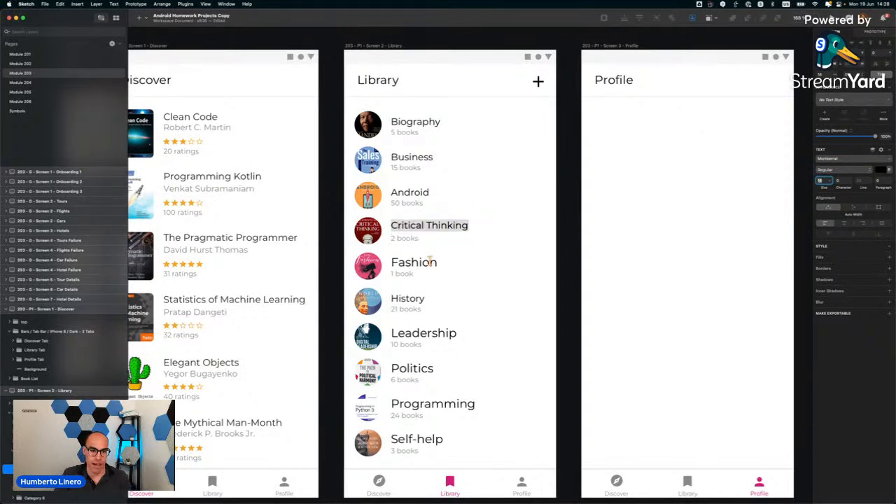
Set the Fashion category name in the Library list to font size 16.
left_click(404, 267)
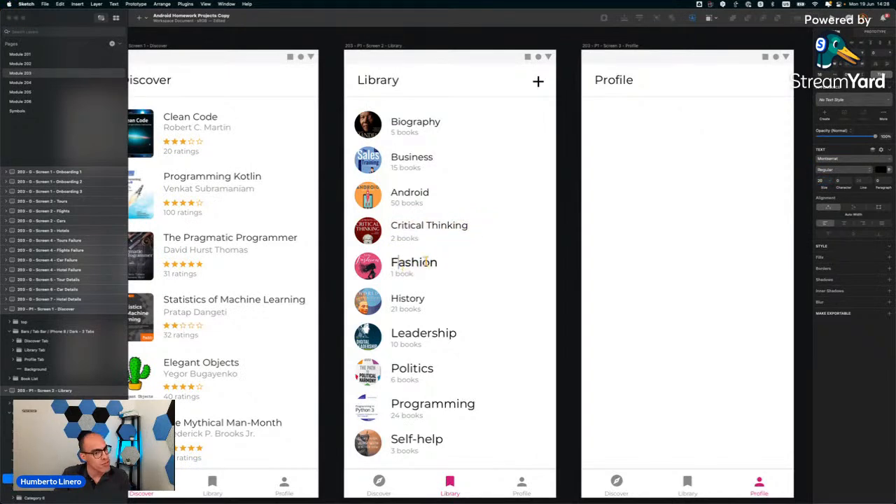
double_click(425, 262)
left_click(821, 181)
type("26")
key("Return")
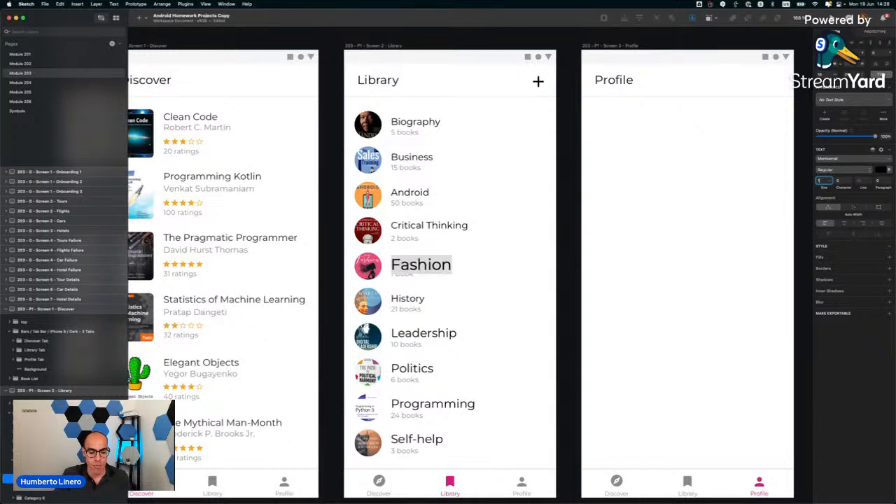
key("Return")
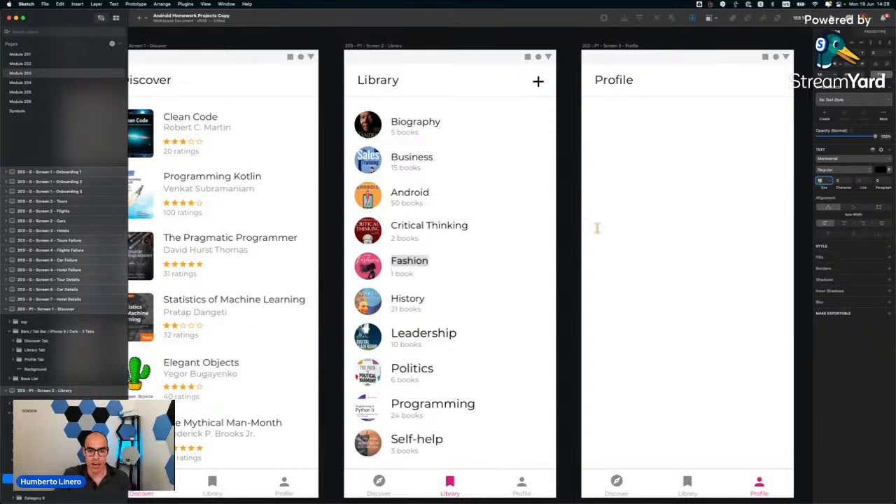
Set the Leadership category name in the Library list to font size 16.
left_click(411, 301)
left_click(422, 334)
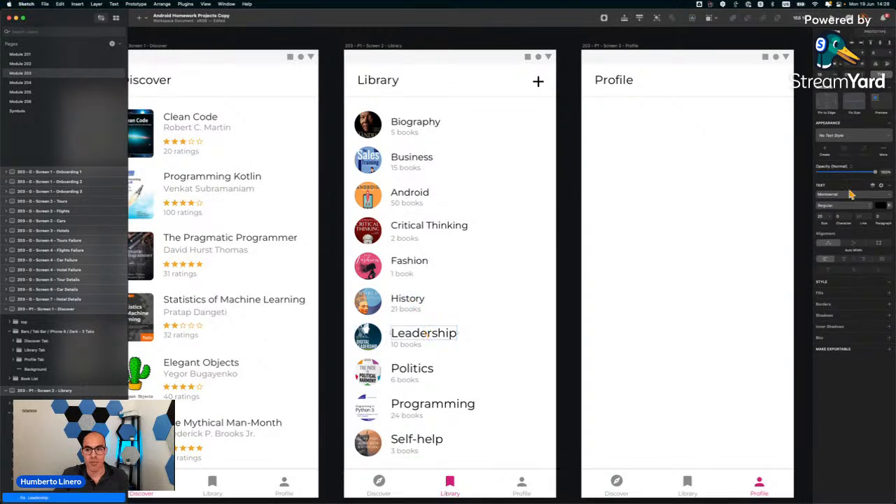
left_click(823, 217)
type("16")
key("Return")
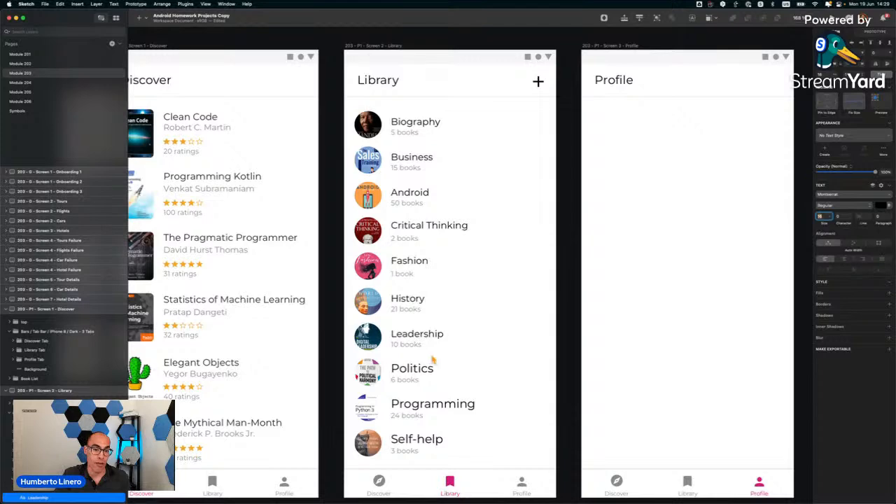
Set the Politics category name in the Library list to font size 16.
left_click(420, 369)
left_click(824, 218)
key("BackSpace")
type("16")
key("Return")
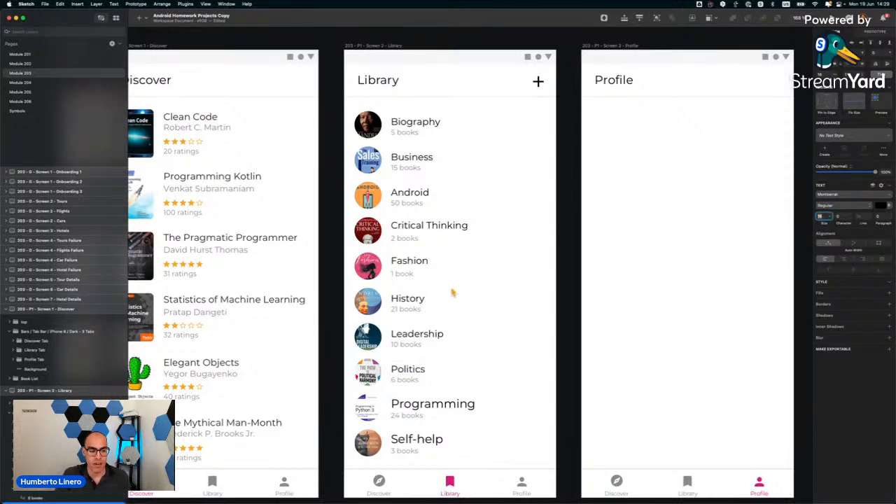
Set the Programming category name in the Library list to font size 16.
left_click(423, 409)
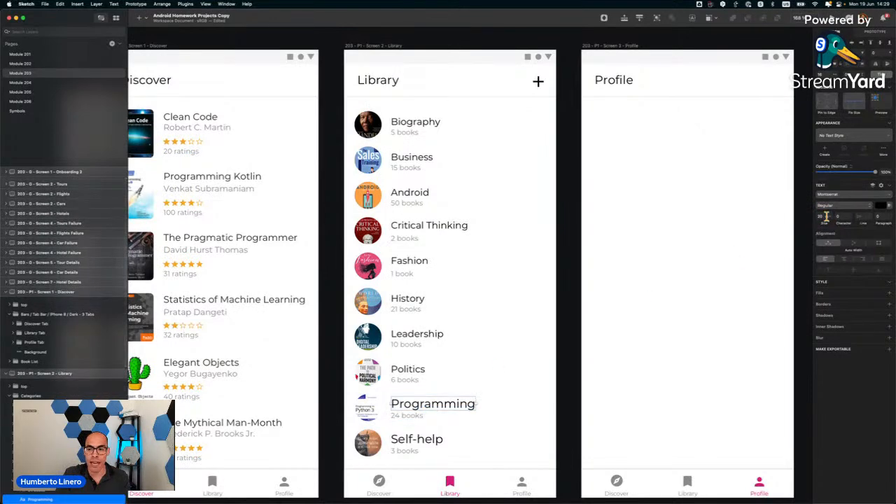
type("6")
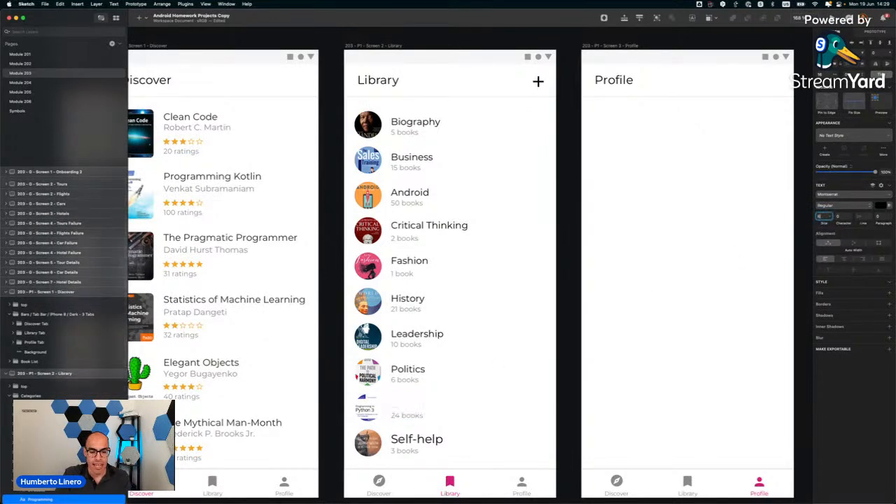
type("16")
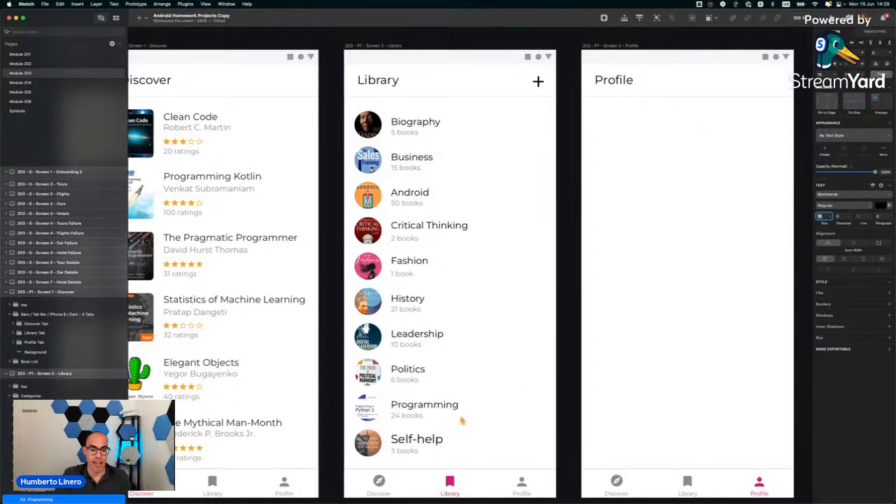
Set the Self-help category name at the end of the Library list to font size 16.
left_click(438, 434)
left_click(823, 217)
key("BackSpace")
type("6")
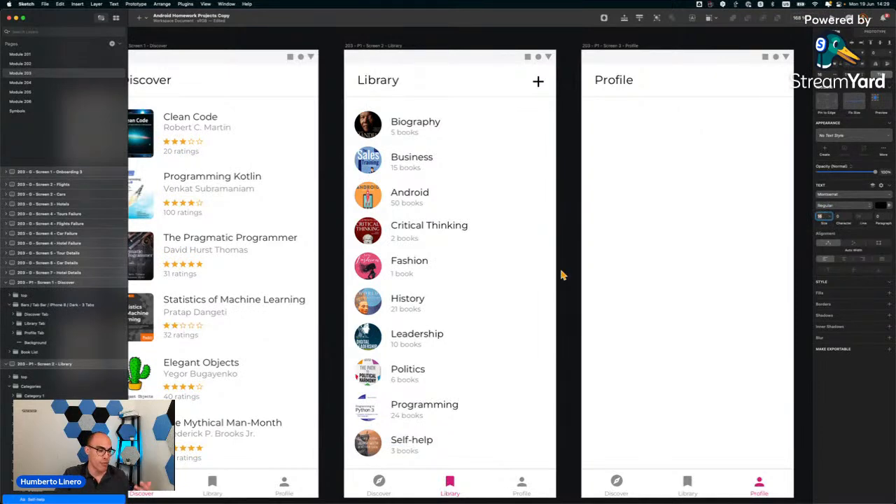
Review the Module 203 P1 screens from Discover through Book Details for consistent text sizes and complete content.
scroll(475, 274, "down", 5)
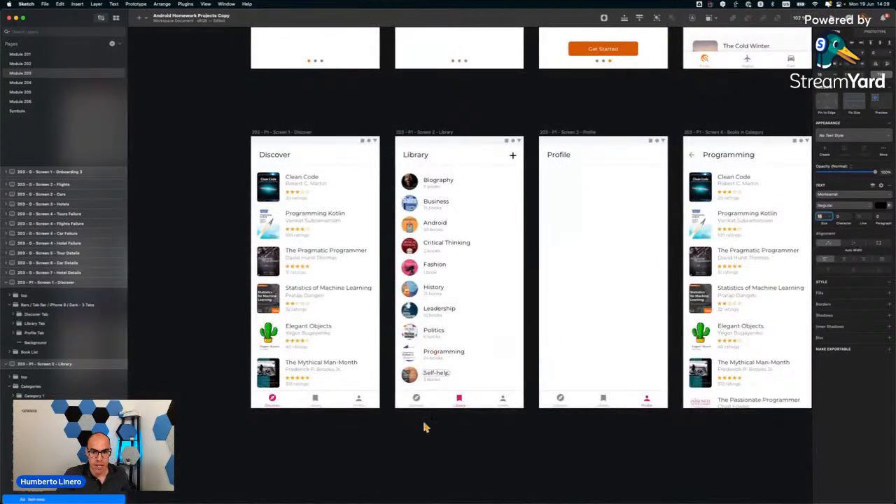
left_click(425, 418)
scroll(426, 427, "right", 1)
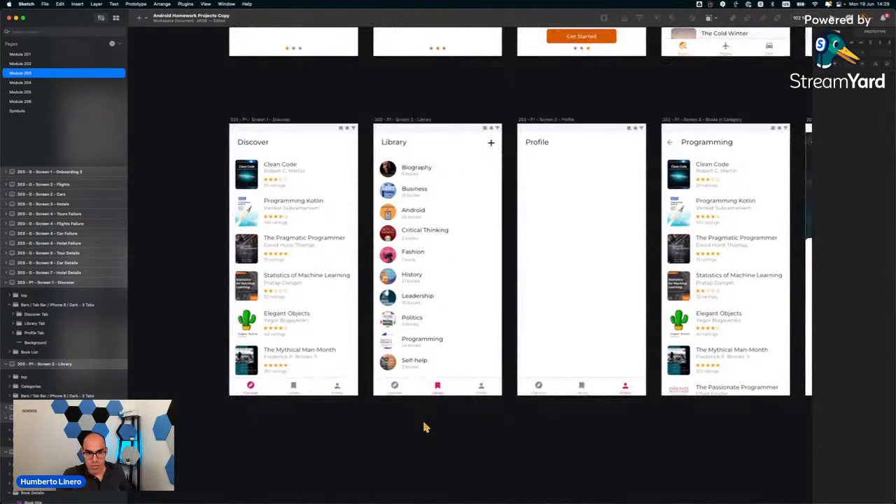
scroll(303, 318, "up", 5)
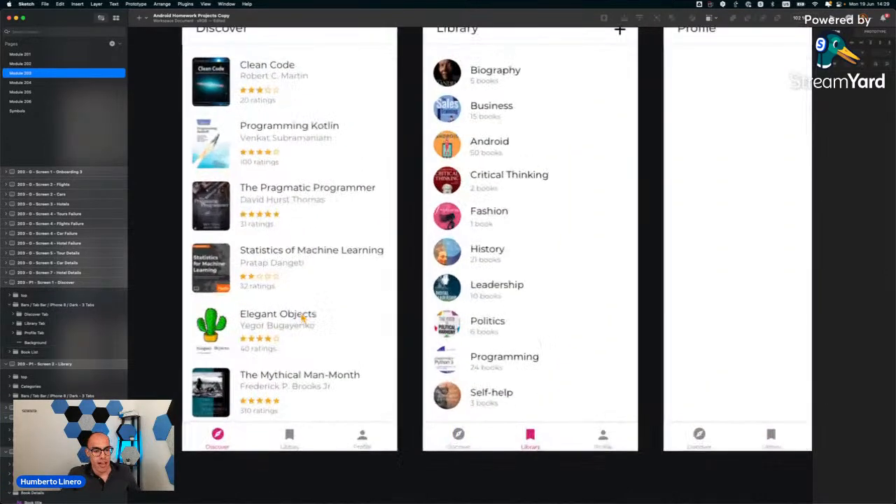
scroll(364, 334, "down", 3)
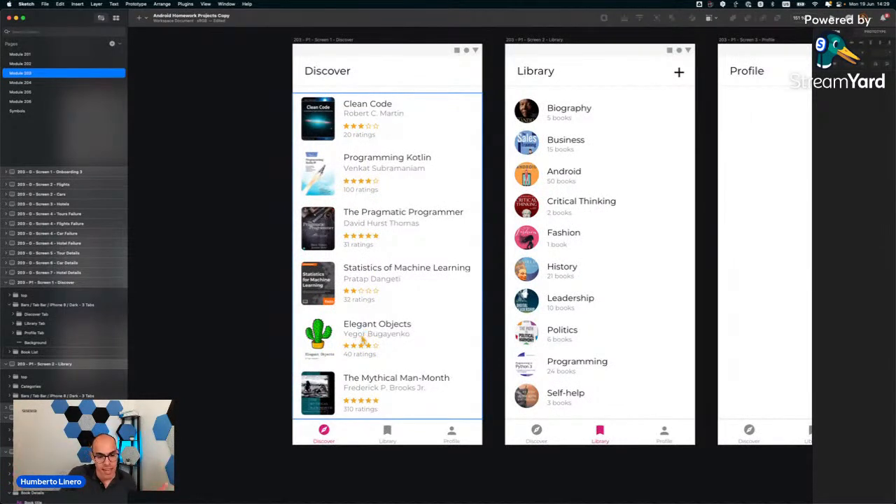
scroll(381, 378, "right", 5)
scroll(385, 382, "right", 3)
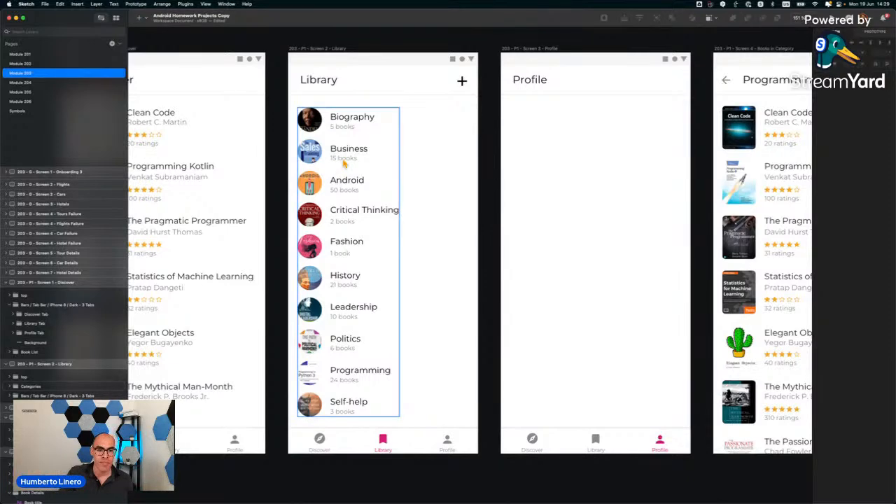
scroll(441, 441, "right", 4)
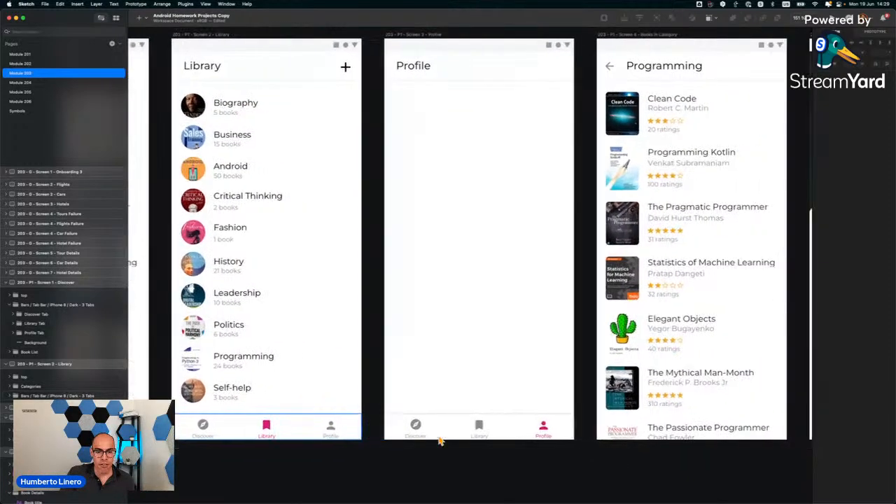
scroll(396, 322, "down", 5)
left_click_drag(395, 317, 333, 418)
scroll(354, 408, "up", 6)
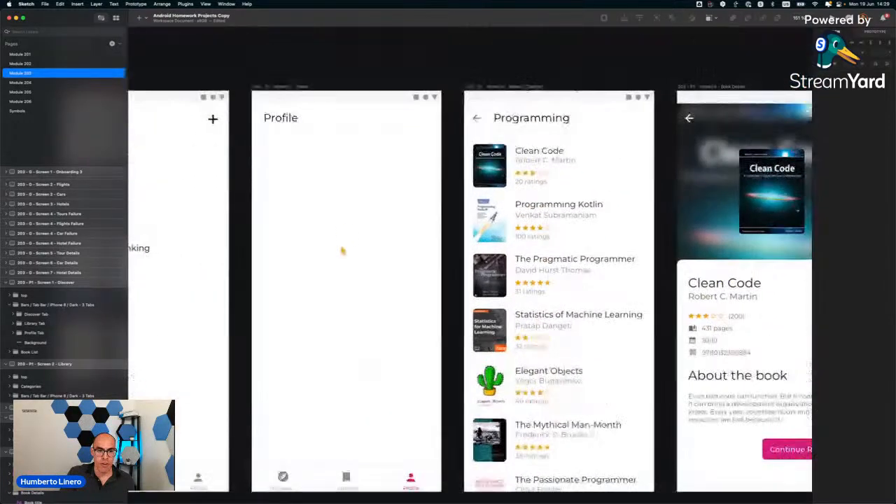
scroll(330, 306, "down", 2)
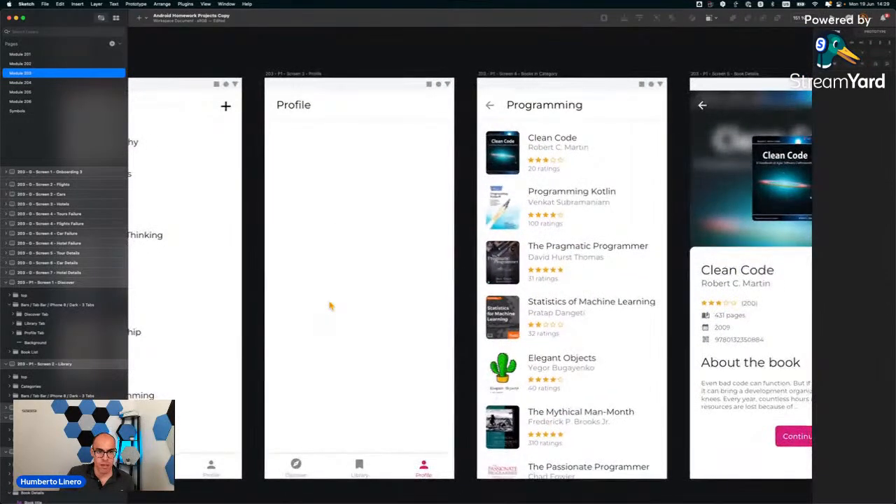
scroll(329, 306, "left", 10)
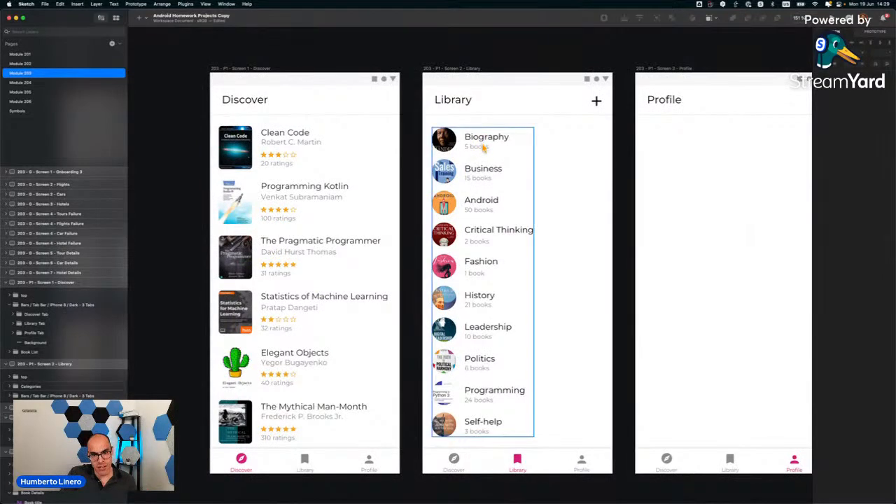
scroll(483, 146, "right", 12)
scroll(483, 149, "right", 1)
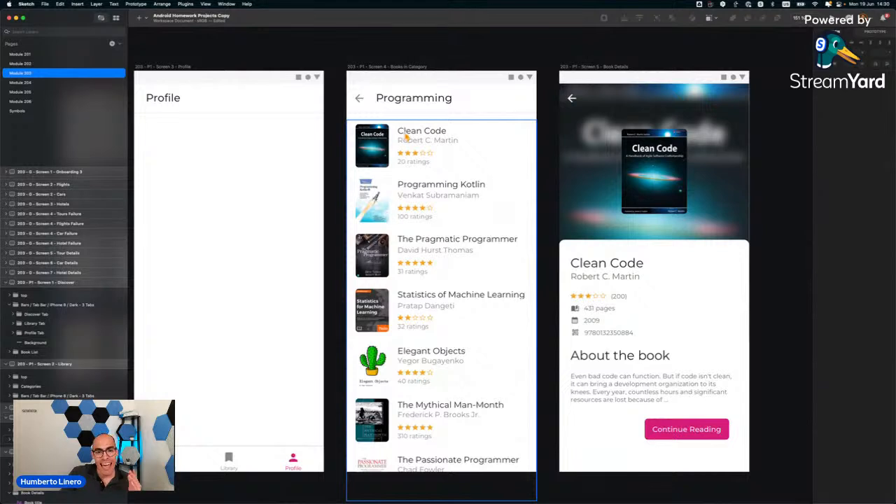
scroll(443, 158, "right", 6)
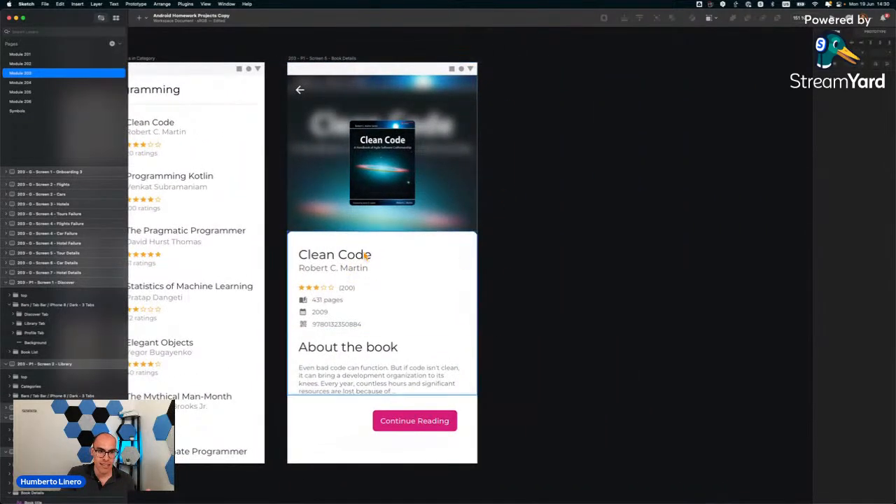
scroll(466, 210, "left", 10)
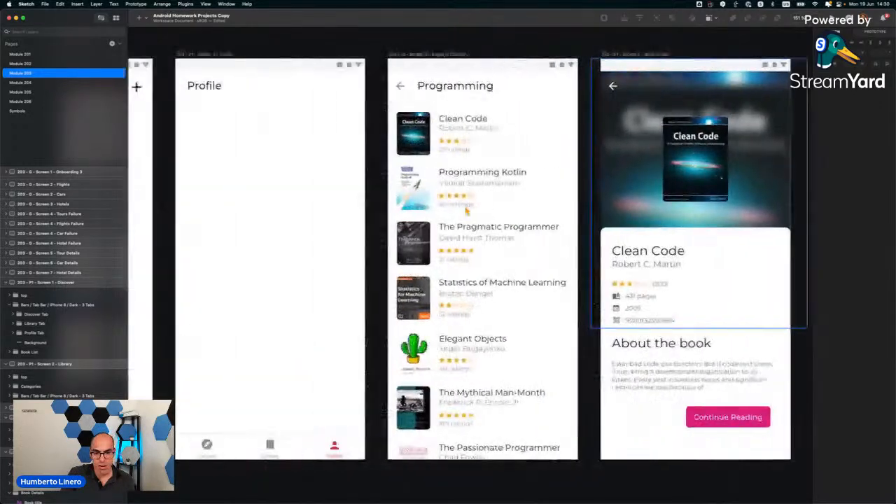
scroll(565, 319, "right", 5)
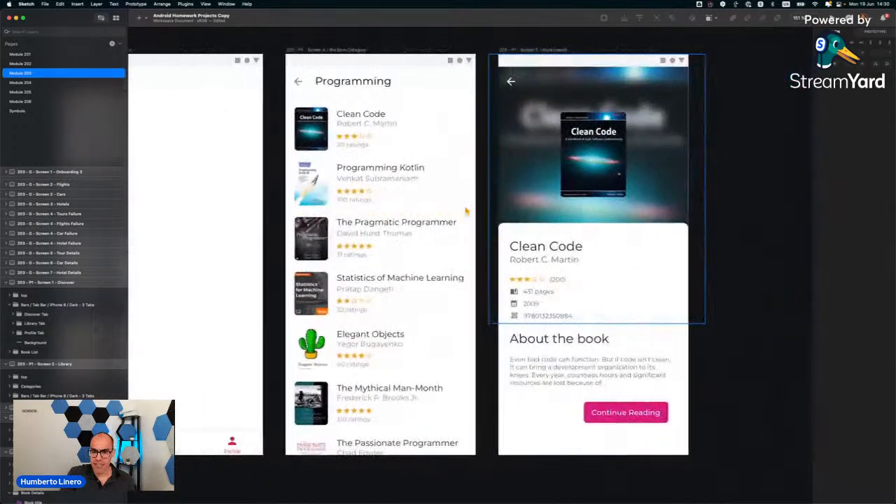
Set the description text under About the book on the Book Details screen to font size 14.
left_click(580, 367)
left_click(823, 218)
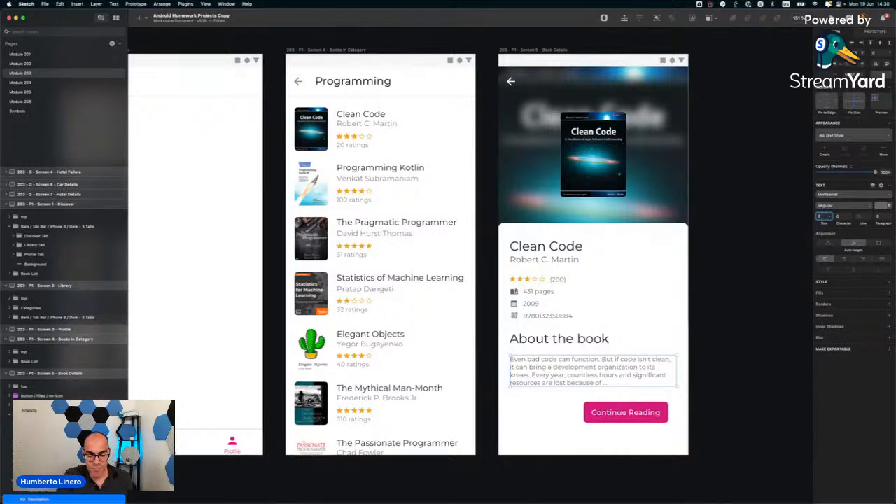
type("16")
key("Return")
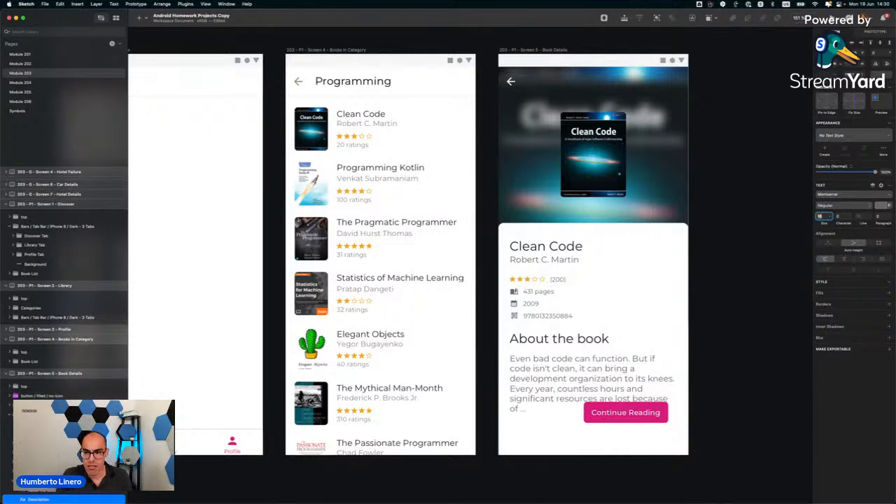
key("Down")
key("Down")
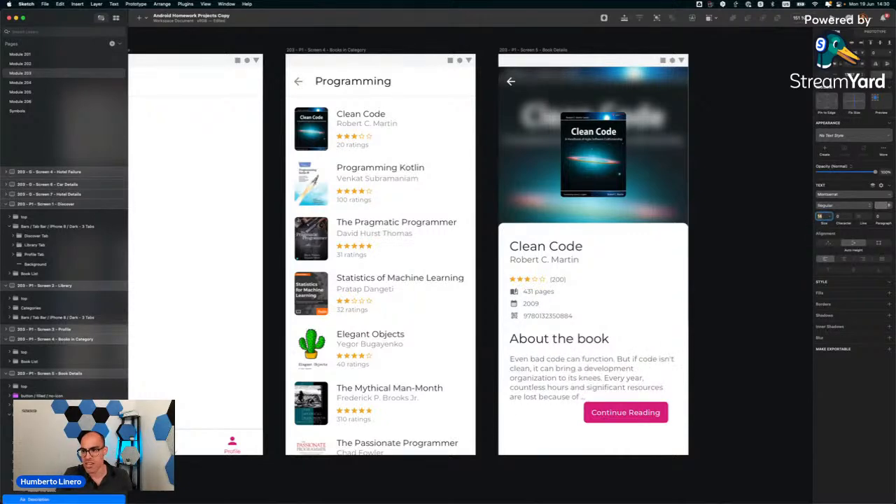
Move the Continue Reading button down slightly so it clears the book description on the Book Details screen.
left_click(639, 416)
key("shift+Down")
key("shift+Down")
key("shift+Down")
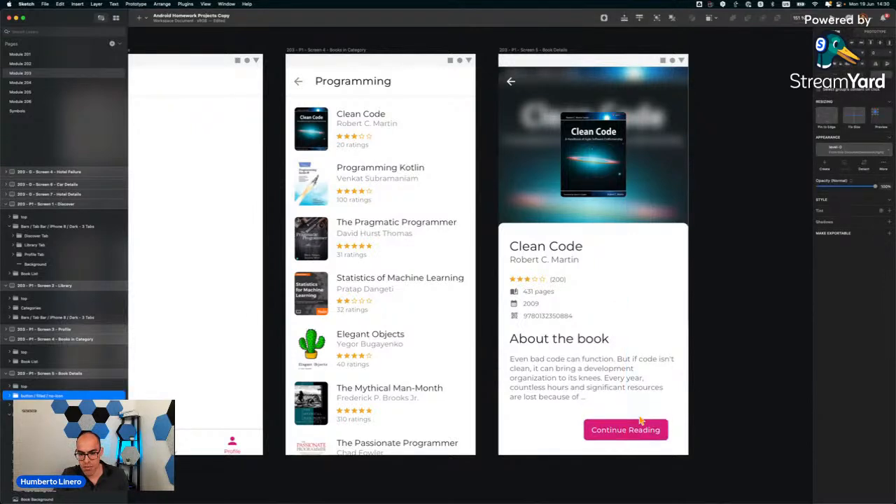
key("shift+Up")
left_click(729, 401)
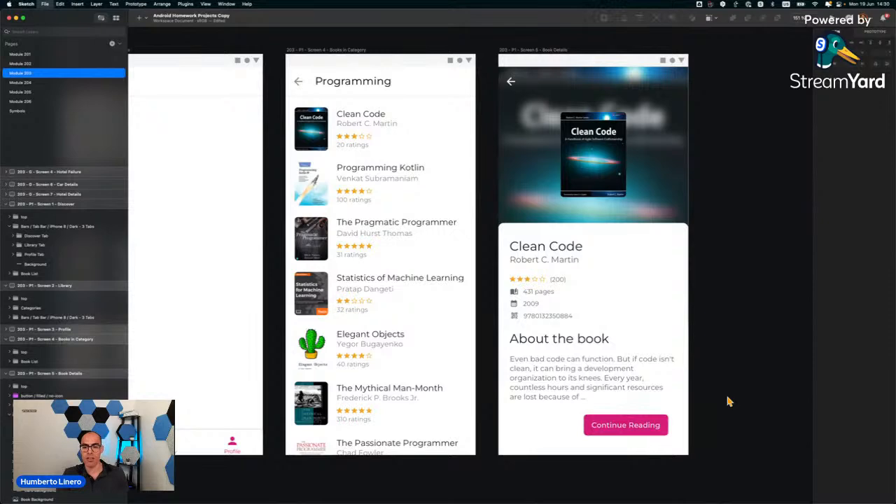
Compare the P1 screens with the Module 203 screens in the row above, including the failure and details screens.
scroll(728, 400, "down", 3)
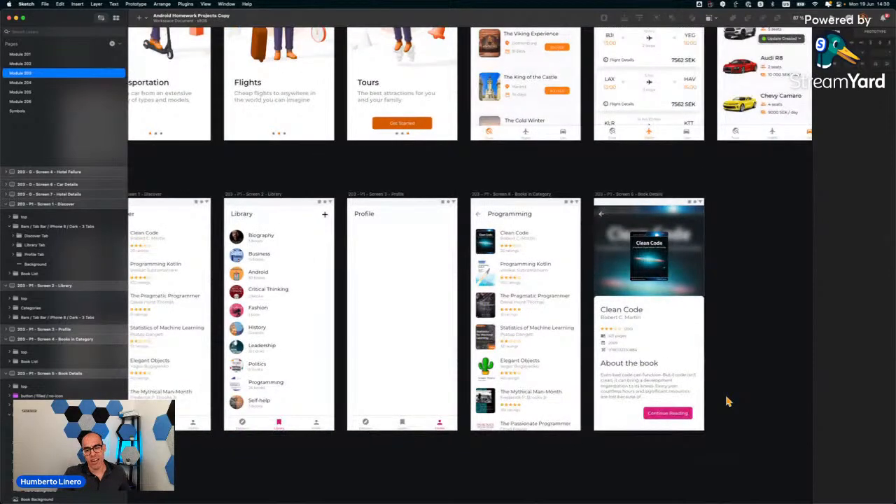
scroll(728, 400, "up", 3)
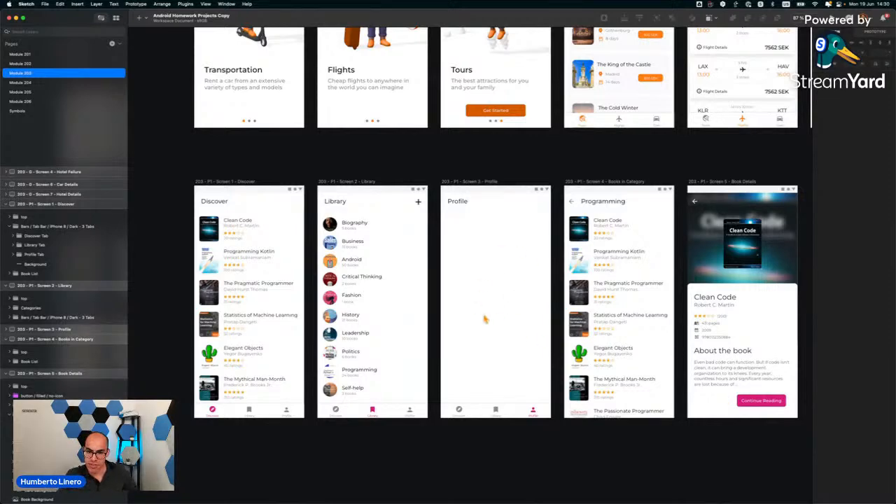
scroll(490, 298, "right", 3)
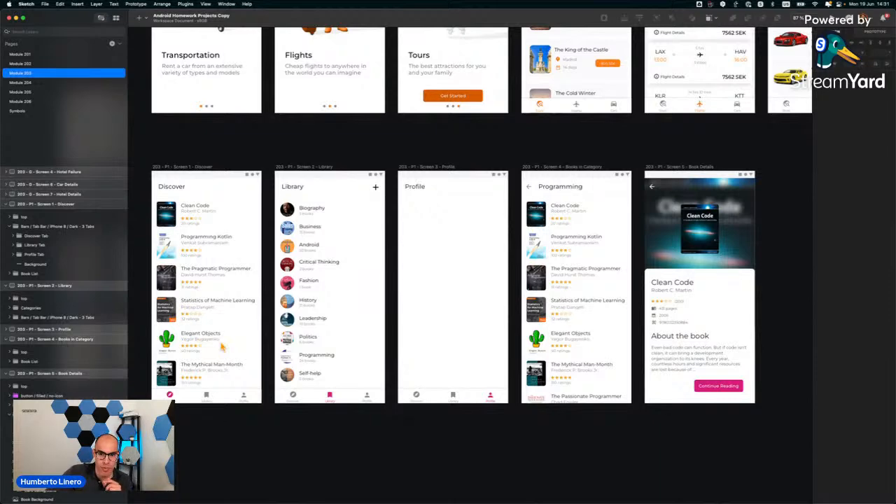
scroll(222, 346, "down", 5)
scroll(223, 346, "right", 5)
scroll(223, 346, "up", 1)
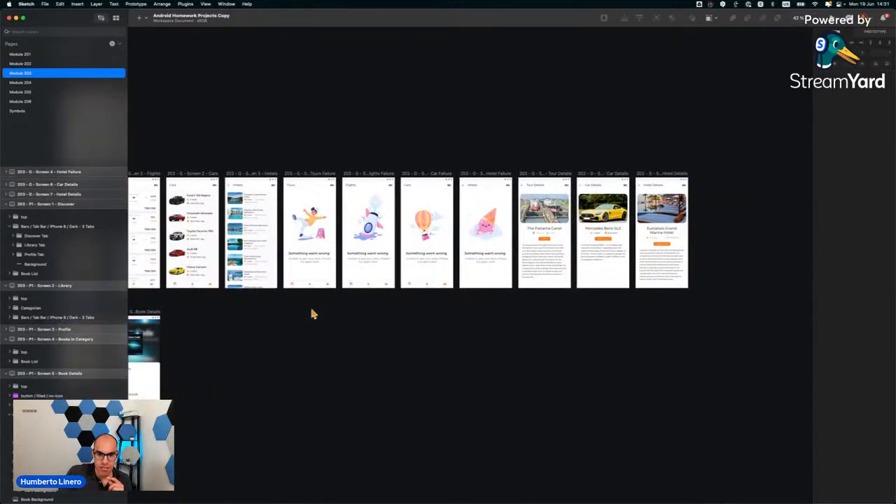
scroll(314, 304, "left", 5)
scroll(314, 303, "down", 2)
scroll(296, 268, "up", 5)
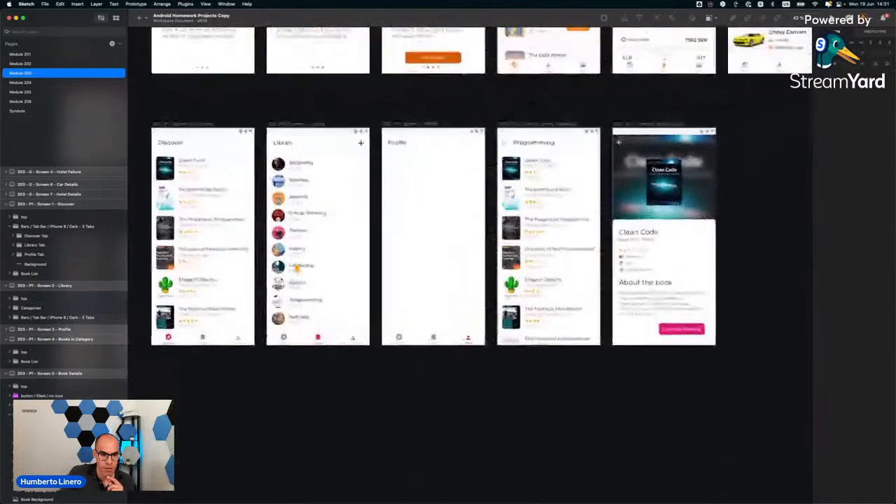
scroll(503, 239, "down", 1)
scroll(503, 236, "down", 3)
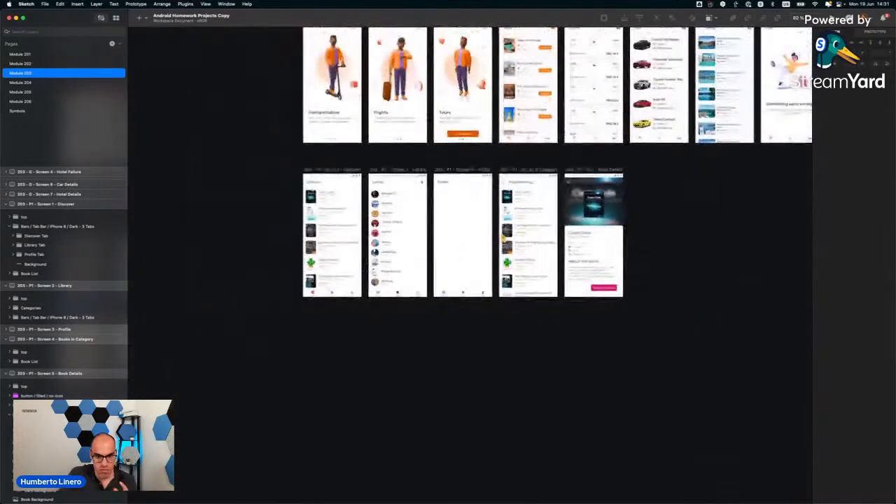
scroll(411, 177, "right", 4)
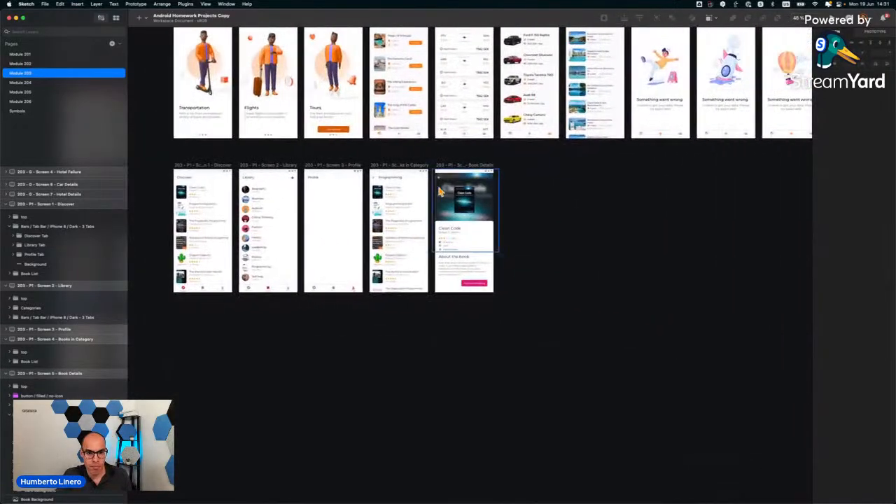
Move the Books in Category and Book Details artboards together to the right, leaving a gap of three artboards after Profile.
left_click(403, 167)
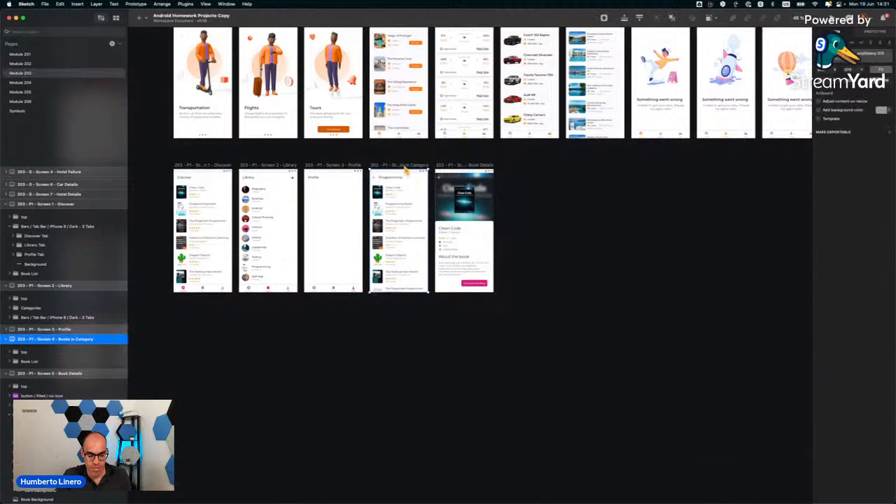
left_click(454, 168, "shift")
left_click_drag(454, 168, 648, 169)
left_click(451, 273)
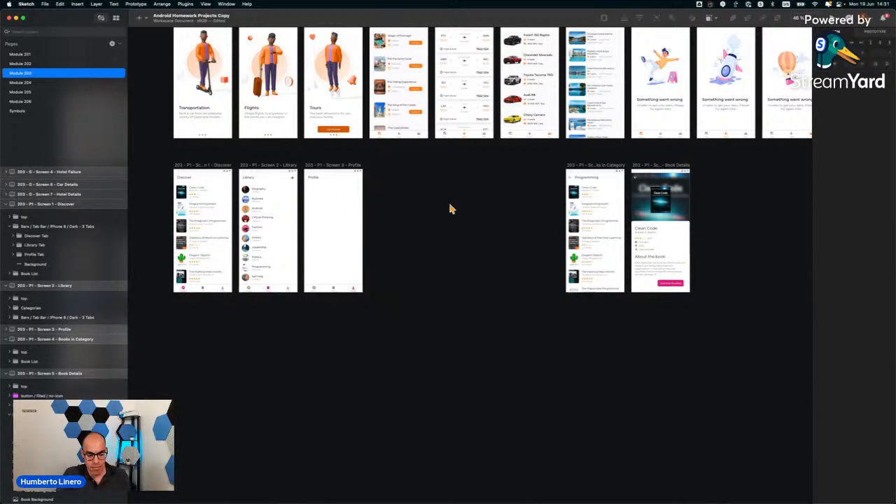
Add a Galaxy S10 artboard directly after the Profile screen and place a text layer near its centre.
key("a")
left_click_drag(851, 387, 389, 236)
key("t")
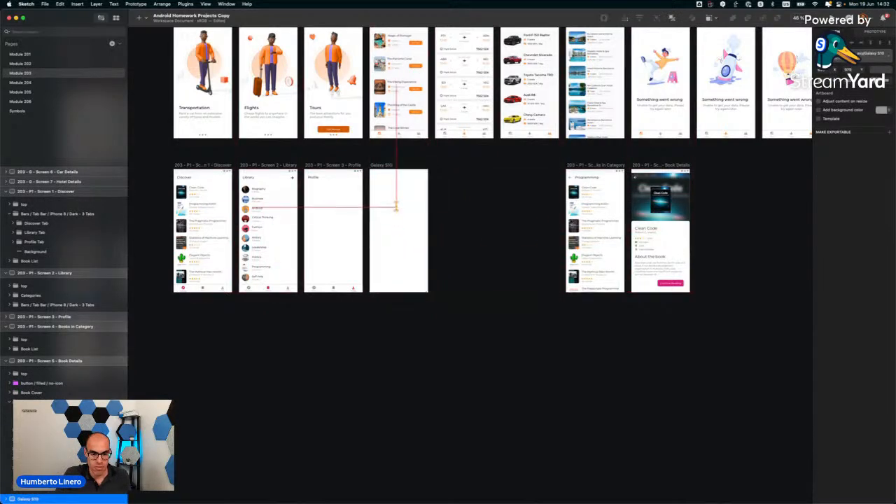
left_click(395, 223)
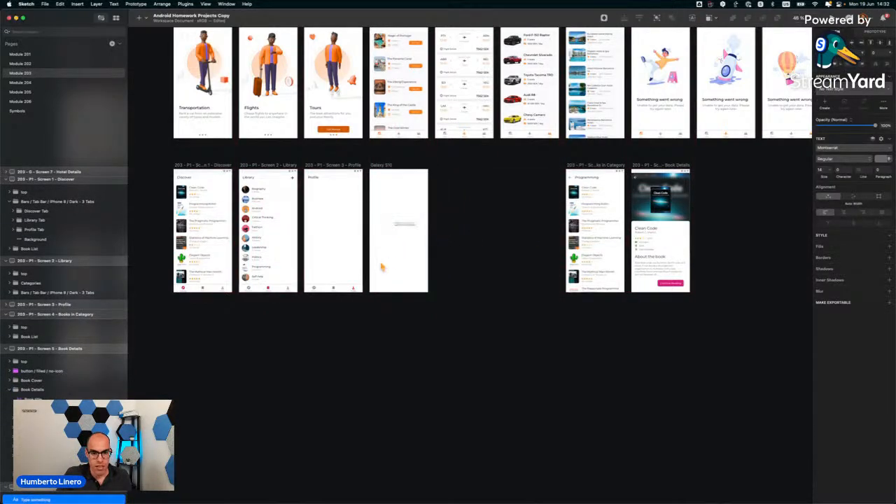
Change the text on the new Galaxy S10 artboard to "Error in Discover".
scroll(417, 245, "up", 3)
scroll(418, 245, "up", 3)
left_click(392, 215)
double_click(390, 209)
key("super+a")
type("Error m")
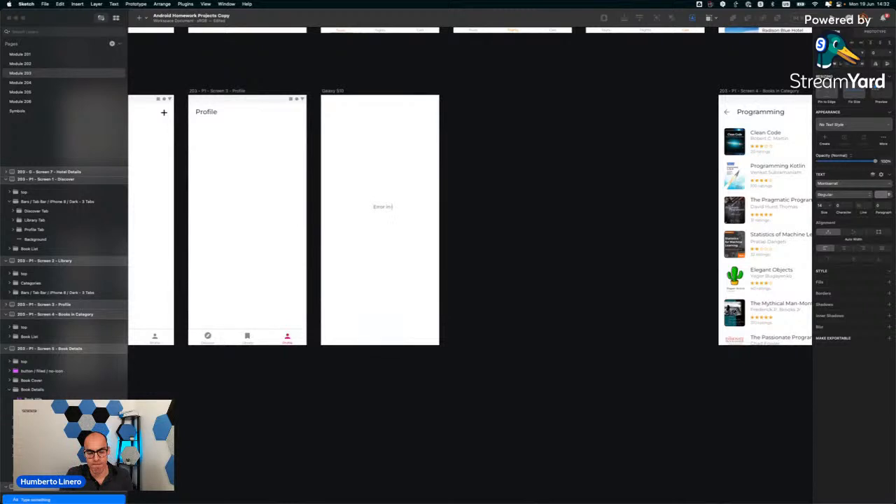
type(" Discover")
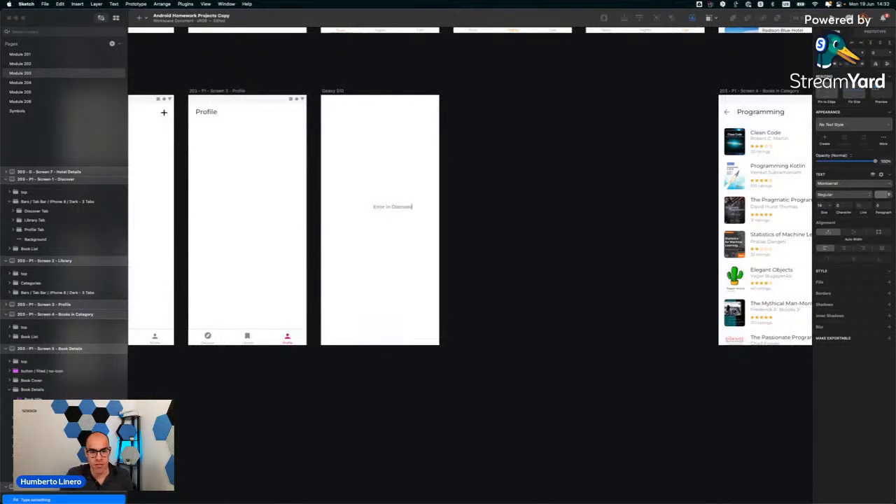
key("Escape")
left_click(459, 183)
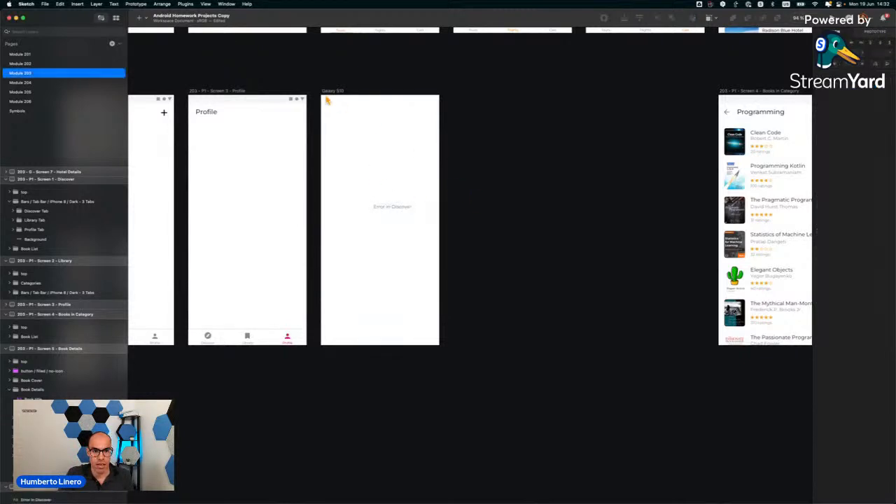
Duplicate the Galaxy S10 artboard containing the error text and place the copy directly to its right in the P1 row.
left_click(329, 95)
scroll(330, 95, "left", 5)
scroll(502, 199, "down", 8)
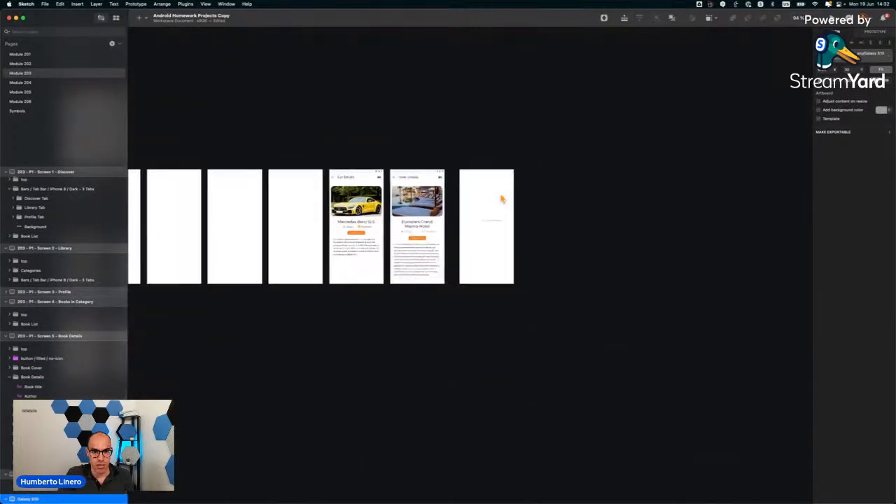
scroll(560, 196, "left", 3)
scroll(560, 196, "down", 1)
left_click_drag(586, 159, 297, 208)
scroll(269, 252, "up", 8)
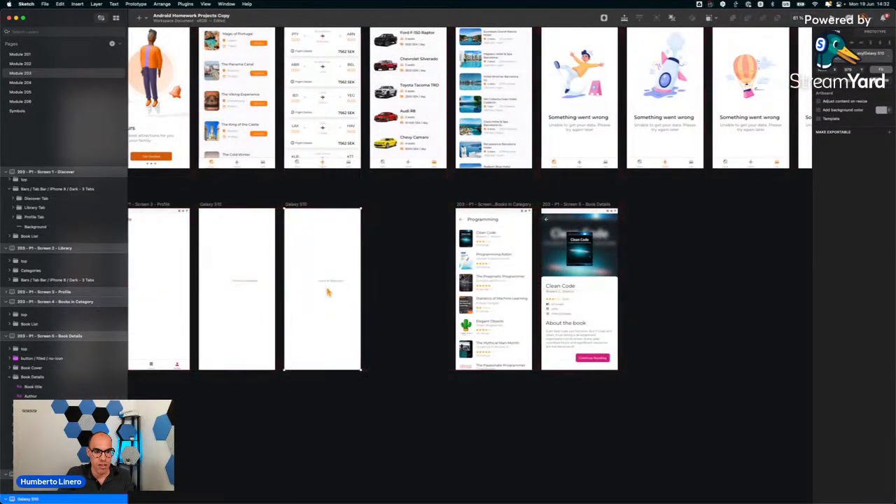
Change the text on the second Galaxy S10 artboard to "Error in library" and duplicate that artboard into the gap before Books in Category.
left_click(333, 283)
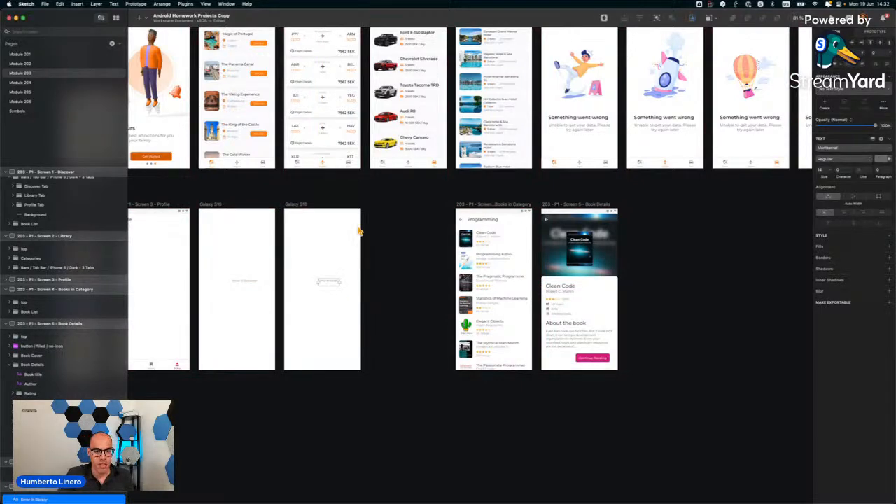
left_click(297, 206)
key("super+v")
scroll(297, 205, "down", 8)
scroll(297, 205, "left", 4)
left_click_drag(480, 194, 325, 240)
scroll(297, 238, "up", 10)
Change the text on the third Galaxy S10 artboard to "Error in profile".
left_click(375, 332)
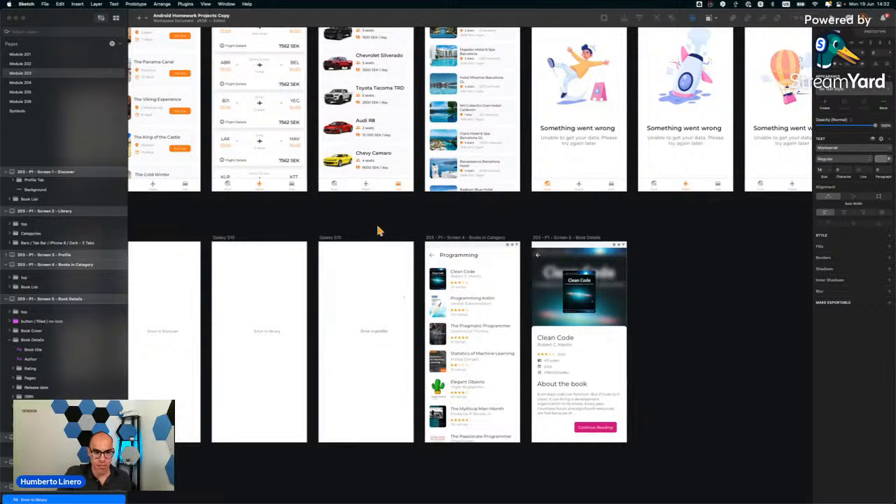
scroll(378, 231, "down", 3)
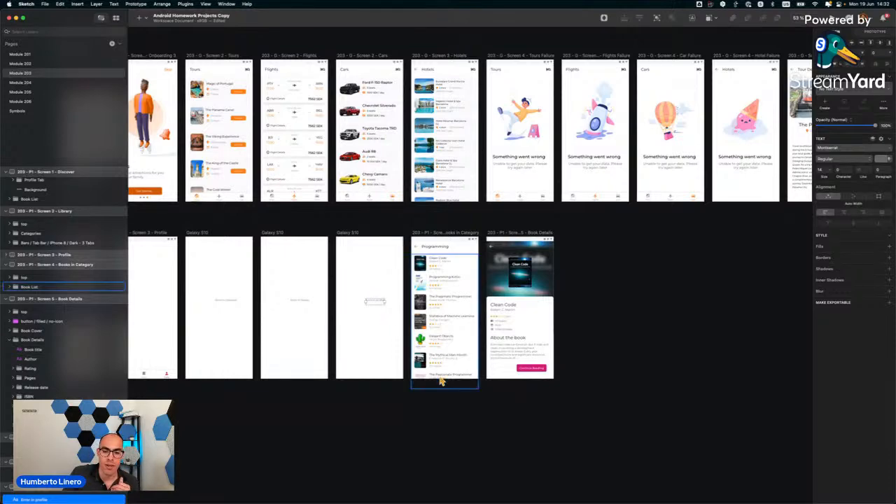
Examine the P1 row's error placeholders and the Books in Category and Book Details screens against the failure screens in the row above.
scroll(440, 380, "up", 5)
scroll(468, 306, "down", 3)
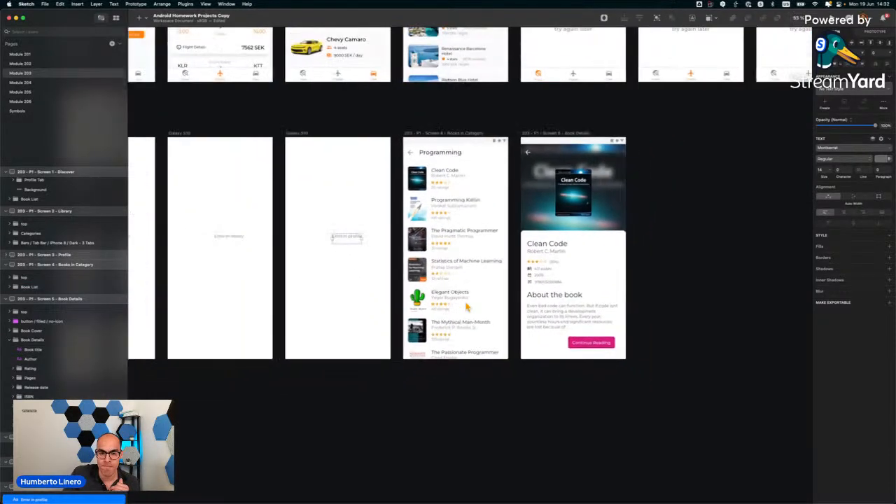
scroll(387, 340, "down", 3)
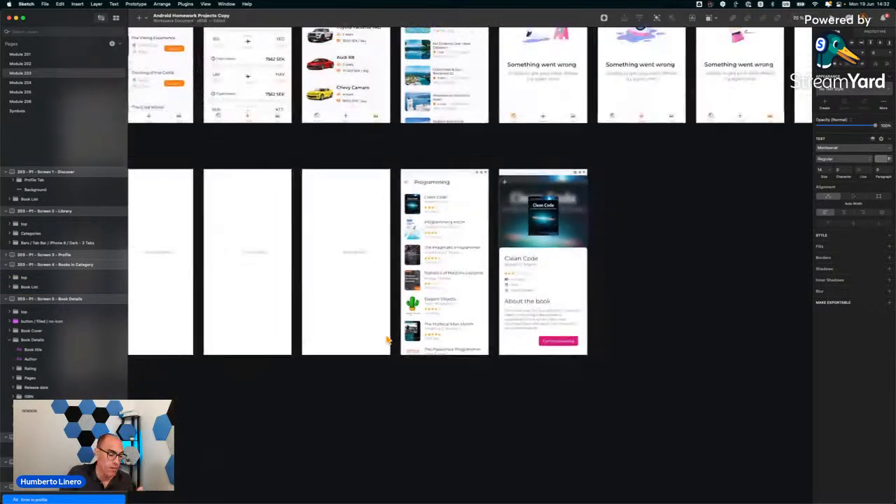
scroll(429, 190, "up", 2)
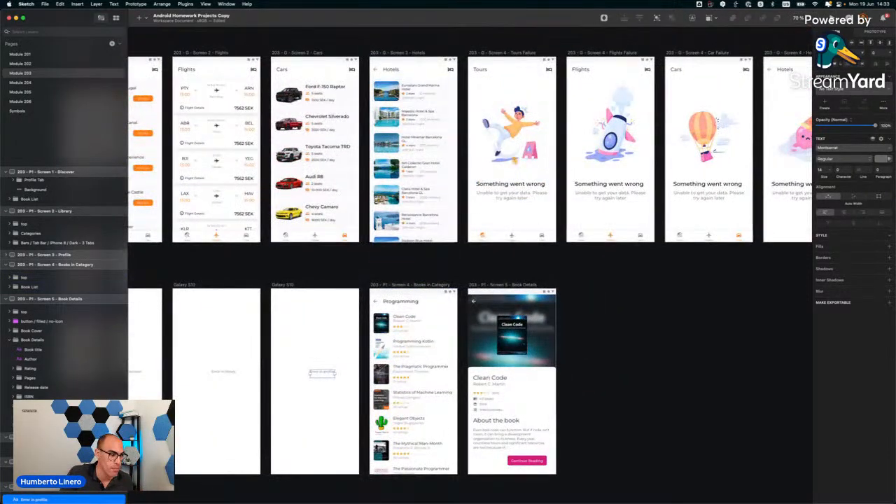
scroll(460, 145, "down", 2)
scroll(460, 145, "right", 5)
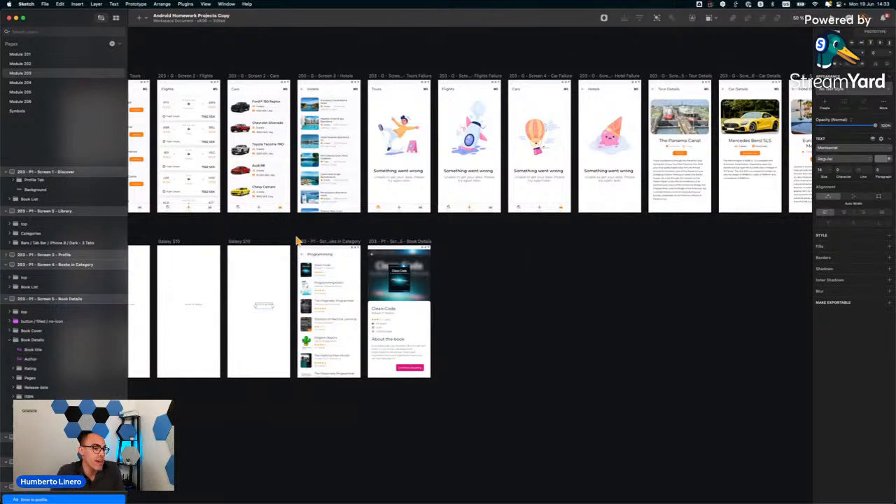
scroll(300, 300, "up", 5)
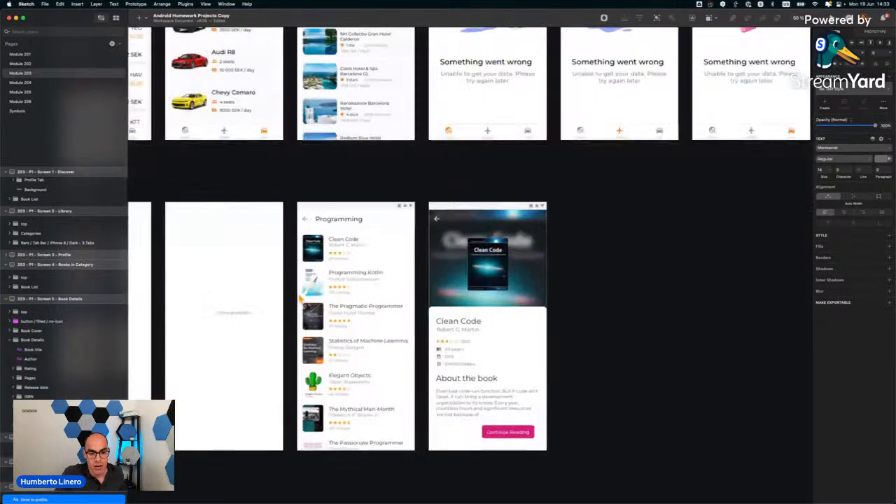
scroll(299, 299, "down", 5)
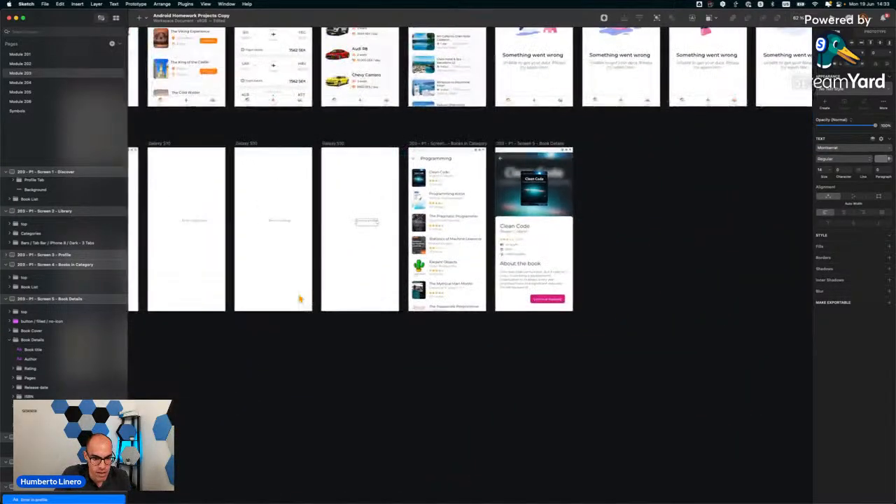
Copy the tab bar from the Profile screen and paste it into the Books in Category screen.
scroll(300, 296, "left", 5)
left_click(392, 307)
scroll(392, 310, "right", 5)
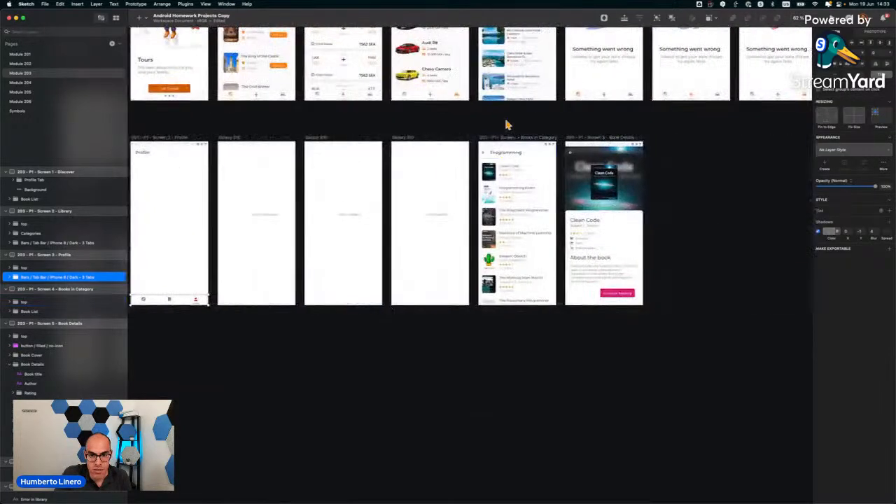
left_click(499, 139)
key("super+v")
scroll(517, 222, "up", 5)
left_click(431, 77)
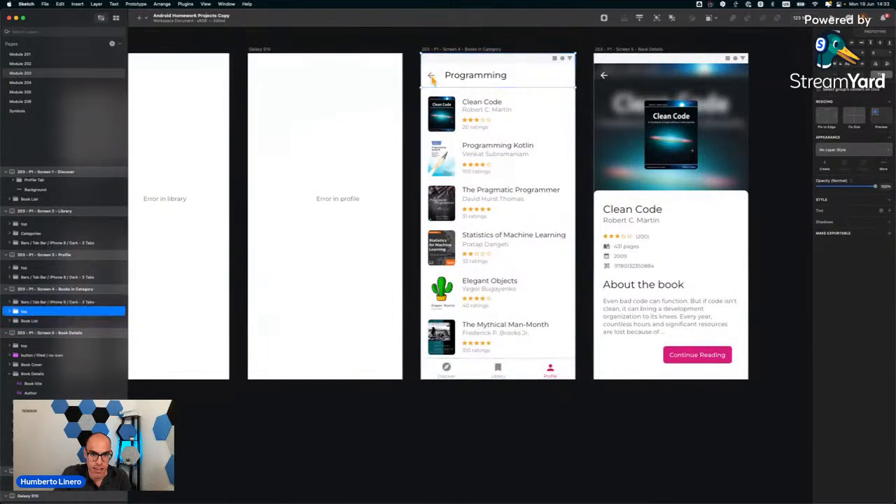
scroll(524, 327, "right", 2)
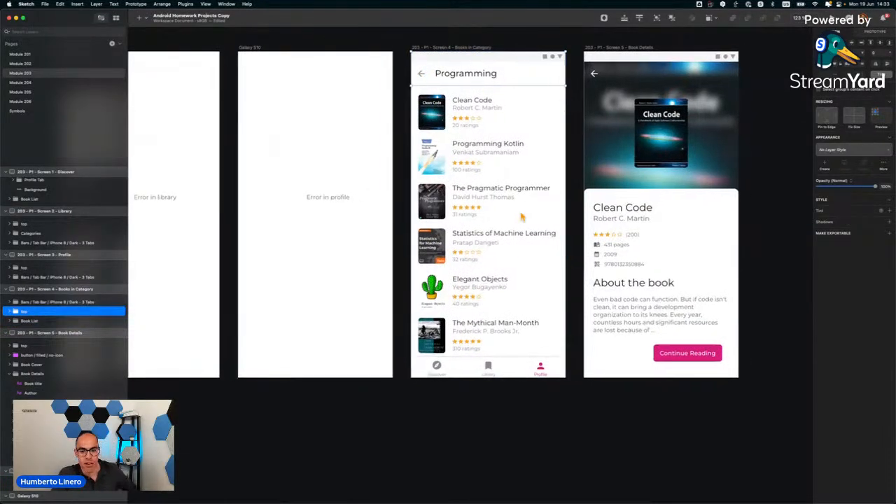
Delete the pasted tab bar from the Books in Category screen, keeping its top header group.
left_click(537, 371)
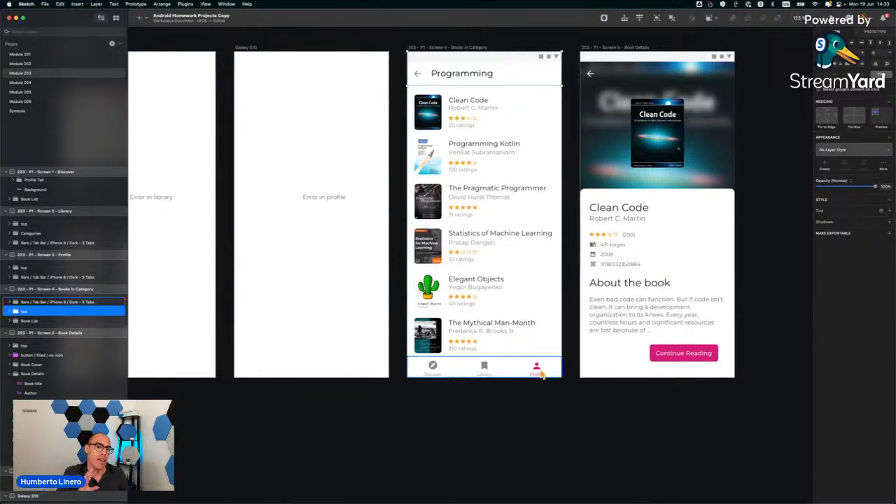
key("Delete")
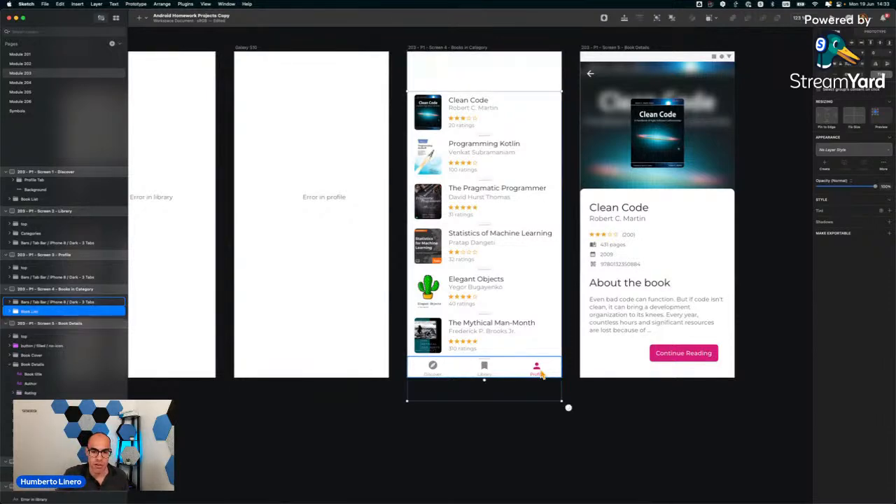
key("ctrl+z")
left_click(511, 371)
key("Delete")
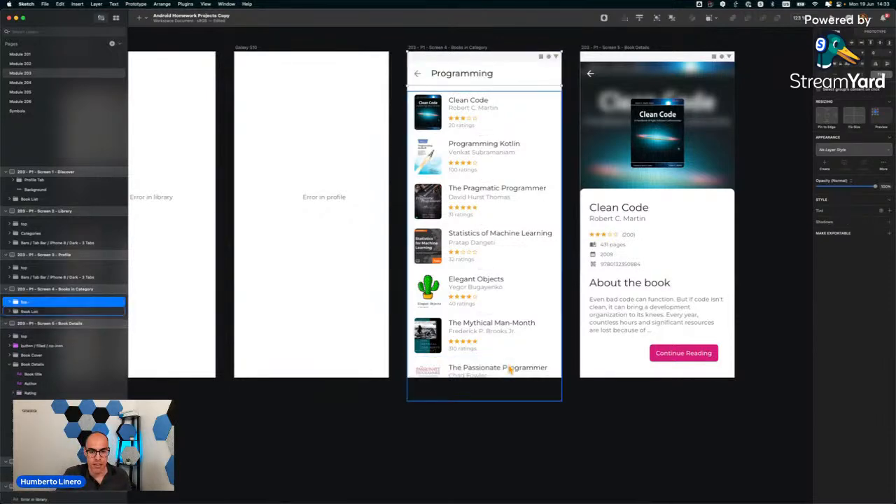
scroll(512, 371, "down", 2)
left_click(490, 409)
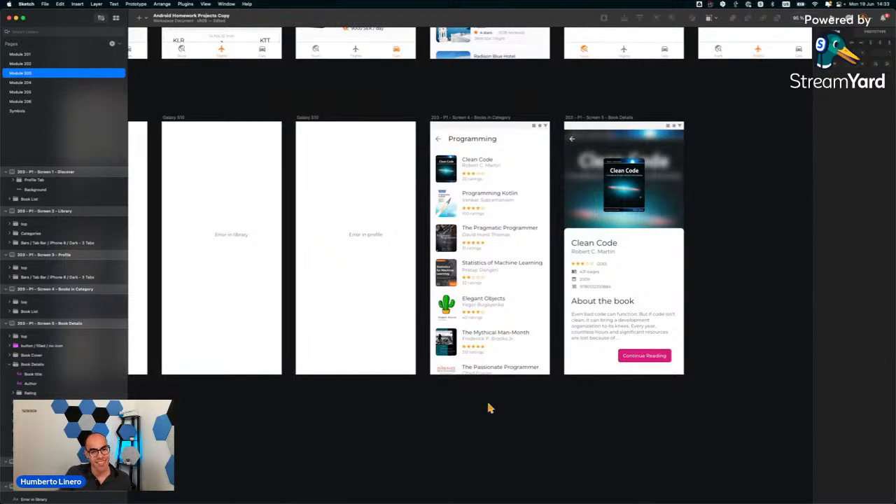
Review both rows of Module 203 screens, from the onboarding and Discover screens through the error placeholders and detail screens.
scroll(490, 409, "down", 4)
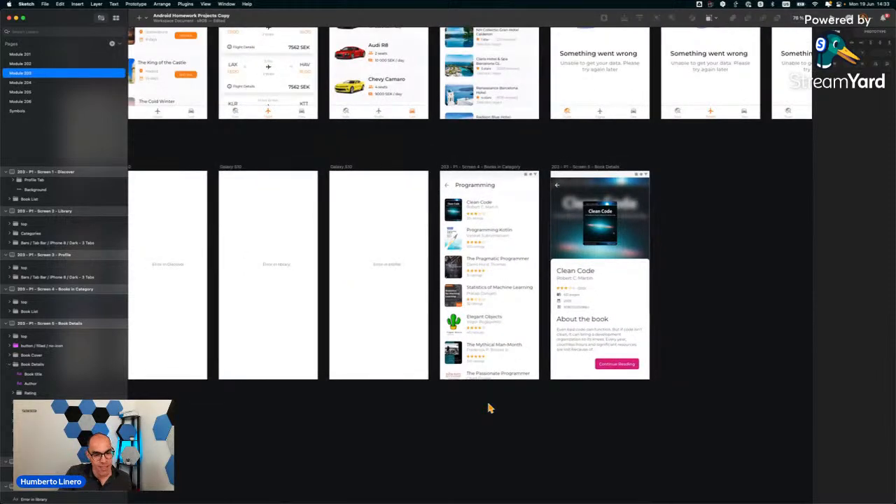
scroll(491, 408, "left", 2)
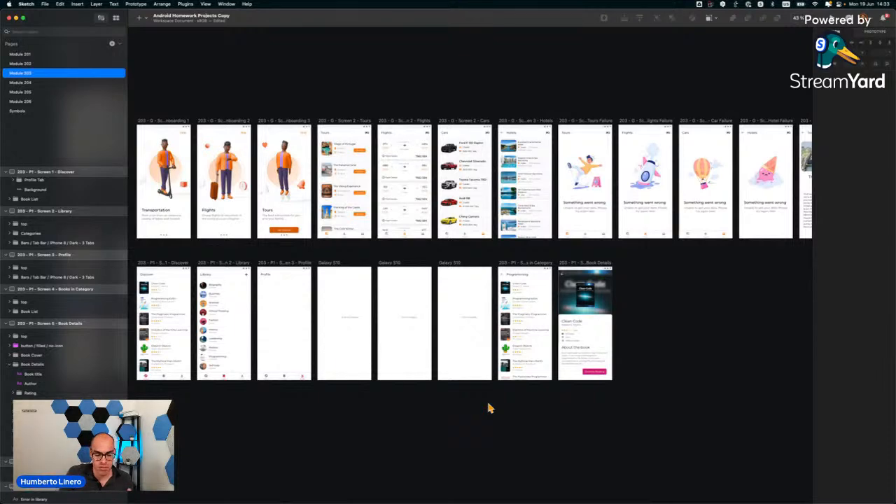
scroll(490, 408, "up", 3)
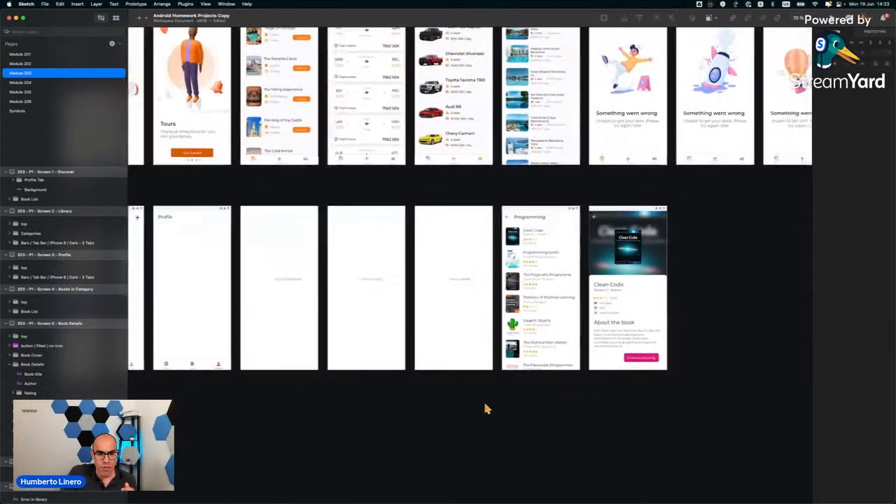
scroll(487, 408, "down", 3)
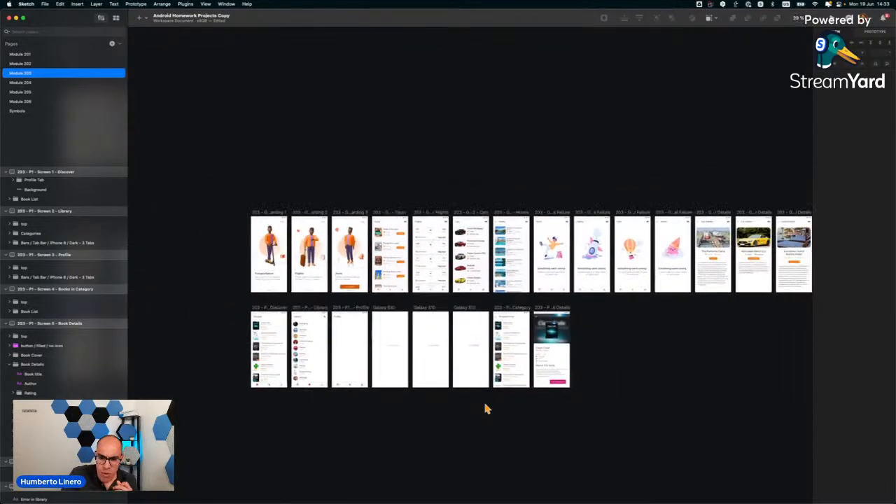
scroll(488, 409, "right", 3)
scroll(488, 409, "left", 2)
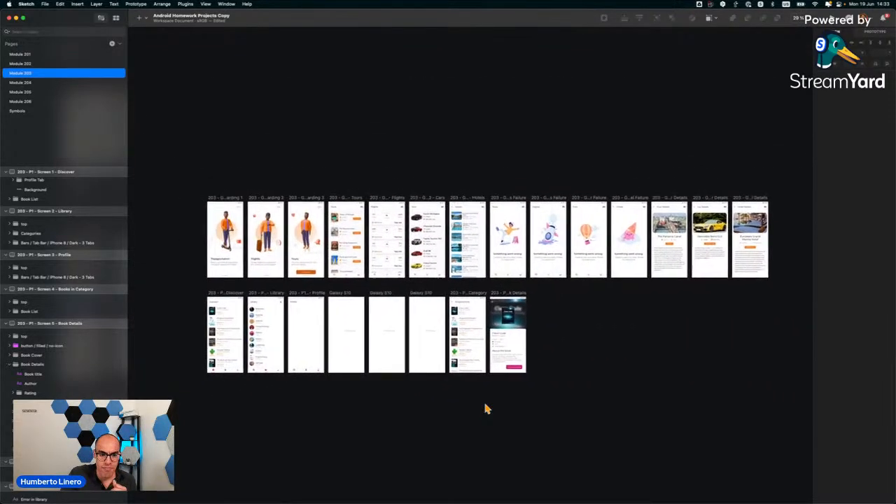
scroll(214, 272, "up", 10)
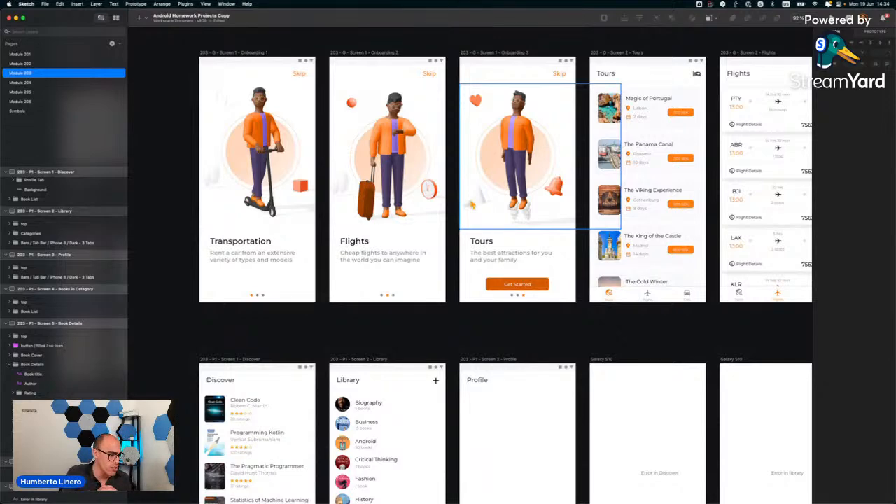
scroll(472, 203, "down", 5)
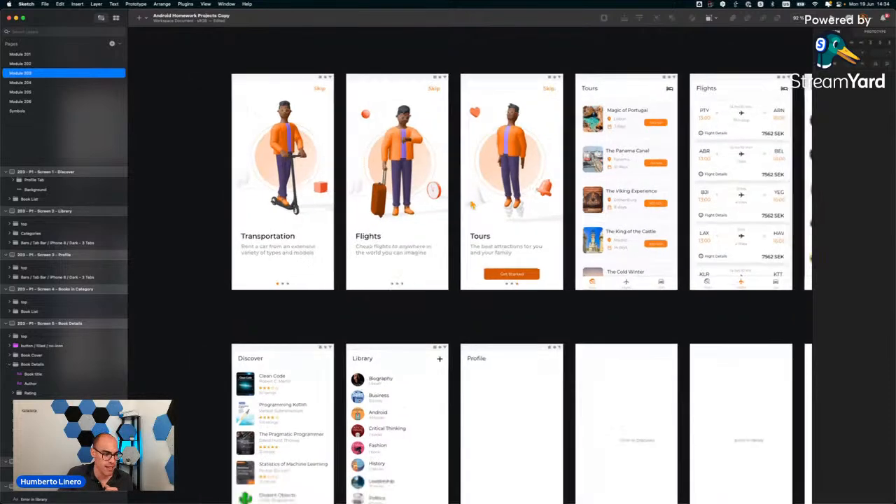
scroll(429, 264, "right", 6)
scroll(430, 264, "down", 3)
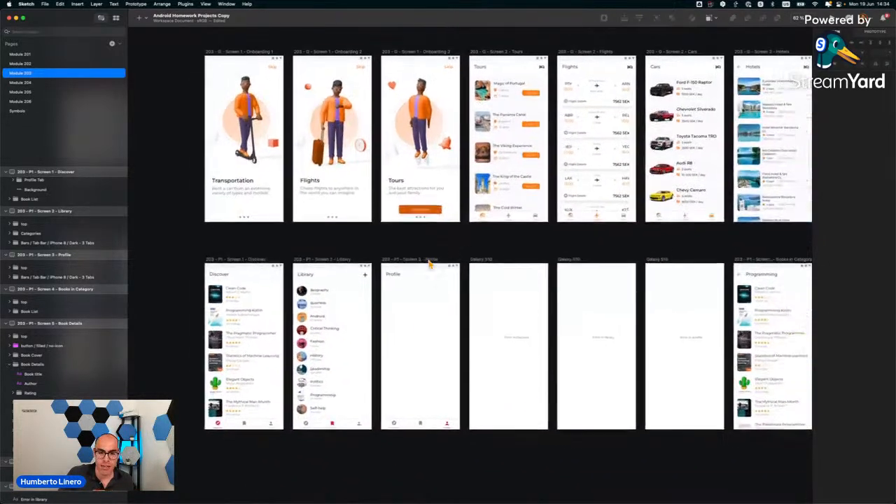